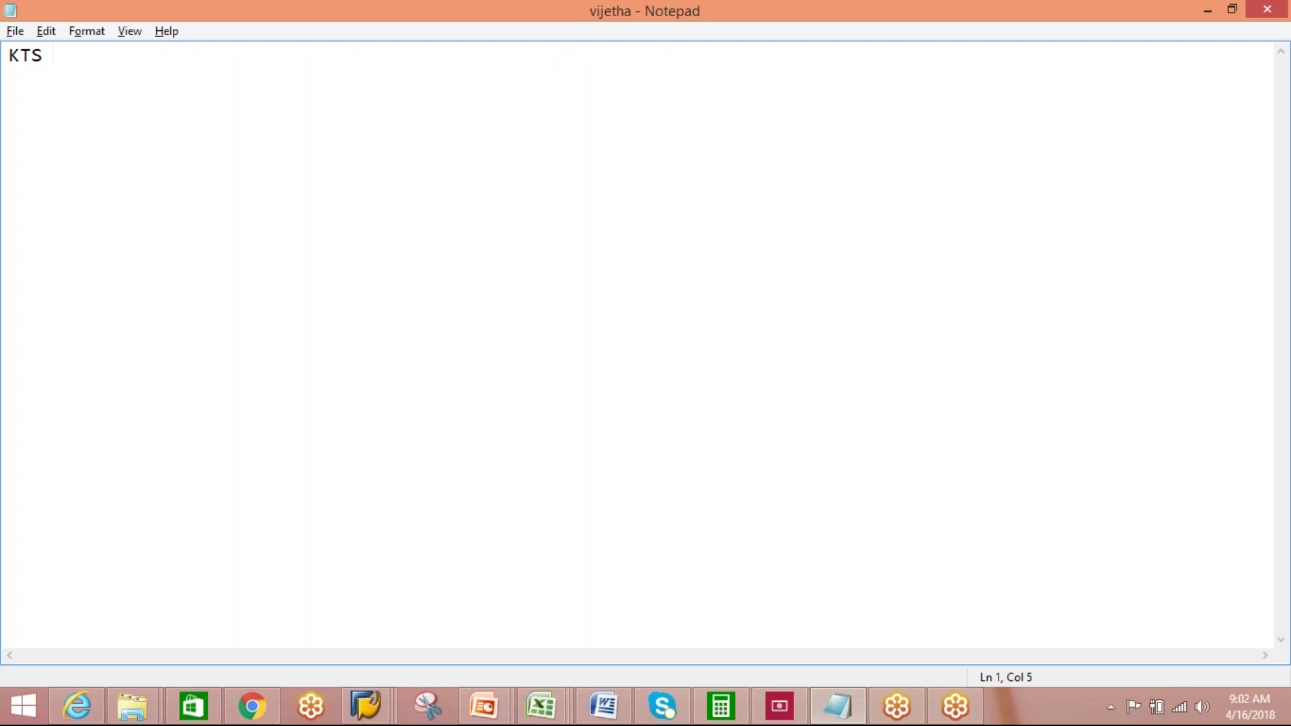
- Complete the heading as "KTS :KIT TO STOCK" and add the line "VAS order is mandatory" below it
type(":KI TTO STOCK")
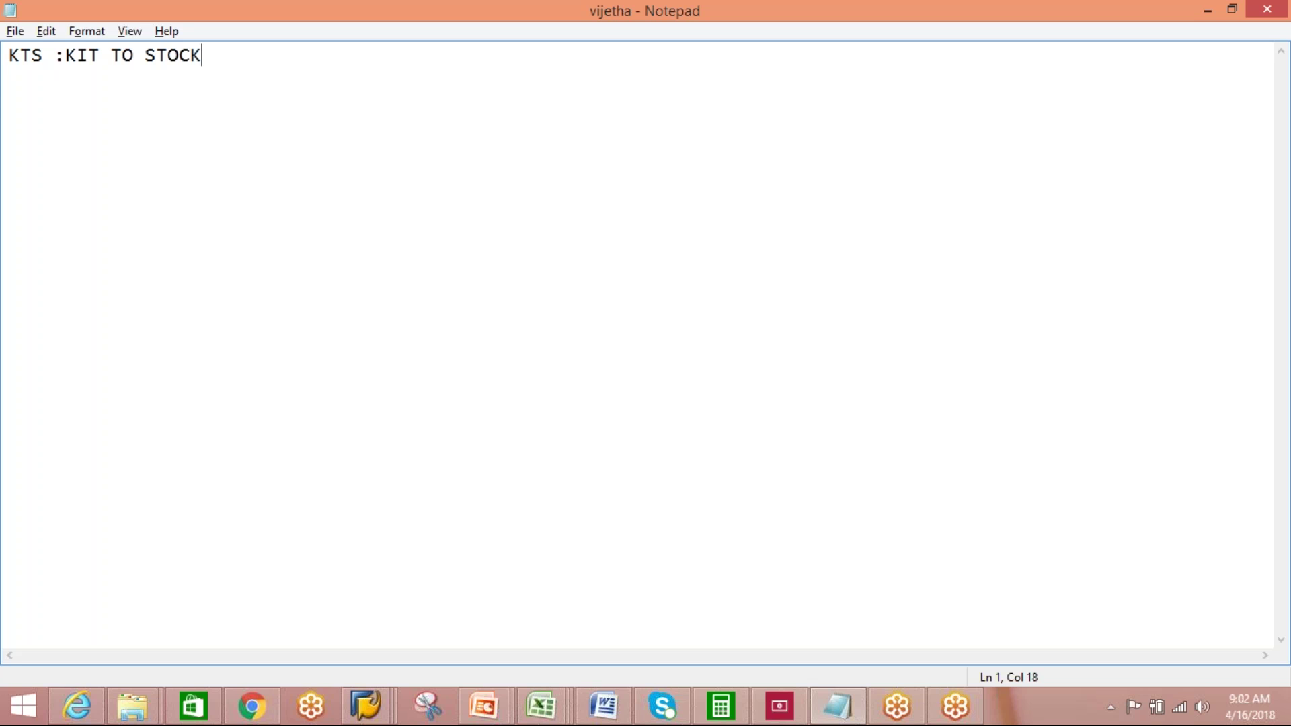
key("Return")
key("Return")
type("VAS order i")
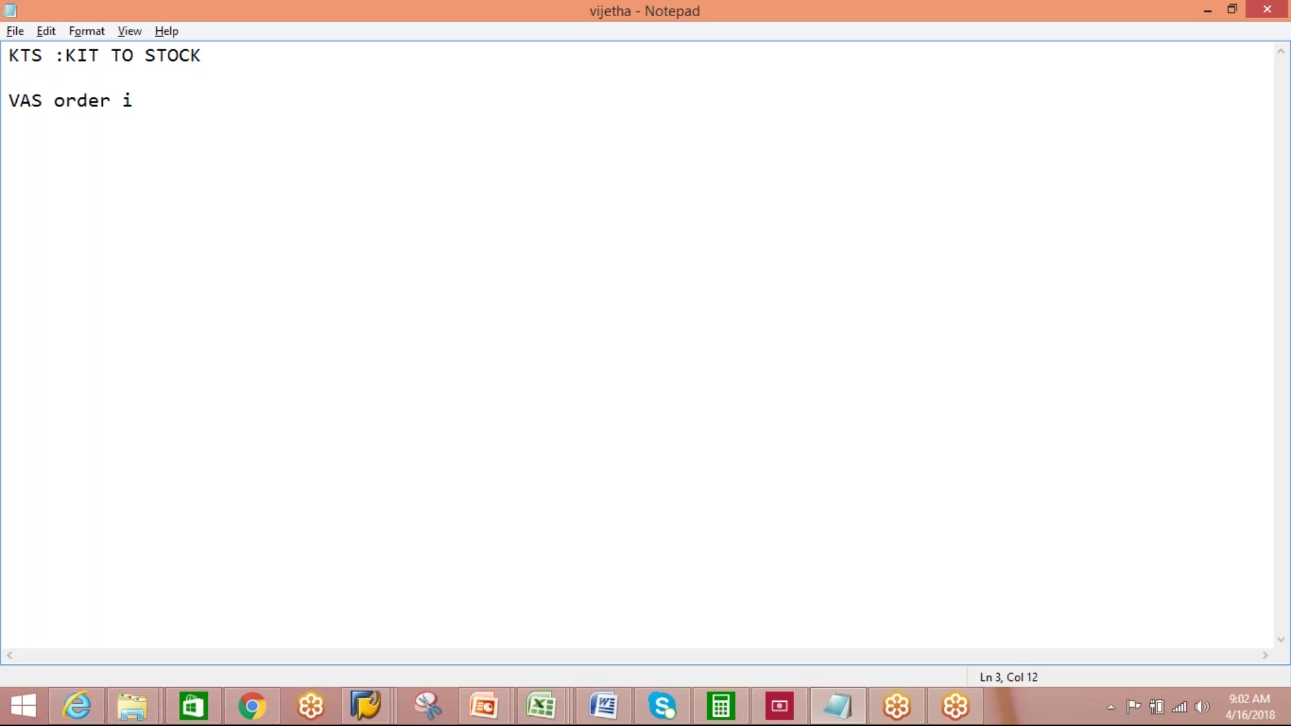
type("s mandatory")
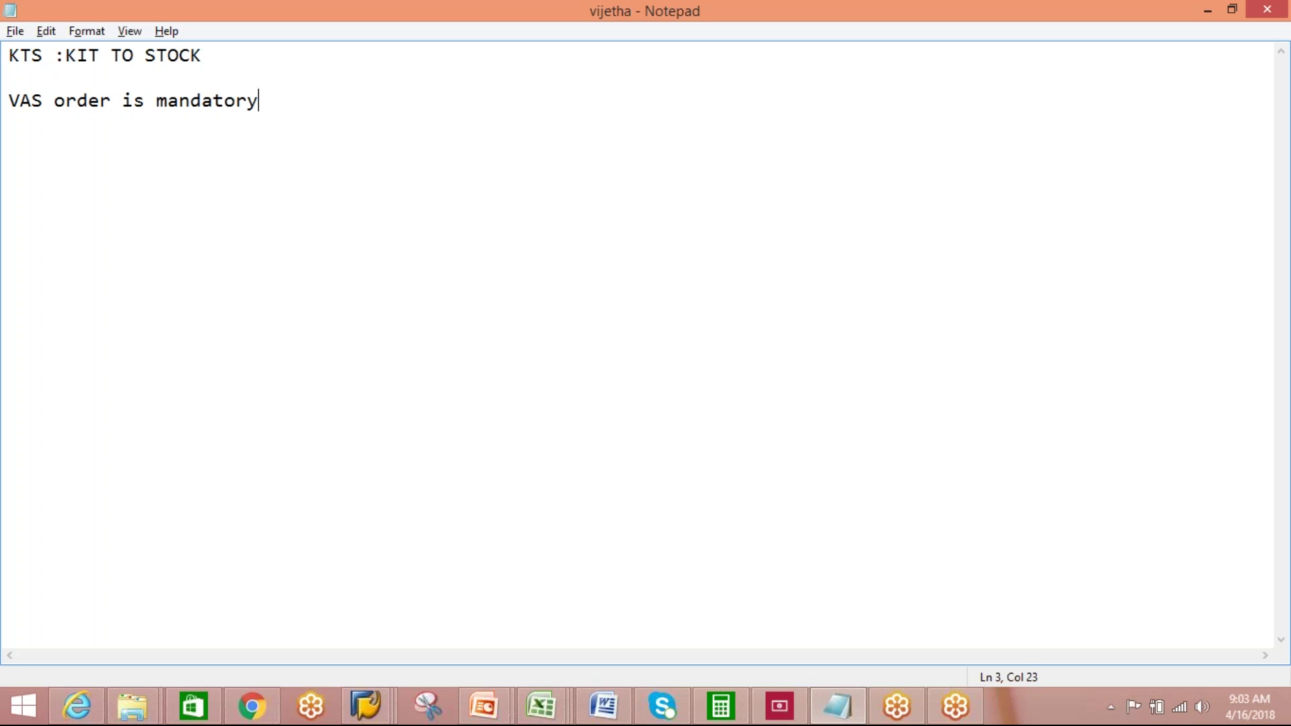
- Add the first numbered point, "1. bring the components to WC cum staging area", below the VAS order line
key("Return")
key("Return")
type("1. bring the")
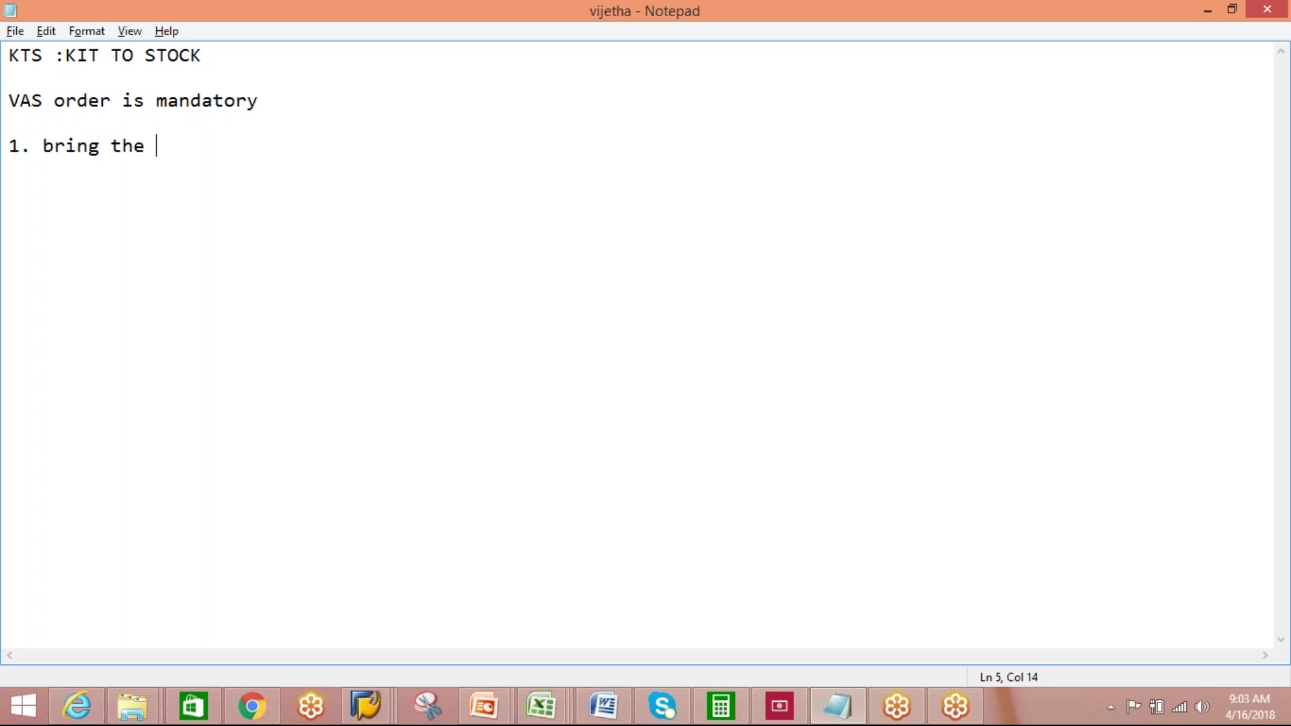
type(" components t")
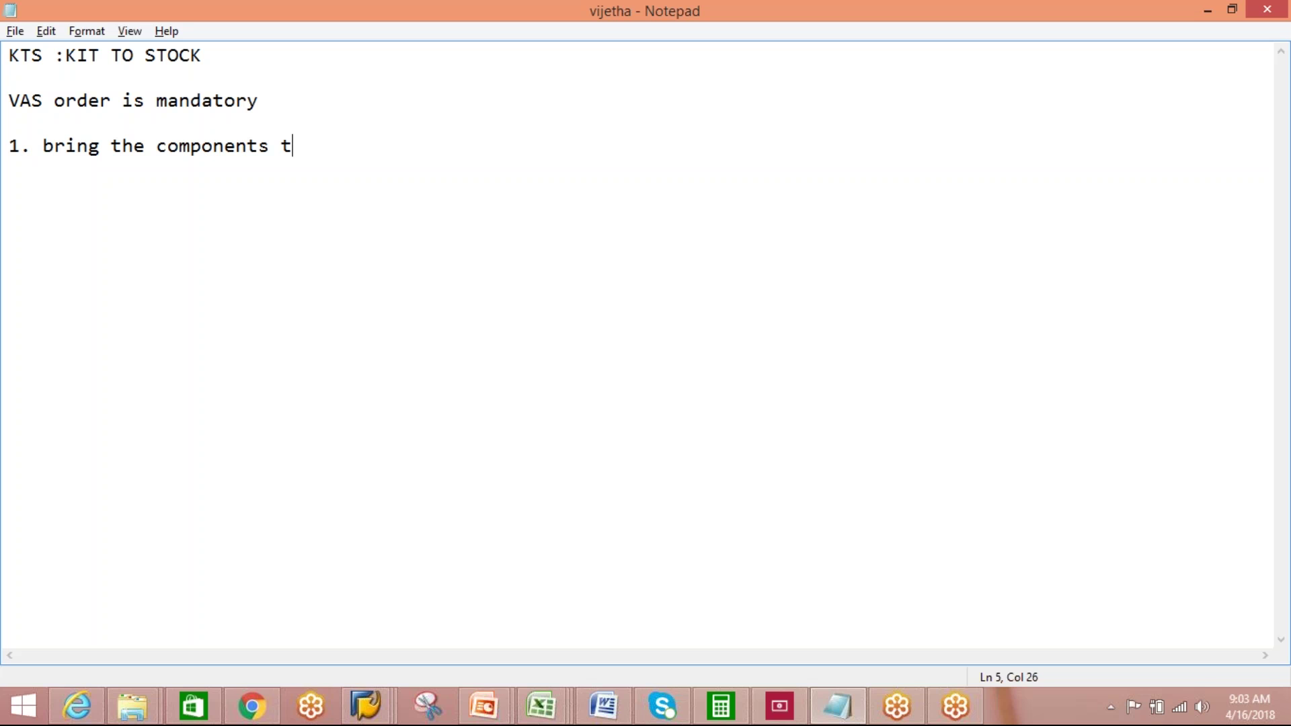
type("o WC cum staging area")
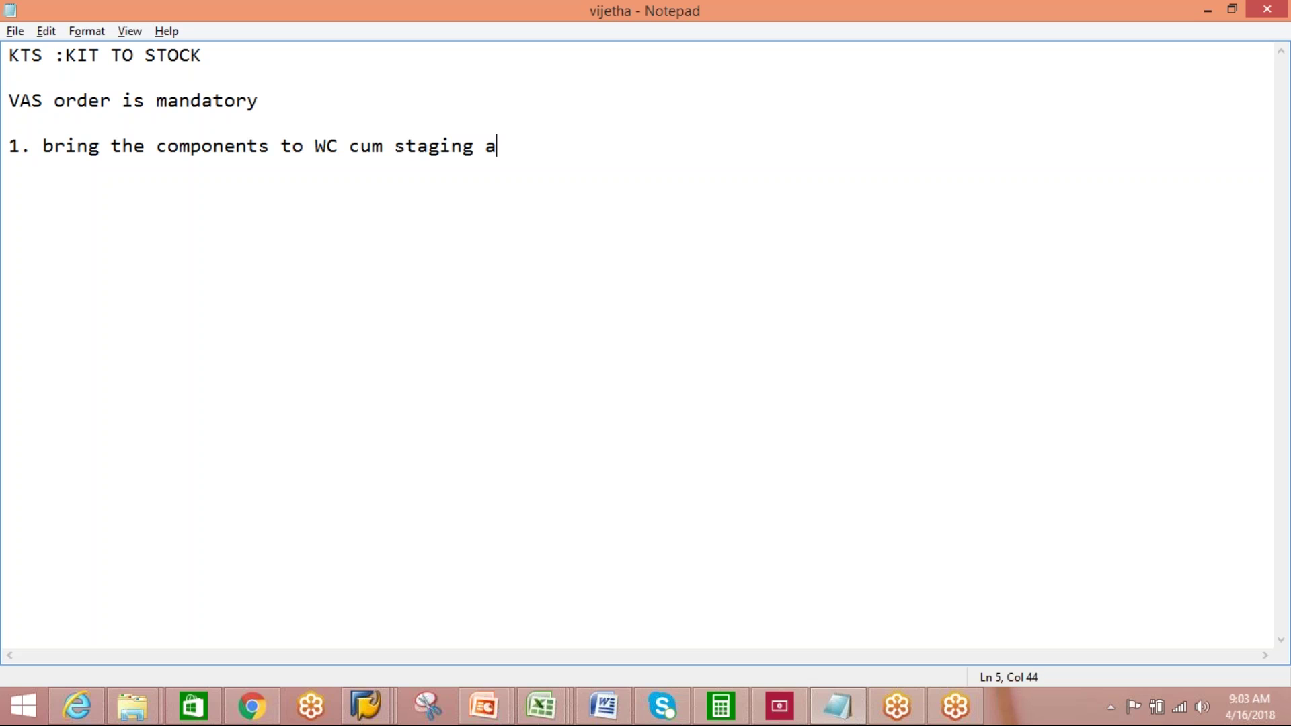
- Add the second numbered point, "2. We prepare KIT there in WCSA", below the first point
key("Return")
type("2.")
left_click(560, 140)
key("Return")
key("Return")
type("2. We ")
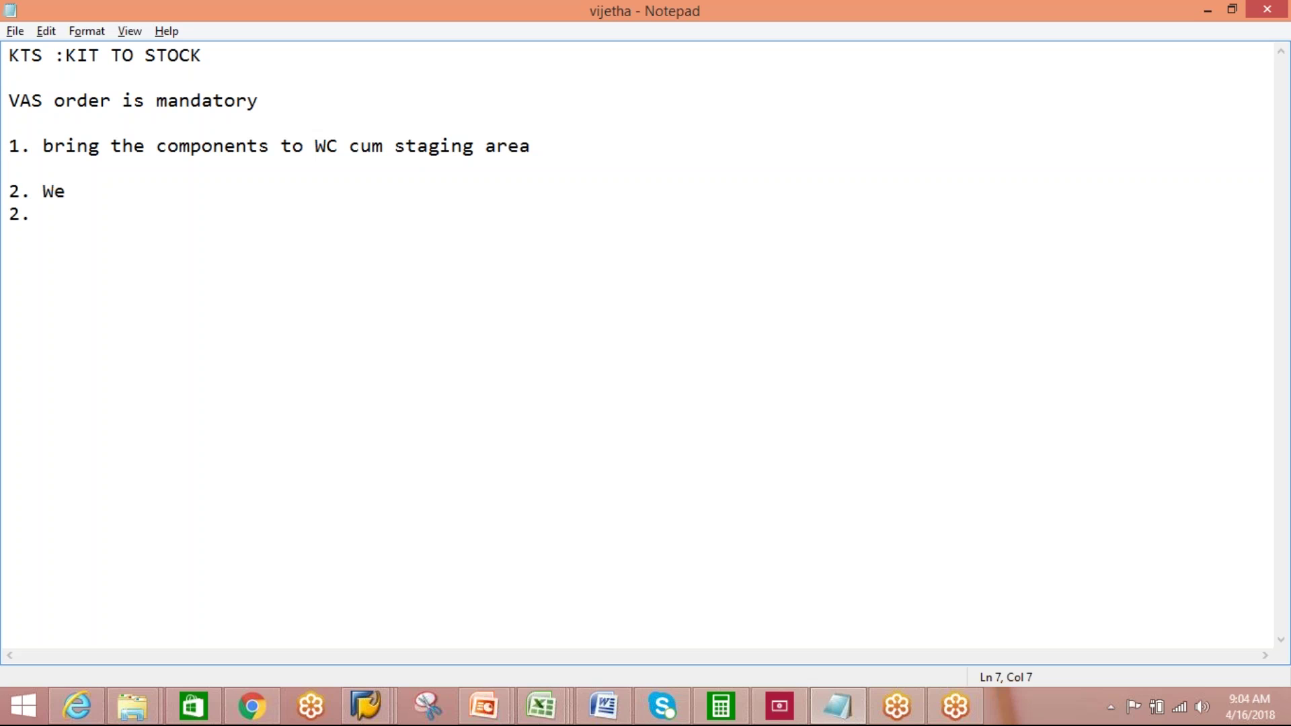
type("prepare KIT ")
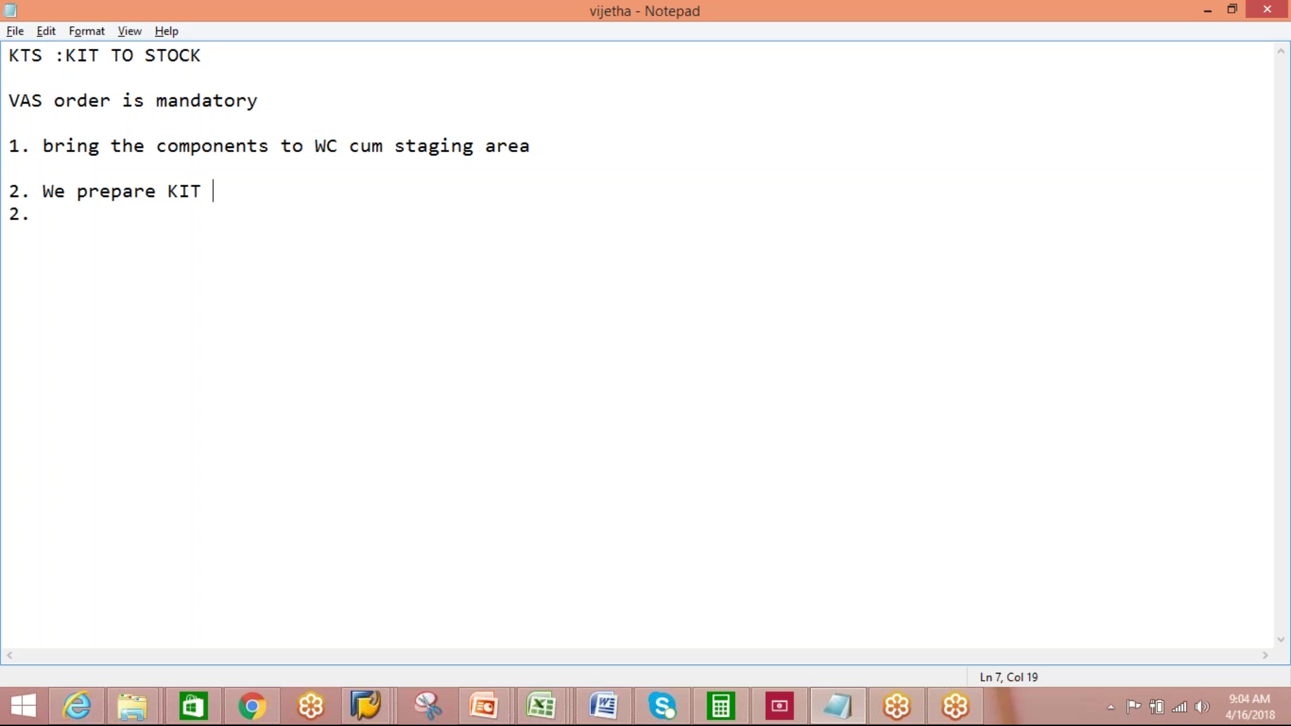
type("there in WC")
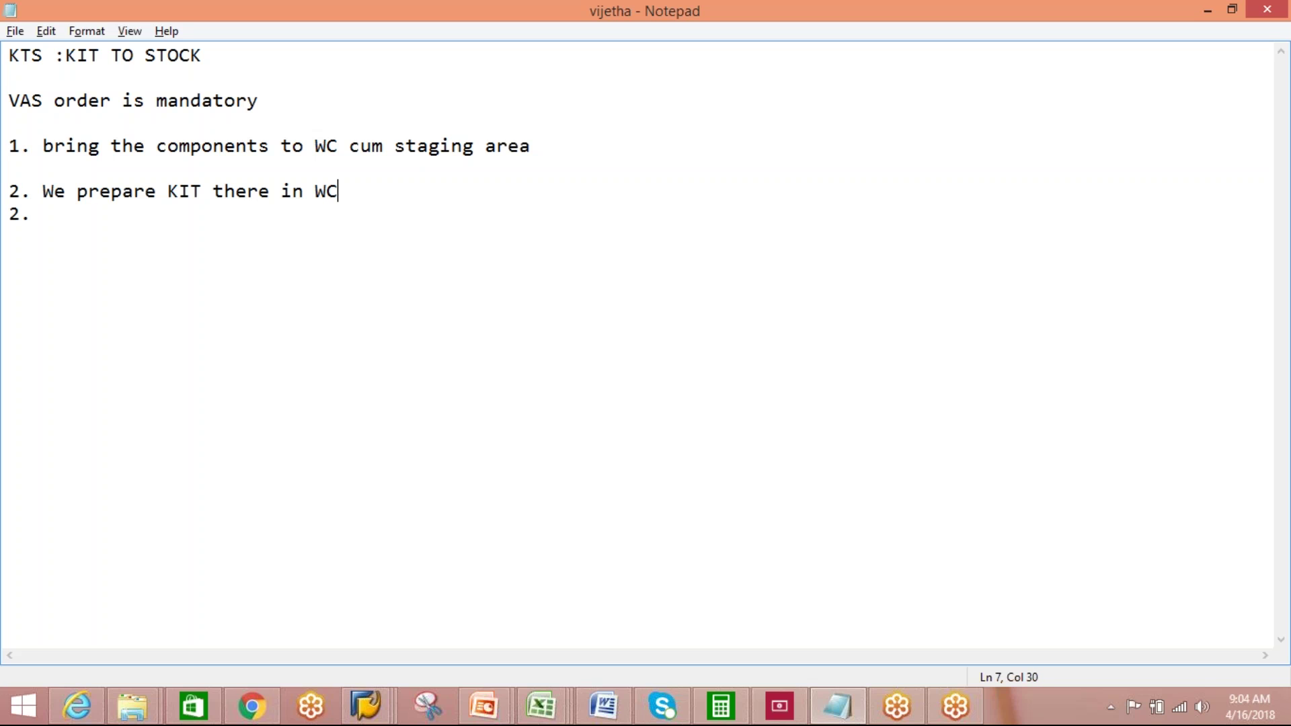
type("GR")
key("BackSpace")
key("BackSpace")
type("SA")
- Add the third numbered point, "3. move Header to bins", below the second point
key("Return")
key("Return")
type("3.")
type("mo")
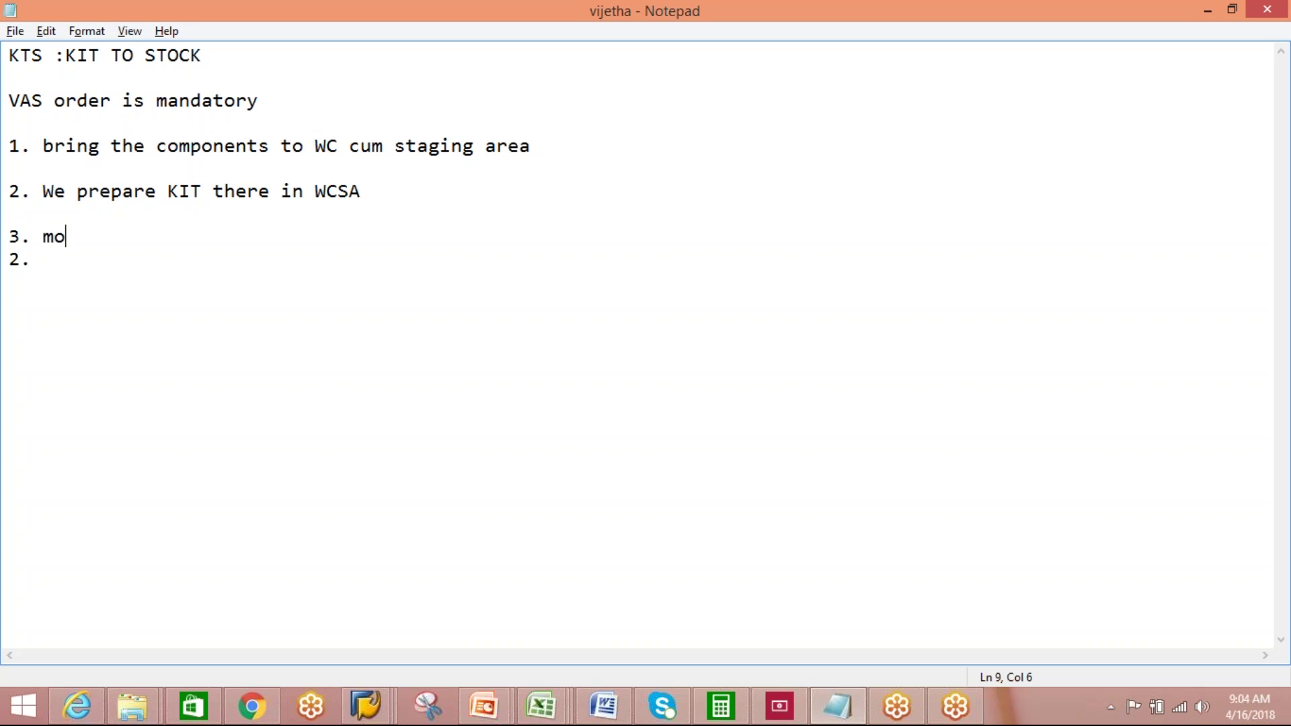
type("ve Header to bins")
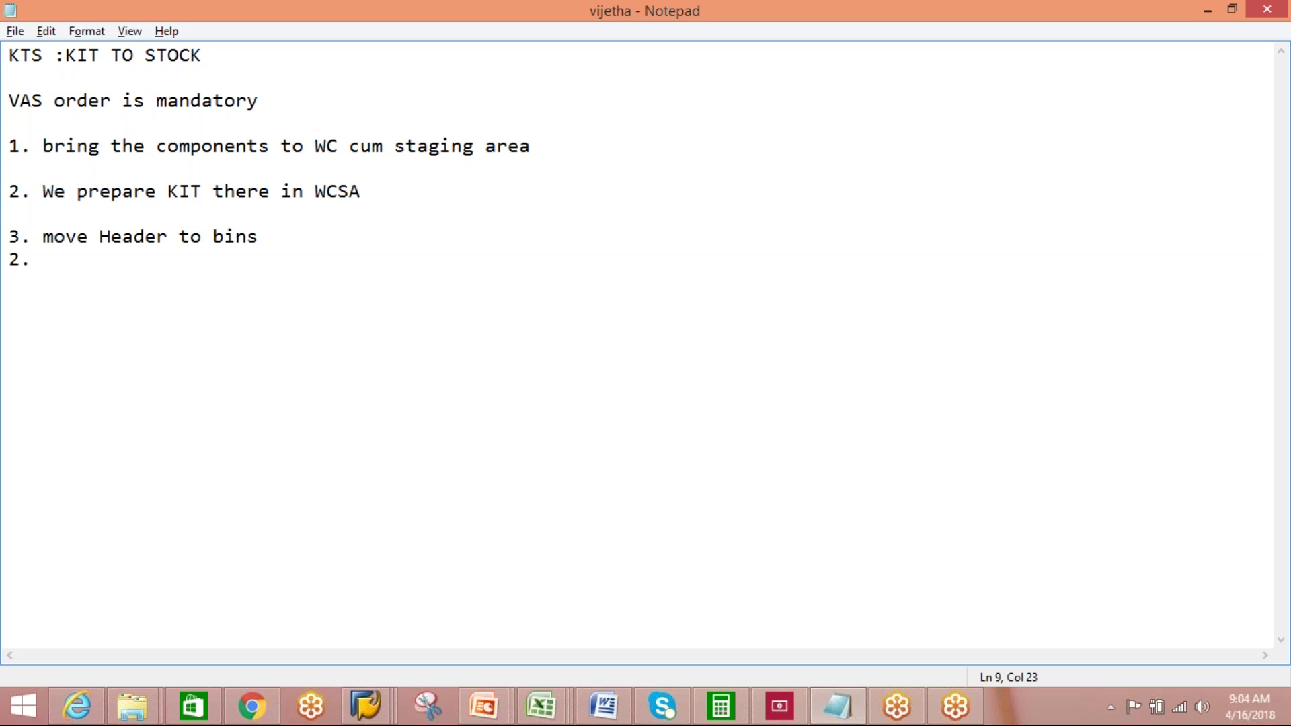
- Delete the stray "2." below the third point and leave blank lines in its place
left_click(51, 263)
key("BackSpace")
key("BackSpace")
key("BackSpace")
key("Return")
key("Return")
- Append "( OBD )" to the first point and "( IBD )" to the third point
left_click(557, 151)
type("( OBD )")
left_click(343, 232)
type("( ")
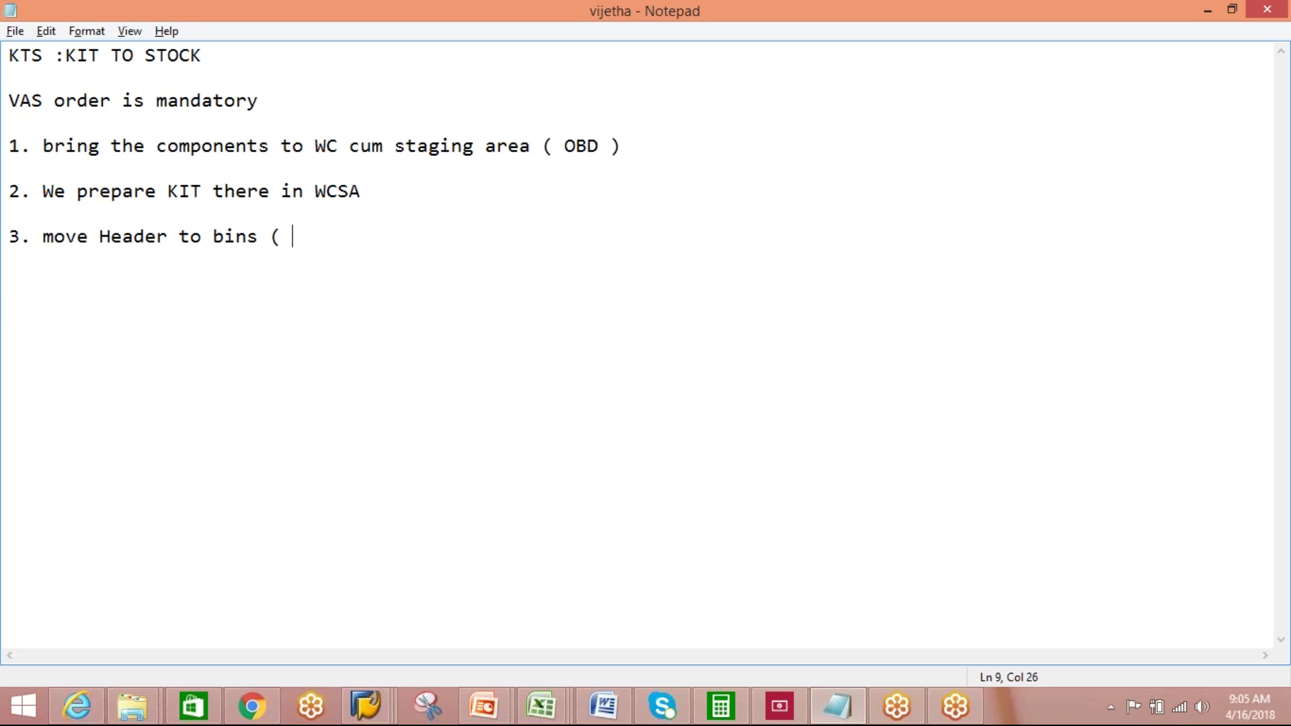
type("IBD )")
- Add the line "common point is WCSA" below the third point
key("Return")
key("Return")
type("common ")
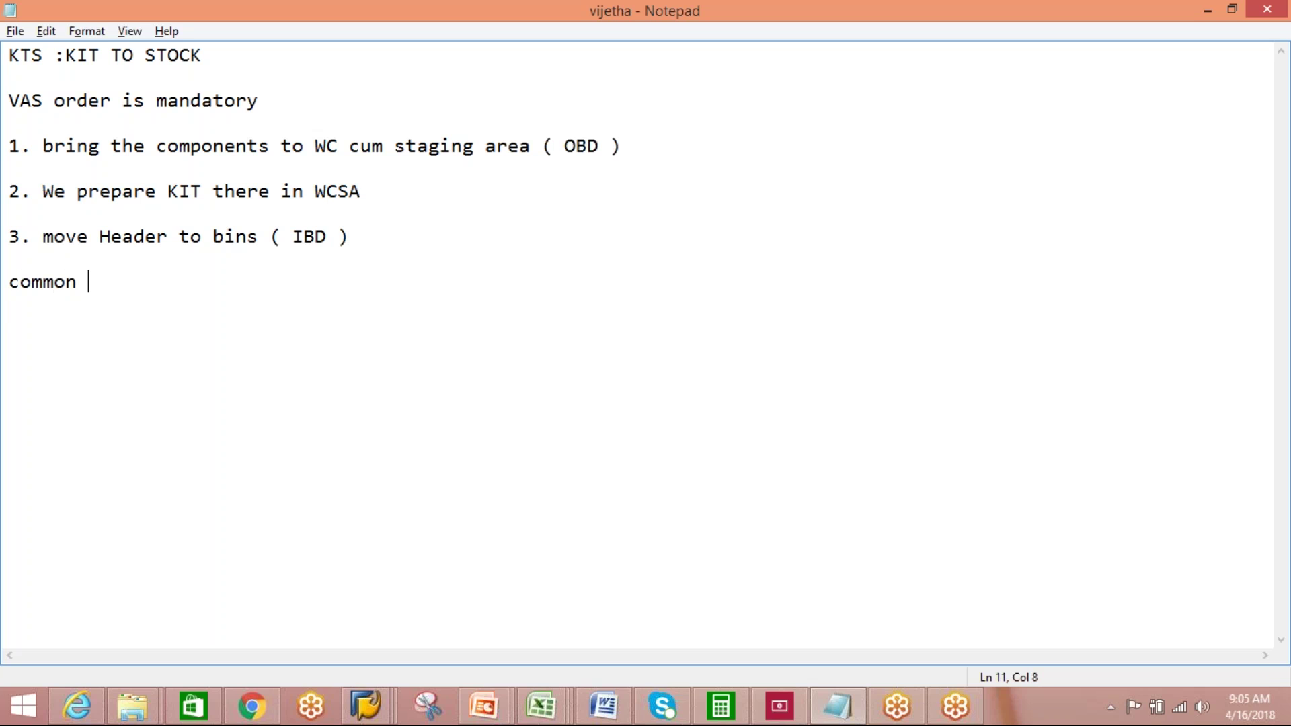
type("point is WC")
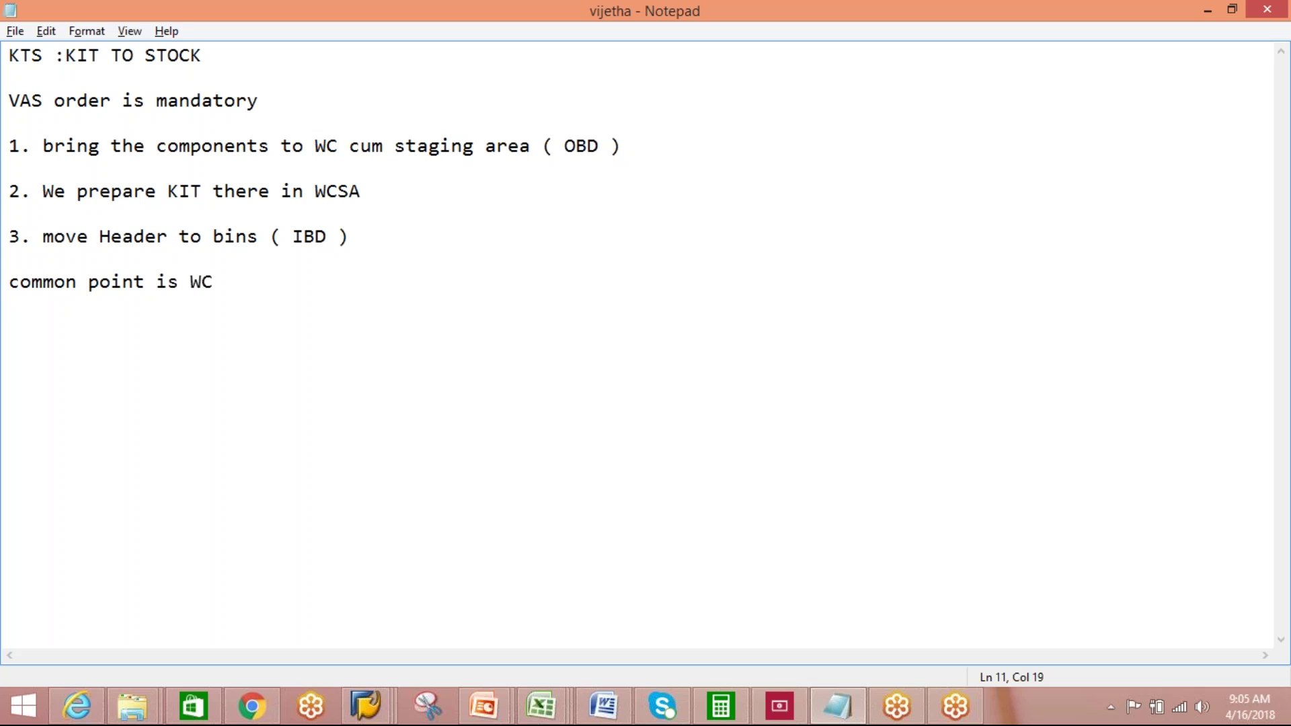
type("SA")
- Add the separate lines "VAS order" and "OBD & IBD" below the common point line
key("Return")
key("Return")
key("Return")
left_click(224, 281)
left_click(307, 272)
key("Return")
key("Return")
type("VAS order")
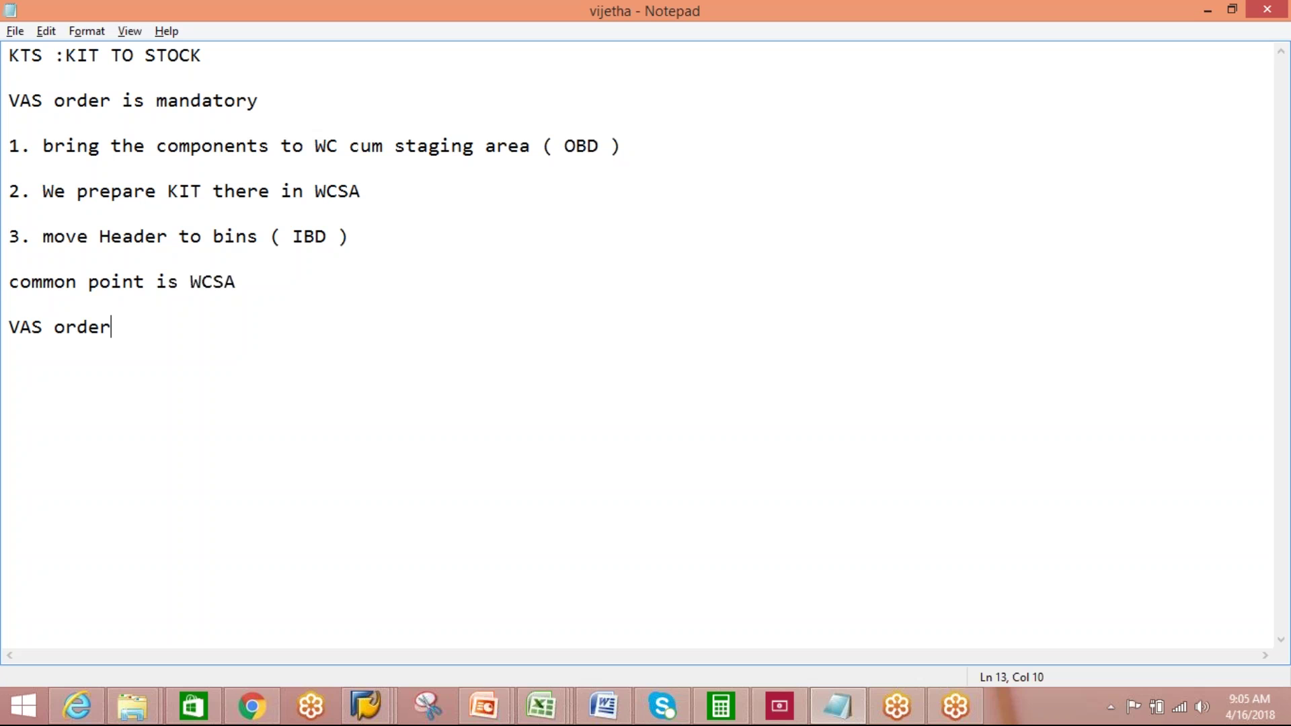
key("Return")
key("Return")
type("OBD")
type("& IBD")
key("Return")
key("Return")
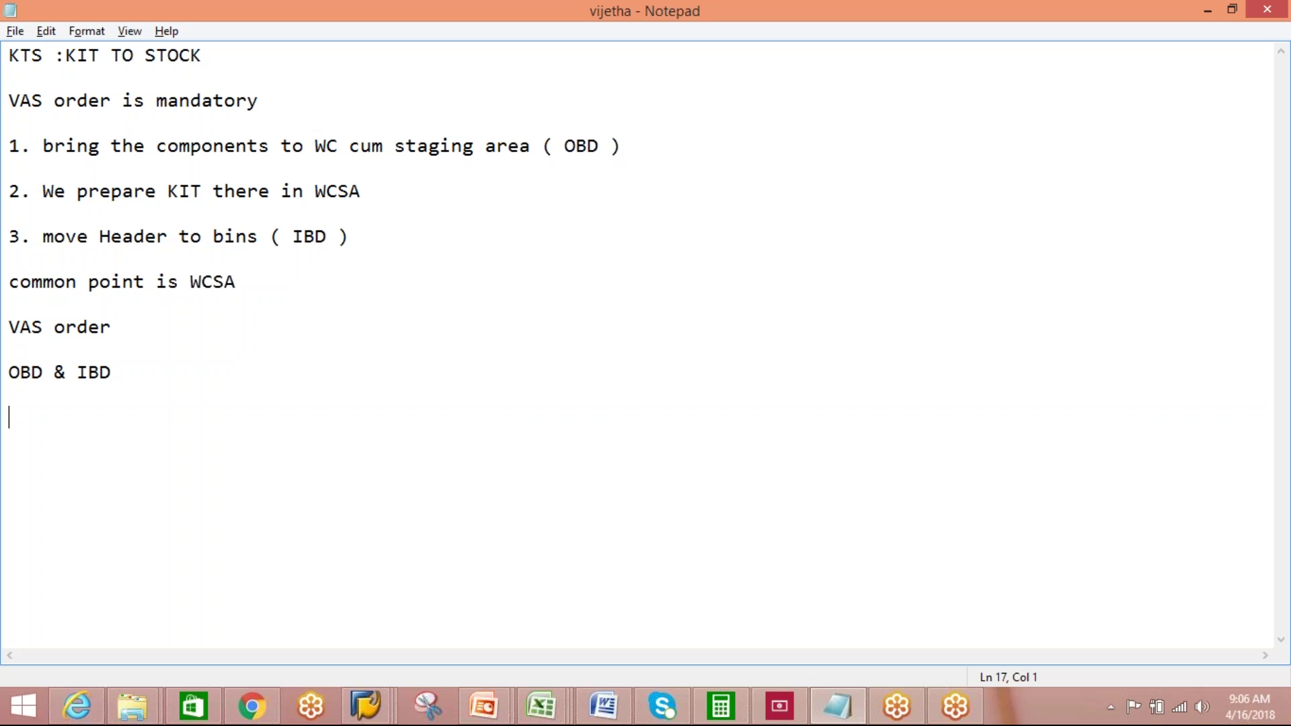
- Add the line "2 SPS" followed by a numbered list of "1. OBD" and "2. IBD"
type("2 SPS")
key("Return")
key("Return")
type("1. OBD")
key("Return")
type("2. IBD")
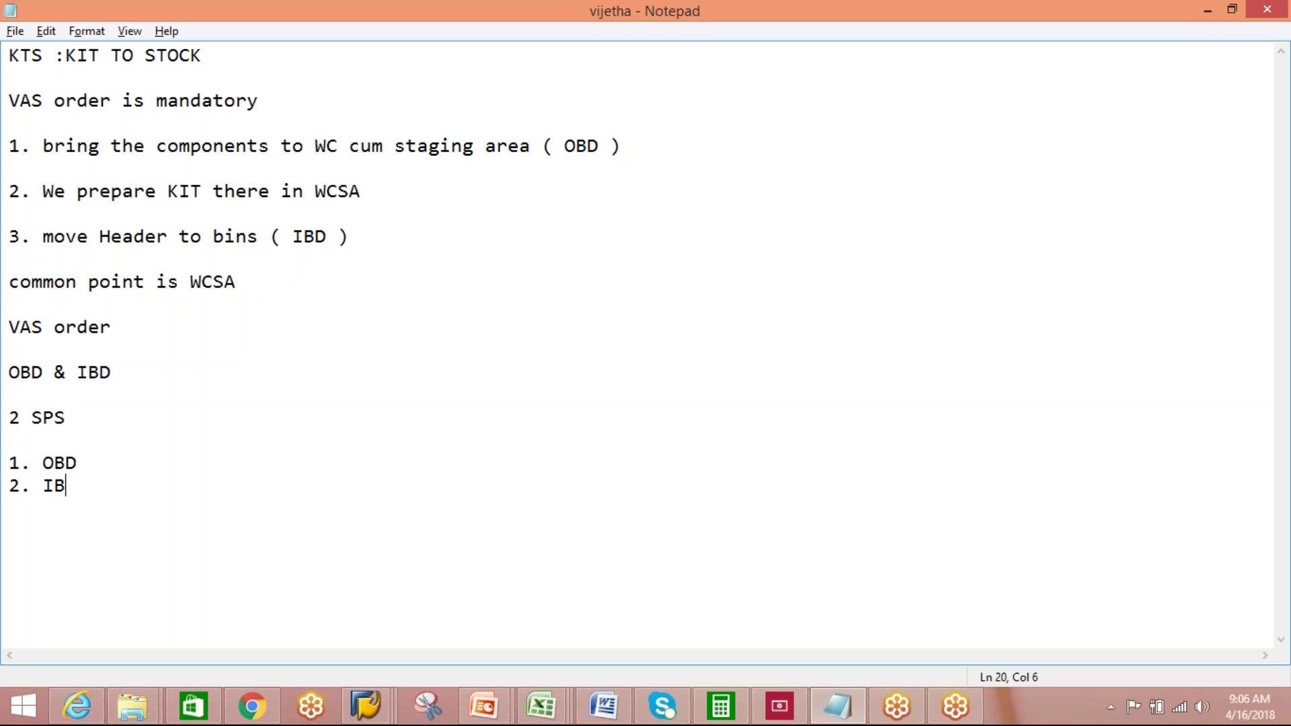
- Append ": PICK + STAG" to the OBD list item and ": STAG + PTWY" to the IBD list item
left_click(123, 462)
type(": PICK + STAG")
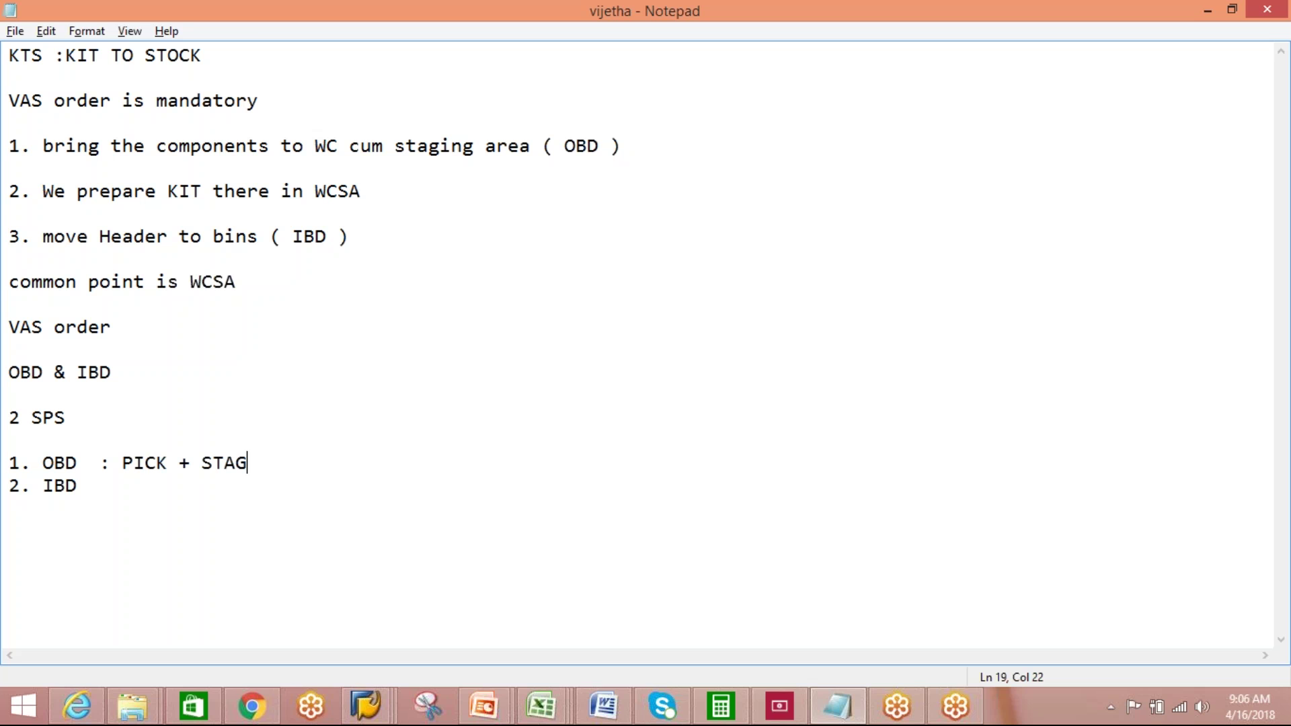
left_click(107, 488)
type(": STAG + PTWY")
key("Return")
key("Return")
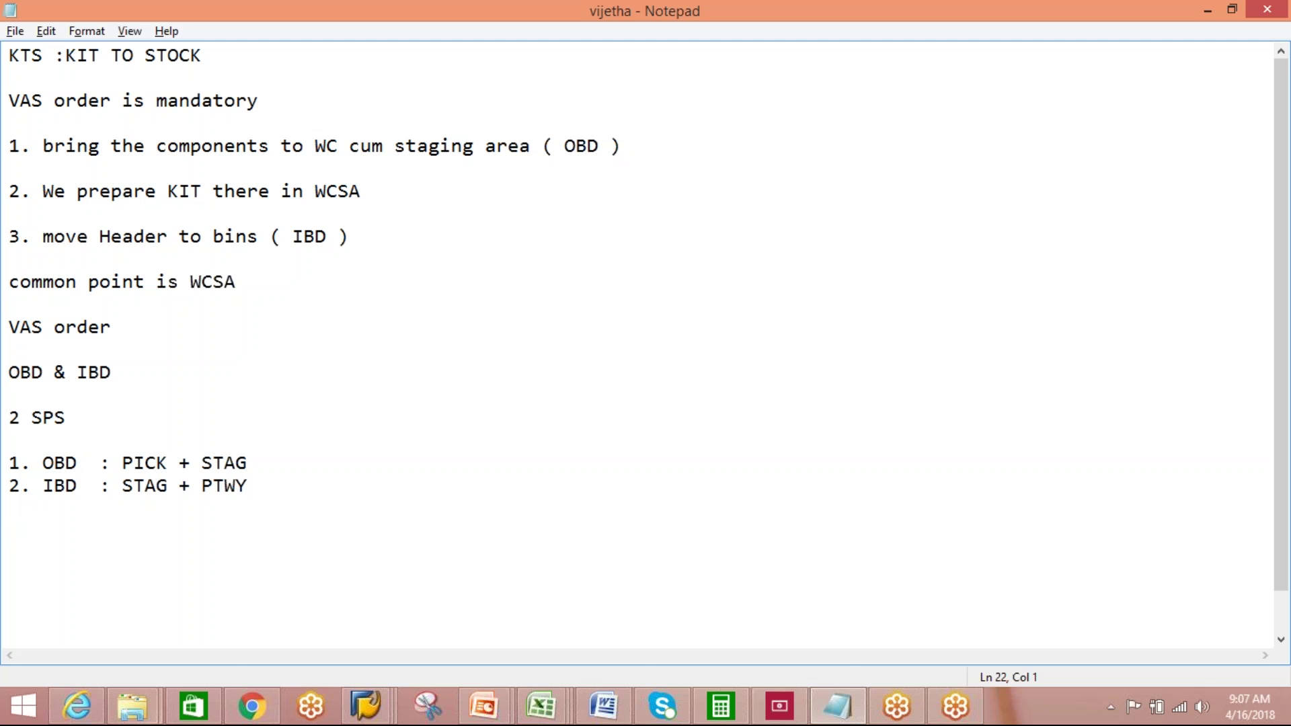
- Switch to SAP and close the packaging specification display and inbound delivery maintenance sessions
mouse_move(357, 711)
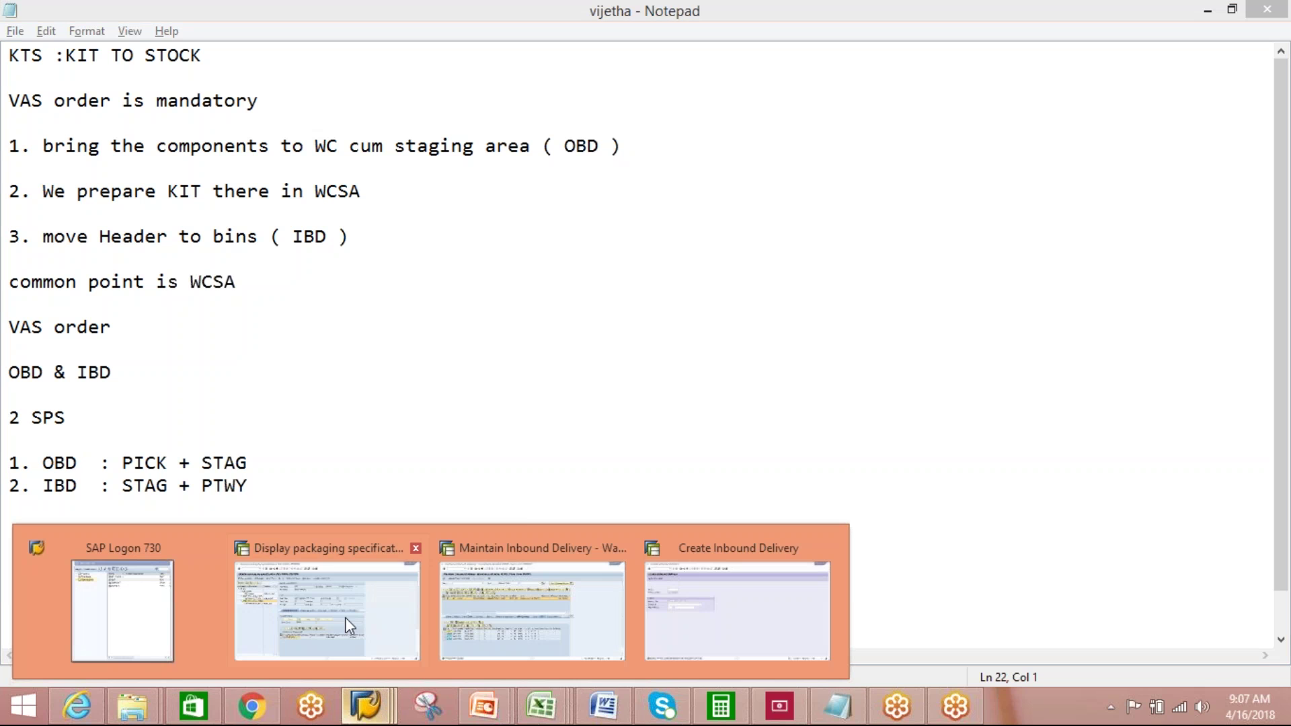
left_click(349, 613)
left_click(273, 50)
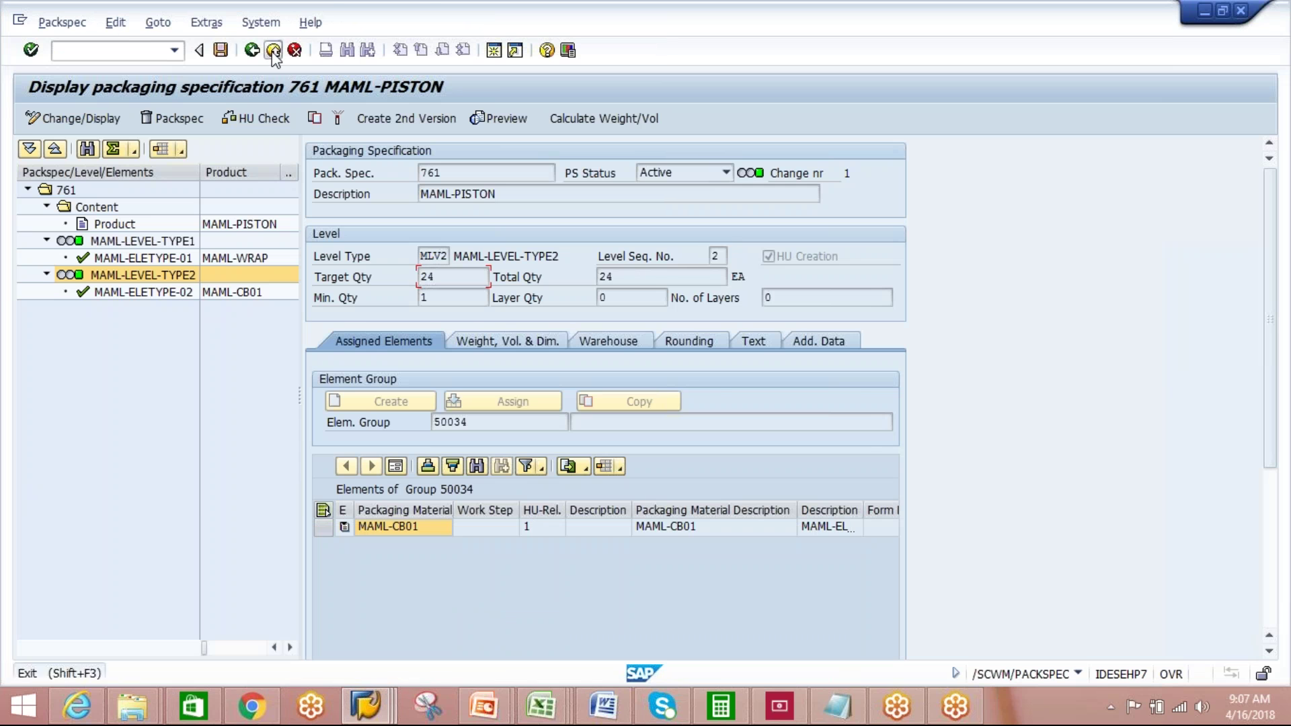
left_click(810, 437)
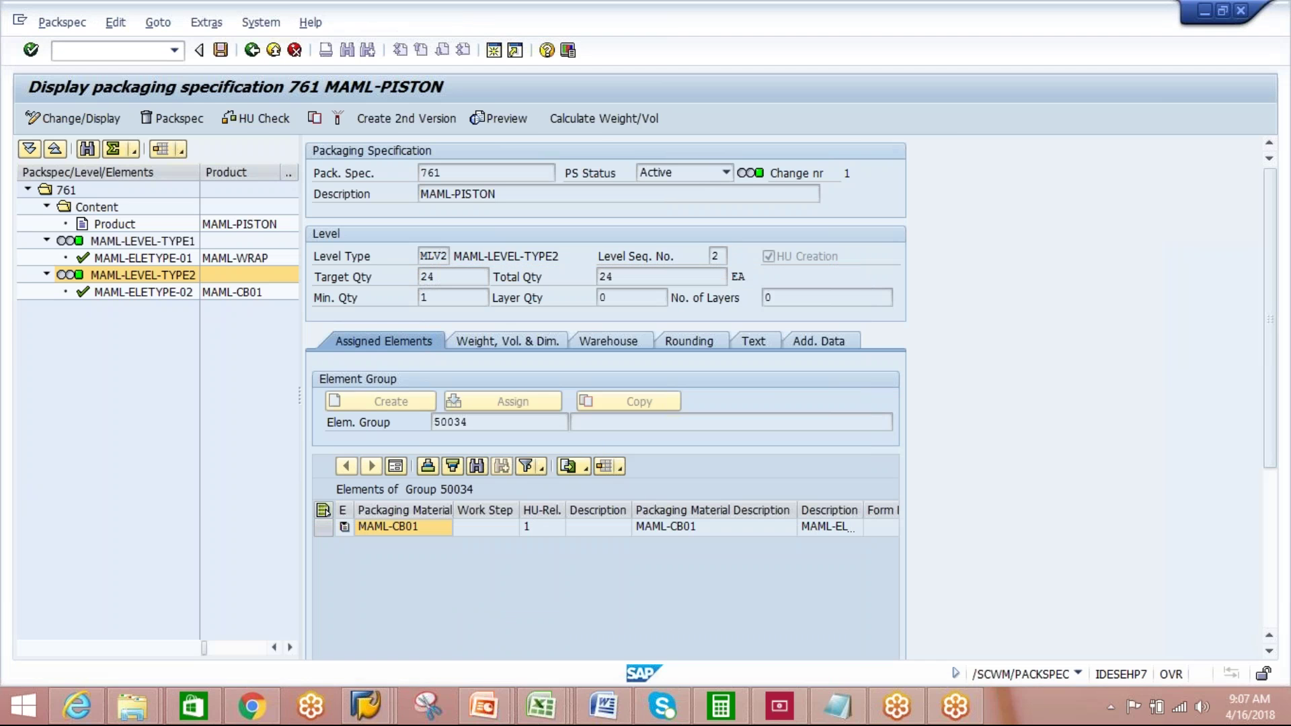
left_click(393, 701)
- Open the EWM-EXT connection from SAP Logon and set the client to 300
mouse_move(393, 708)
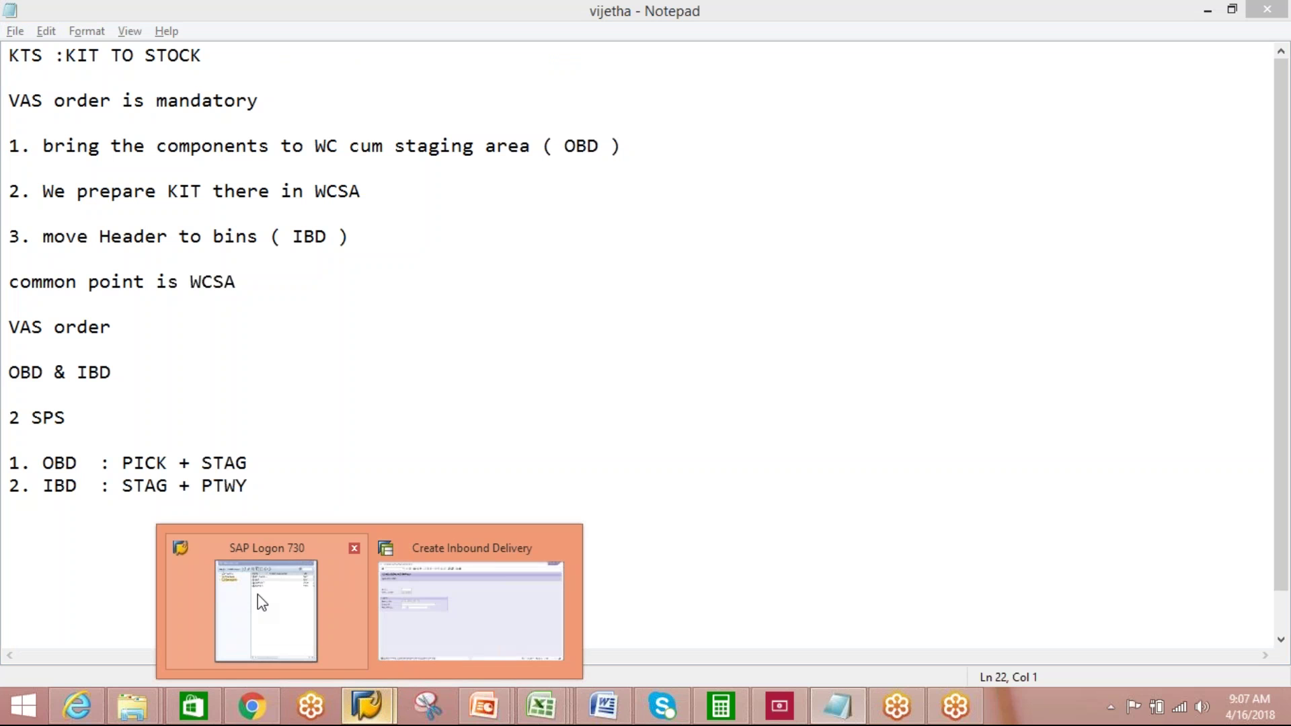
left_click(256, 594)
left_click(289, 172)
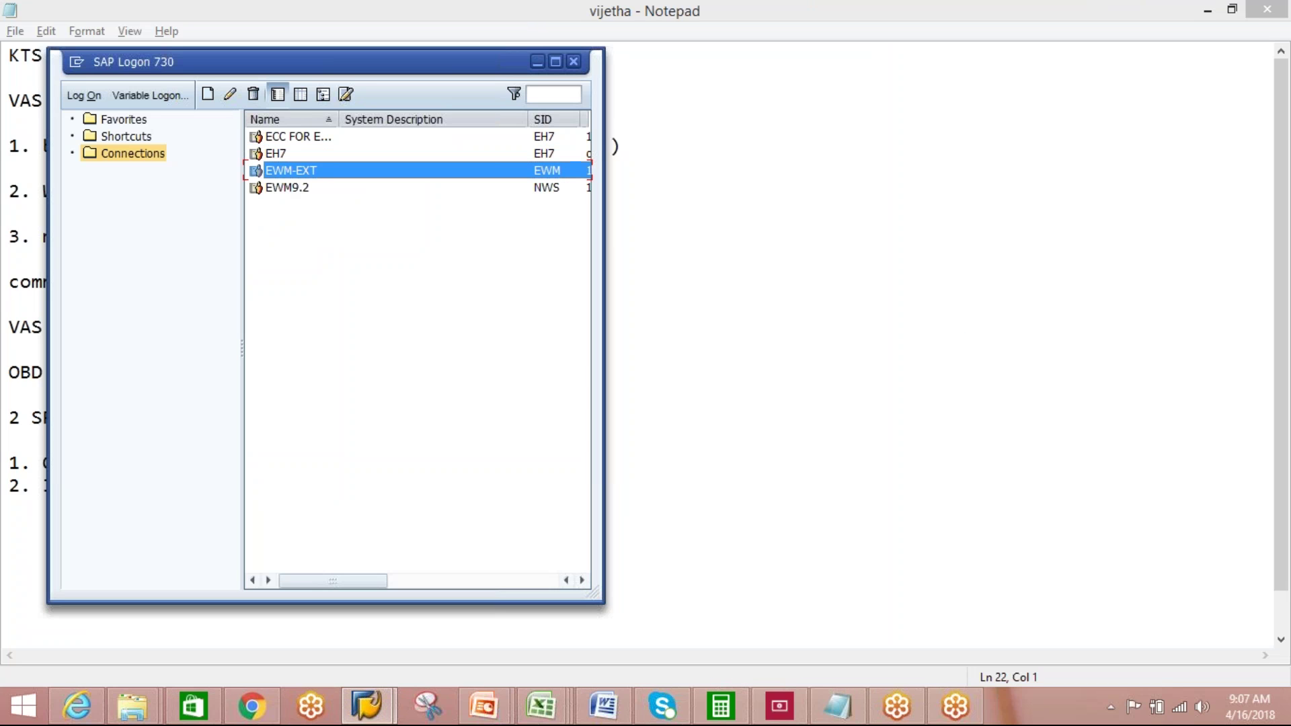
key("Return")
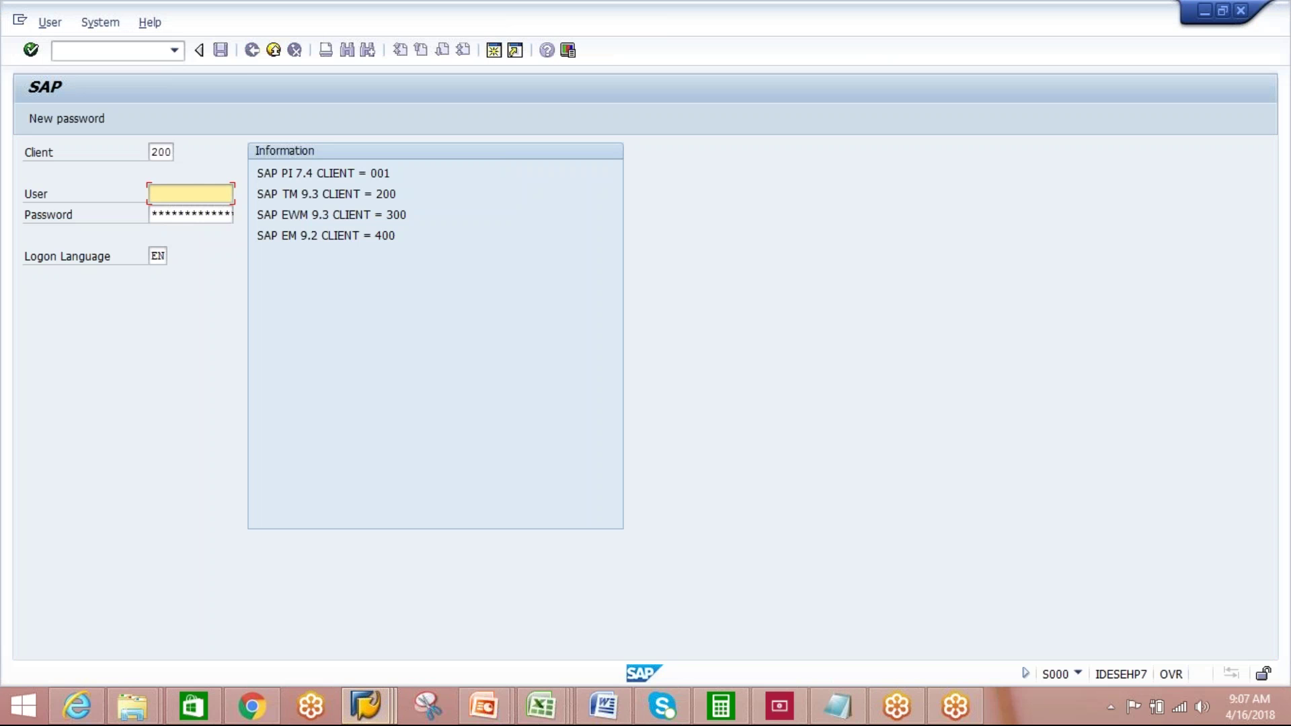
left_click(160, 151)
type("300")
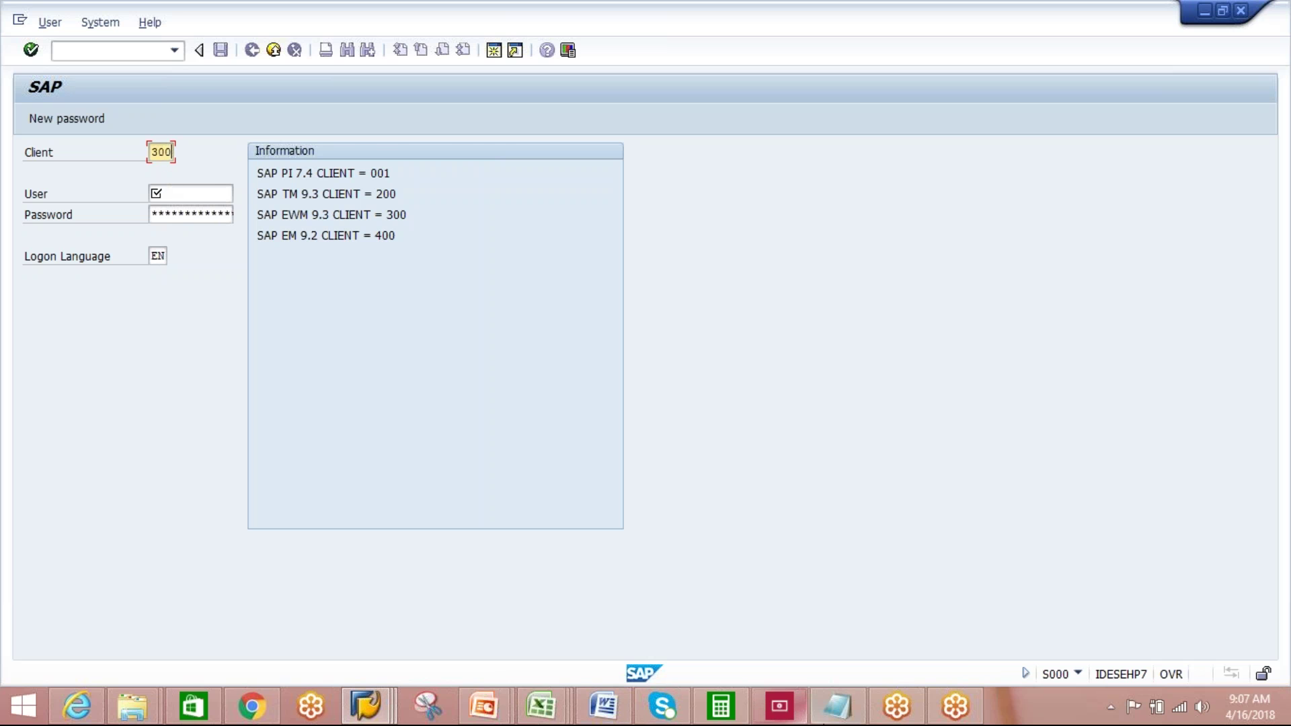
left_click(837, 706)
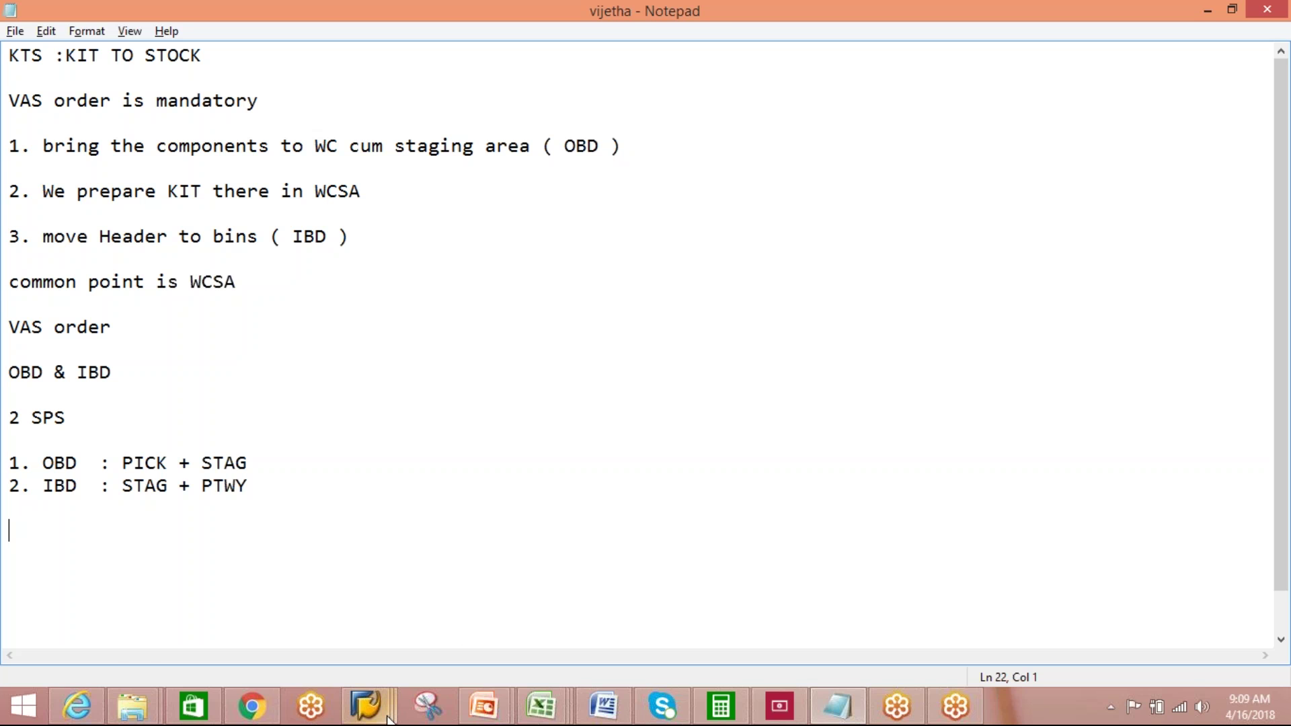
left_click(365, 706)
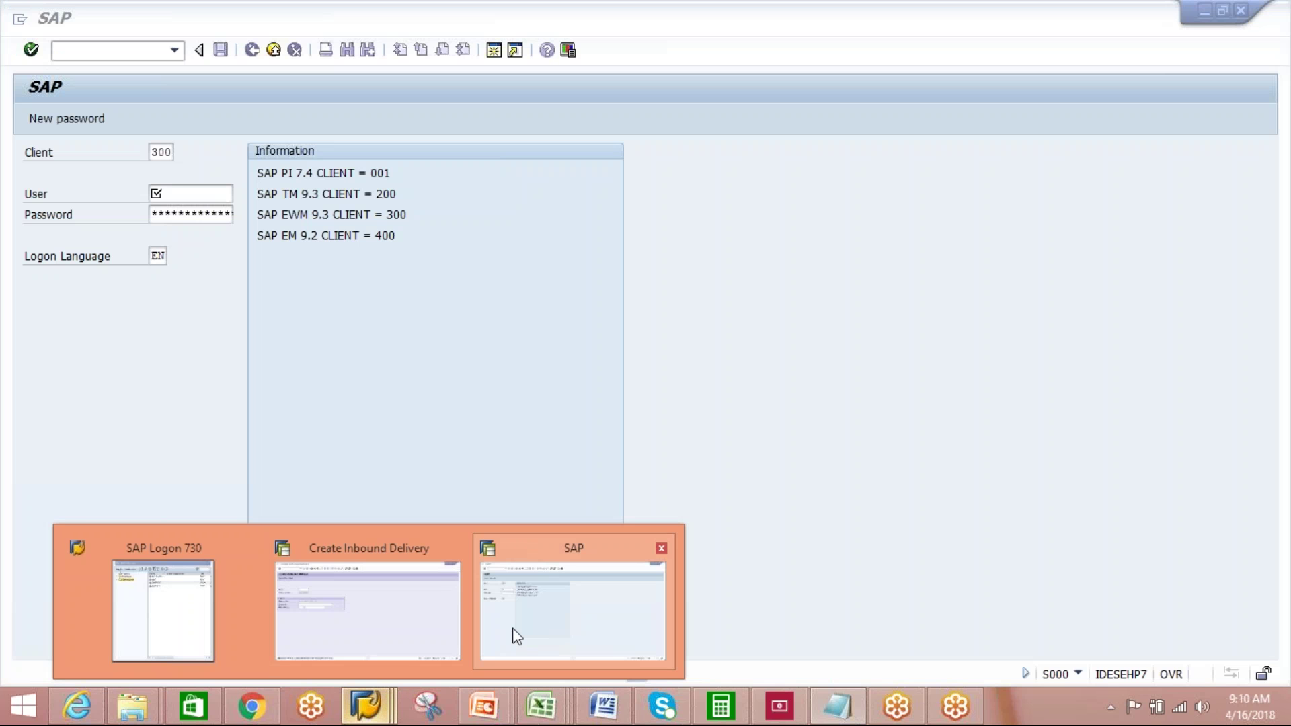
left_click(514, 635)
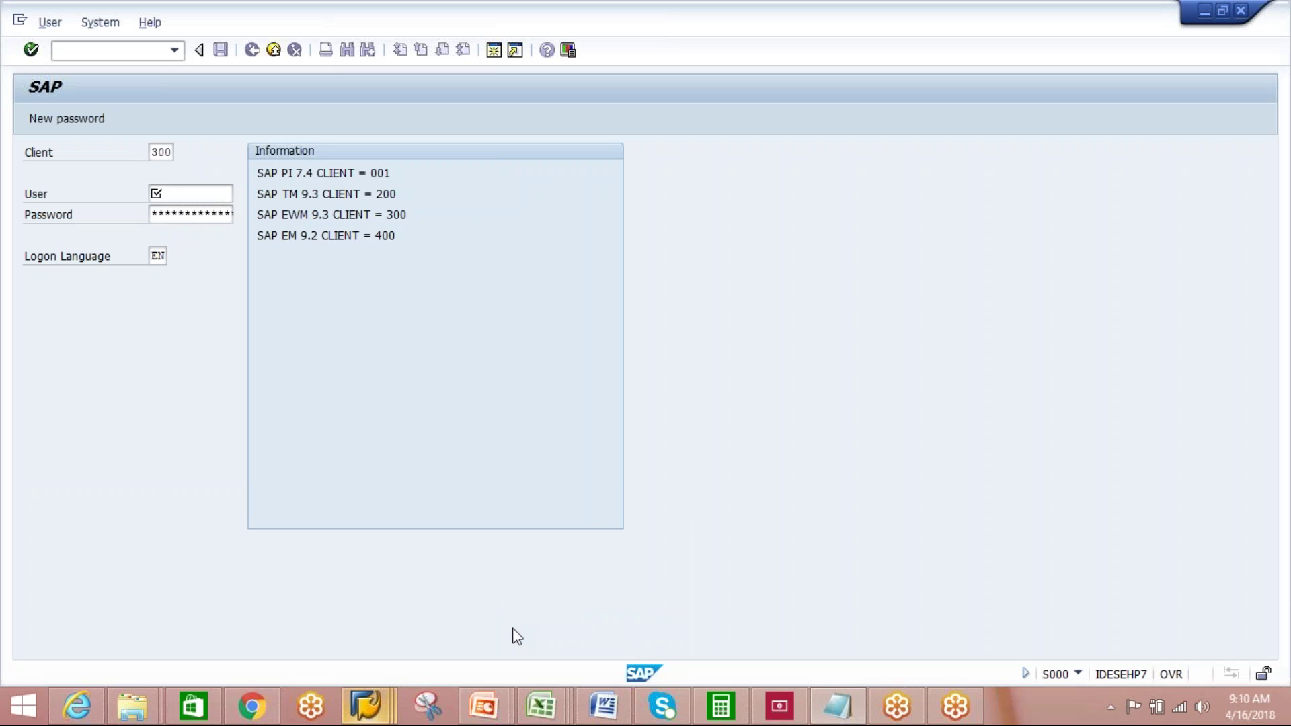
- Log on to client 300 by choosing the saved user ID and entering the account password
left_click(192, 195)
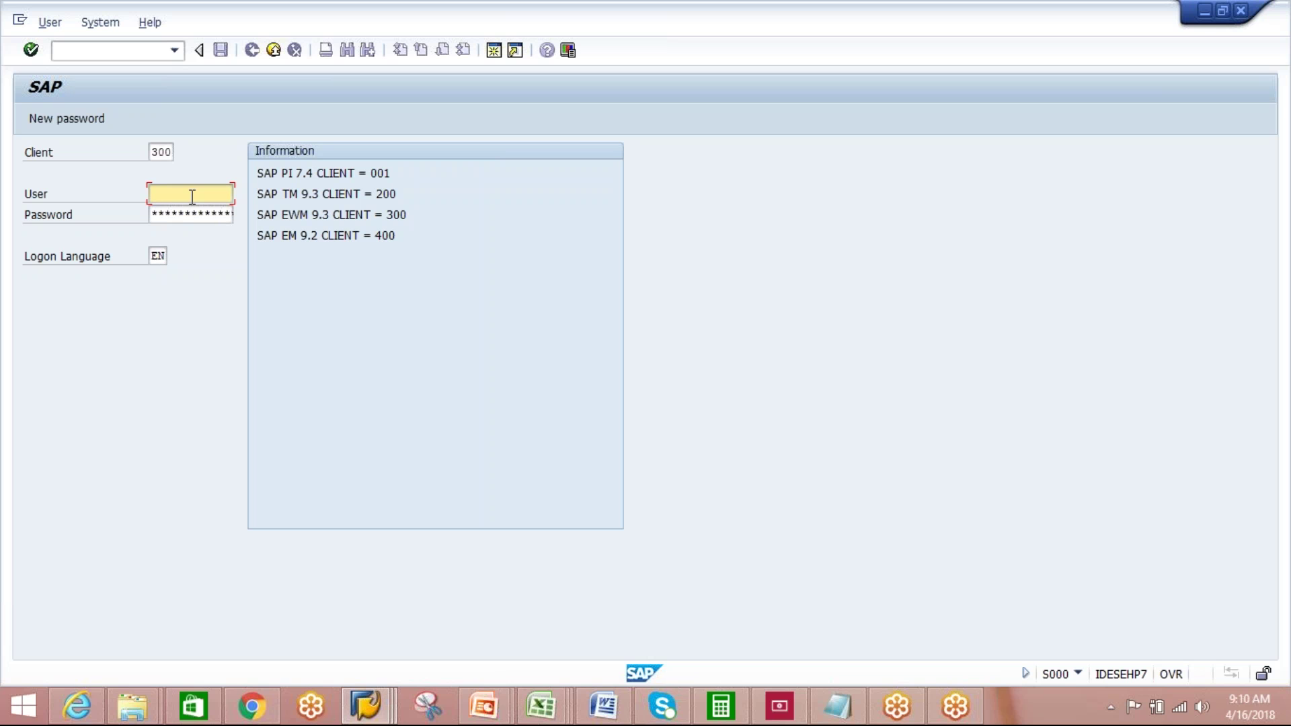
type("ck")
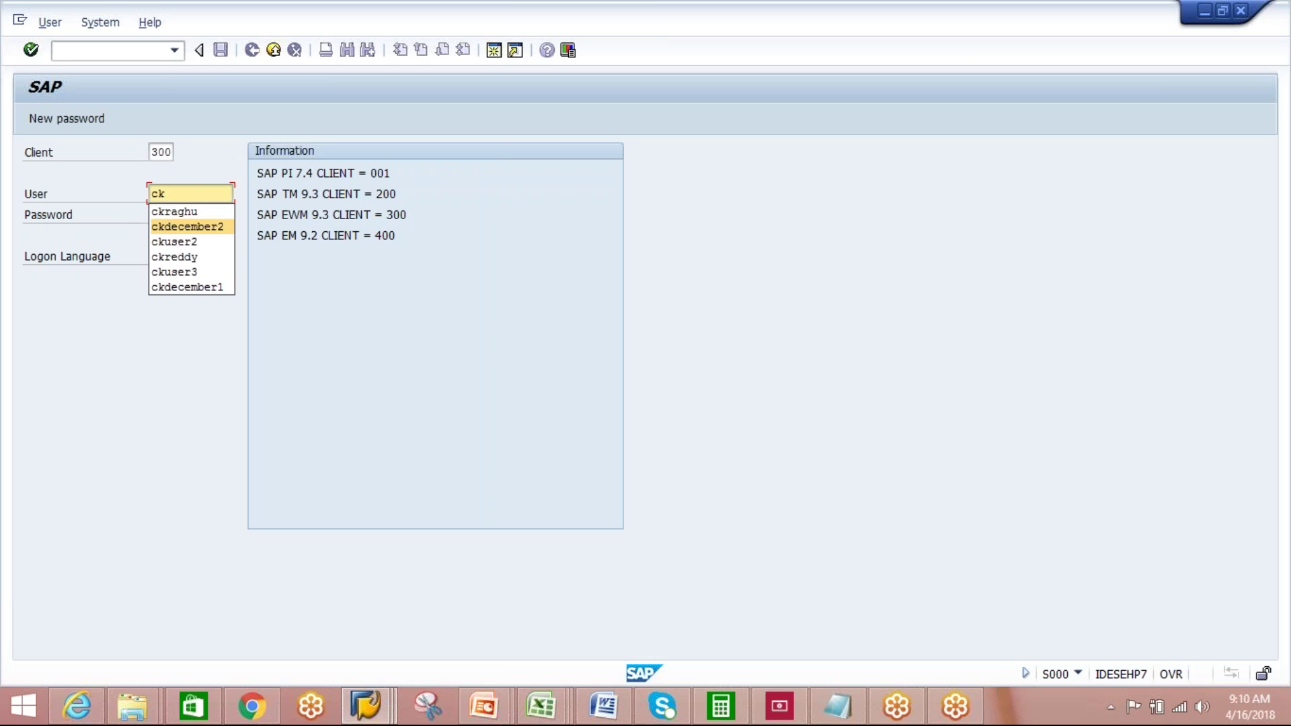
left_click(181, 212)
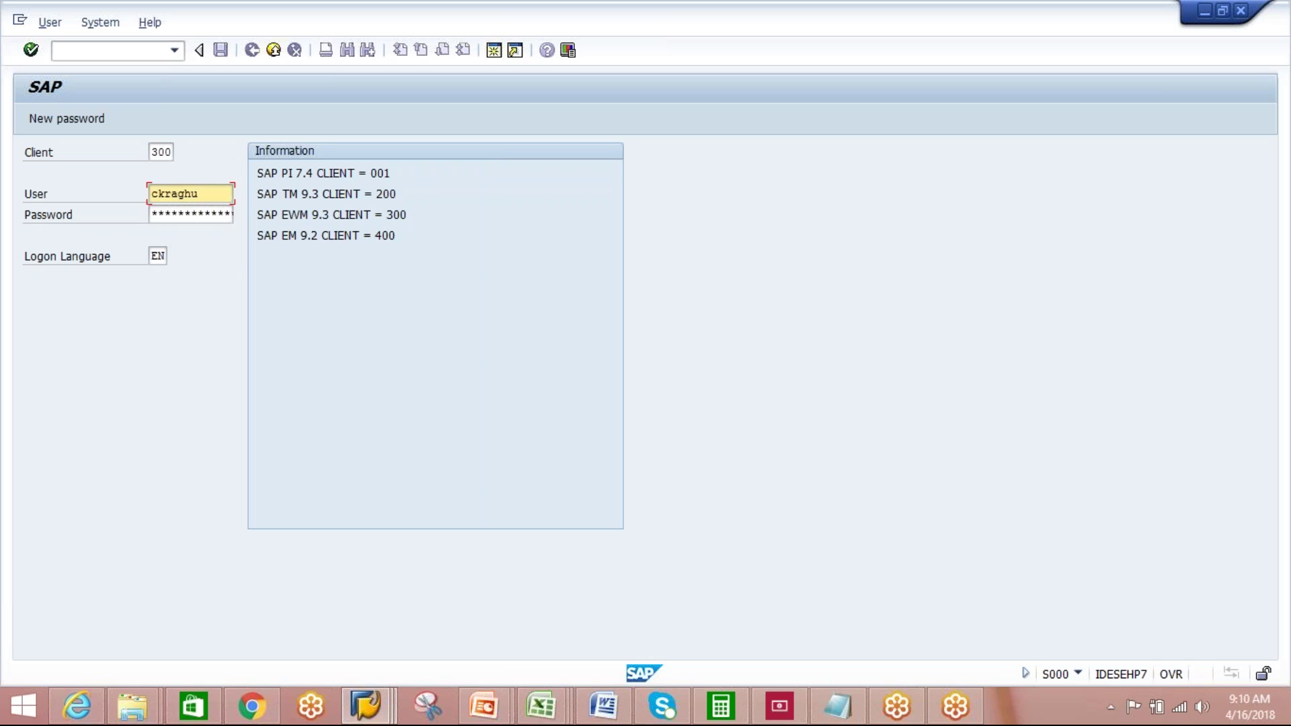
left_click(191, 214)
type("*********")
key("Return")
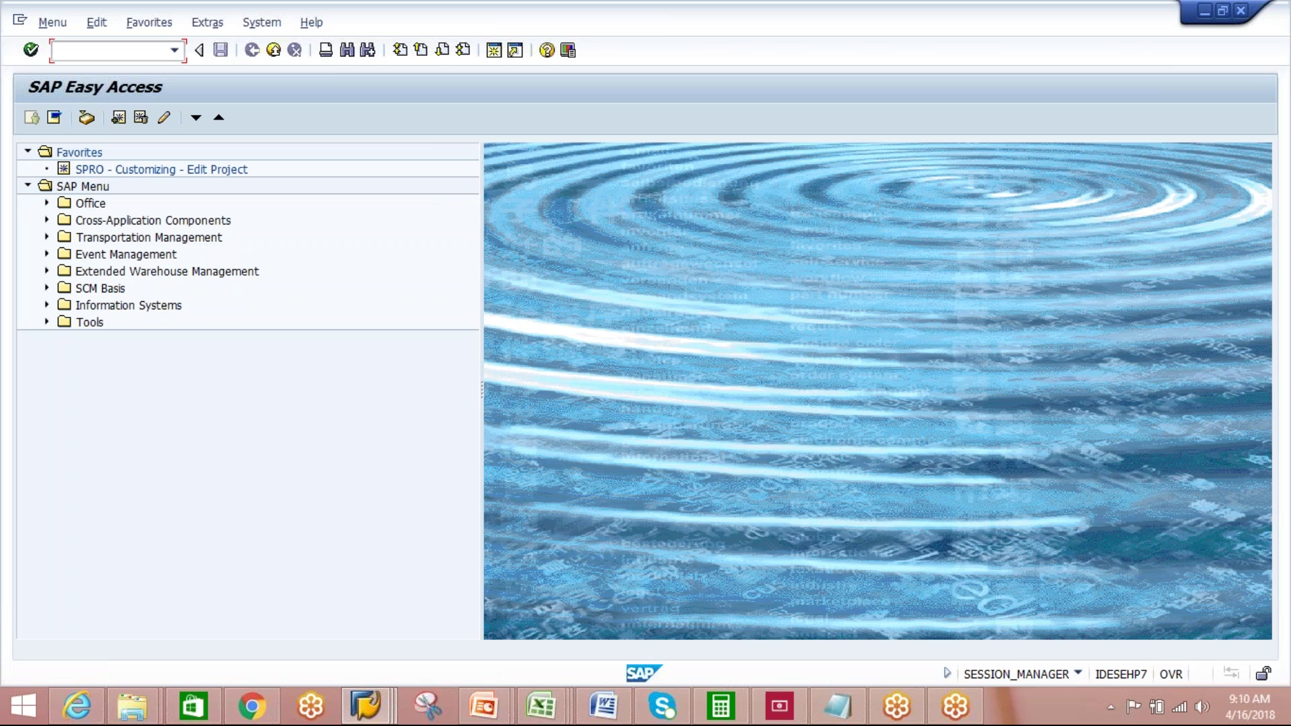
- Run transaction spro and display the SAP Reference IMG
type("spro")
key("Return")
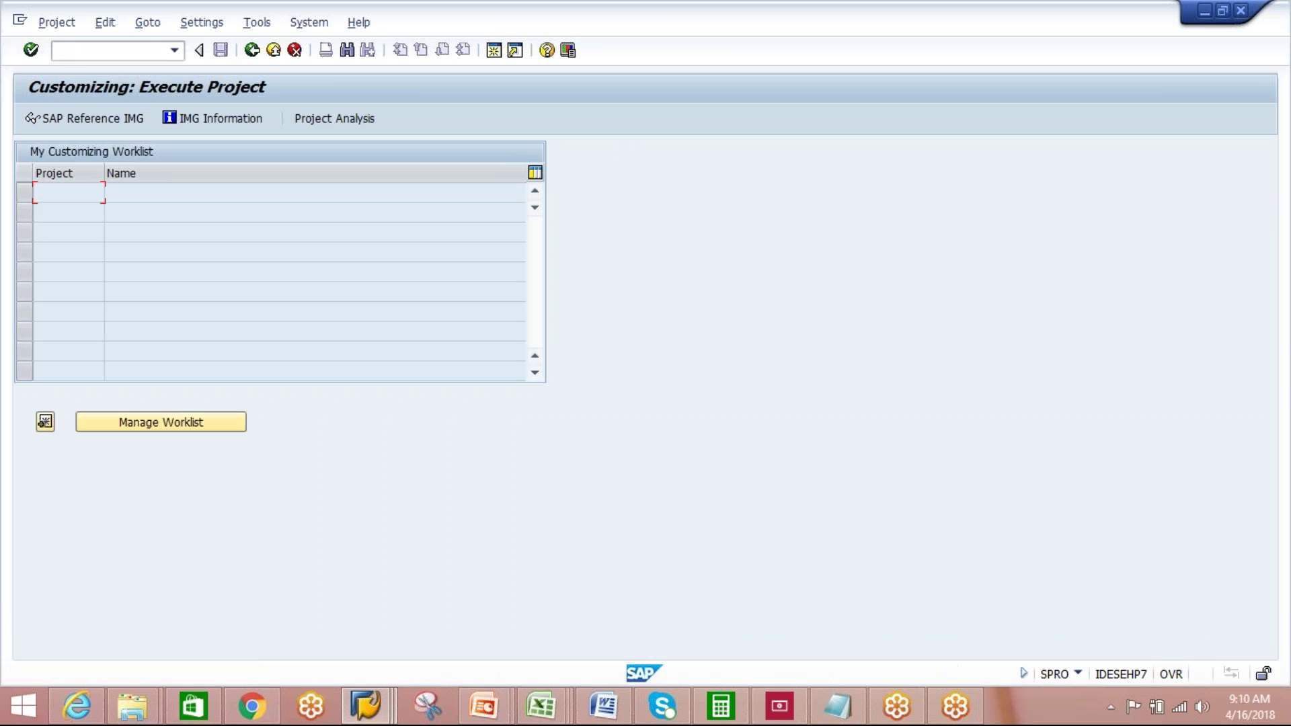
left_click(103, 121)
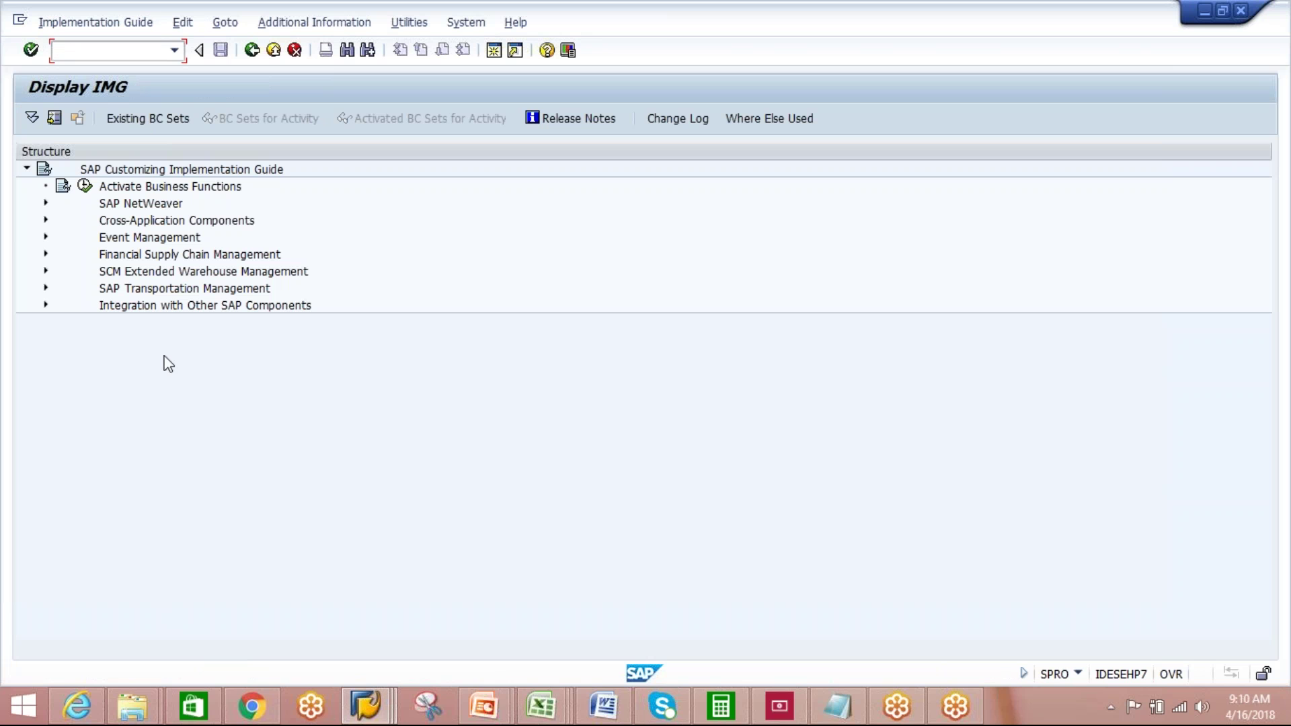
- Under SCM Extended Warehouse Management, Cross-Process Settings, Value-Added Services (VAS), open the activity Define Order Types for VAS for Kit to Stock
left_click(46, 270)
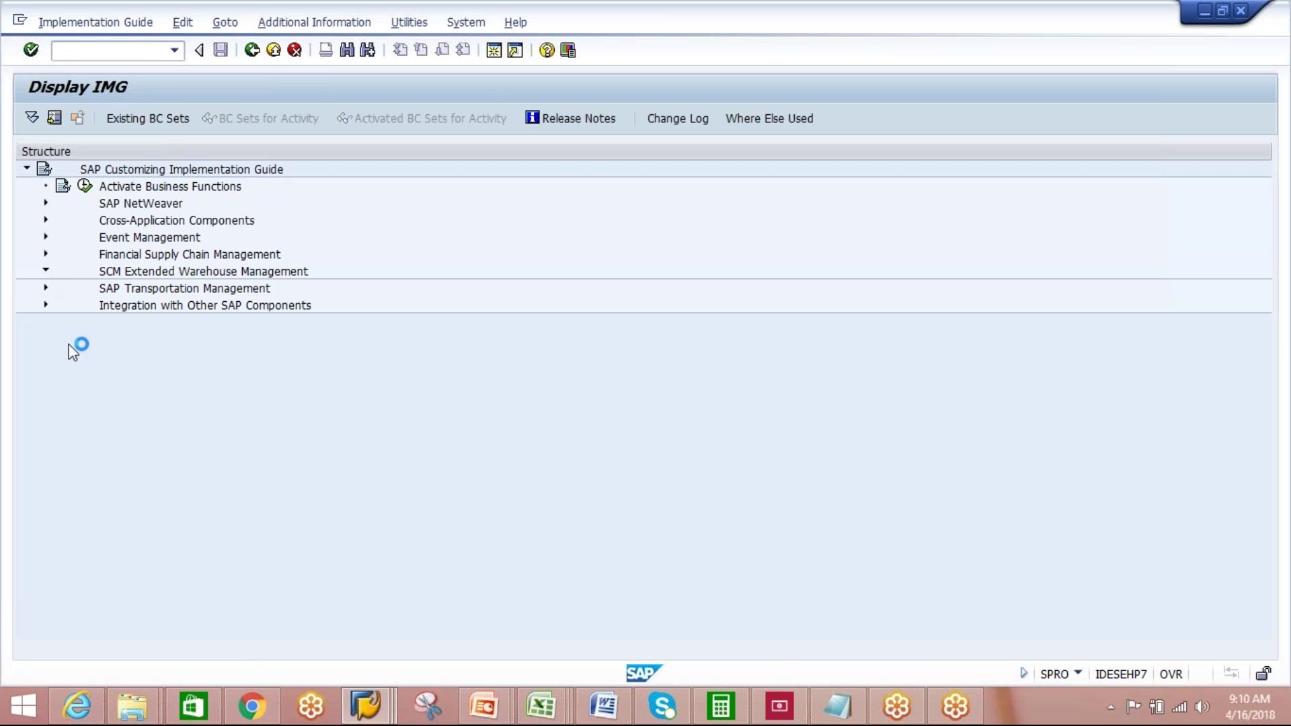
left_click(189, 288)
left_click(65, 288)
left_click(85, 374)
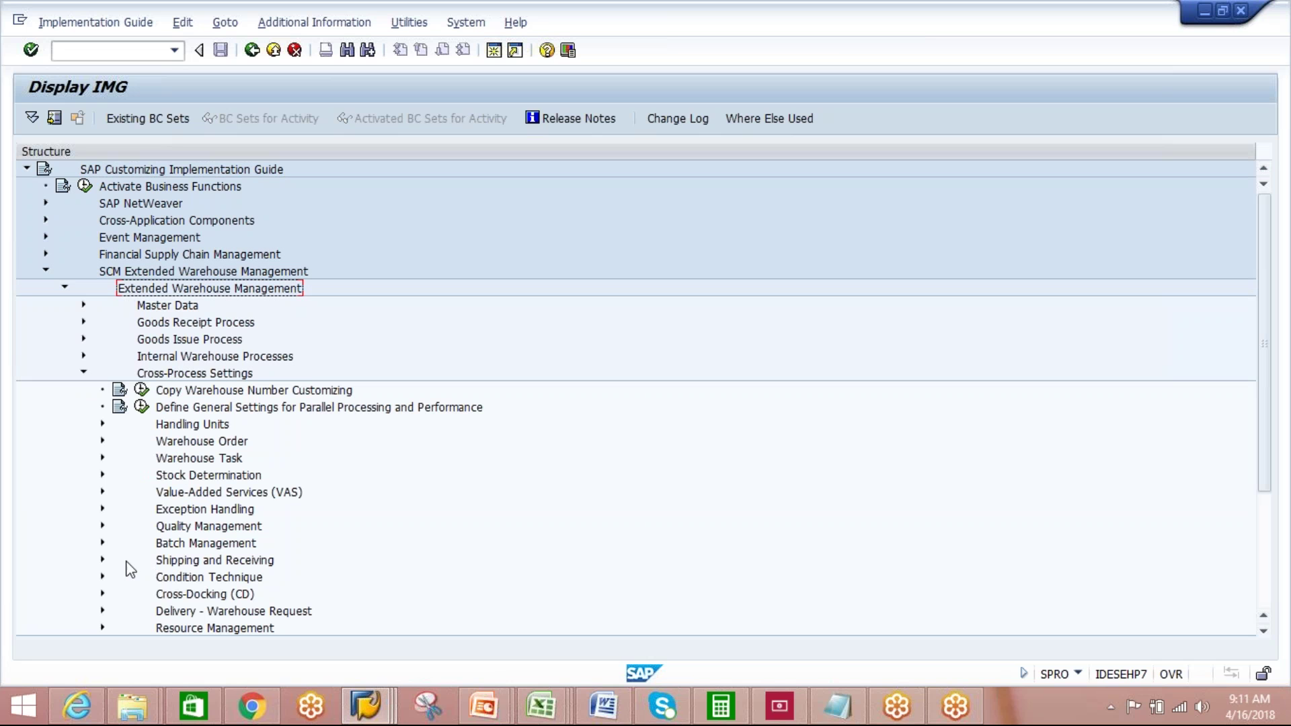
left_click(102, 492)
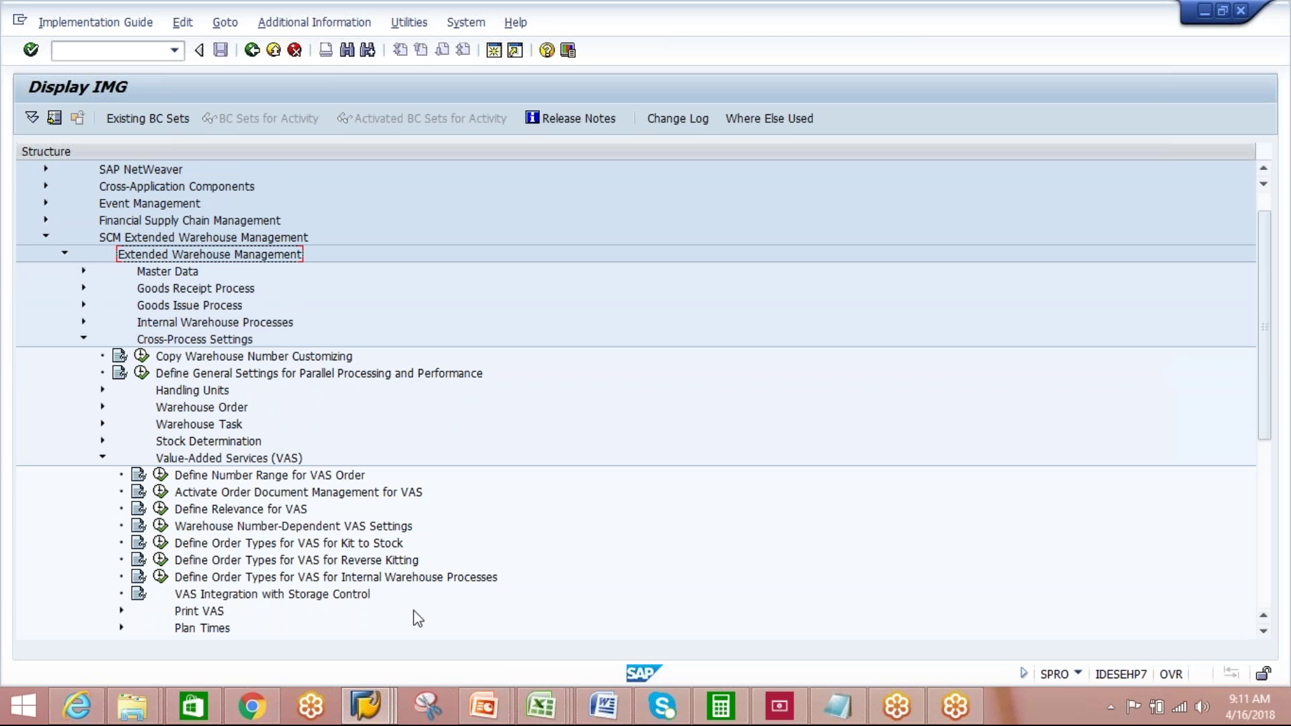
left_click(338, 546)
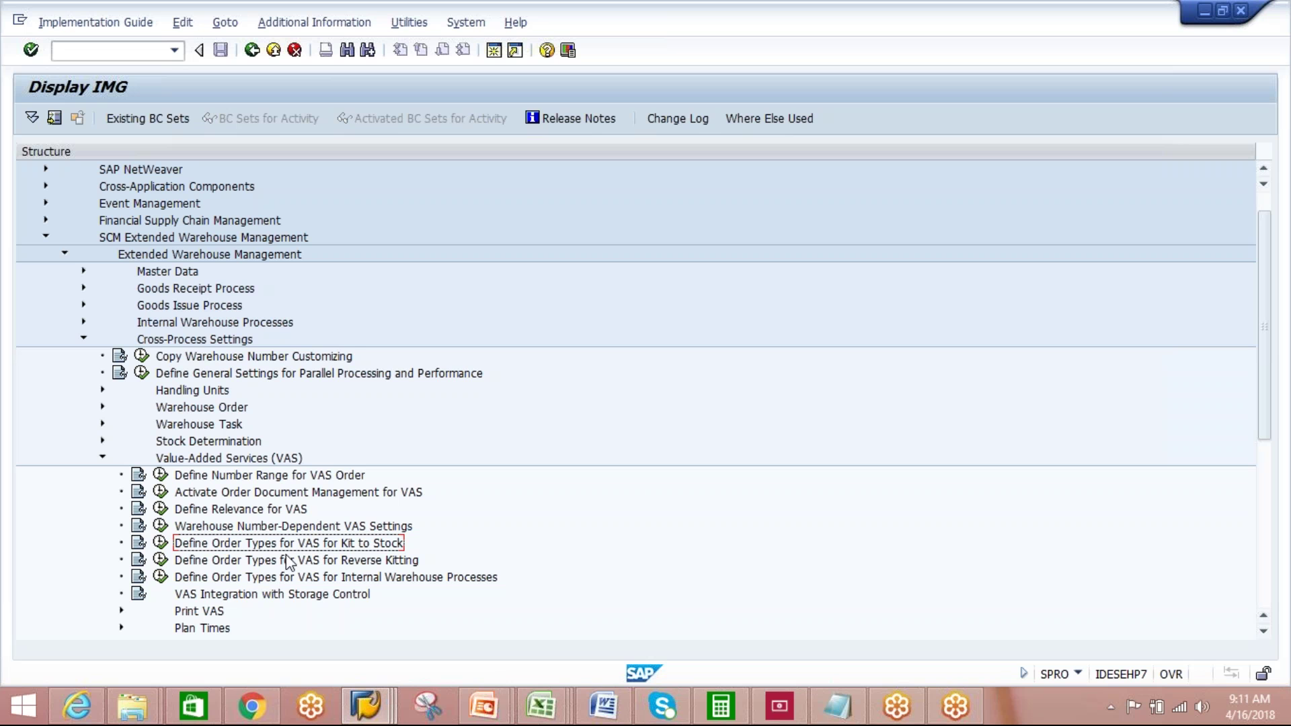
left_click(160, 543)
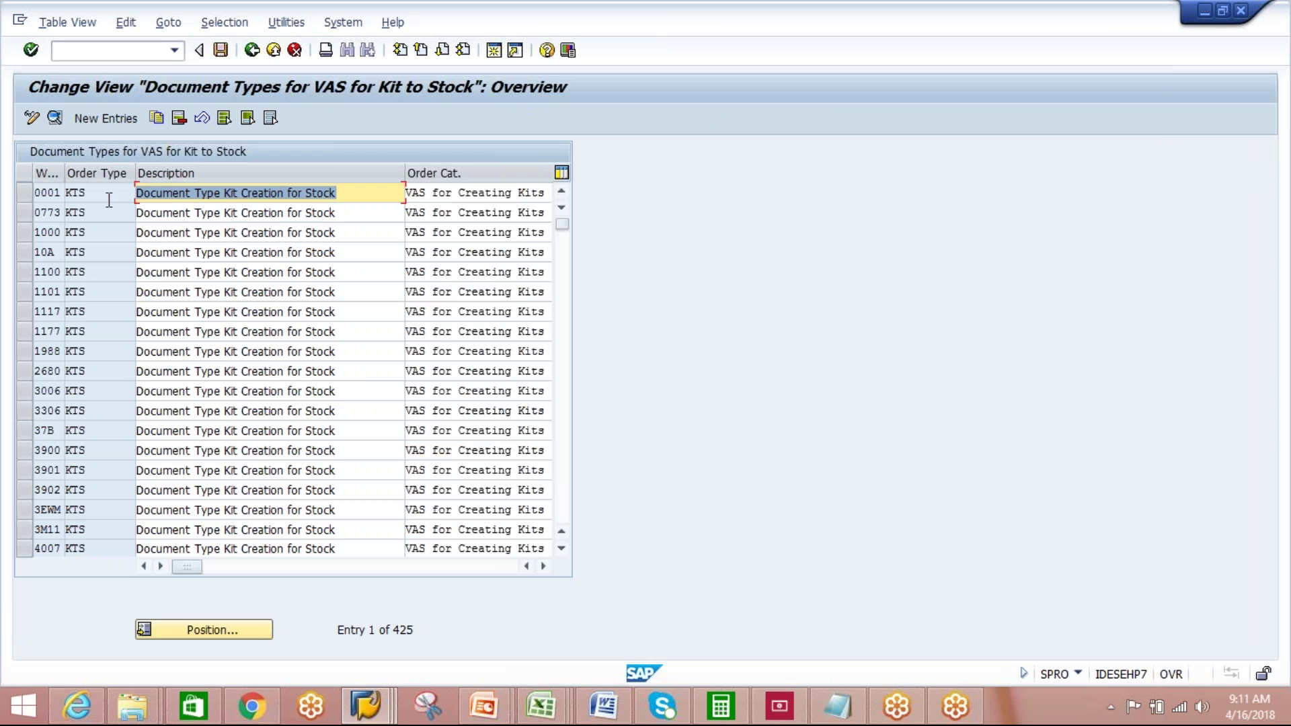
- Filter the kit-to-stock document types by contents, using Warehouse Number equal to AIPL
left_click(223, 23)
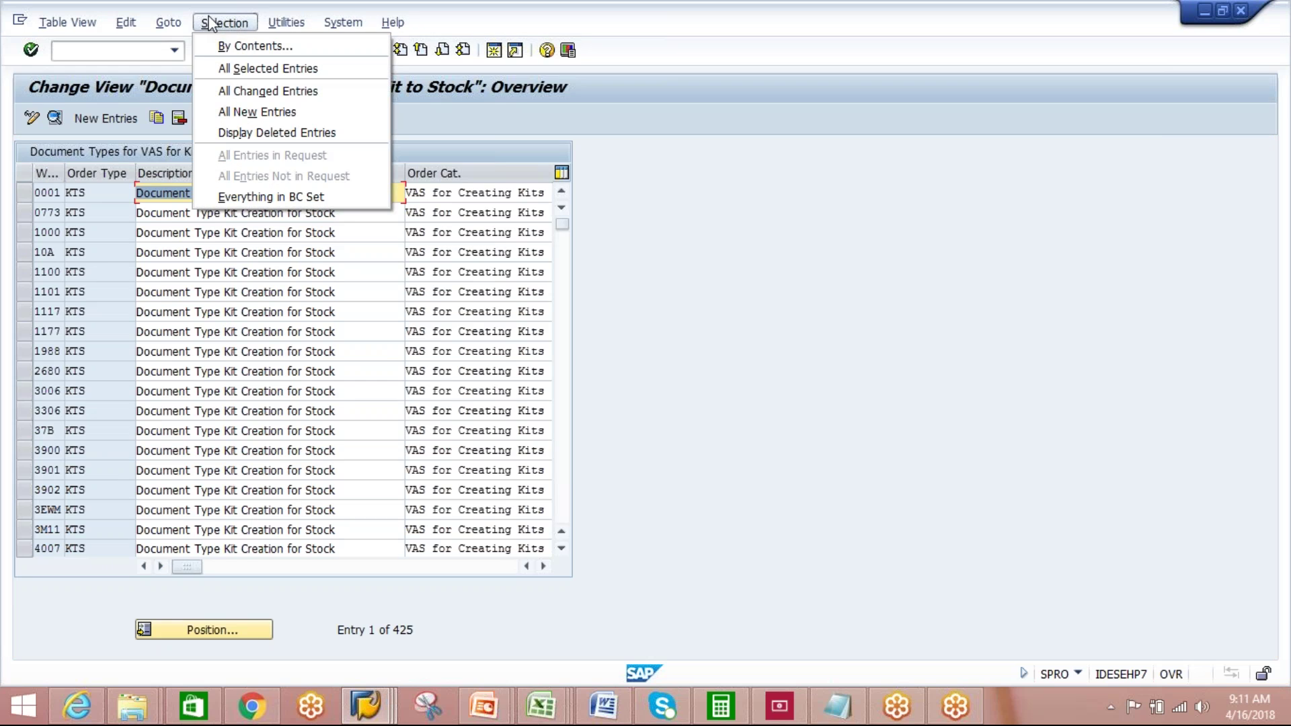
left_click(268, 68)
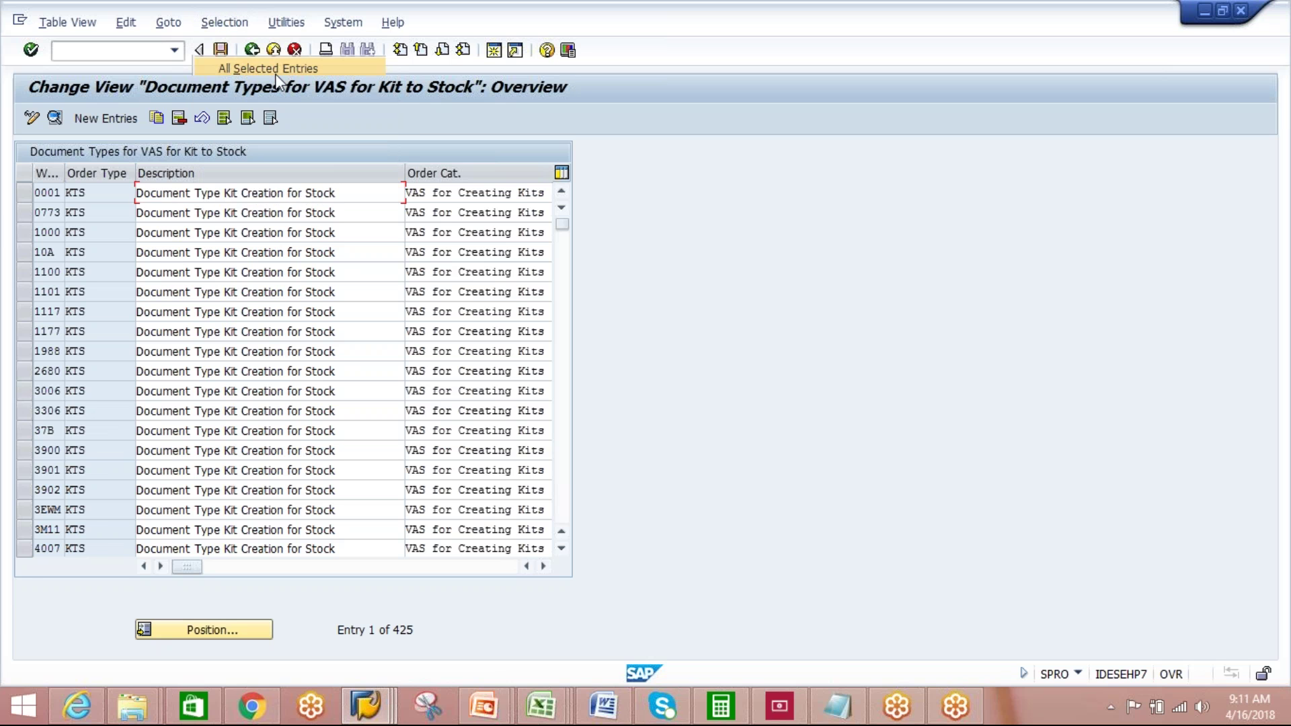
left_click(229, 24)
left_click(245, 47)
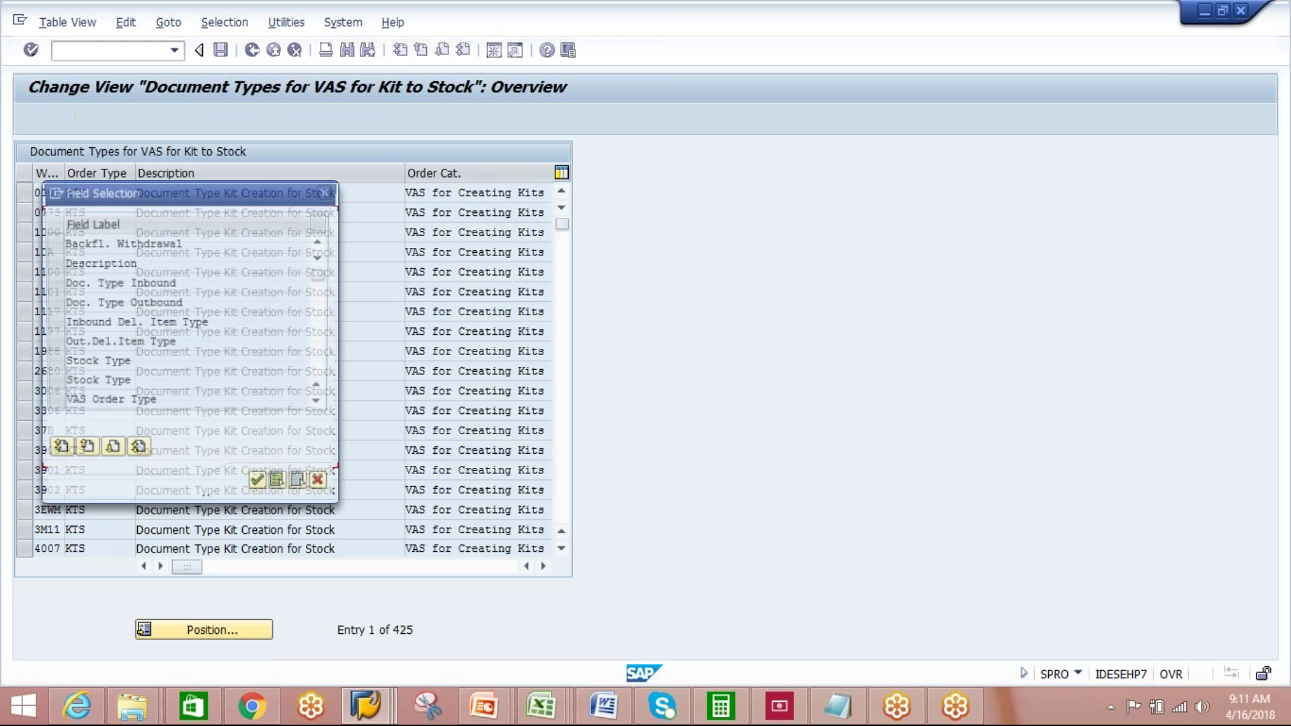
left_click(320, 404)
left_click(320, 404)
left_click(320, 404)
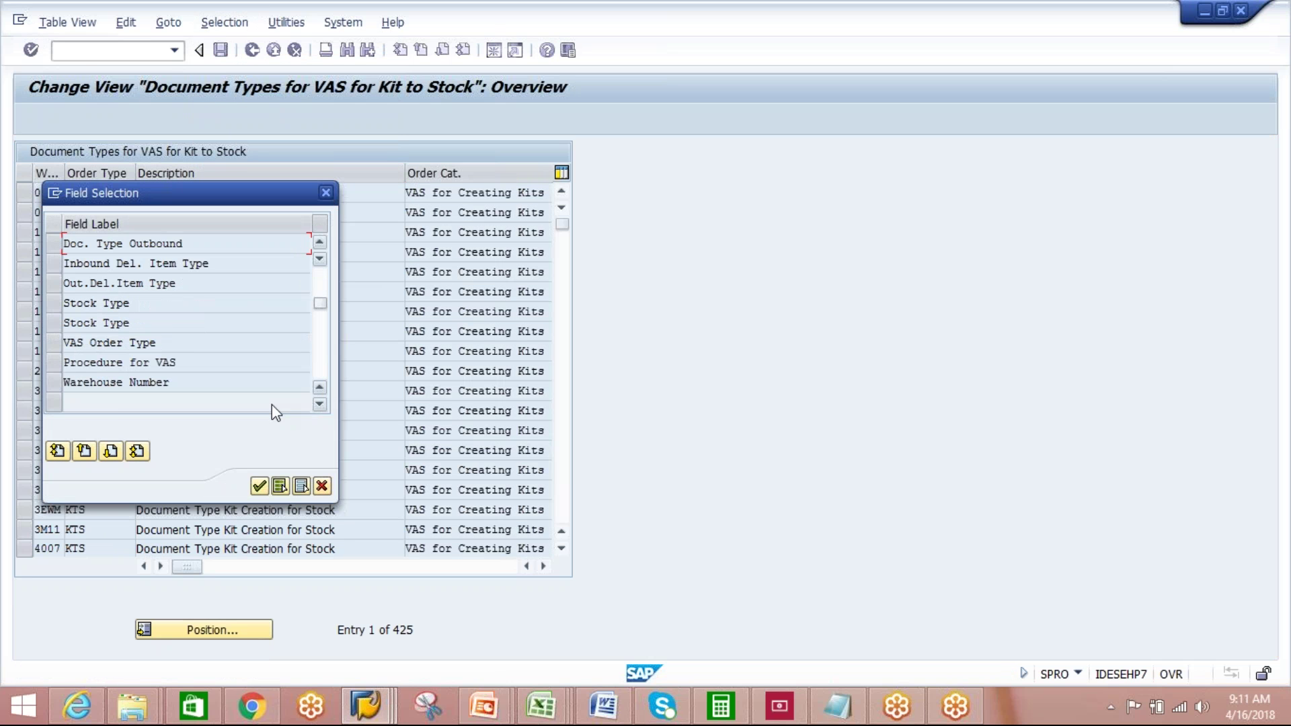
left_click(55, 382)
left_click(257, 485)
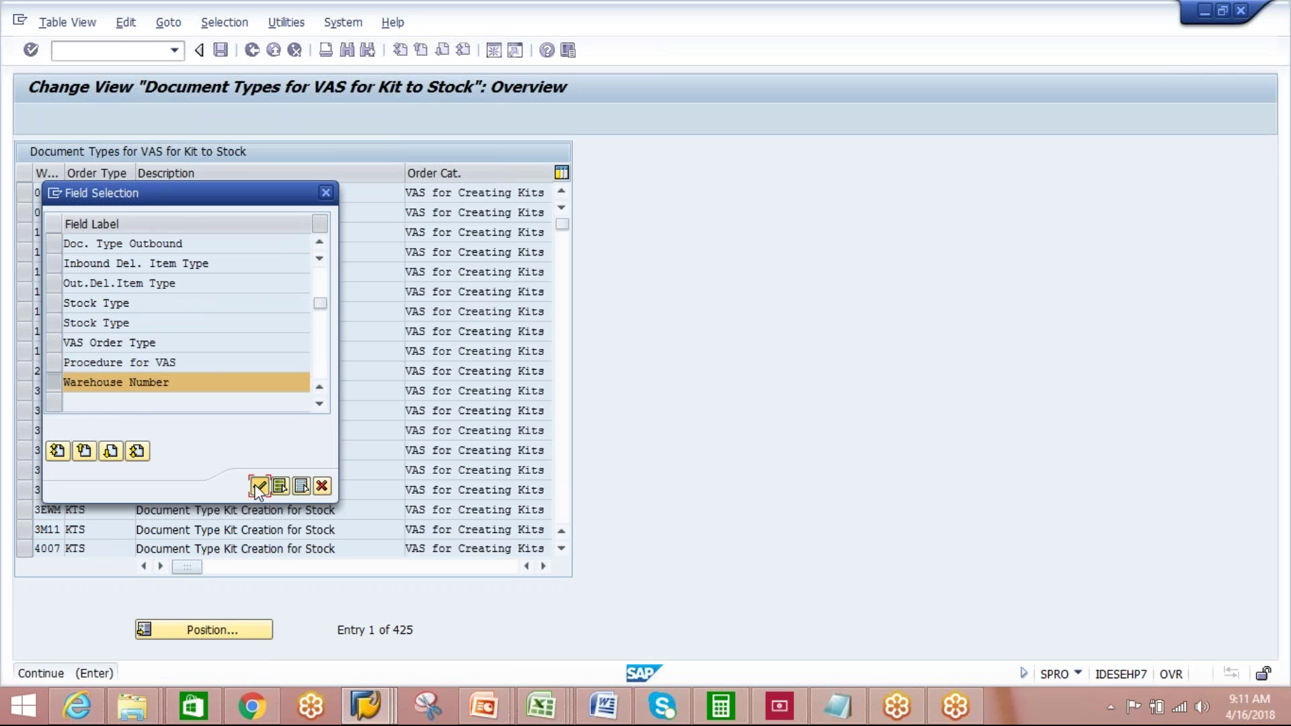
left_click(312, 246)
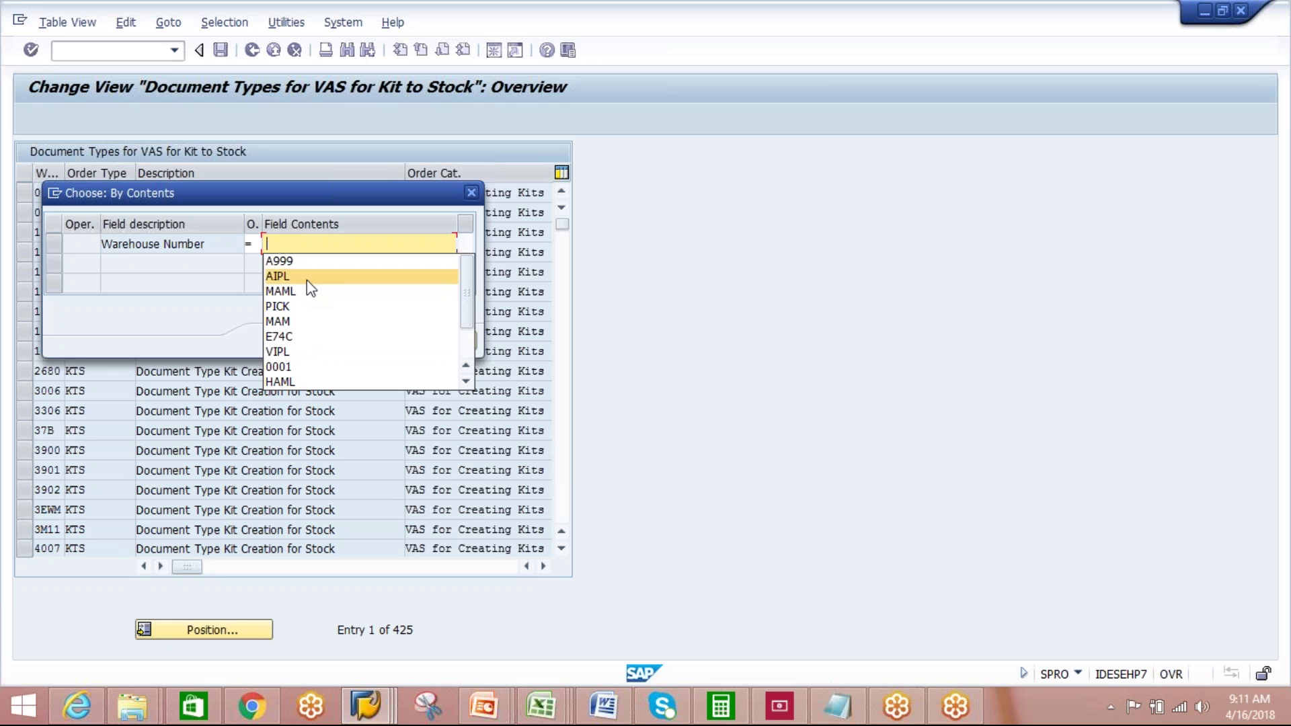
left_click(306, 278)
left_click(287, 341)
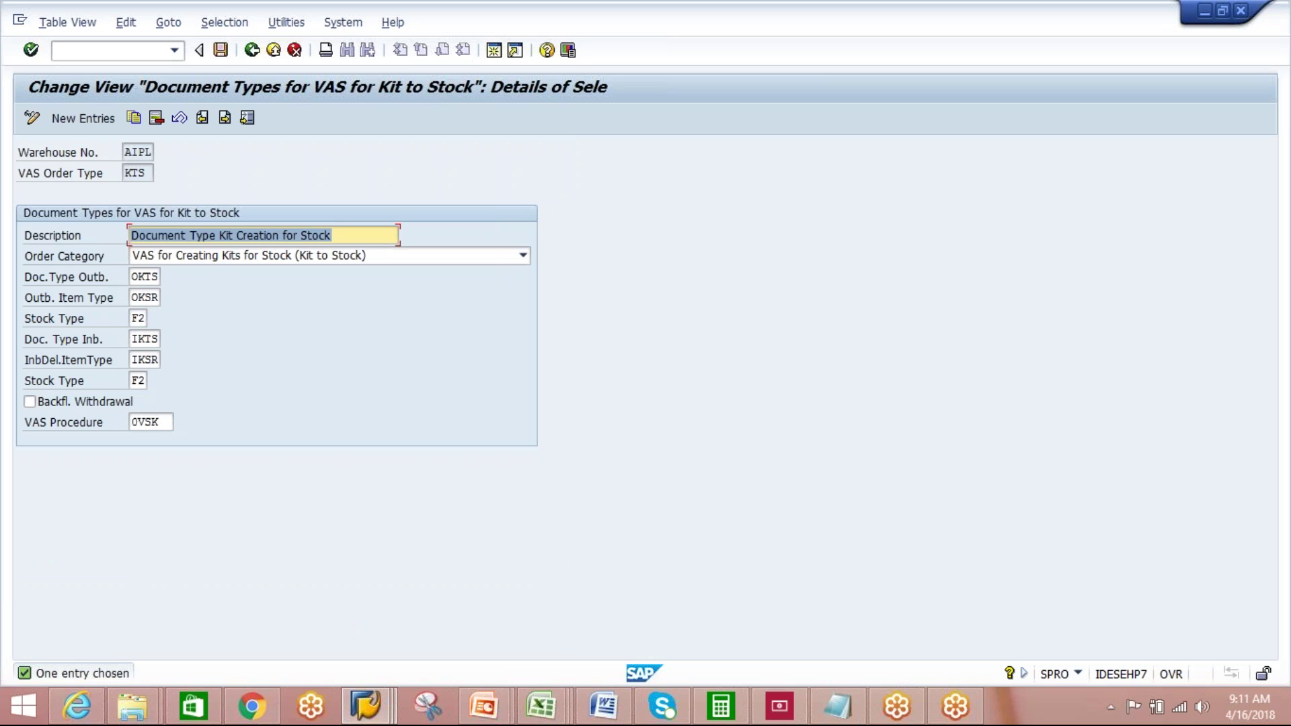
- Review the KTS order type's outbound and inbound document and item types, stock types and VAS procedure, and return to the IMG
left_click(143, 173)
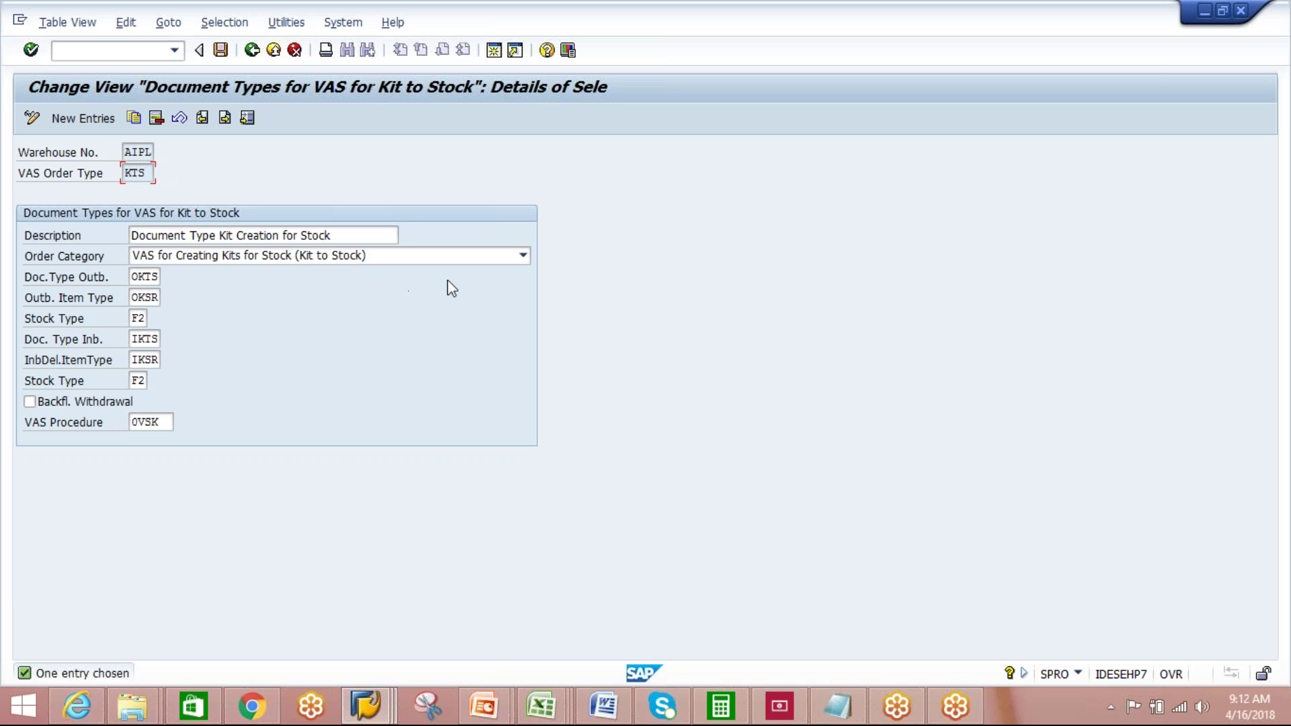
left_click(140, 280)
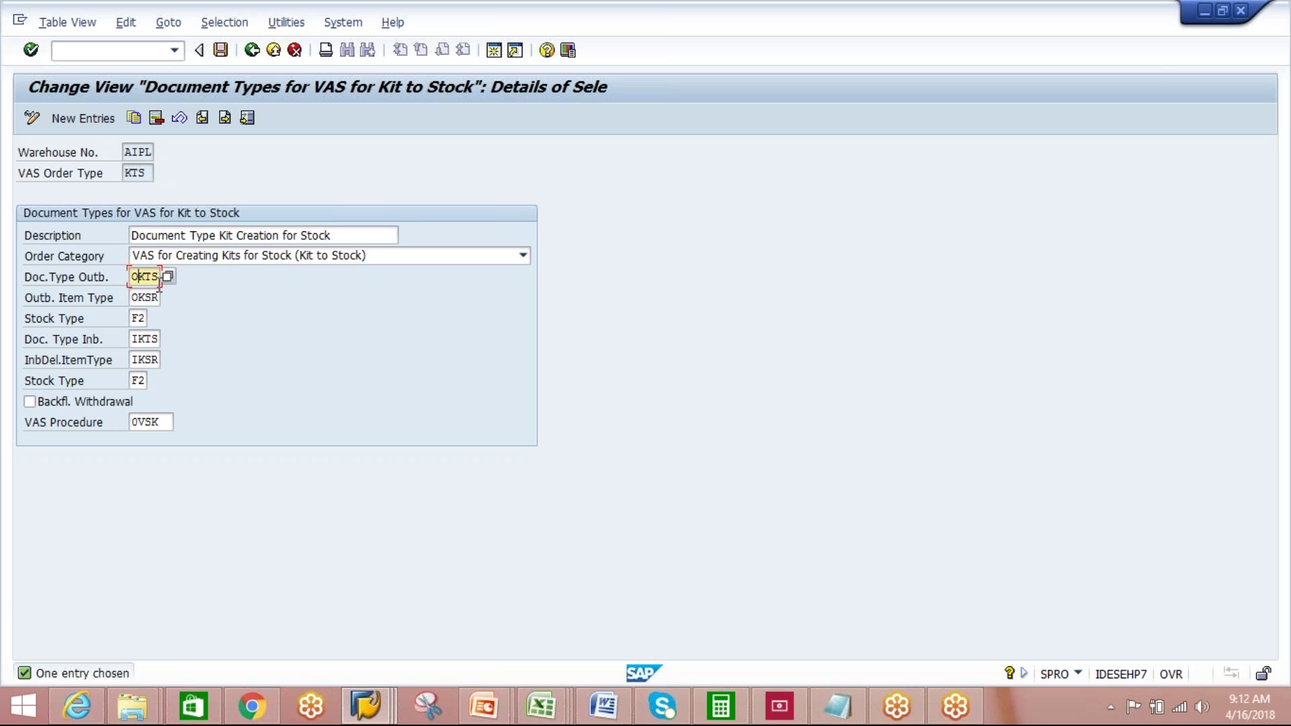
key("Tab")
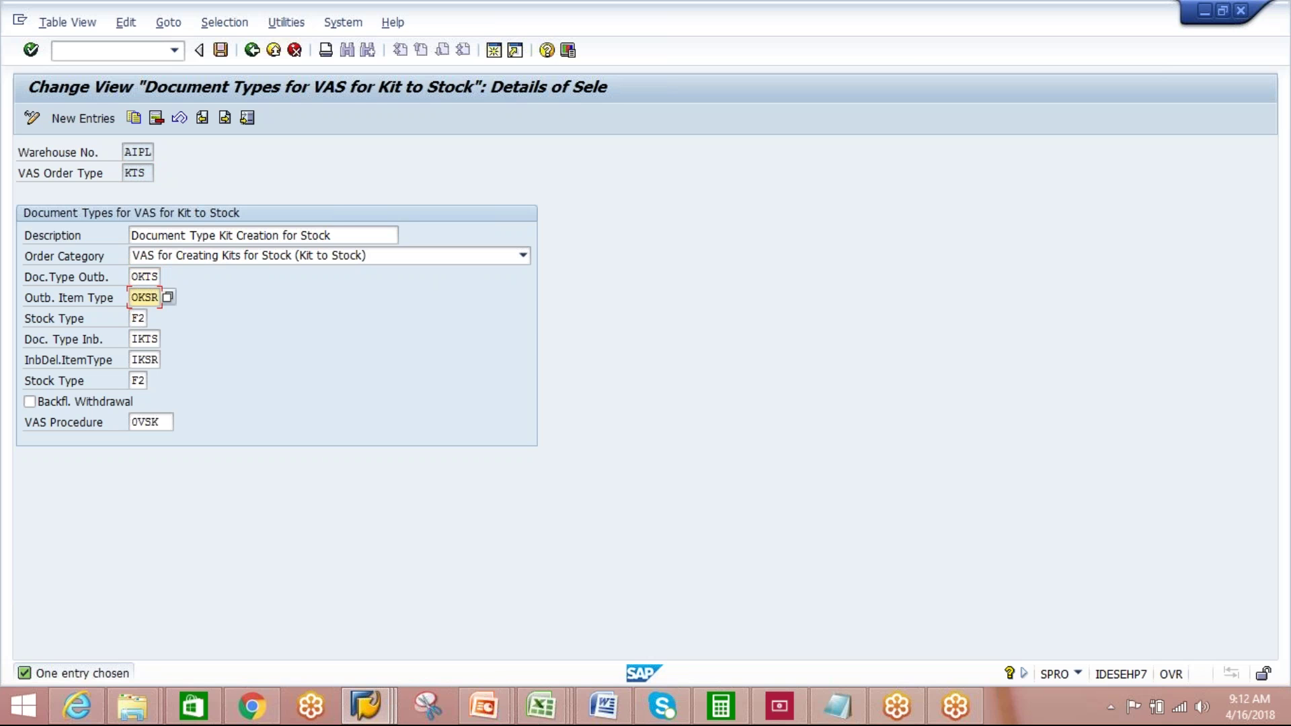
left_click(139, 319)
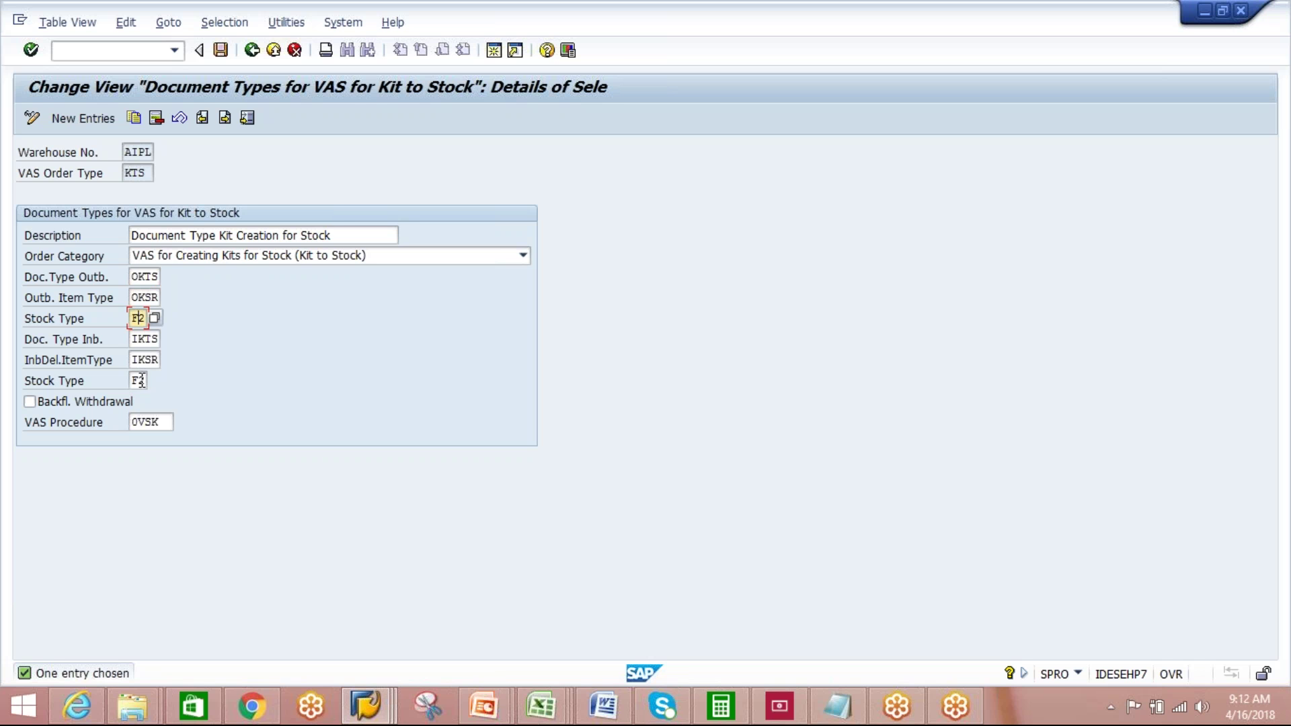
left_click(157, 422)
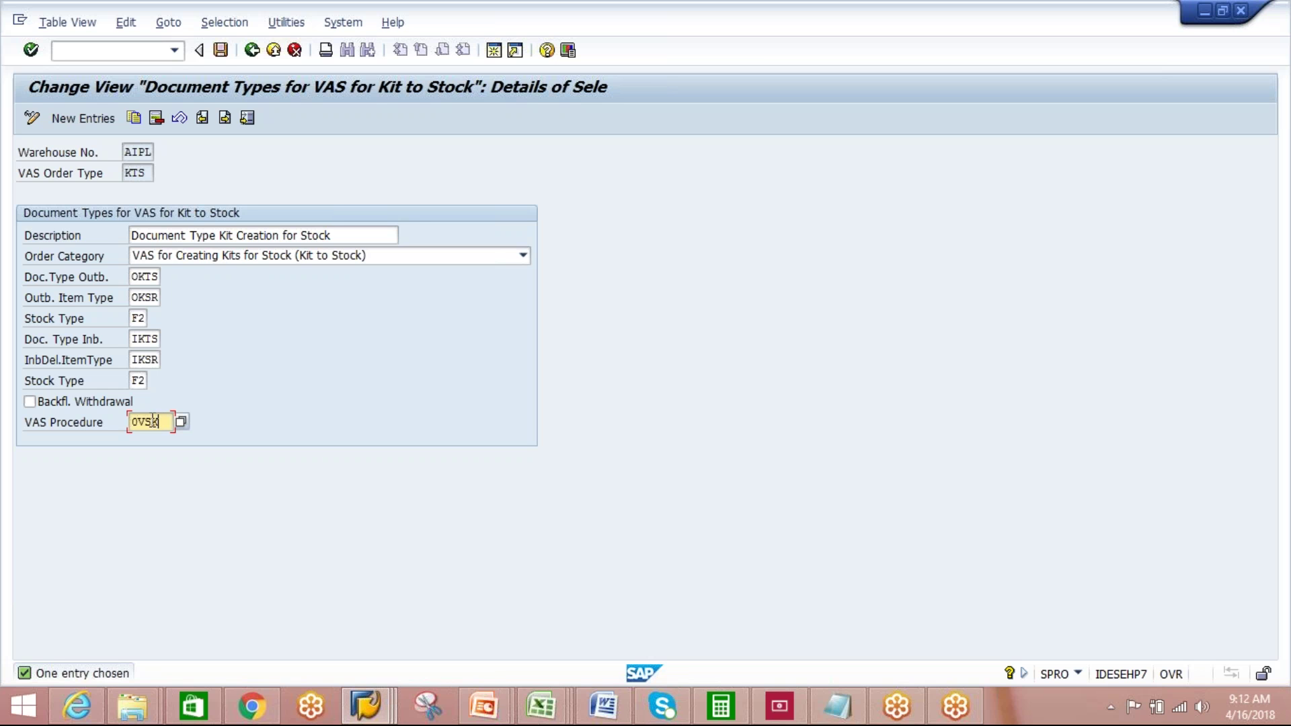
left_click(220, 53)
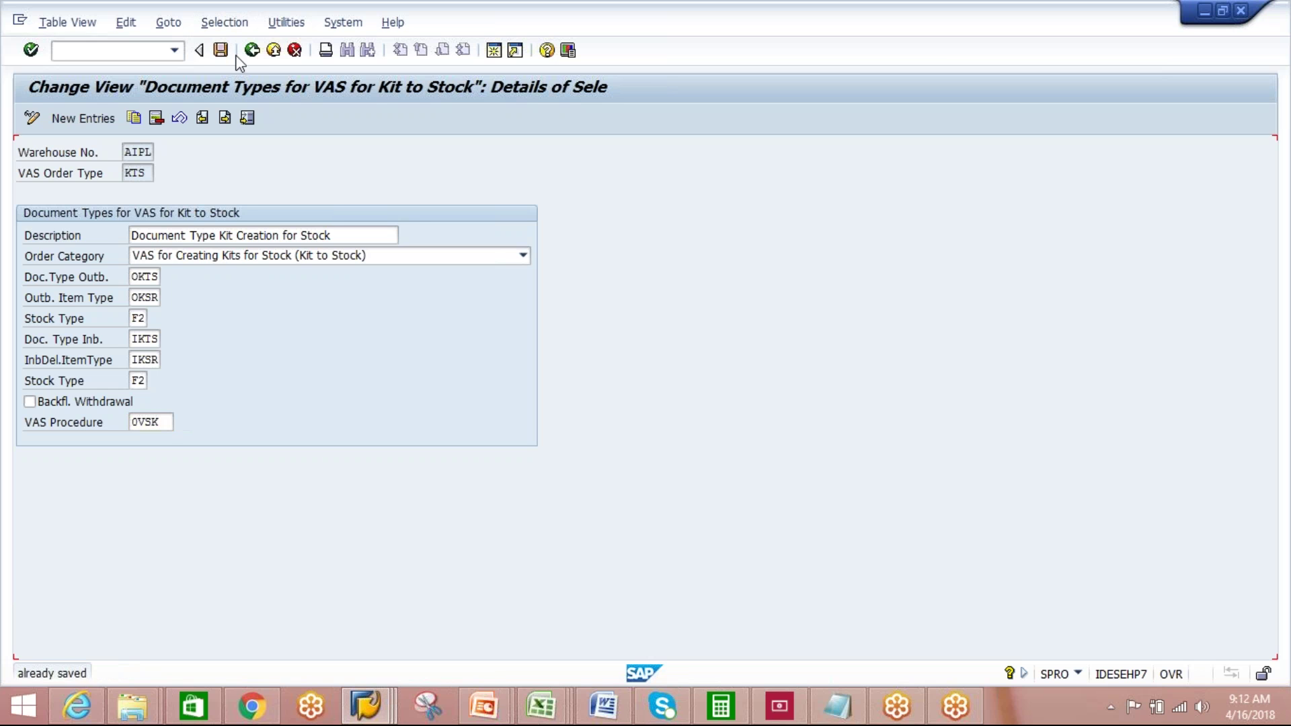
left_click(252, 51)
left_click(252, 51)
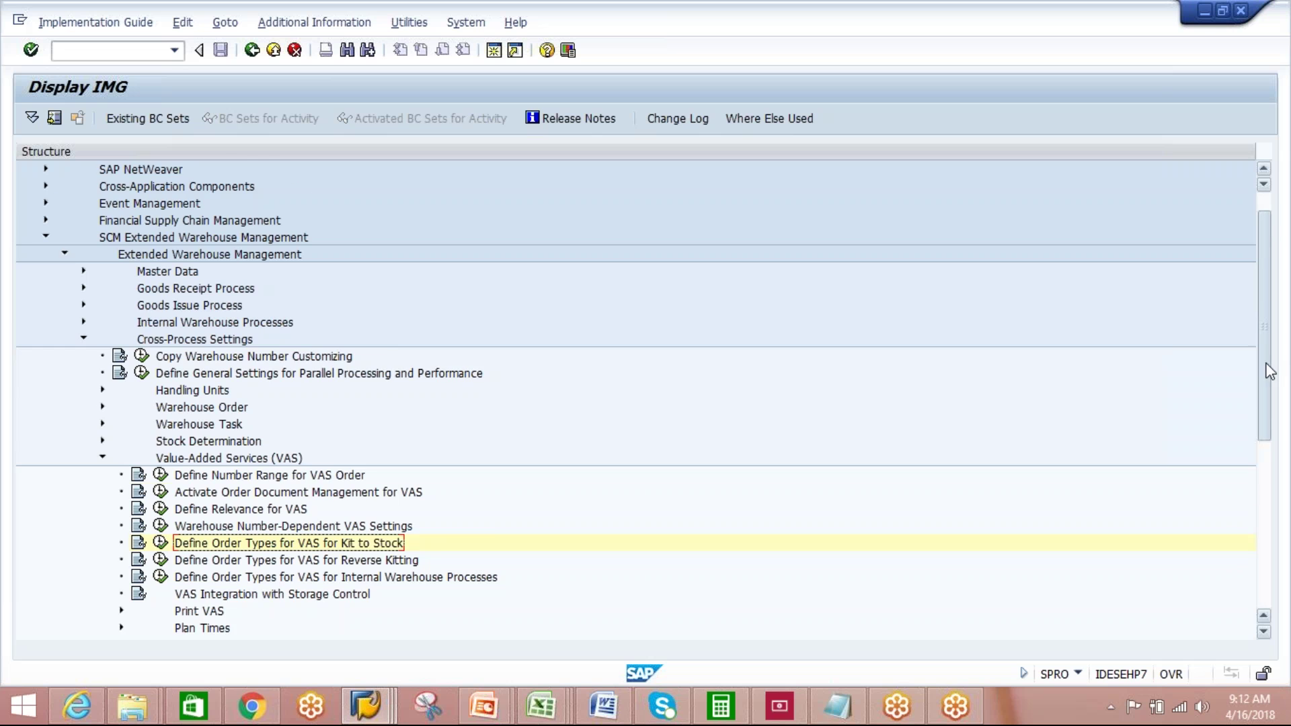
- Collapse the Cross-Process Settings, expand Master Data of Extended Warehouse Management and try to open Define Storage Type
scroll(513, 356, "down", 2)
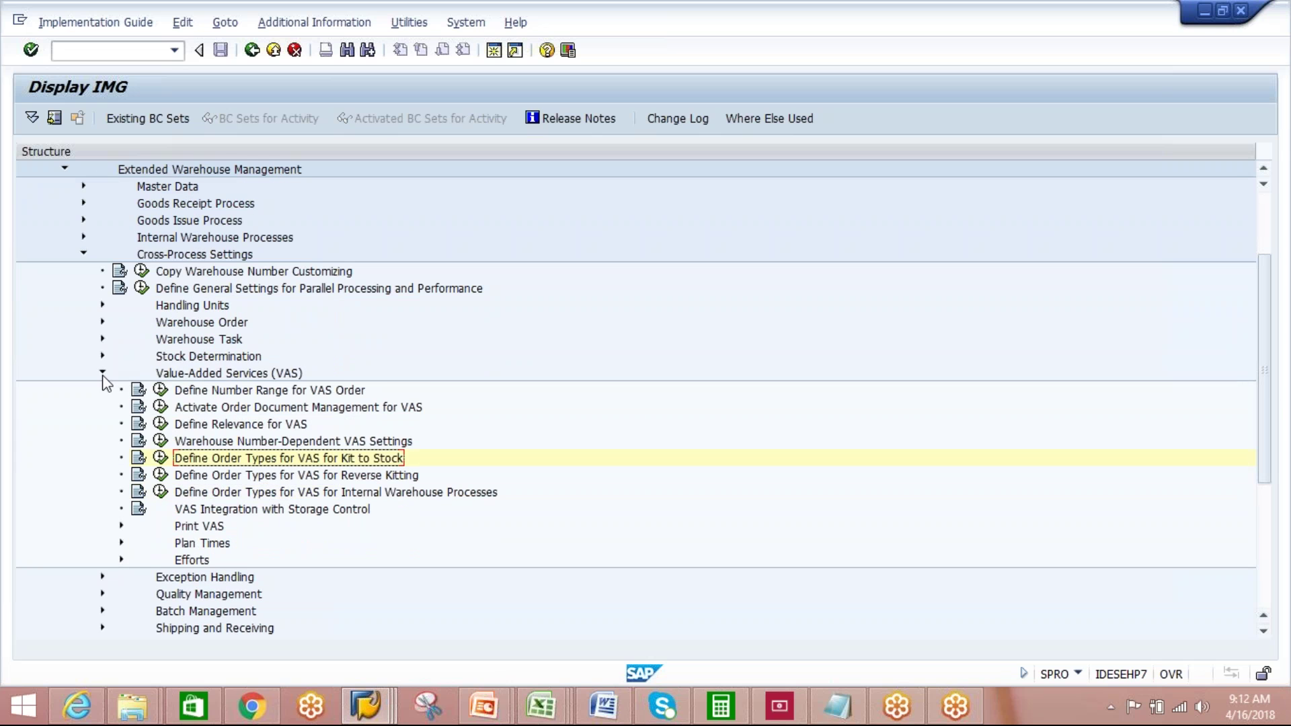
left_click(103, 373)
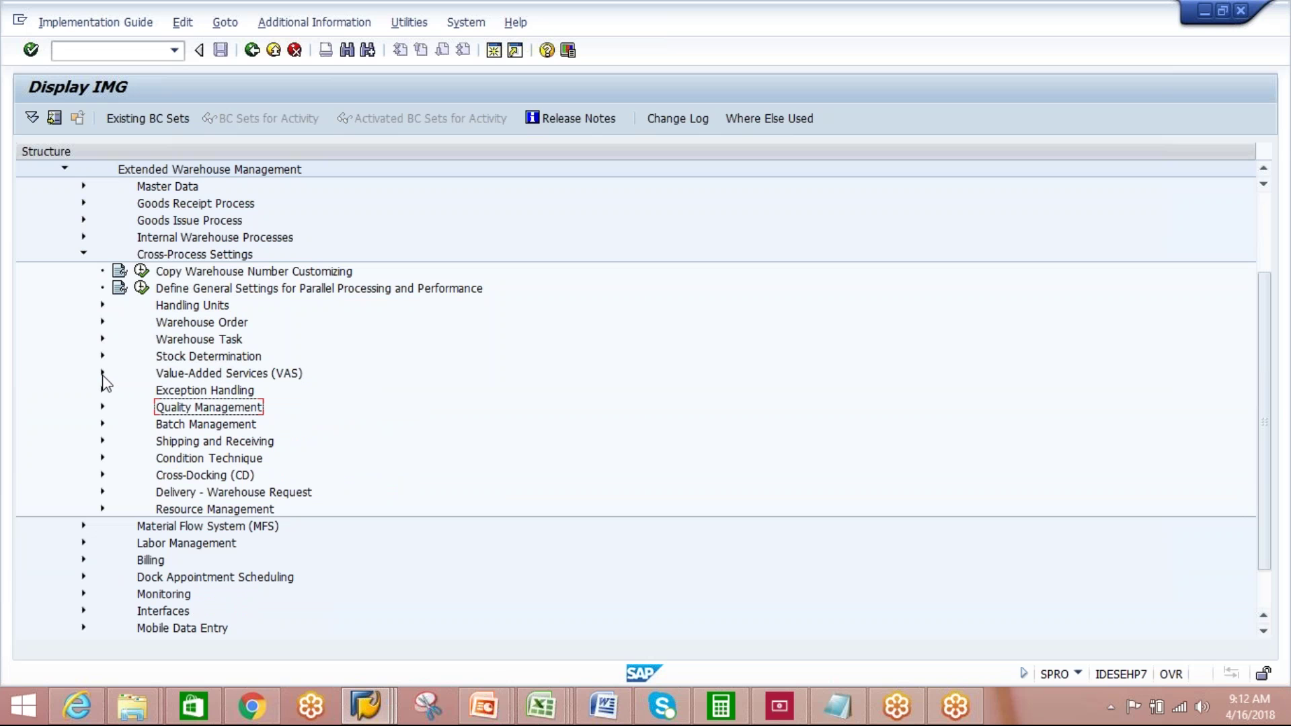
left_click(83, 254)
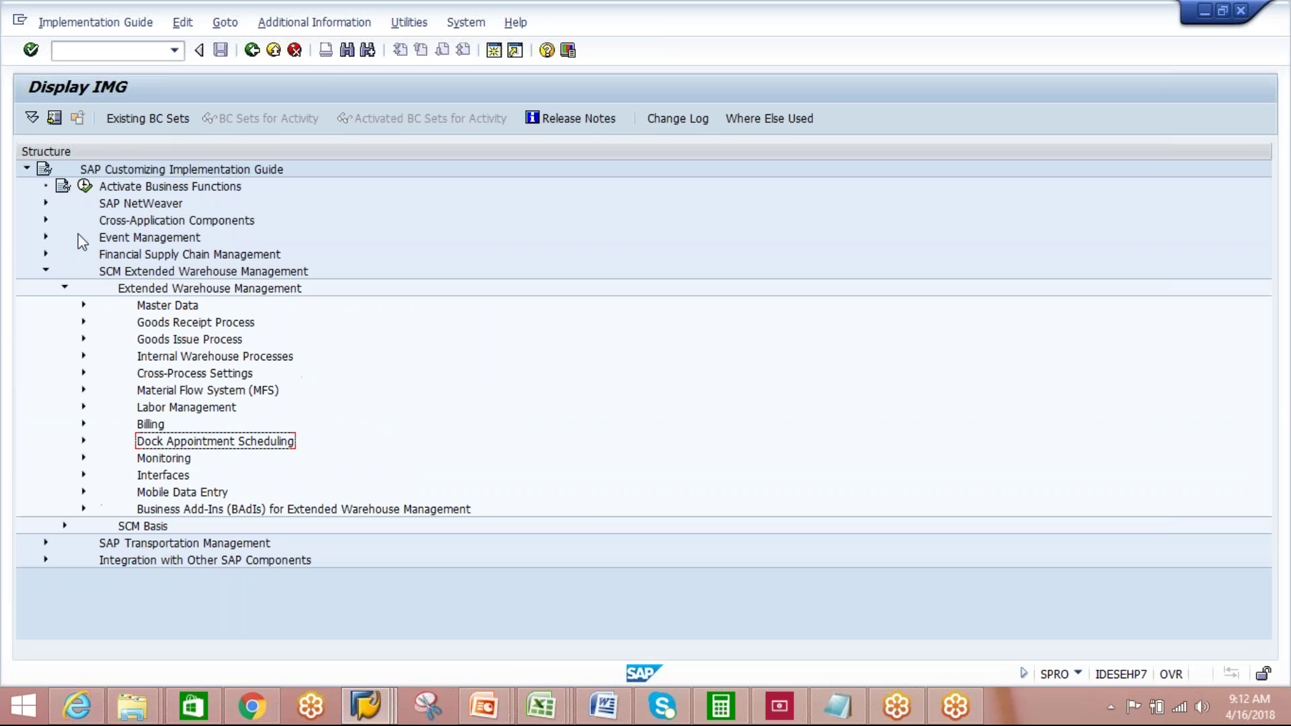
left_click(86, 306)
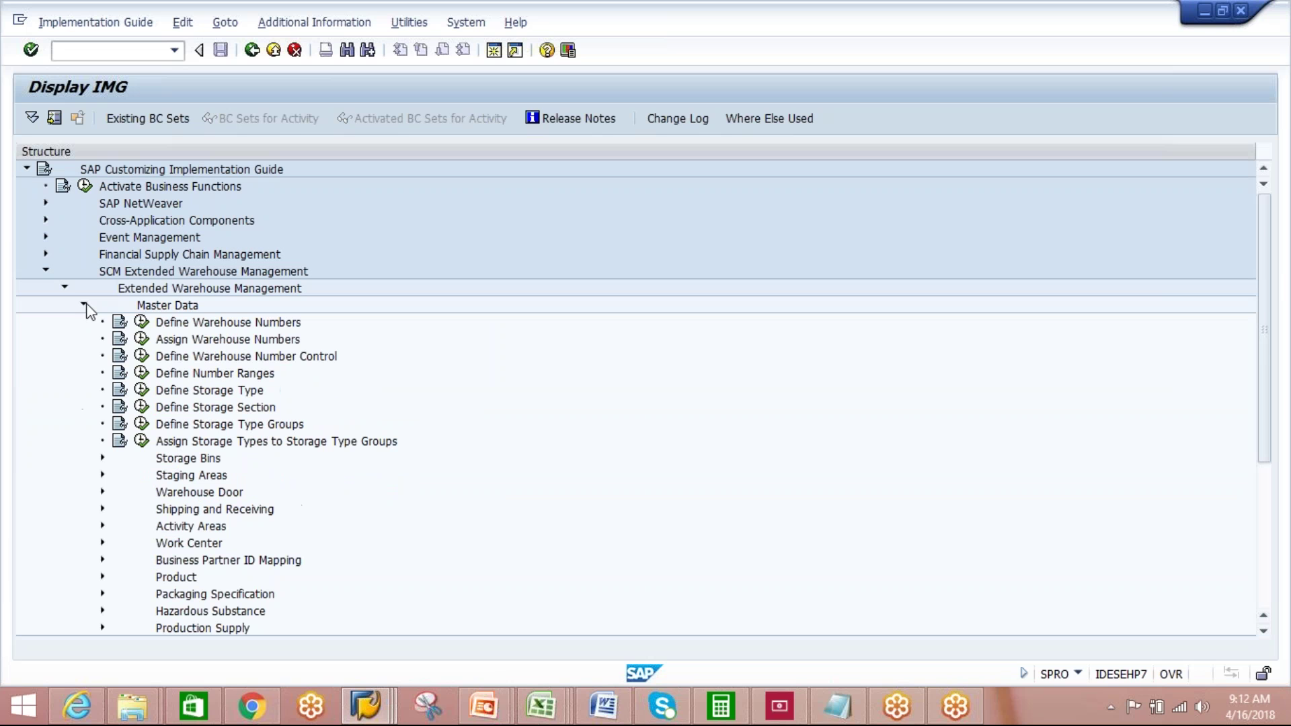
left_click(179, 397)
left_click(141, 390)
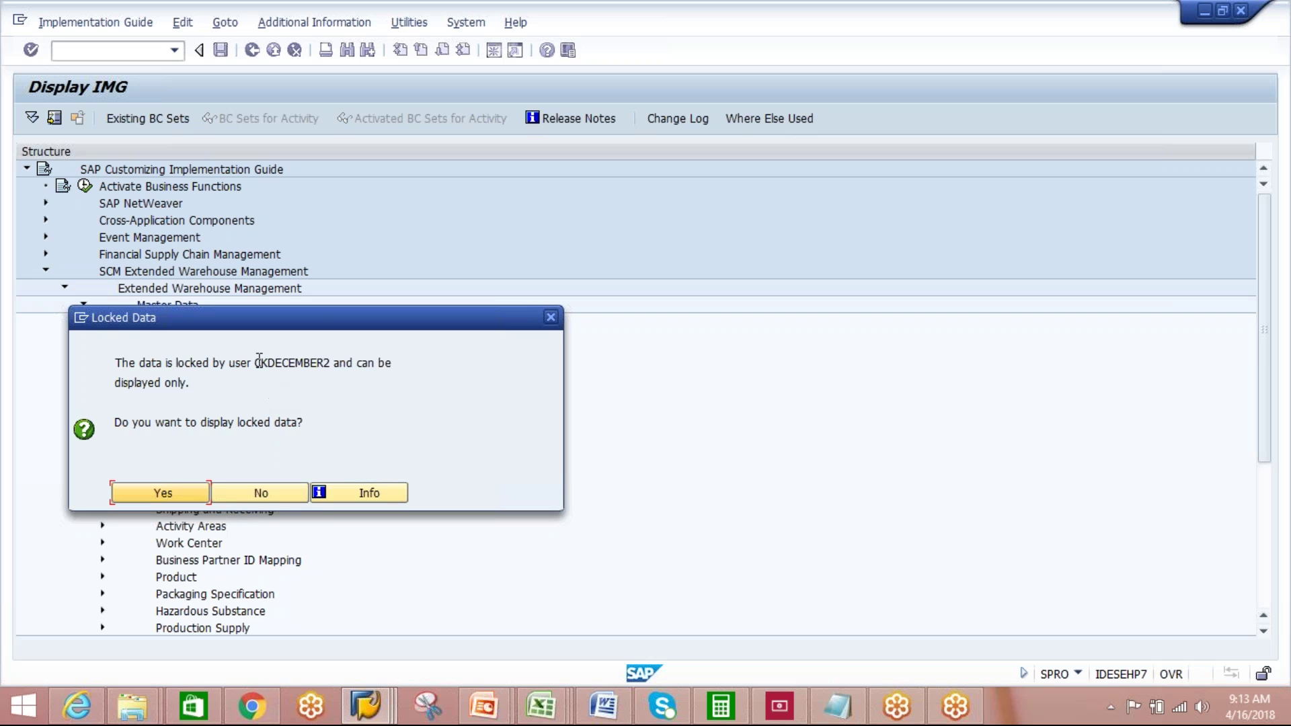
- Copy the ID of the user locking the storage type data and create a new SAP session
left_click_drag(254, 362, 332, 364)
key("ctrl+c")
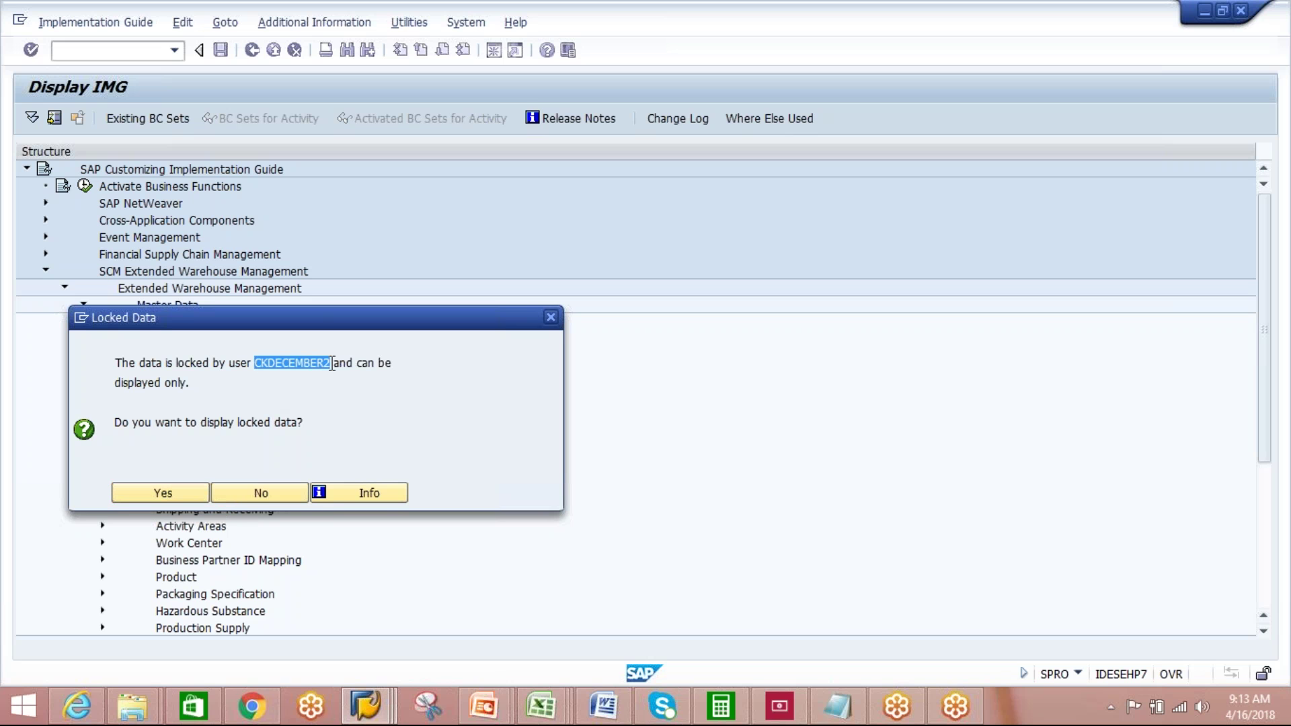
left_click(374, 715)
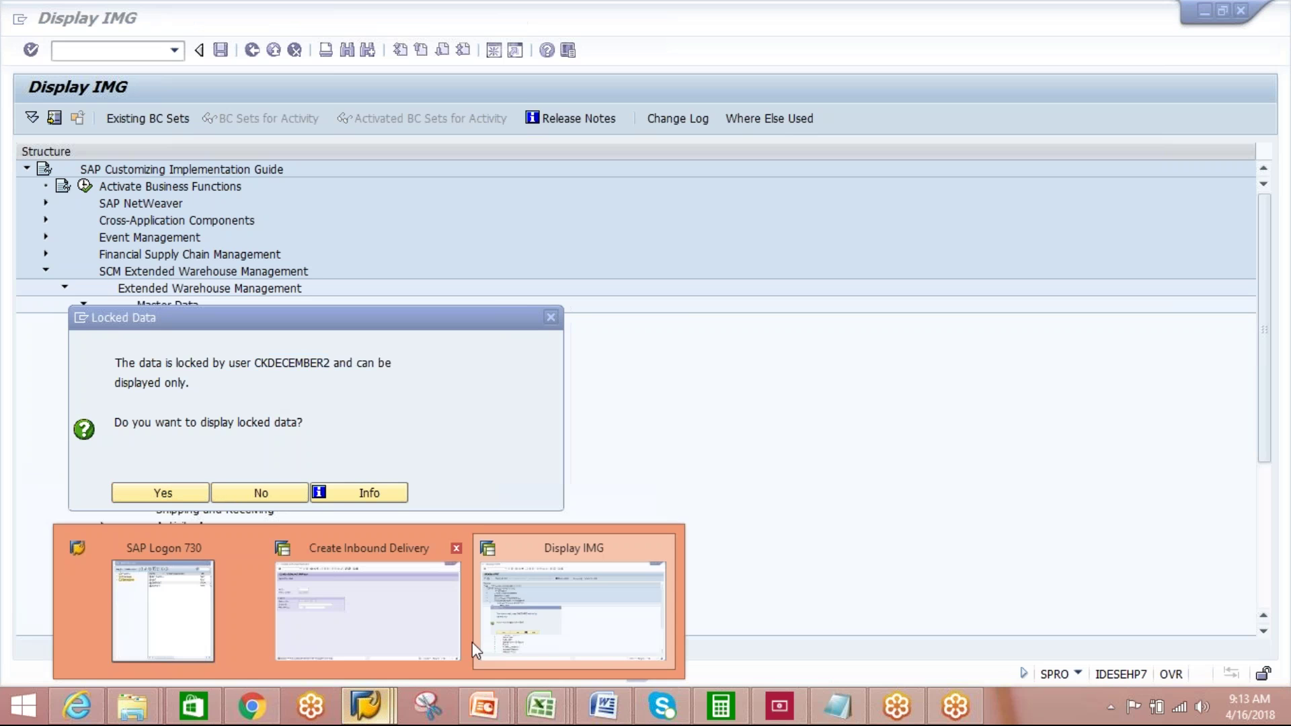
left_click(538, 639)
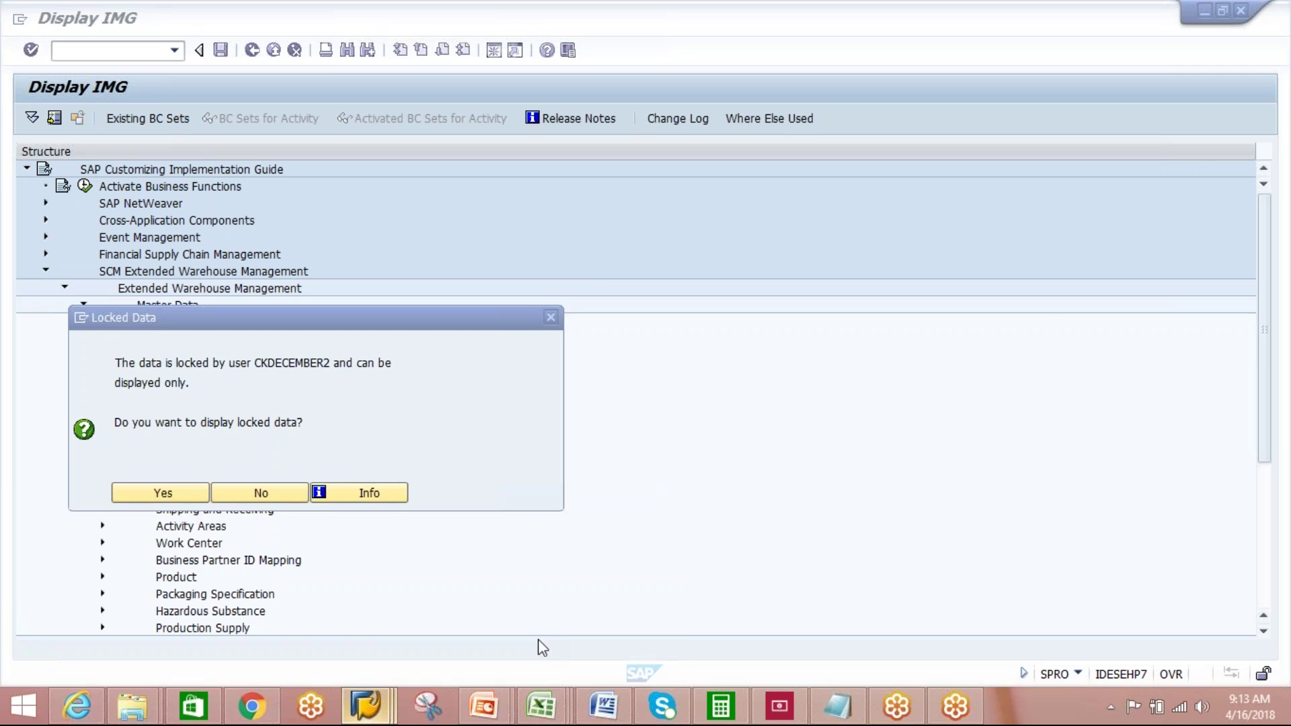
left_click(81, 317)
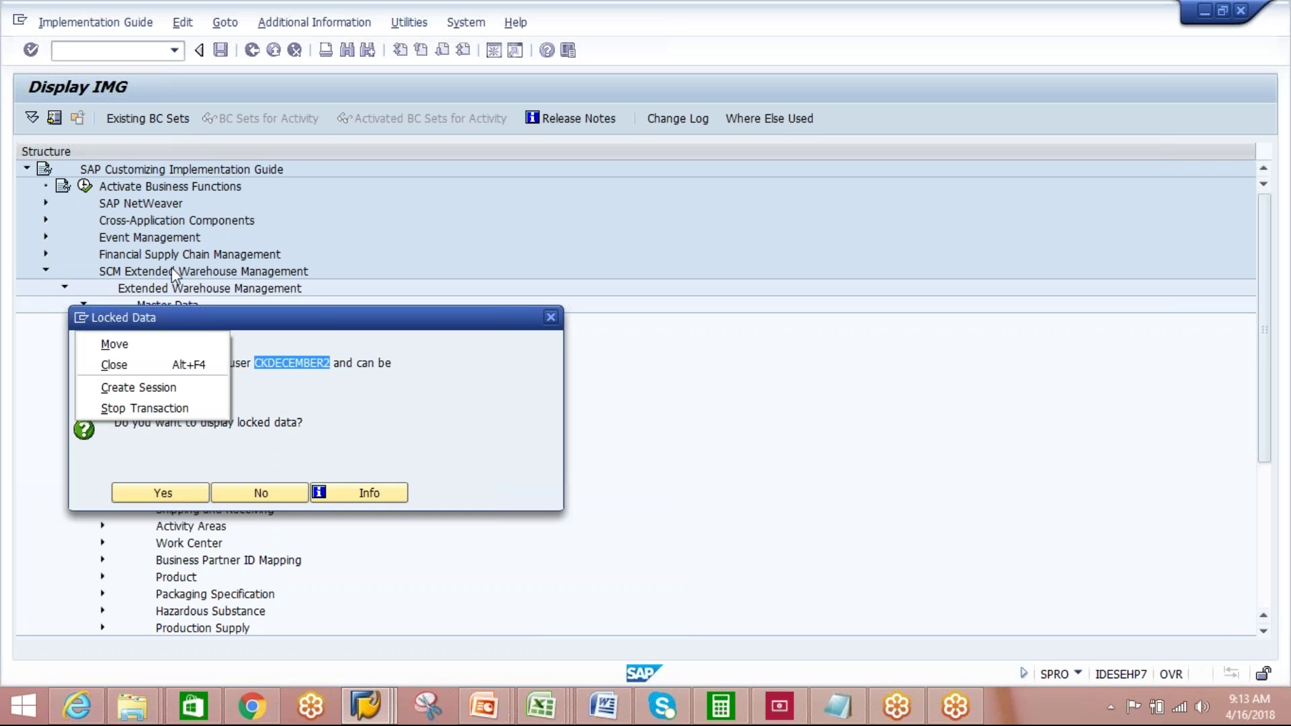
left_click(147, 403)
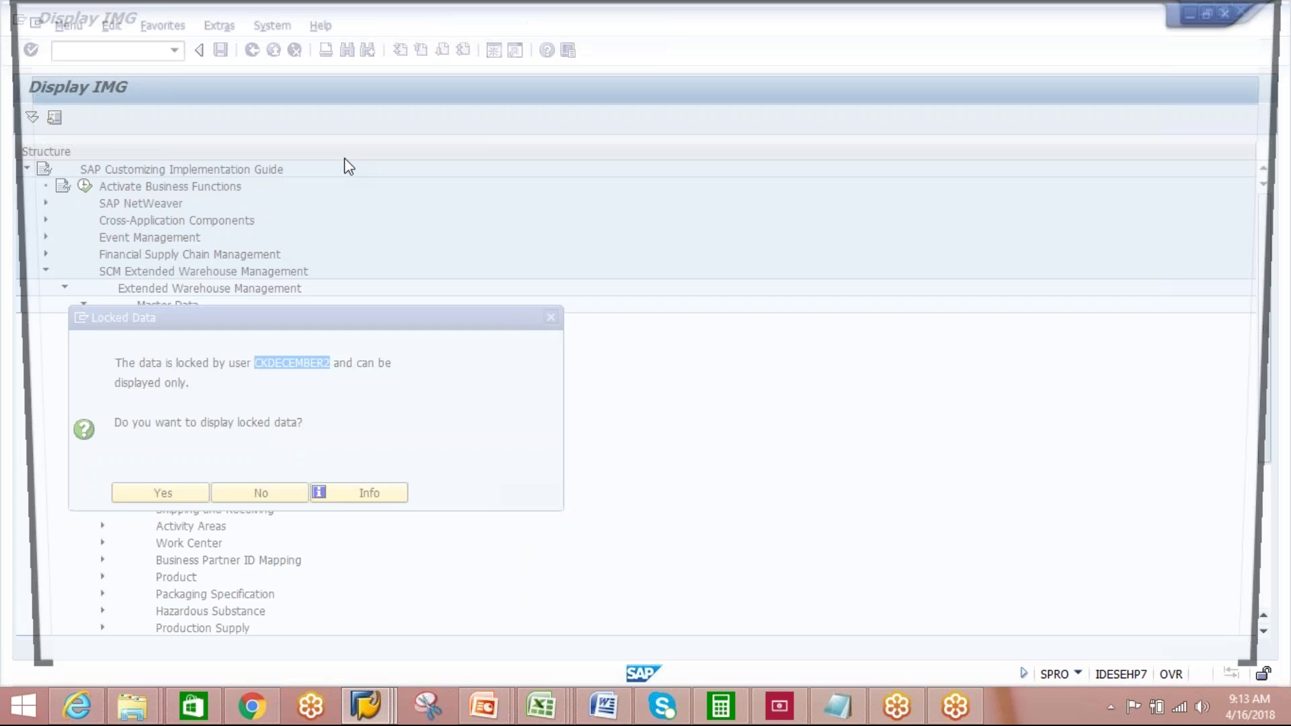
- Run transaction sm12 and list the lock entries in client 300 for the copied user ID
type("sm12")
key("Return")
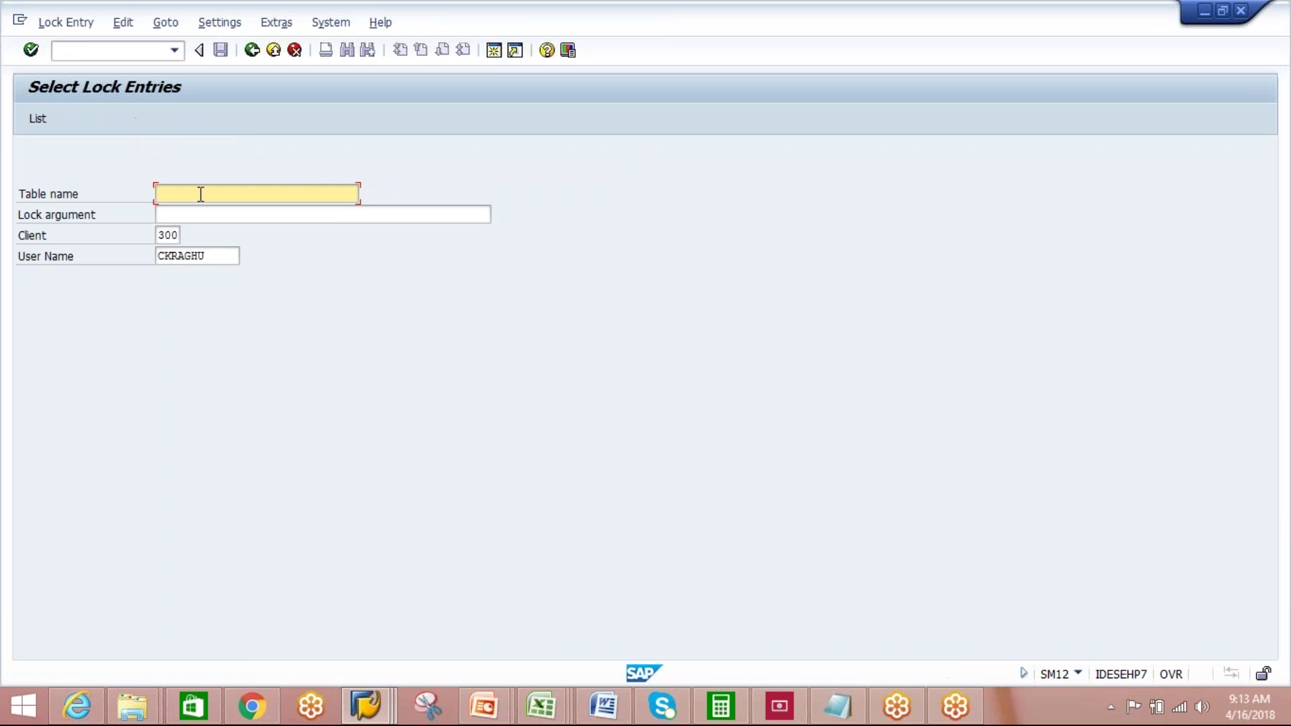
left_click_drag(216, 257, 115, 284)
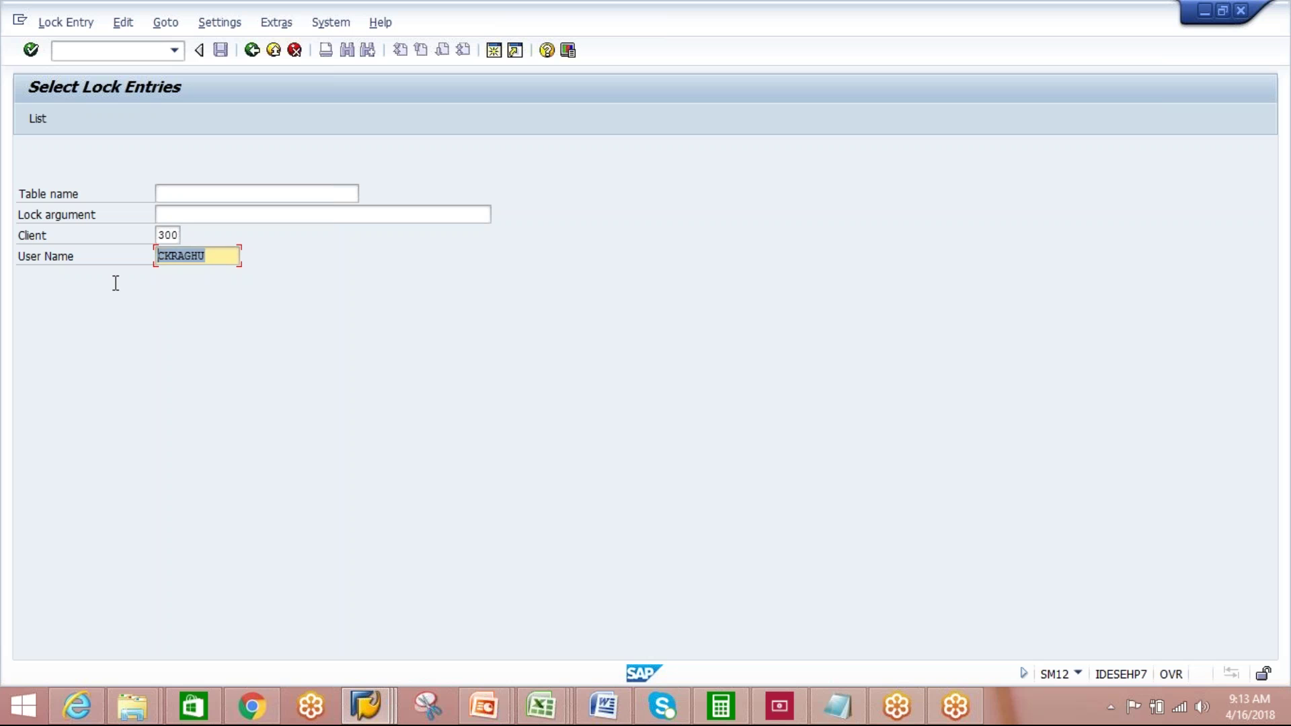
key("ctrl+v")
key("Return")
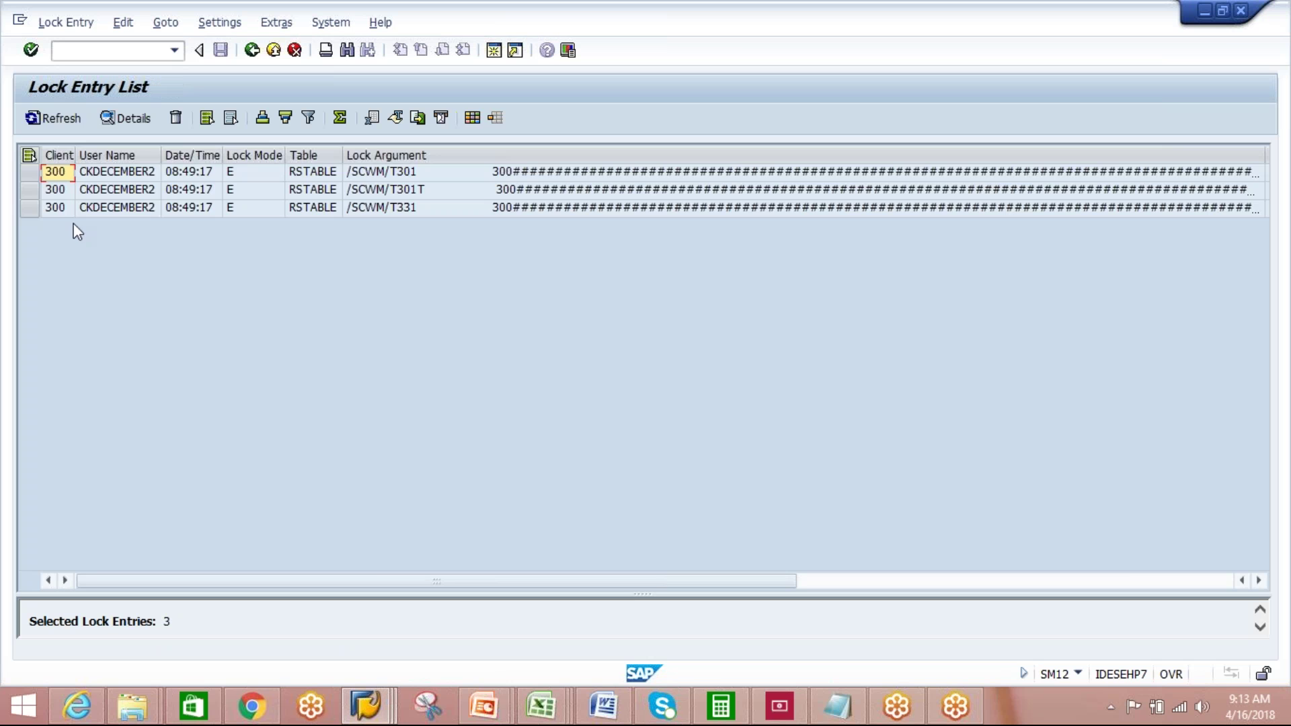
- Select all of the locking user's lock entries and delete them
left_click(29, 155)
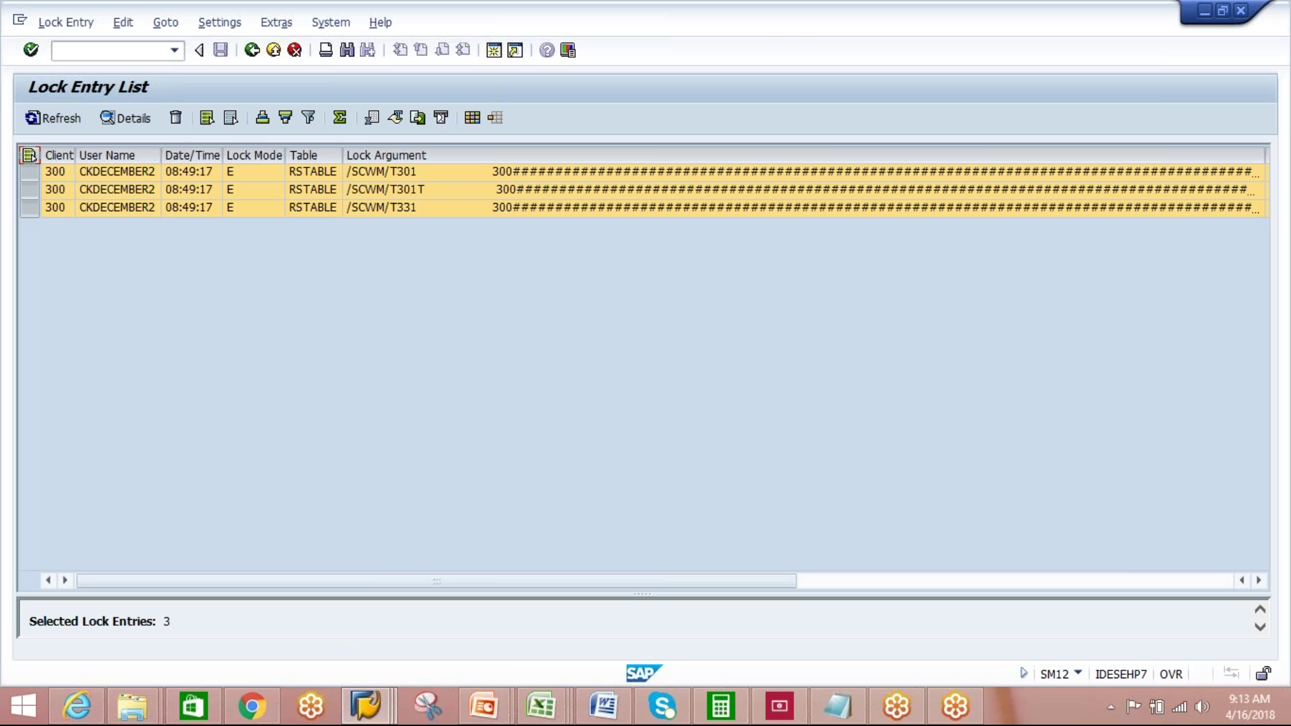
left_click(173, 122)
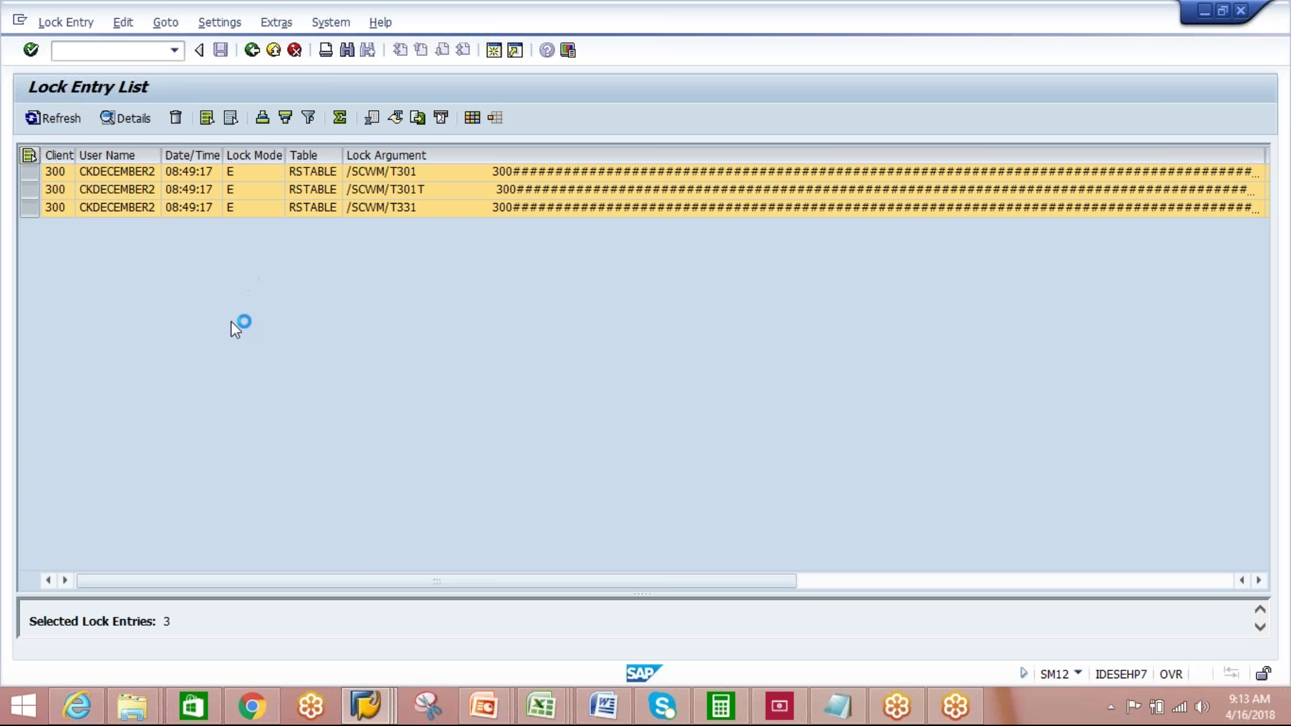
left_click(255, 347)
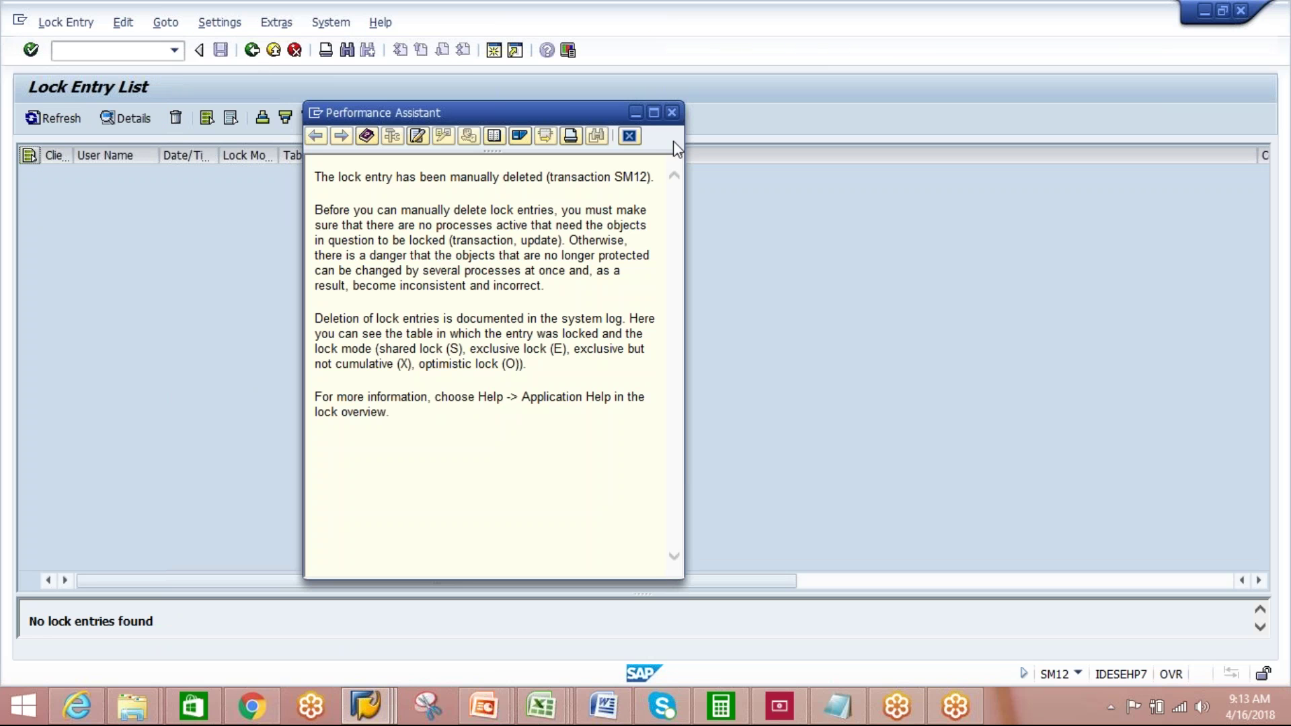
- Leave the lock entry list, return to the Display IMG session, dismiss the lock message and open Define Storage Type
left_click(252, 50)
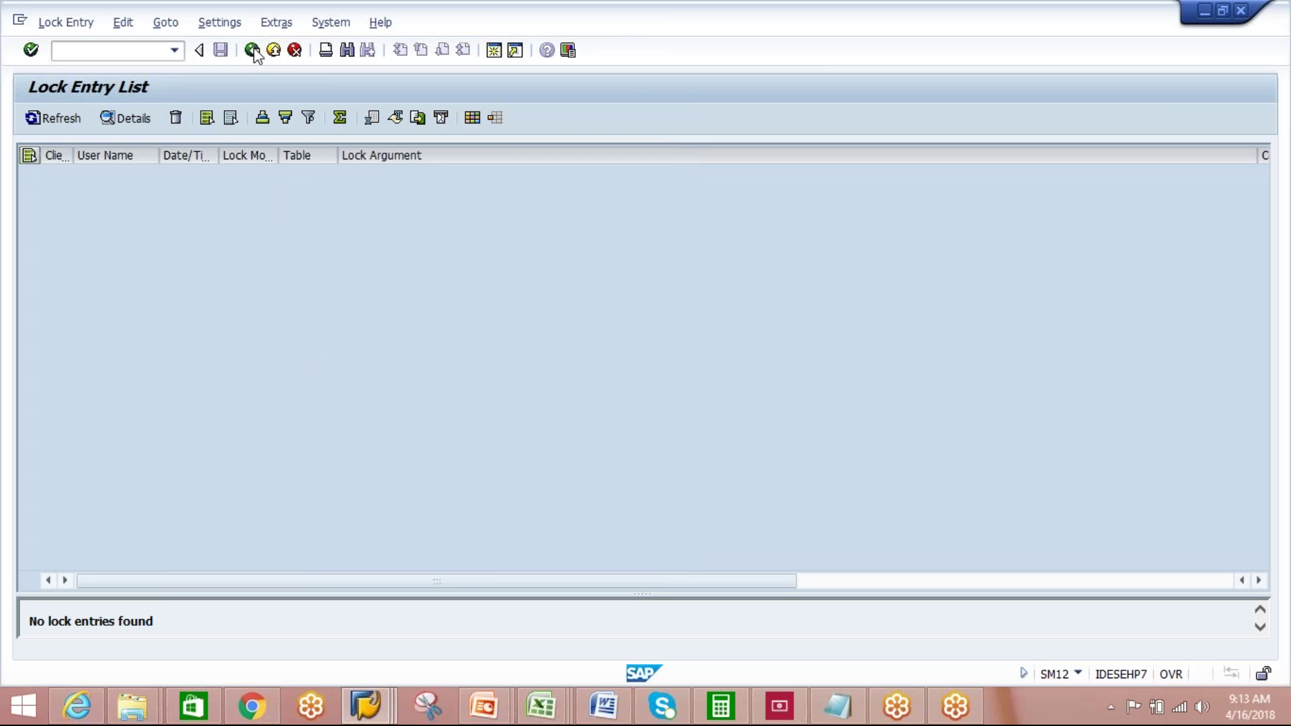
mouse_move(366, 706)
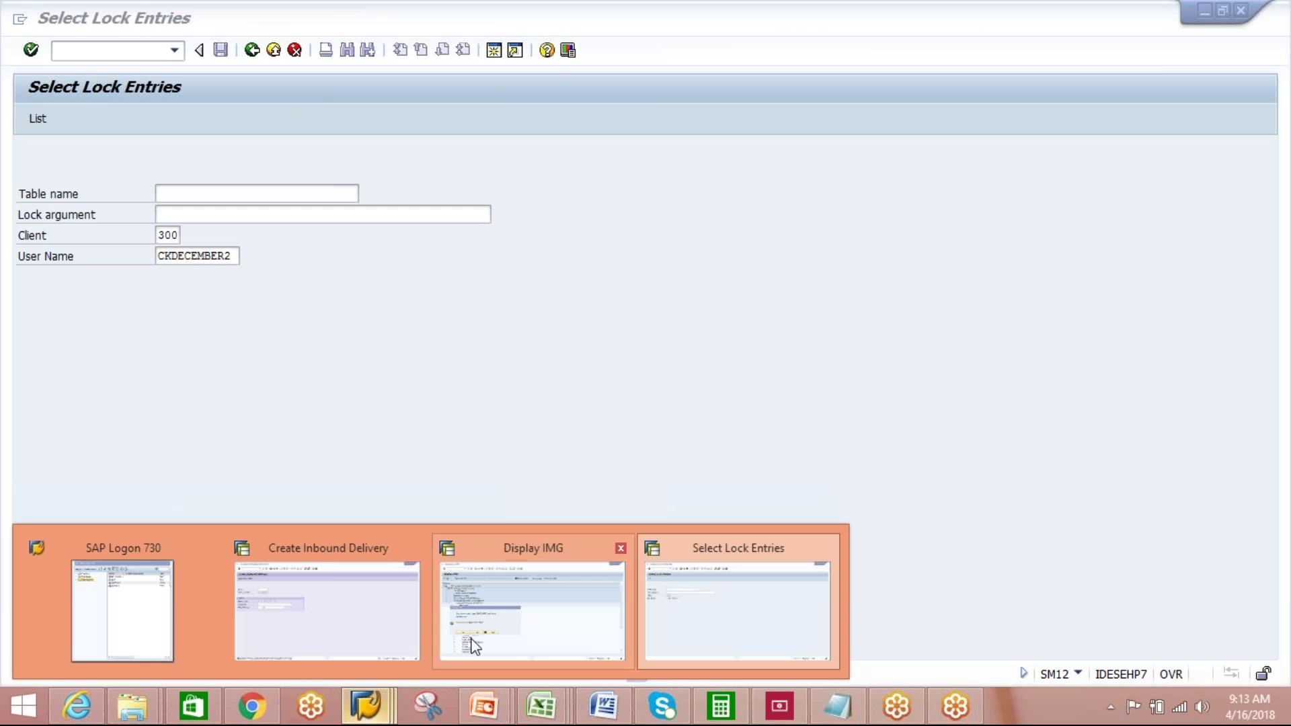
left_click(491, 626)
left_click(261, 493)
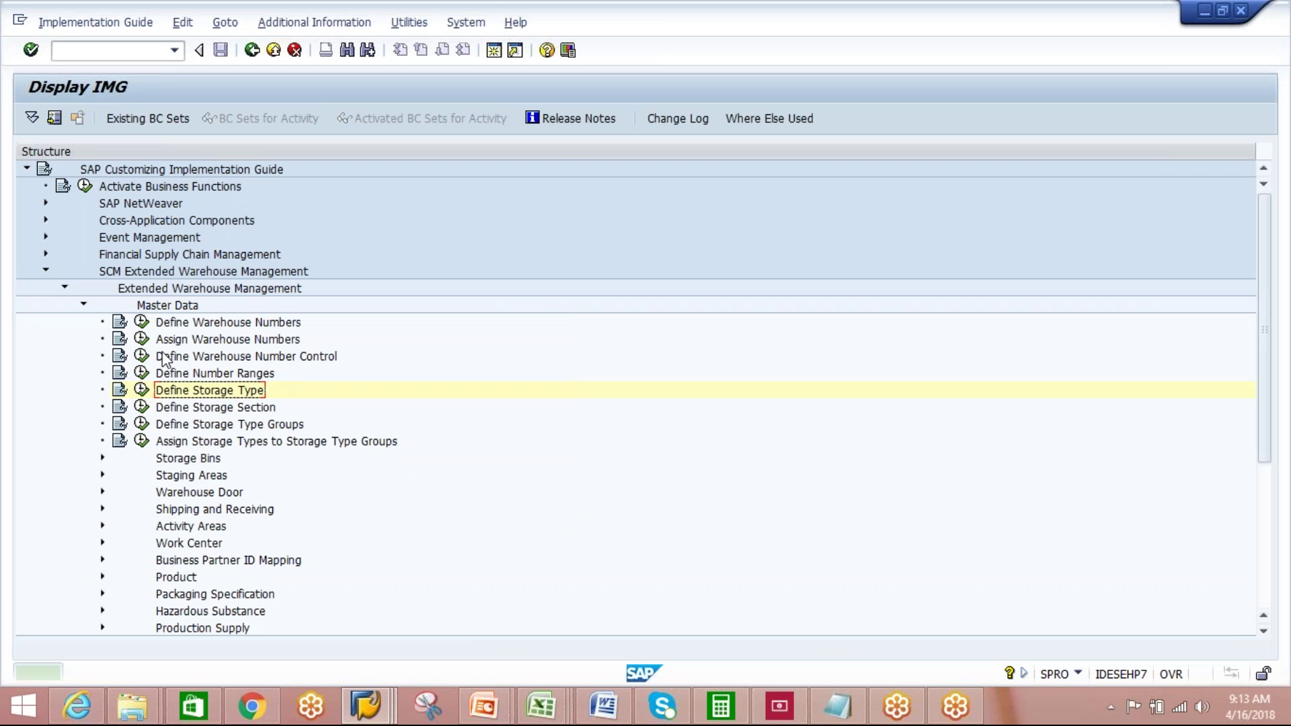
left_click(141, 390)
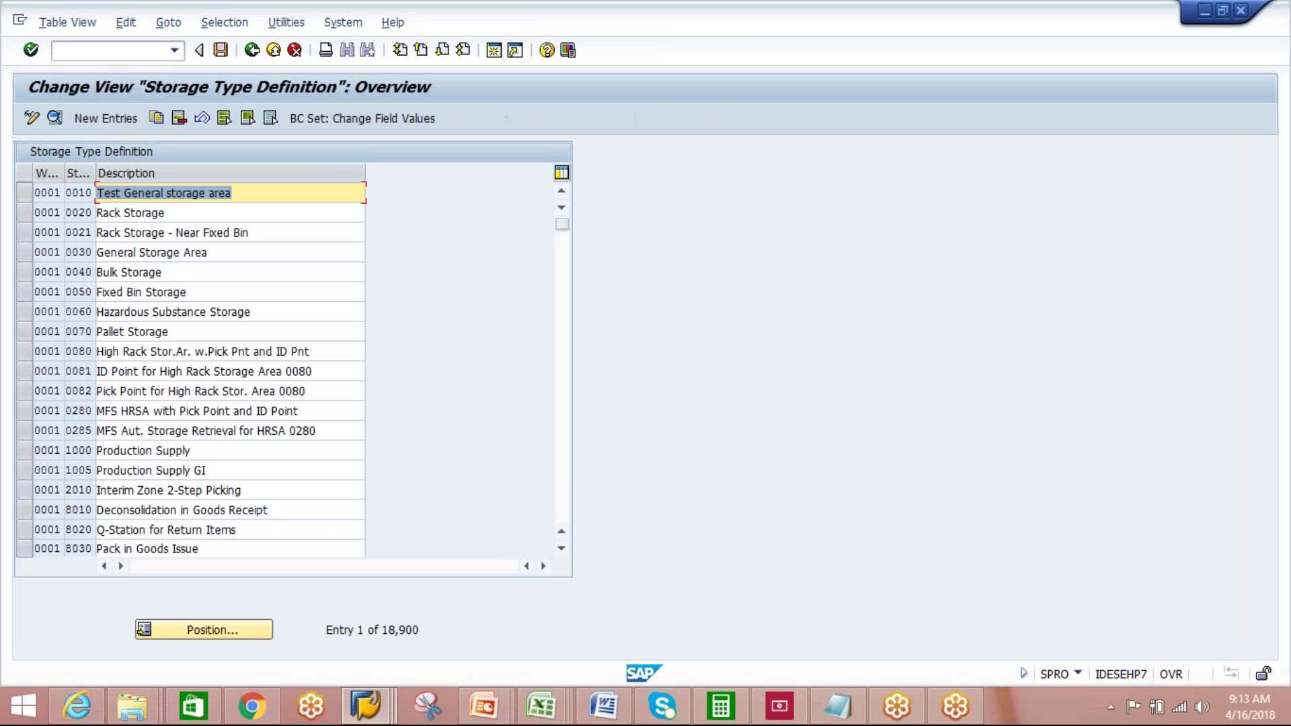
- Add a new storage type AKTS in warehouse AIPL with the description AIPL-KTS-WCSA
left_click(106, 118)
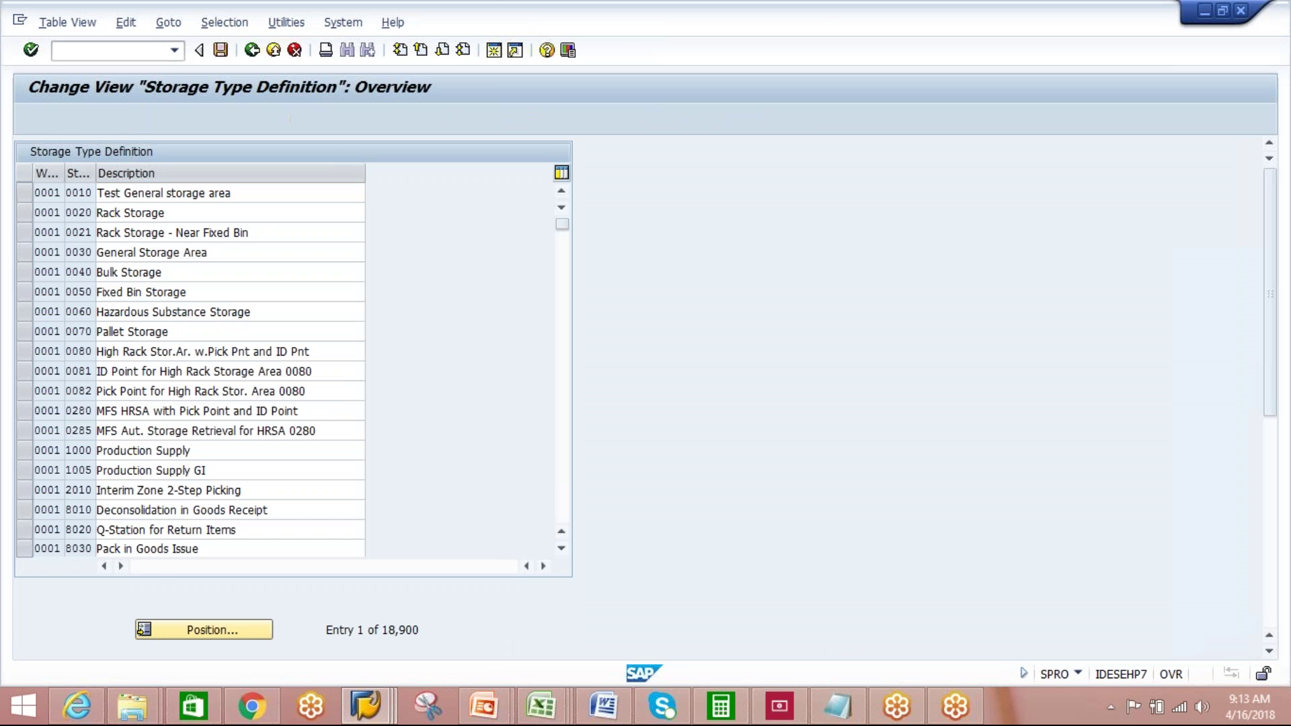
type("AIPL")
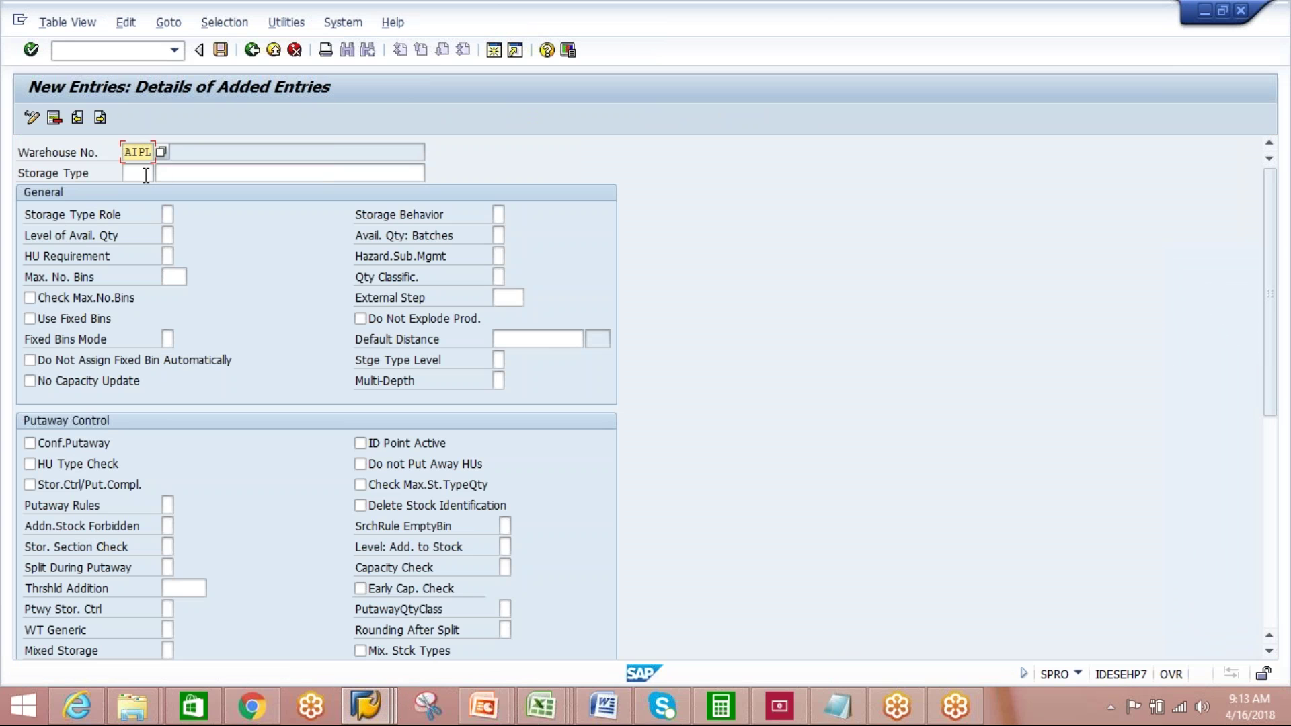
left_click(145, 174)
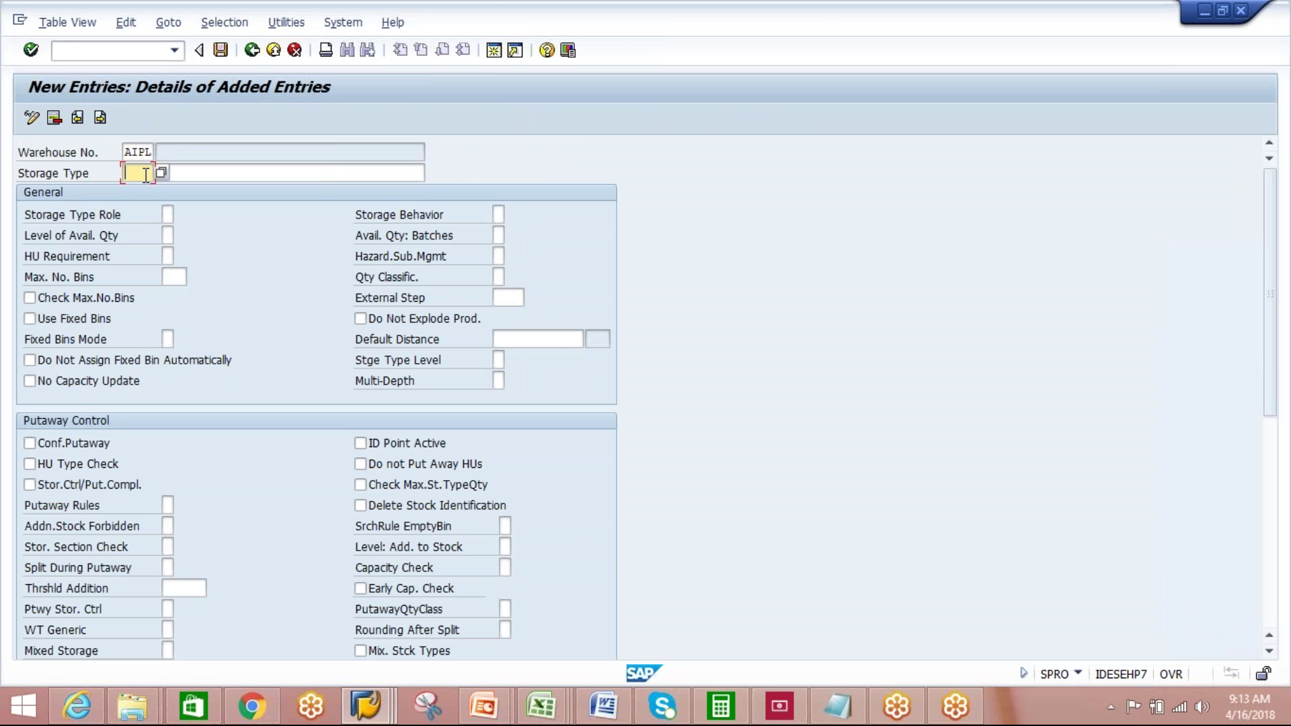
type("AKTS")
left_click(182, 174)
type("AIPL")
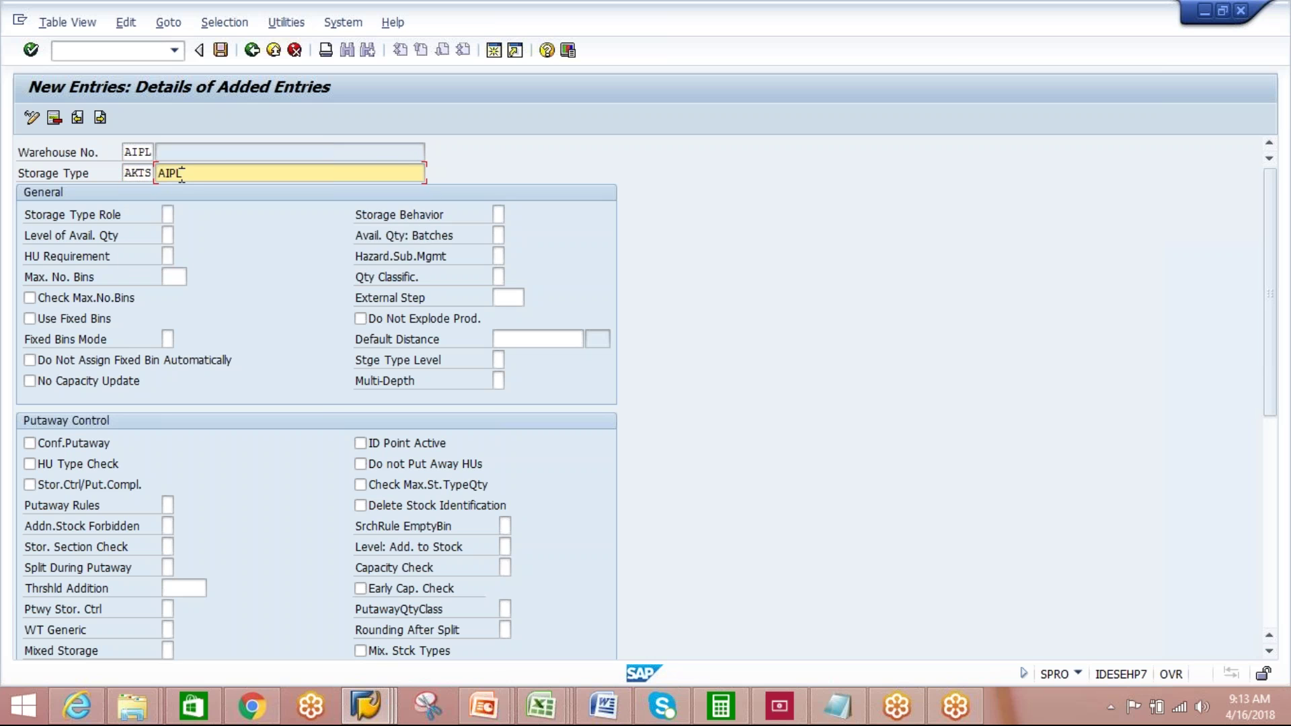
type("-K")
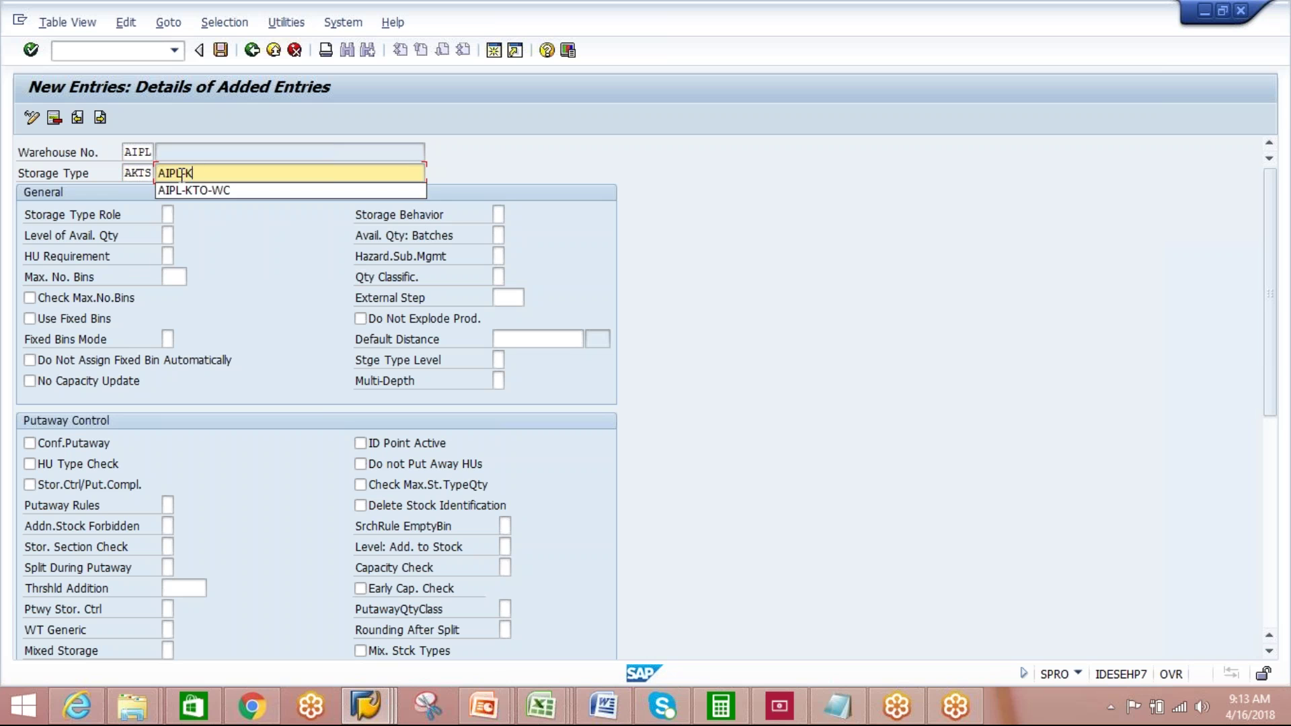
type("TS-WCSA")
key("Return")
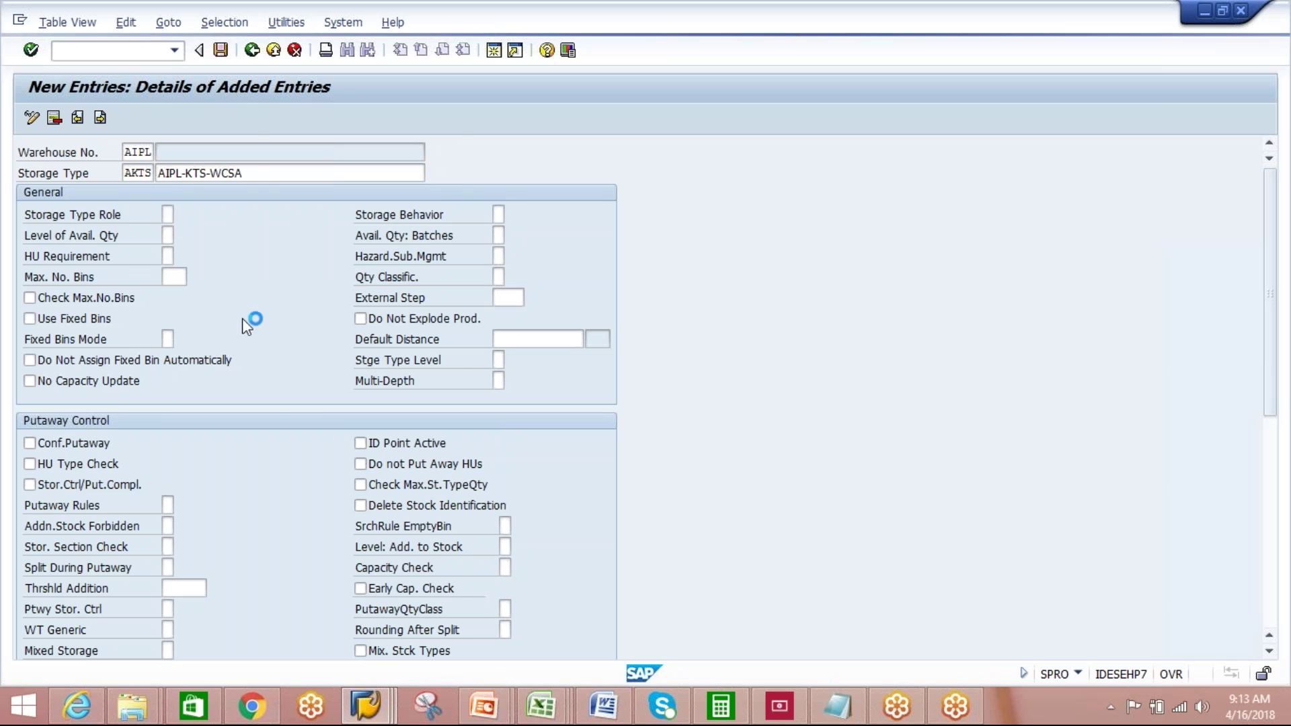
- Set the storage type role to I (Work Center in Staging Areas Group), enable Conf.Putaway and set Putaway Rules to 4
key("F4")
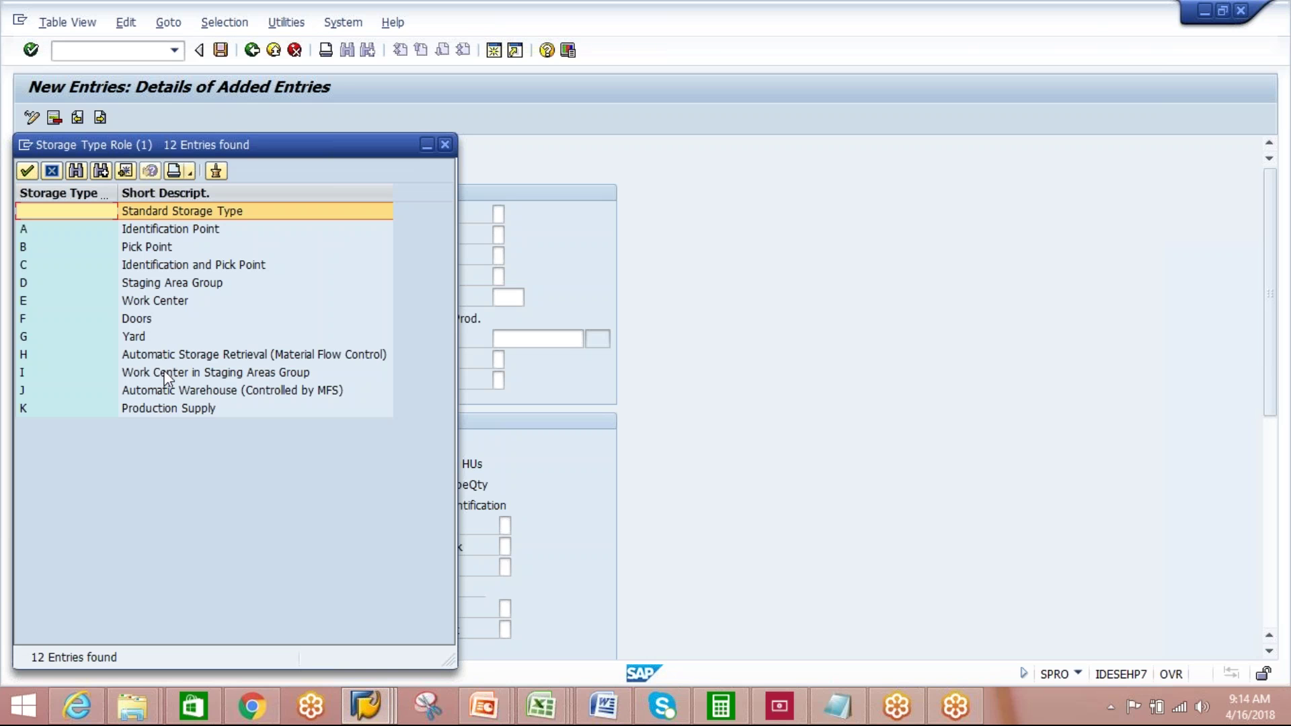
double_click(164, 371)
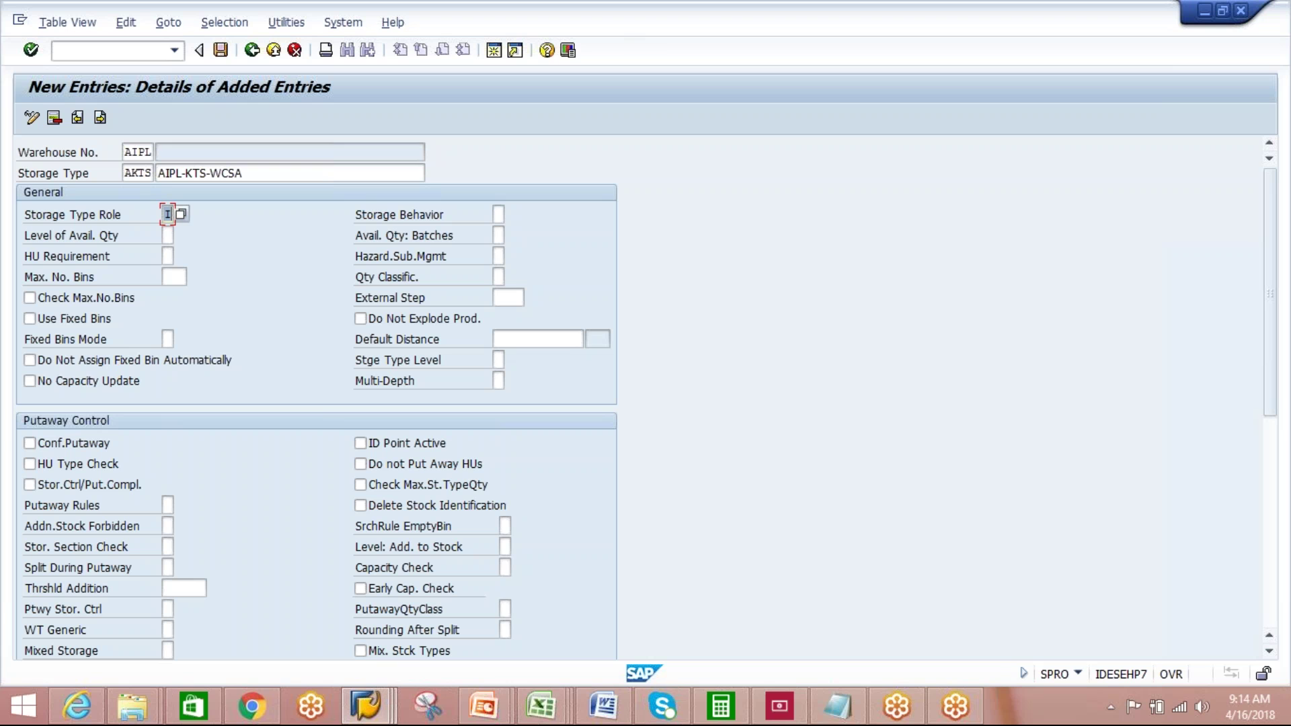
left_click(31, 443)
left_click(168, 503)
left_click(180, 504)
double_click(199, 246)
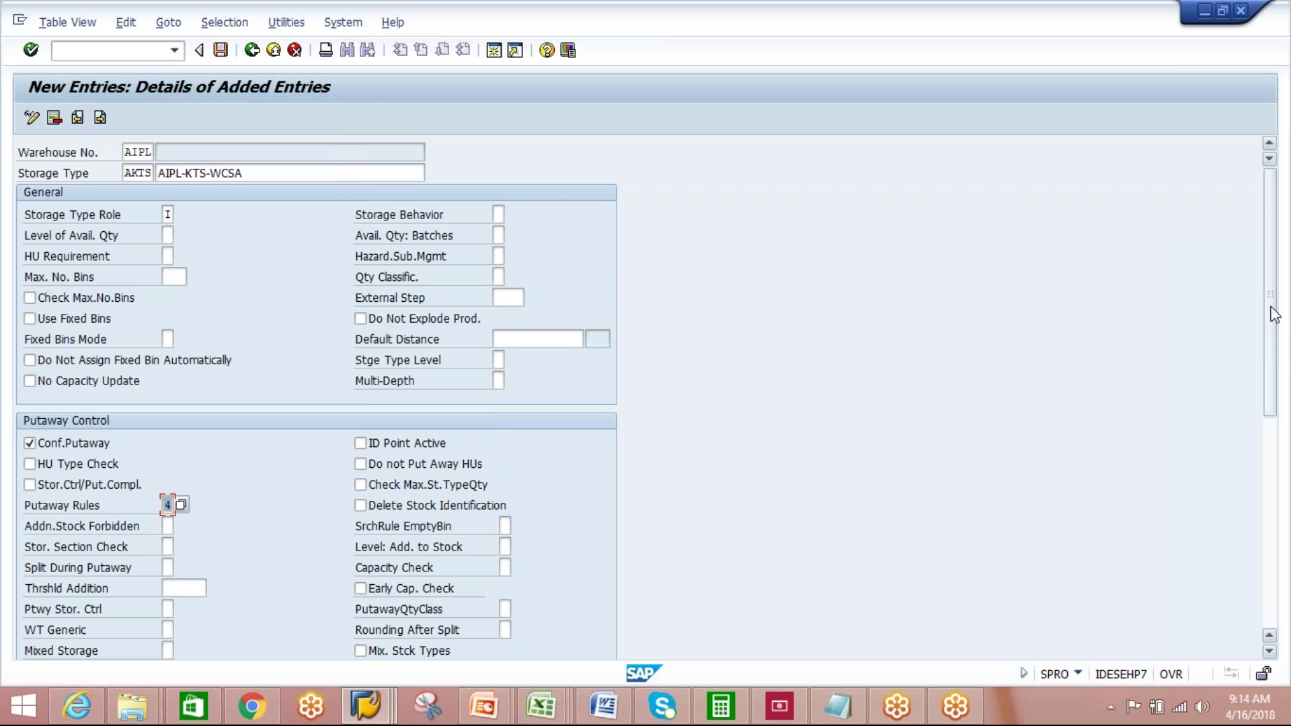
- Enable Confirm Removal and set Capacity Check to 4 (No Check Against Key Figure, Weight, and Volume) for the new storage type
scroll(1264, 336, "down", 5)
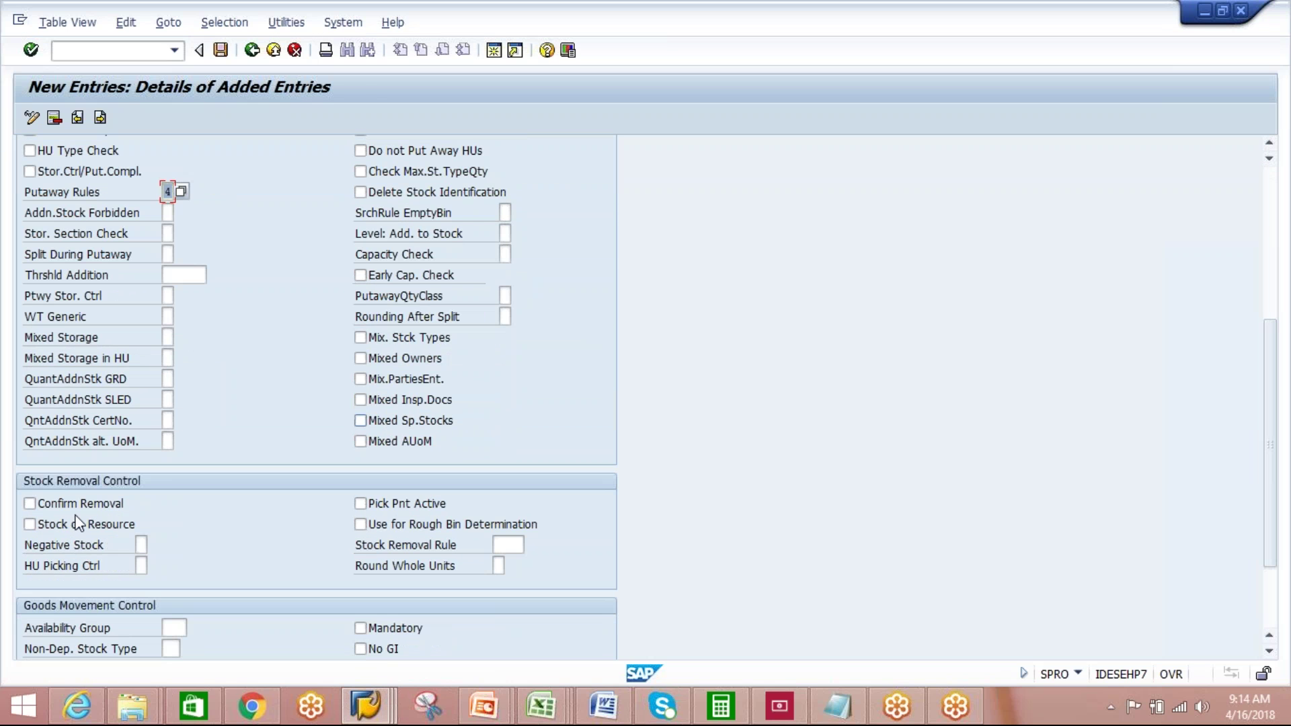
left_click(29, 504)
left_click(505, 254)
key("F4")
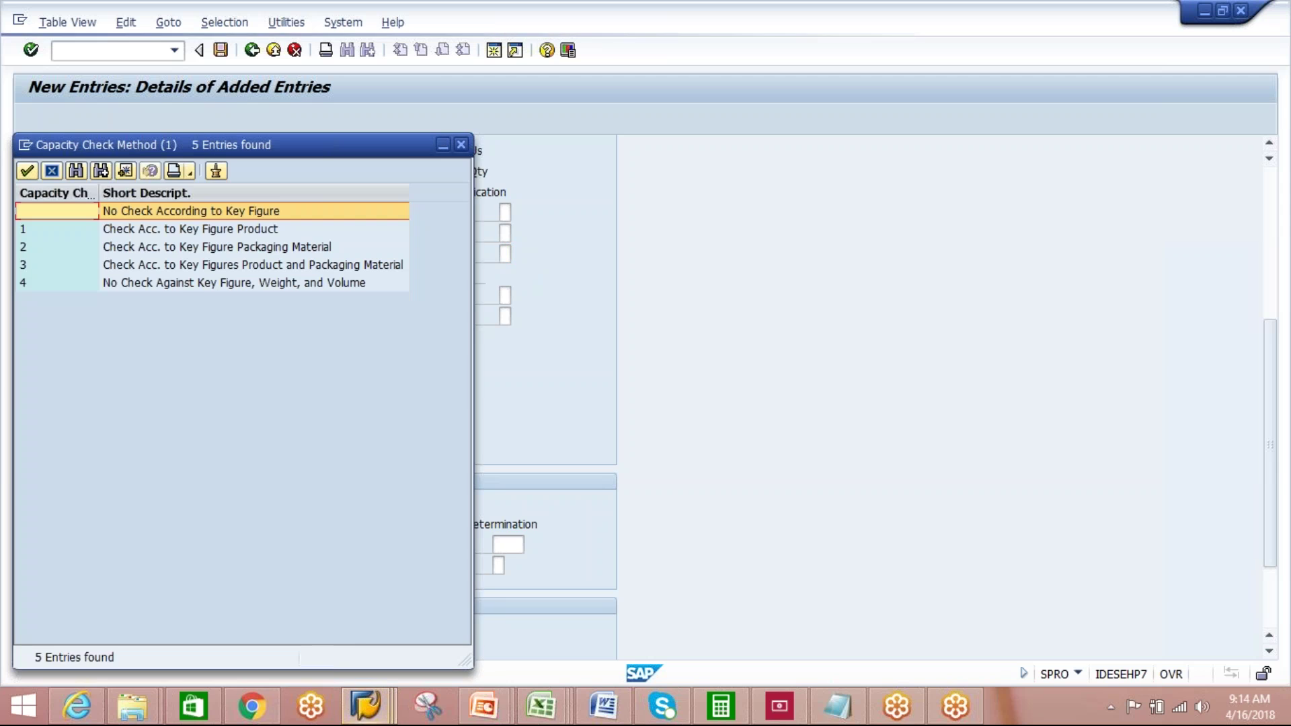
double_click(183, 287)
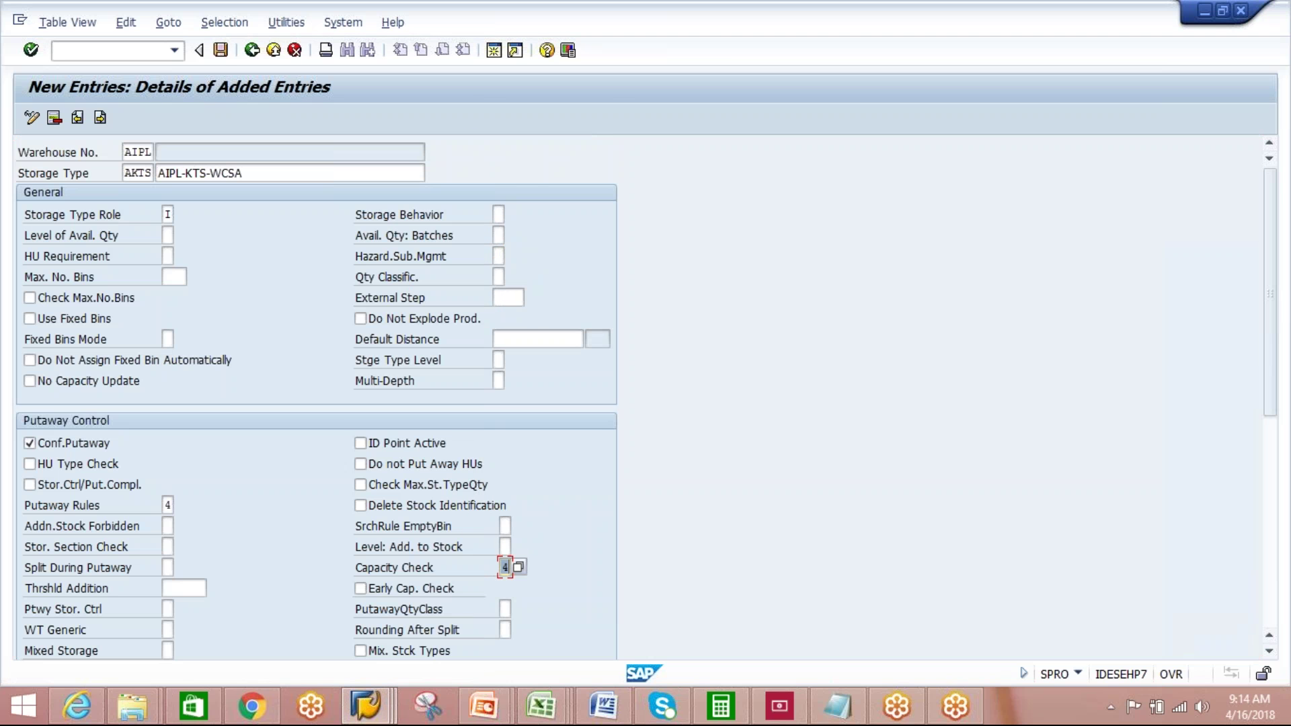
- Save the new storage type under the EWM practice session customizing request and return to the IMG structure
left_click(220, 49)
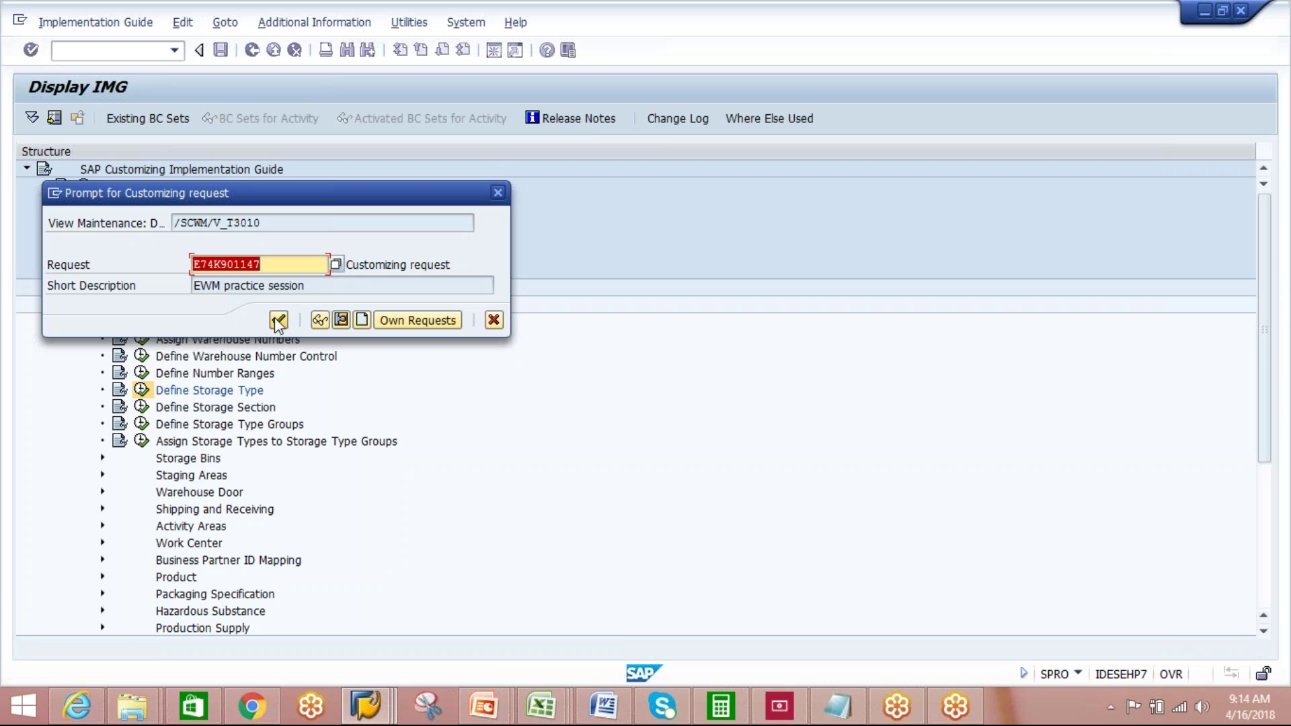
left_click(278, 320)
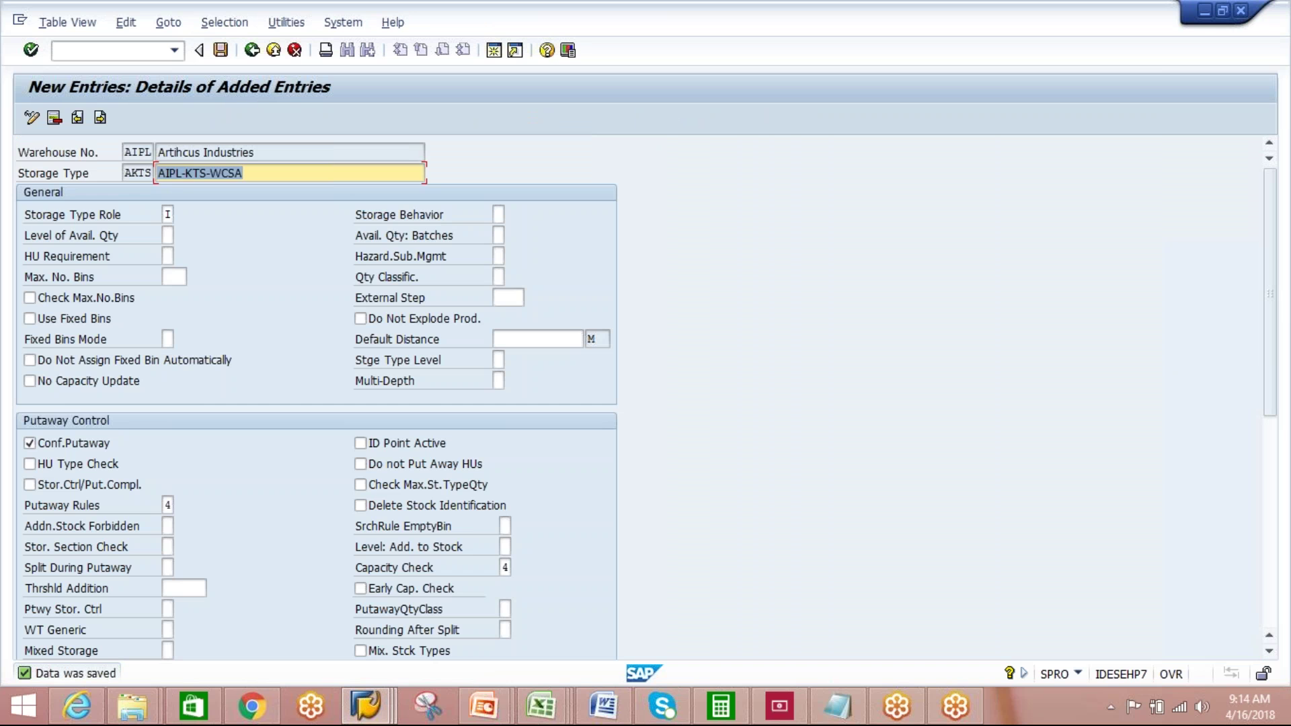
left_click(248, 57)
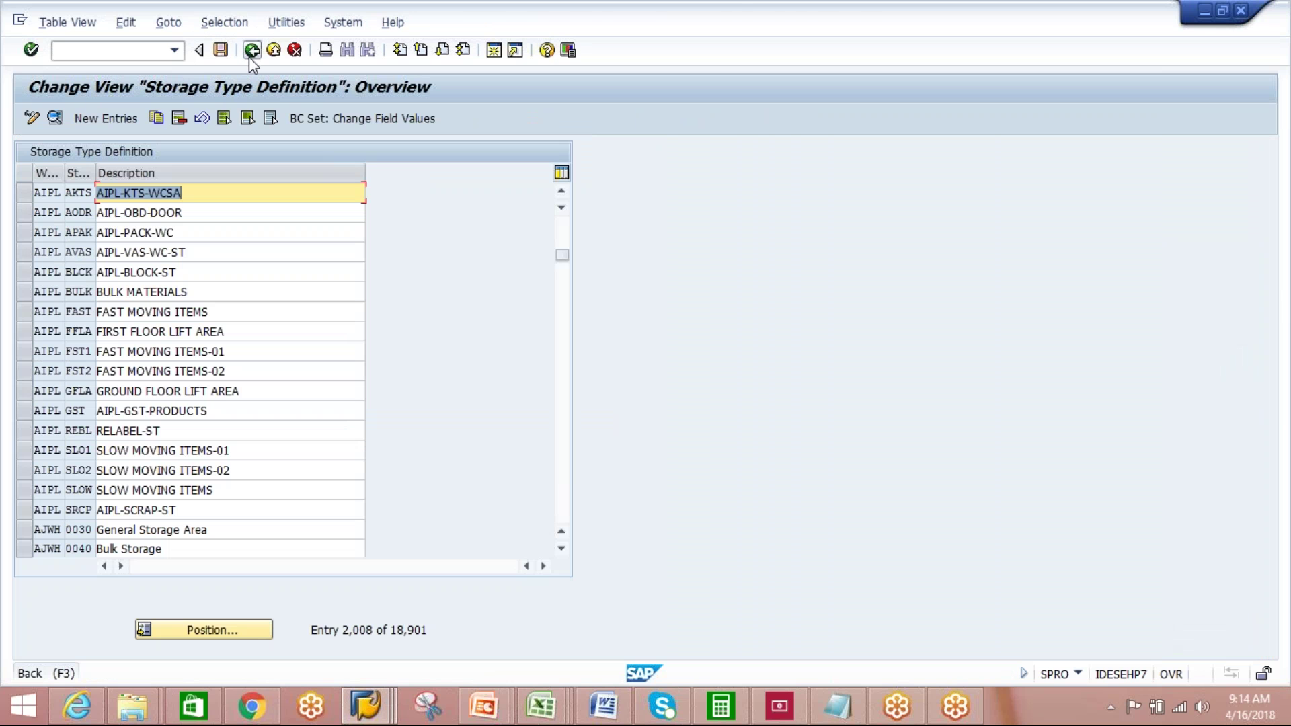
key("F3")
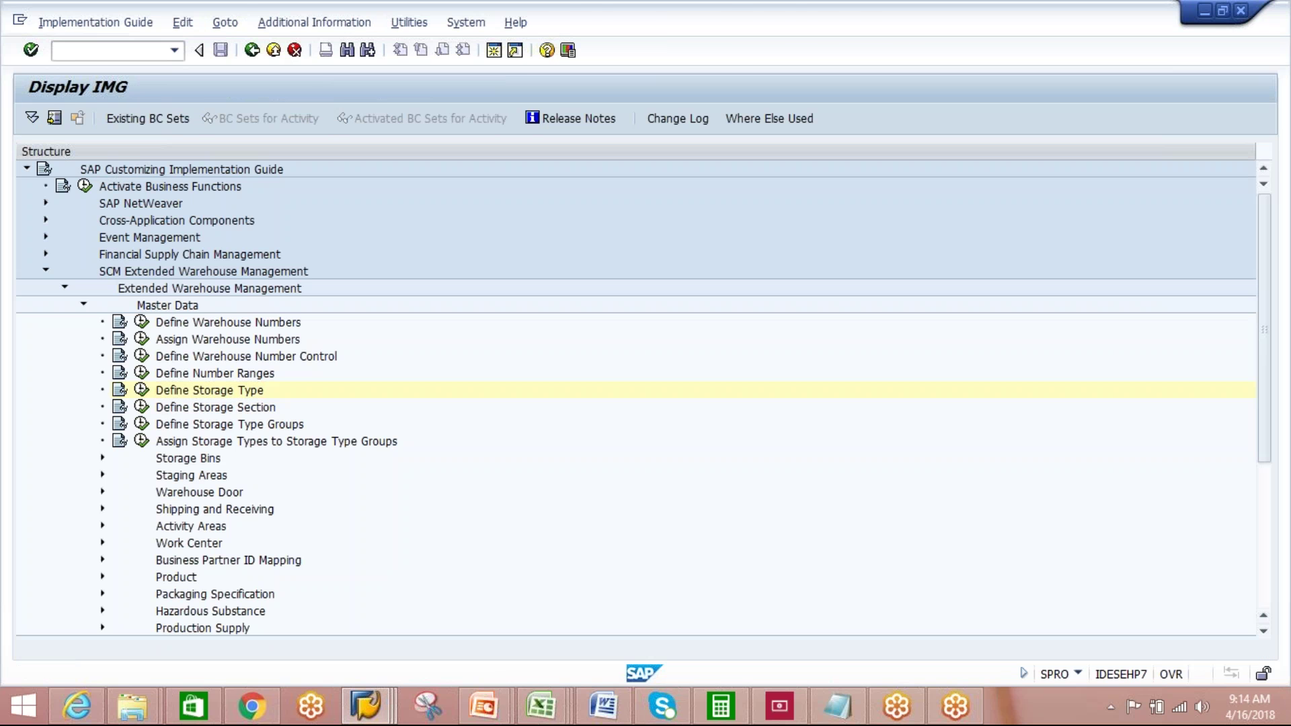
- Leave the customizing and run transaction /n/scwm/ls01 to create a storage bin
key("F3")
key("F3")
left_click(149, 52)
type("/n/scw")
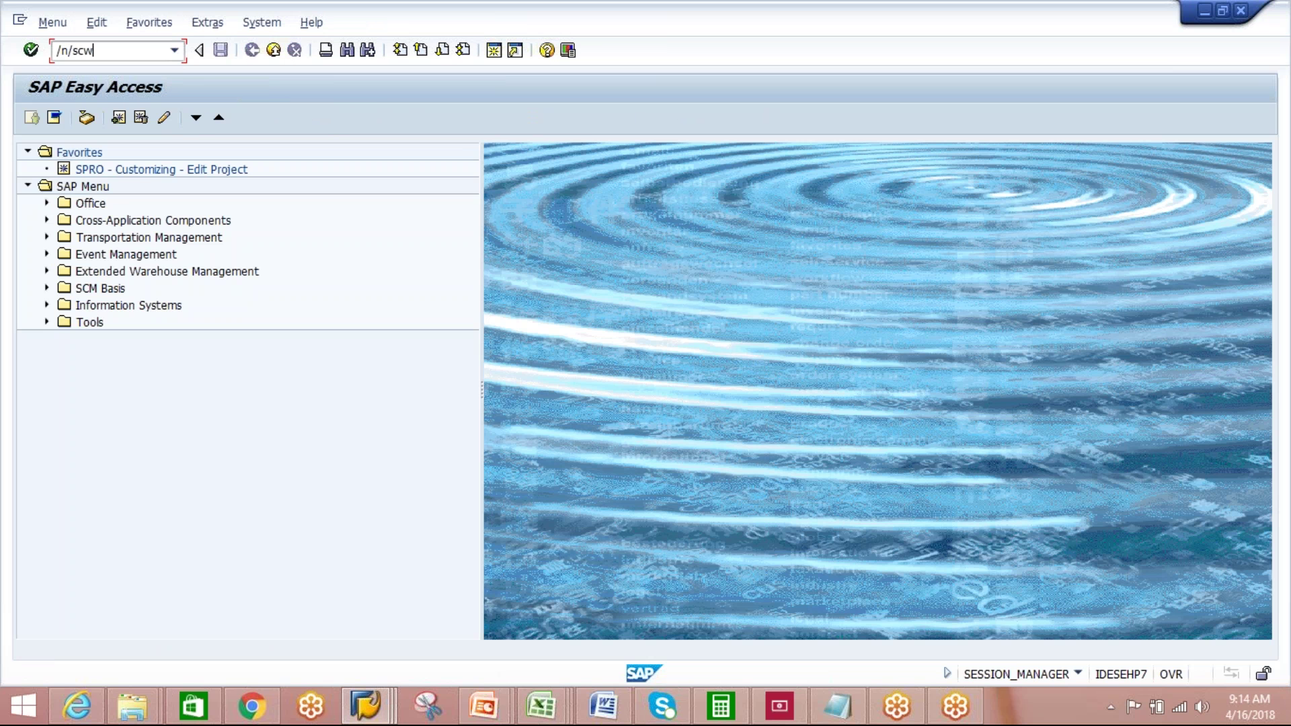
type("m/ls01")
key("Return")
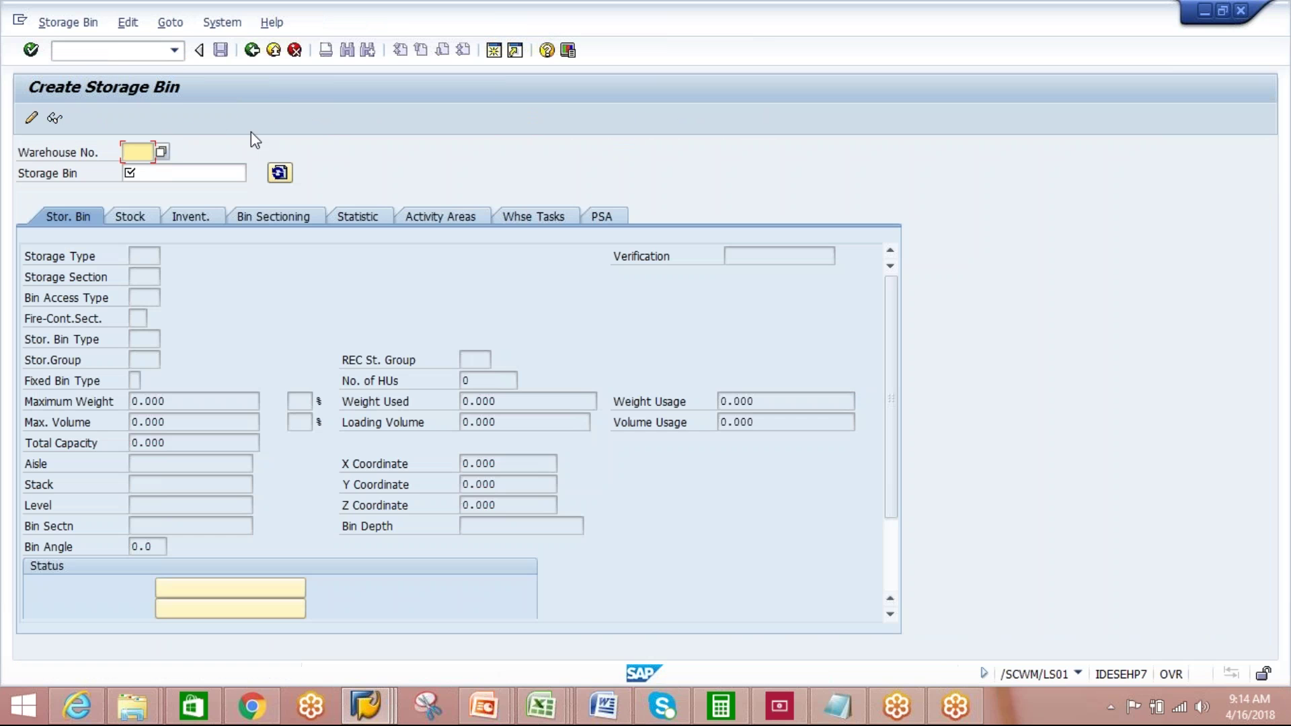
- Create storage bin KTS-BIN in warehouse AIPL with storage type AKTS, save it and exit the transaction
type("AIPL")
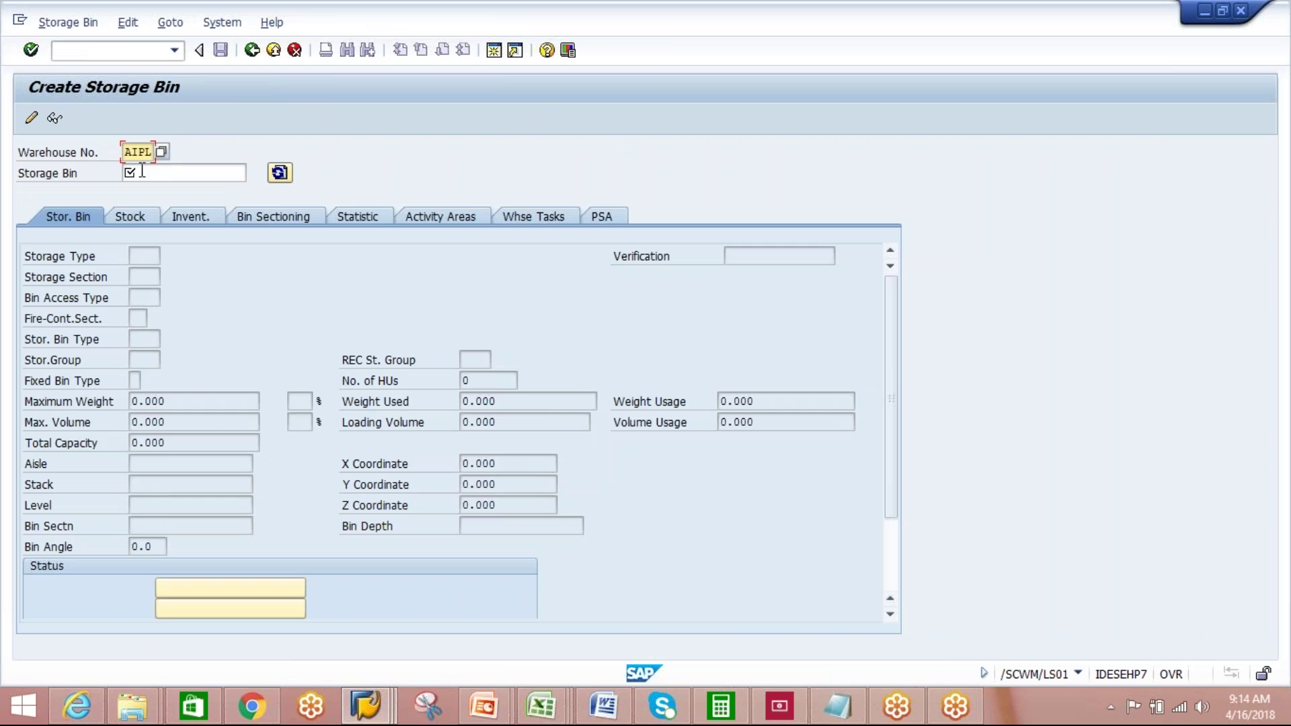
left_click(142, 172)
type("KT3")
type("-BIN")
key("Return")
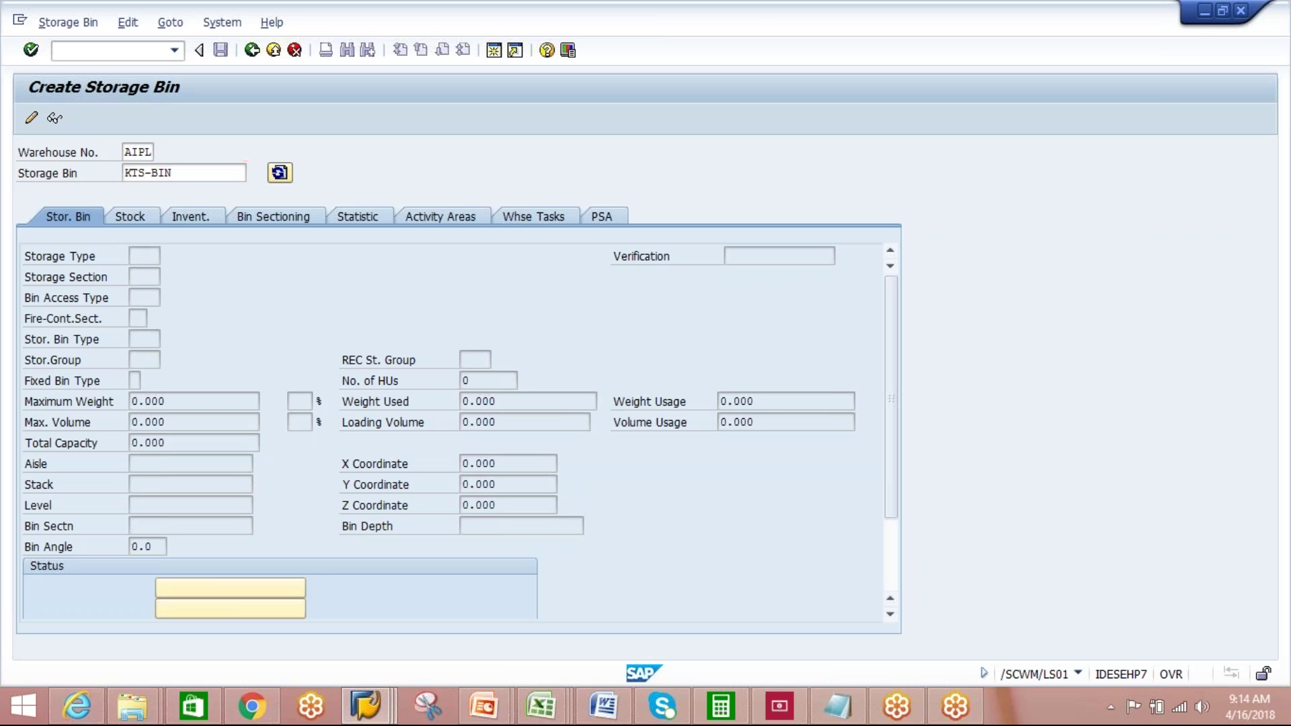
left_click(155, 260)
type("AKTS")
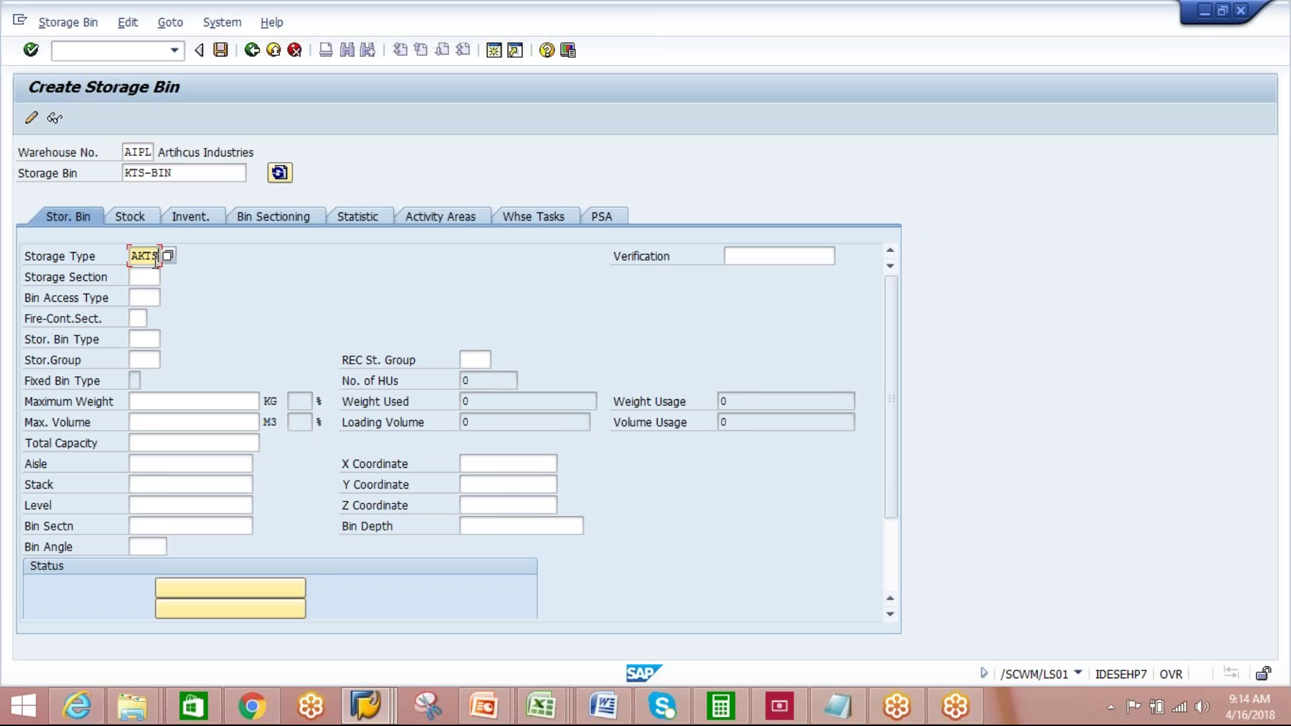
key("Return")
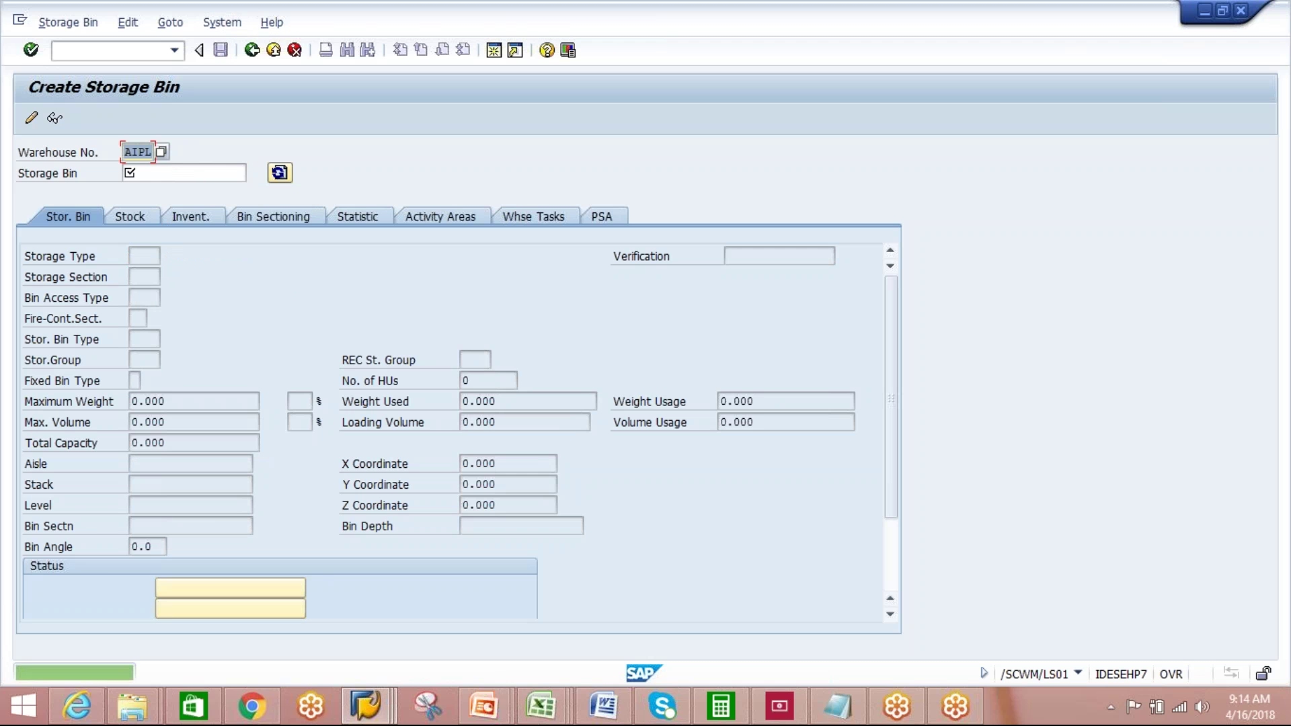
left_click(253, 58)
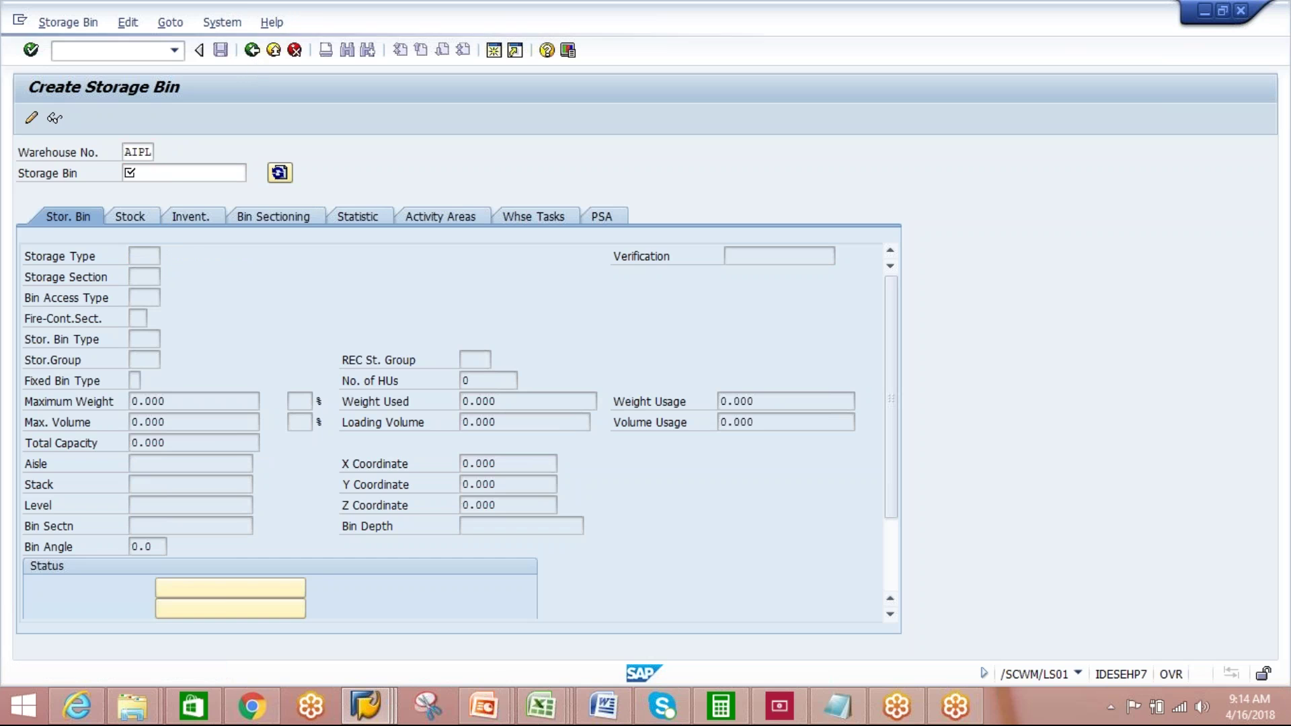
- Run transaction spro and display the SAP Reference IMG
type("spro")
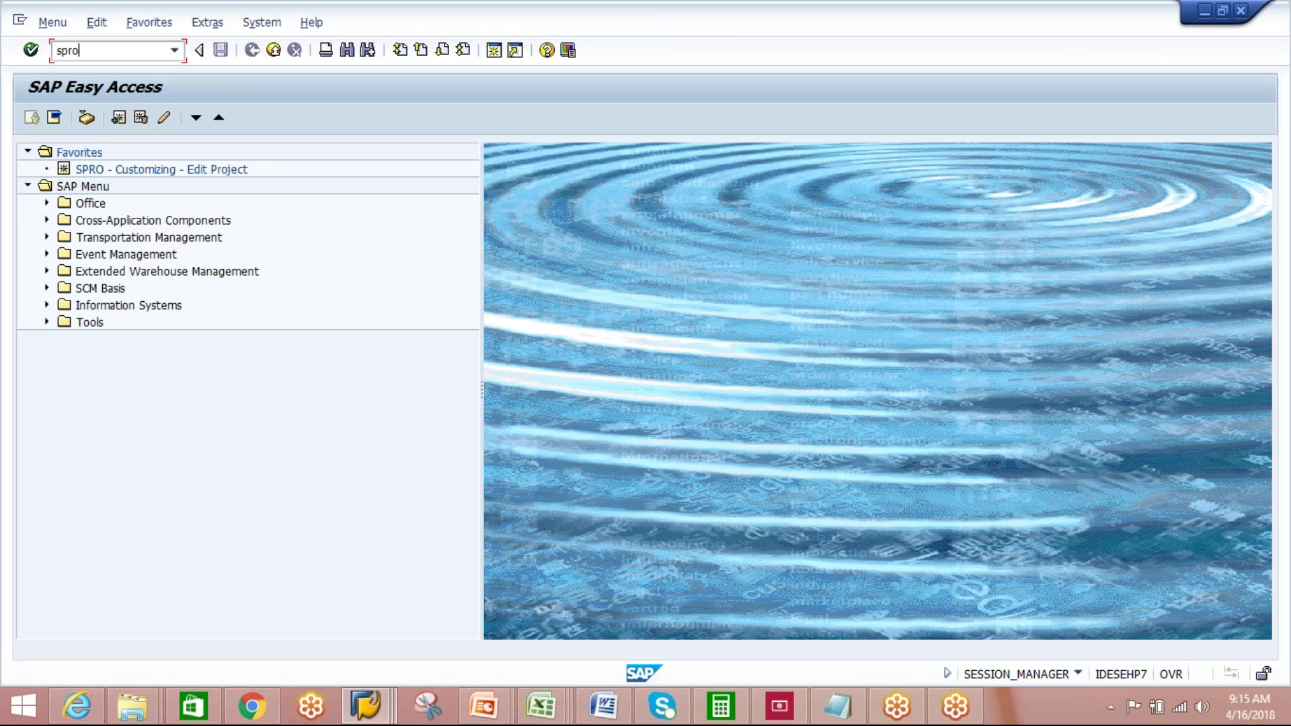
key("Return")
left_click(98, 120)
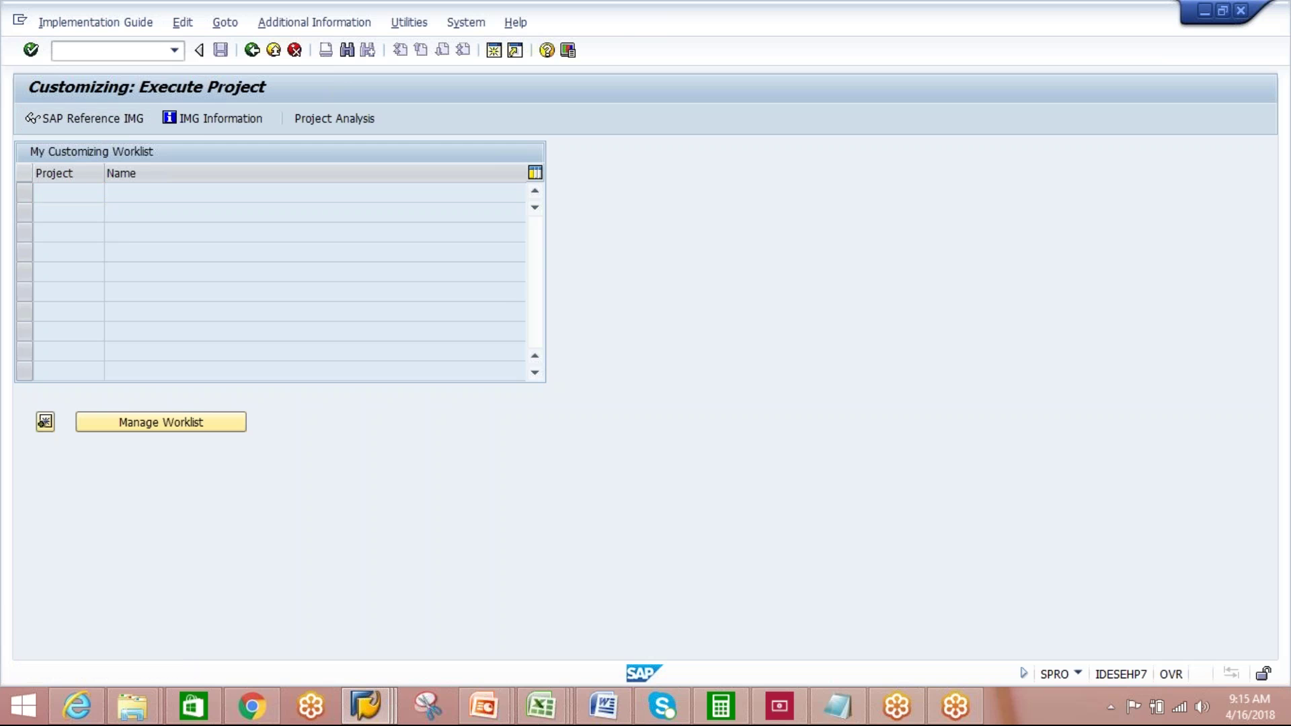
- Expand SCM Extended Warehouse Management down to Master Data and Work Center, and open Define Work Center
left_click(46, 271)
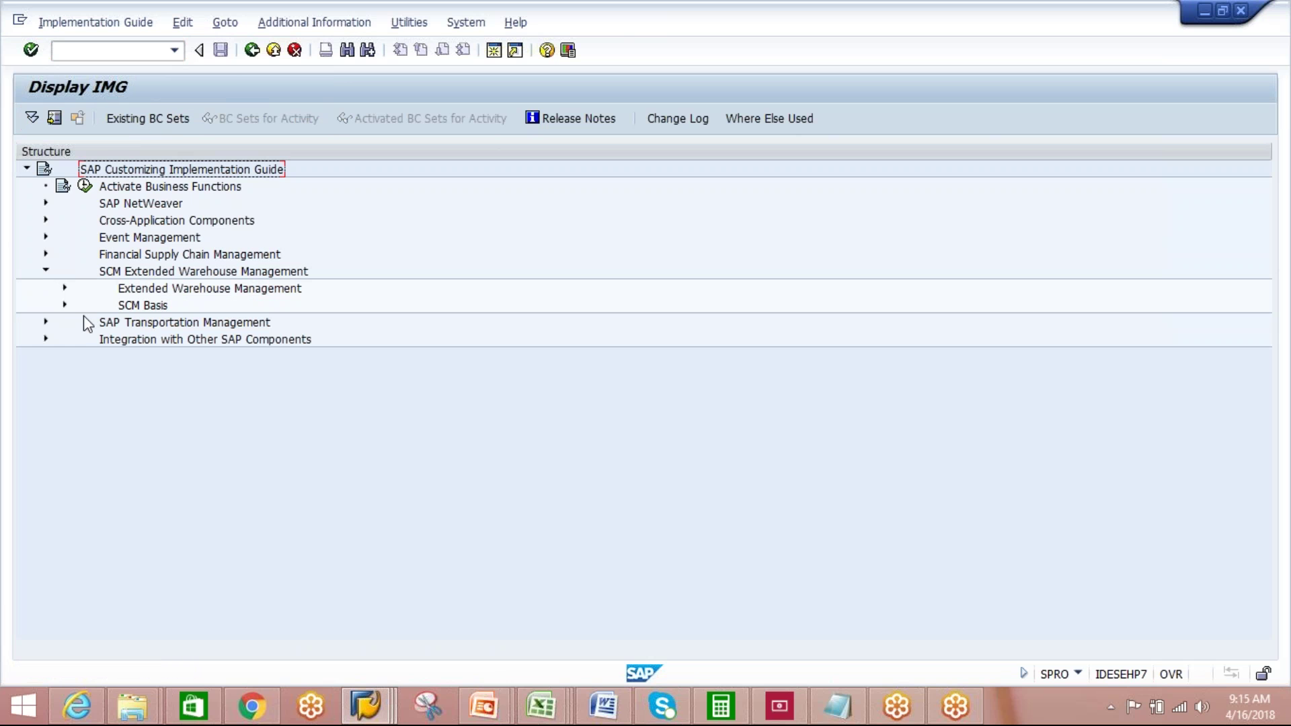
left_click(65, 287)
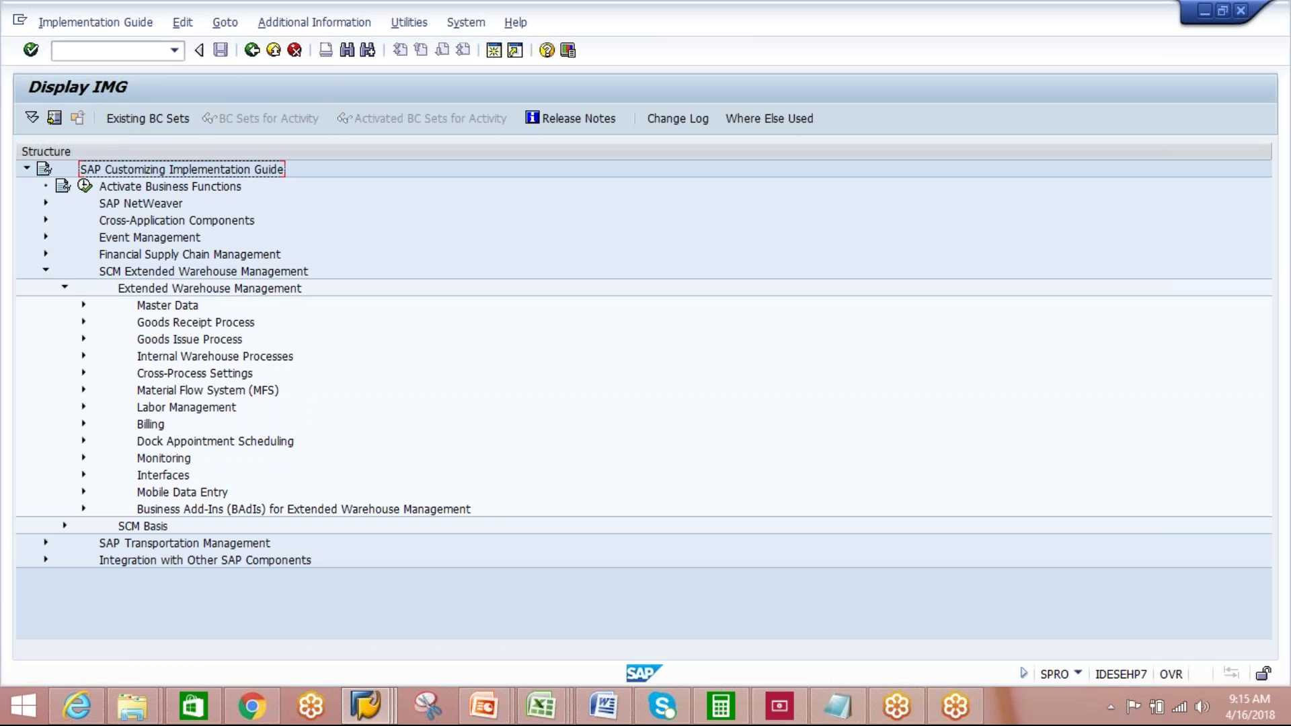
left_click(83, 305)
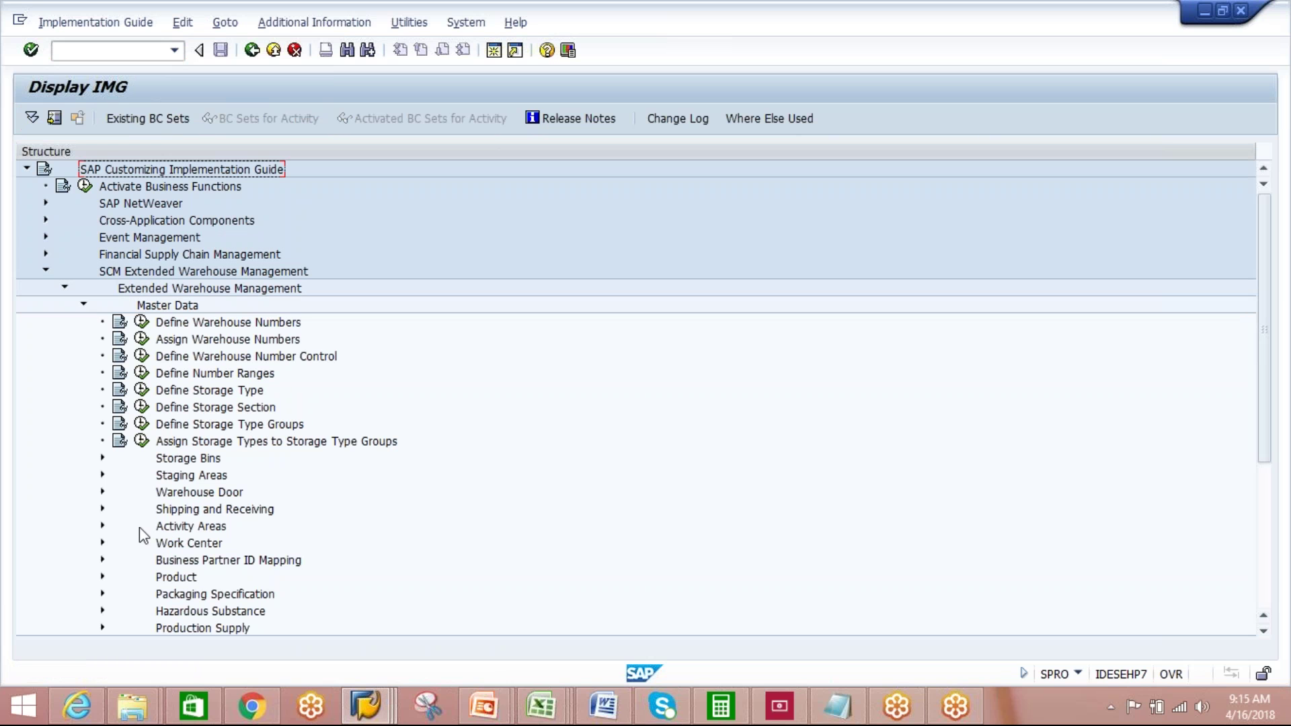
left_click(102, 542)
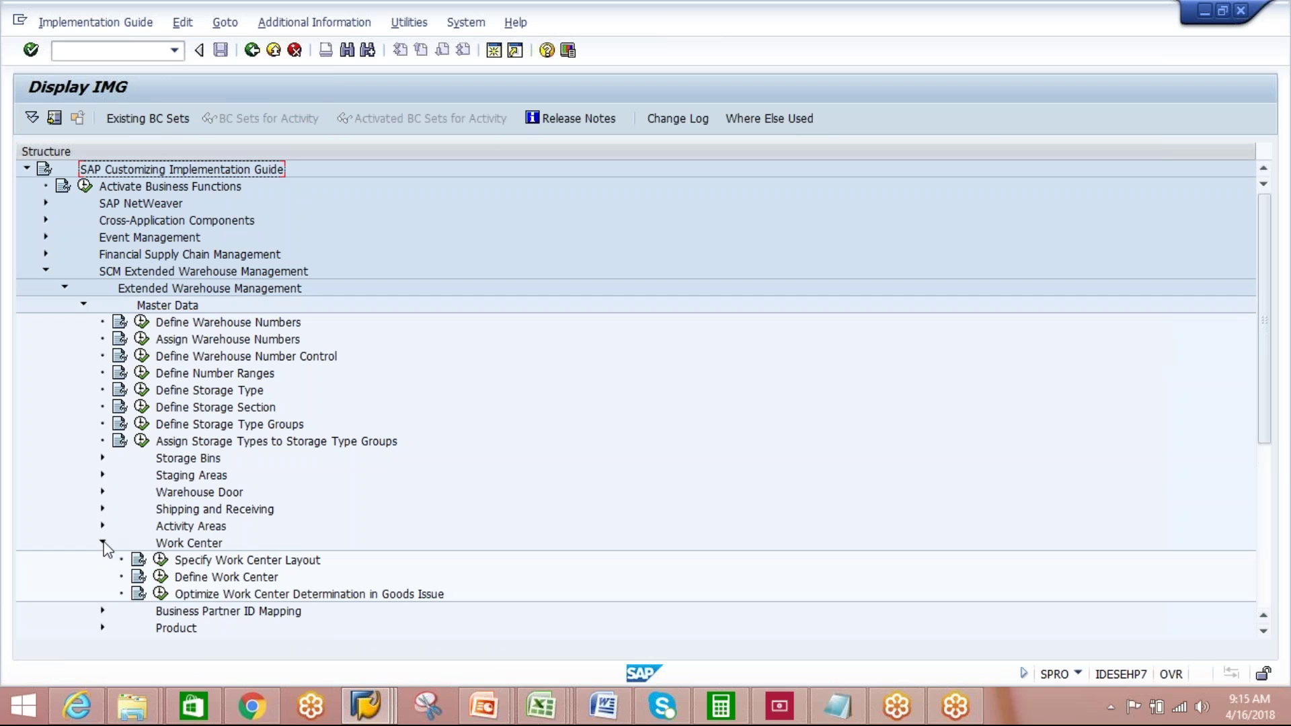
left_click(162, 578)
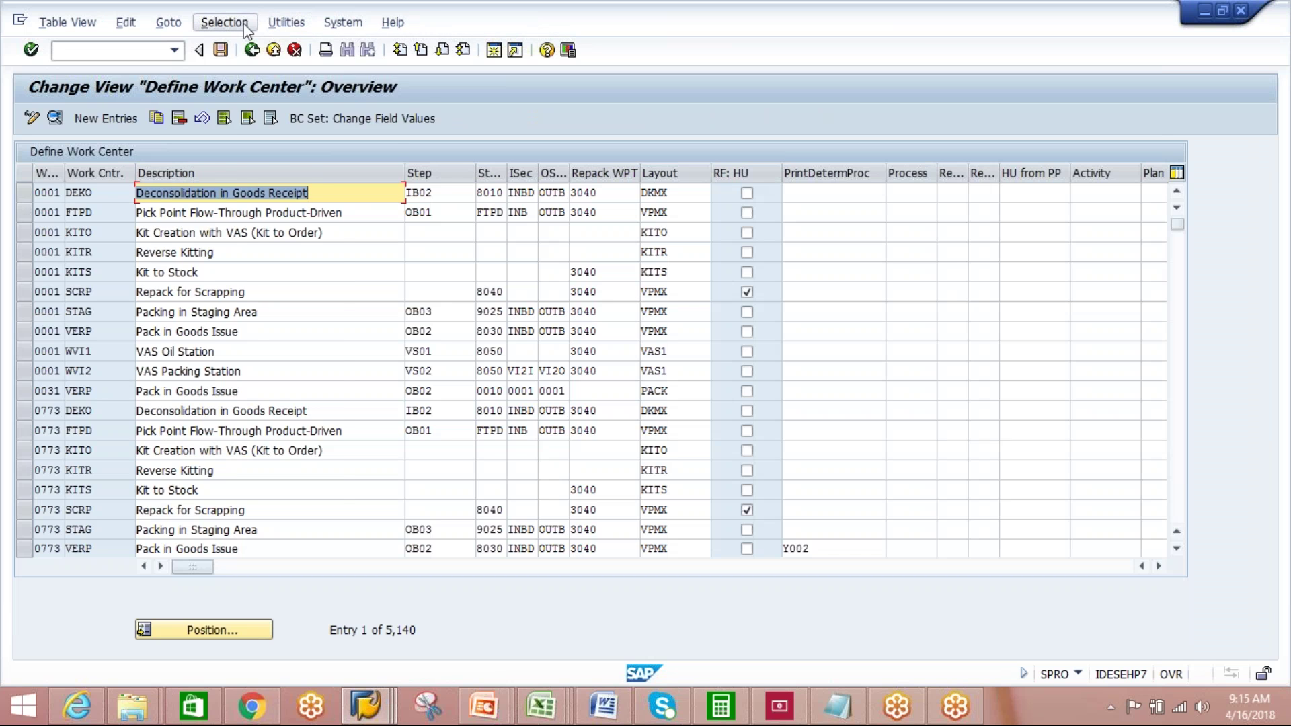
- Filter the Define Work Center entries by contents to warehouse number AIPL
left_click(225, 23)
left_click(244, 47)
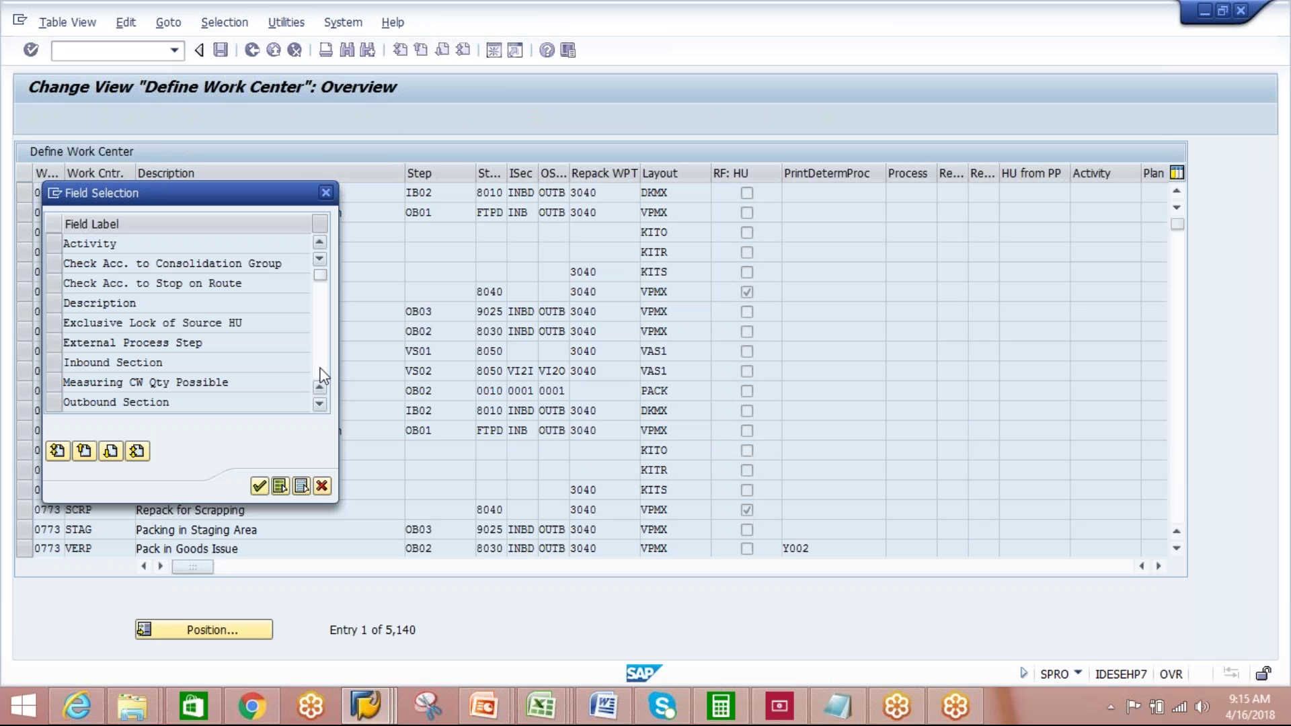
left_click(322, 374)
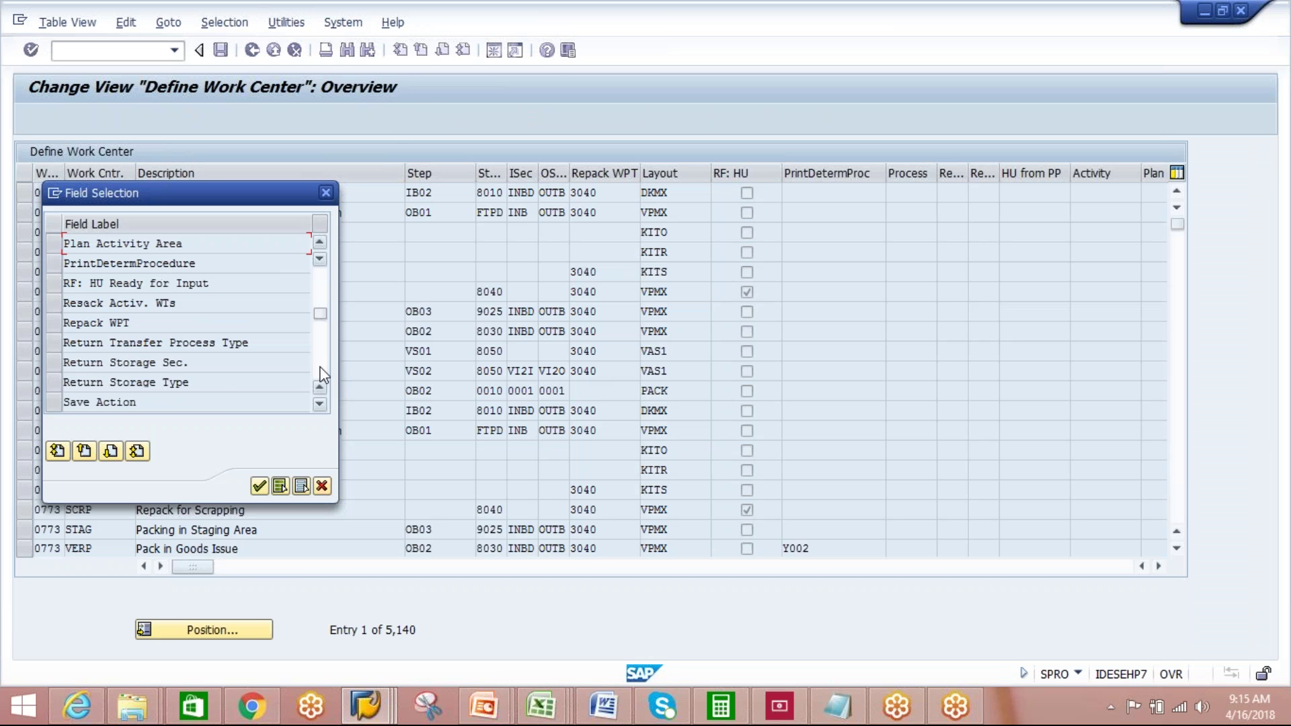
left_click(320, 404)
left_click(320, 404)
left_click(320, 404)
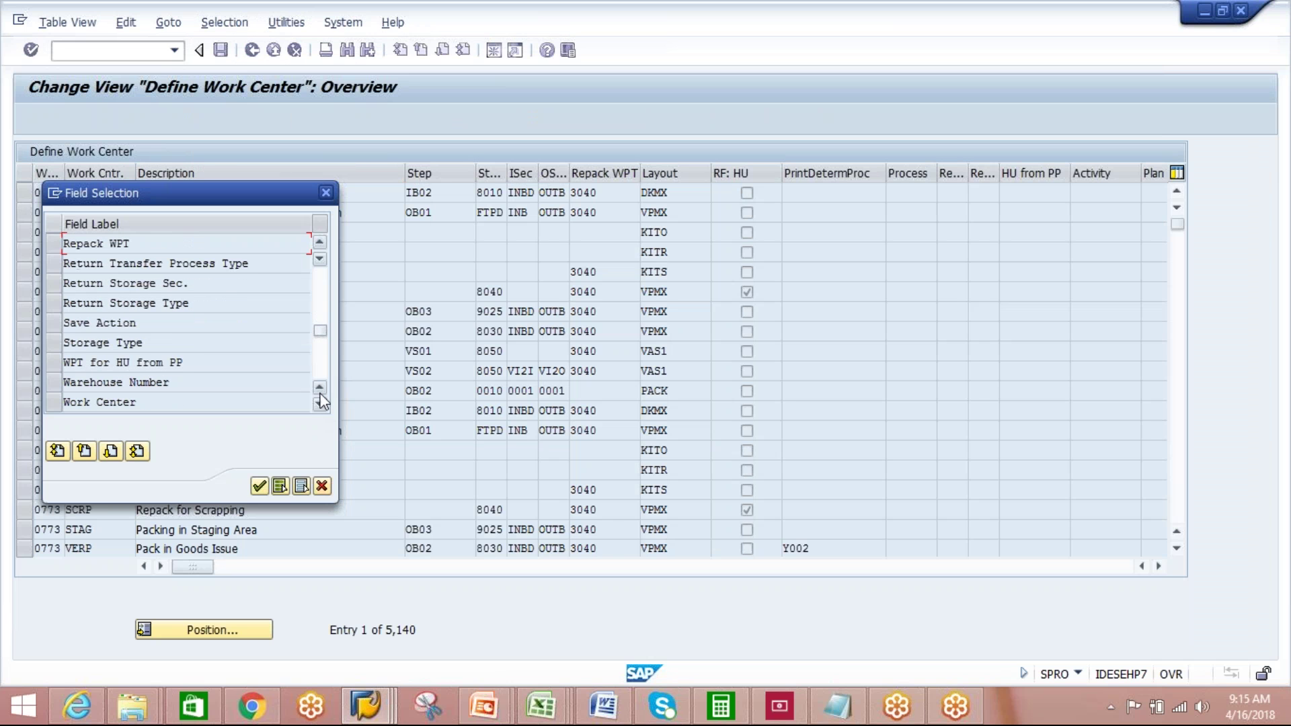
left_click(320, 404)
left_click(320, 404)
left_click(320, 404)
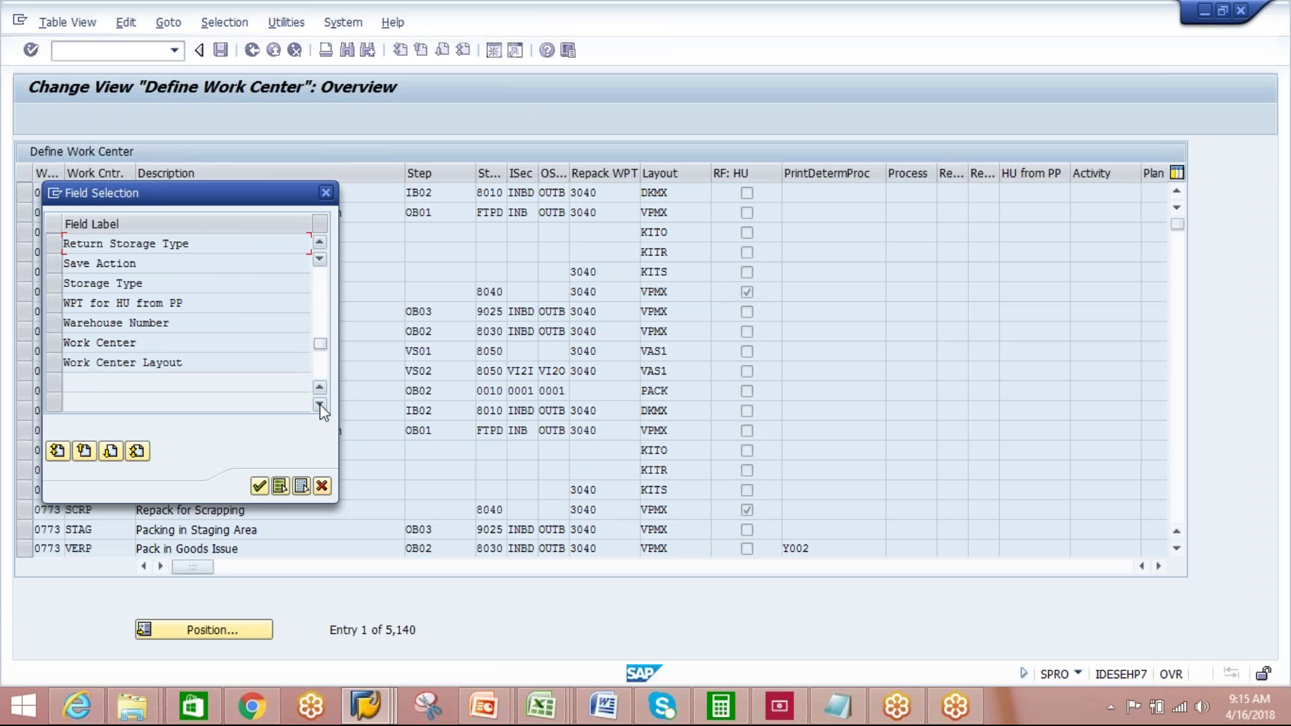
left_click(56, 323)
left_click(260, 486)
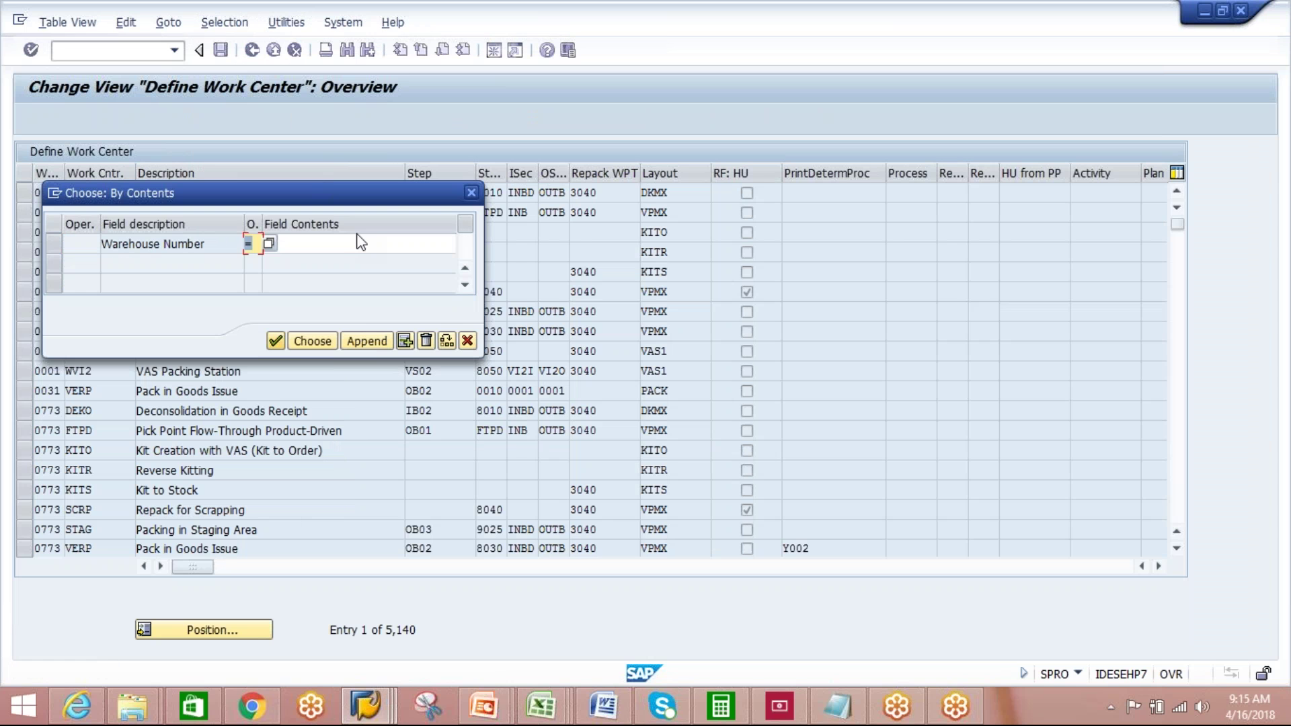
left_click(333, 246)
left_click(281, 261)
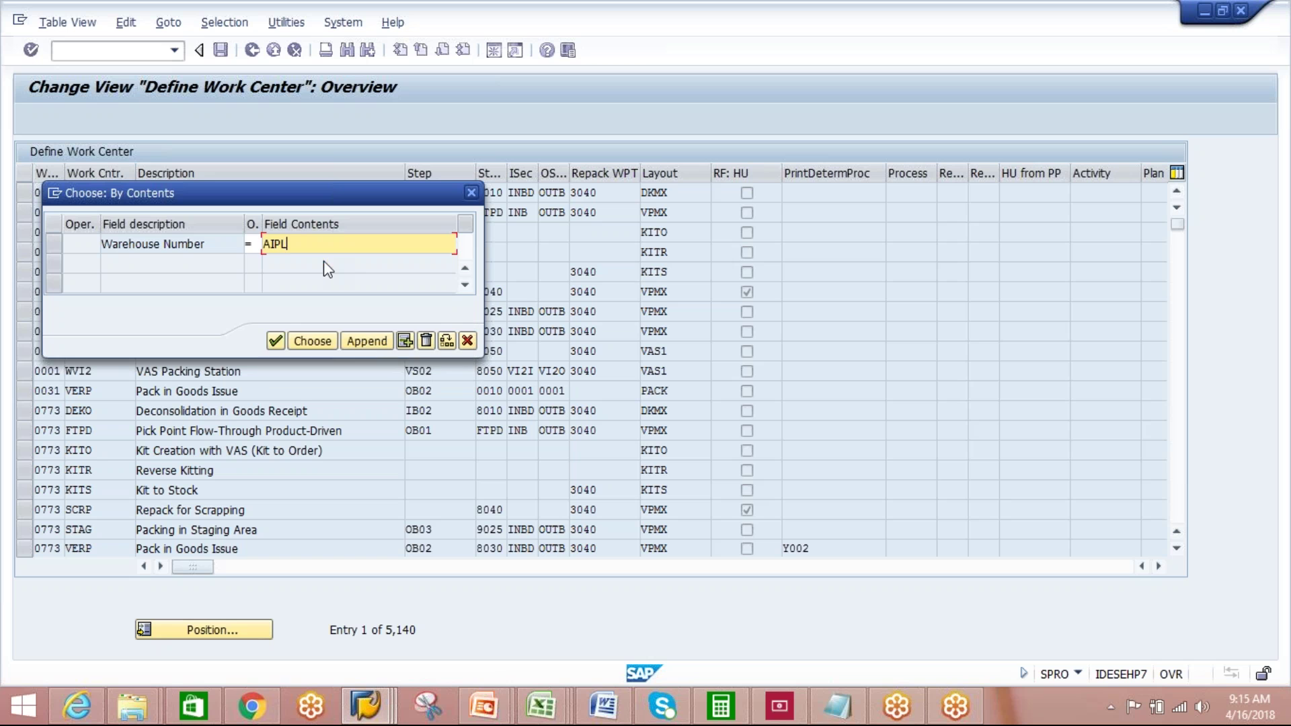
left_click(311, 341)
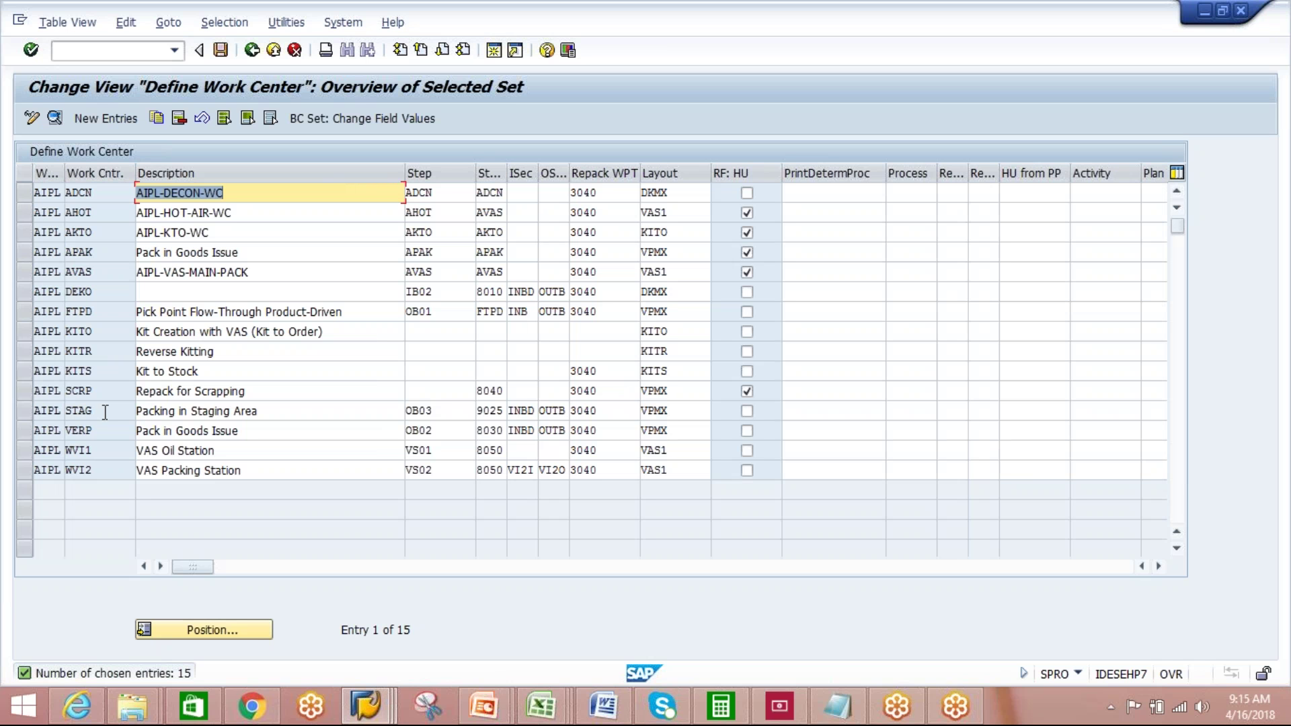
- Copy the AIPL work center KITS, entering AKTS as the new work center
left_click(27, 372)
left_click(157, 124)
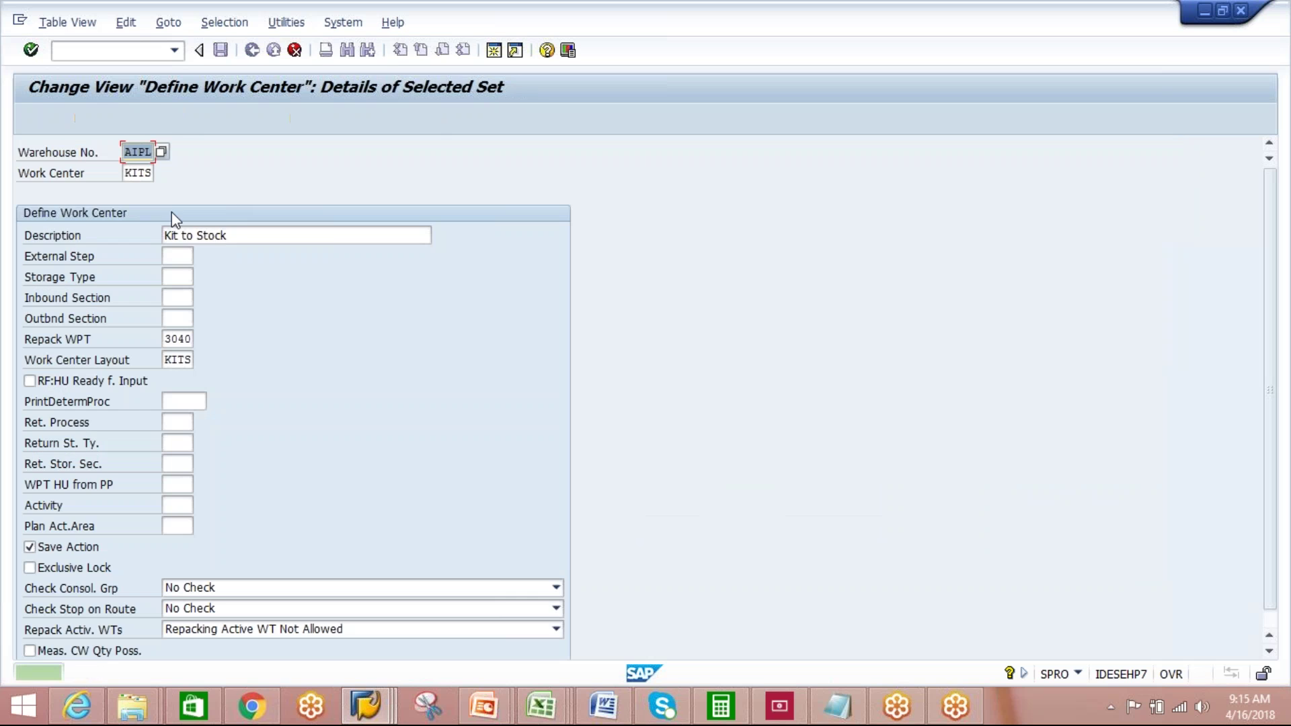
left_click(126, 174)
type("A")
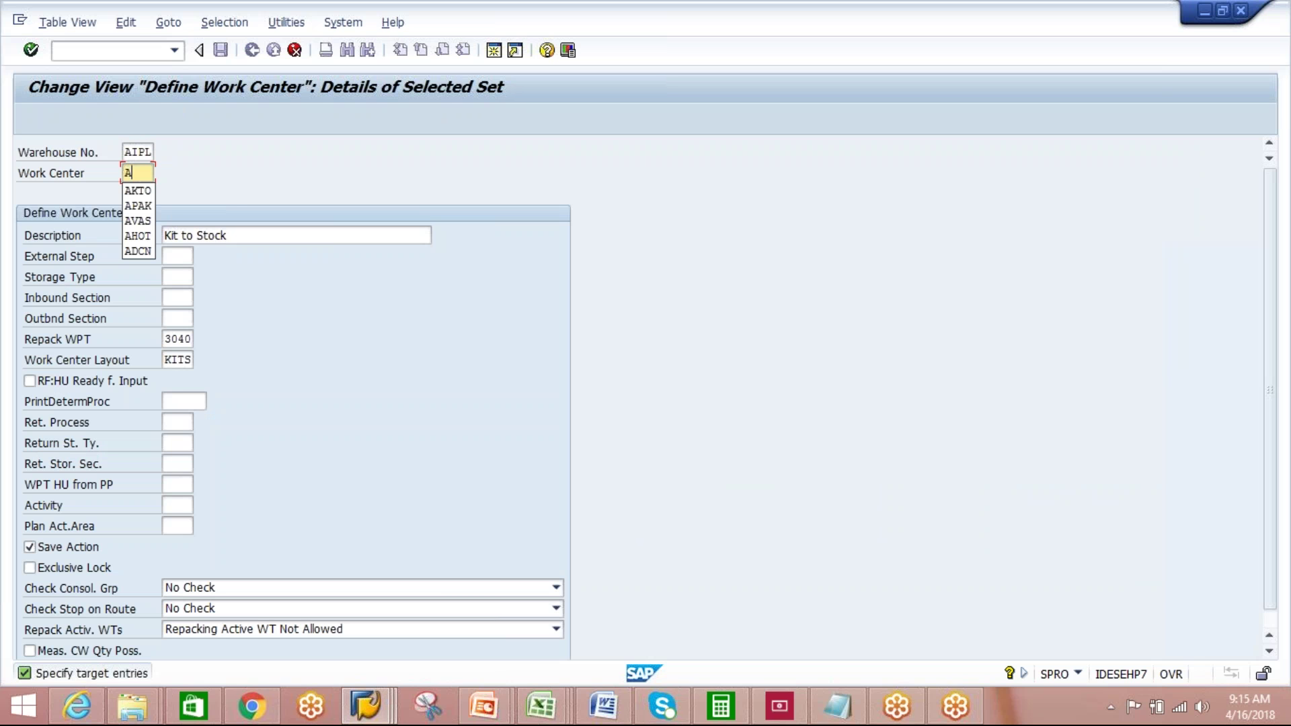
type("KTS")
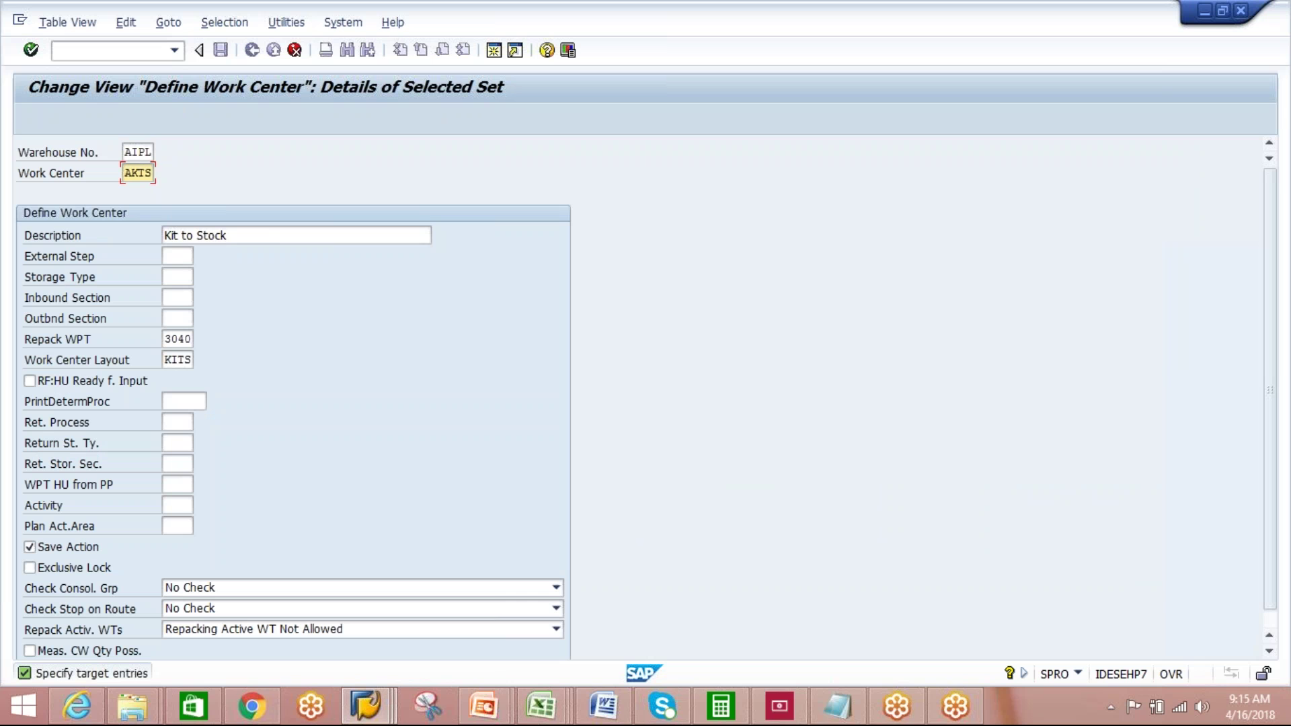
- Assign storage type AKTS to the copied work center, save it to the customizing request and return to the IMG
left_click(269, 237)
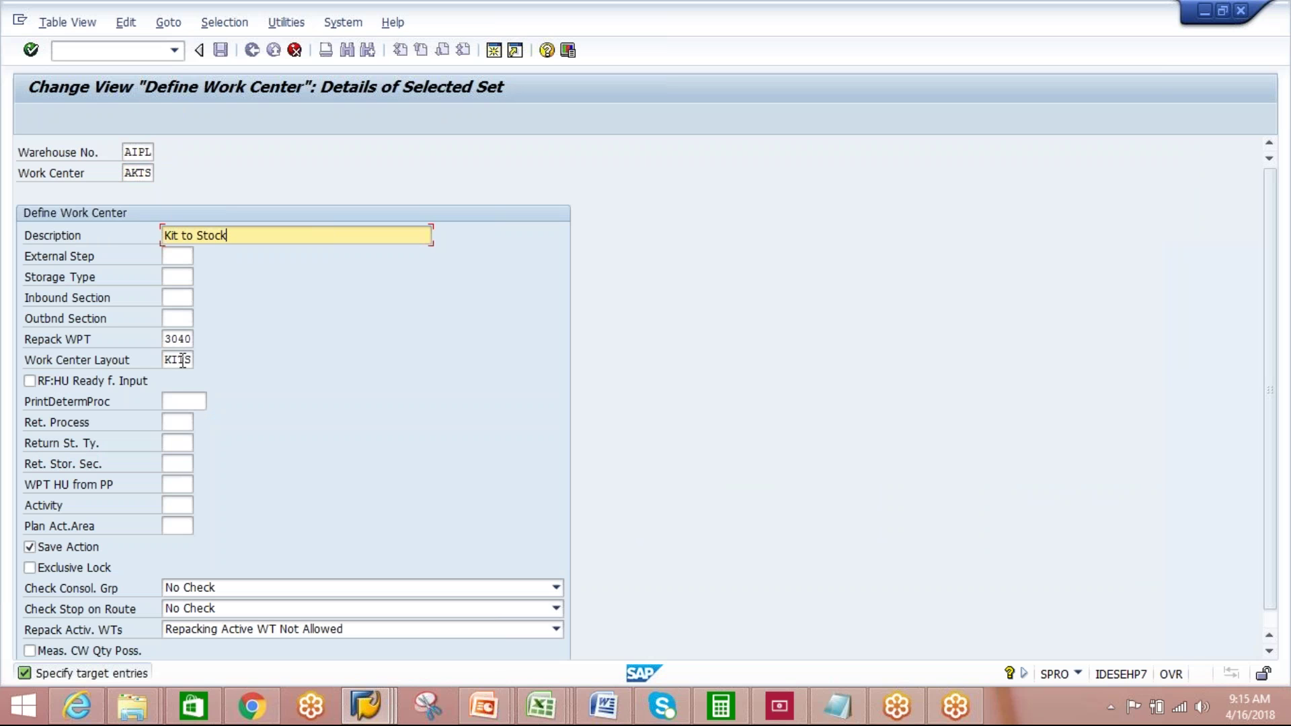
left_click(182, 362)
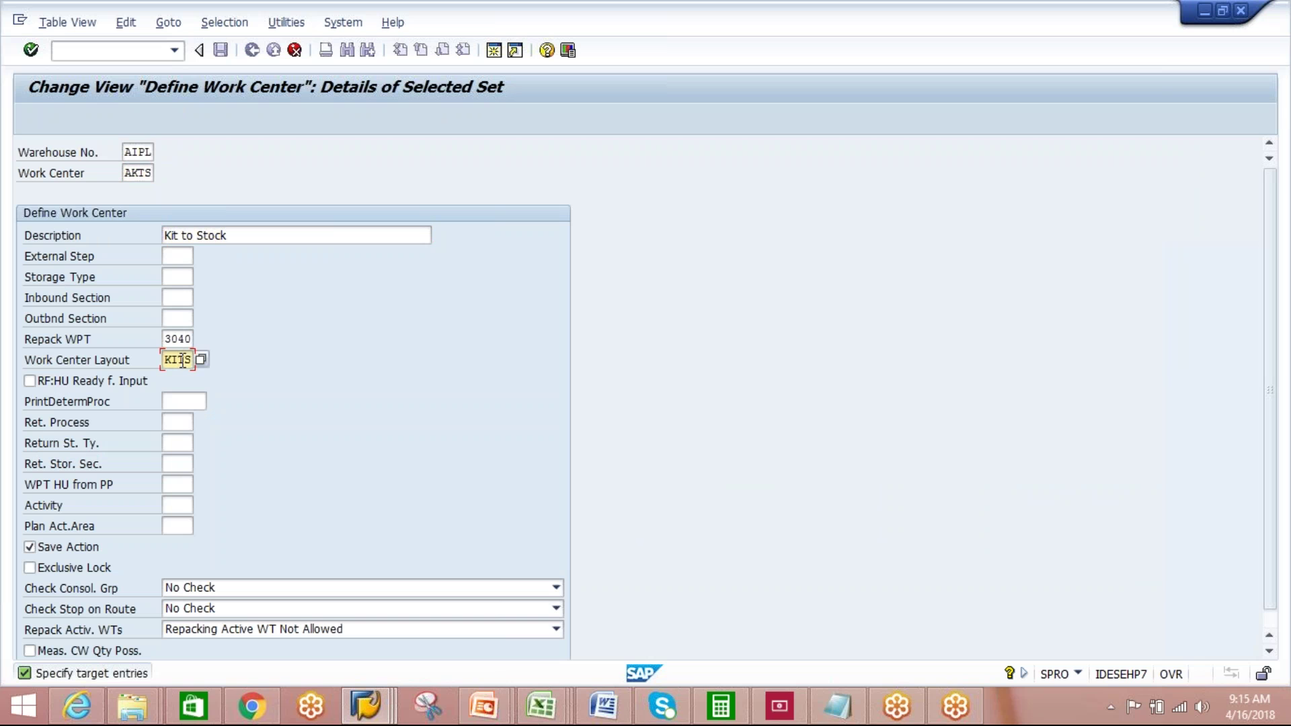
left_click(178, 277)
type("AKTS")
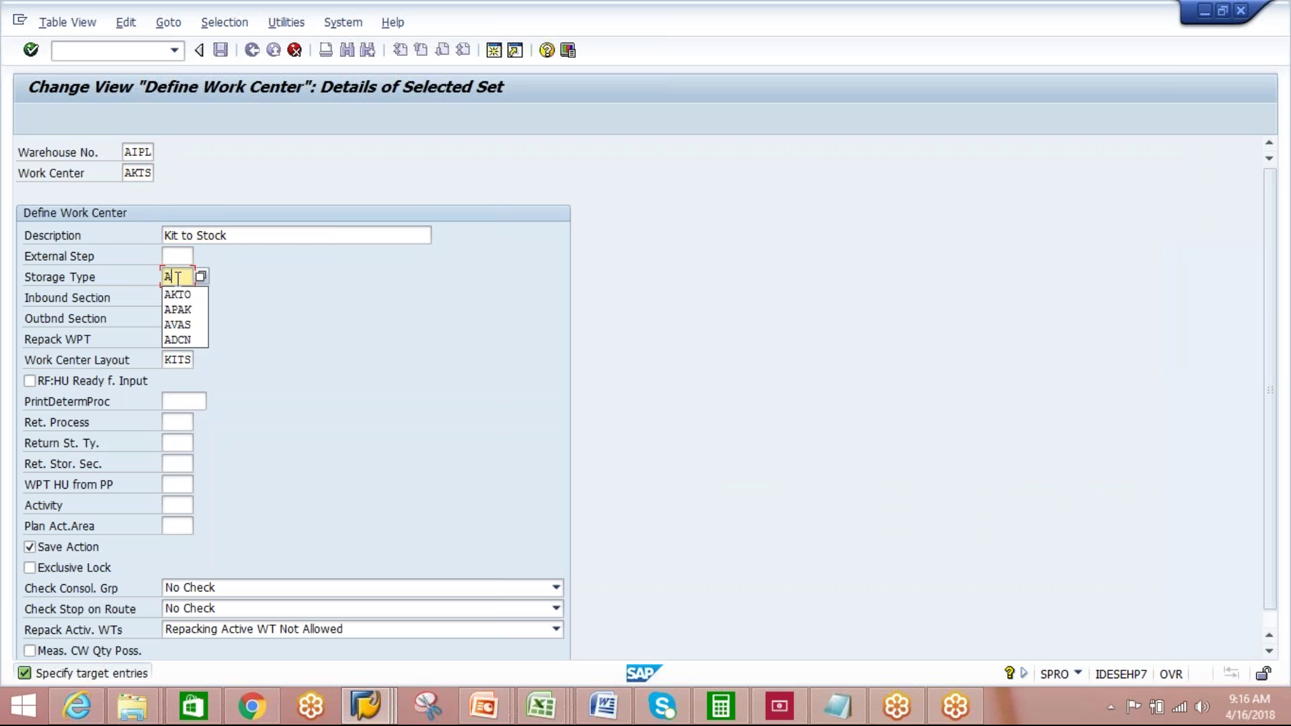
key("Return")
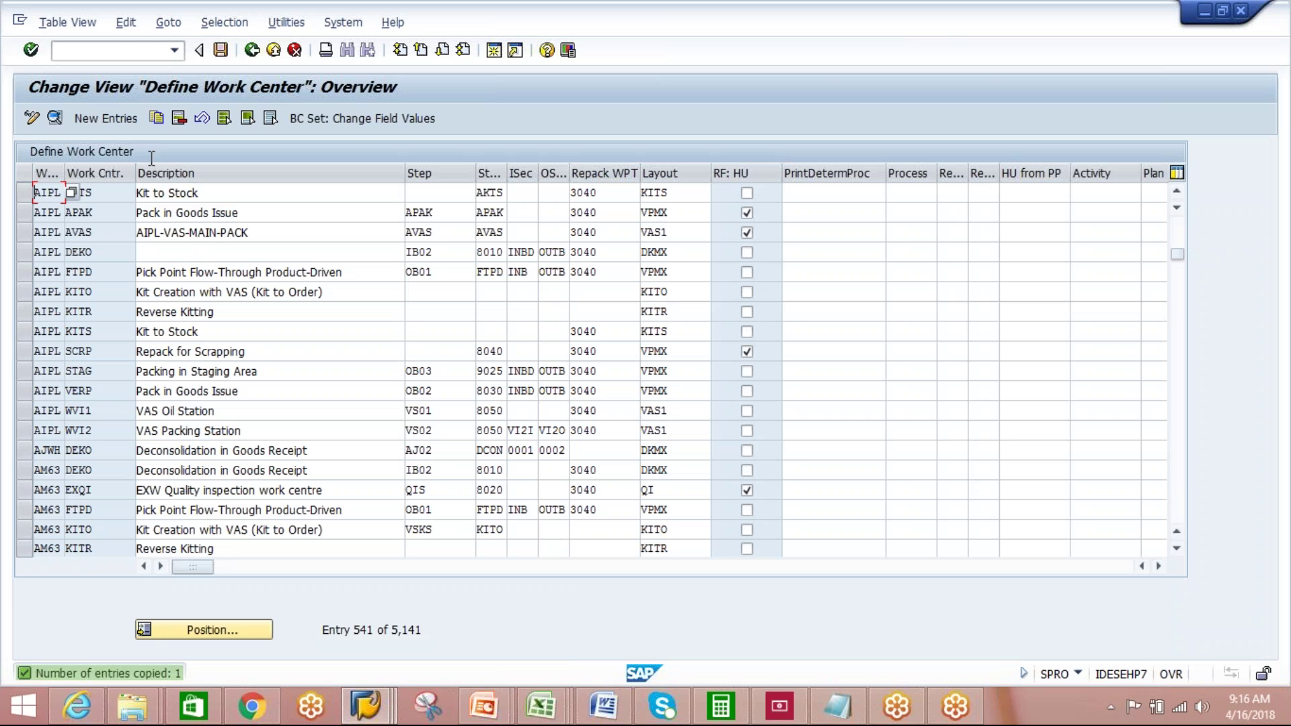
left_click(221, 49)
left_click(278, 320)
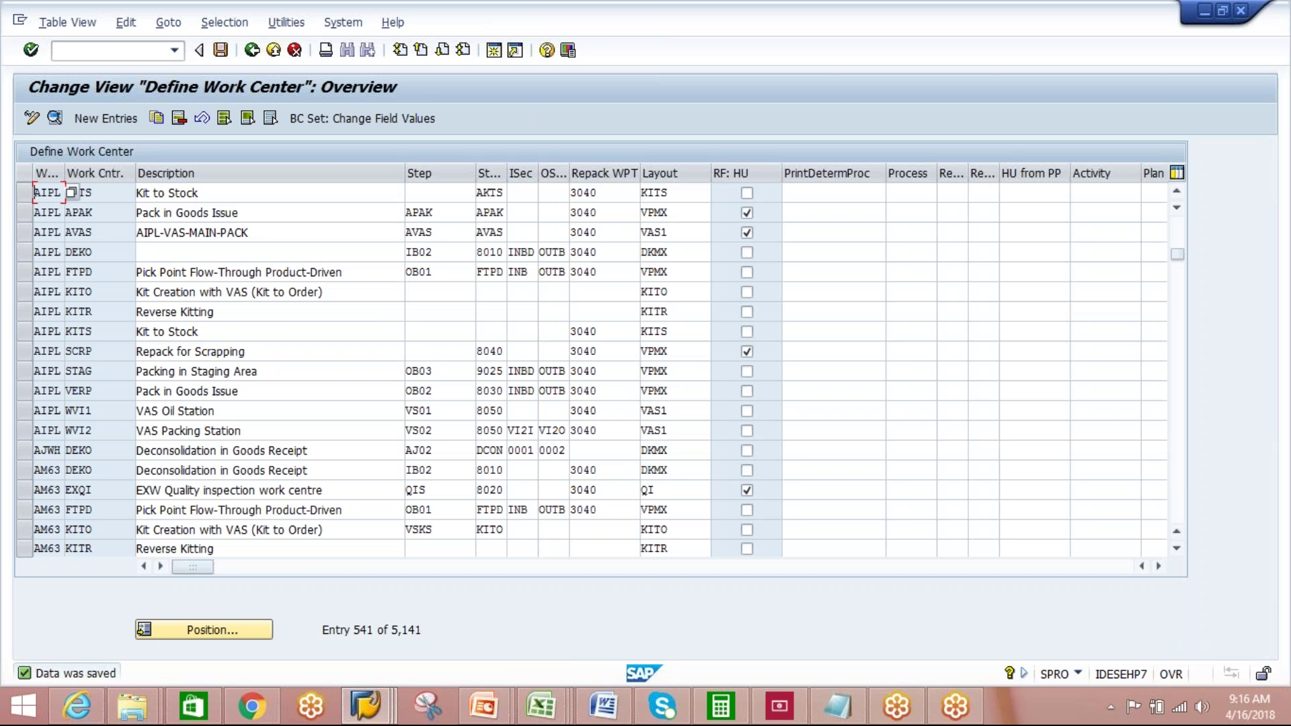
left_click(252, 51)
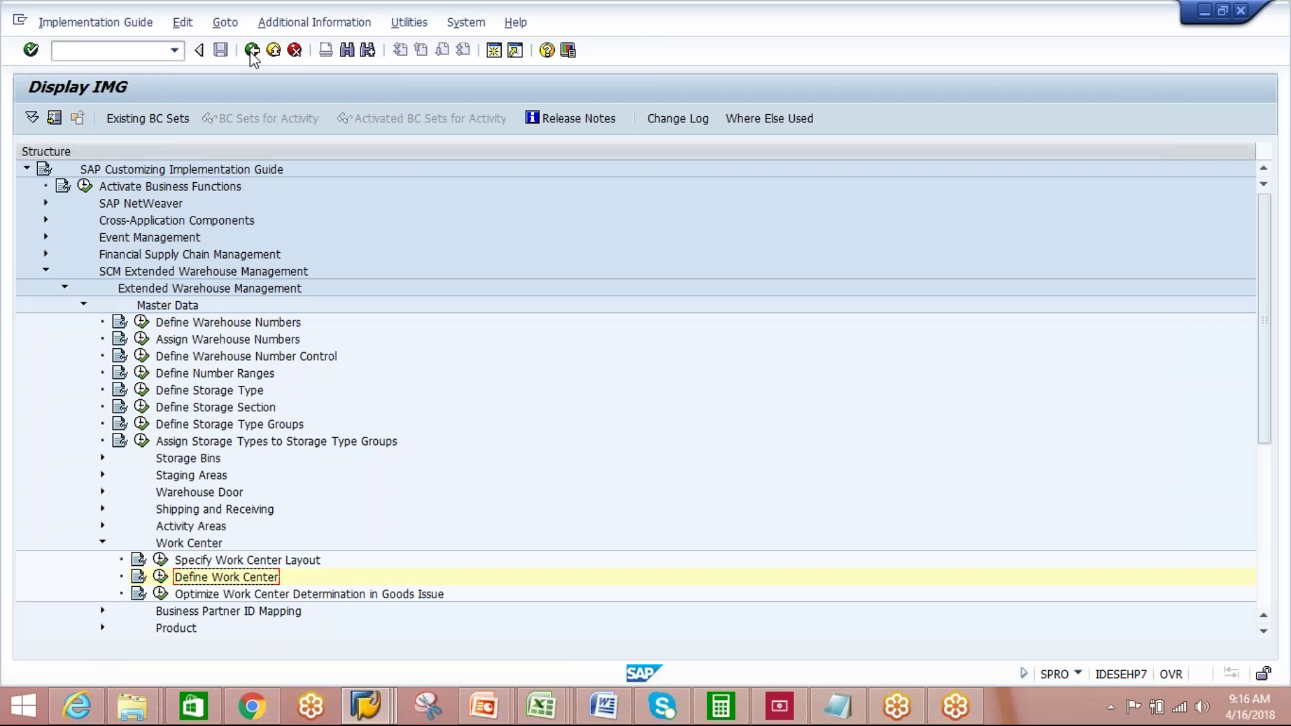
- Open Specify Work Center Layout and filter its entries by contents to warehouse number AIPL
left_click(160, 559)
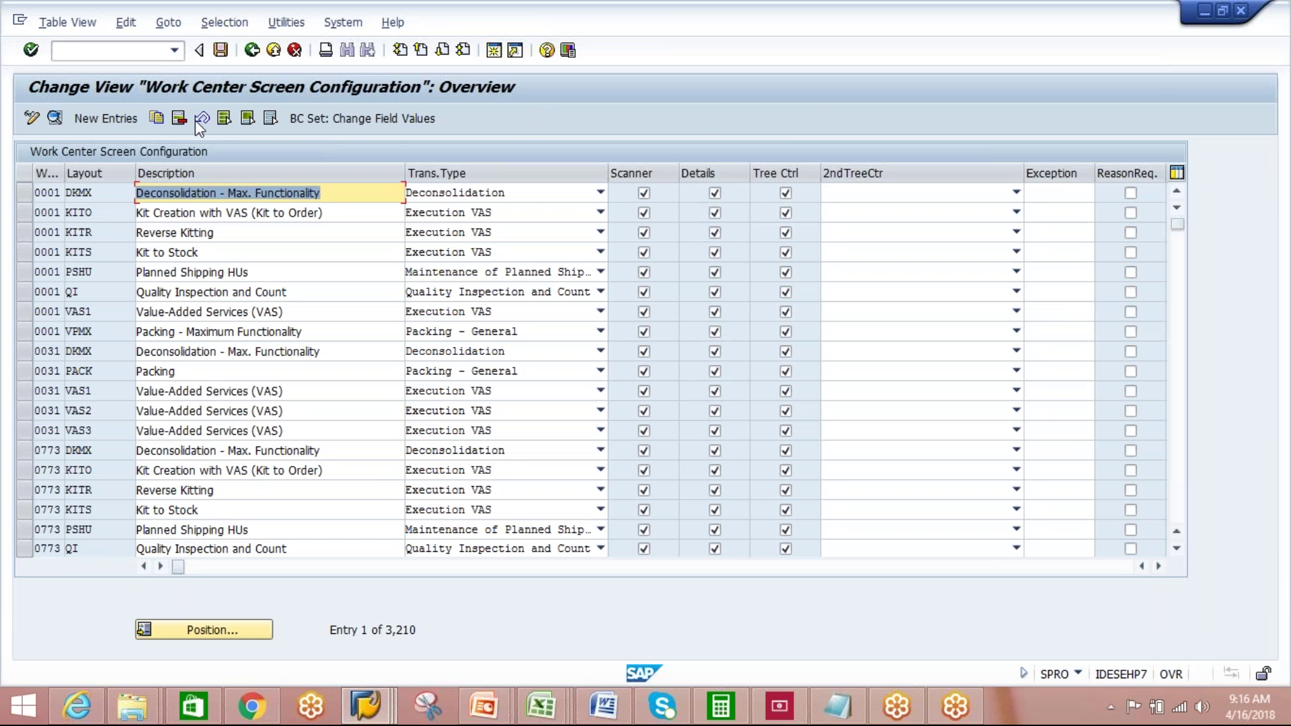
left_click(225, 22)
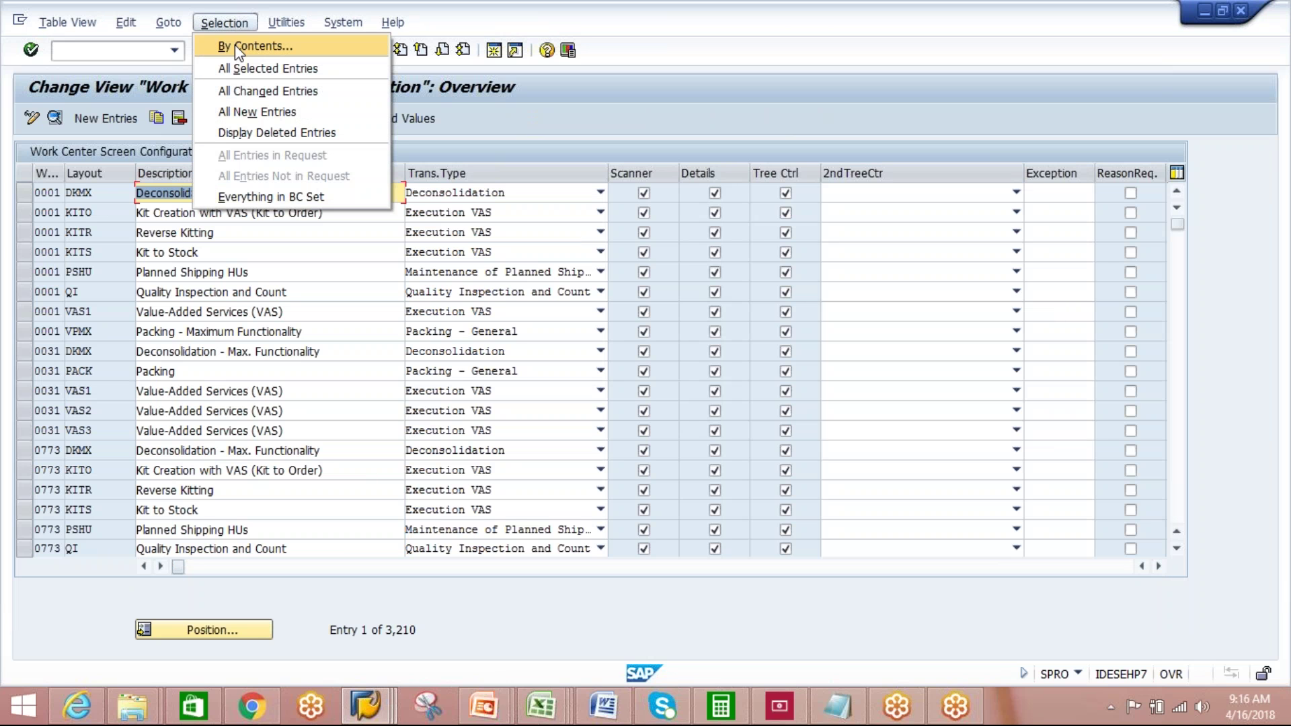
left_click(235, 45)
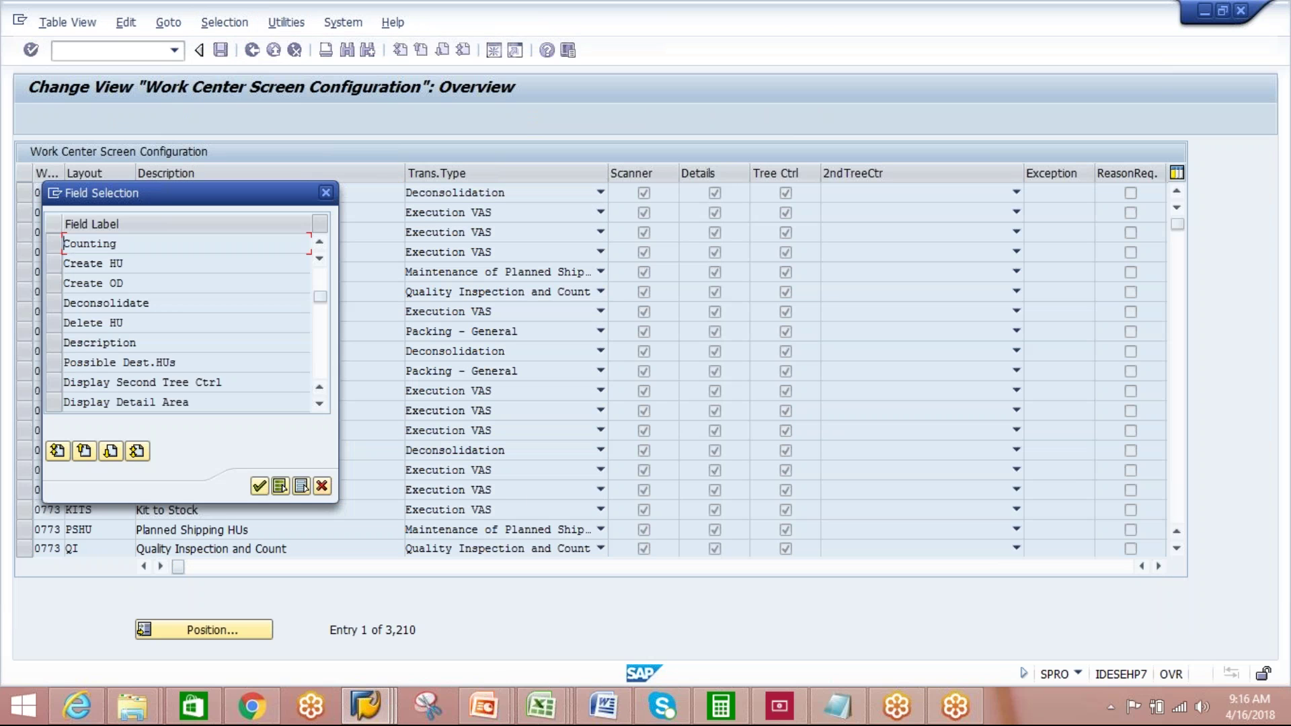
left_click(319, 408)
left_click(319, 409)
left_click(319, 409)
left_click(319, 409)
left_click(319, 408)
scroll(319, 376, "down", 2)
scroll(188, 323, "down", 5)
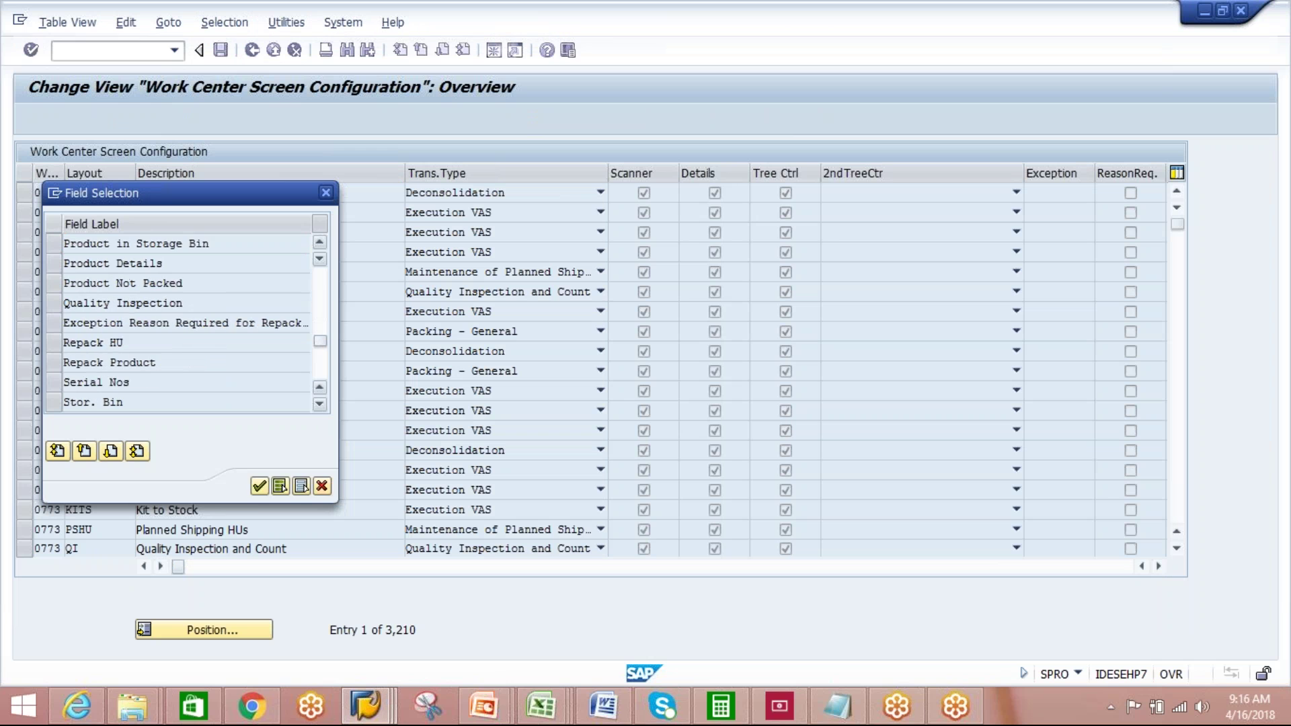
left_click(317, 380)
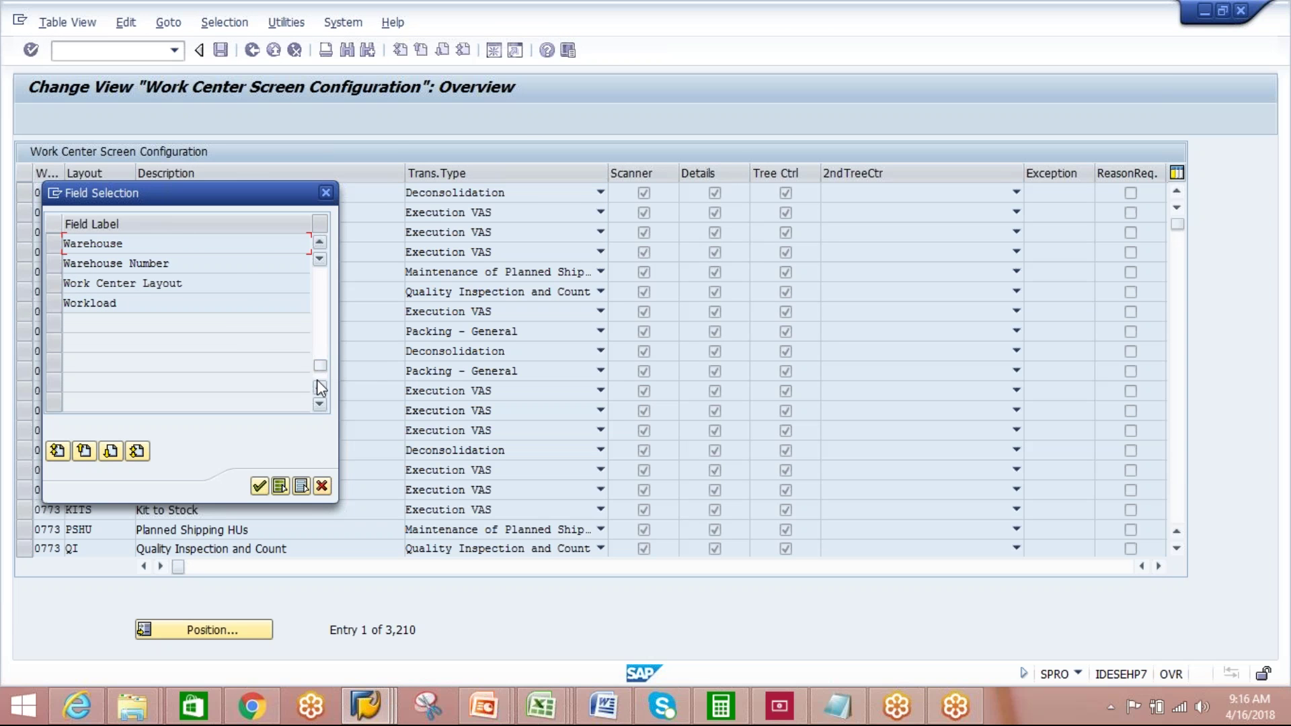
left_click(53, 263)
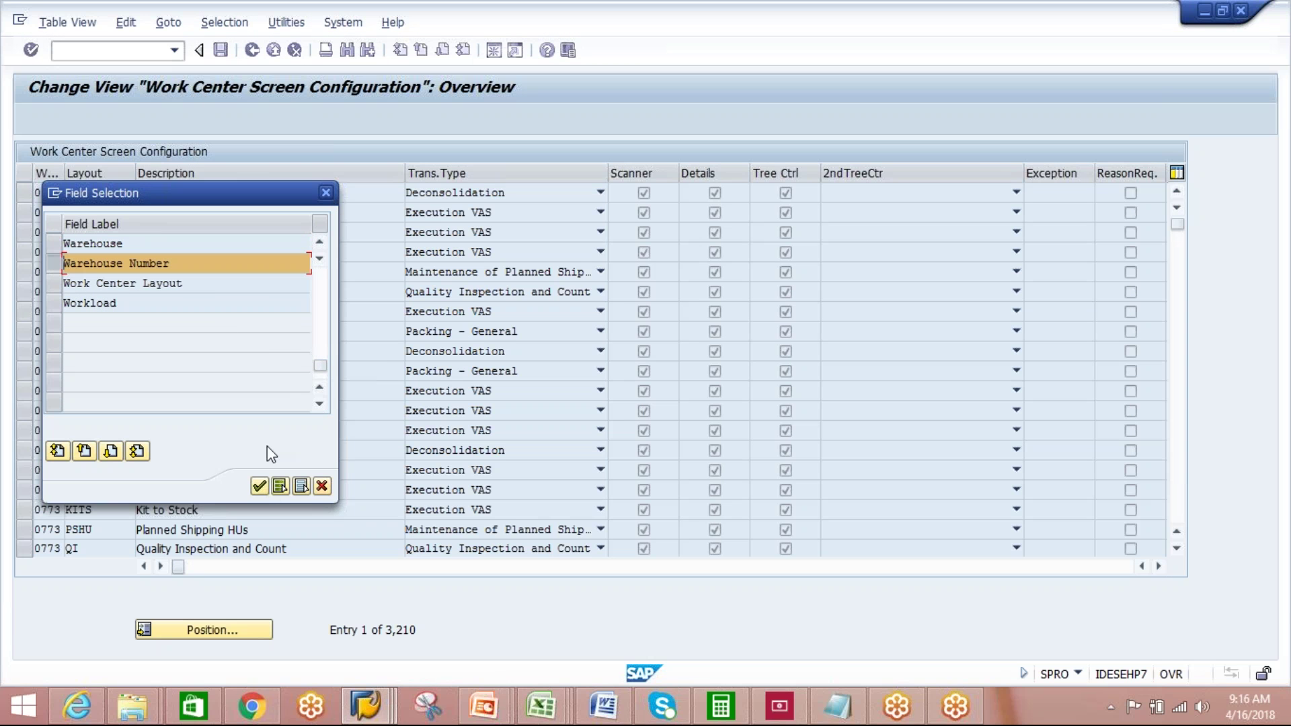
left_click(259, 485)
left_click(350, 245)
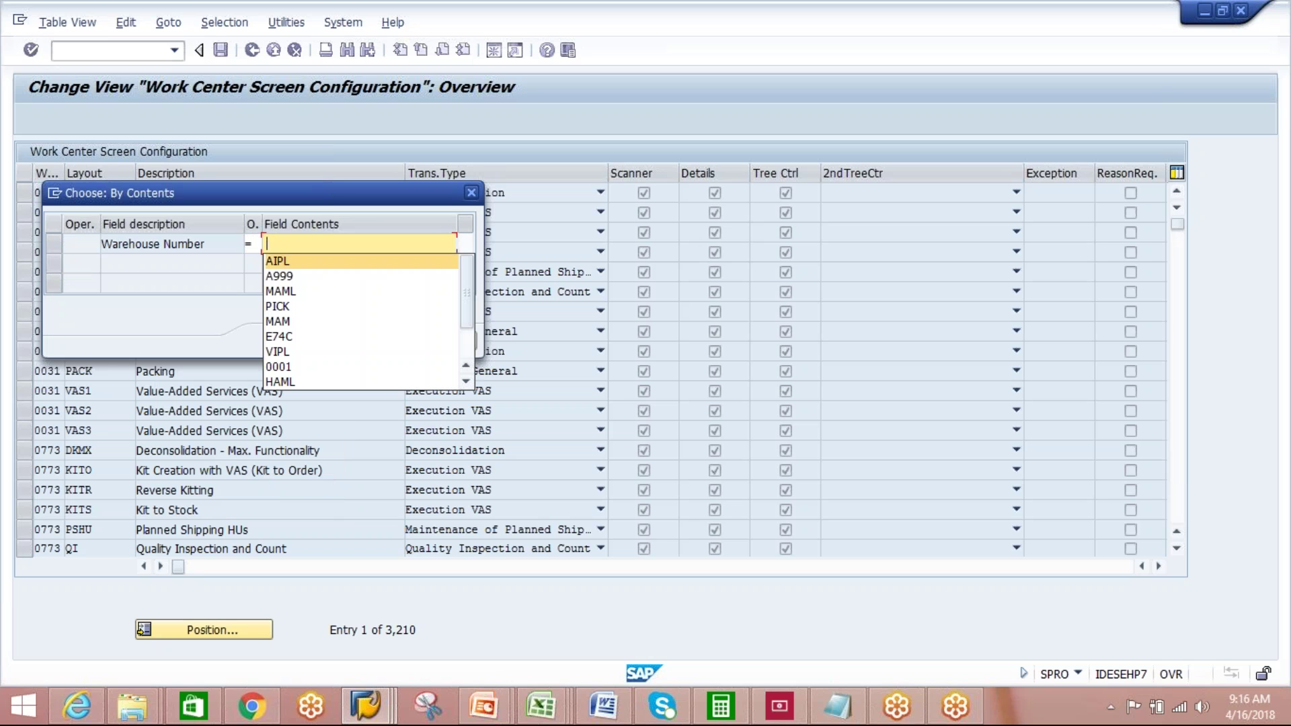
left_click(350, 269)
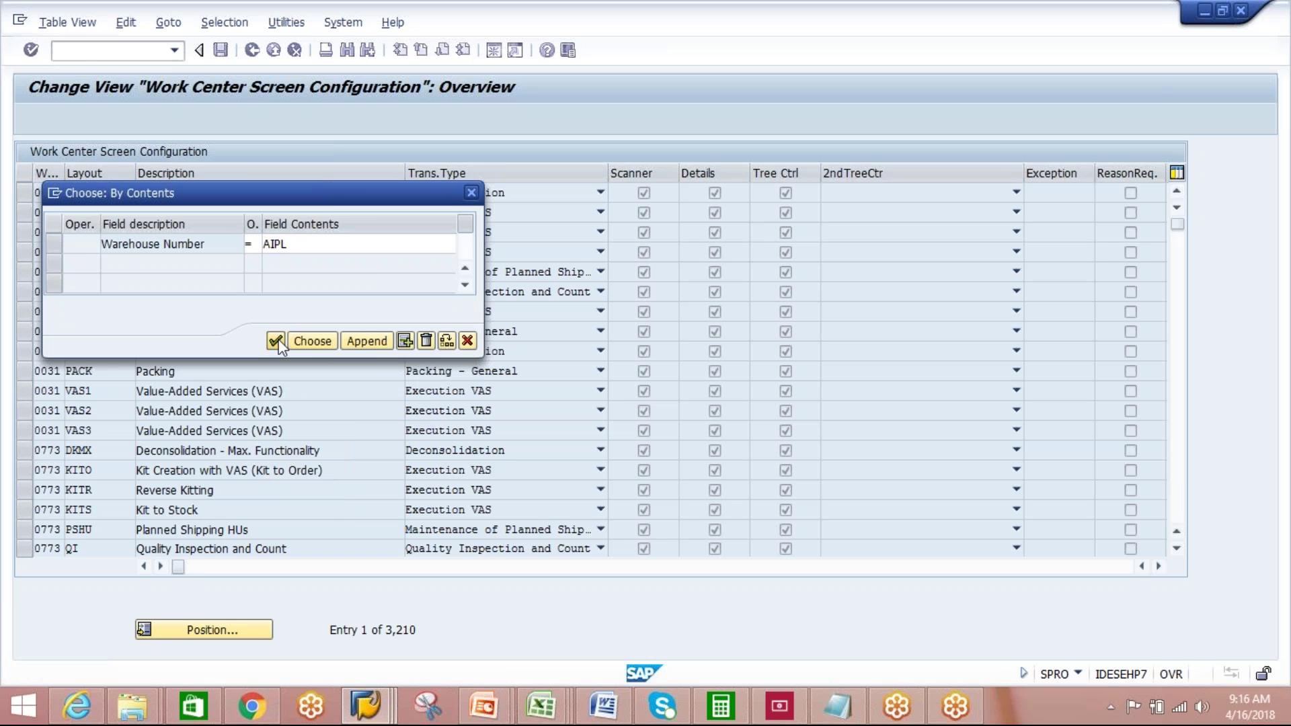
key("Return")
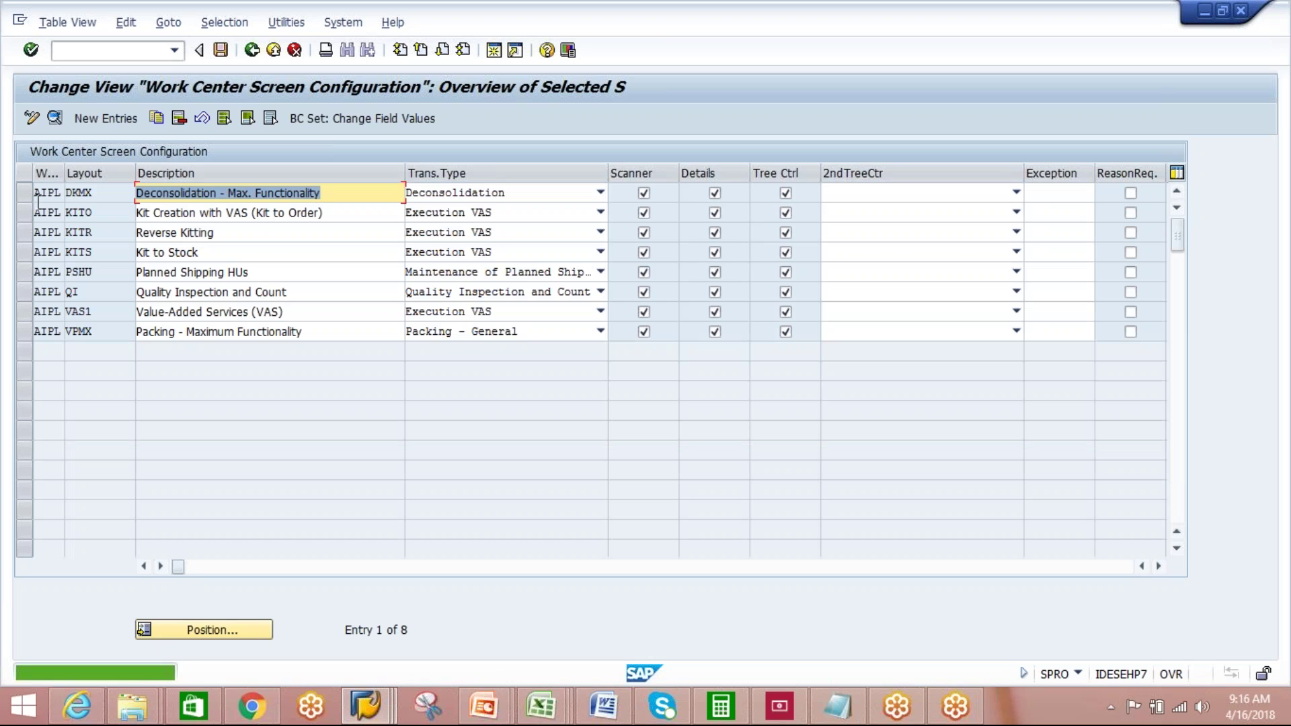
- Enable Change Kit in the details of AIPL layout KITS, save it to the customizing request and return to the IMG
left_click(25, 247)
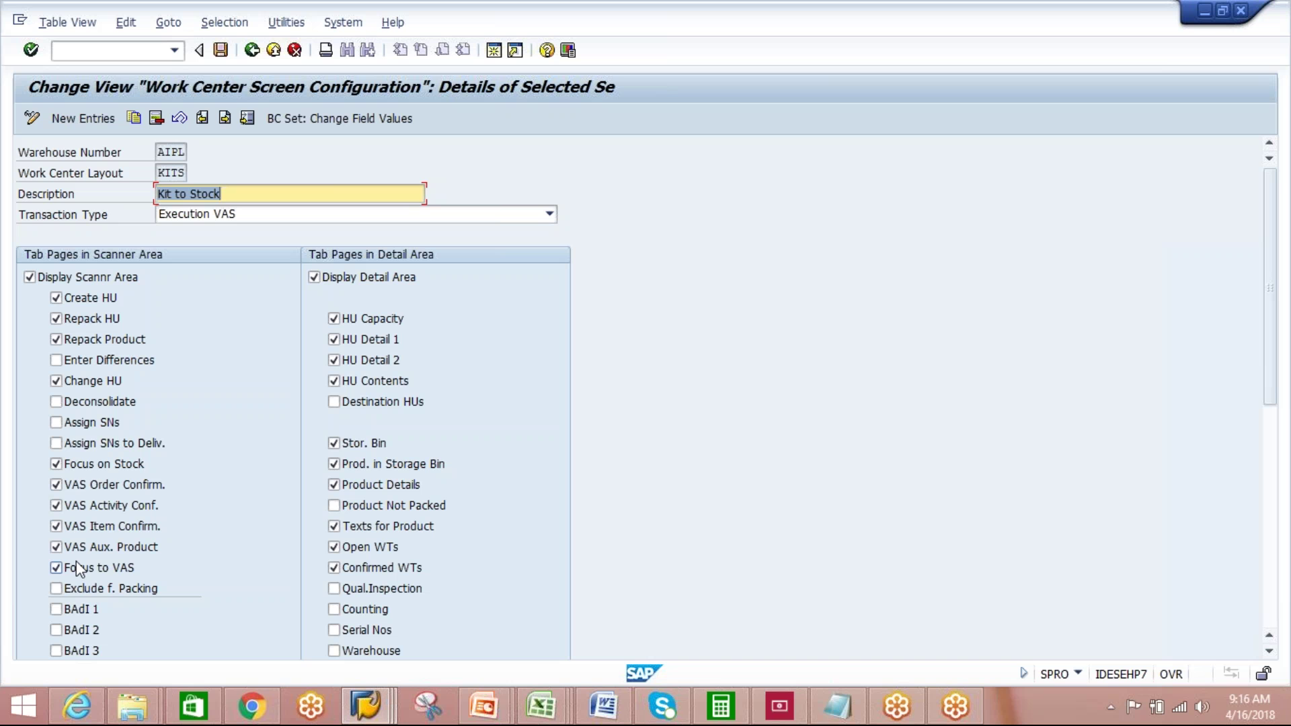
left_click_drag(1270, 331, 1282, 490)
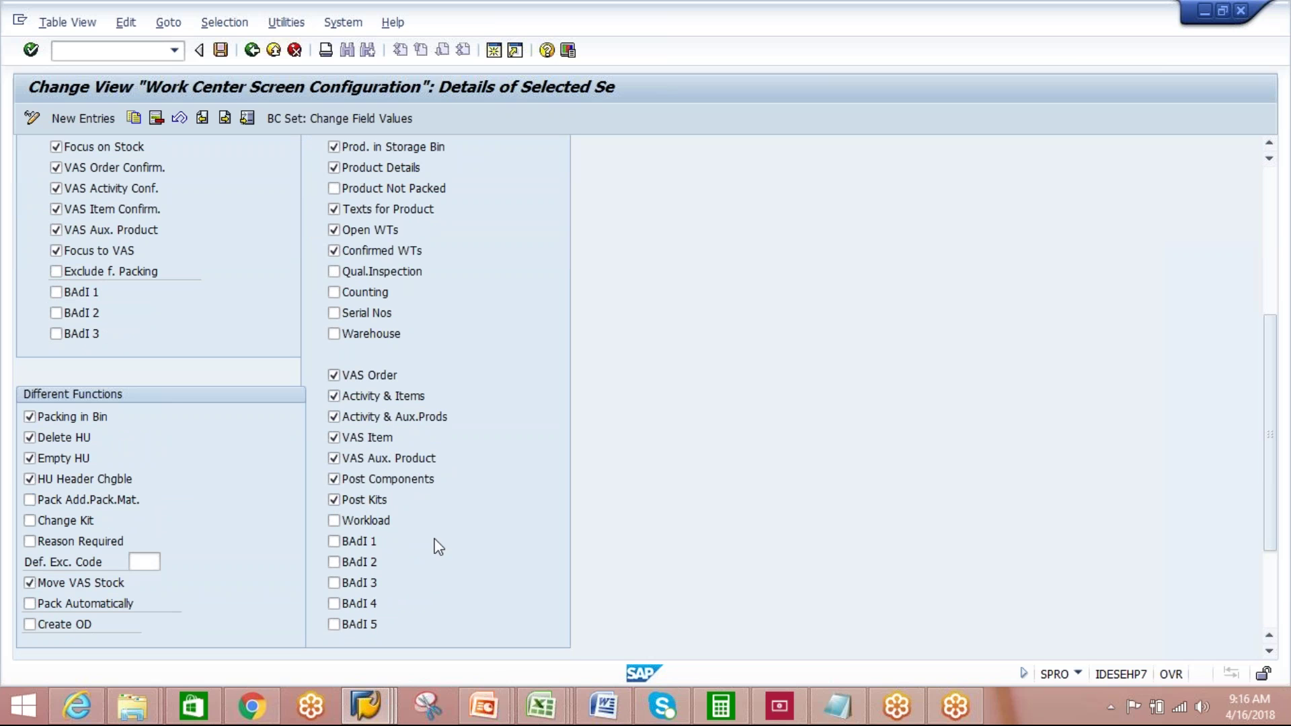
left_click(31, 523)
left_click_drag(1262, 443, 1264, 516)
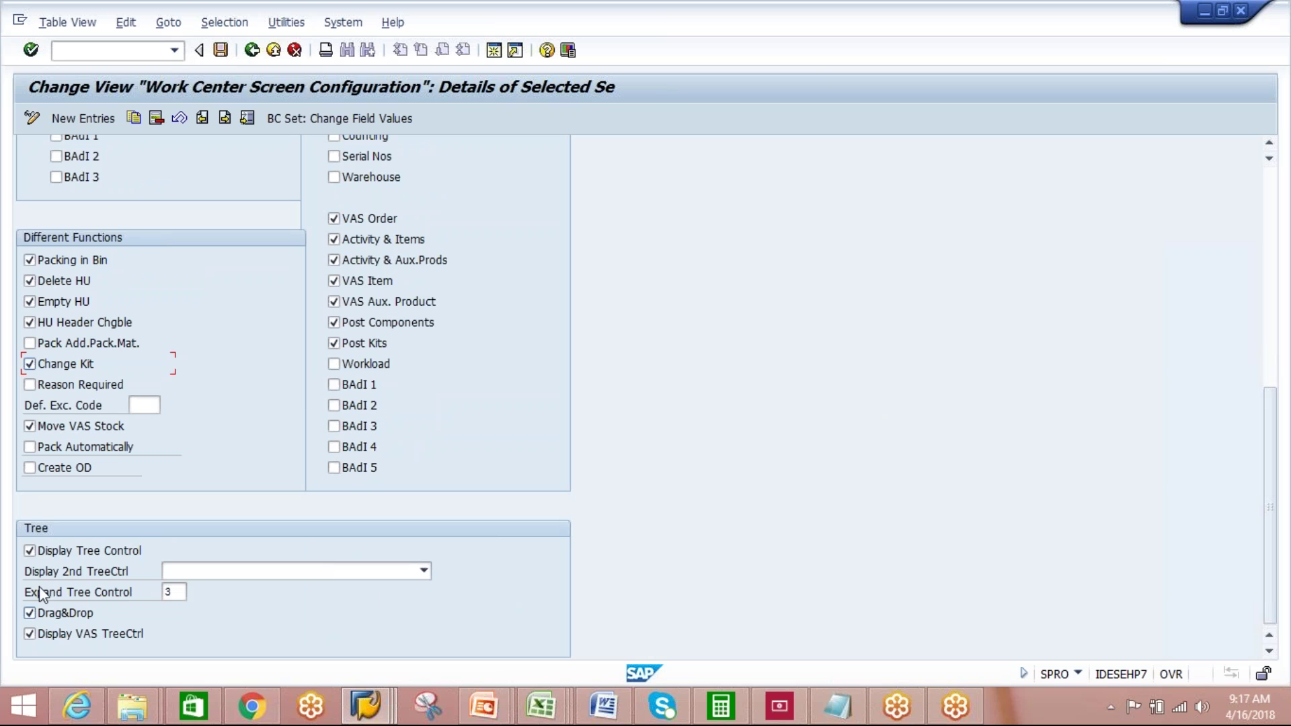
left_click(220, 51)
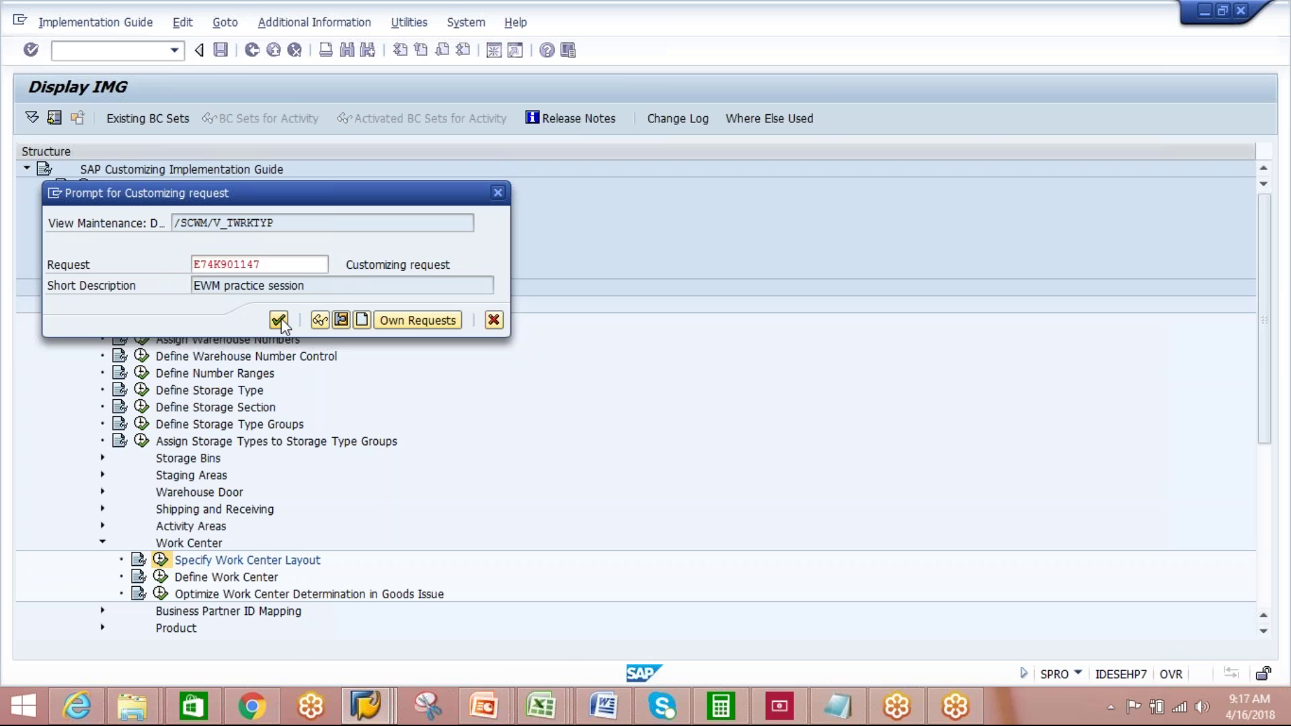
left_click(279, 320)
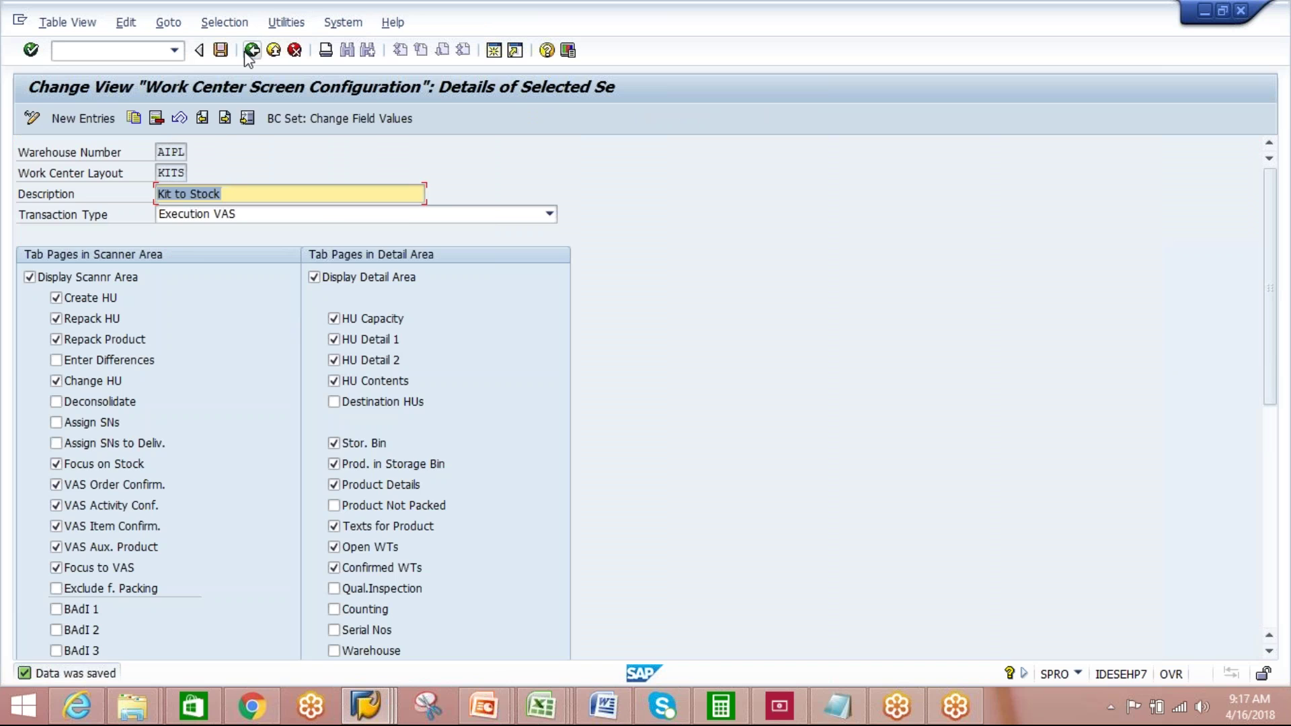
left_click(249, 52)
left_click(251, 51)
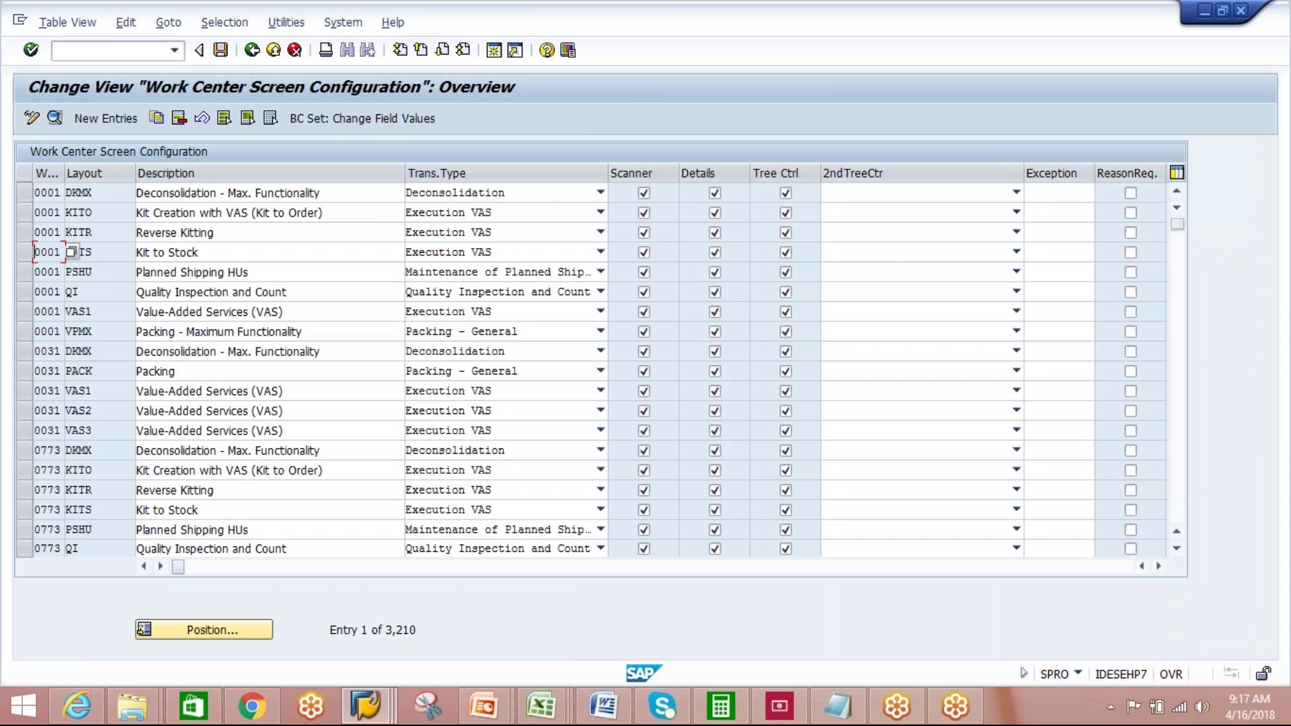
left_click(251, 51)
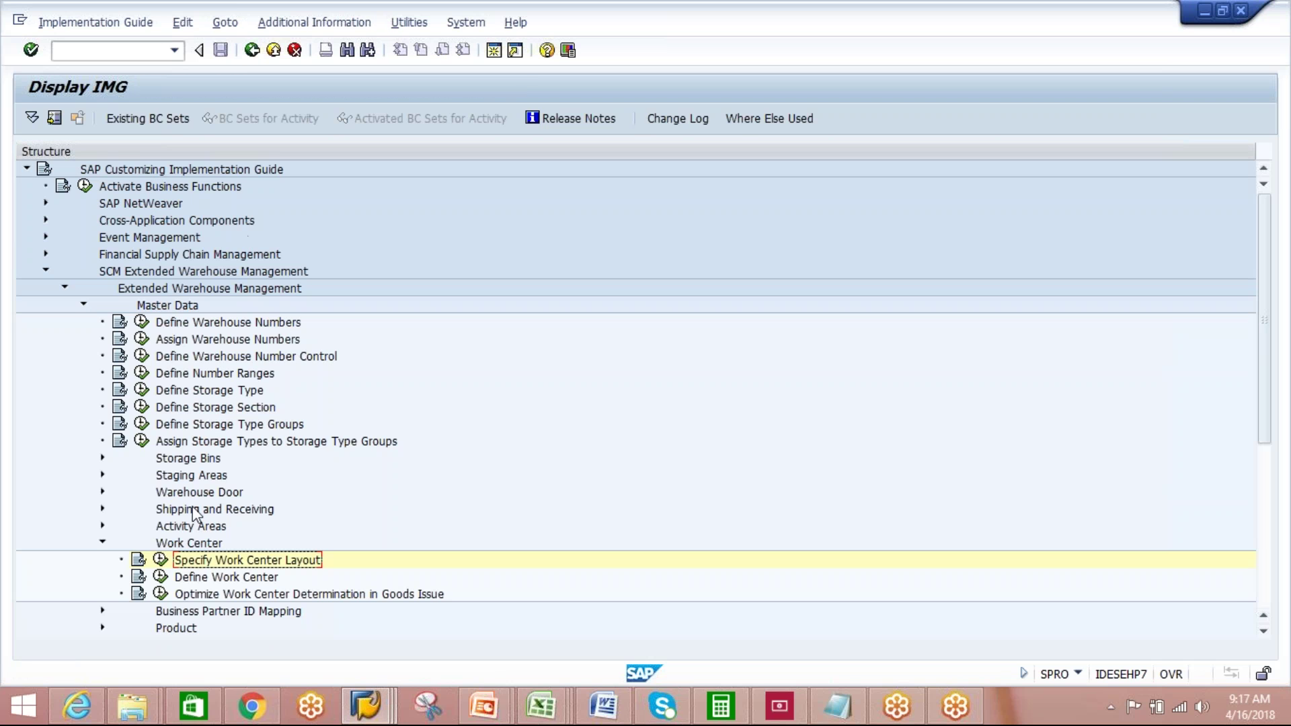
- Open Define Process-Oriented Storage Control from the Warehouse Task settings under Cross-Process Settings in the IMG
left_click(102, 542)
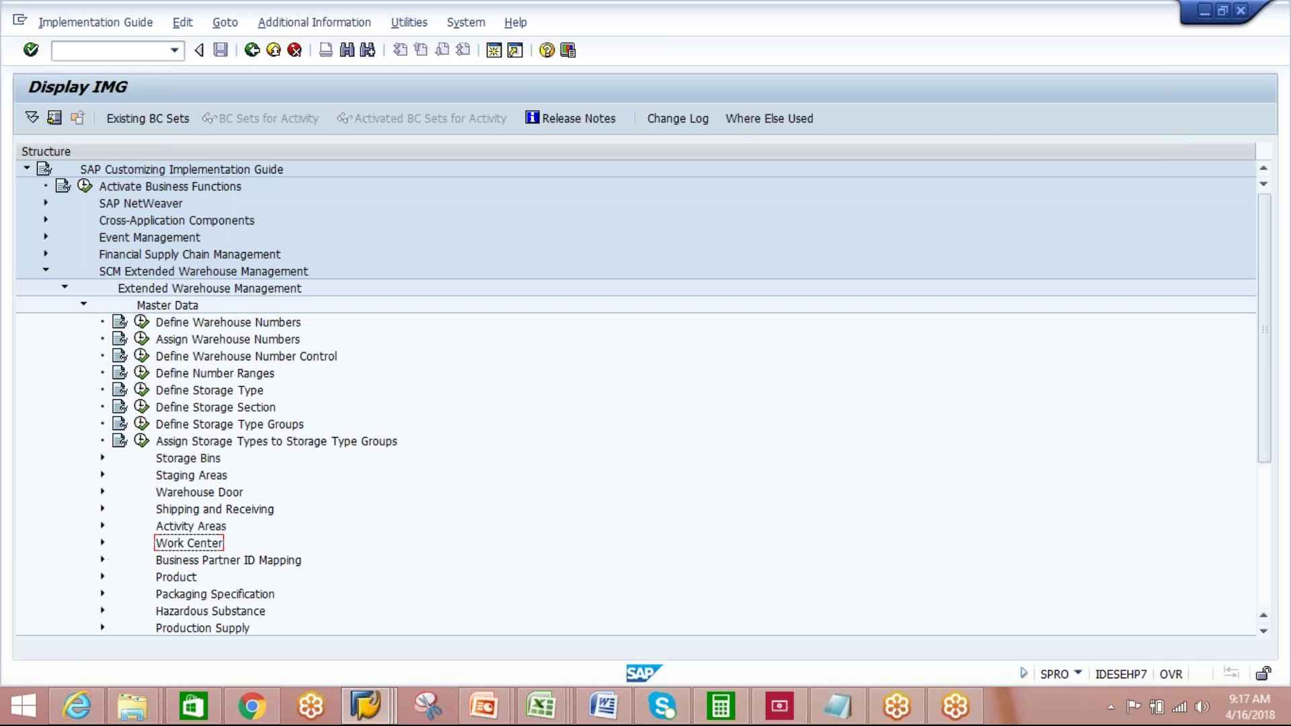
left_click(84, 306)
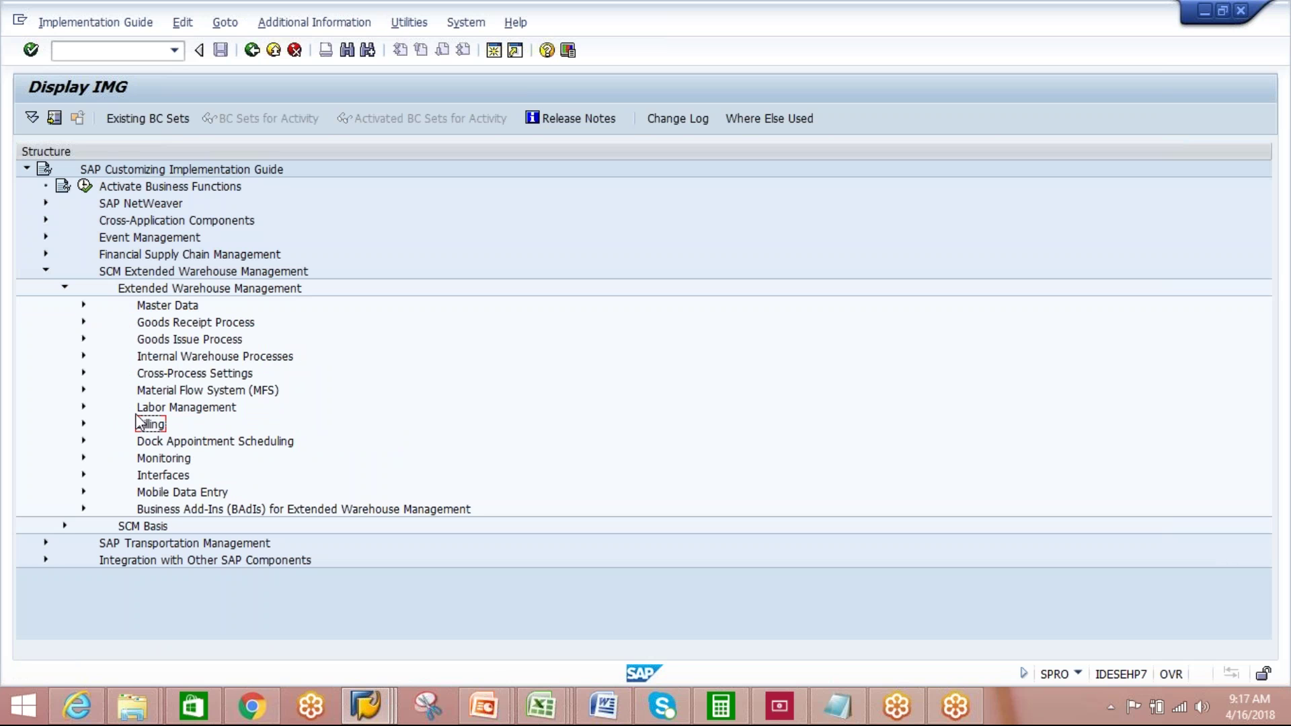
left_click(82, 373)
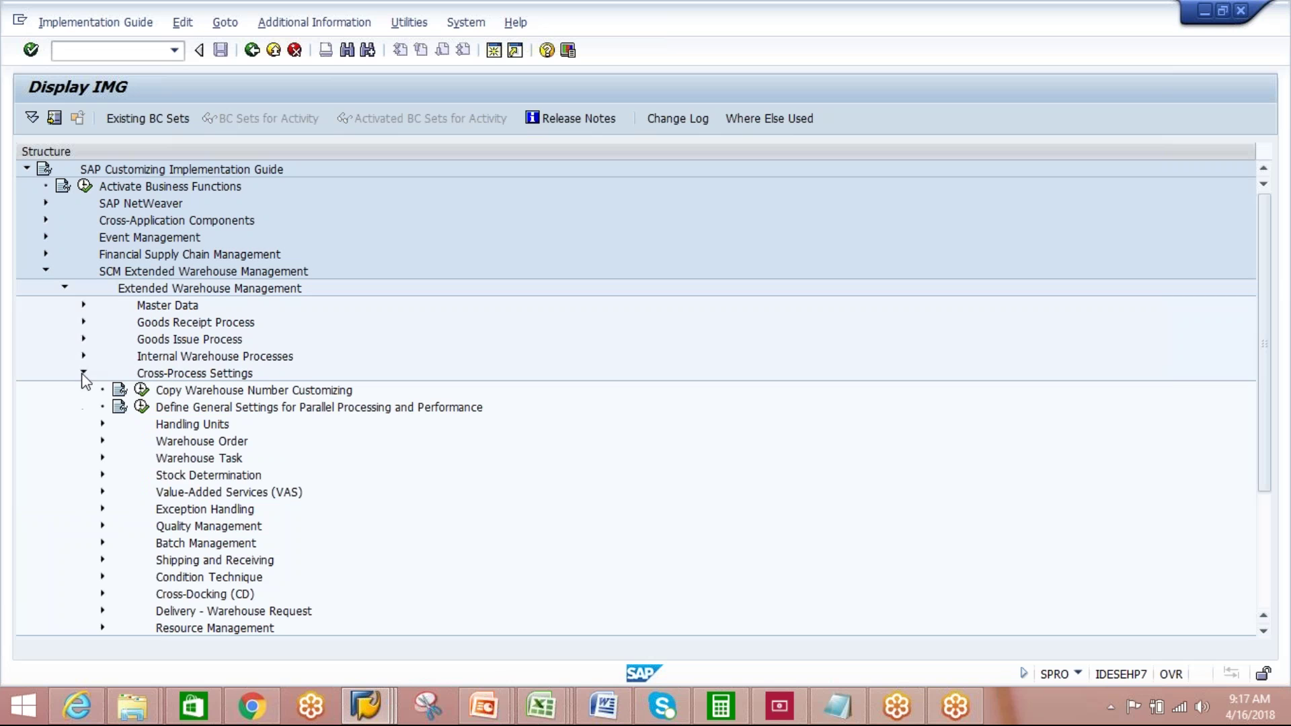
left_click(178, 464)
left_click(102, 458)
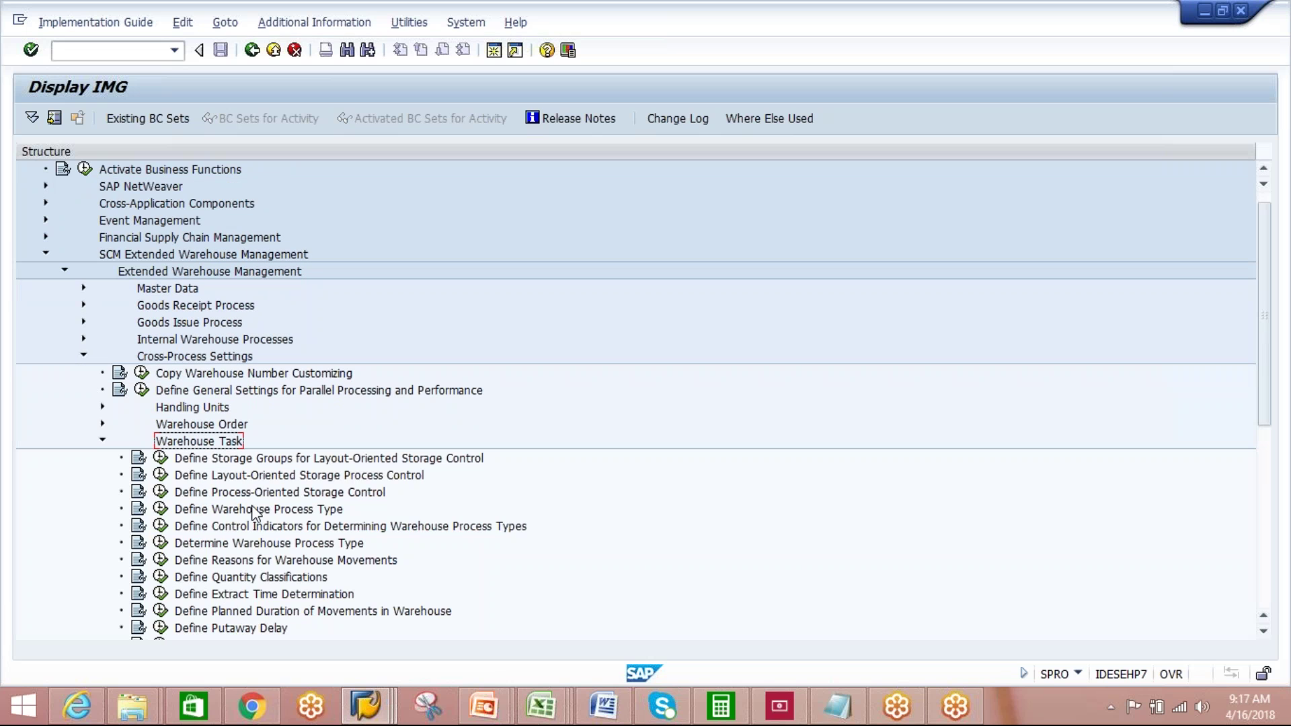
left_click(285, 494)
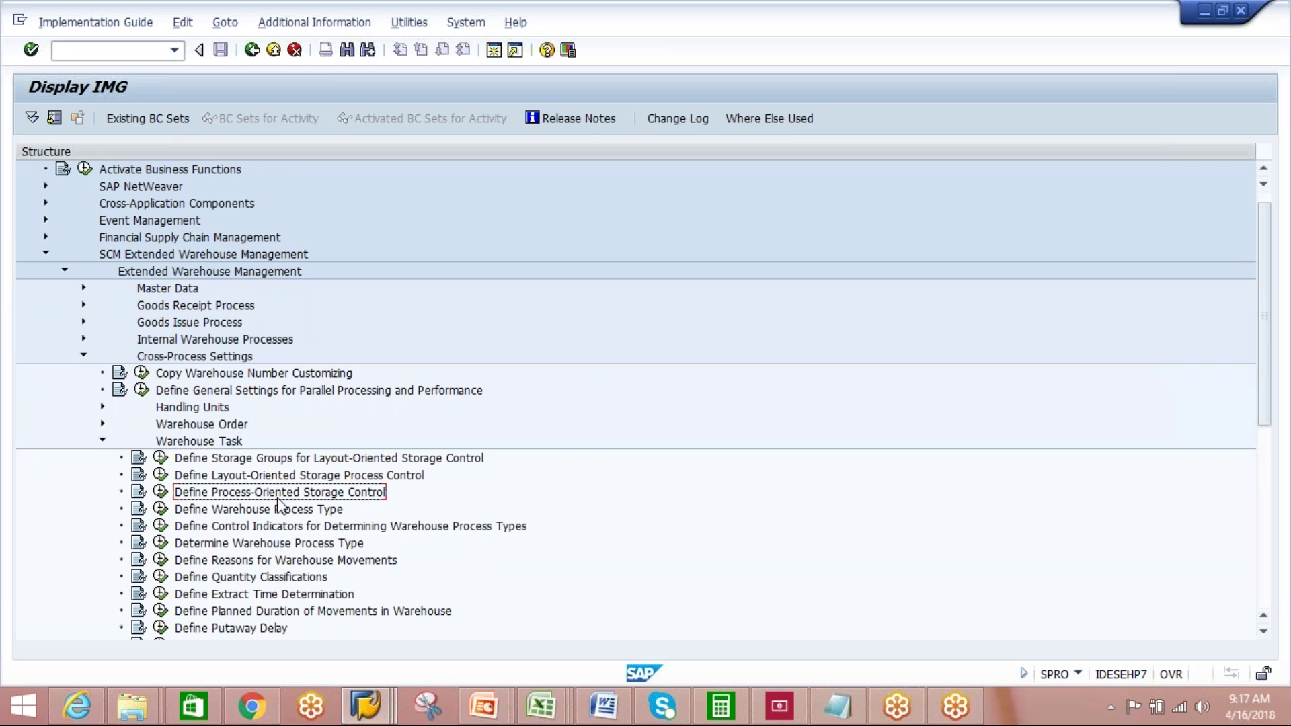
left_click(164, 495)
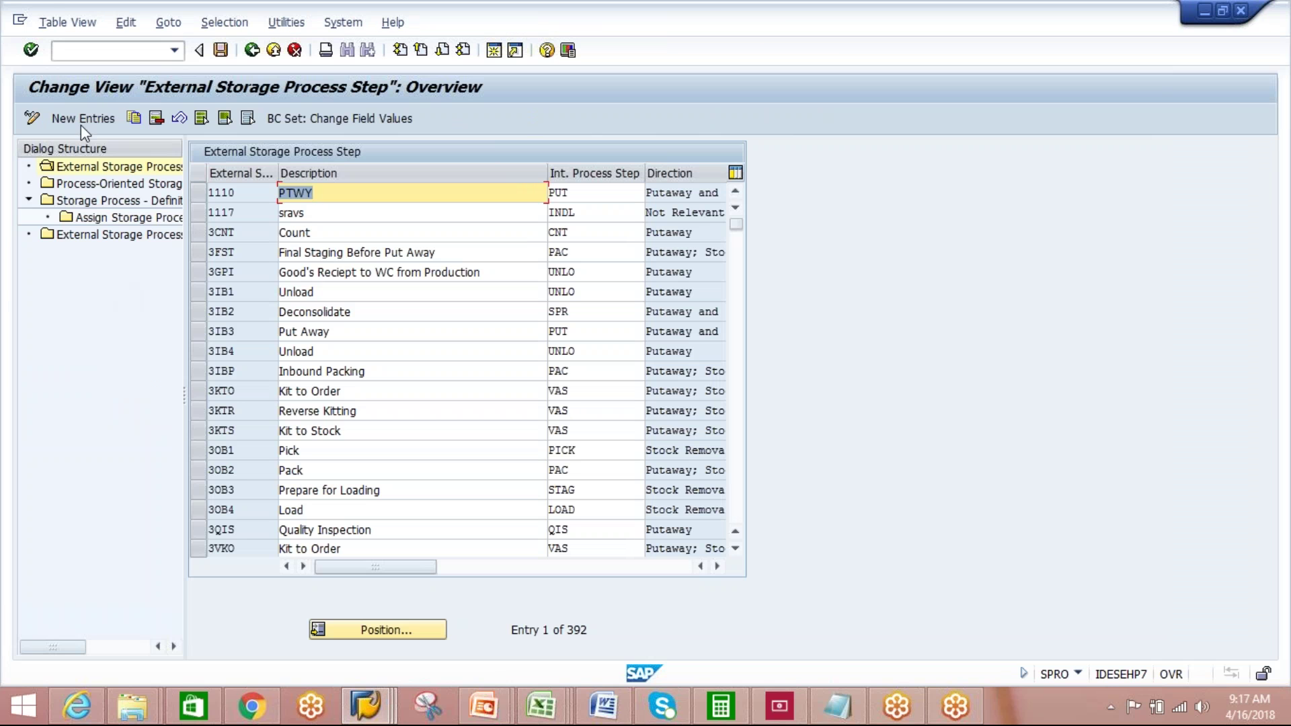
- Add a new external storage process step AKTS with the description AIPL-KTS
left_click(82, 121)
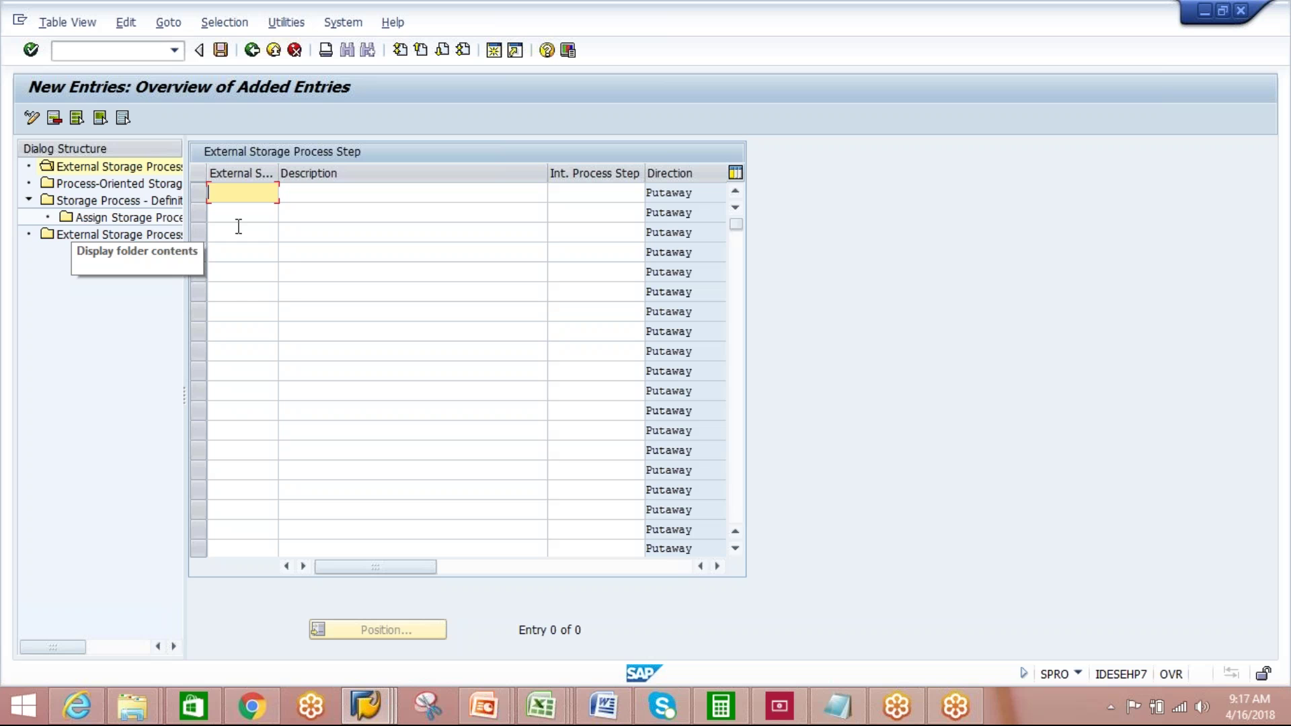
type("AKTS")
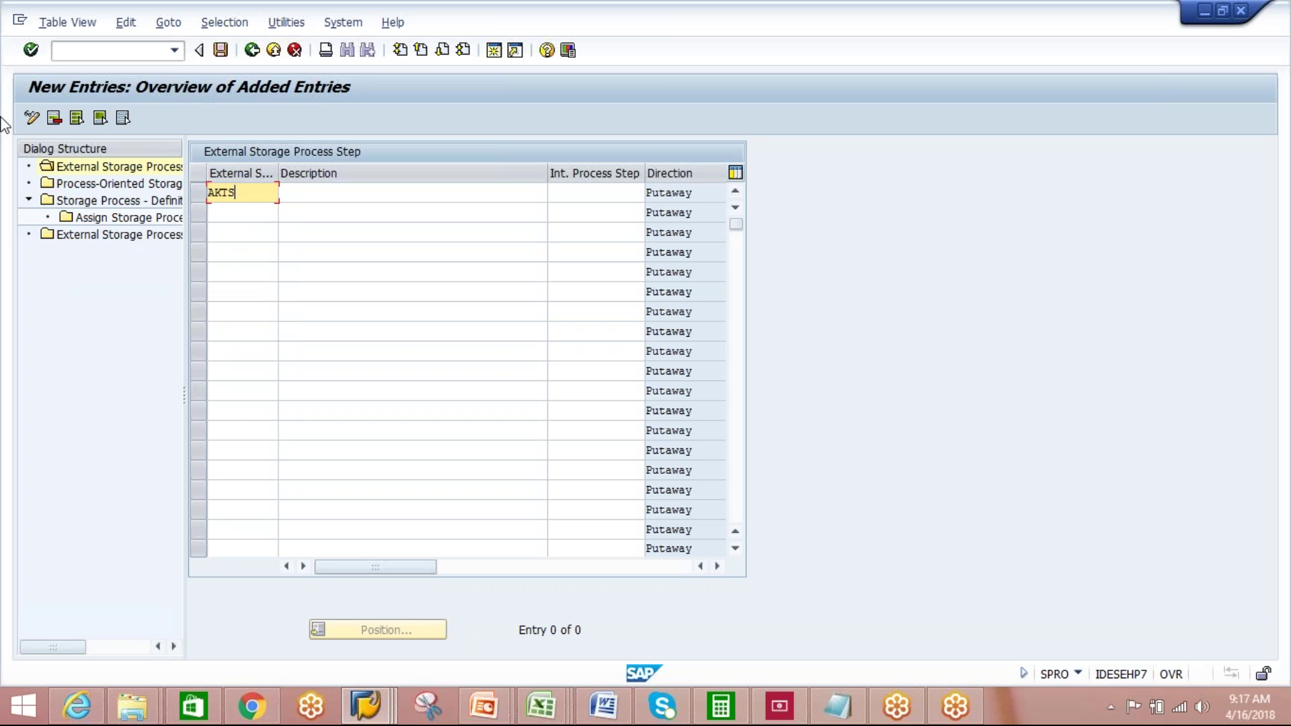
left_click(386, 196)
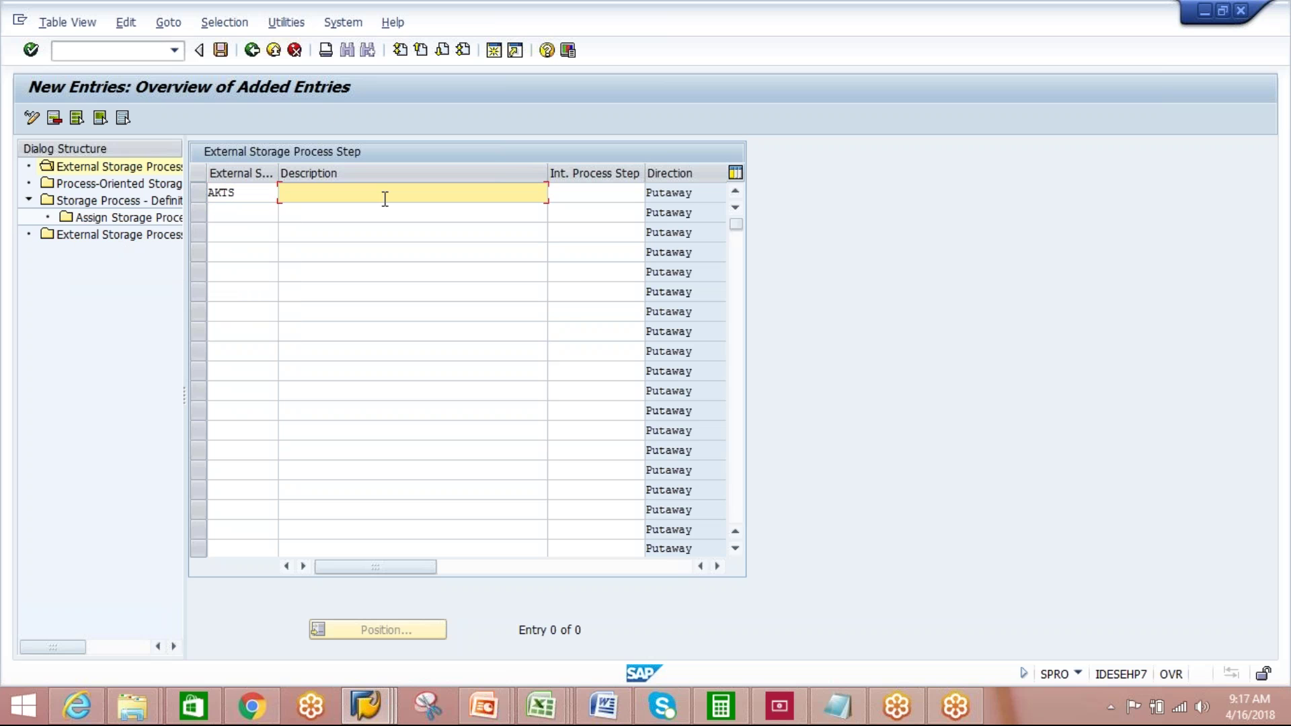
type("AIPL-")
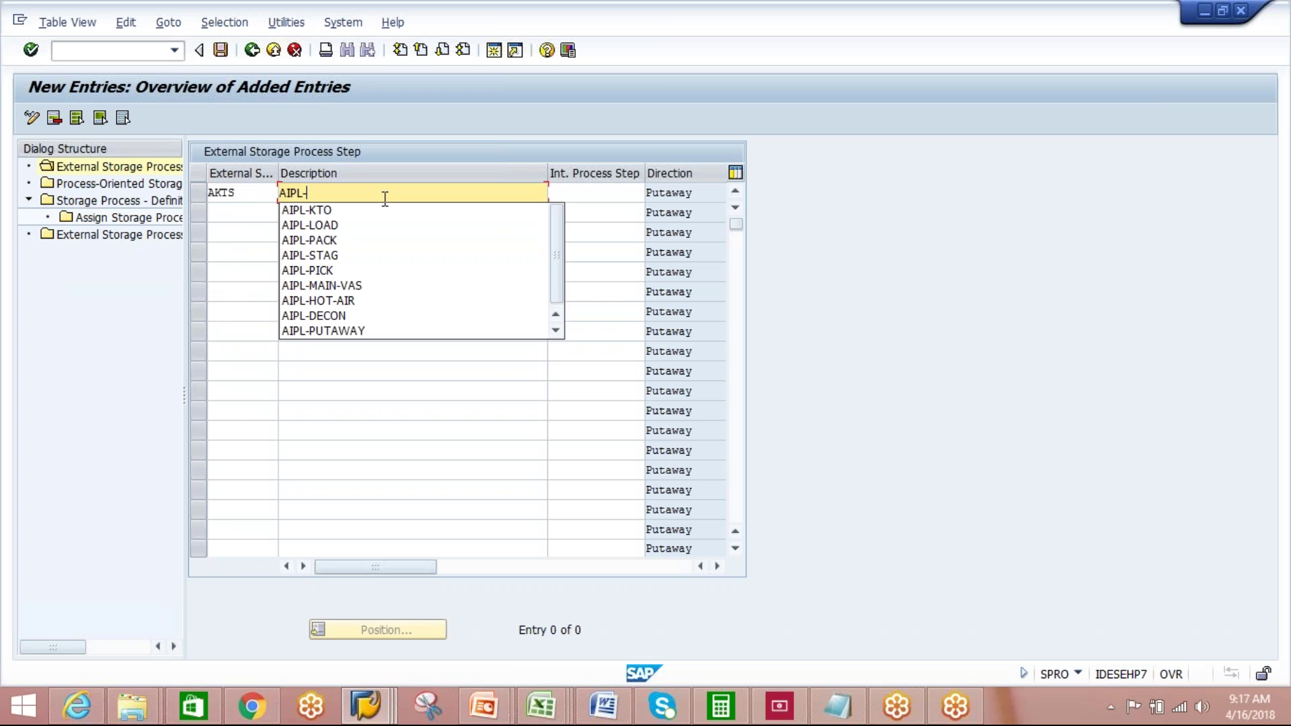
type("KT")
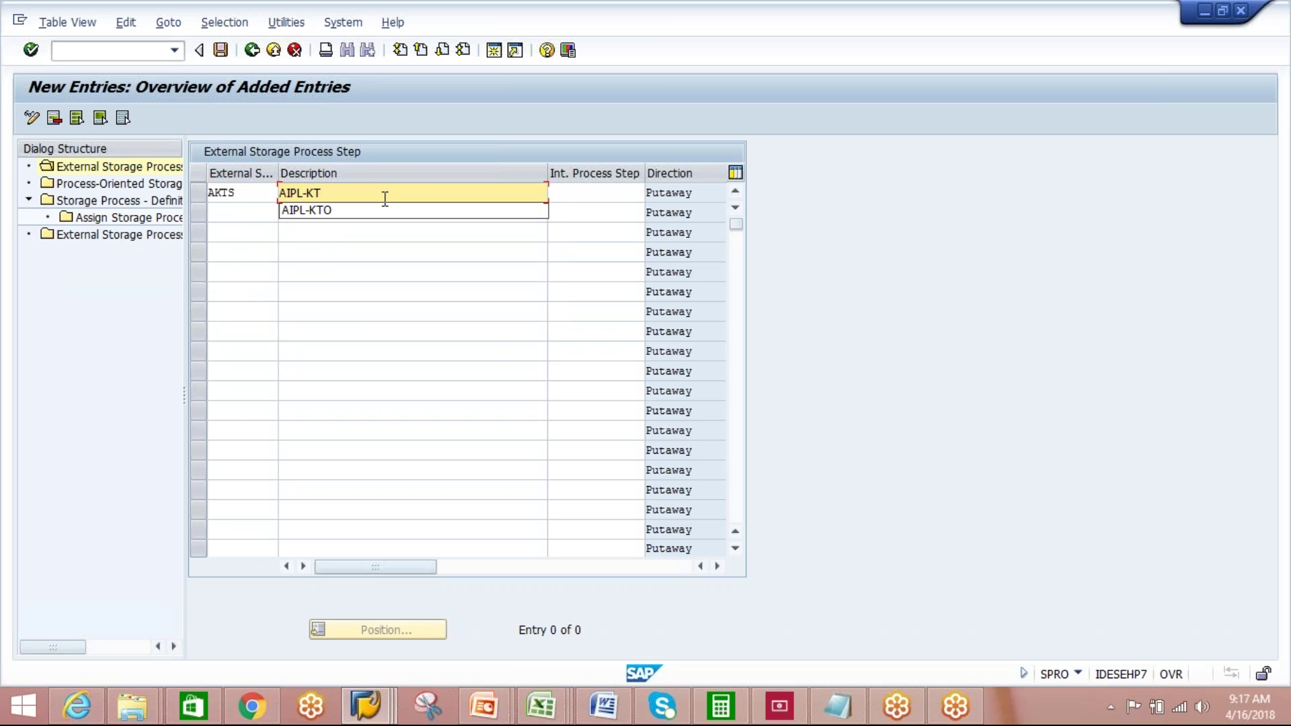
type("S")
- Assign internal process step VAS (Value-Added Service) to external step AKTS and save it to the customizing request
left_click(581, 195)
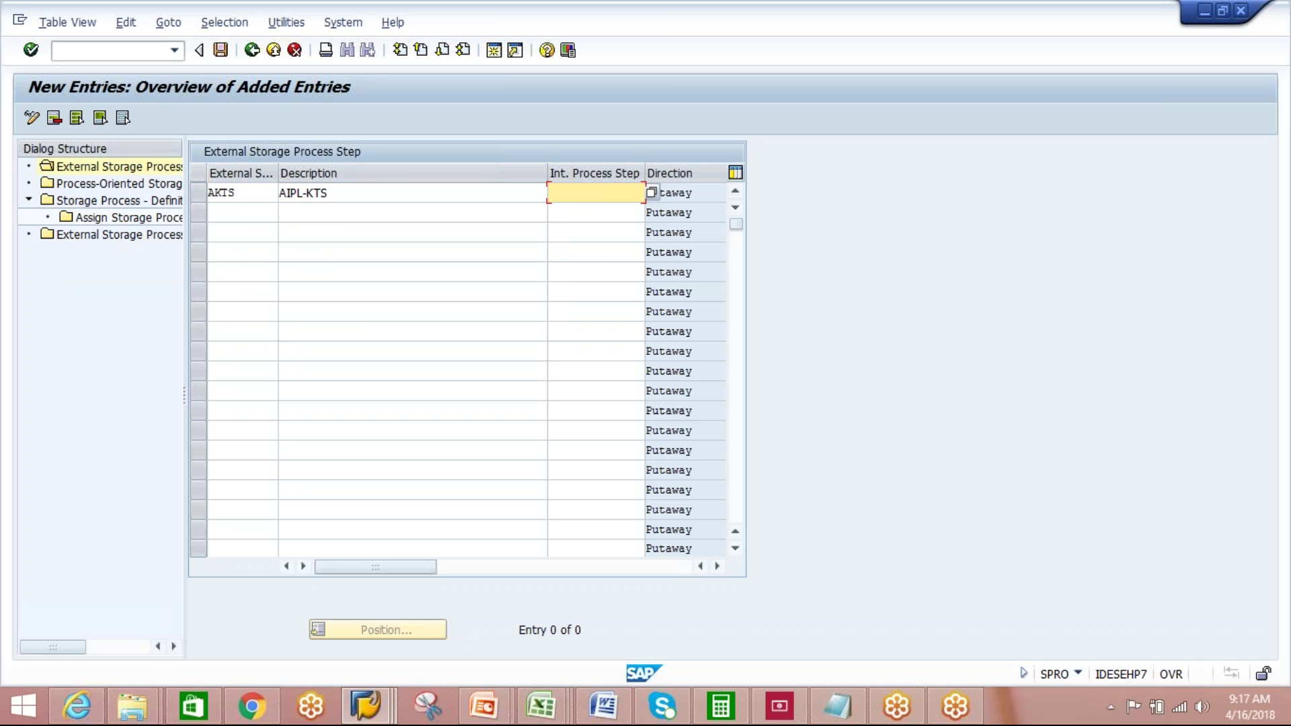
left_click(651, 196)
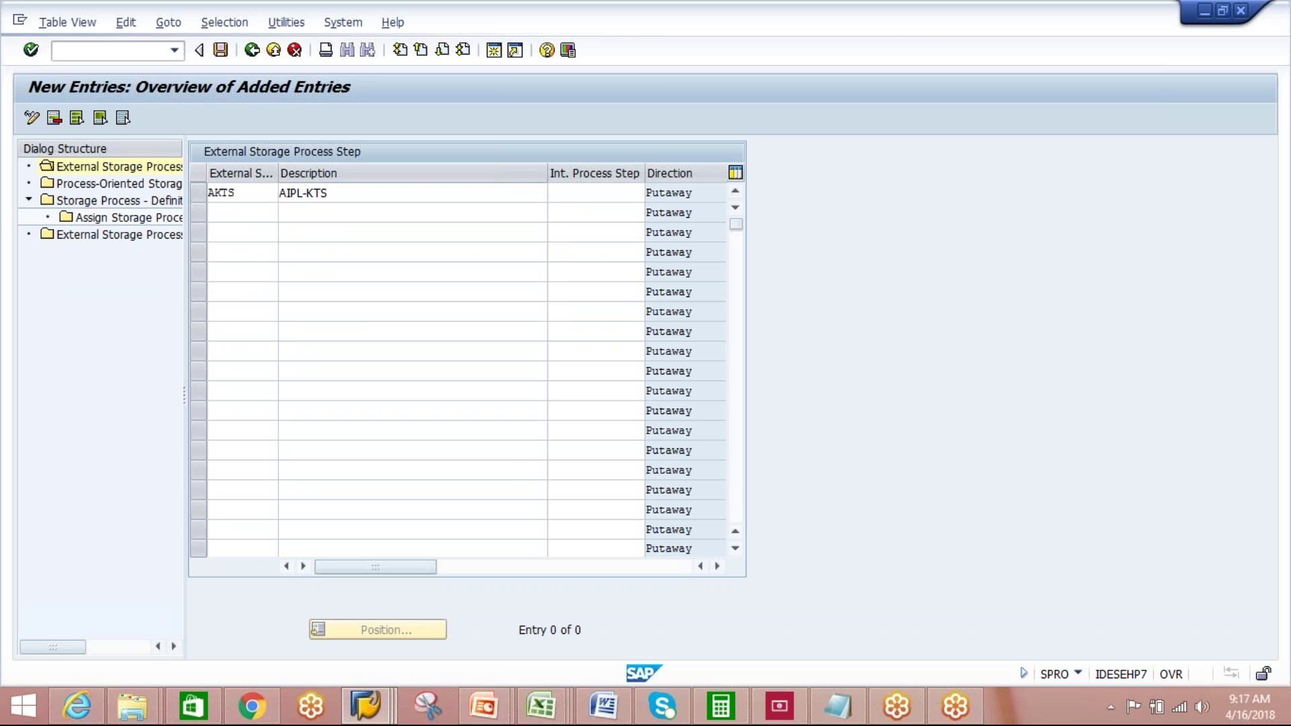
key("F4")
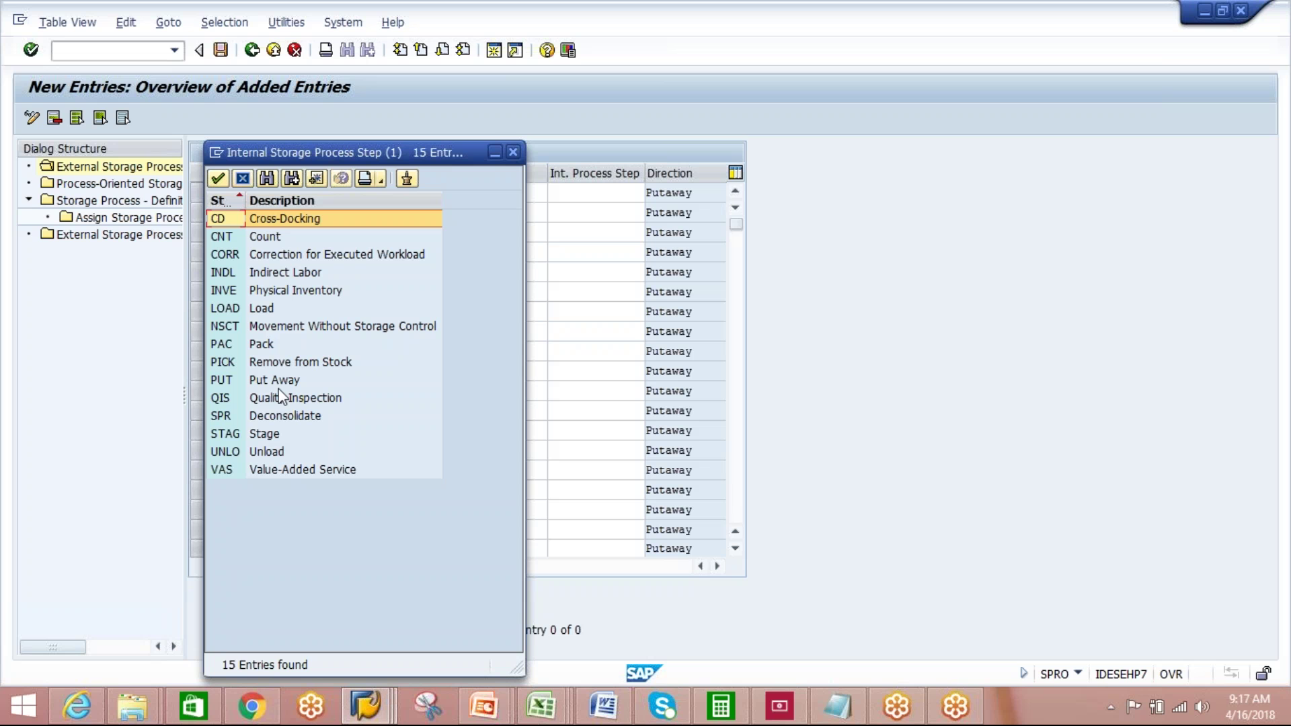
double_click(271, 470)
key("Return")
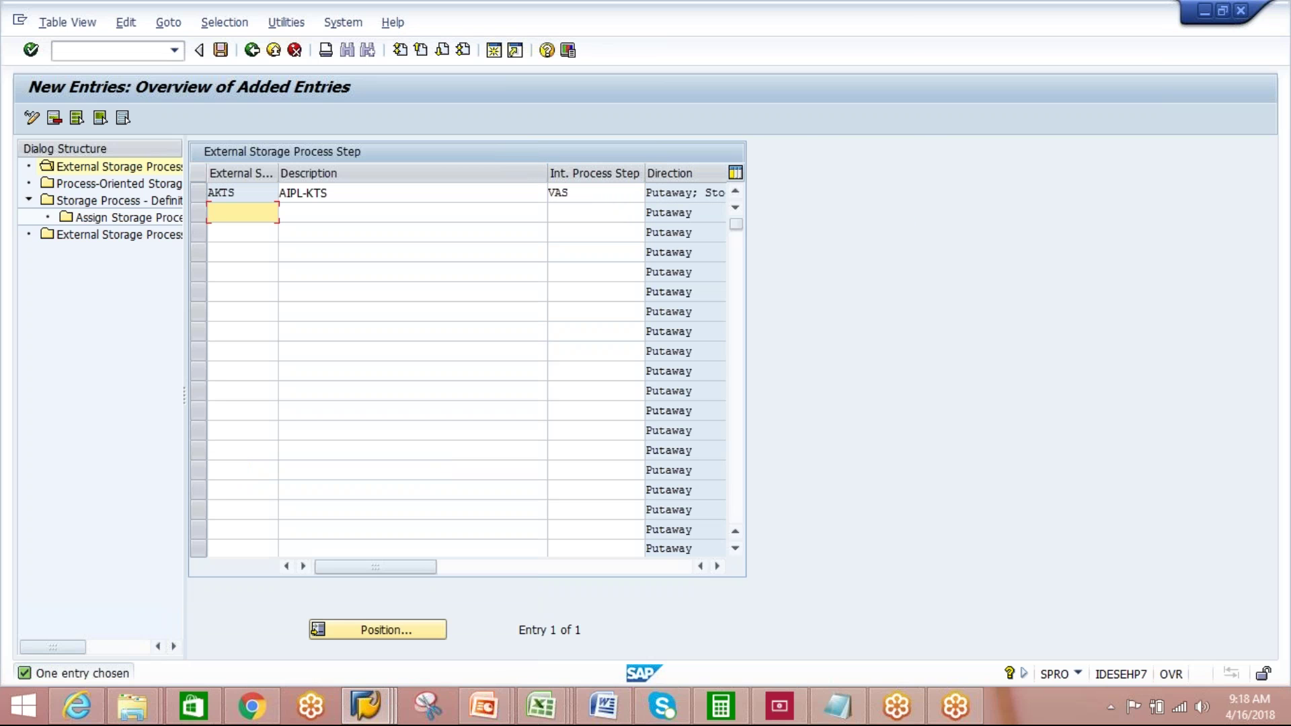
left_click(222, 50)
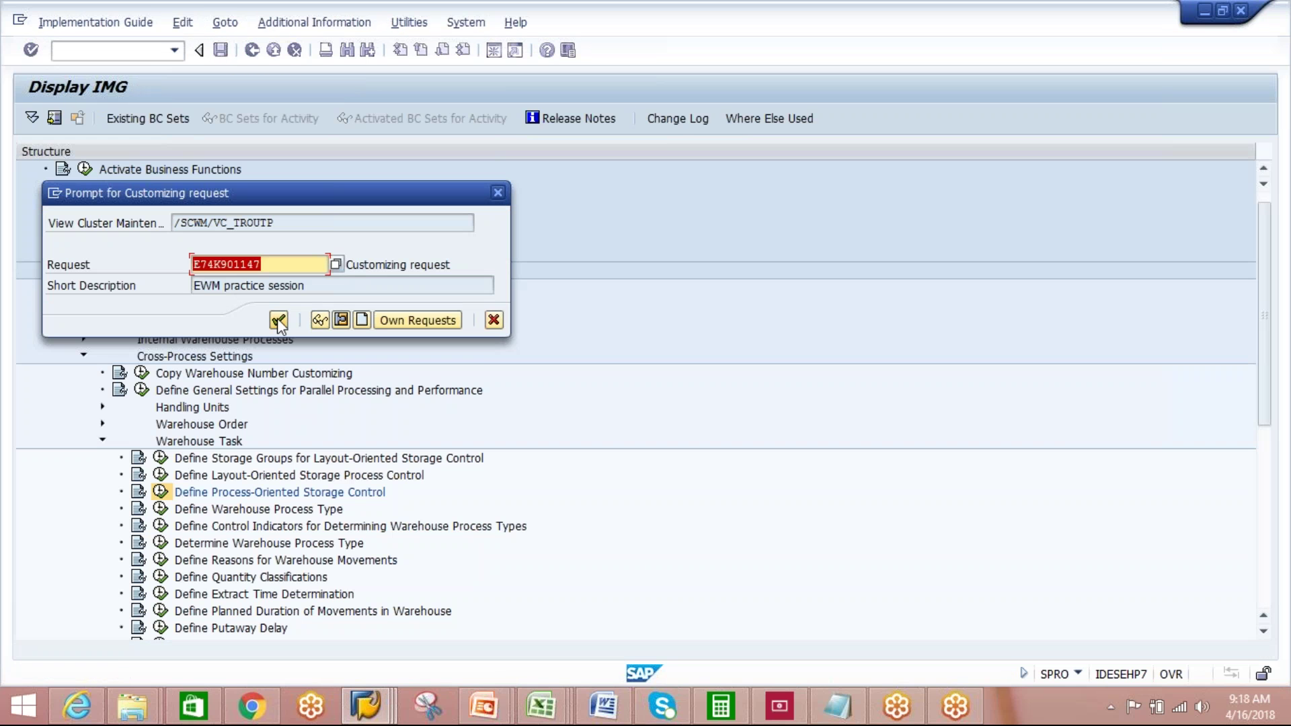
key("Return")
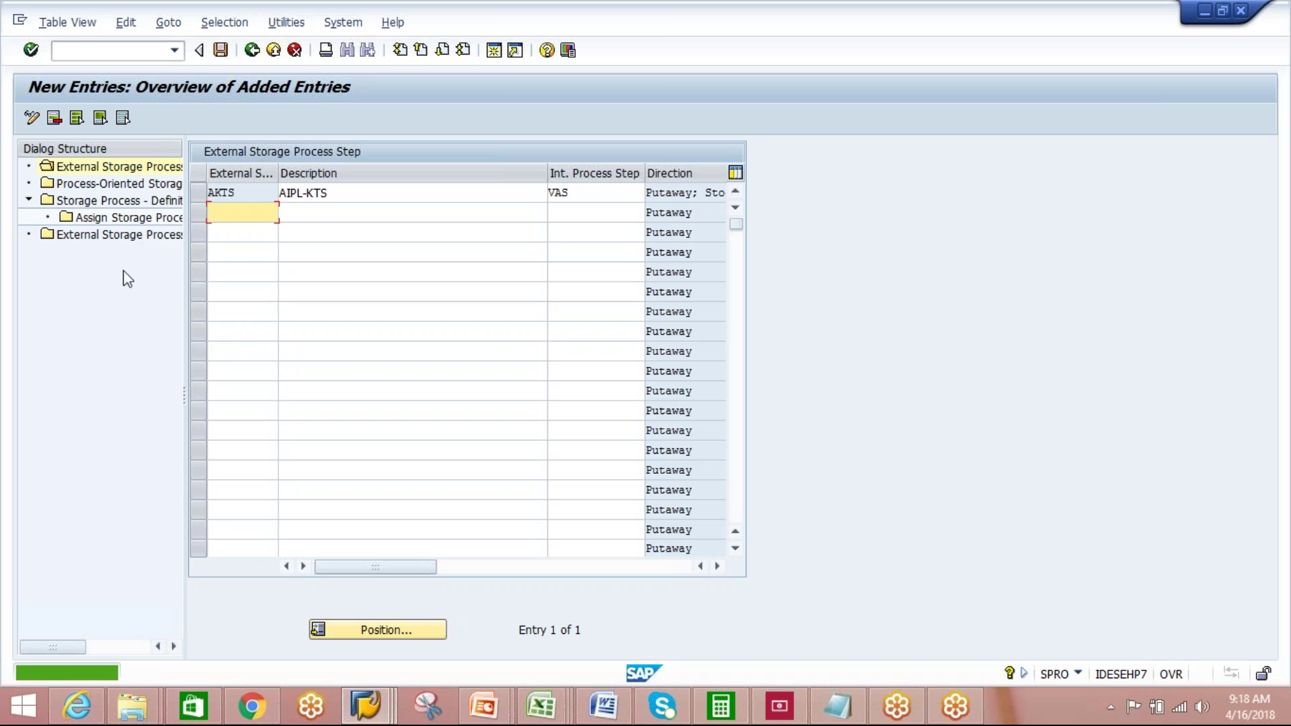
- Add a new storage process definition AIKS for warehouse AIPL with the description AIPL-KTS-IBD
double_click(108, 201)
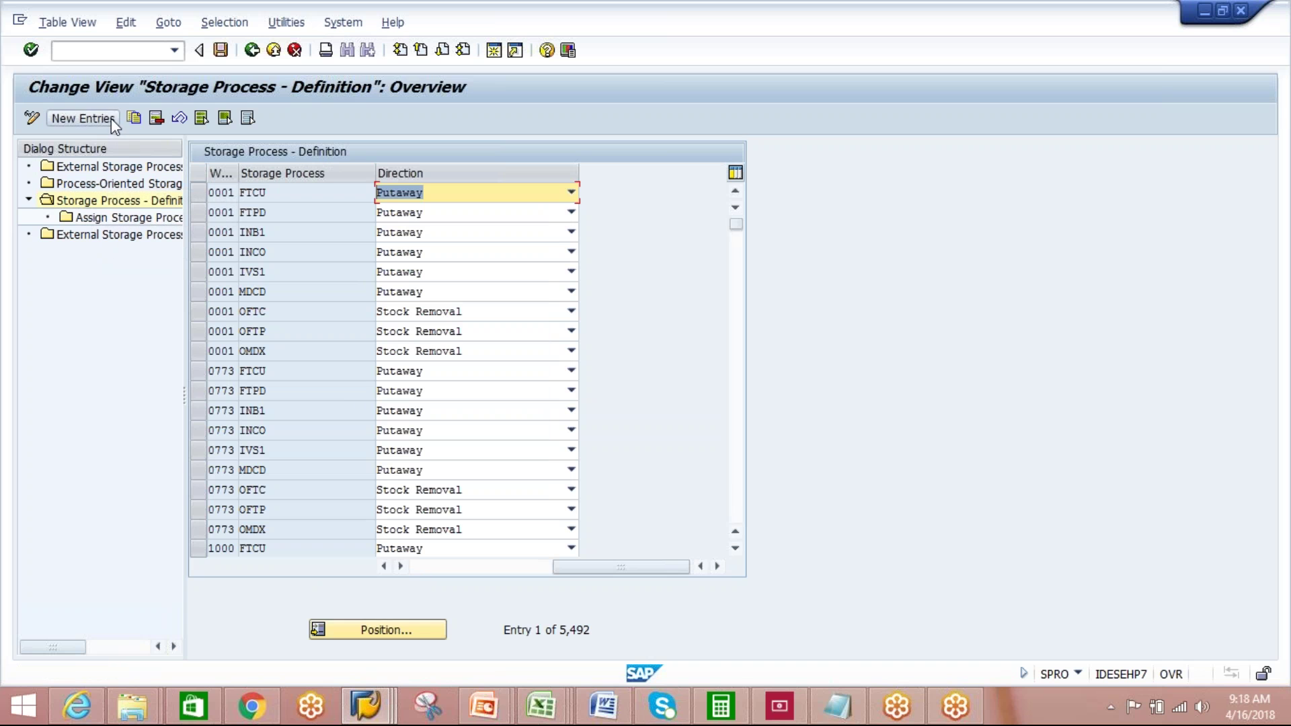
left_click(111, 119)
type("AIPL")
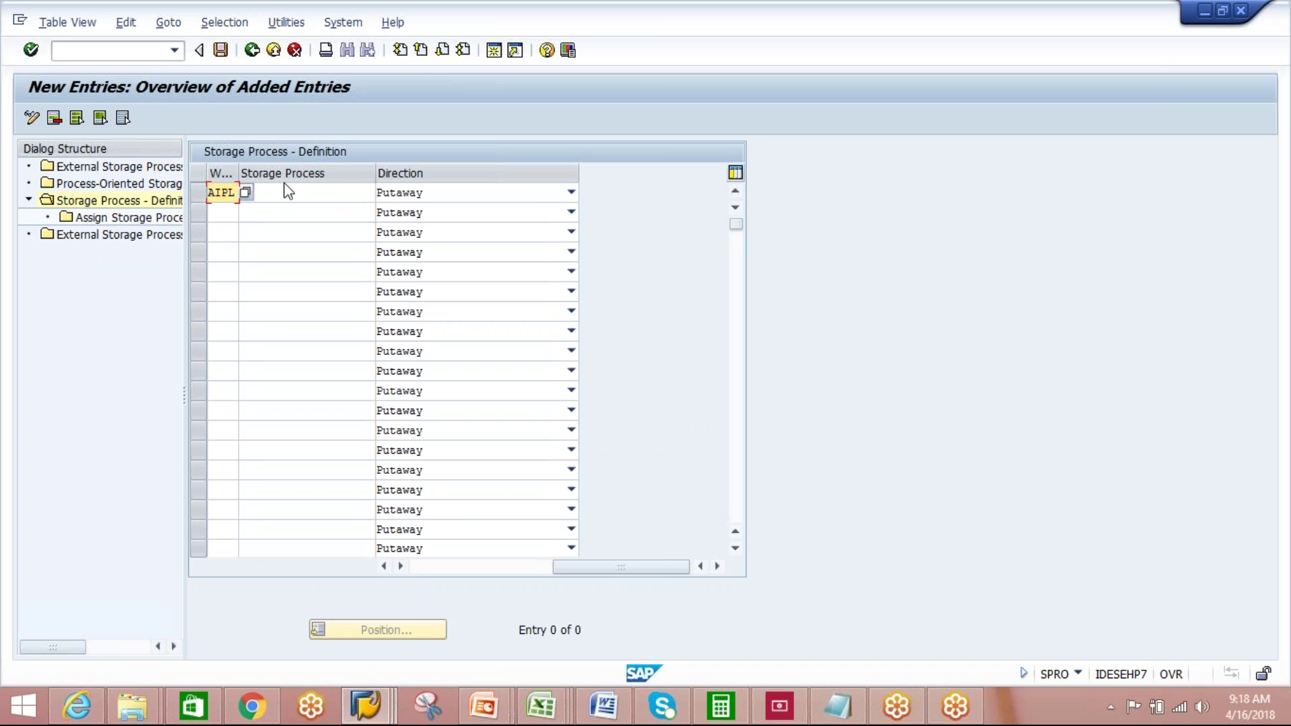
key("Tab")
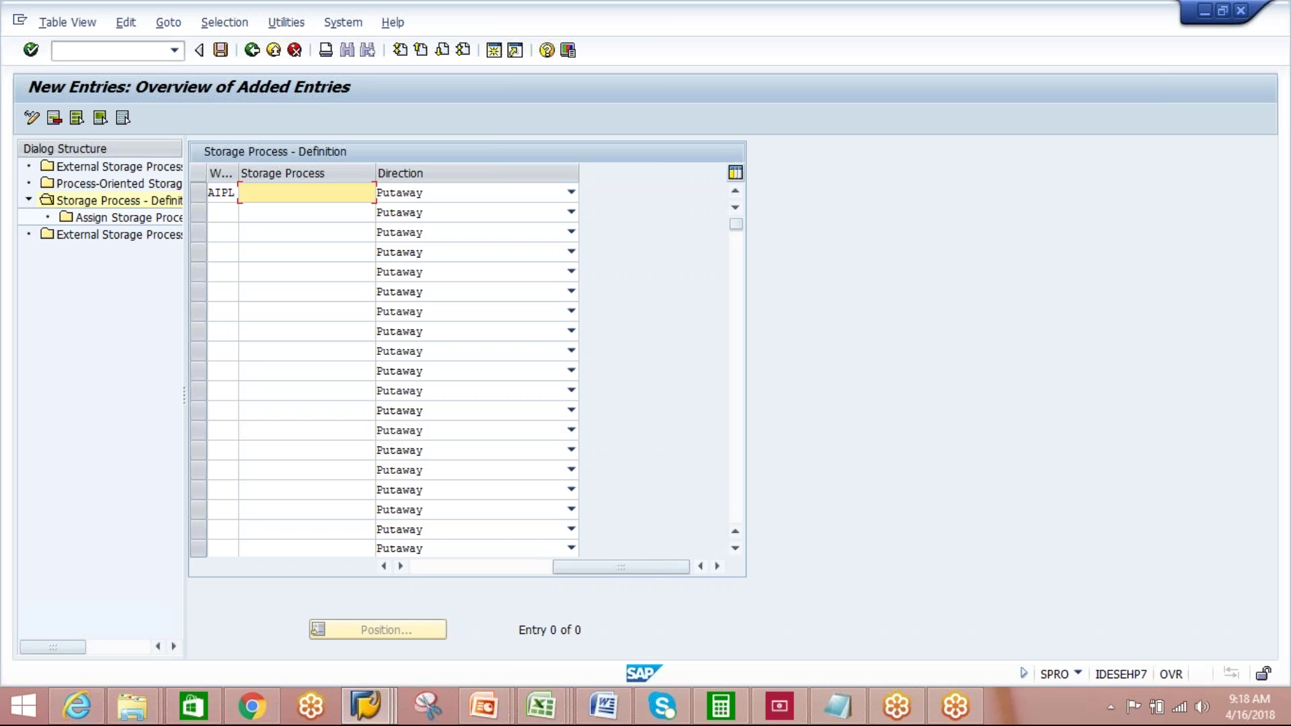
type("AIKS")
left_click_drag(556, 575, 407, 590)
key("Tab")
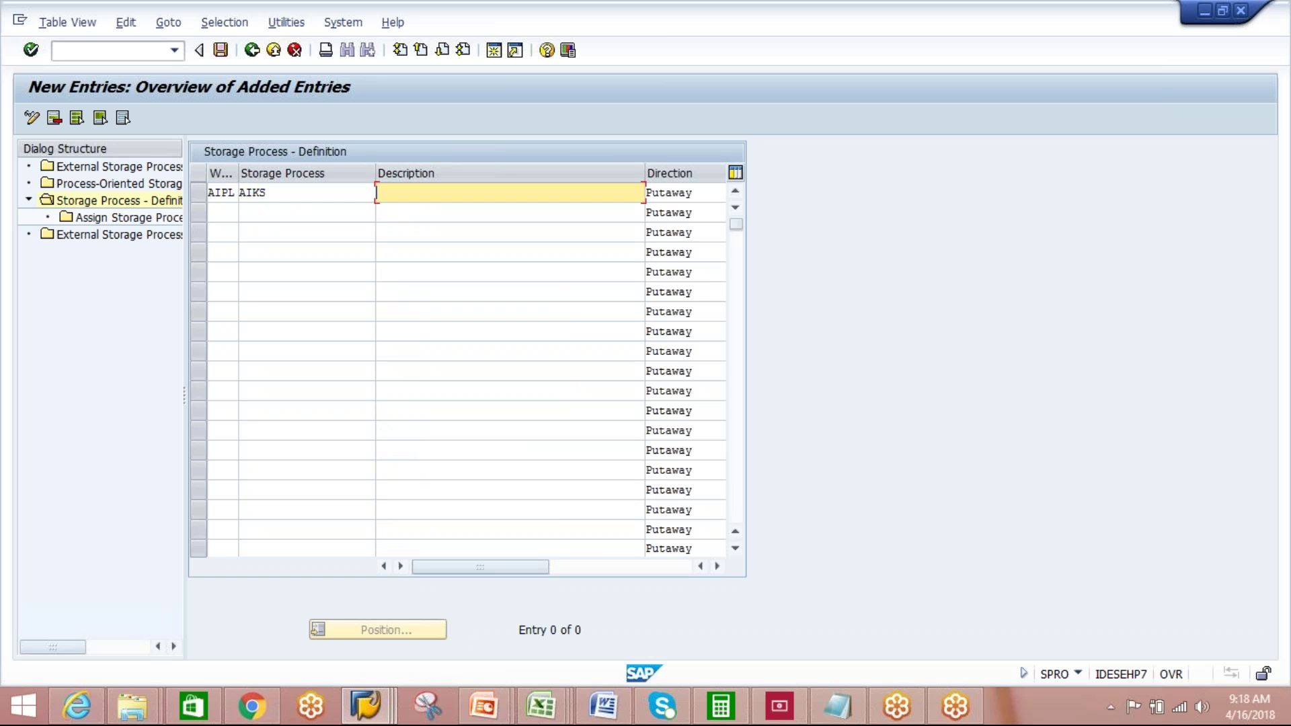
type("AIPL")
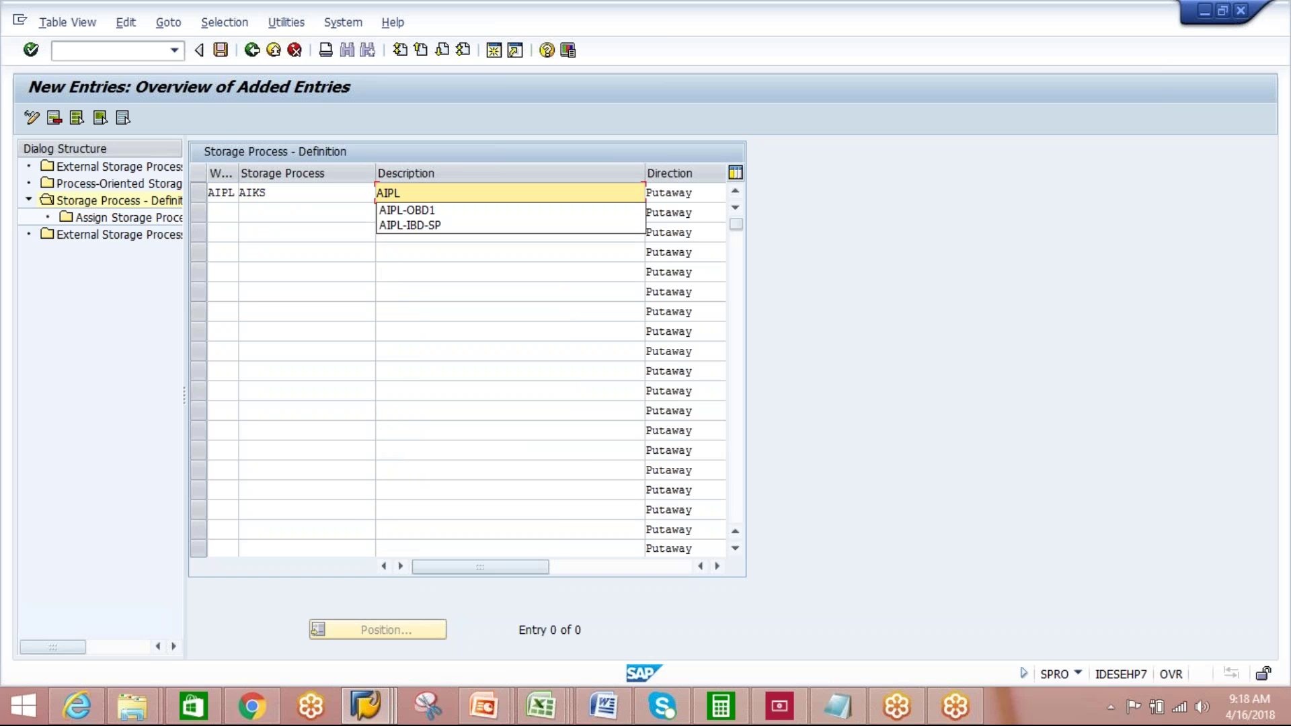
type("-KTS-IBD")
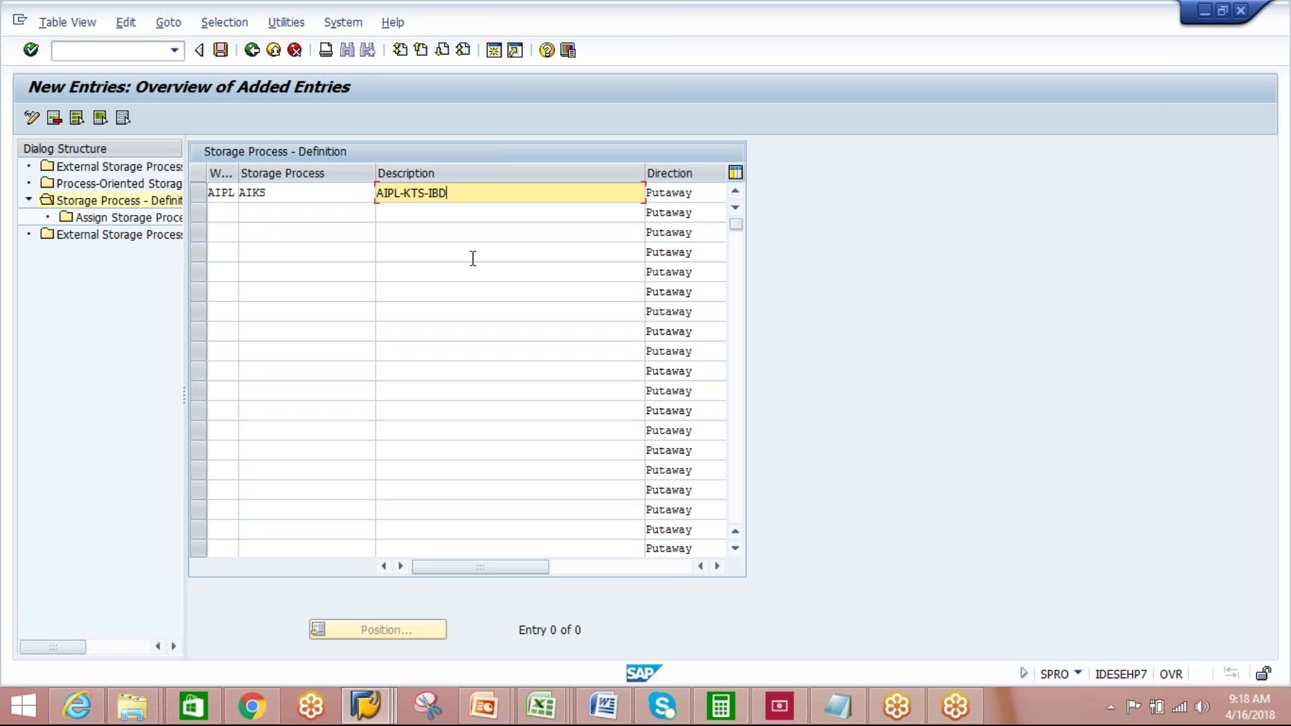
key("Return")
- Assign process steps AKTS and APTY, in that order, to storage process AIKS
left_click(198, 193)
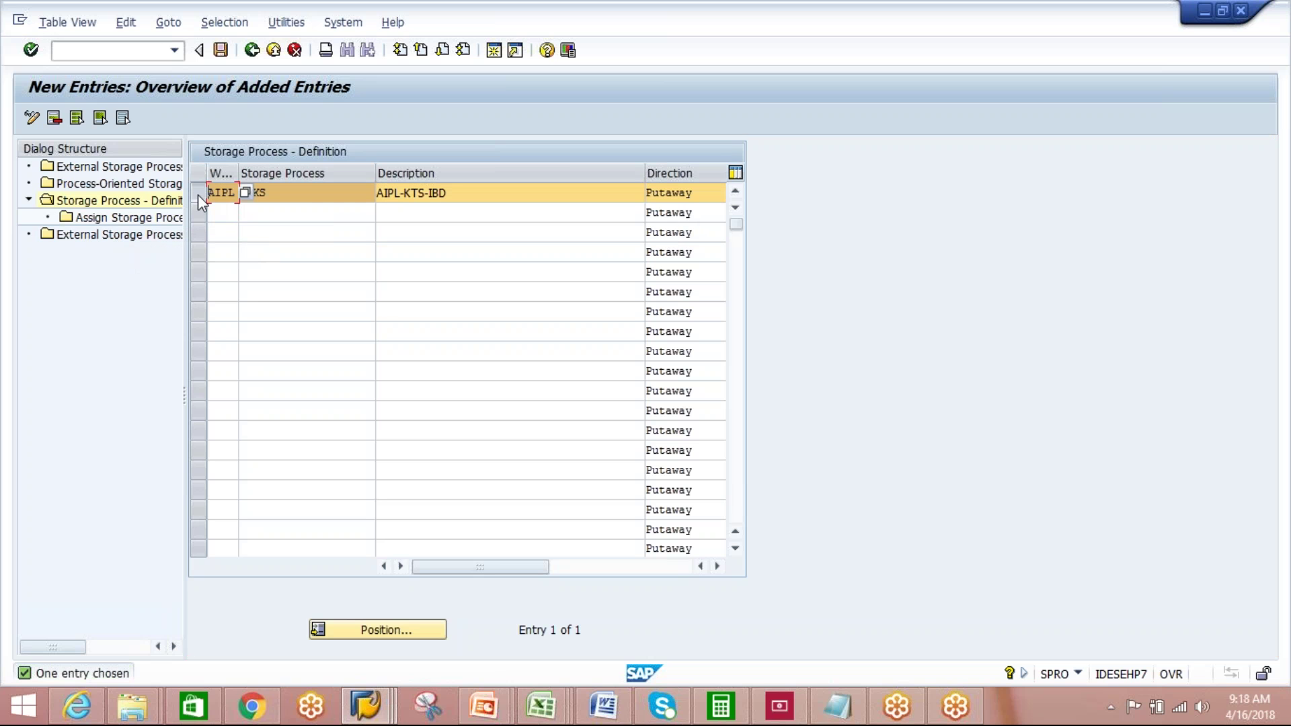
double_click(172, 217)
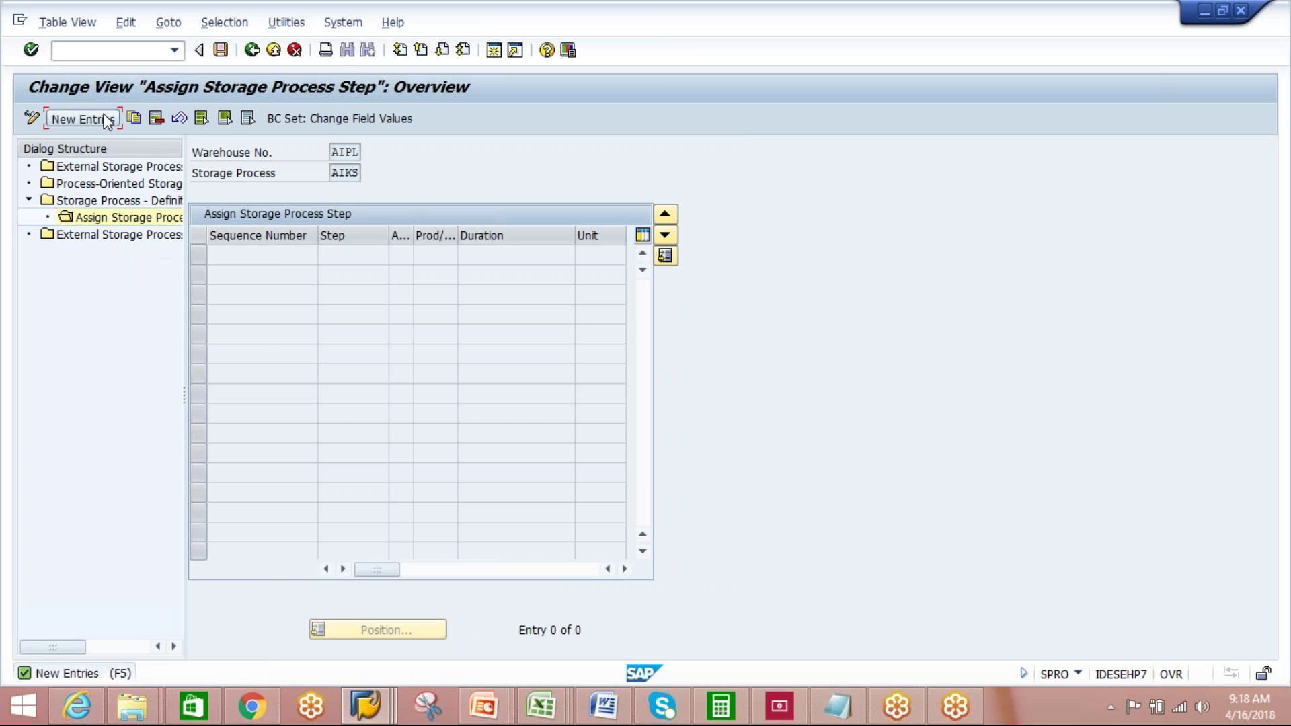
left_click(107, 121)
left_click(352, 272)
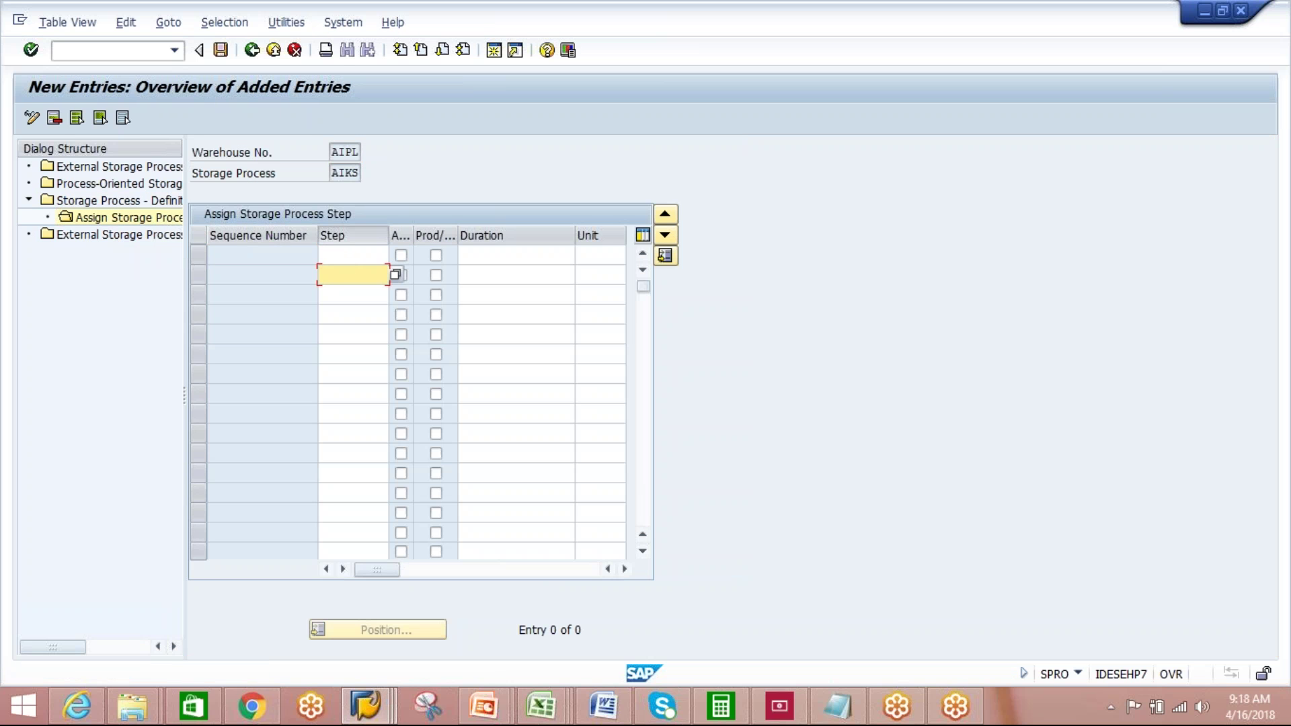
left_click(351, 254)
type("A")
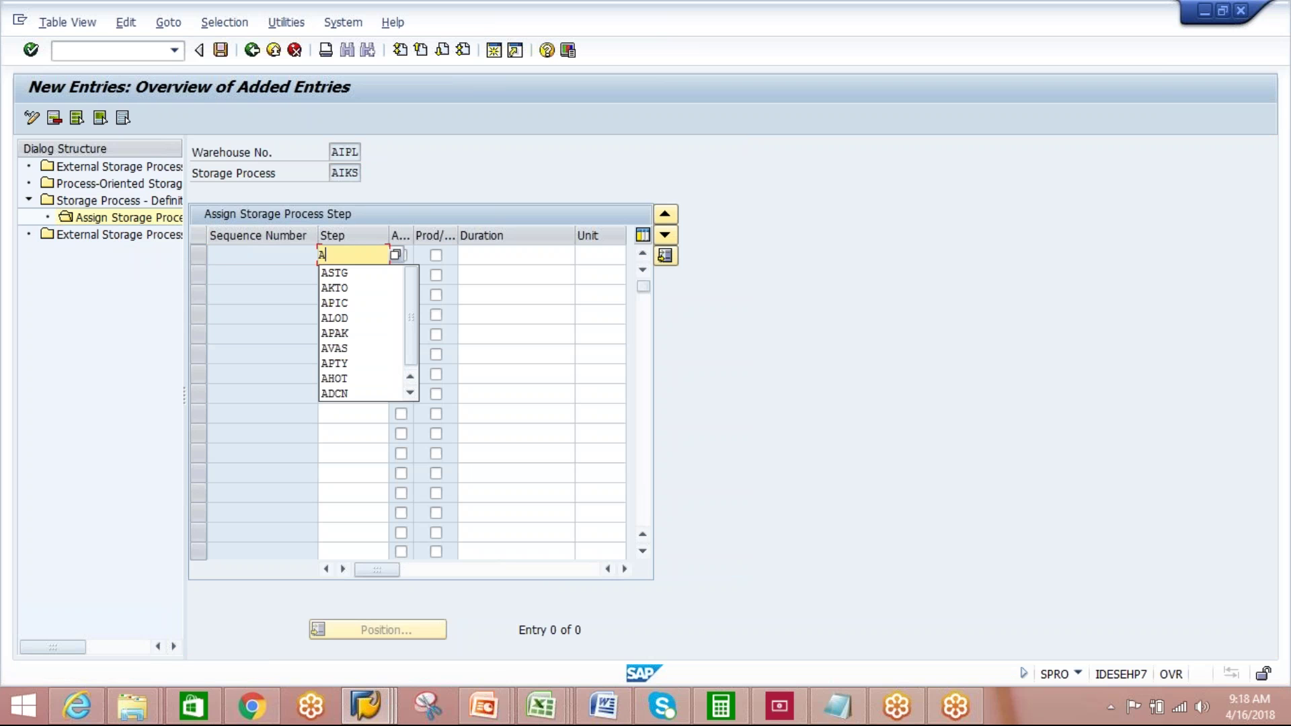
type("KTS")
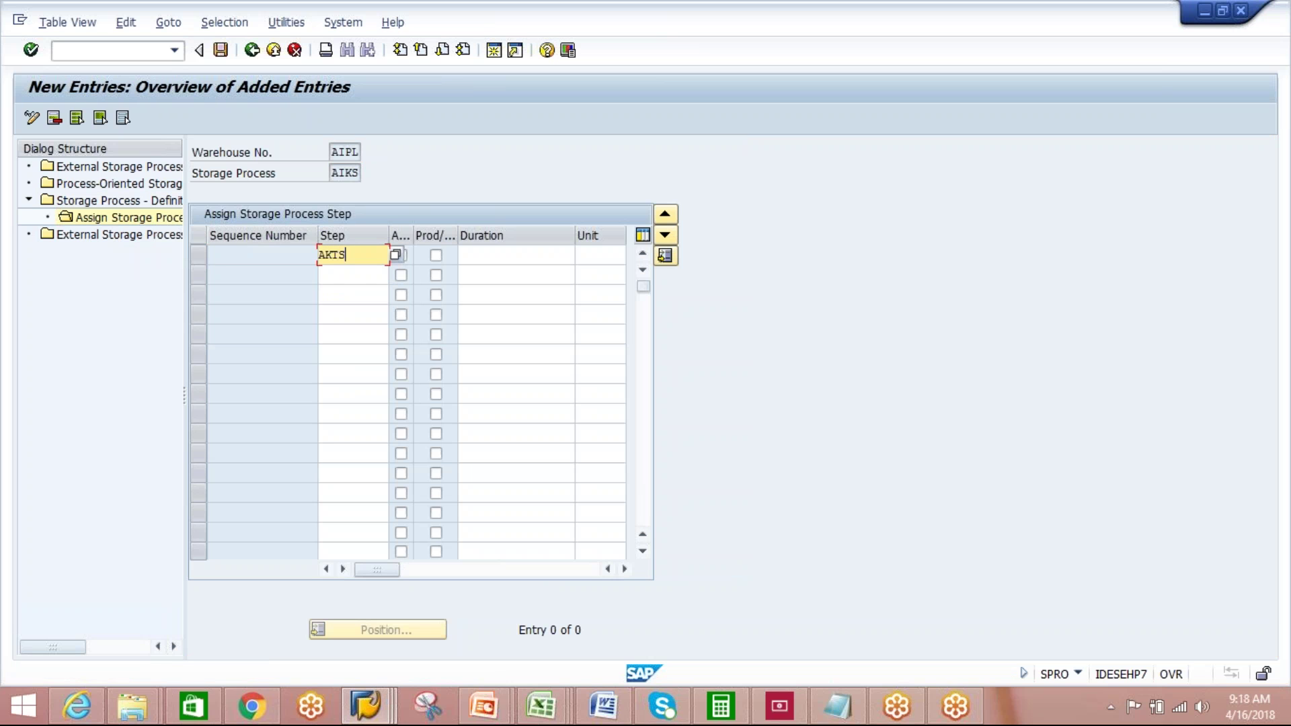
left_click(355, 274)
type("AP")
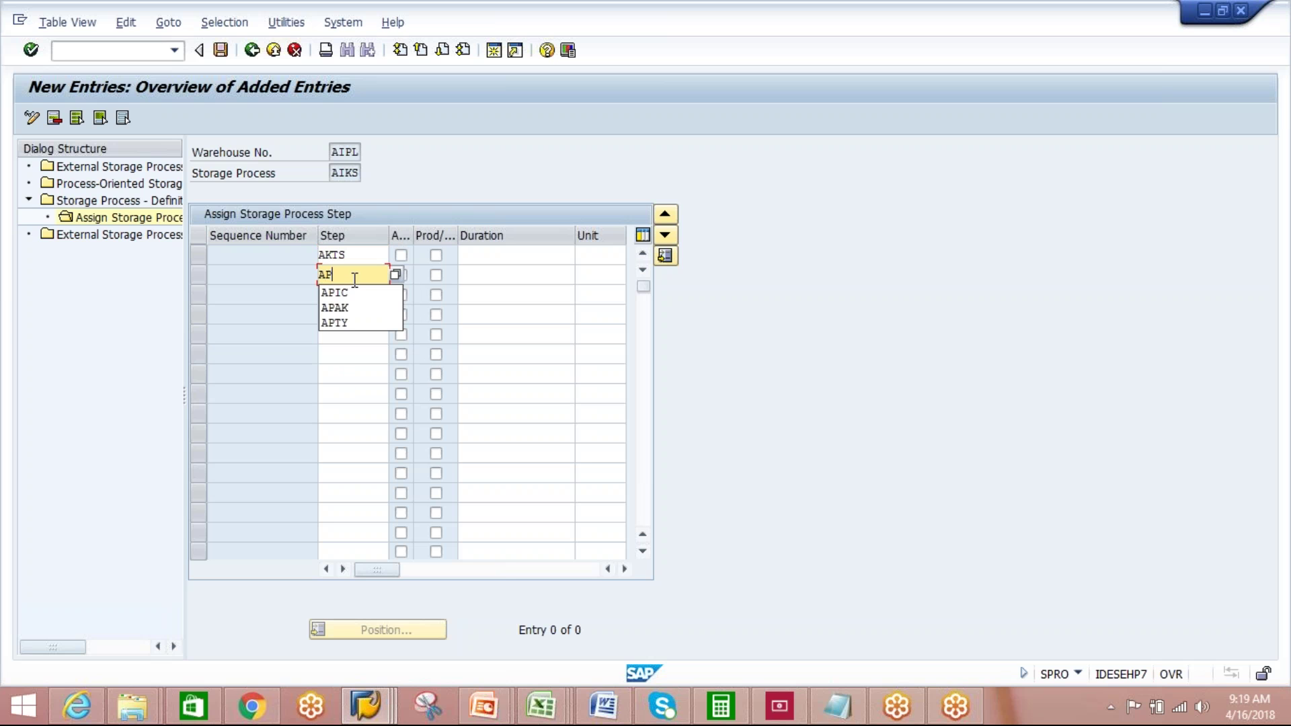
left_click(350, 322)
key("Return")
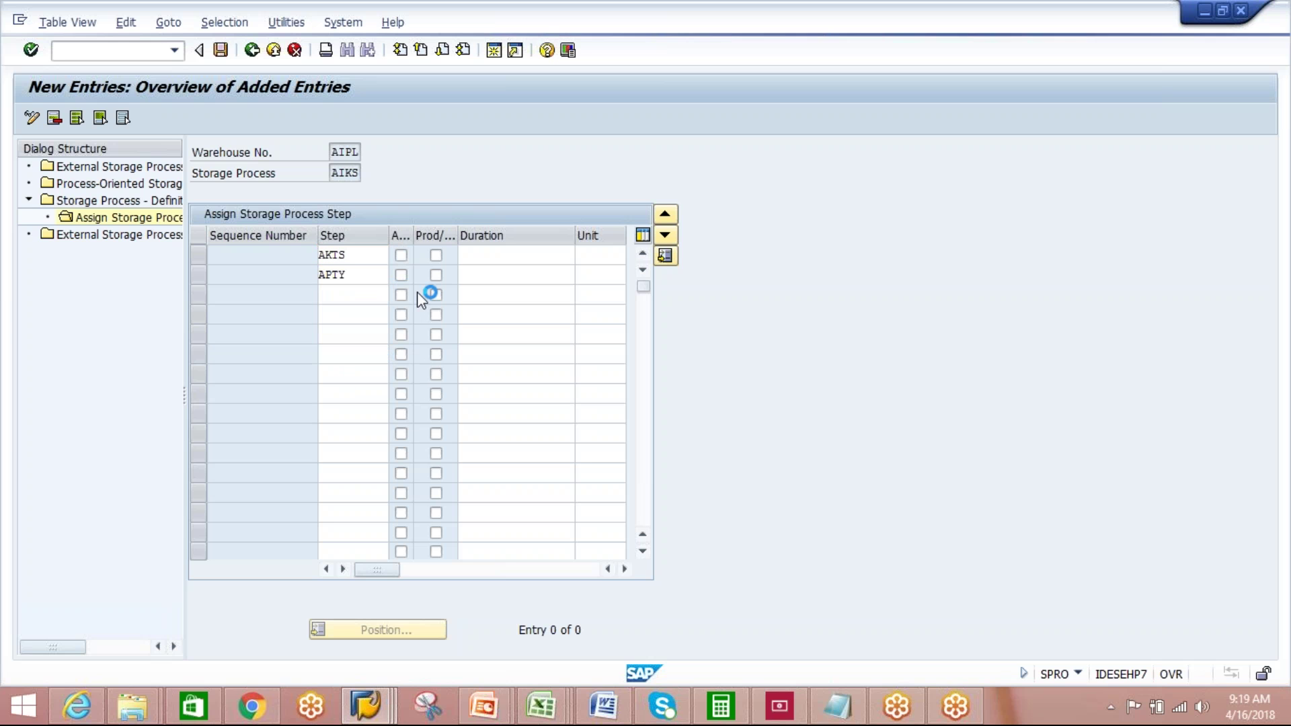
- Enable the "A..." checkbox for step AKTS, save the step assignments and return to the storage process definitions
left_click(400, 259)
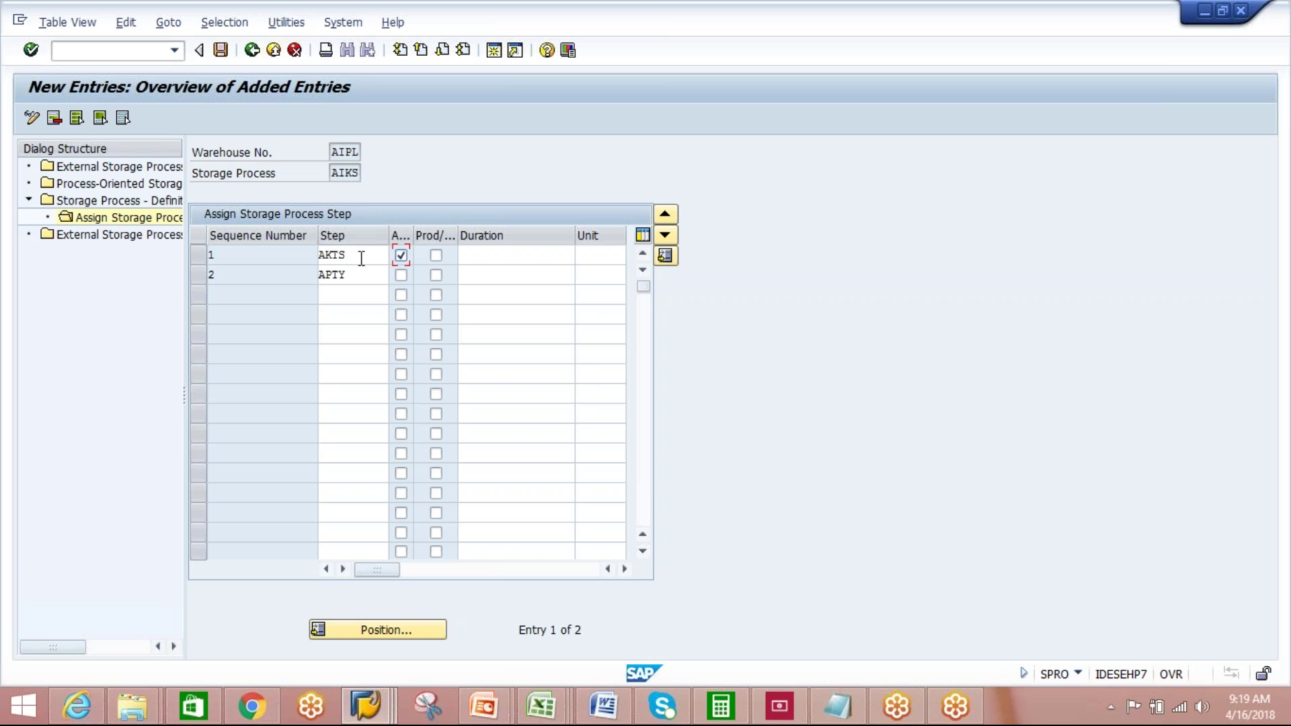
left_click(221, 51)
key("ctrl+s")
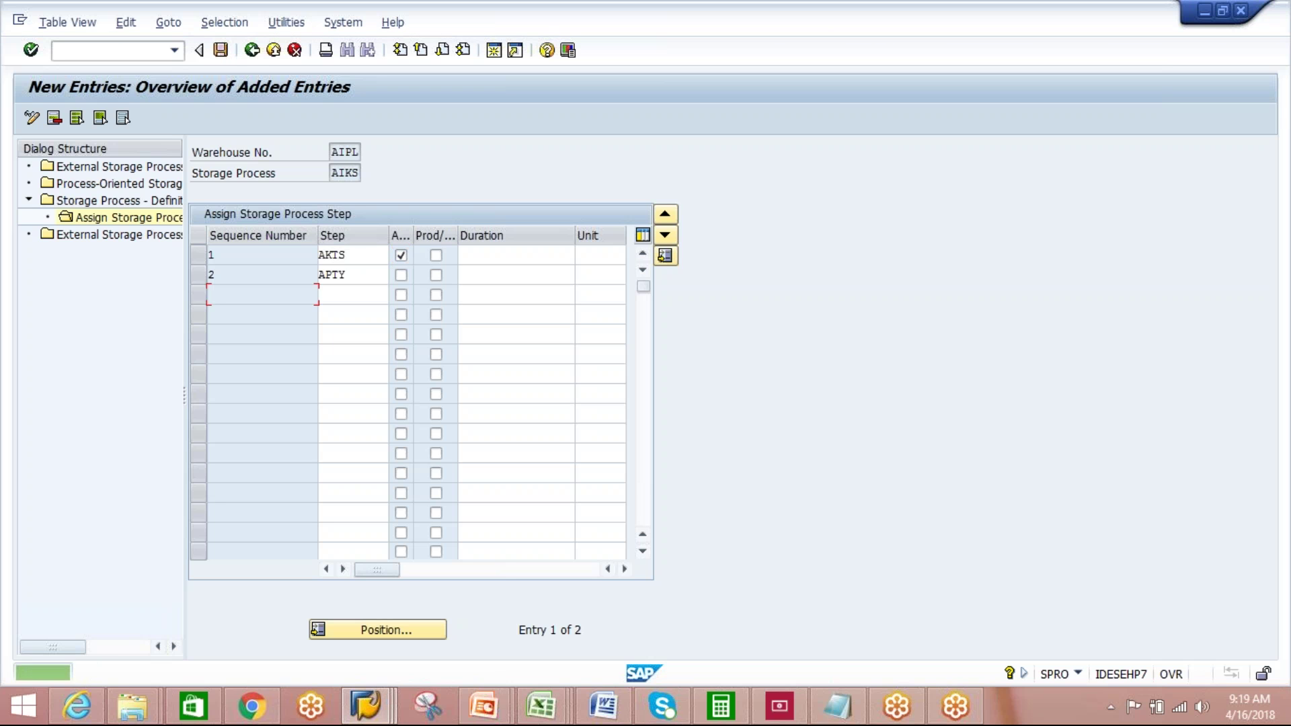
left_click(253, 50)
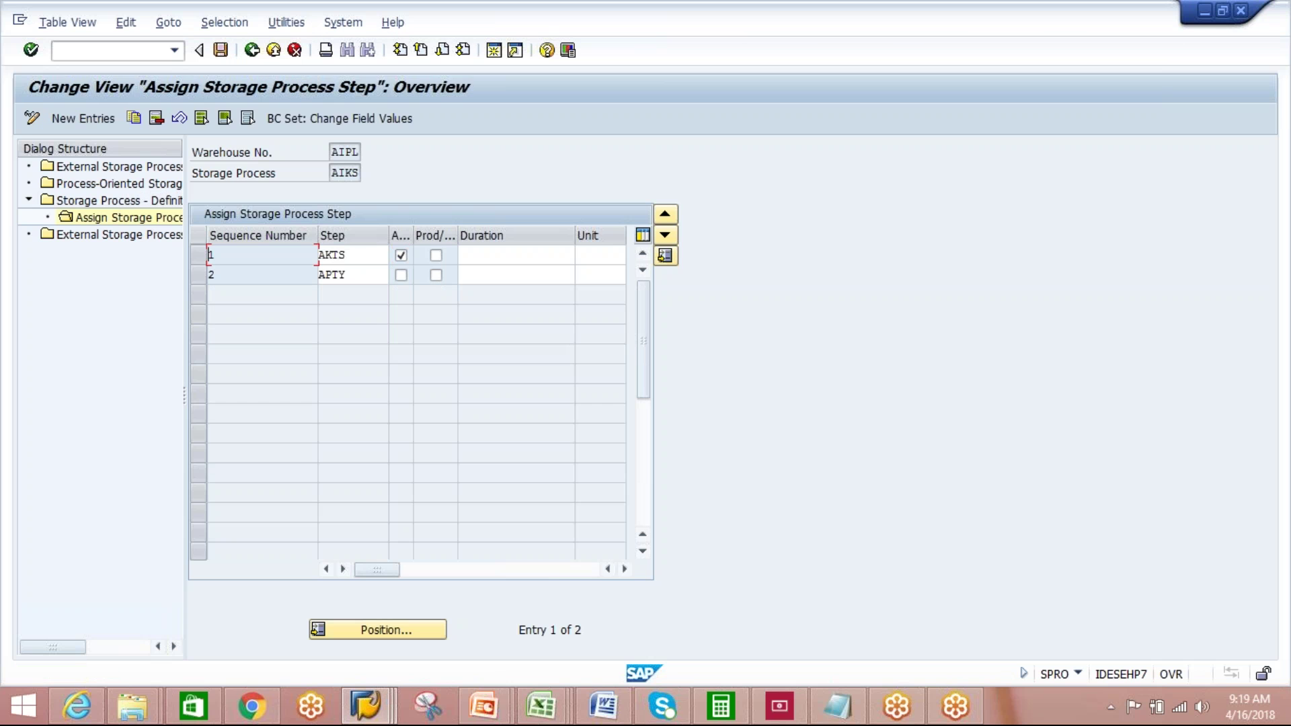
left_click(252, 50)
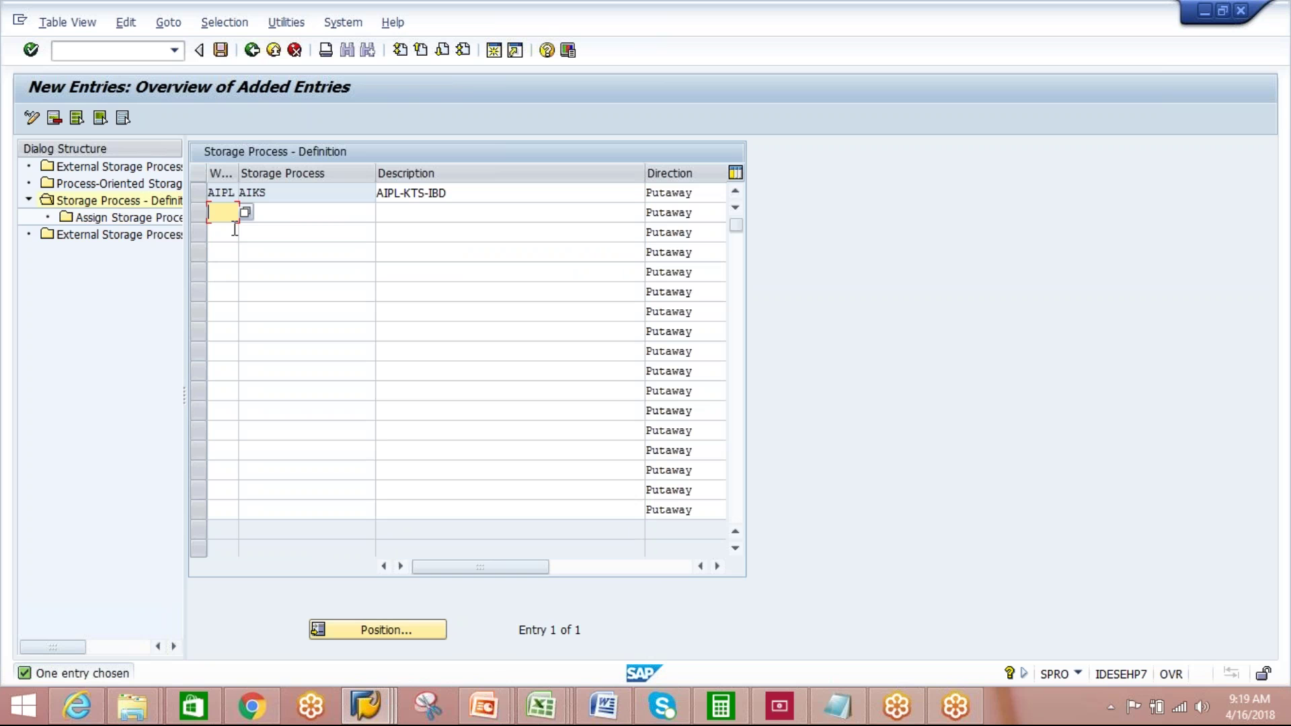
double_click(114, 204)
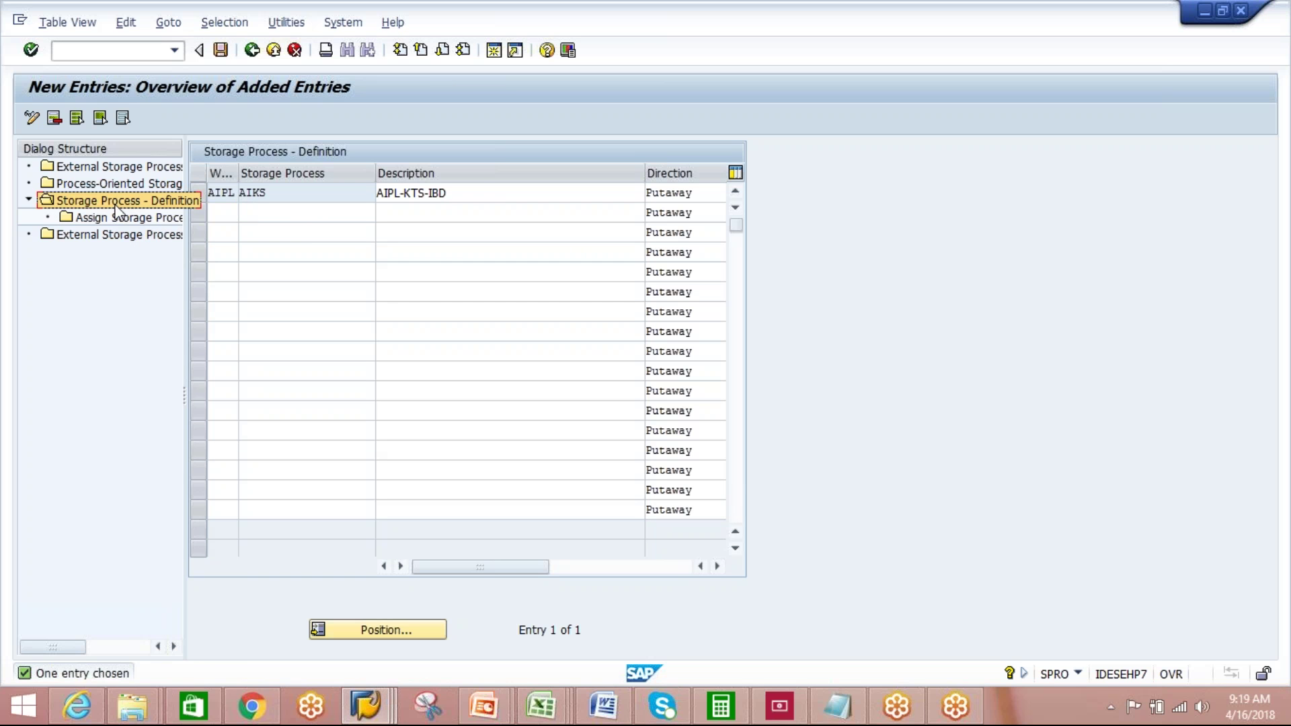
- Add a storage process definition AOKS for warehouse AIPL with the description AIPL-KTS-OBD and the direction Stock Removal
left_click(229, 213)
type("AIPL")
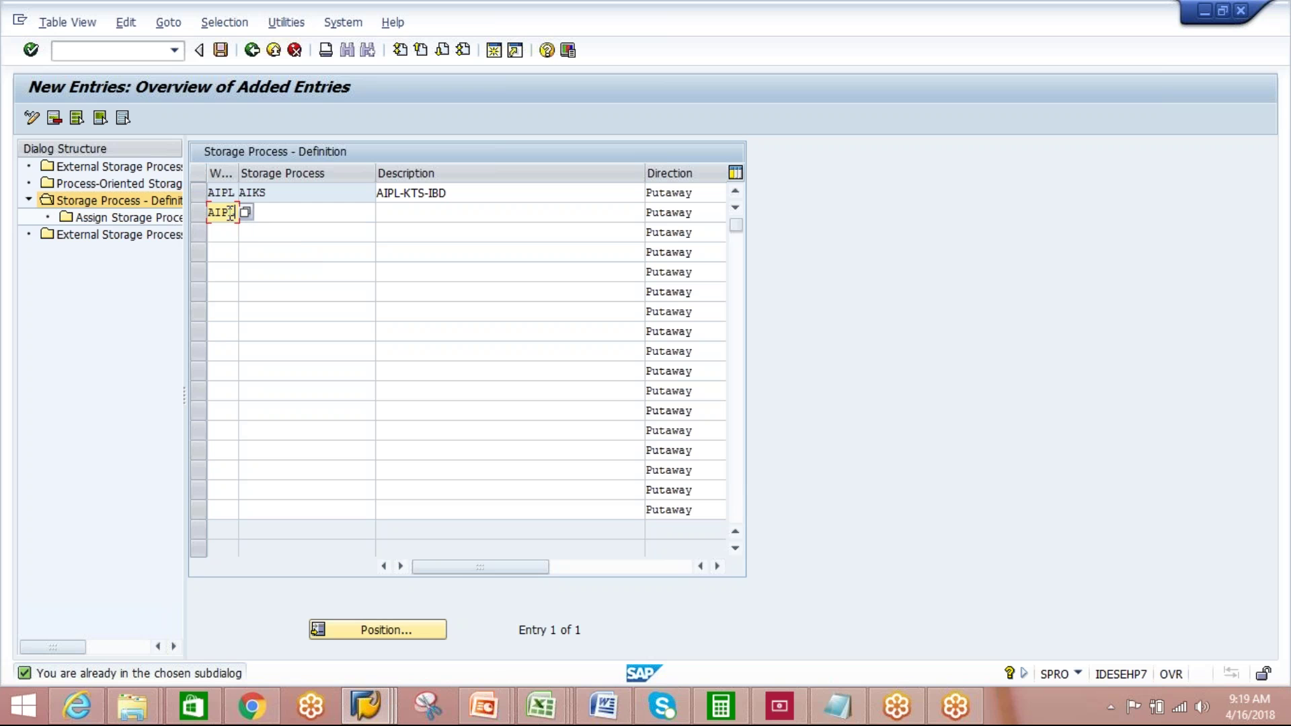
left_click(293, 216)
type("A")
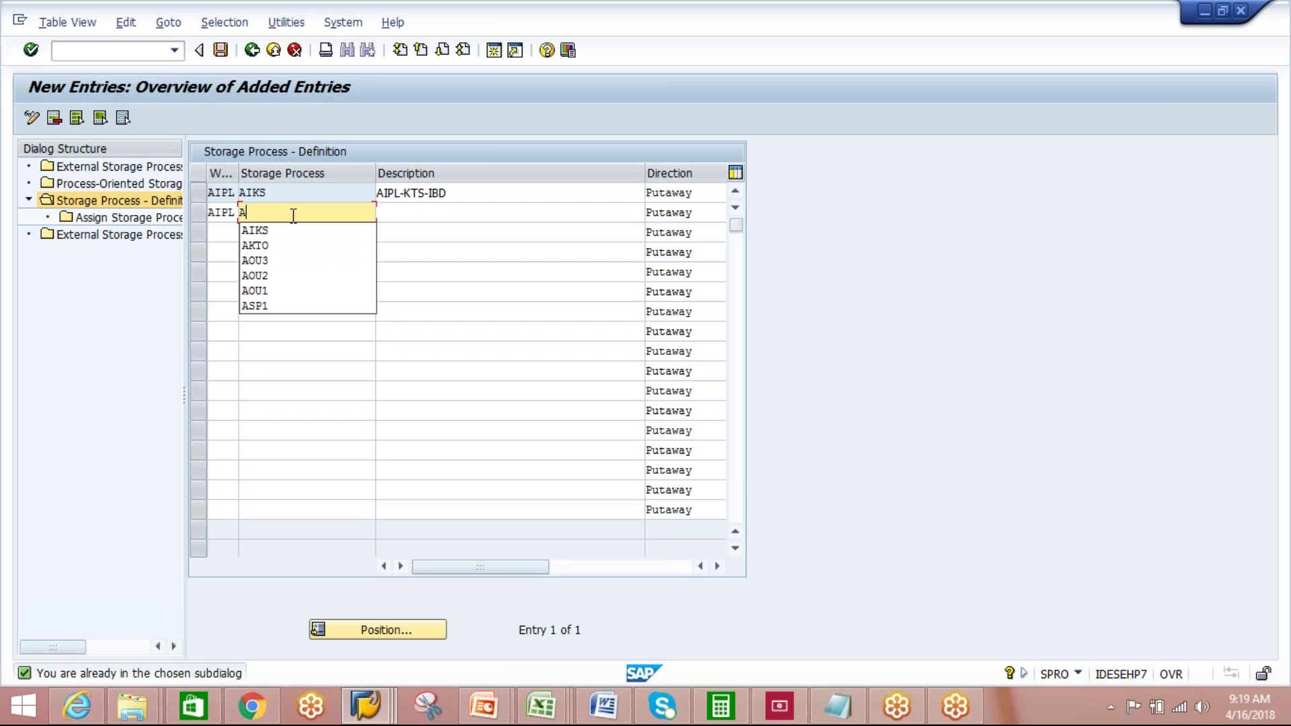
type("OKS")
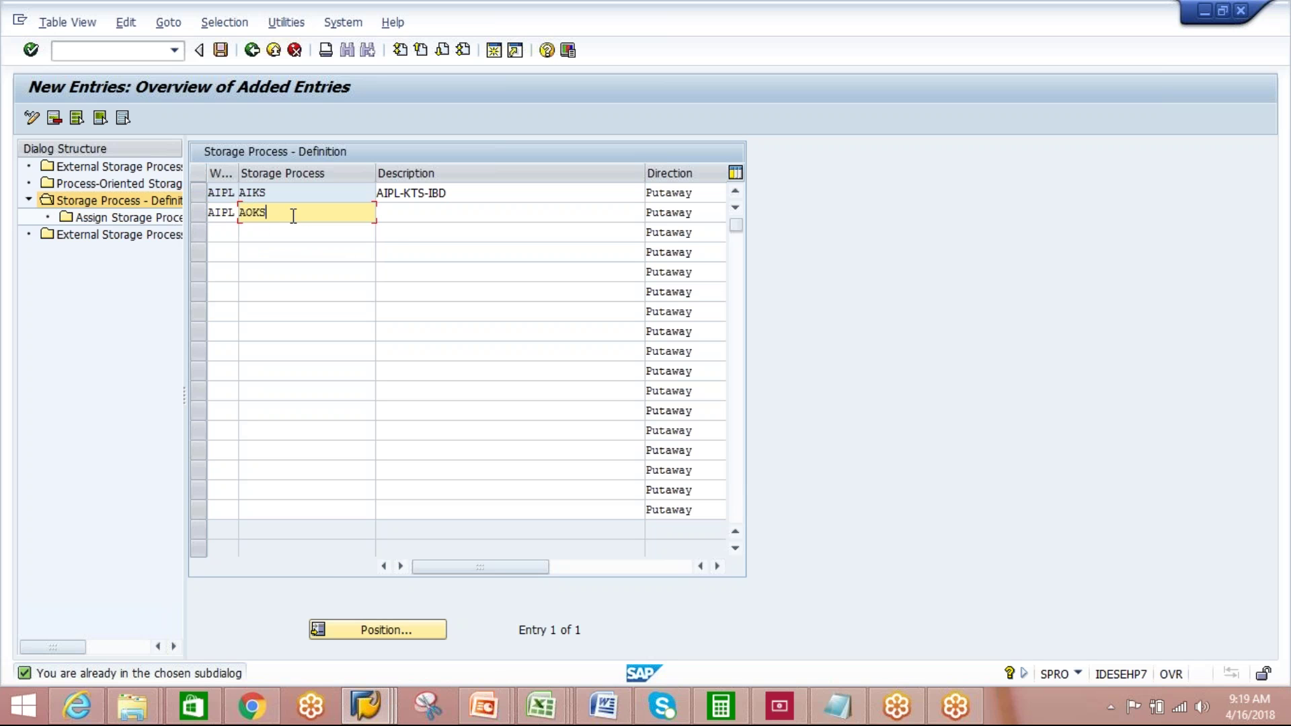
left_click(411, 222)
type("AIPL-")
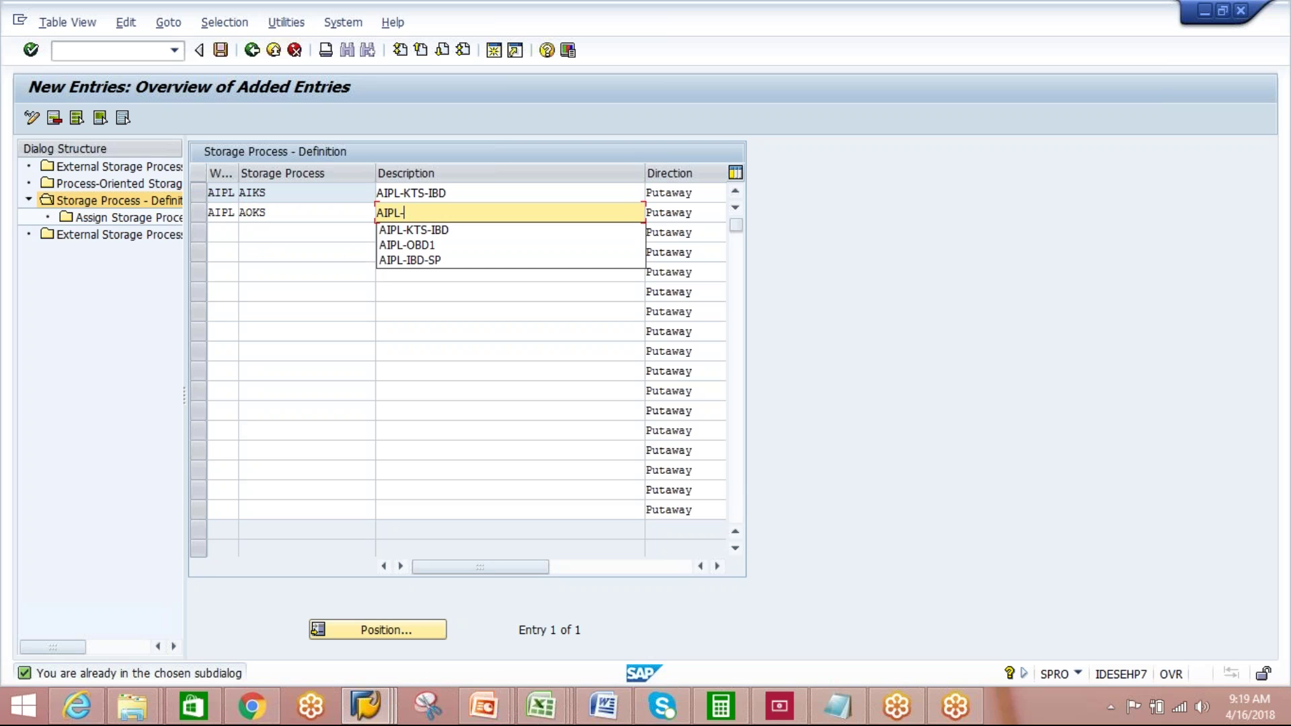
type("KTS-")
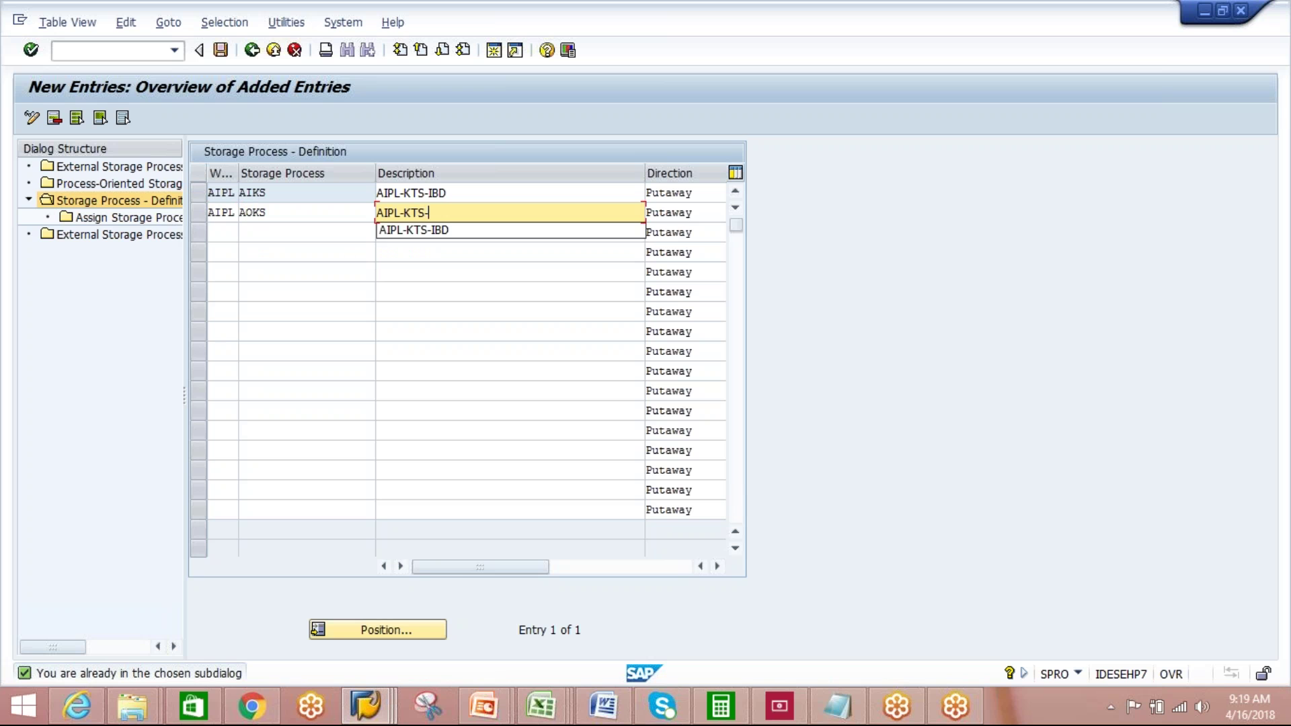
type("OBD")
left_click(683, 213)
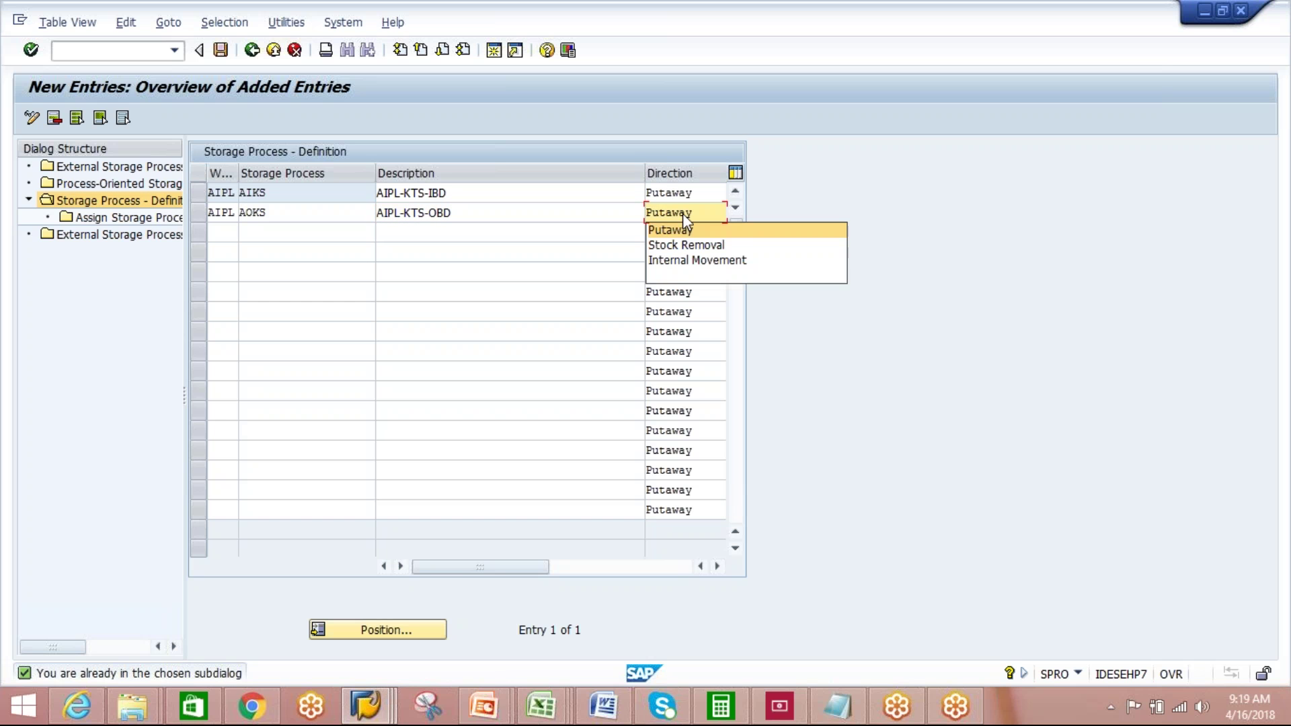
left_click(687, 246)
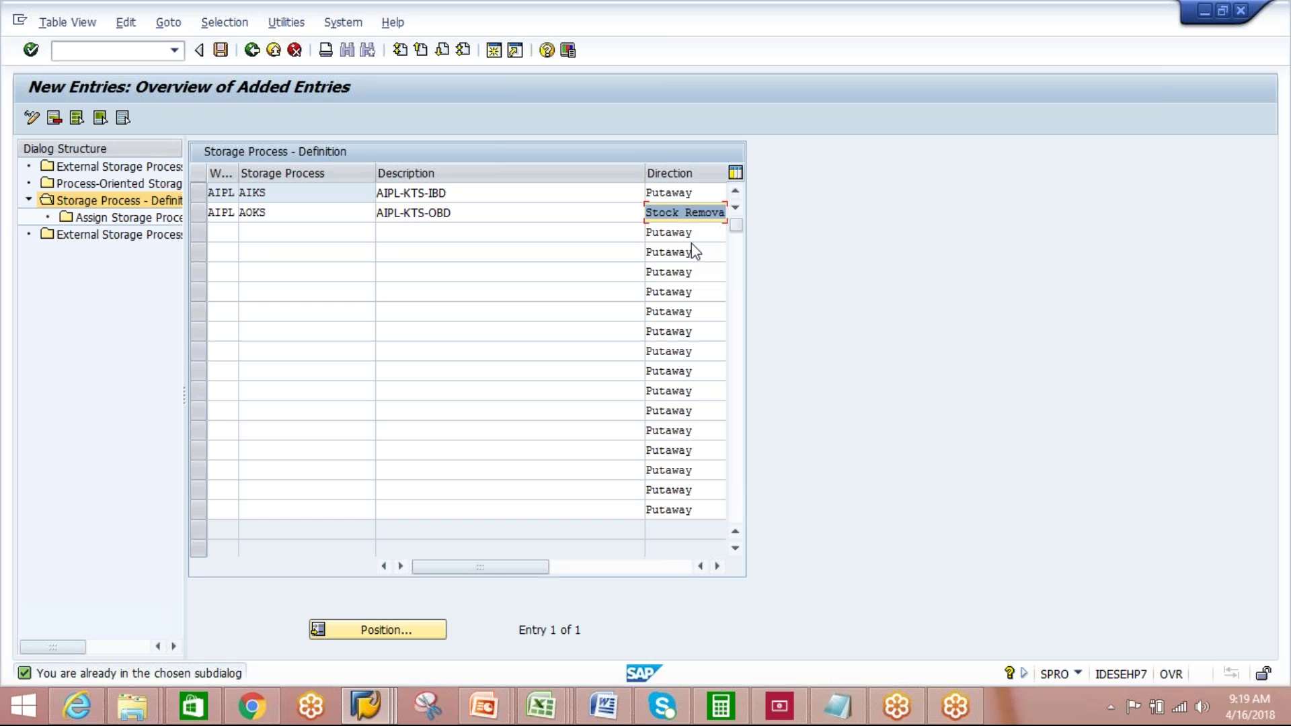
key("Return")
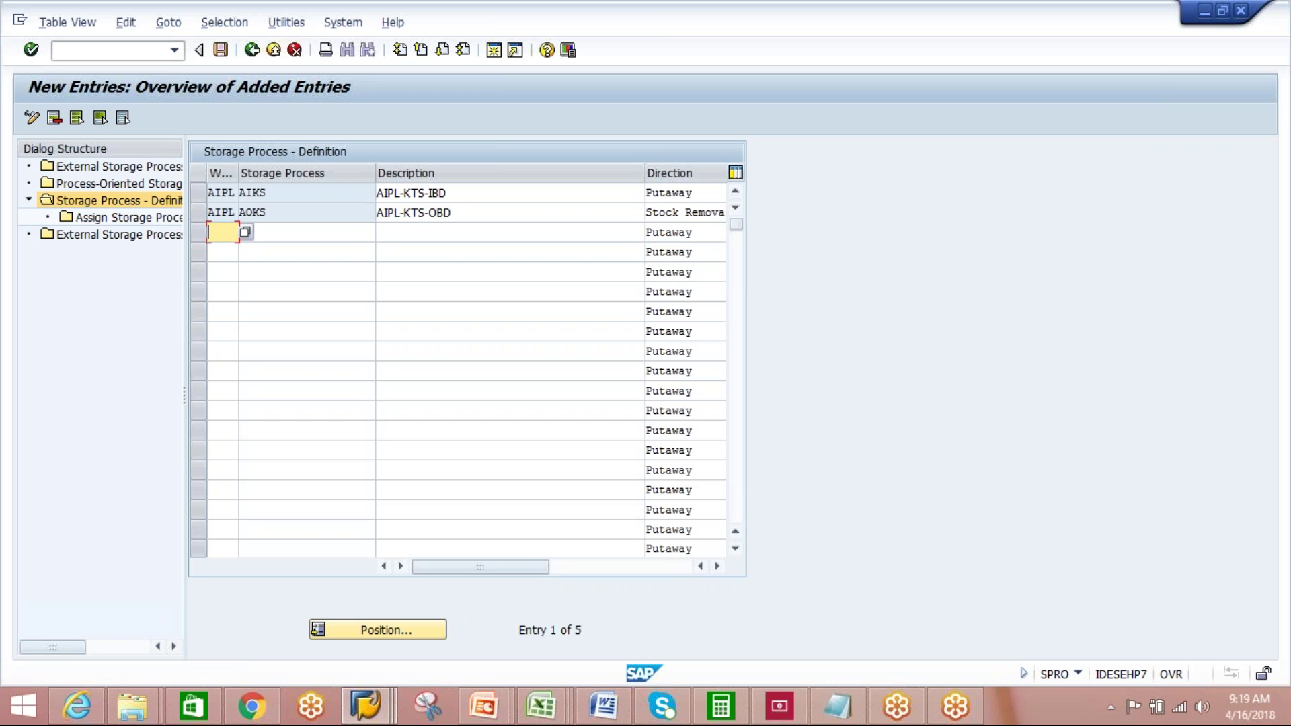
- Assign process steps APIC and AKTS, in that order, to storage process AOKS
left_click(197, 212)
left_click(141, 220)
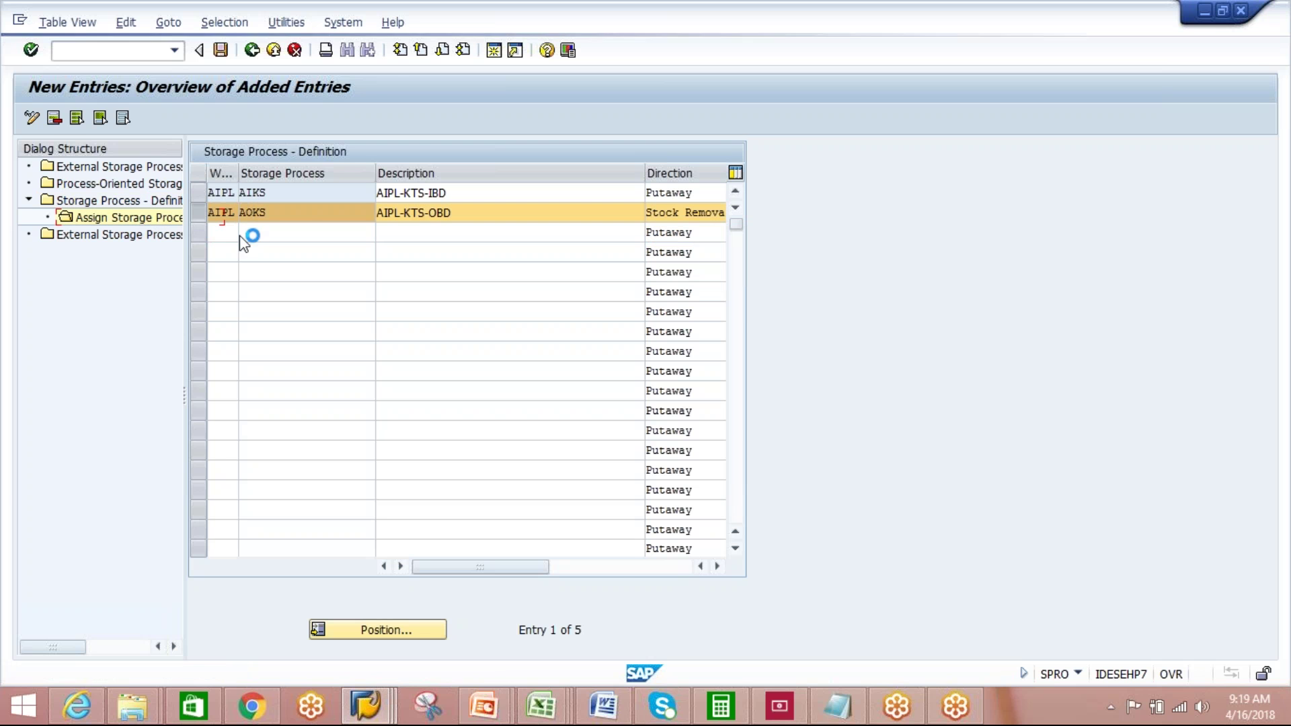
left_click(71, 120)
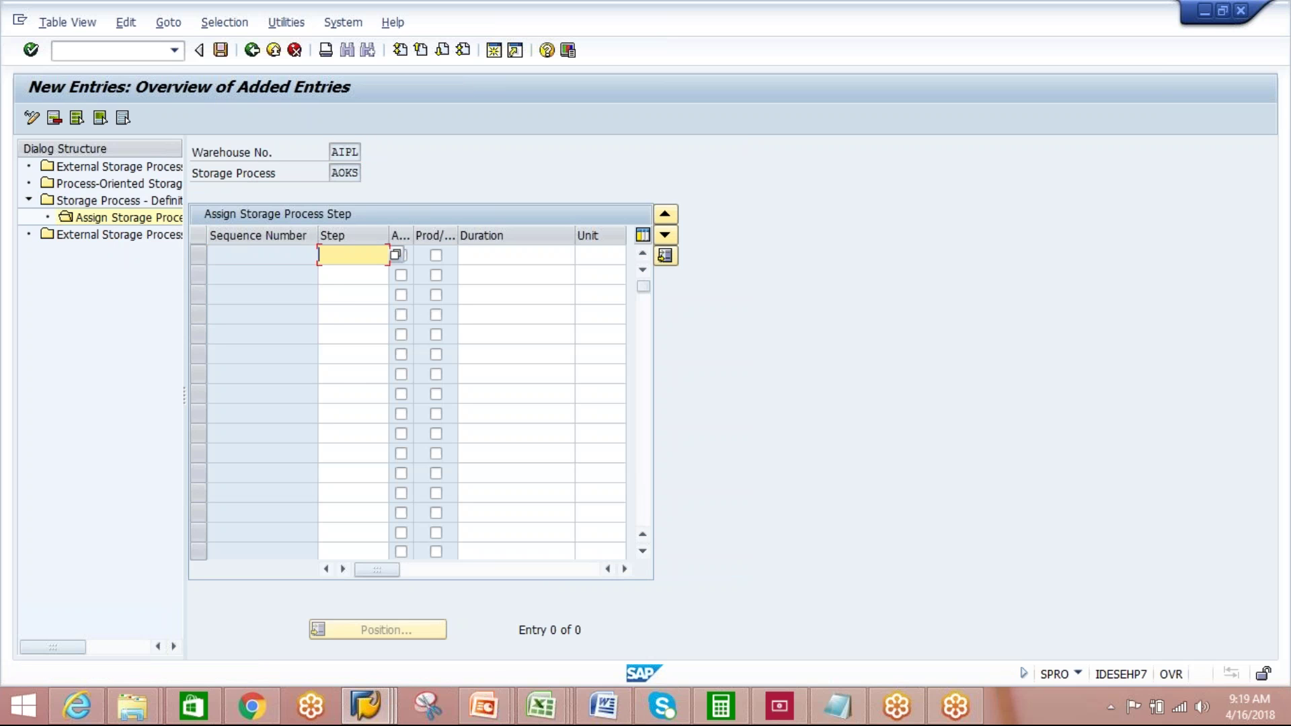
type("AP")
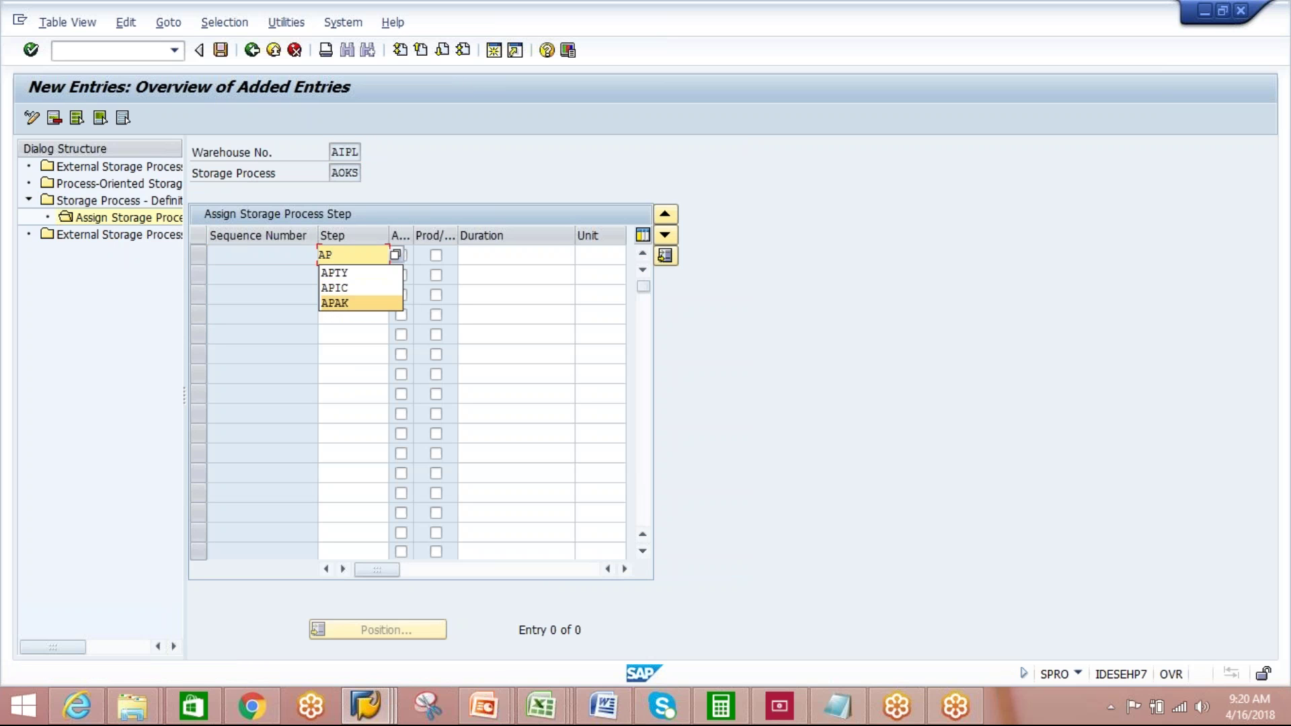
left_click(349, 292)
left_click(349, 276)
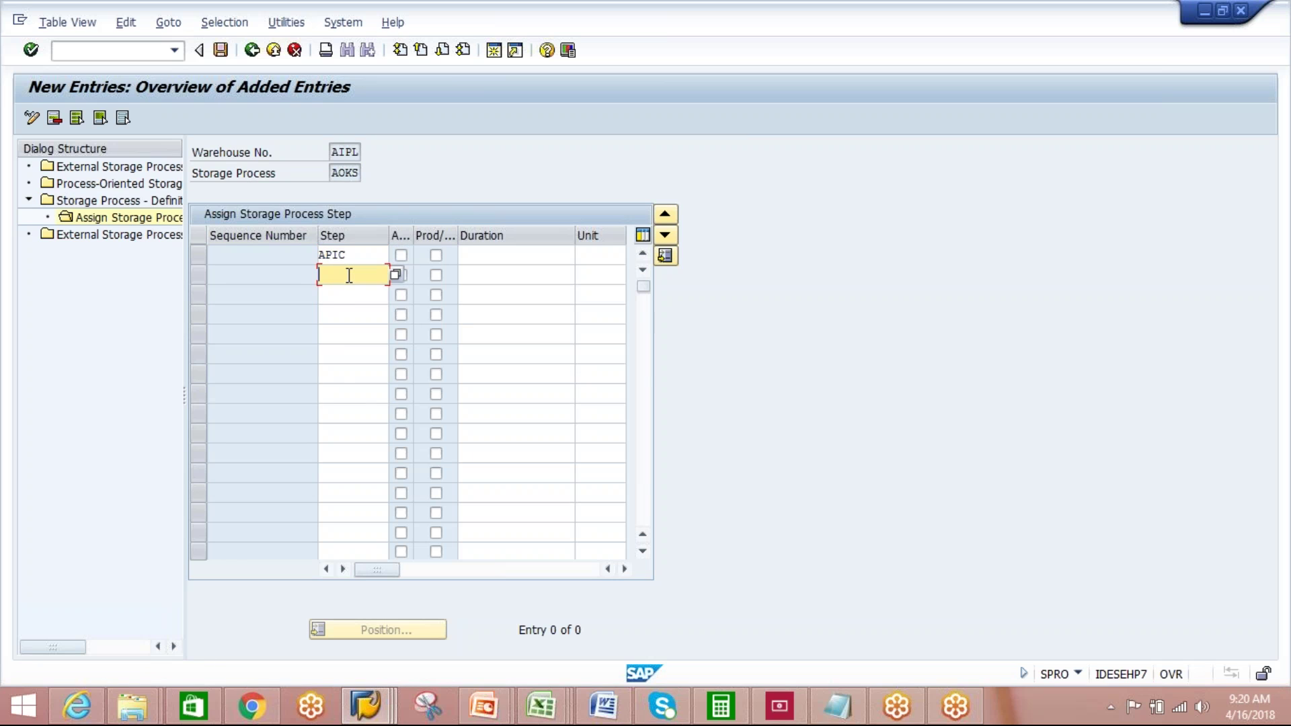
type("AKTS")
- Enable the "A..." checkbox for step APIC and save the step assignments of storage process AOKS
left_click(401, 256)
key("Return")
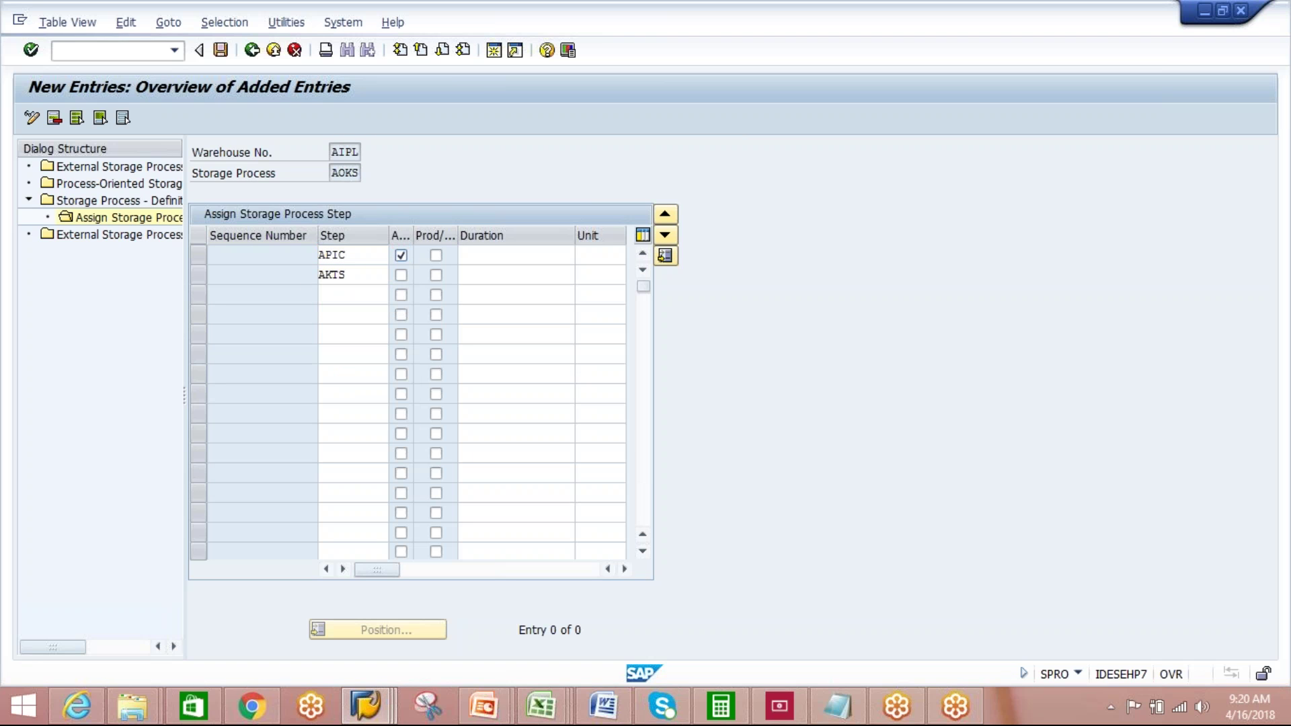
left_click(226, 54)
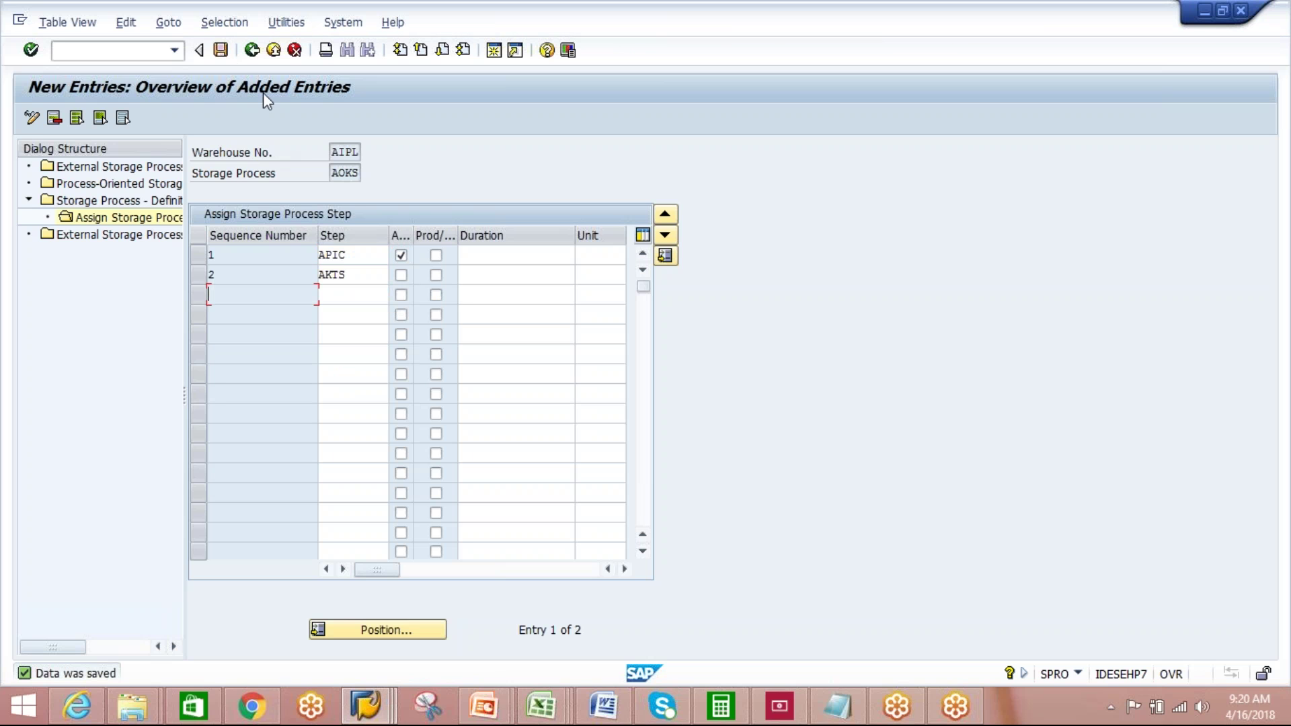
- Leave the process-oriented storage control settings and open Define Warehouse Process Type from the implementation guide
left_click(252, 50)
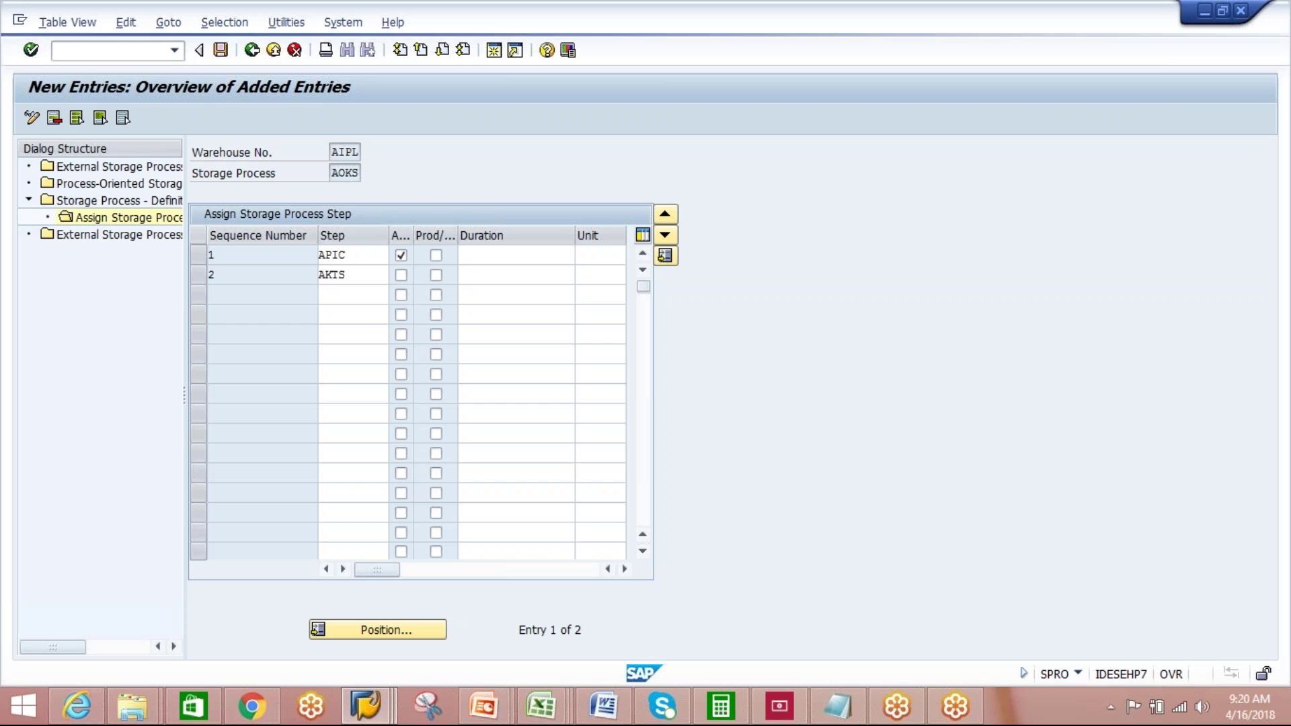
left_click(252, 50)
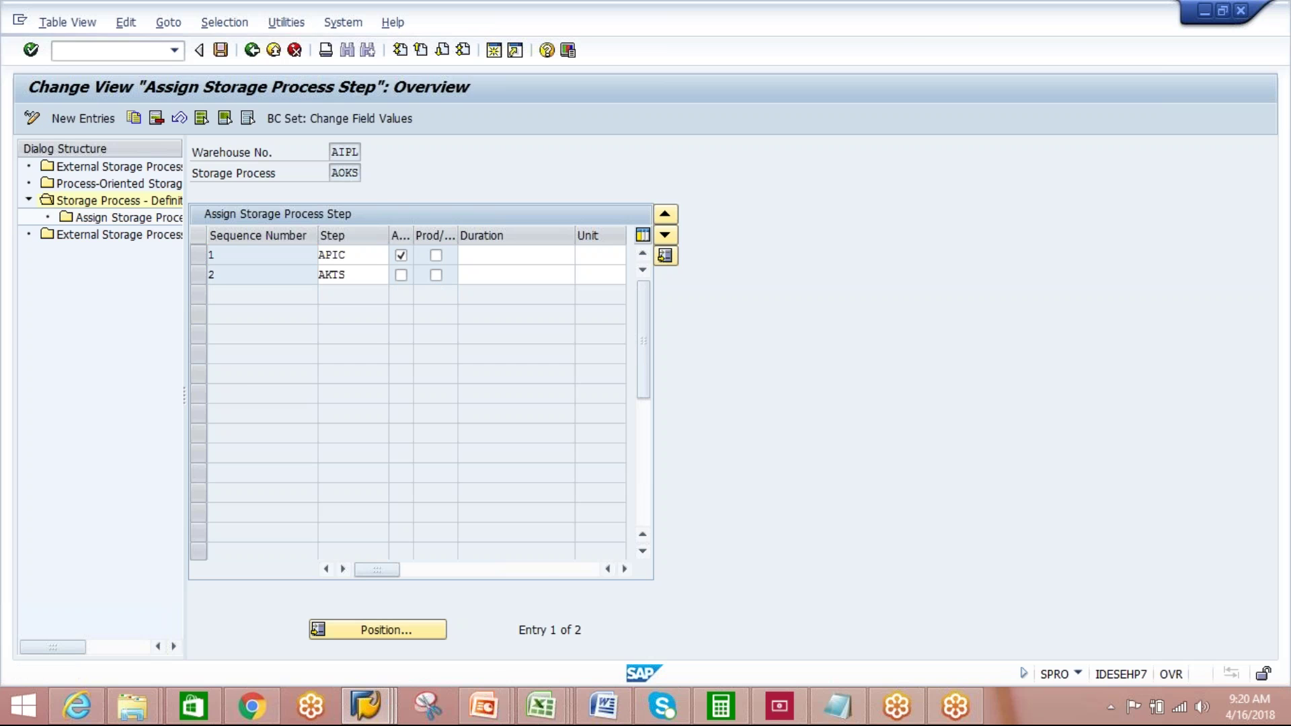
left_click(252, 50)
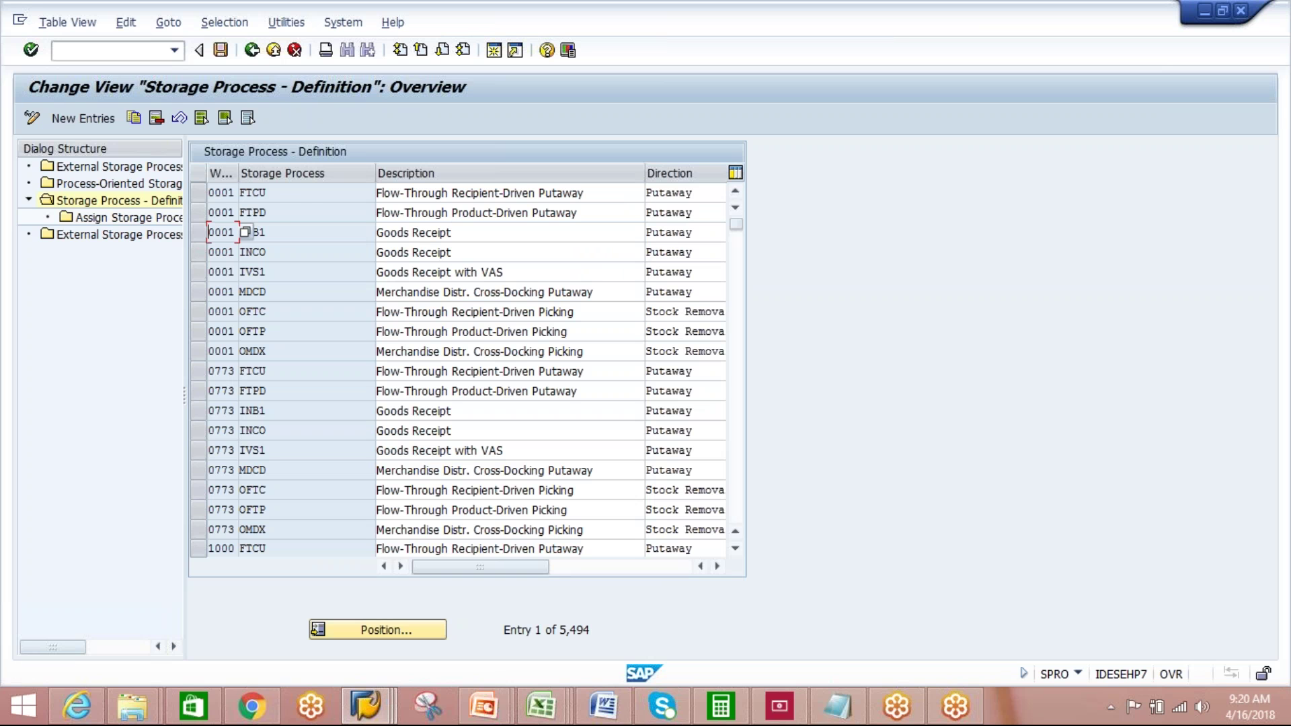
left_click(252, 50)
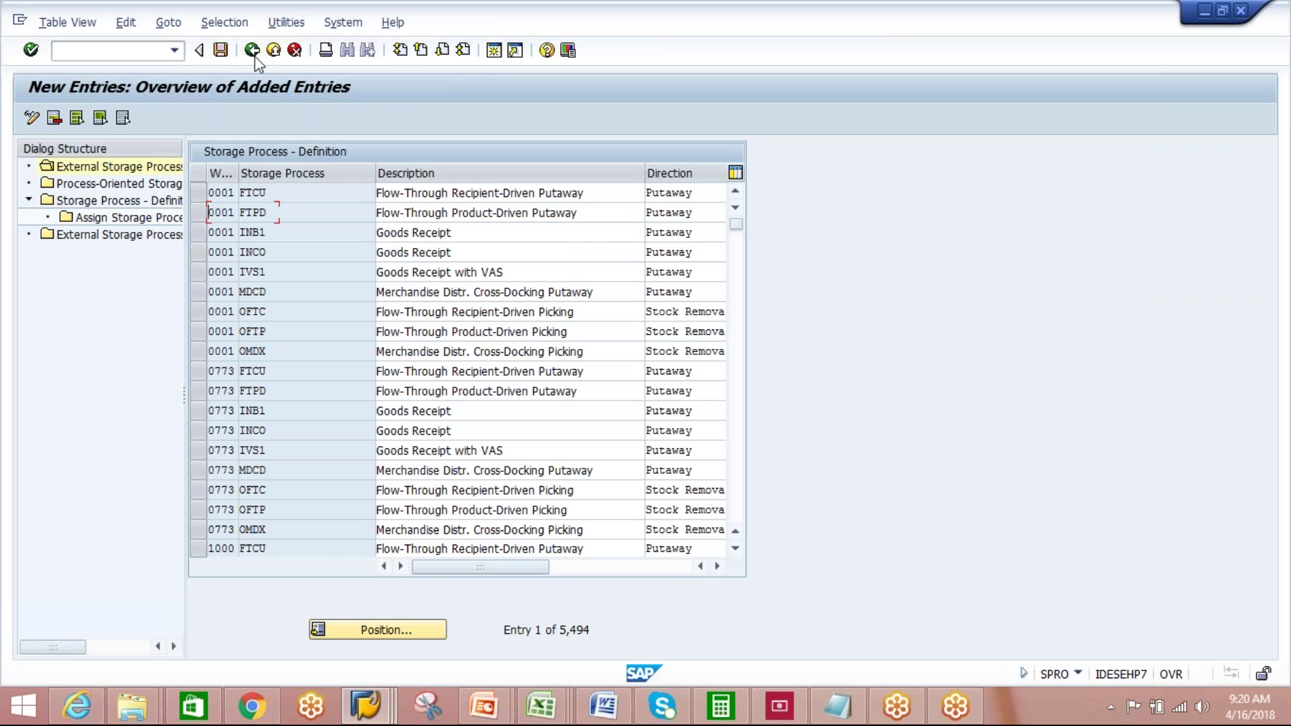
left_click(254, 52)
left_click(253, 52)
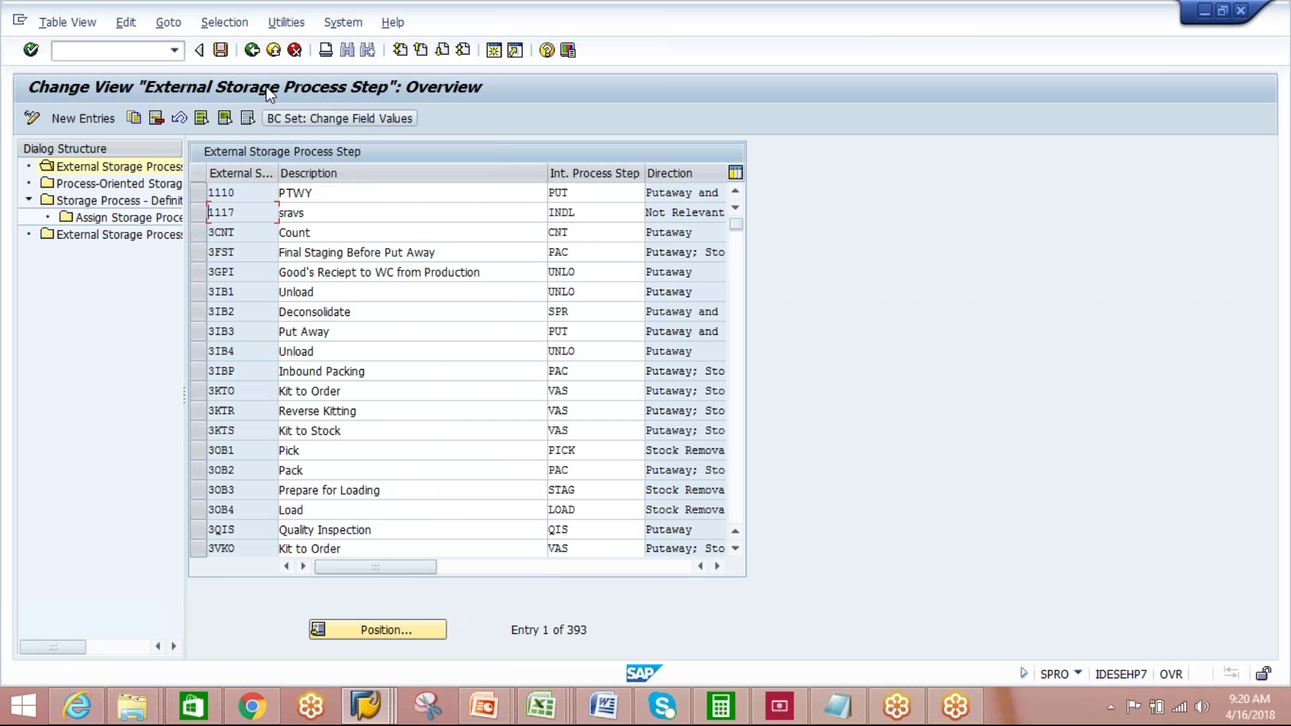
left_click(255, 55)
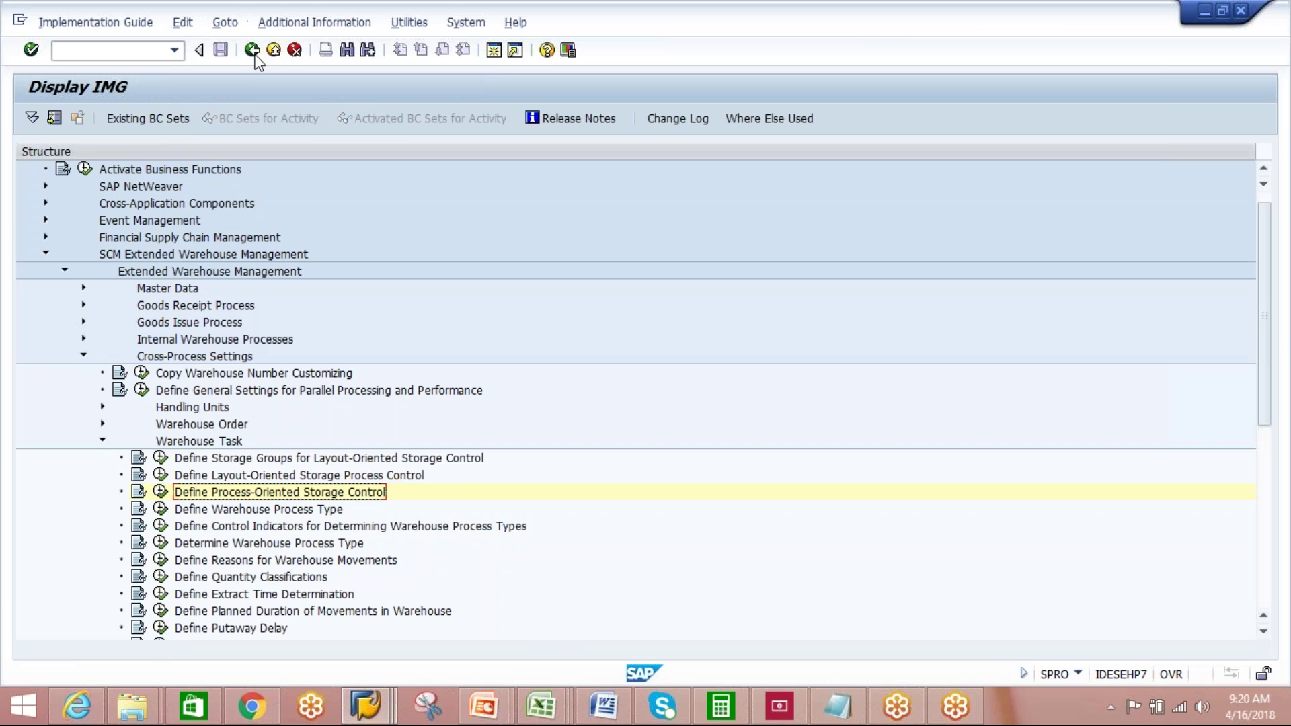
left_click(238, 511)
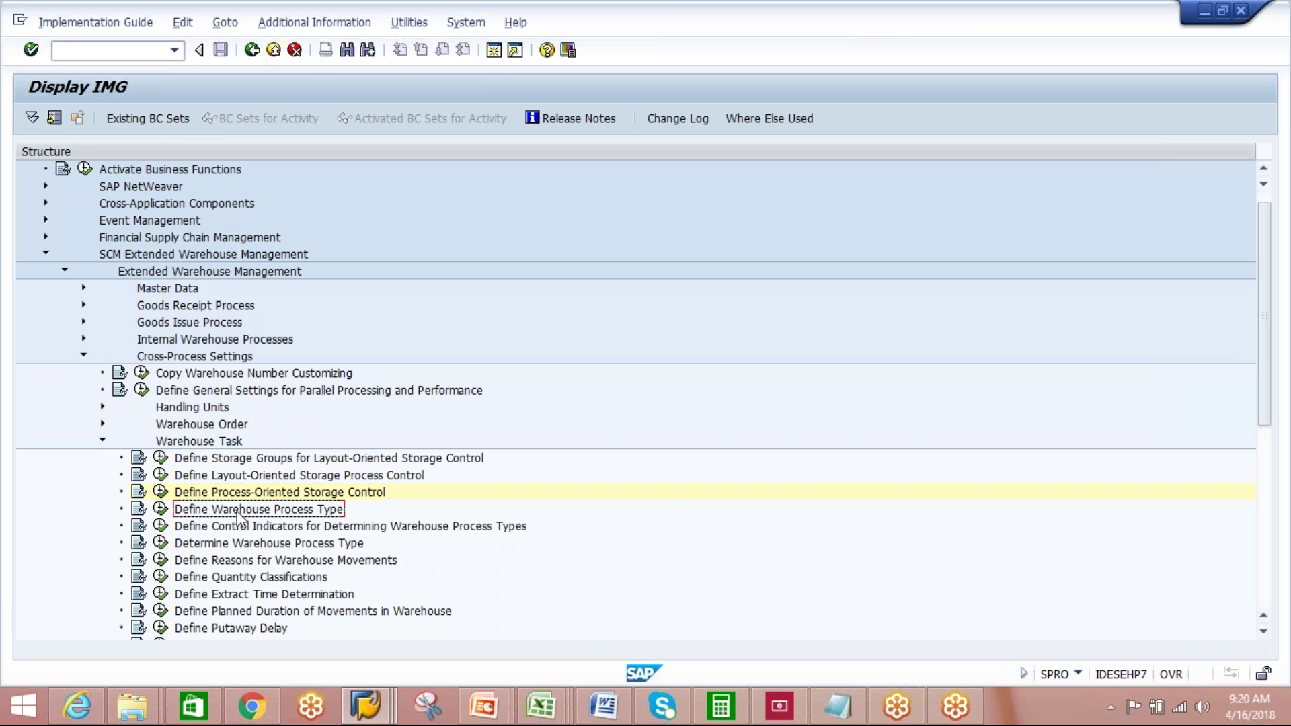
left_click(160, 509)
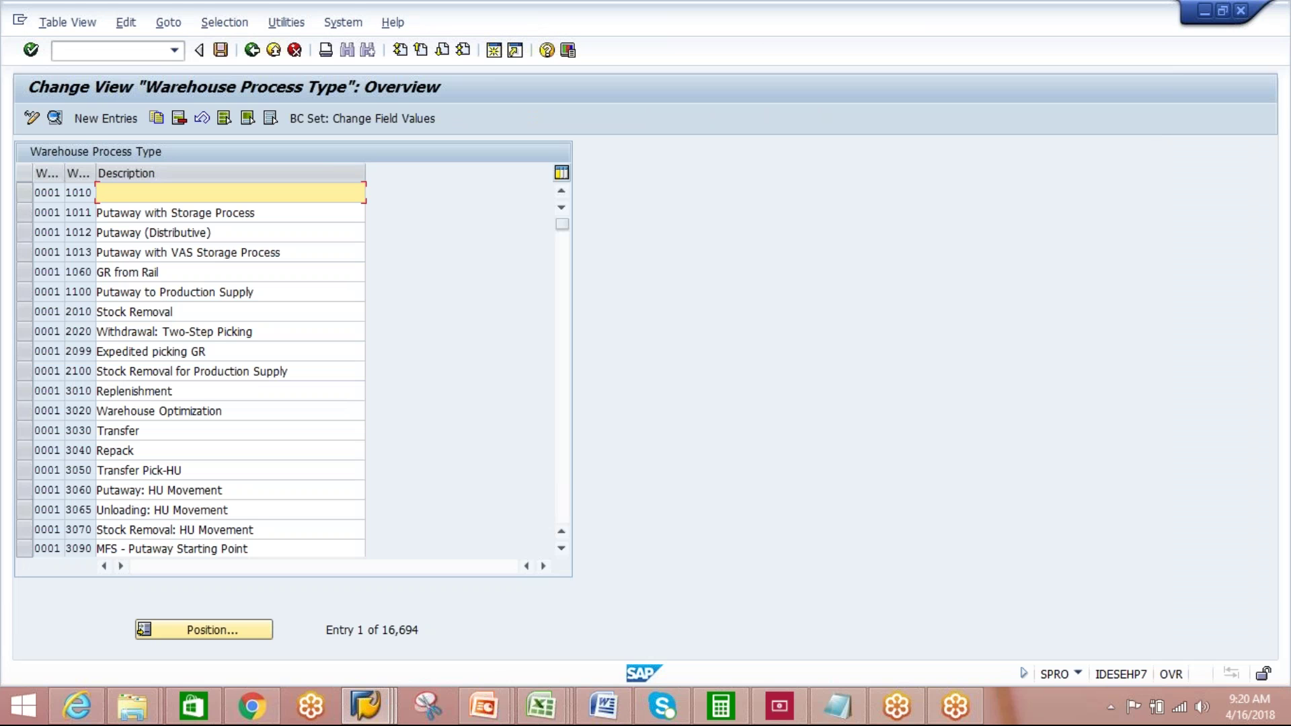
- Restrict the warehouse process type list by contents to entries with Warehouse Number AIPL
left_click(224, 23)
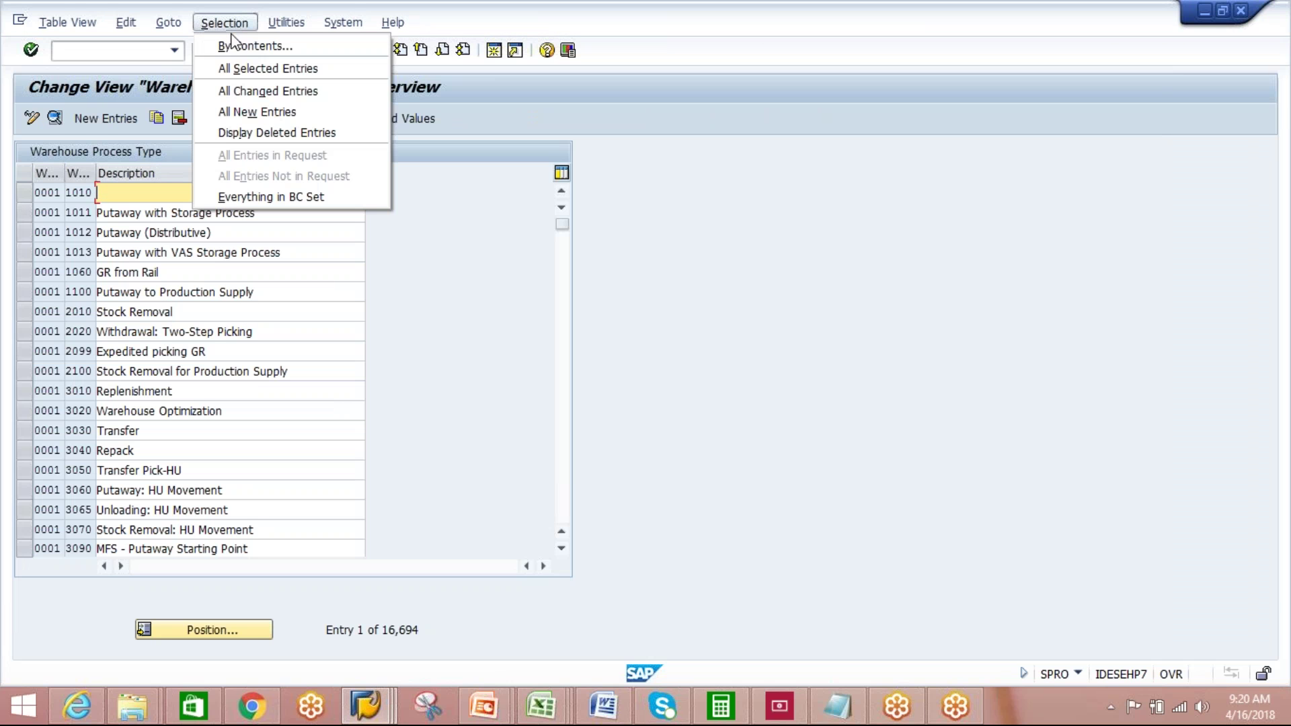
left_click(233, 47)
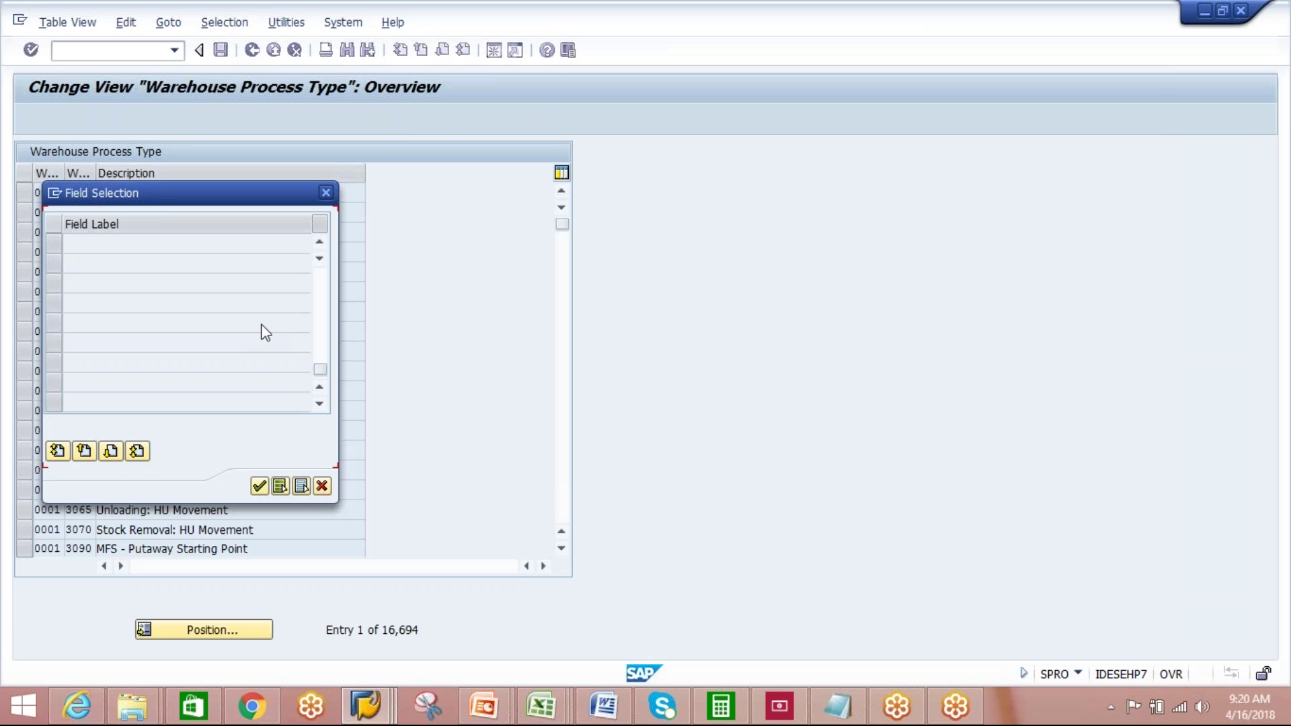
left_click(319, 388)
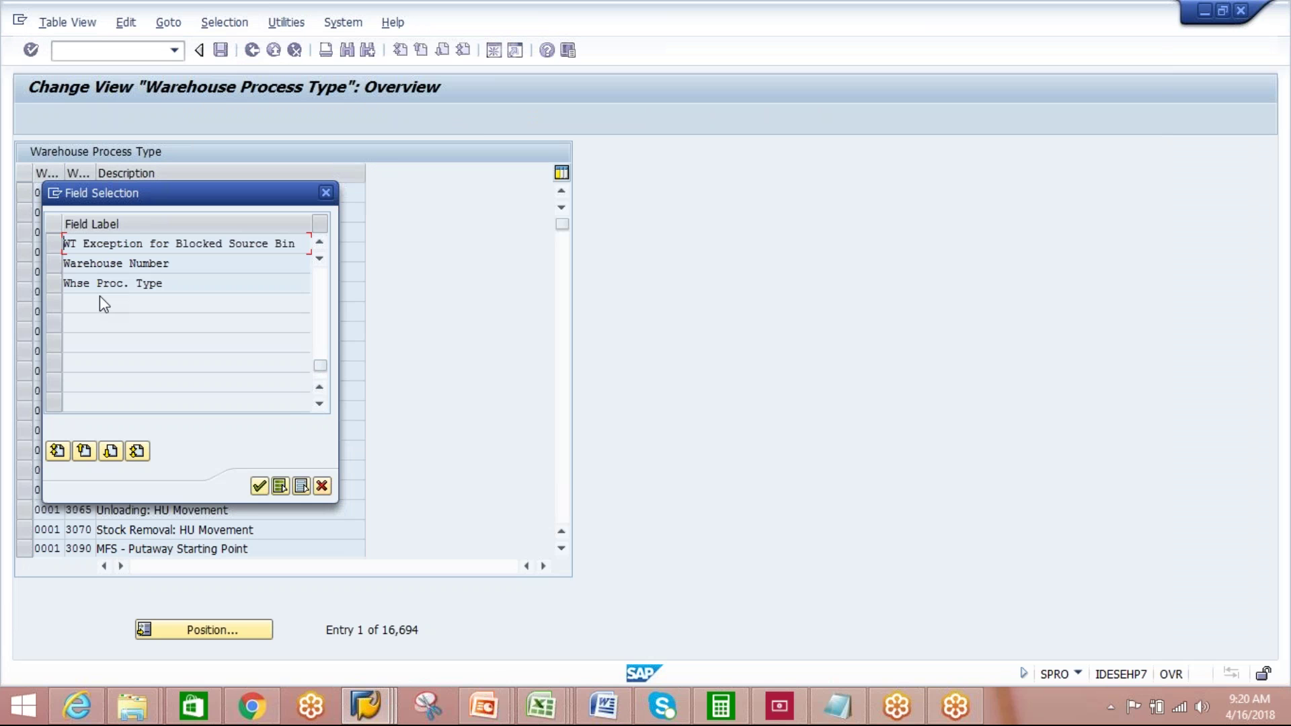
left_click(54, 262)
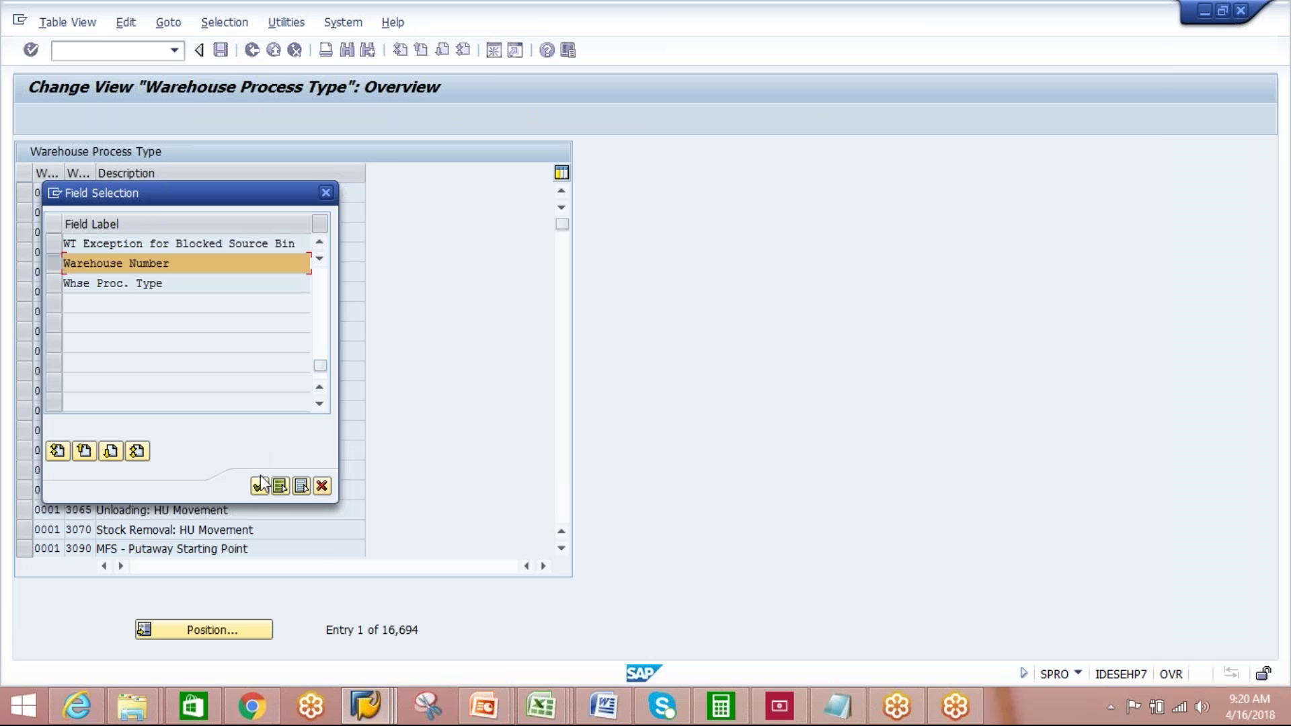
key("Return")
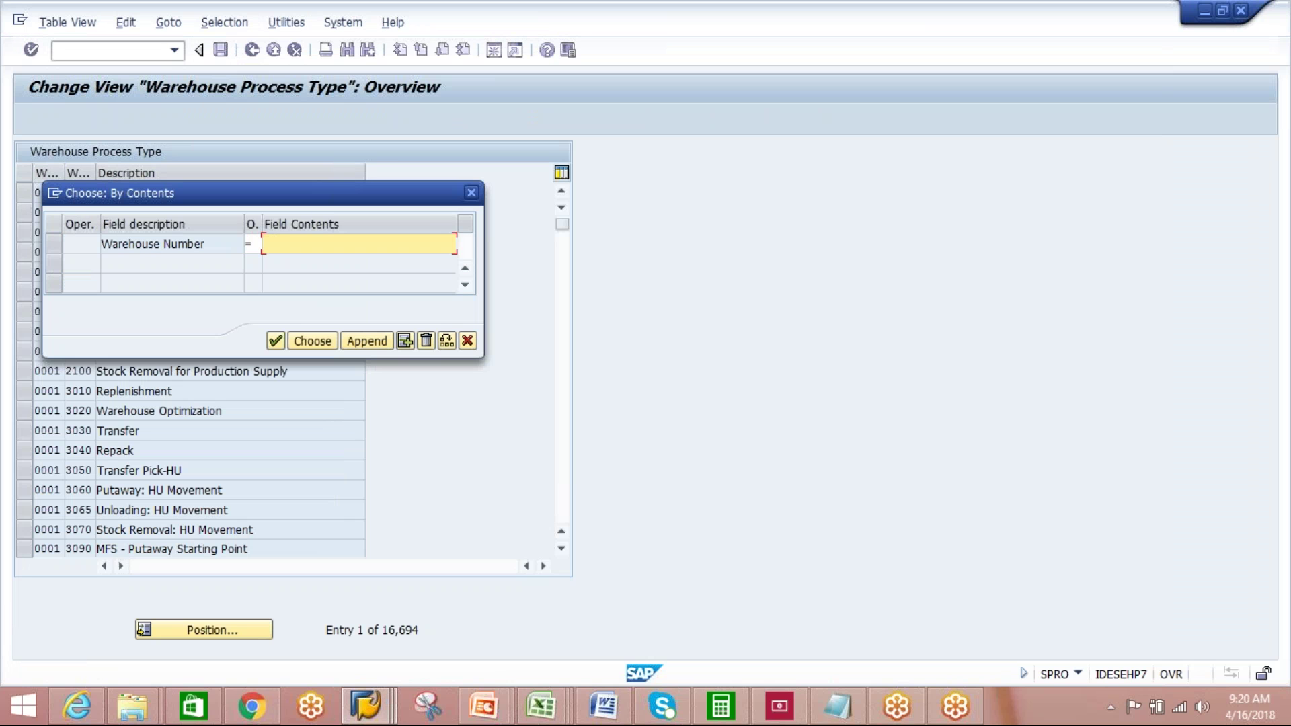
left_click(341, 245)
left_click(275, 257)
left_click(276, 342)
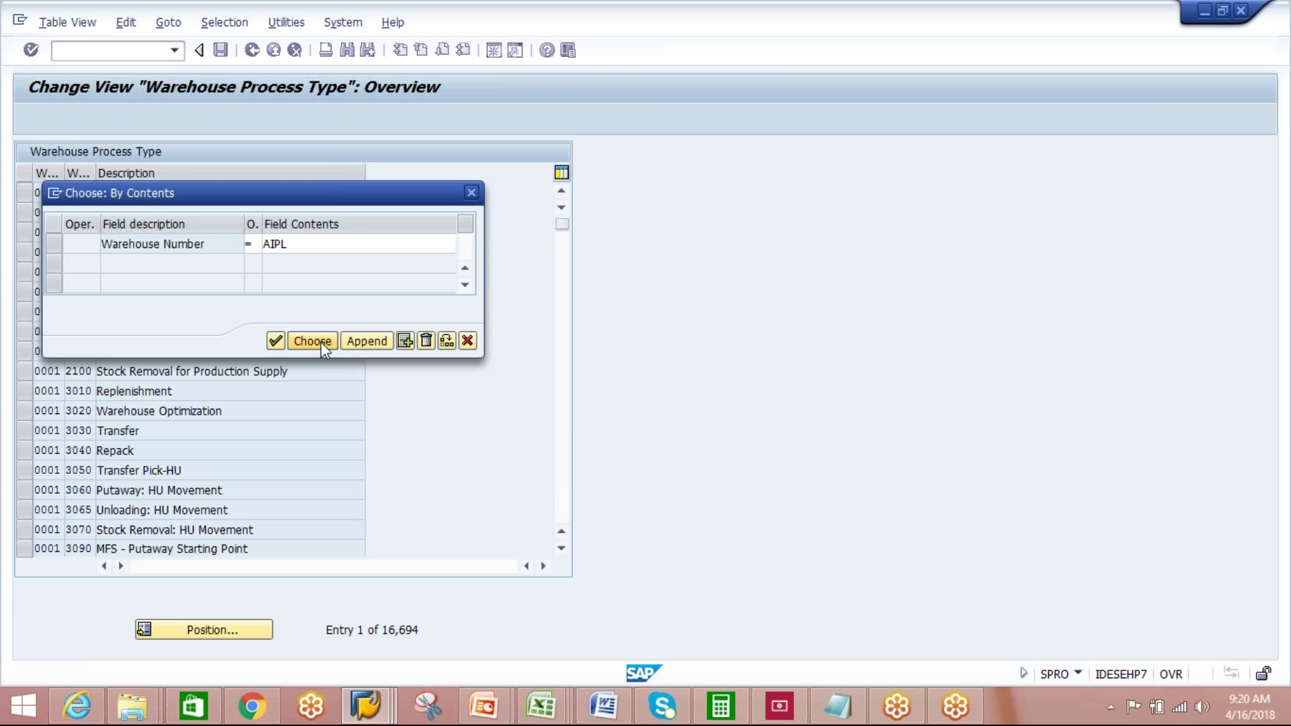
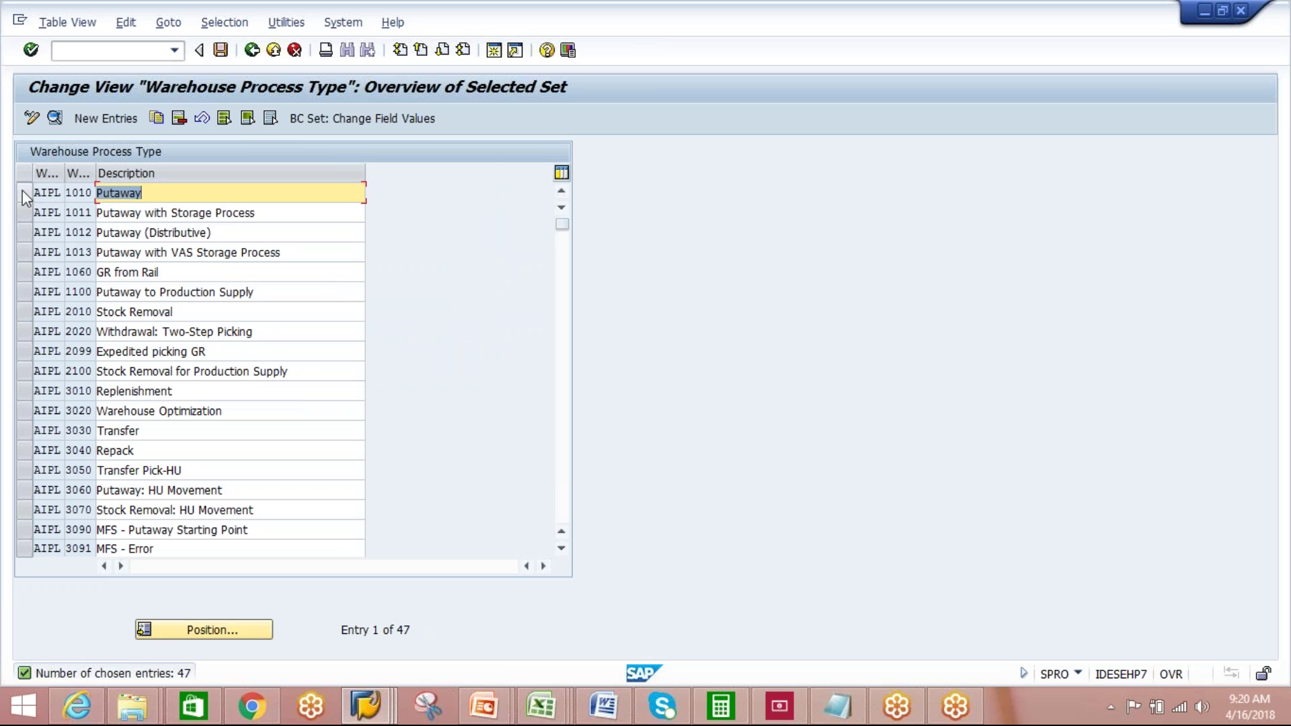
- Copy warehouse process type 1010 Putaway of warehouse AIPL as AIKS with the description AIPL-KTS
left_click(22, 191)
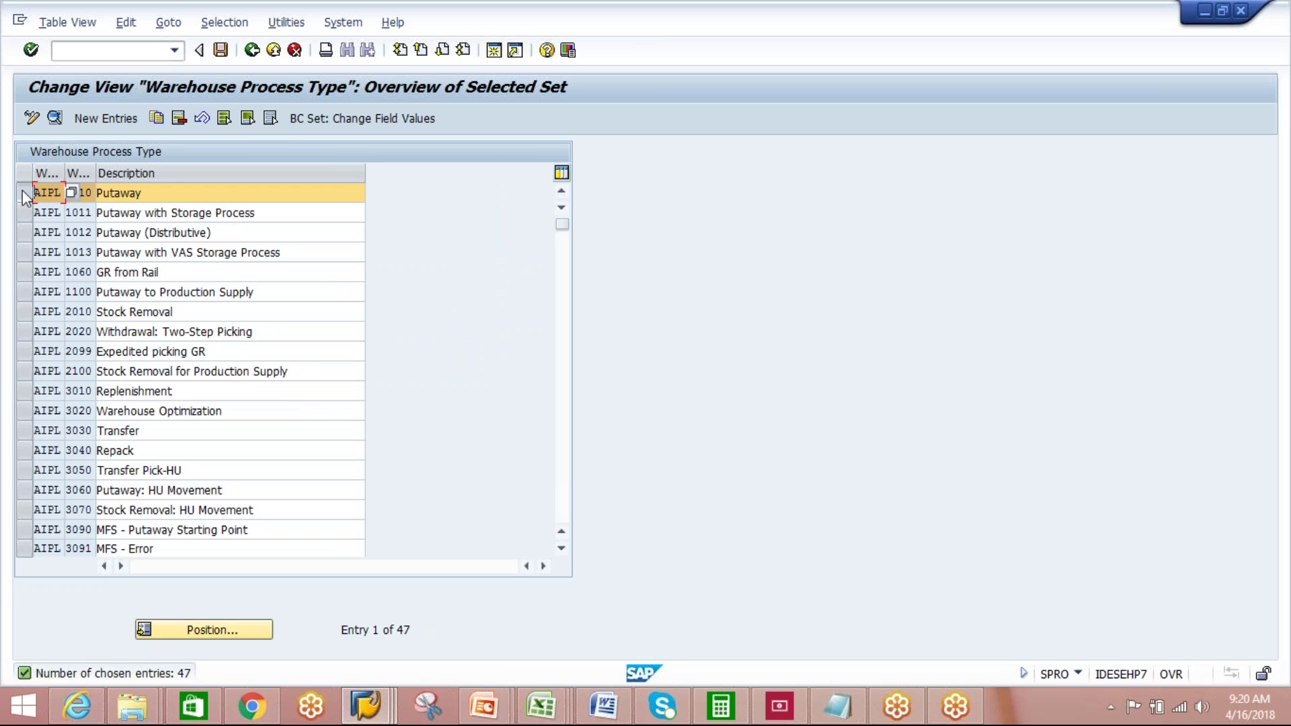
left_click(160, 115)
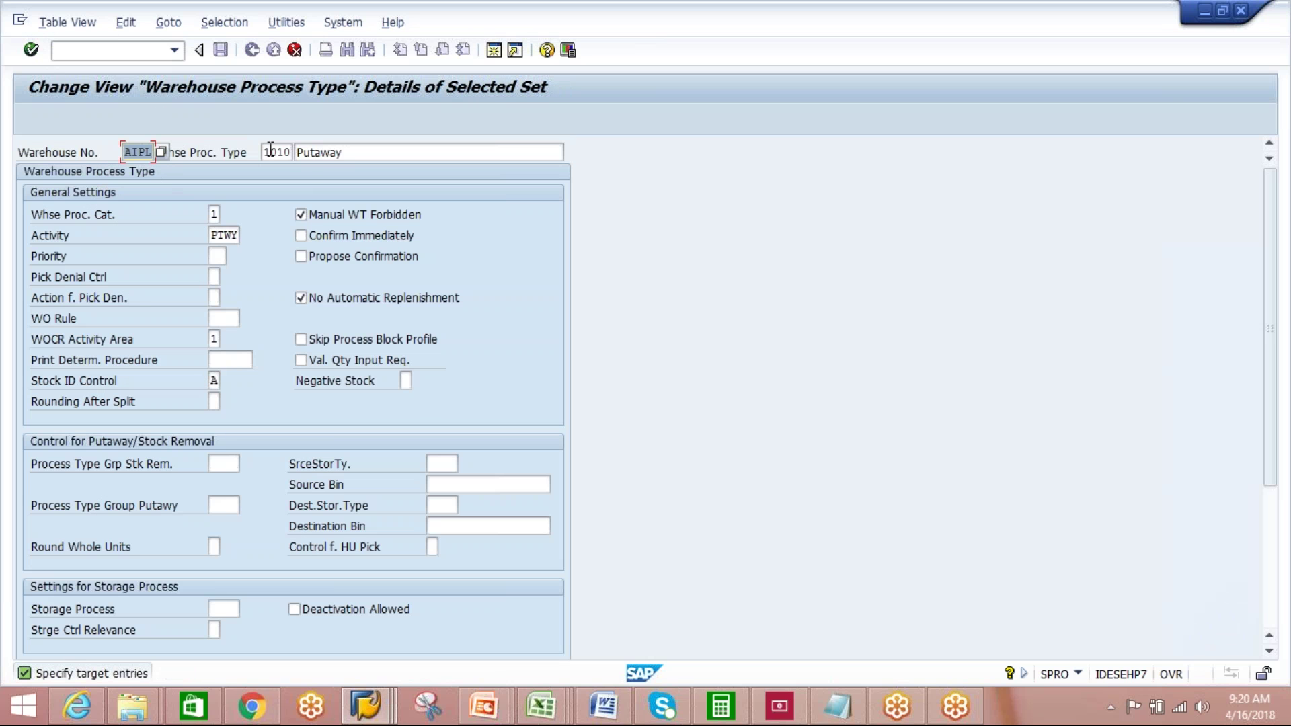
key("Tab")
type("AI")
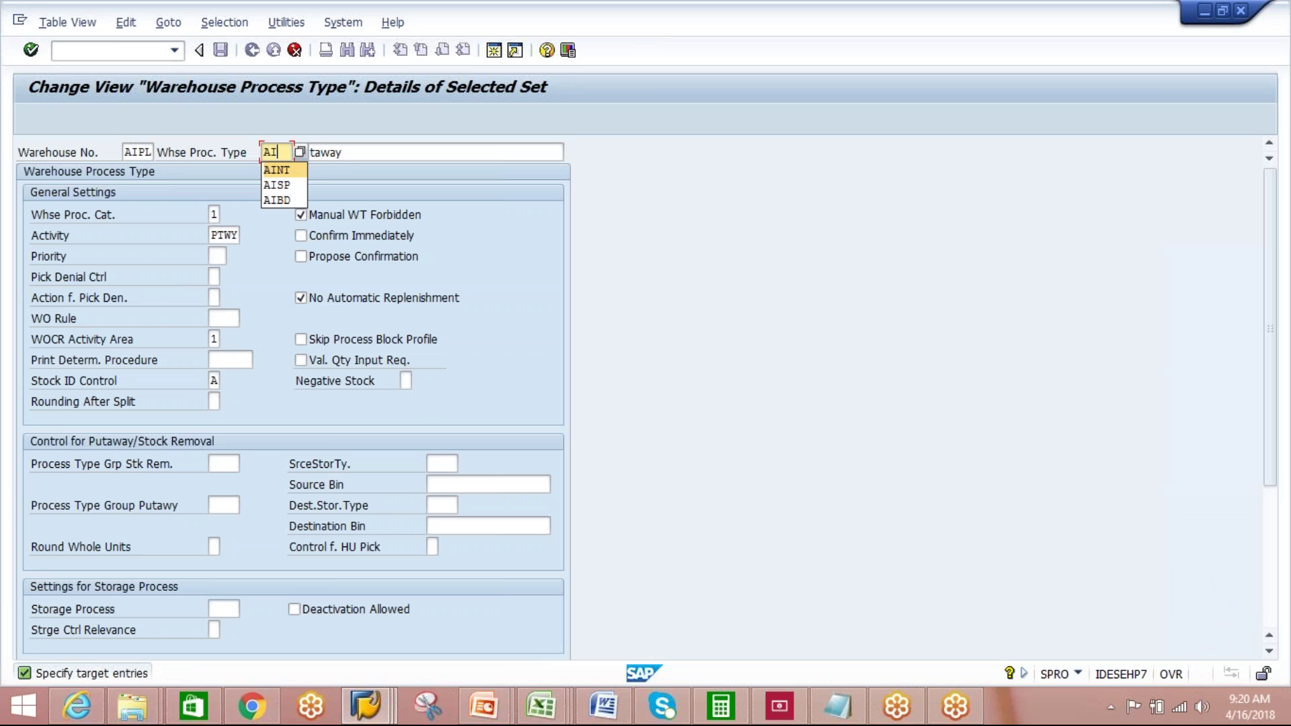
type("KS")
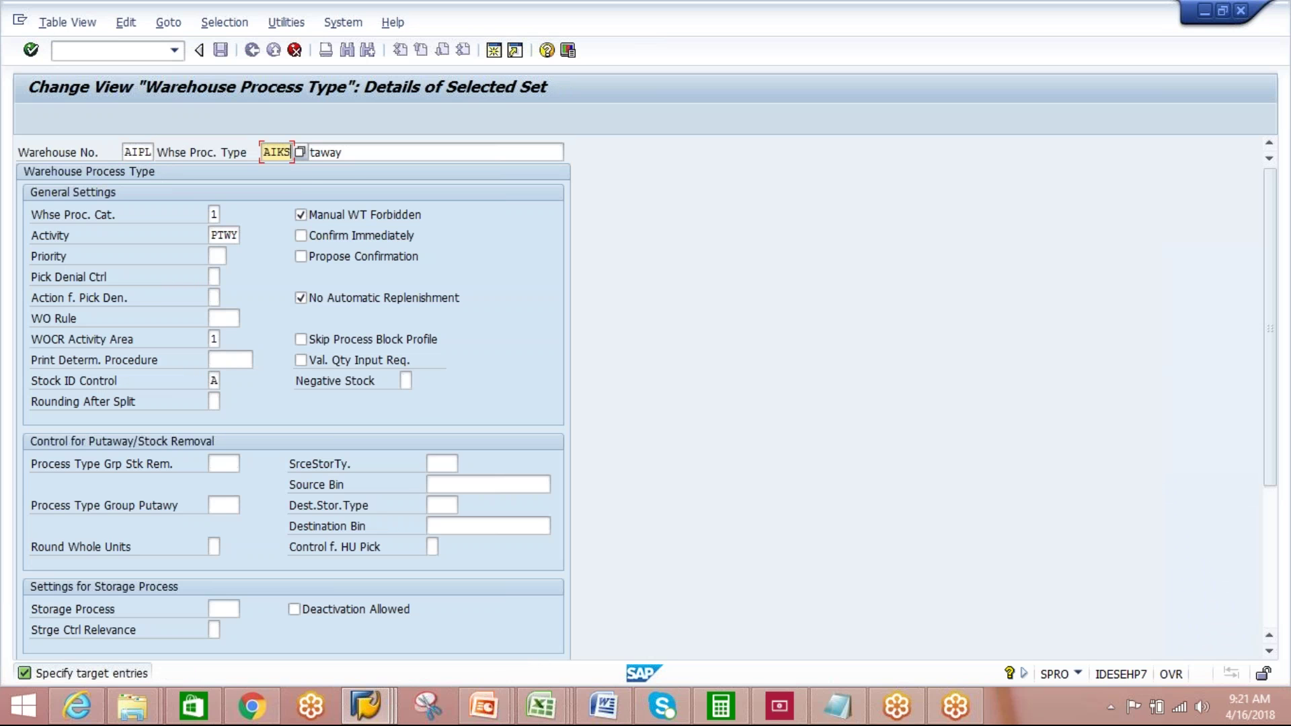
left_click(359, 152)
left_click_drag(359, 152, 298, 154)
type("AIPL-KTS")
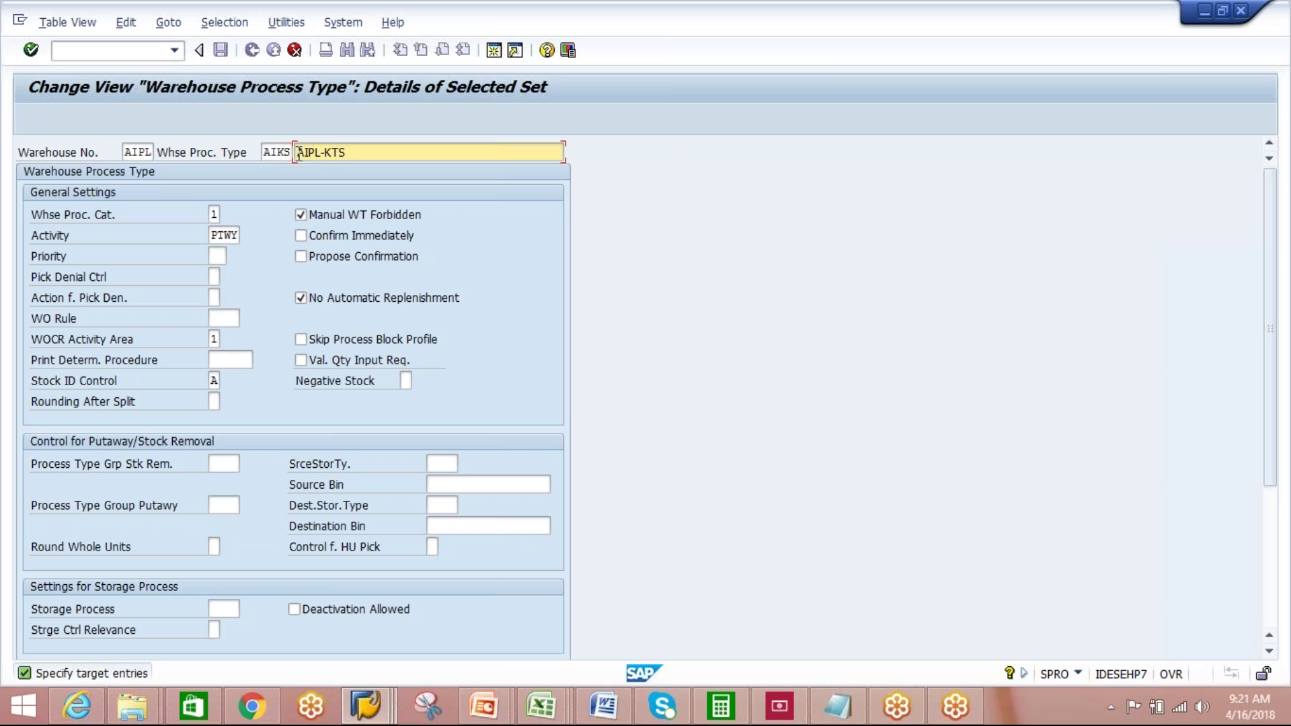
- Set the source storage type of process type AIKS to AKTS and its source bin to KTS-BIN
left_click(433, 463)
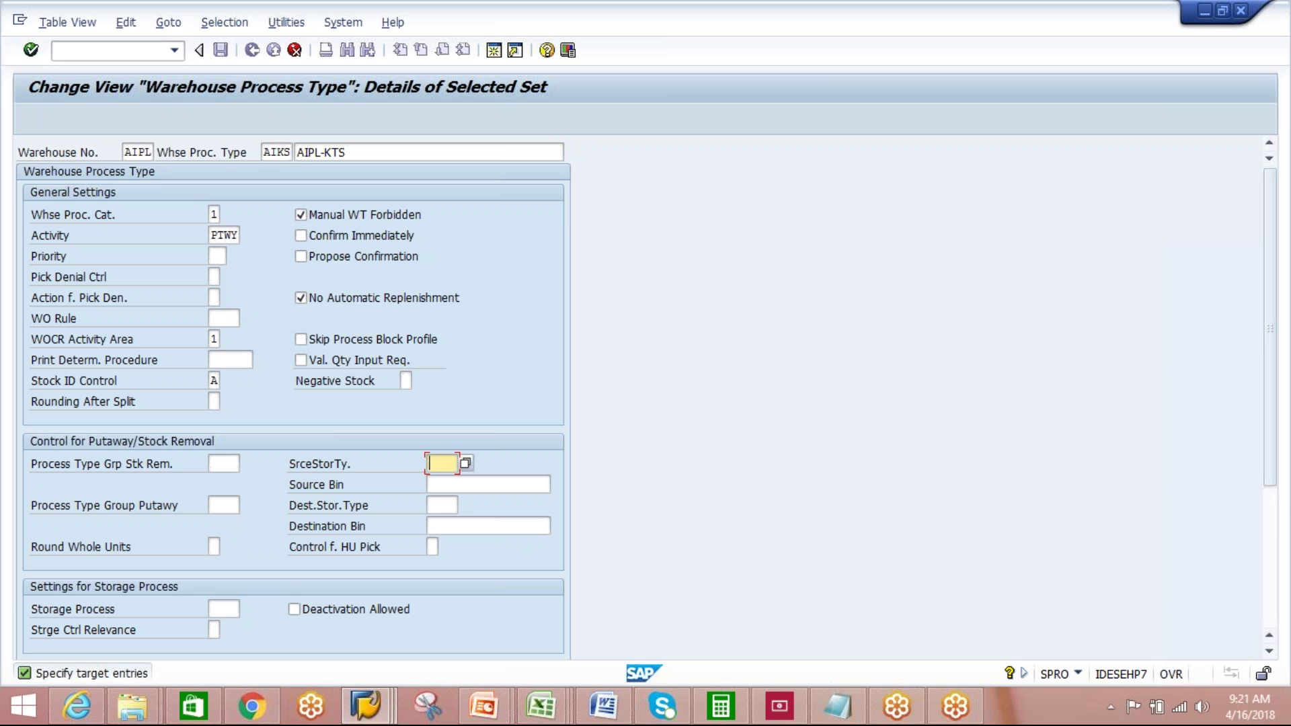
type("AKTS")
left_click(477, 484)
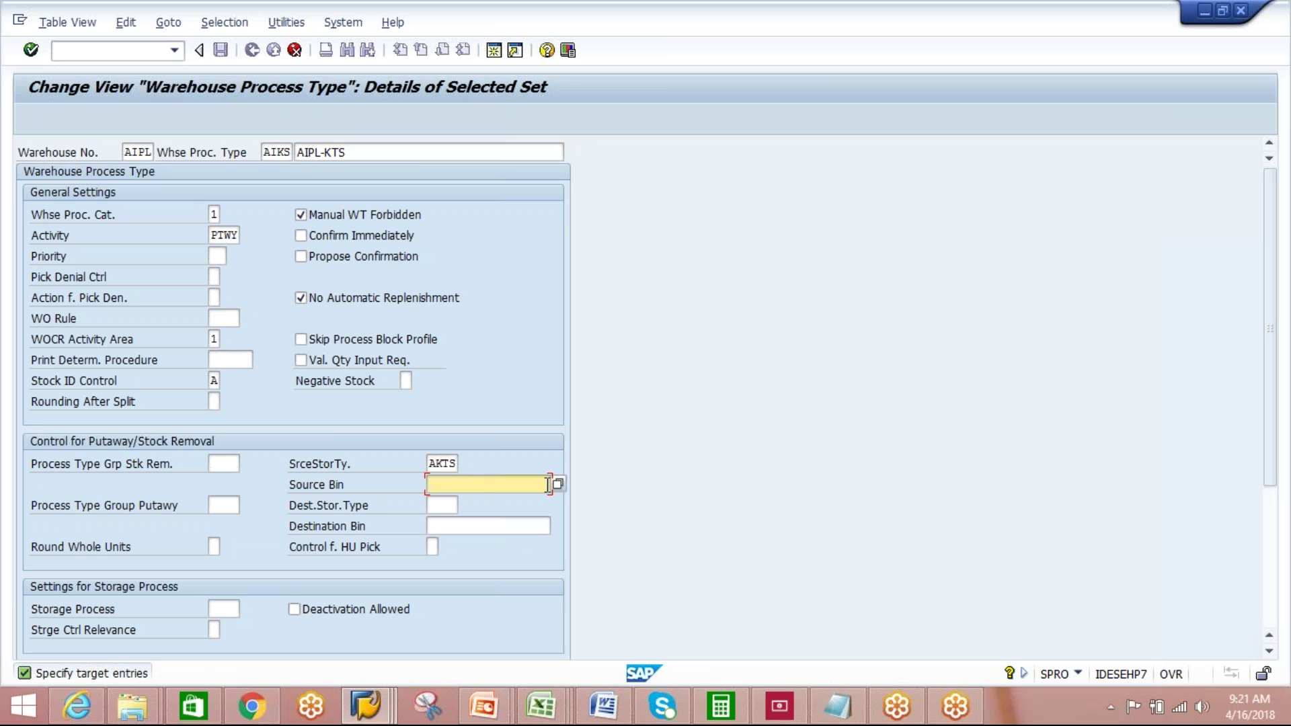
key("F4")
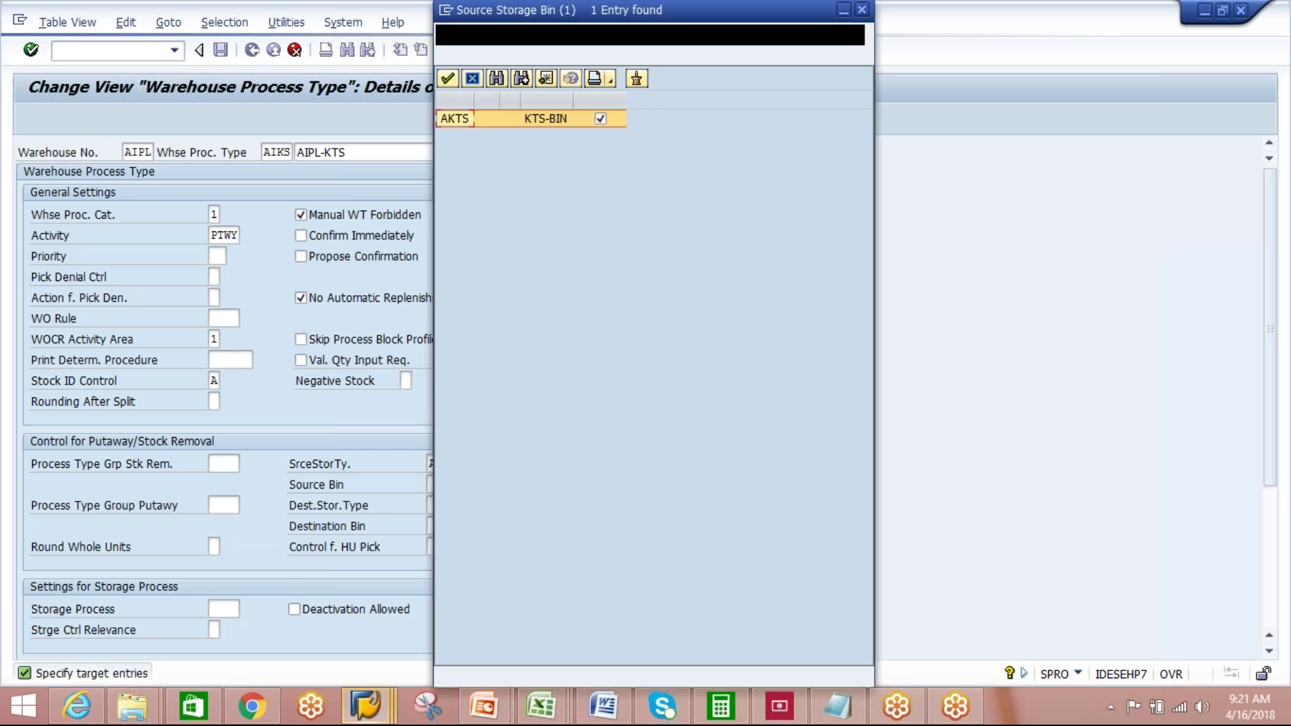
double_click(542, 117)
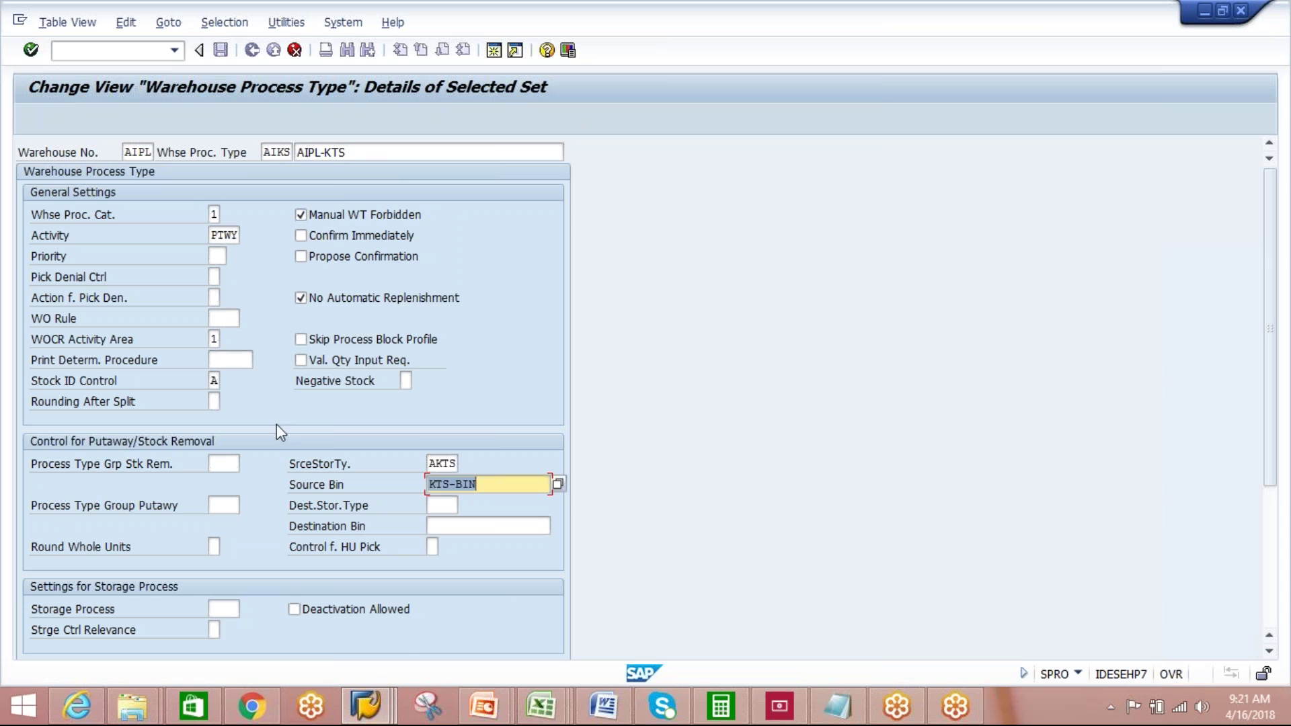
- Assign storage process AIKS to the new warehouse process type and save it to the proposed customizing request
left_click(219, 607)
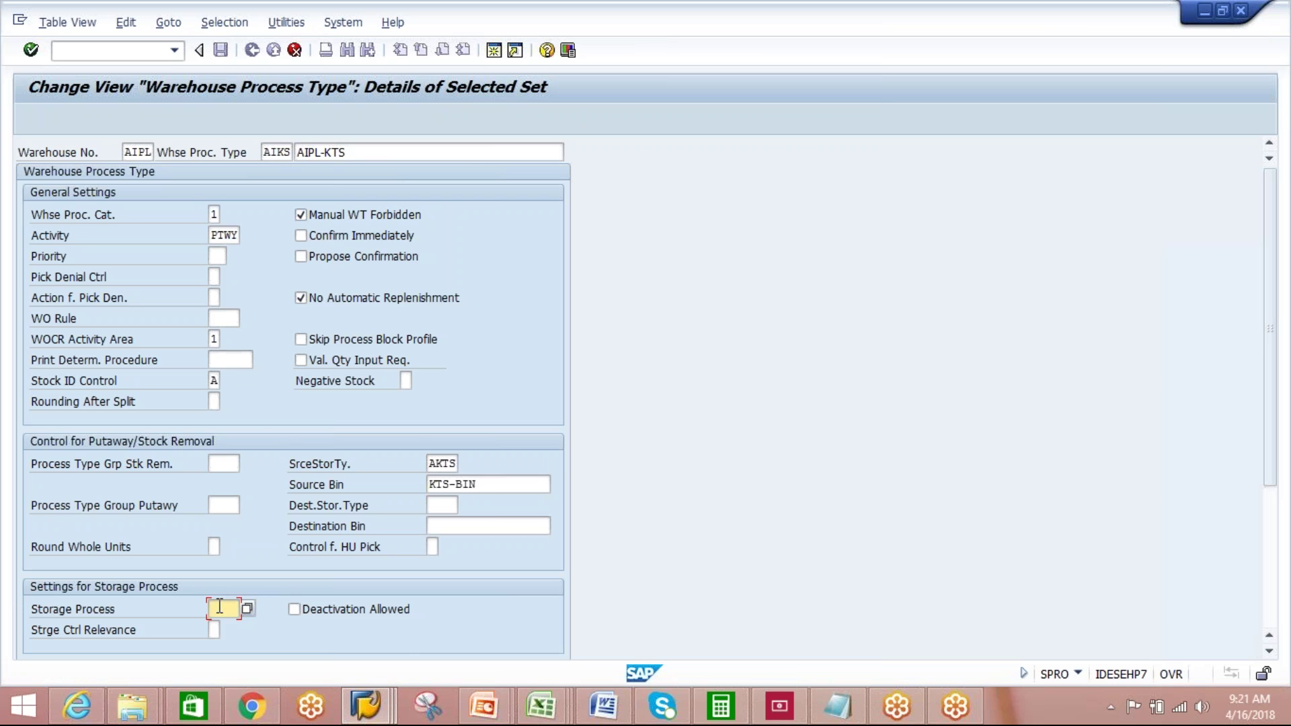
type("AIKS")
key("Return")
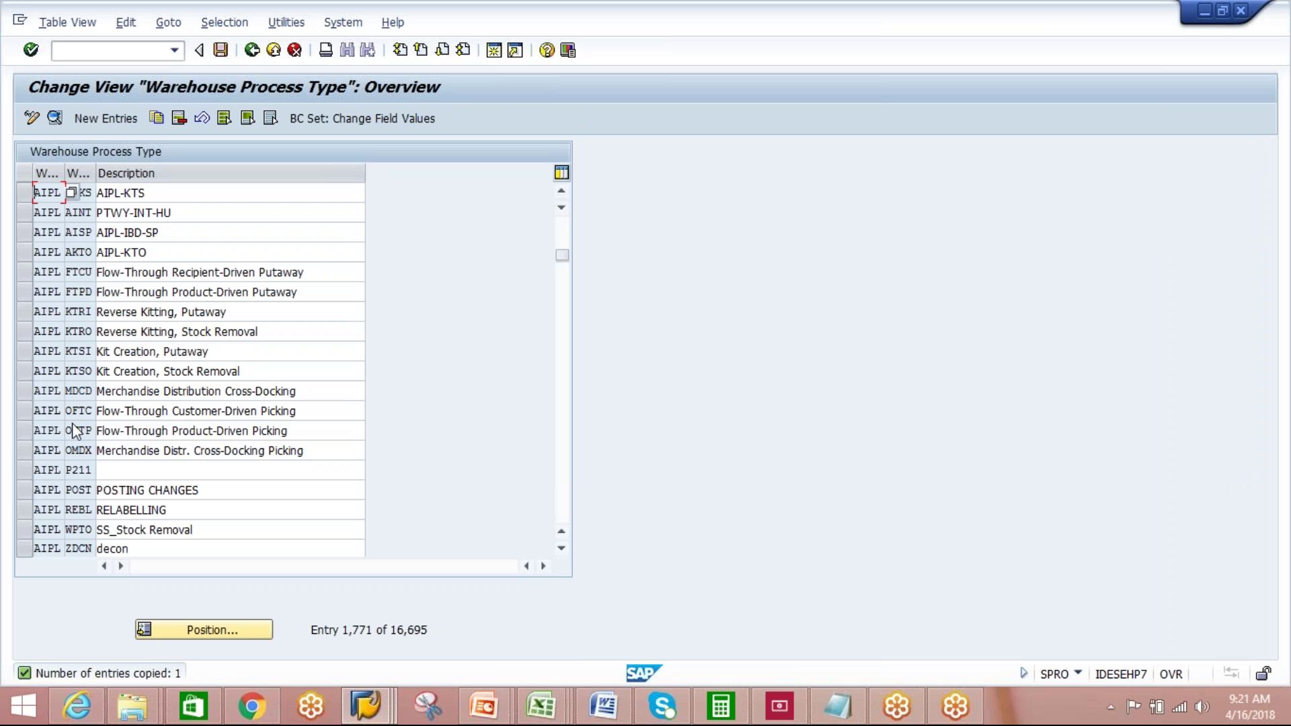
left_click(215, 50)
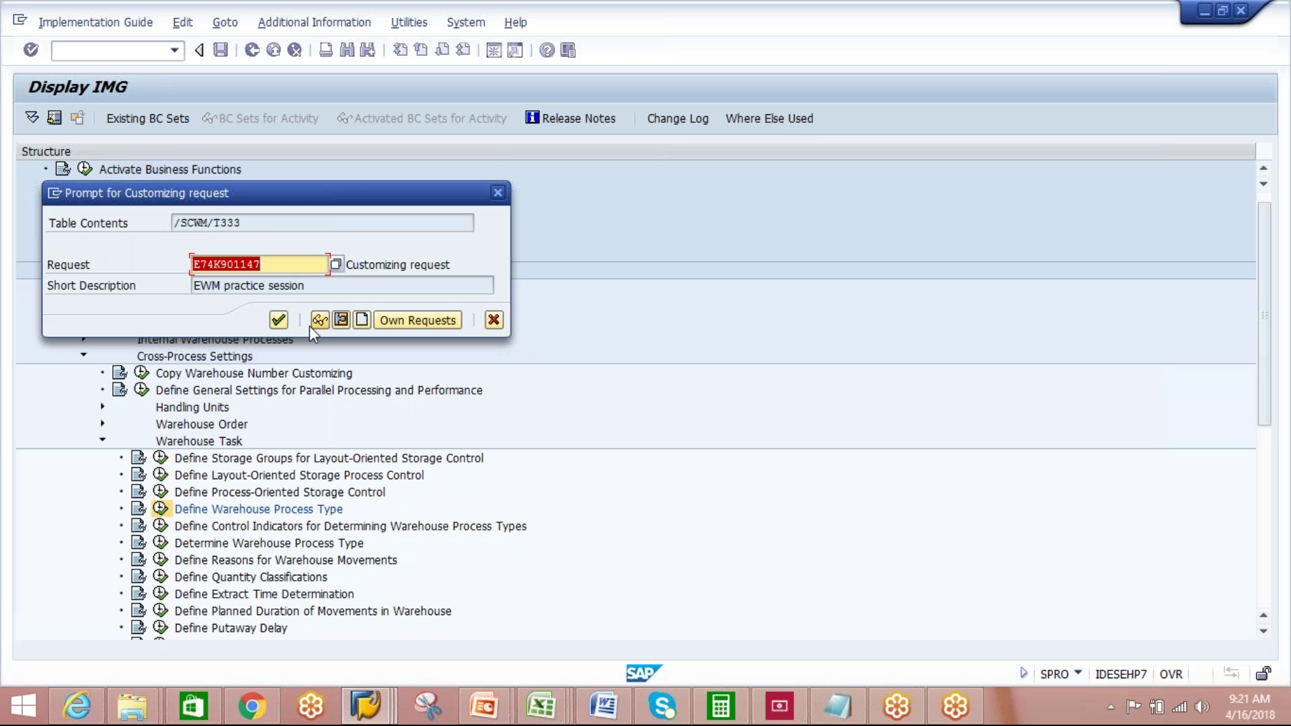
left_click(279, 320)
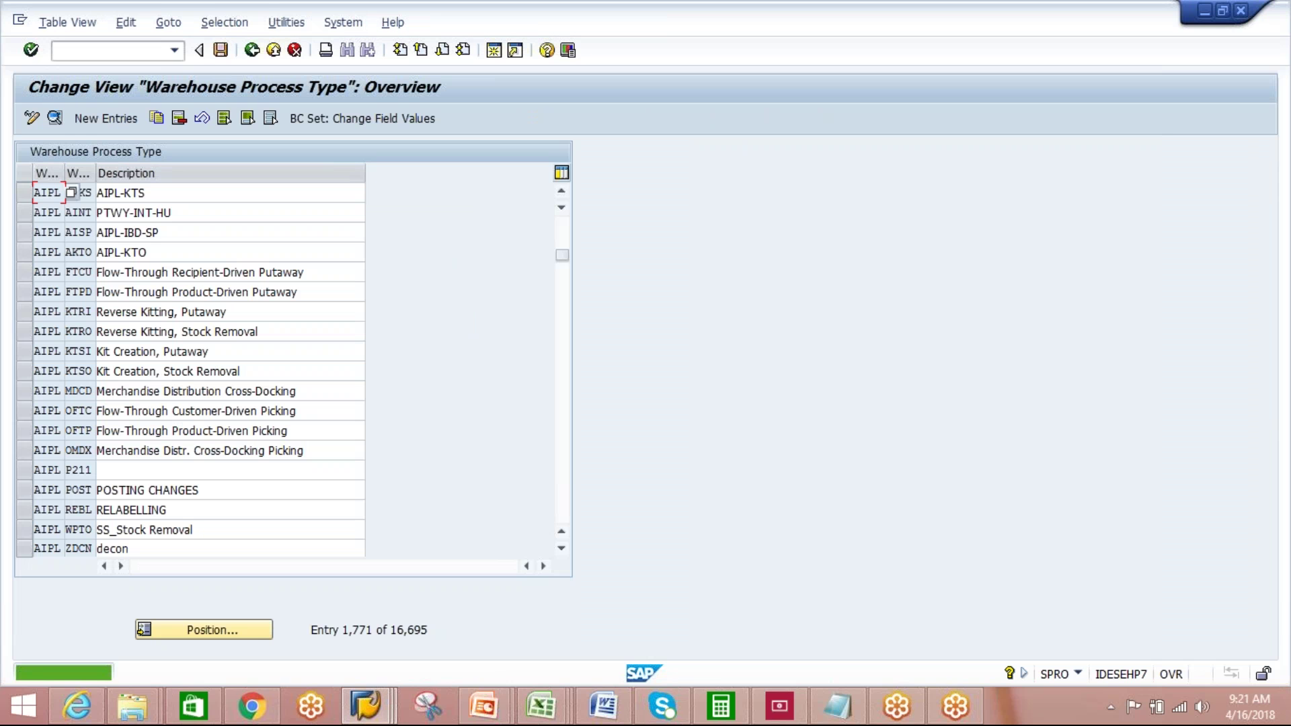
- Reopen the details of process type AIKS, check the available storage processes against its assignment, and save
left_click(25, 190)
left_click(54, 119)
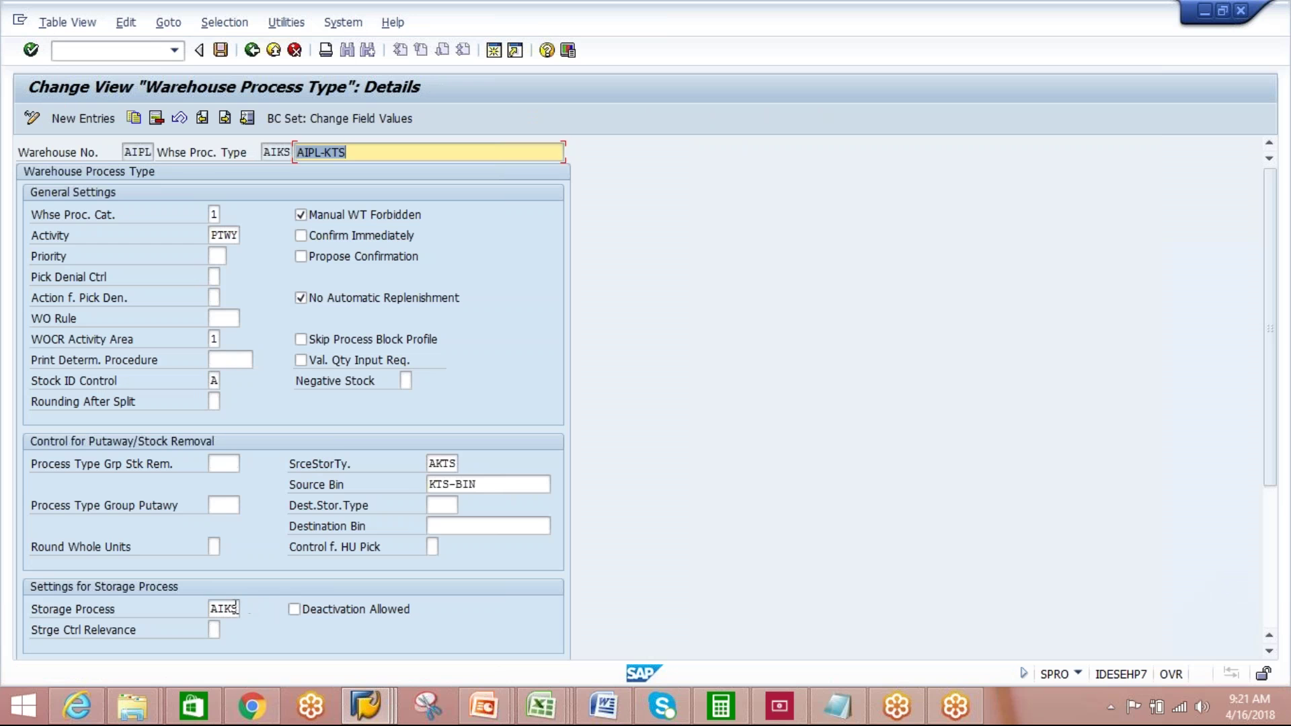
left_click(232, 608)
left_click(248, 608)
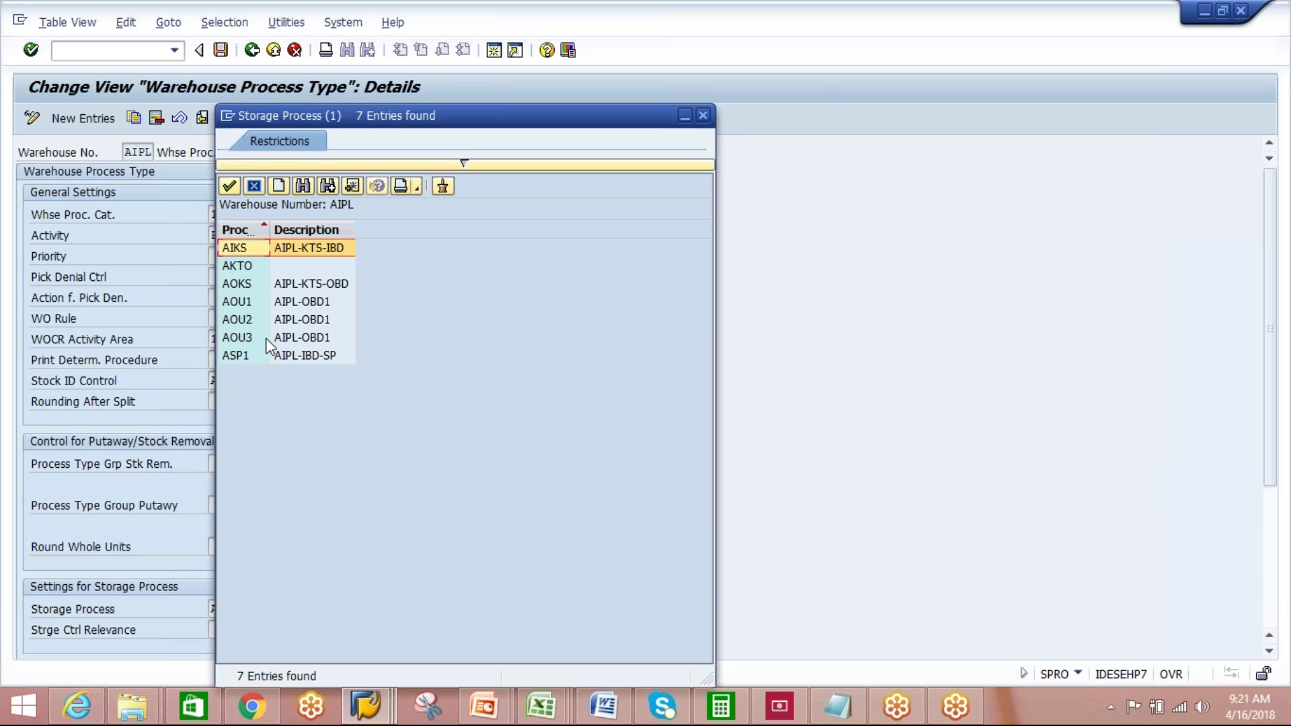
left_click(702, 116)
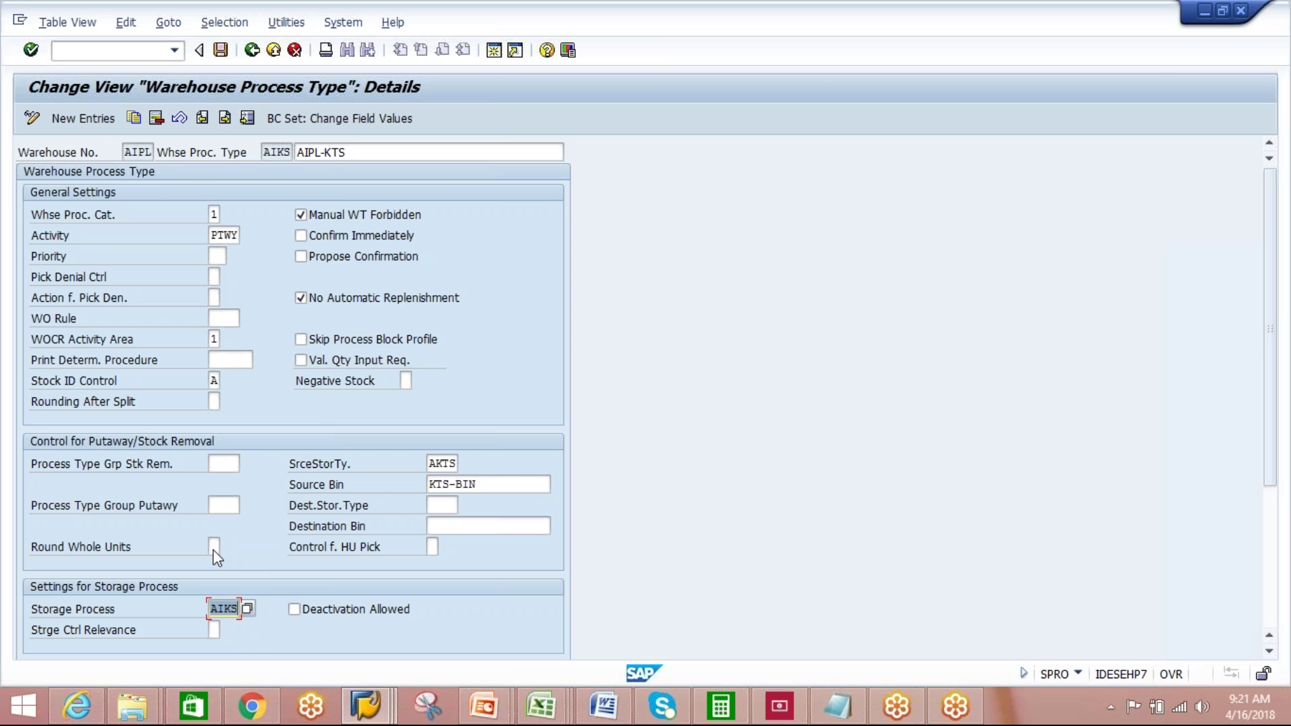
left_click(220, 49)
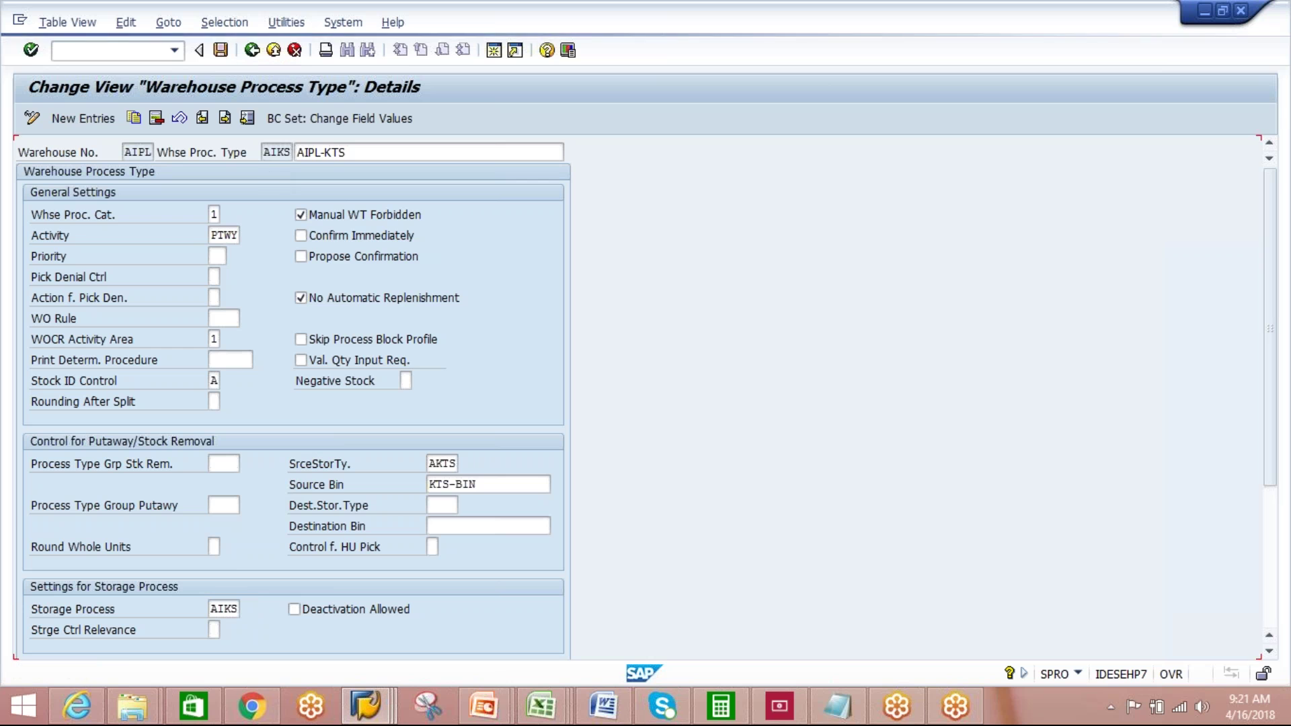
- Leave the warehouse process type settings and open Define Creation Rule for Warehouse Orders in the Warehouse Order section
left_click(253, 49)
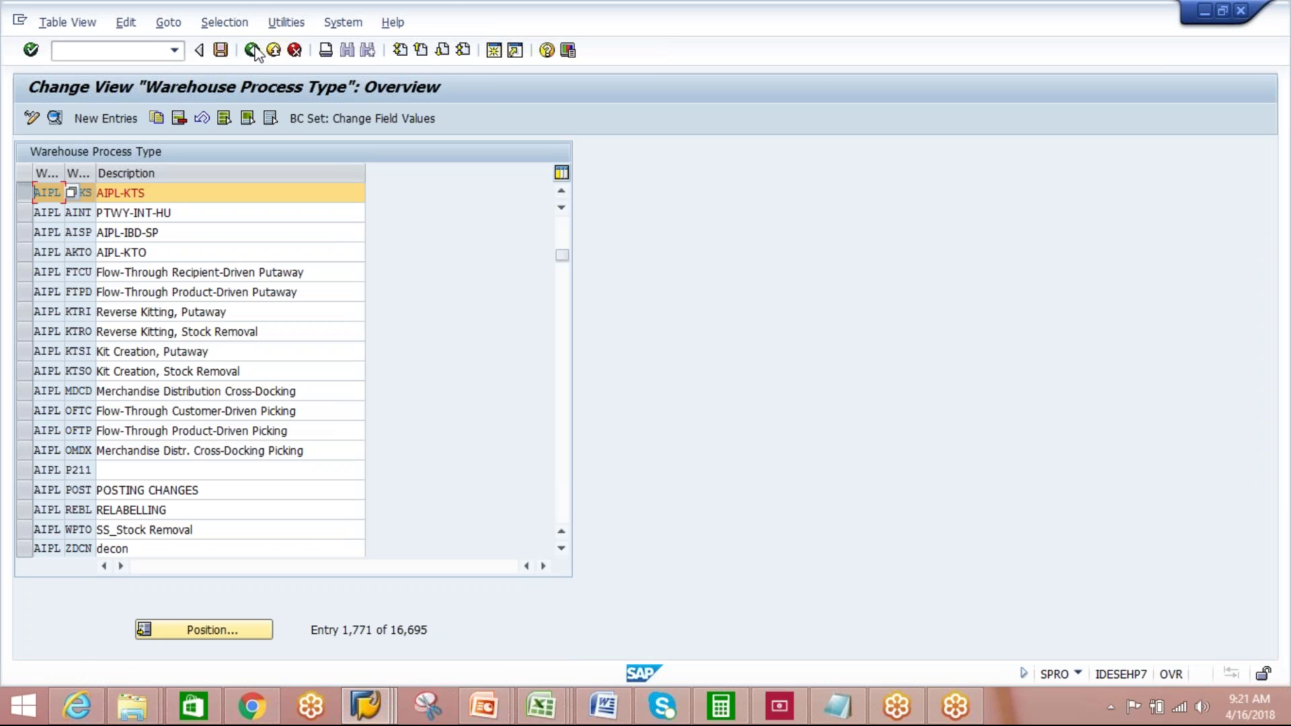
left_click(254, 50)
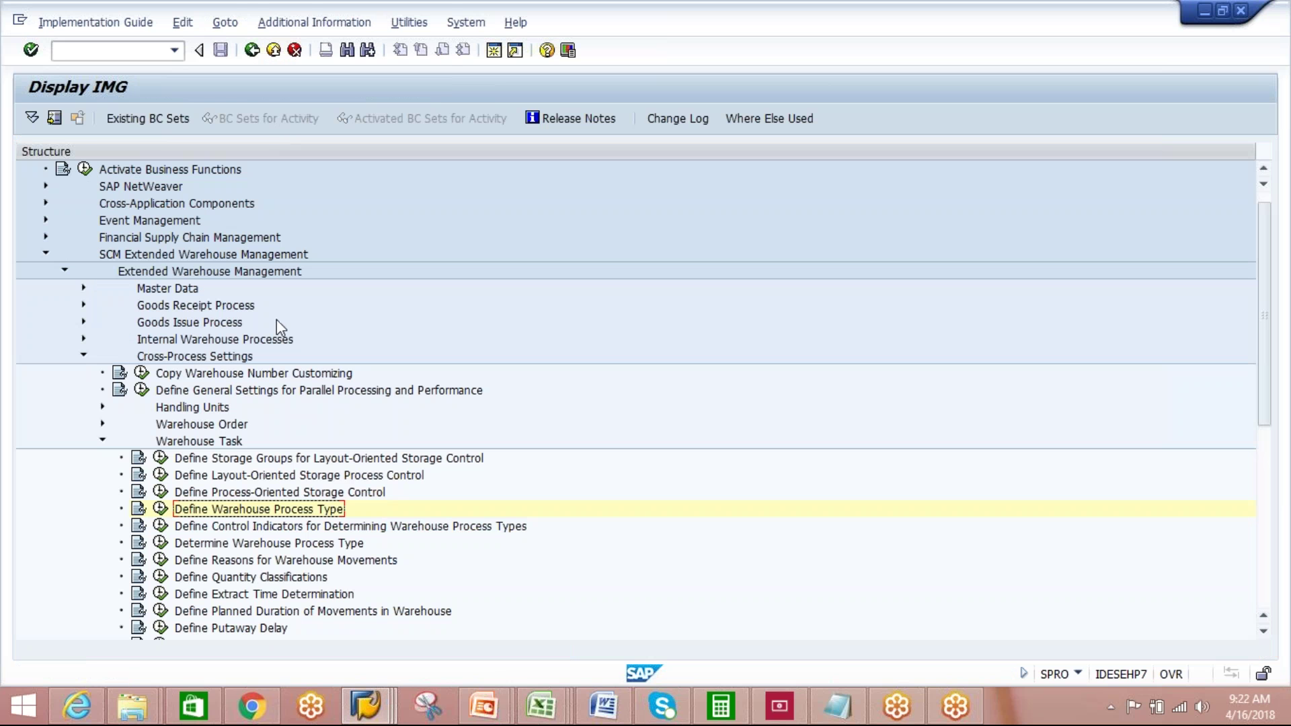
left_click(102, 423)
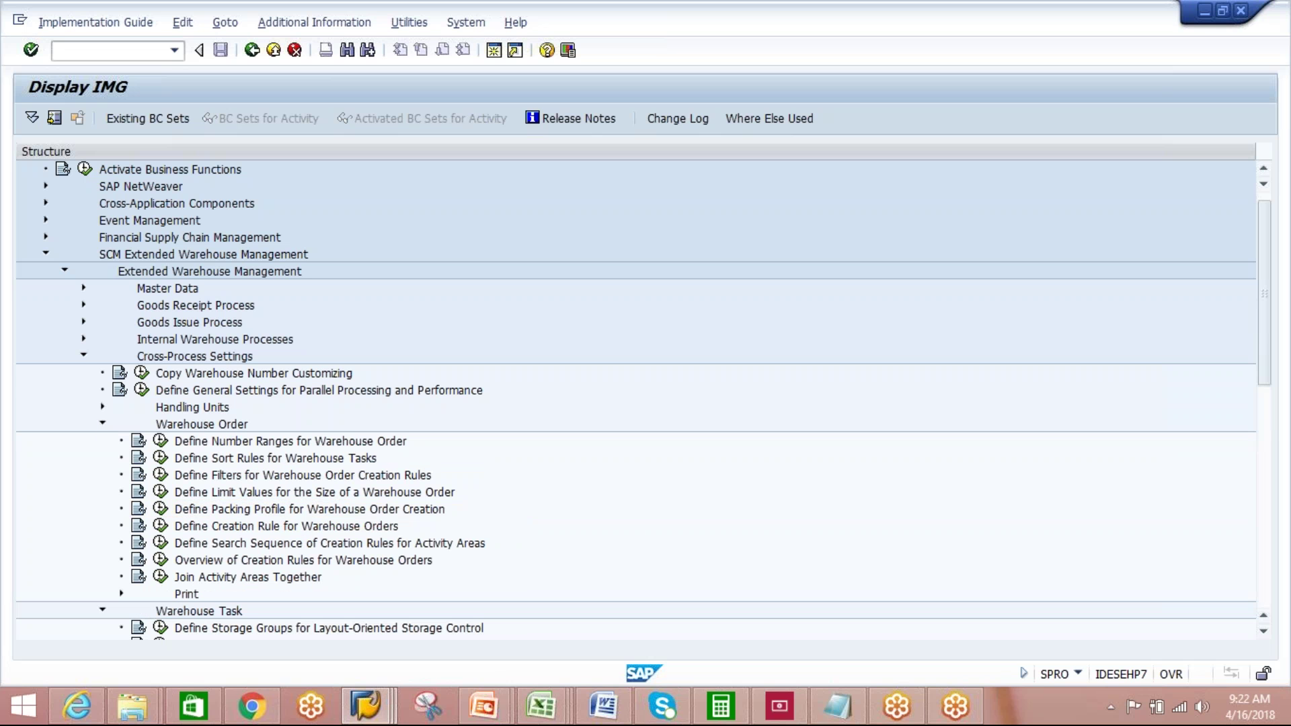
left_click(240, 530)
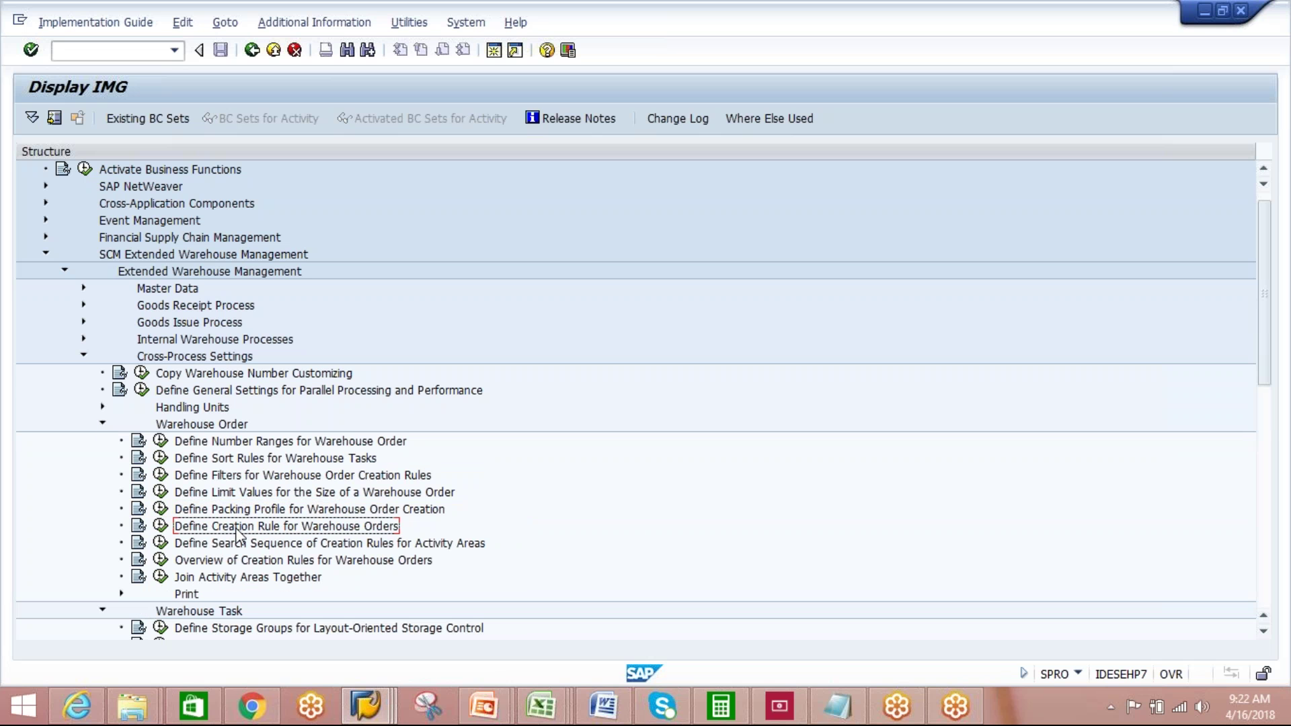
left_click(160, 526)
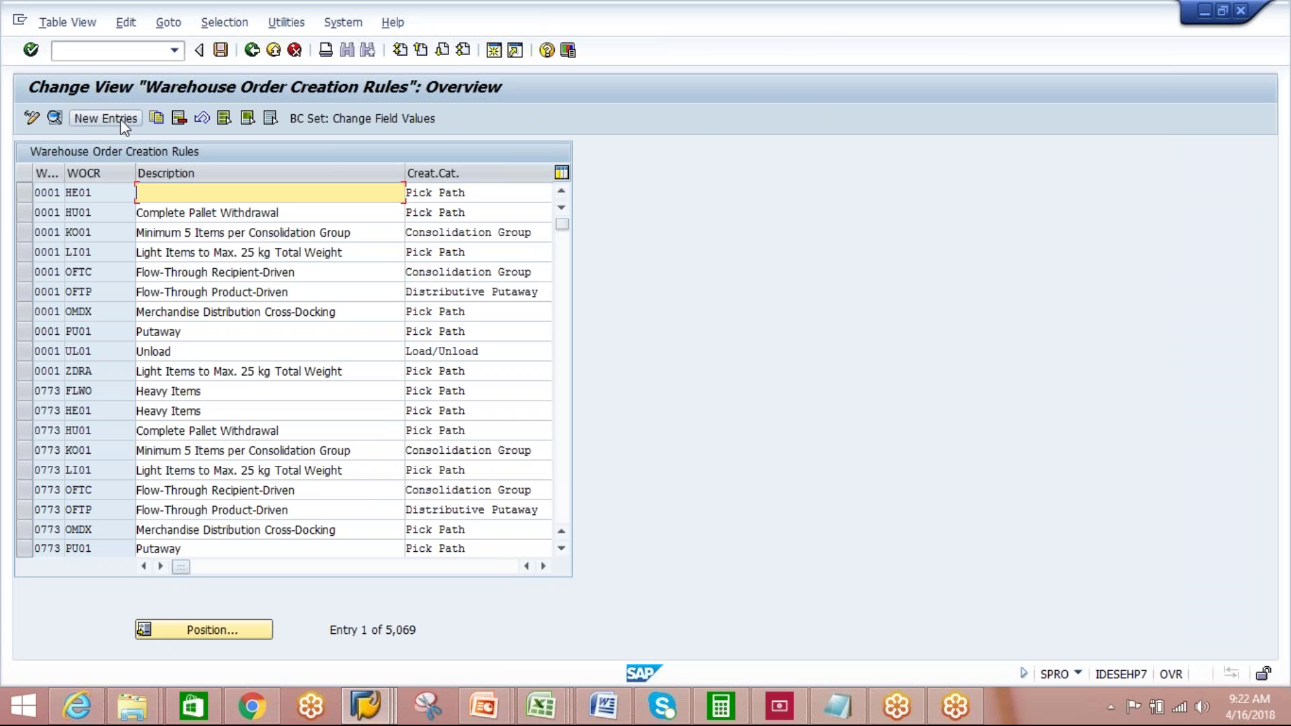
- Create warehouse order creation rule AKTS for warehouse AIPL with description AIPL-KTS and creation category Pick Path
left_click(120, 119)
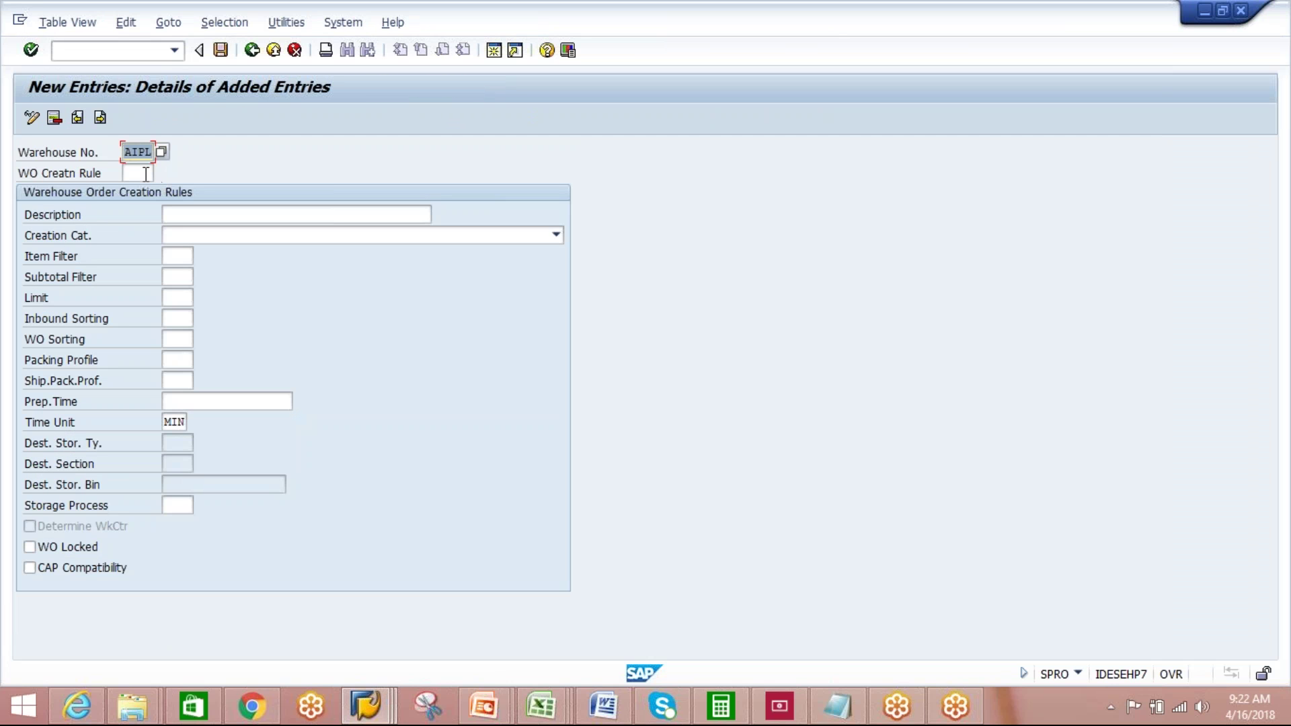
left_click(145, 174)
type("A")
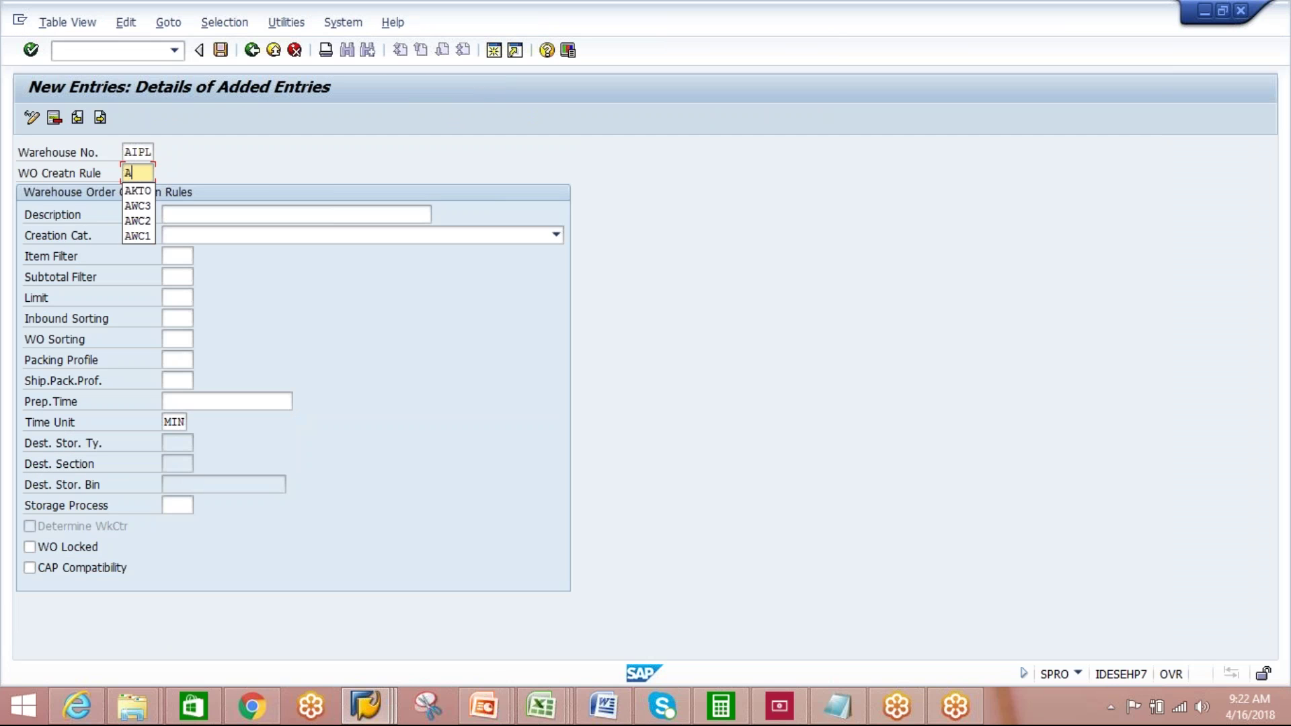
type("KTS")
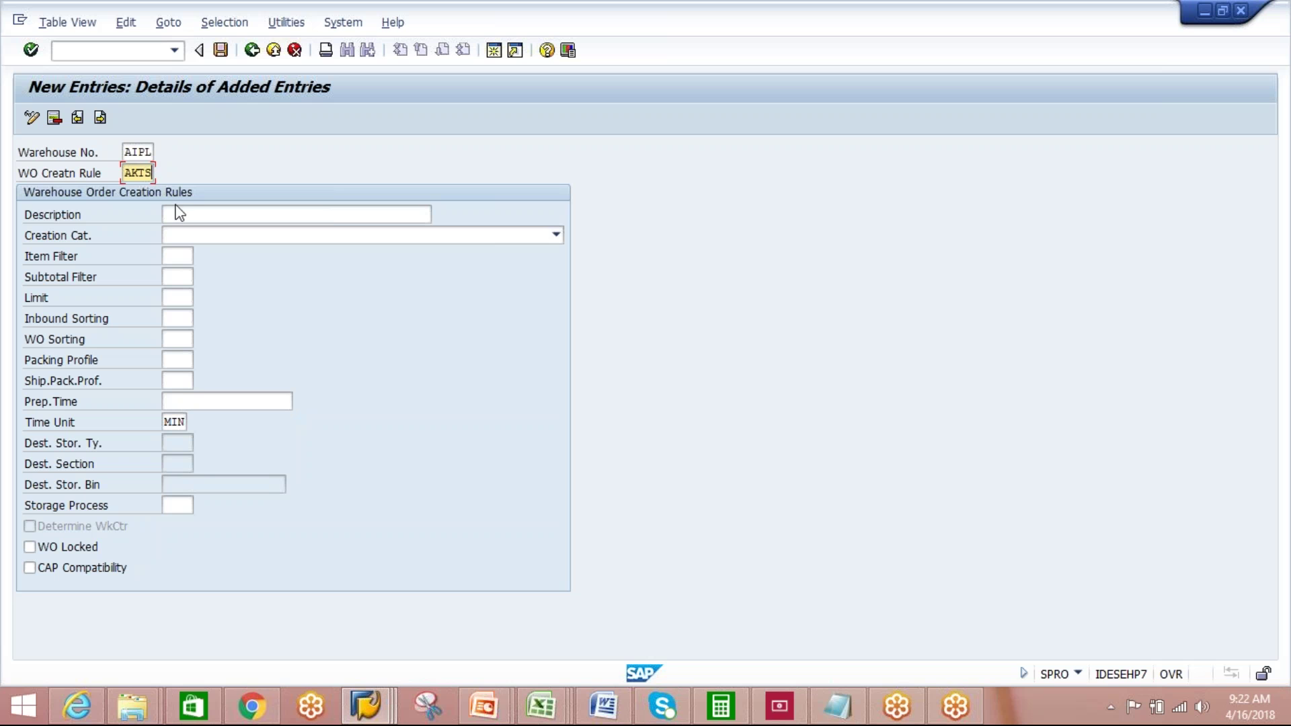
left_click(178, 213)
type("A")
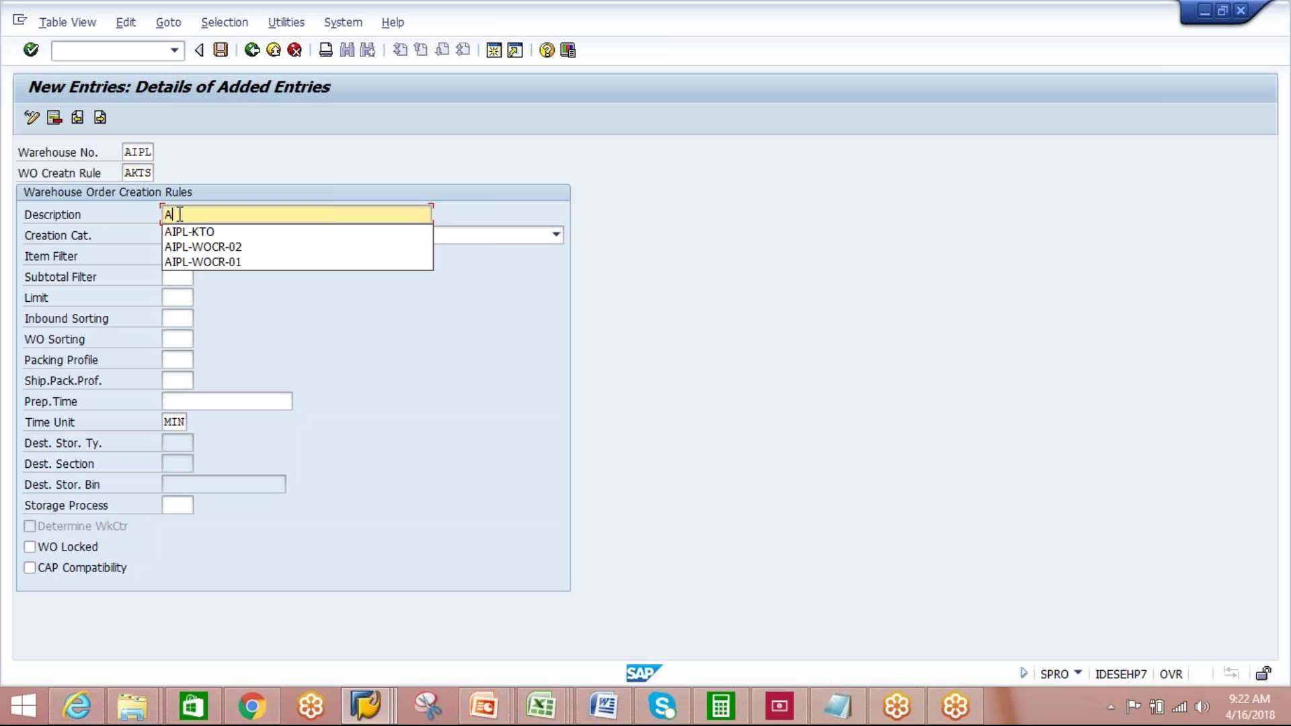
type("IPL-KTS")
left_click(293, 236)
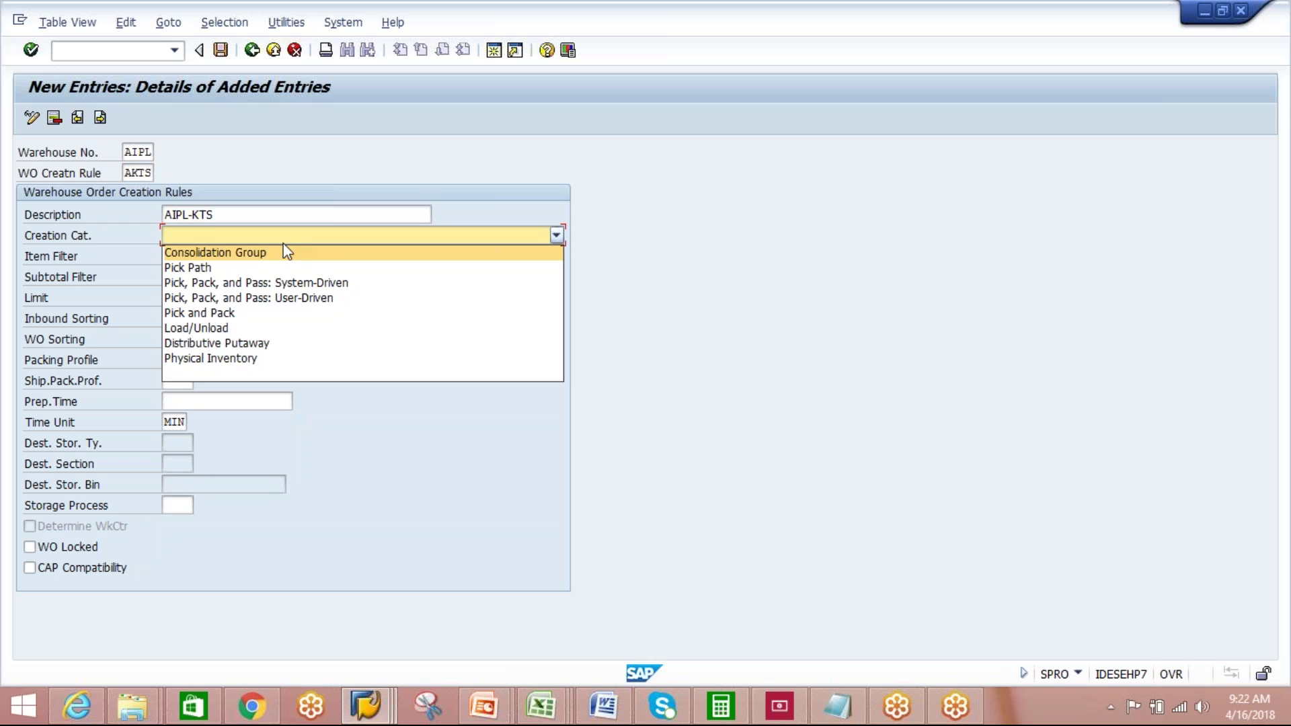
left_click(195, 264)
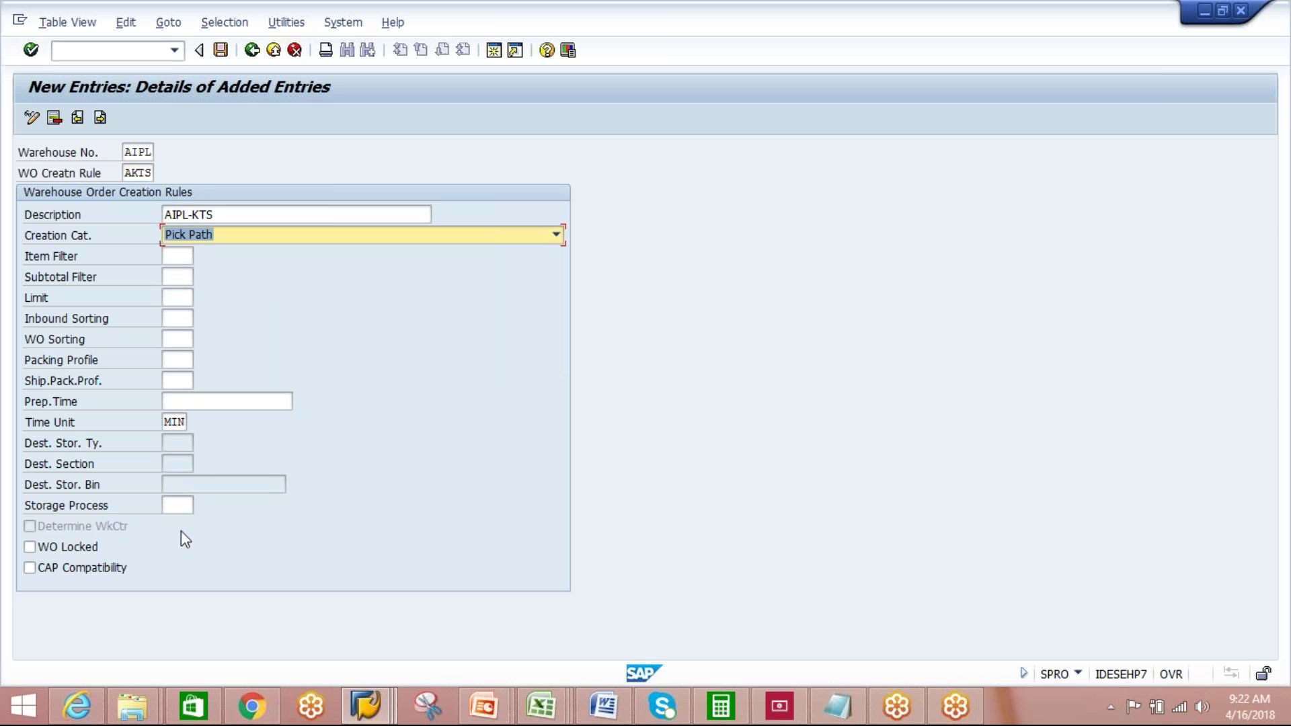
- Assign storage process AOKS to creation rule AKTS and save the rule to the customizing request
left_click(179, 510)
type("AOKS")
key("Return")
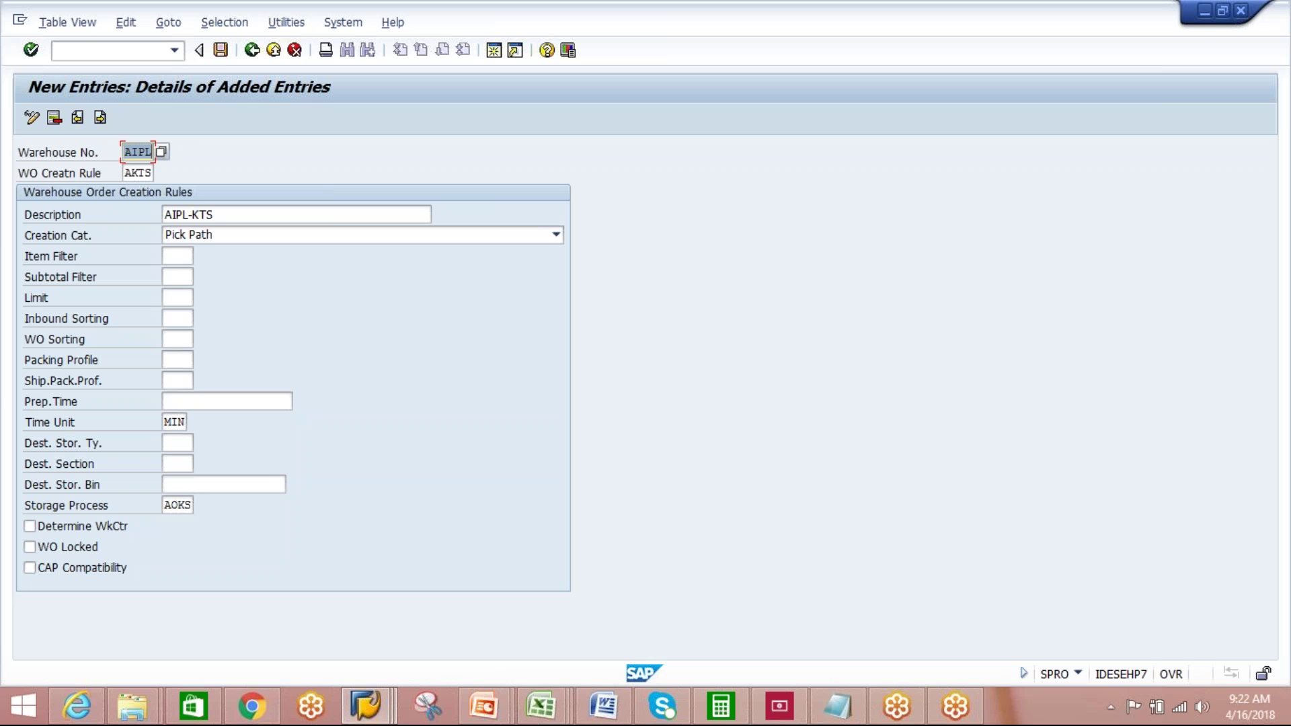
left_click(219, 57)
left_click(280, 320)
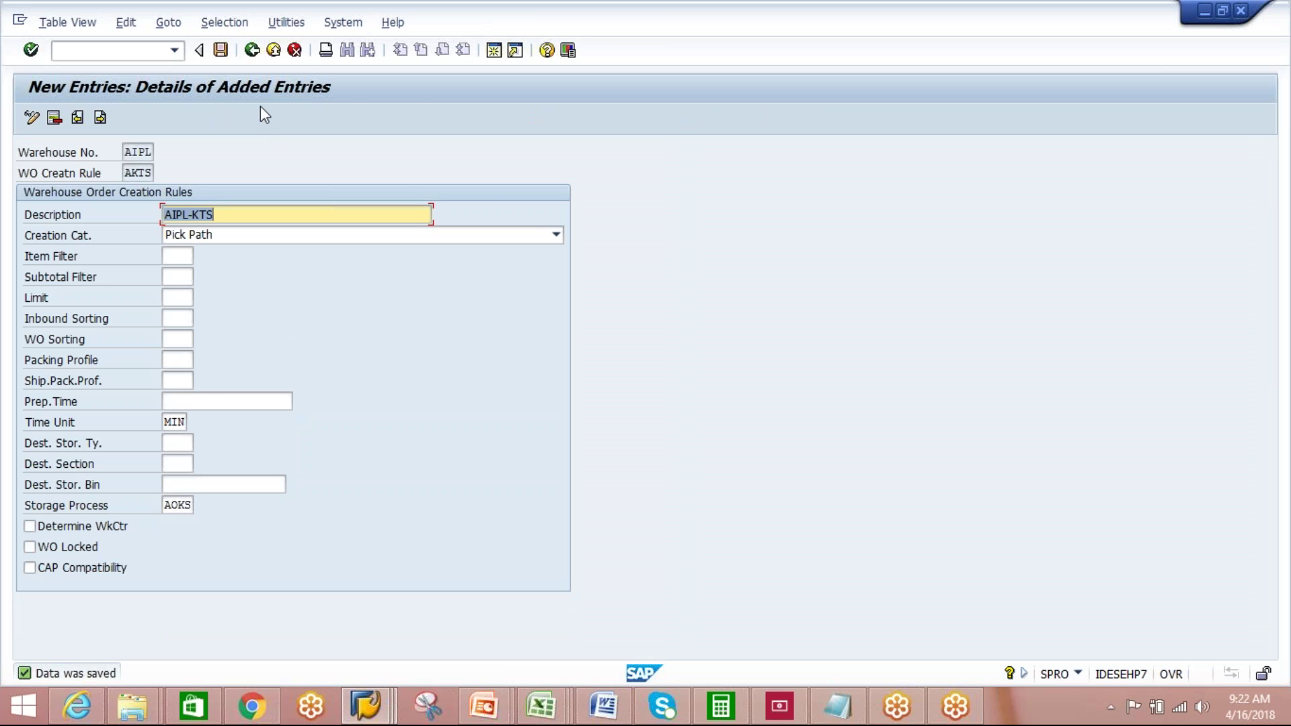
- Leave the warehouse order creation rules and open Define Warehouse Process Type from the implementation guide again
key("F3")
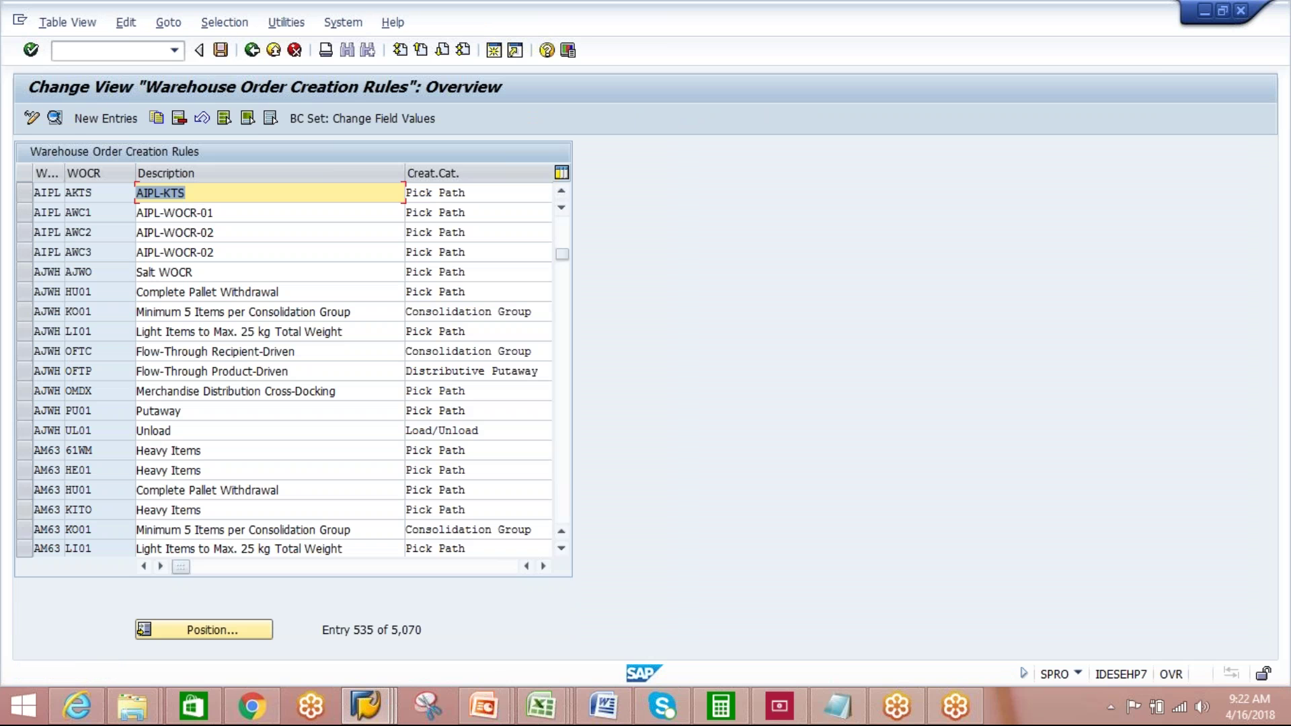
key("F3")
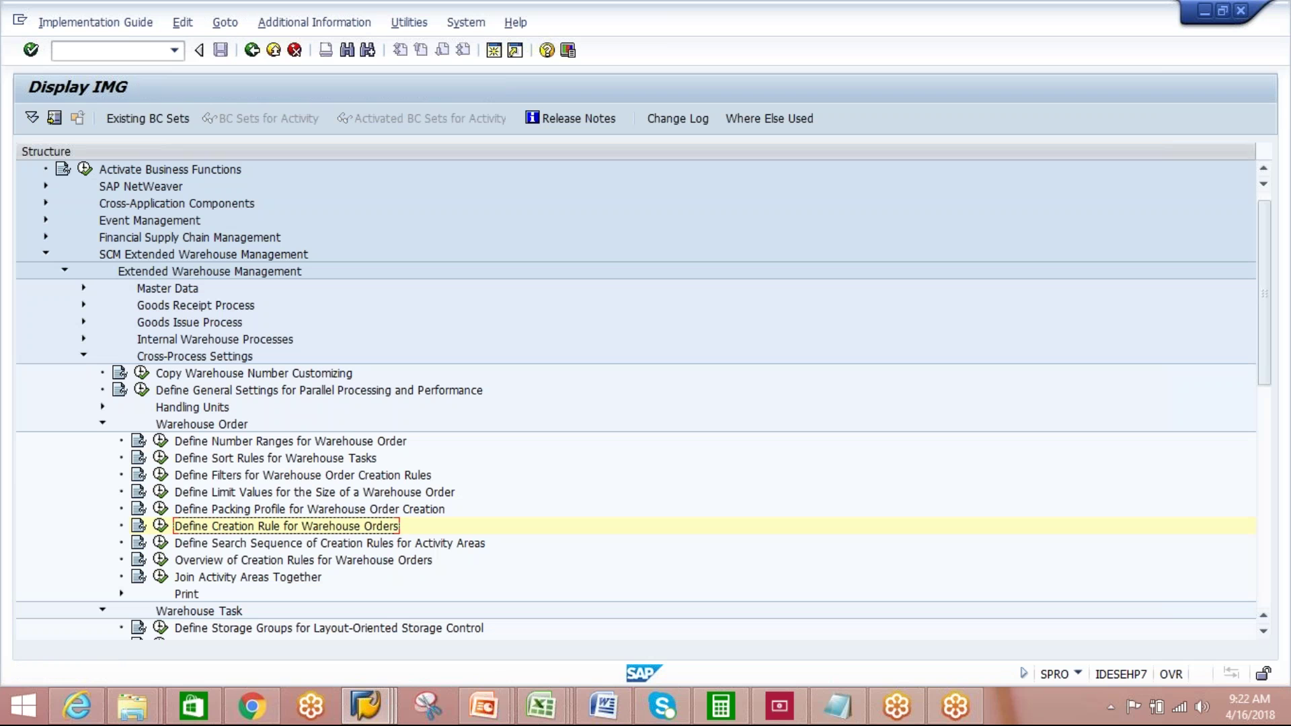
left_click(103, 423)
left_click(160, 509)
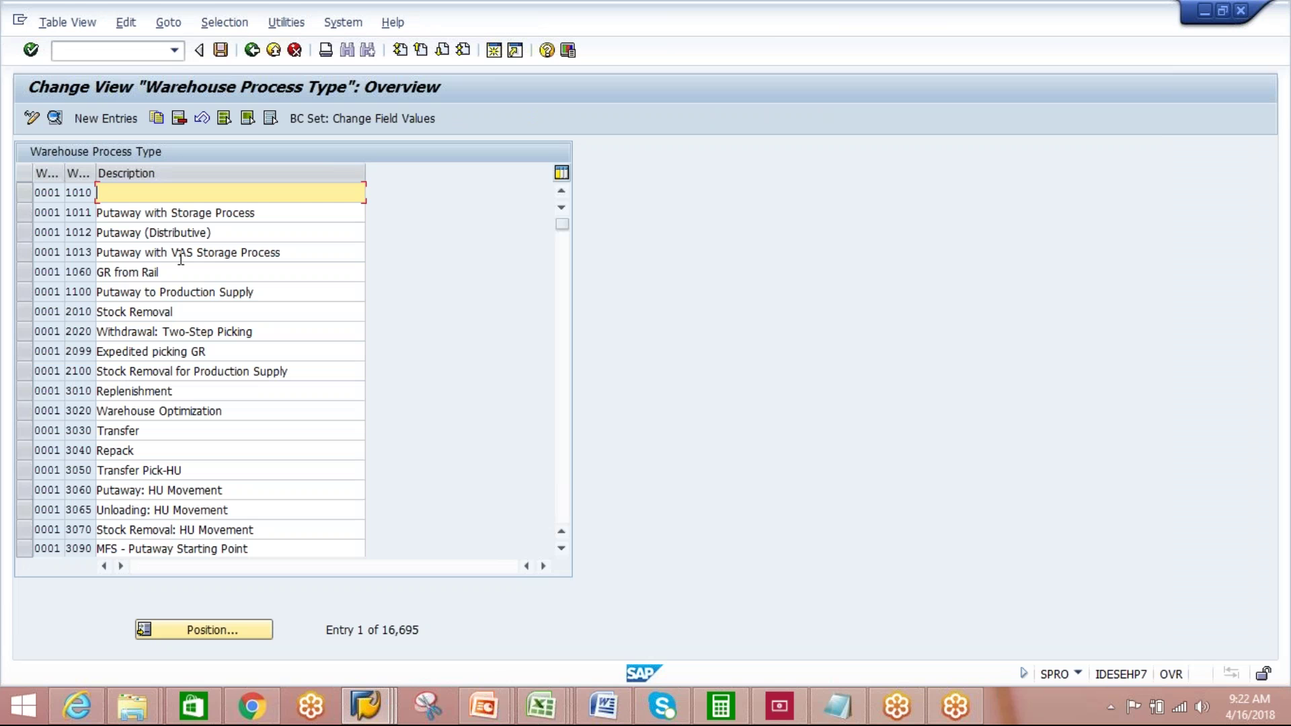
- Filter the reopened warehouse process type list by contents so that only entries of warehouse AIPL are listed
left_click(240, 26)
left_click(242, 47)
left_click(315, 341)
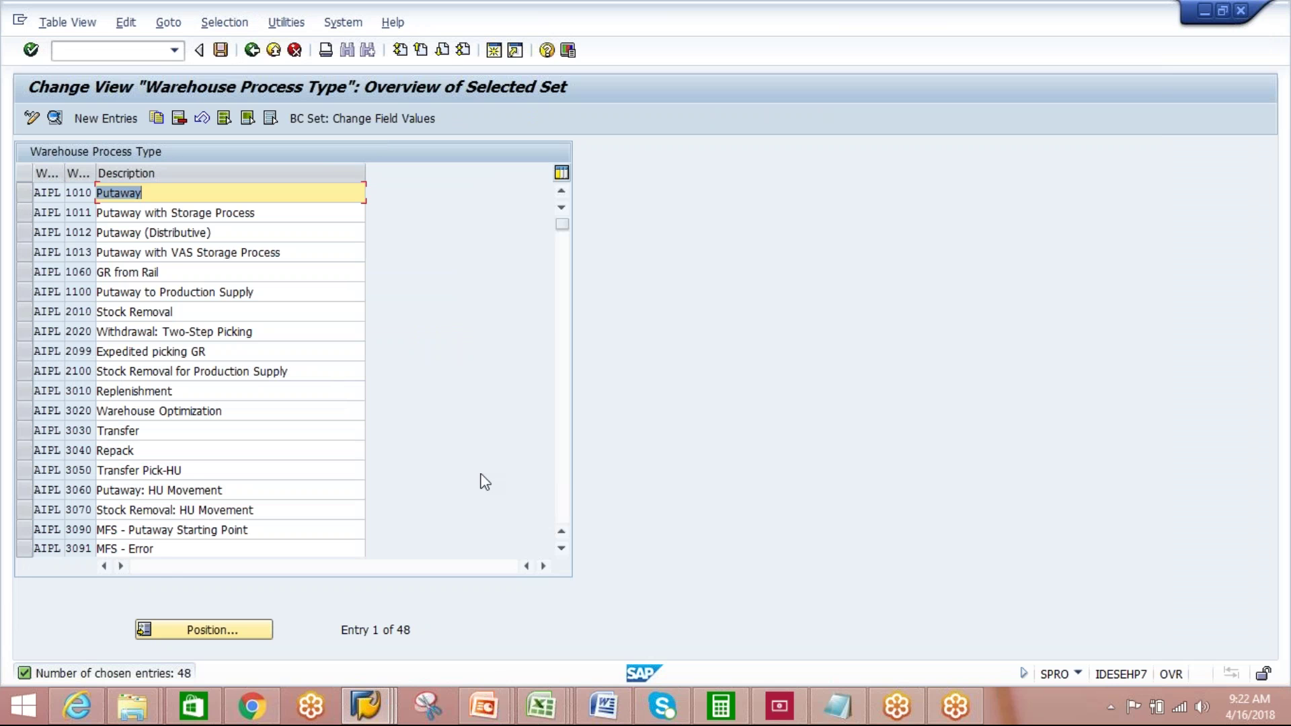
left_click(560, 550)
left_click(560, 550)
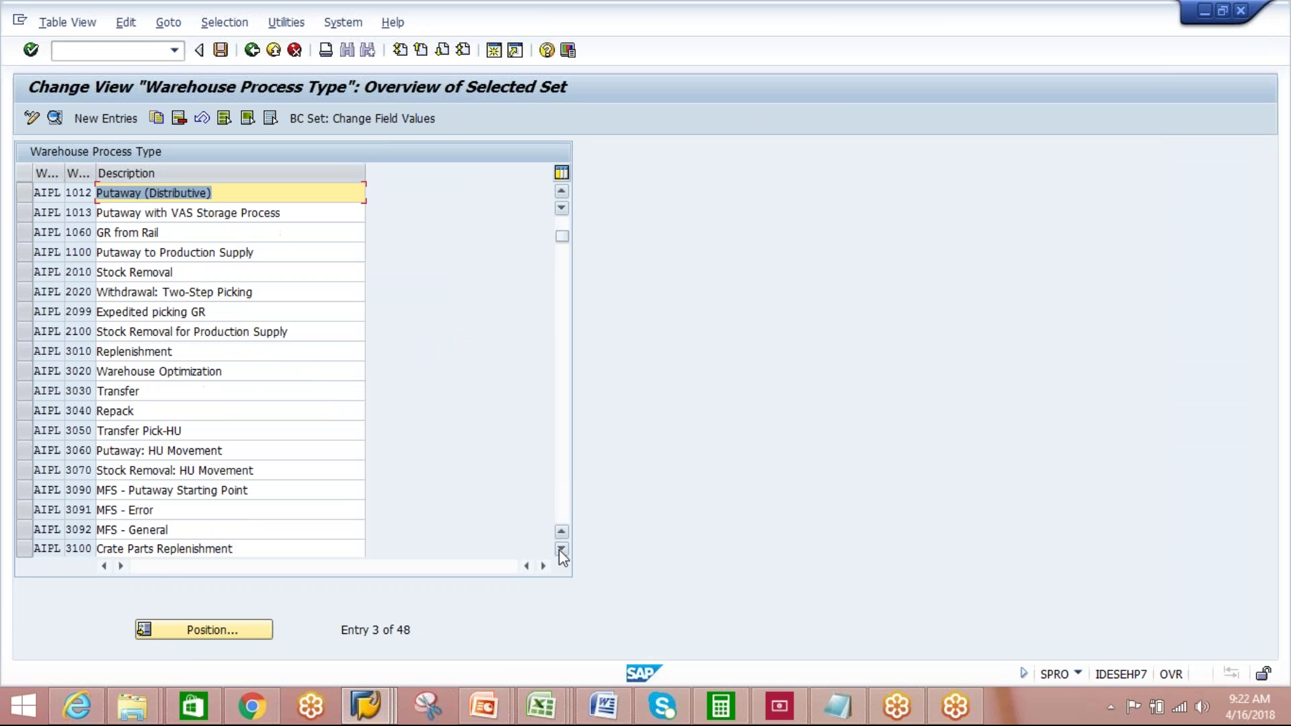
- Start a copy of warehouse process type A210 (Stock Removal) of warehouse AIPL
left_click(560, 550)
left_click(560, 549)
left_click(560, 550)
left_click(560, 550)
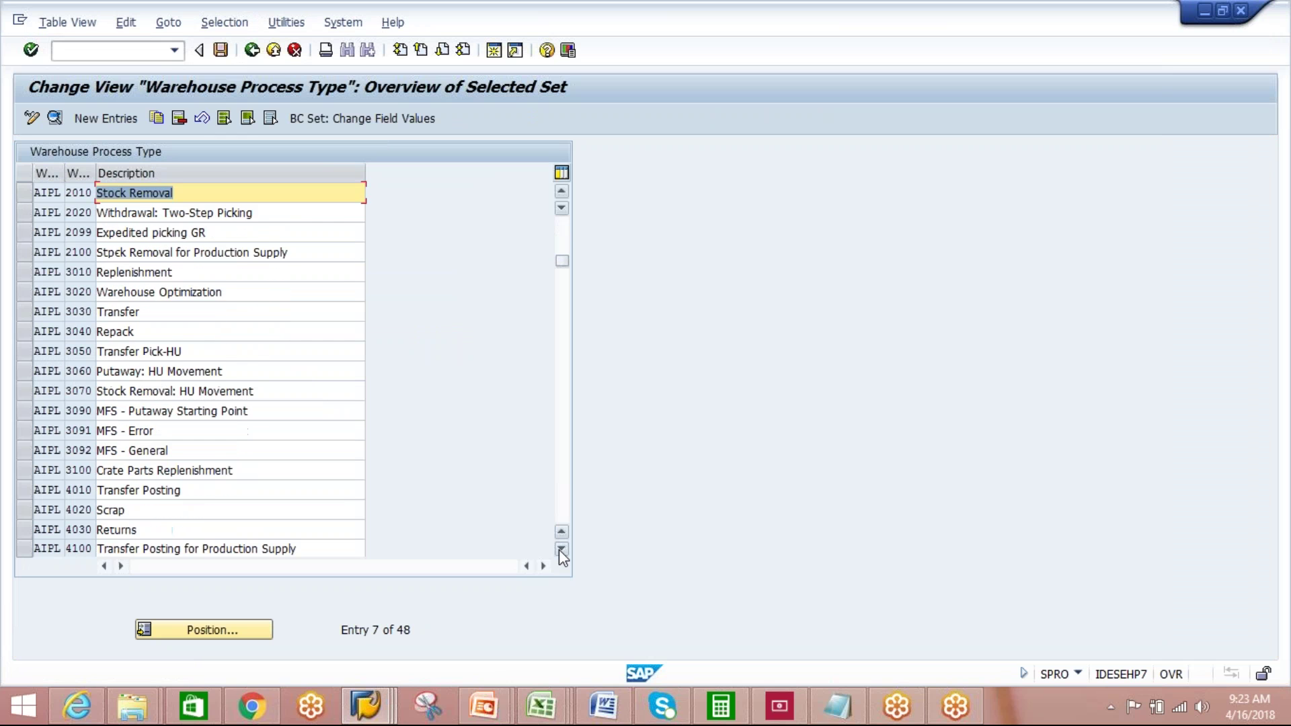
left_click(560, 549)
left_click(560, 550)
left_click(560, 549)
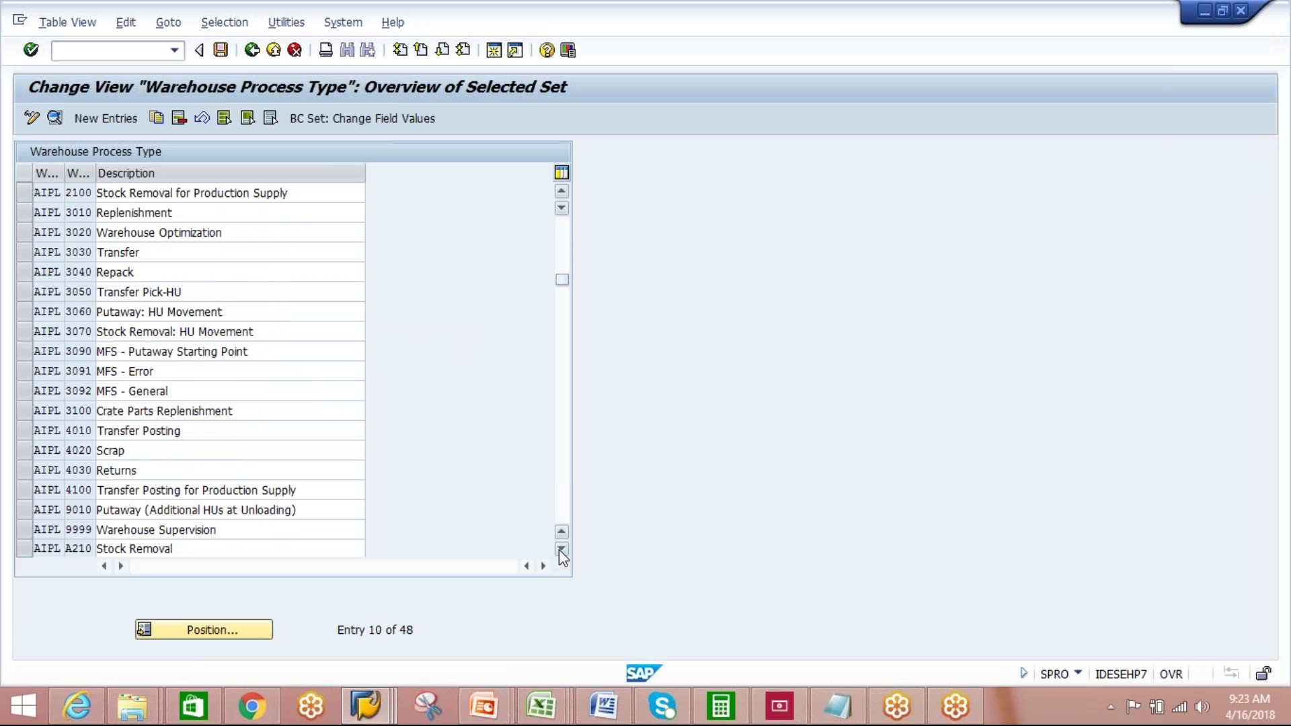
left_click(560, 549)
left_click(26, 531)
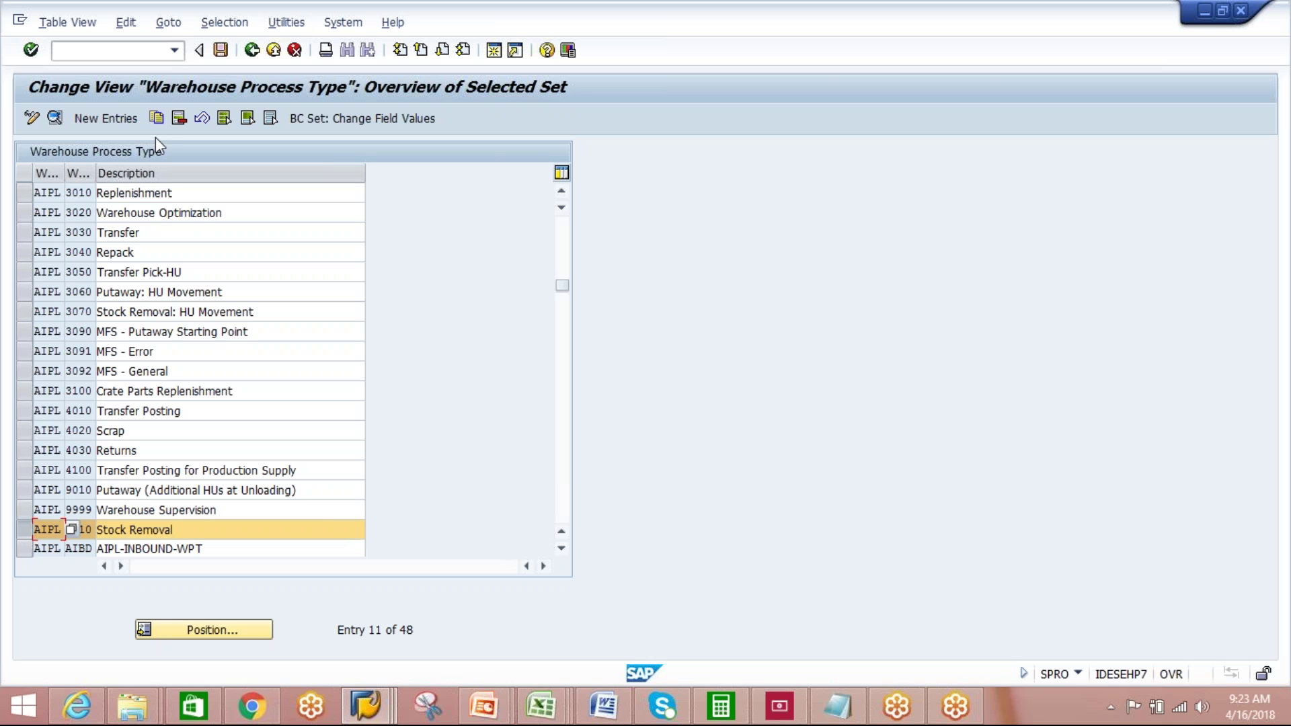
left_click(157, 118)
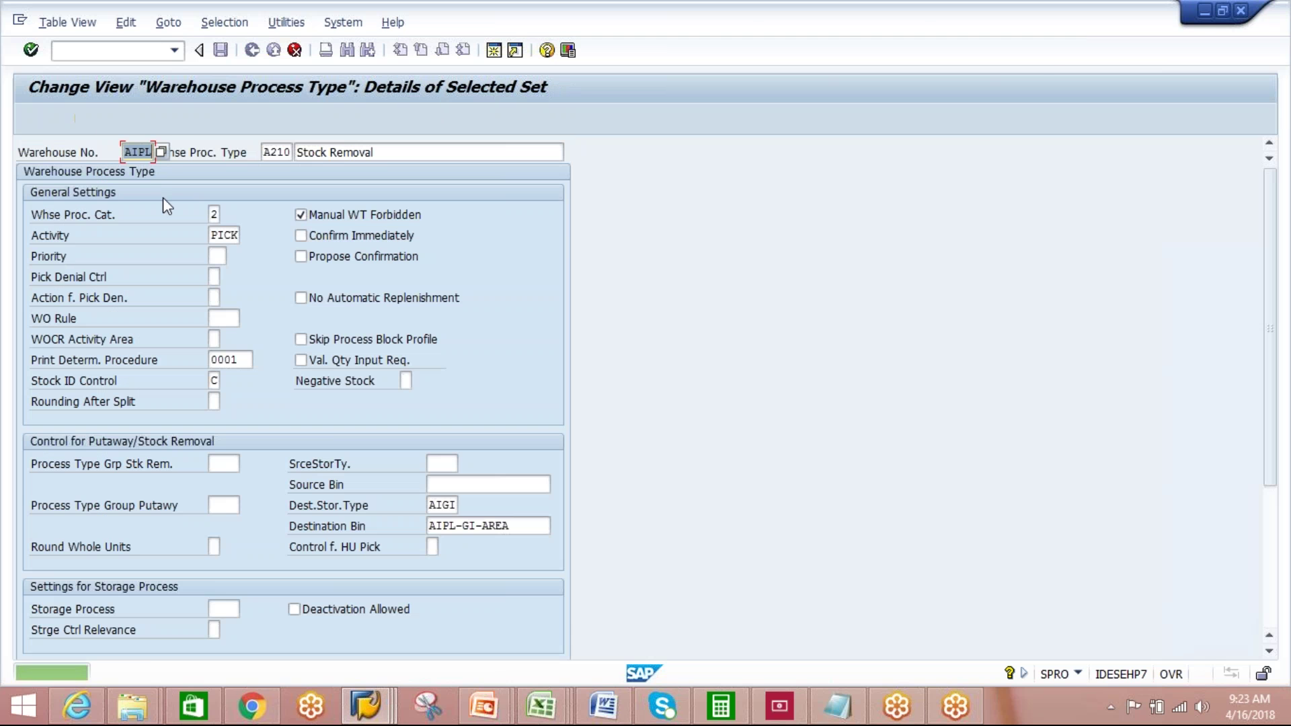
- Name the copied warehouse process type AOKS and set its description to Stock Removal-AKTS
double_click(280, 153)
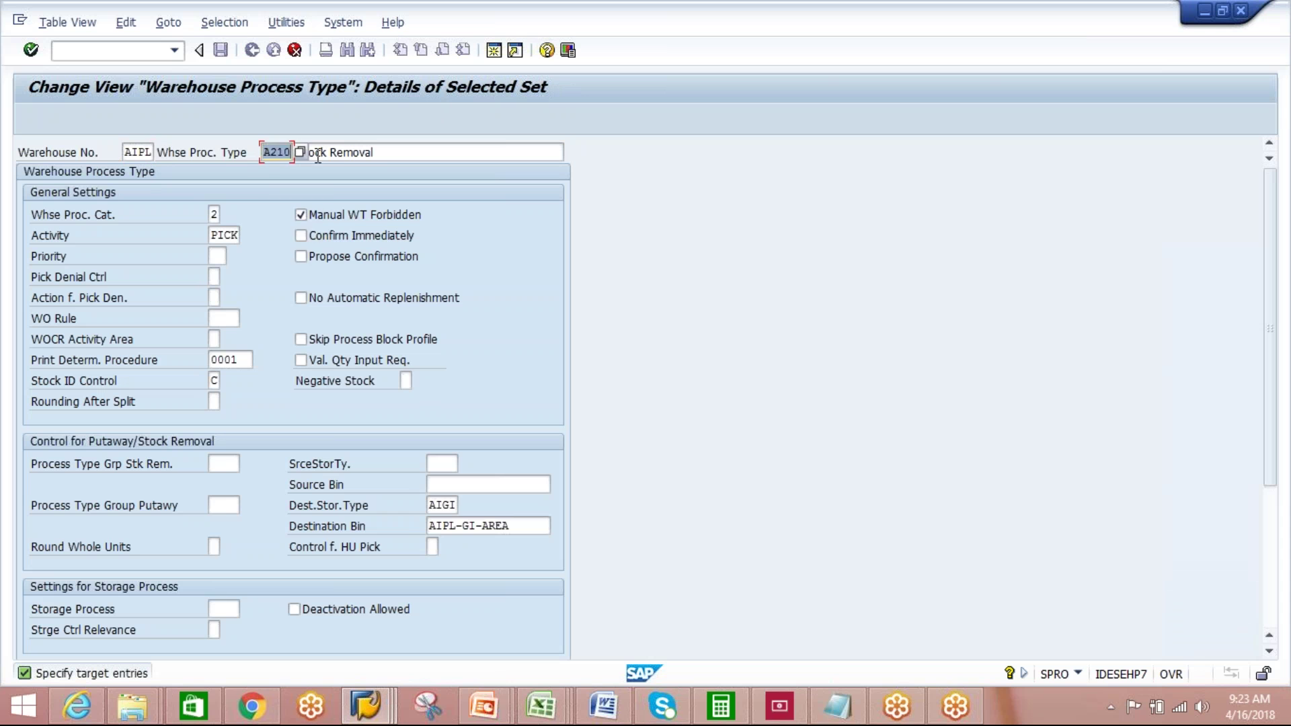
key("BackSpace")
type("AIK")
key("BackSpace")
key("BackSpace")
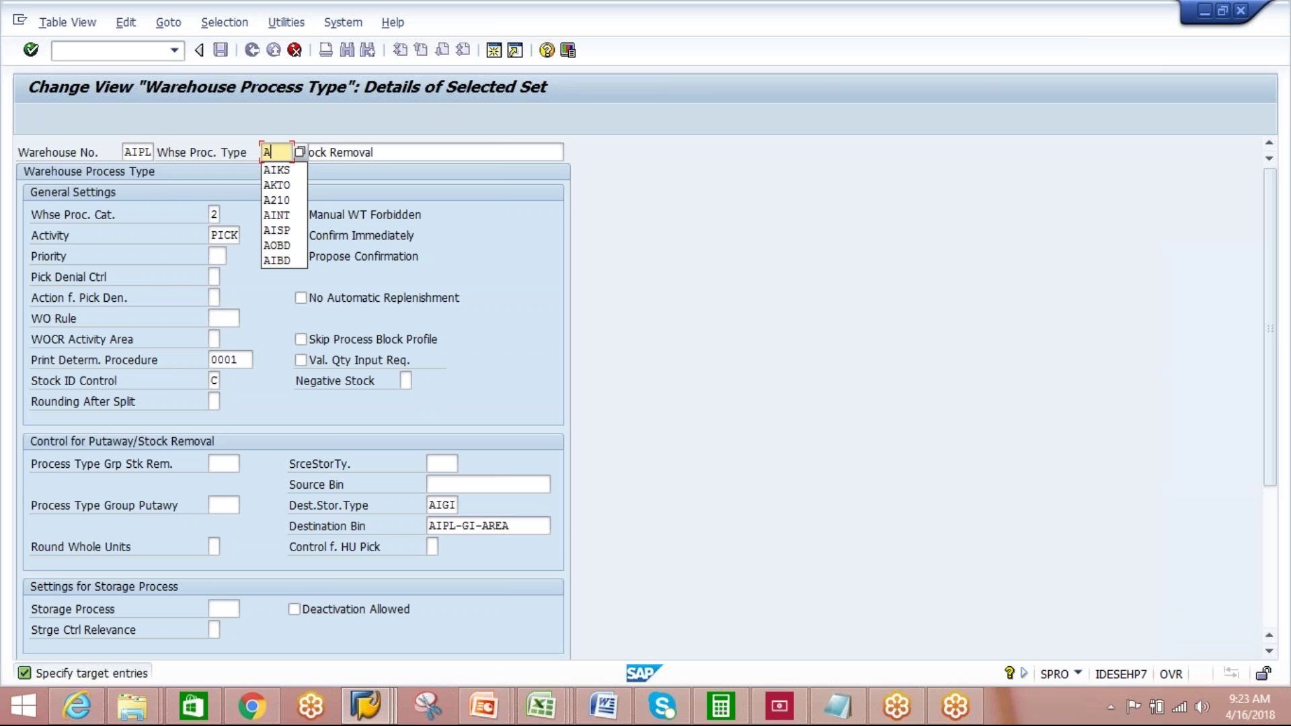
type("OKS")
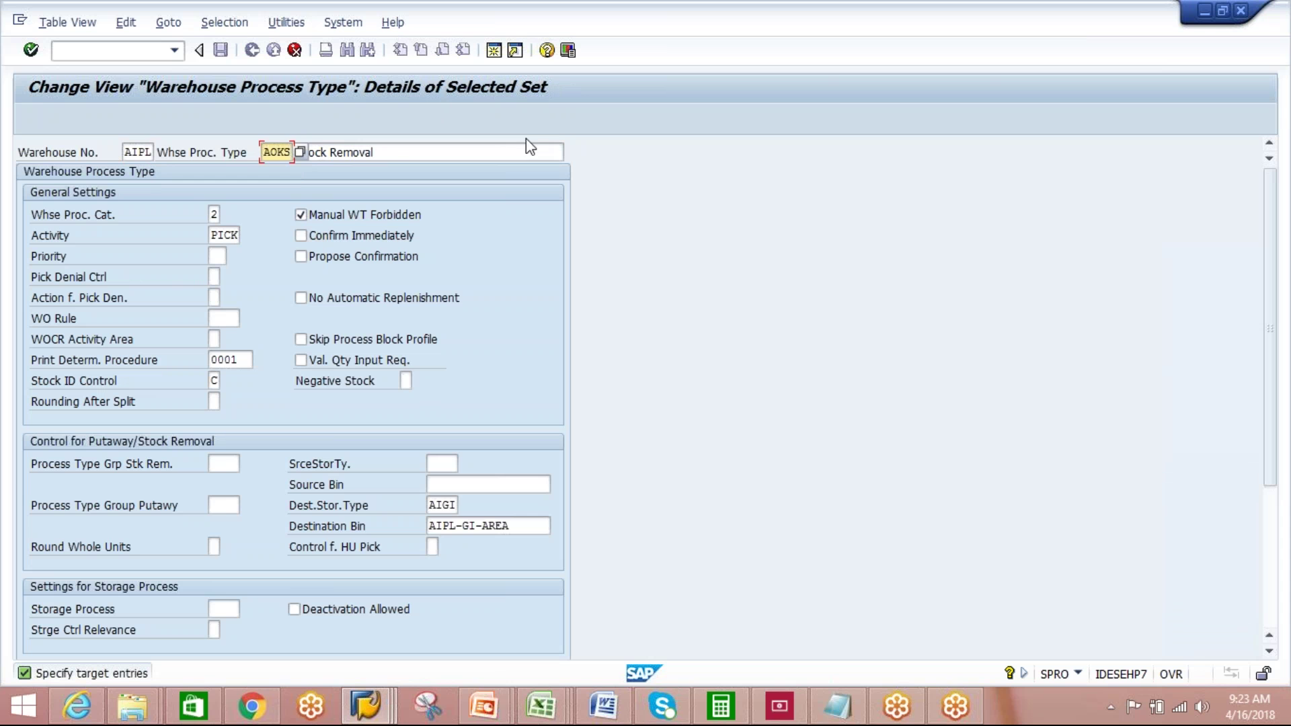
left_click(393, 151)
type("-AKTS")
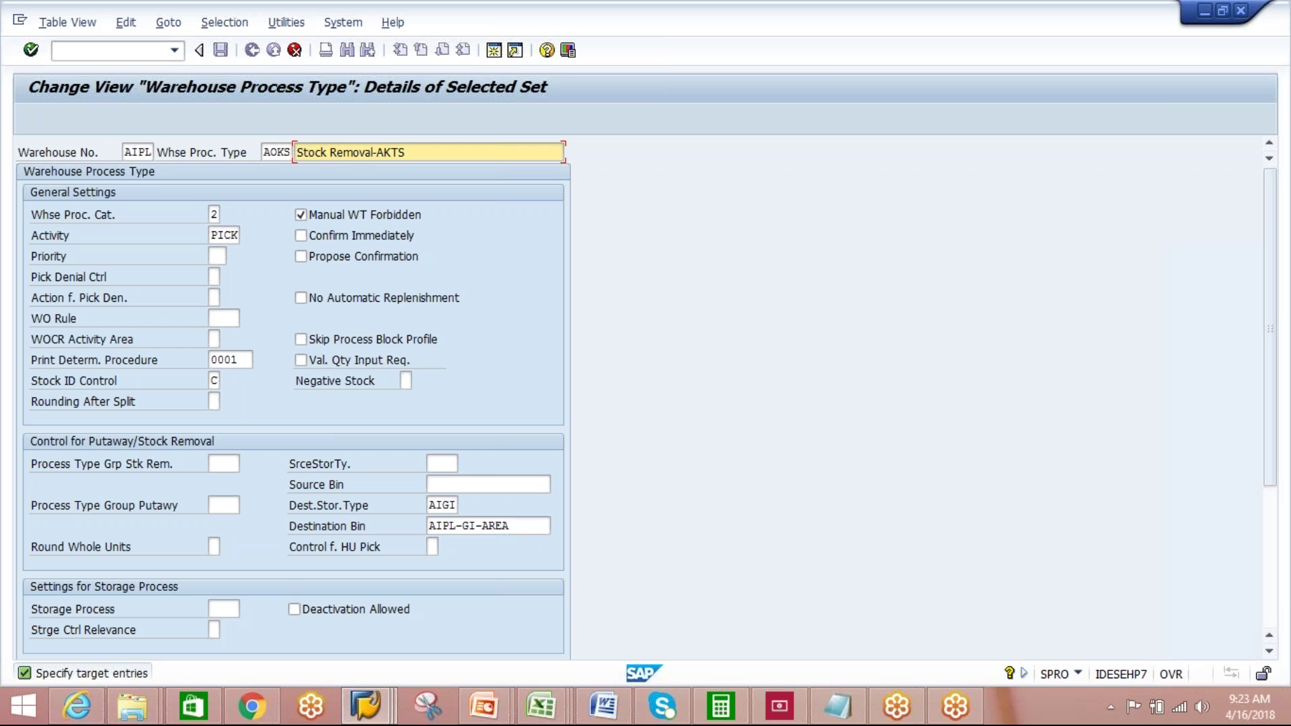
- Set the destination storage type of process type AOKS to AKTS and its destination bin to KTS-BIN
double_click(440, 505)
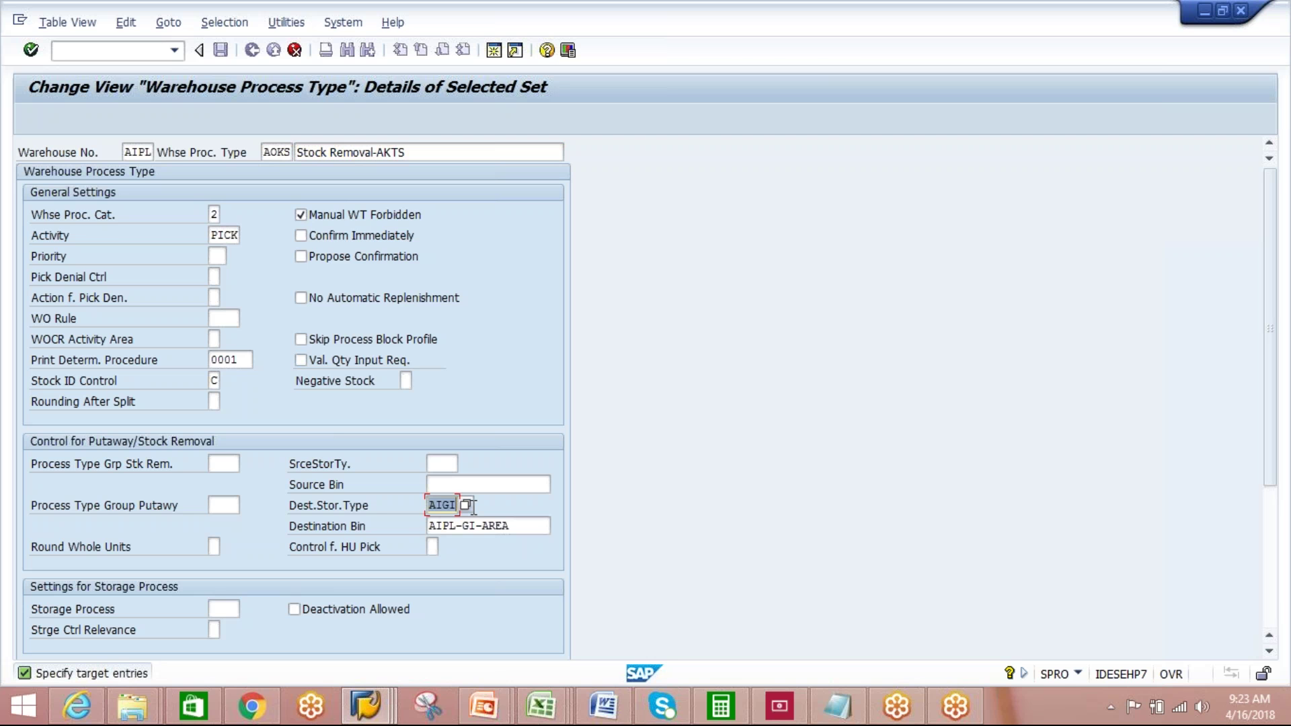
type("AKTS")
left_click_drag(522, 531, 371, 531)
key("Delete")
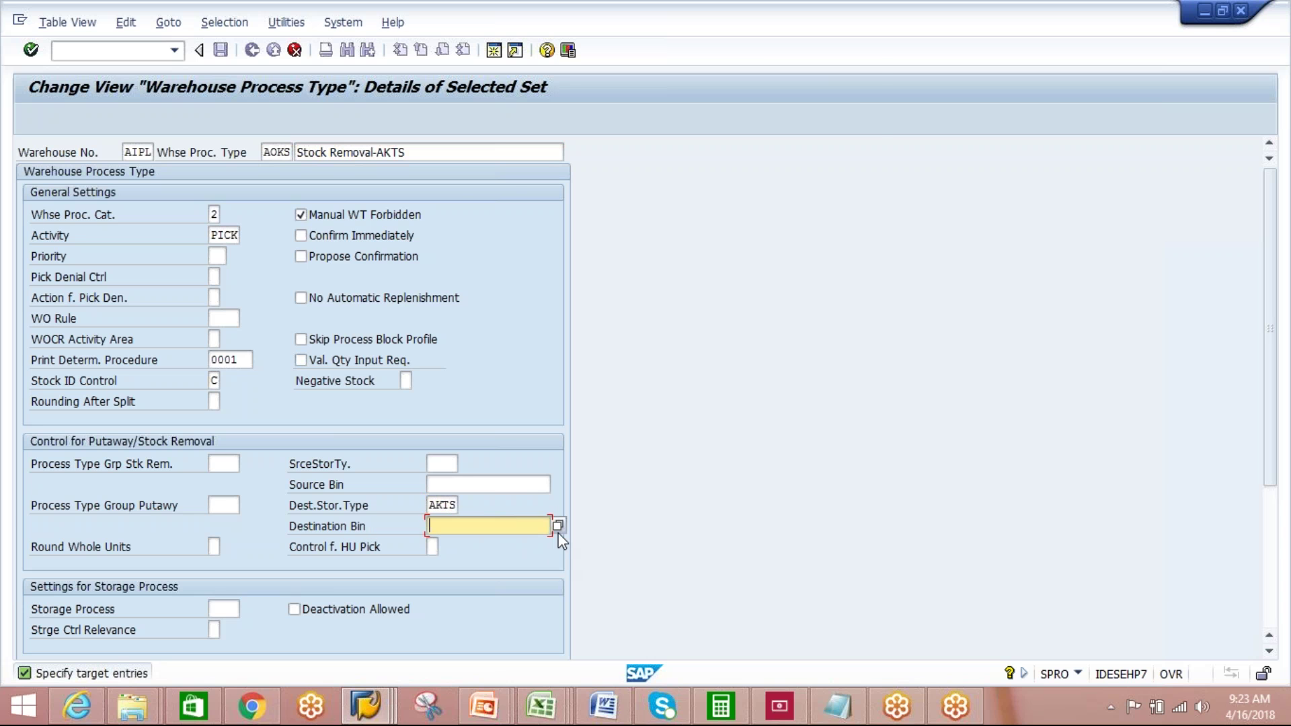
left_click(557, 526)
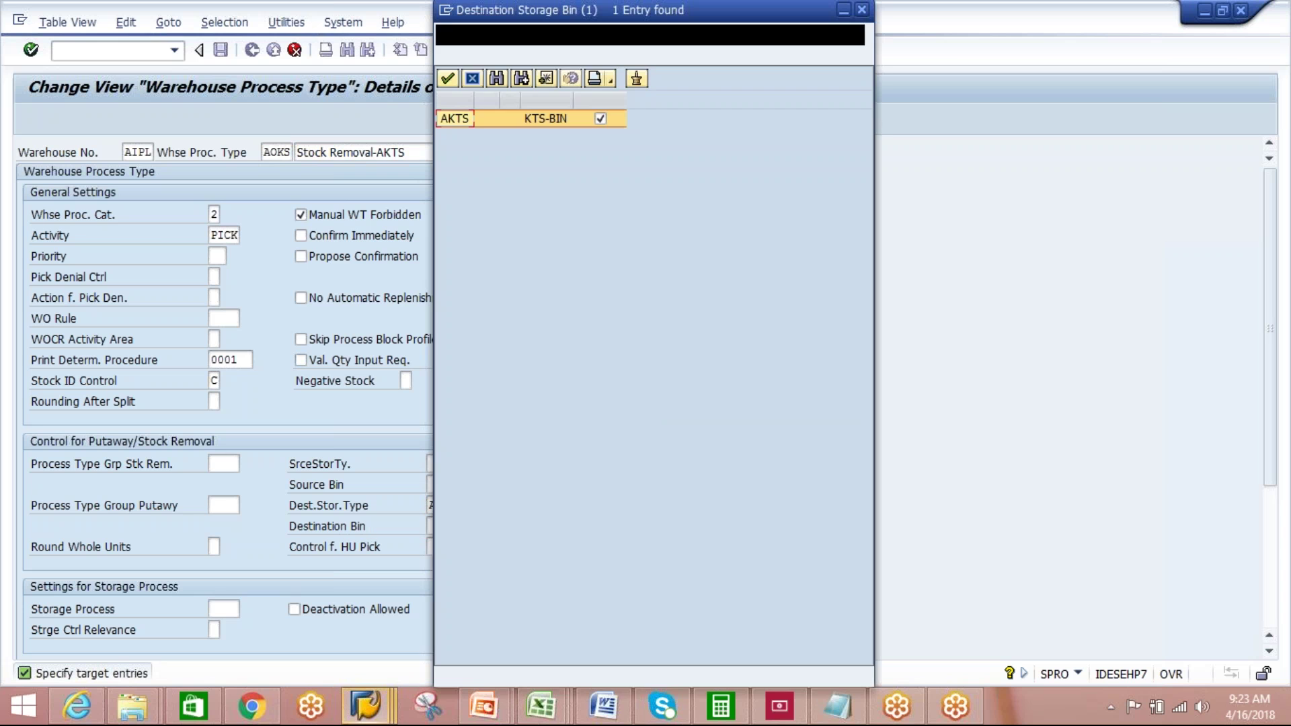
key("Return")
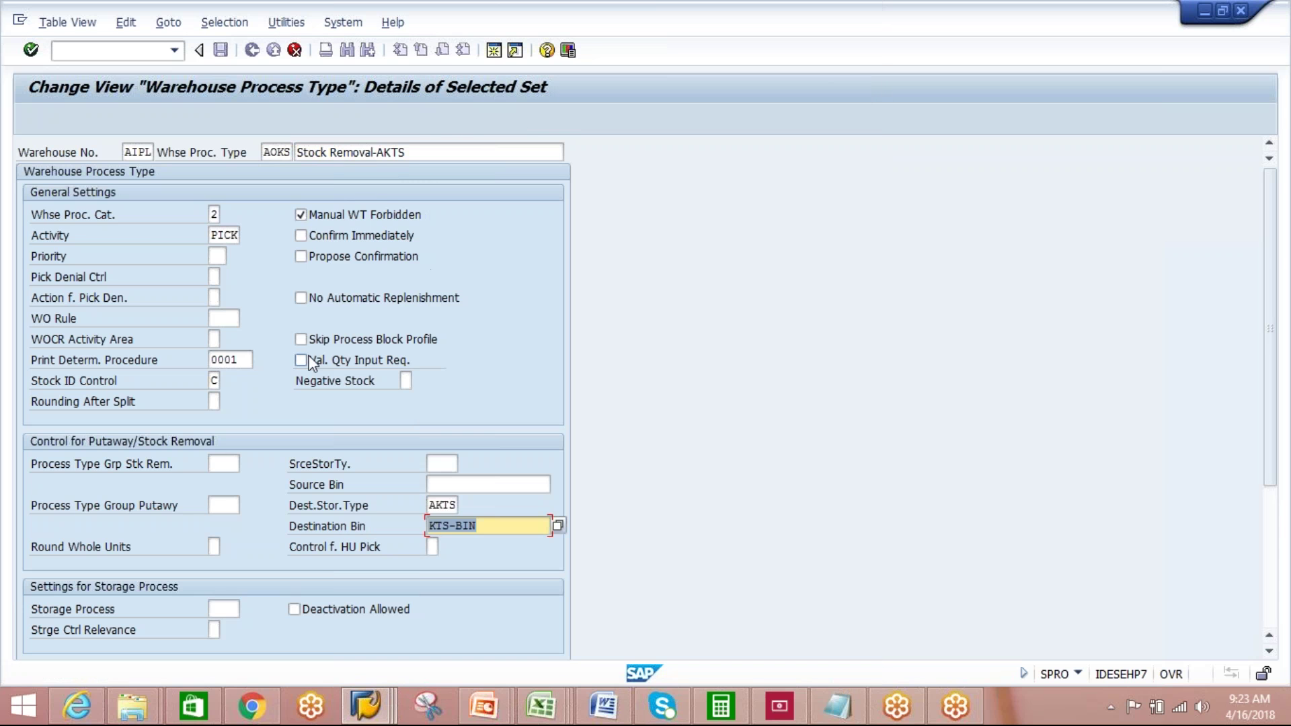
- Assign warehouse order creation rule AKTS to process type AOKS and complete the copy
left_click(223, 318)
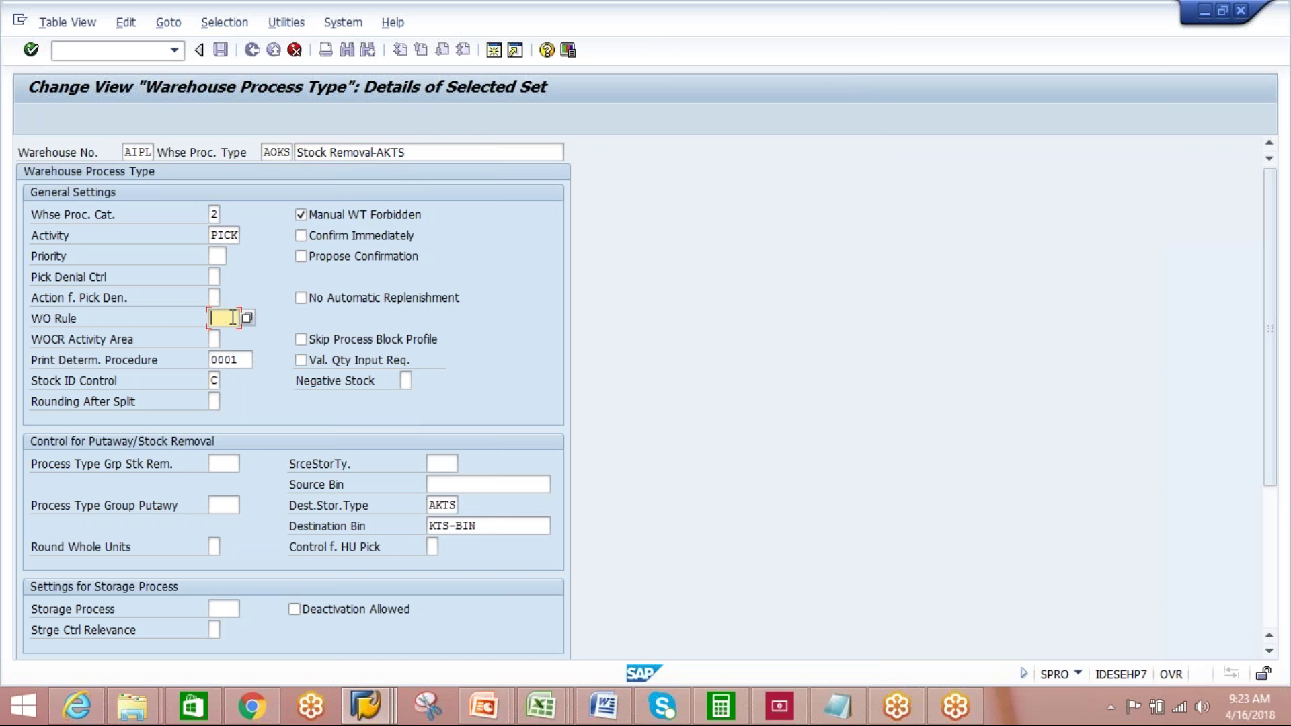
left_click(247, 317)
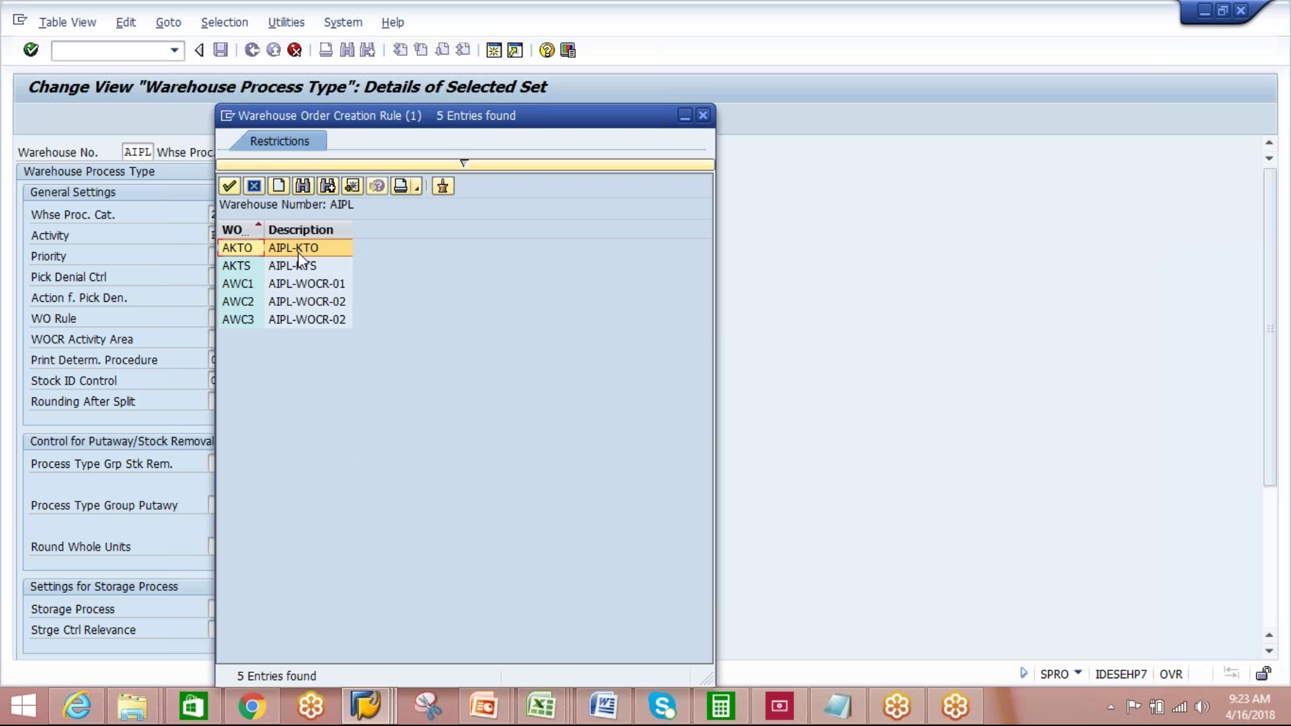
double_click(296, 269)
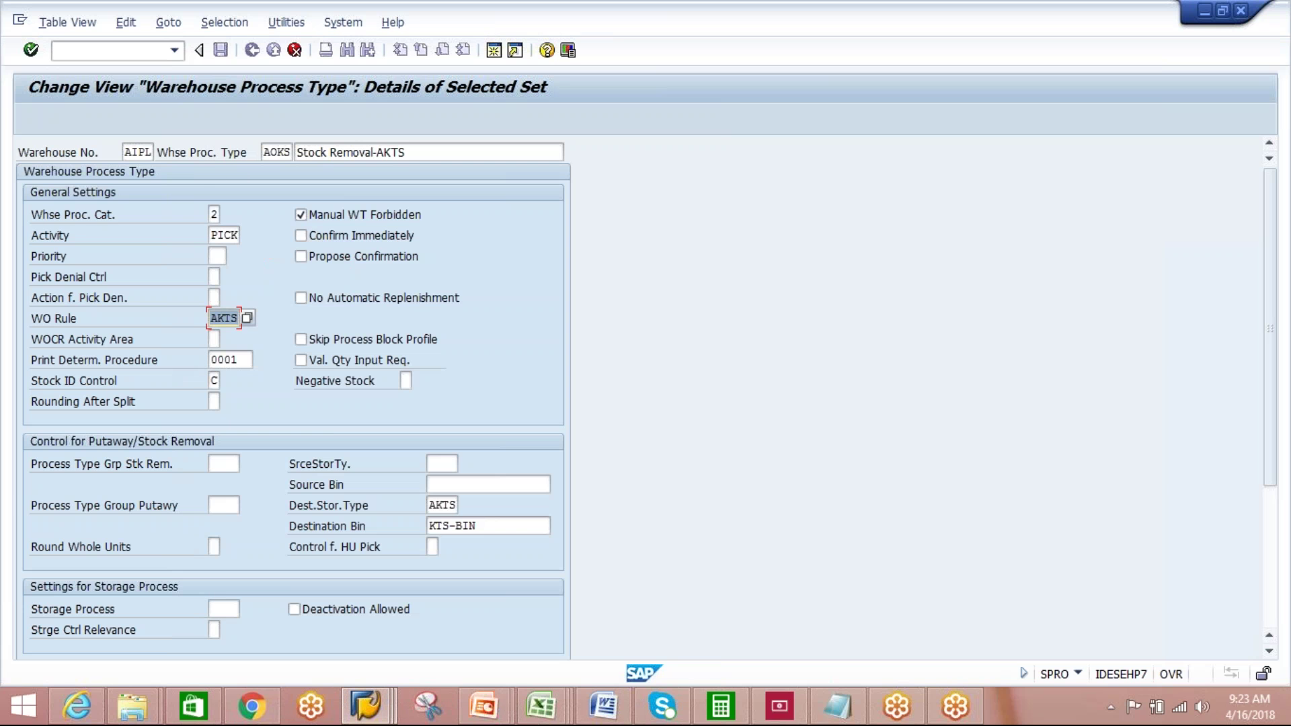
key("Return")
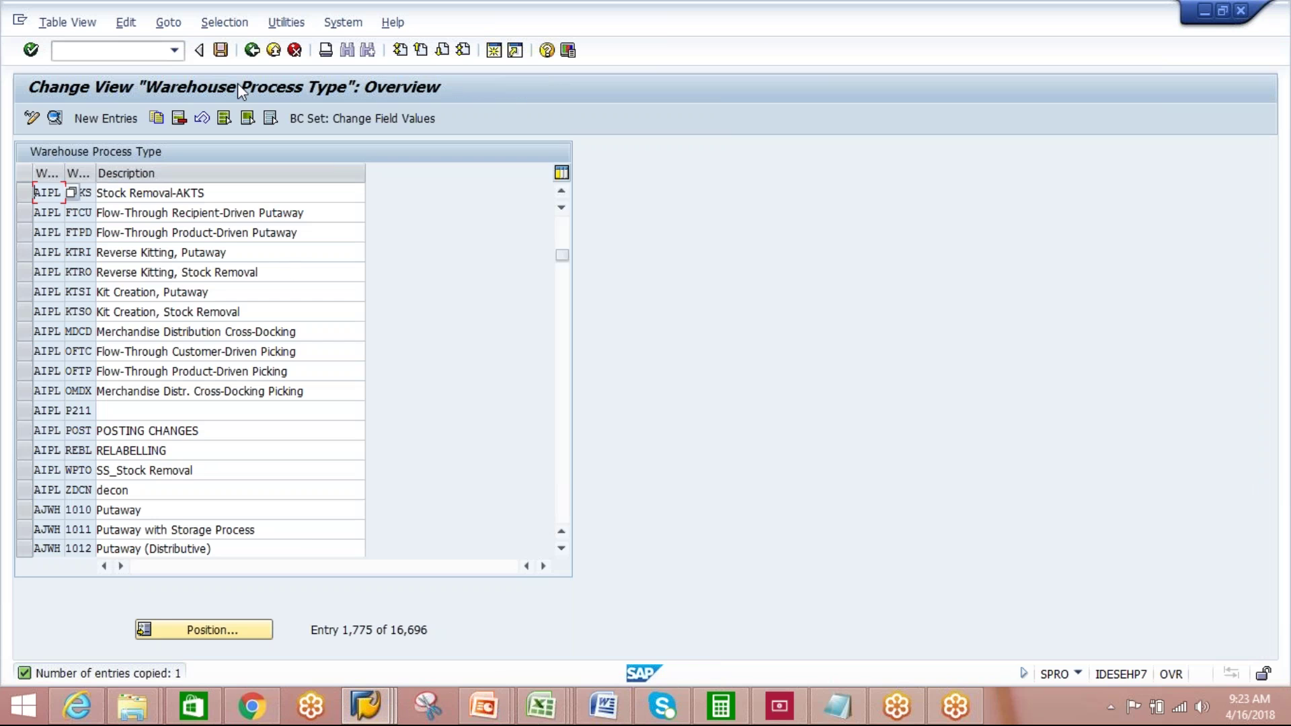
- Save the new warehouse process type to the customizing request and return to the project customizing screen
left_click(221, 49)
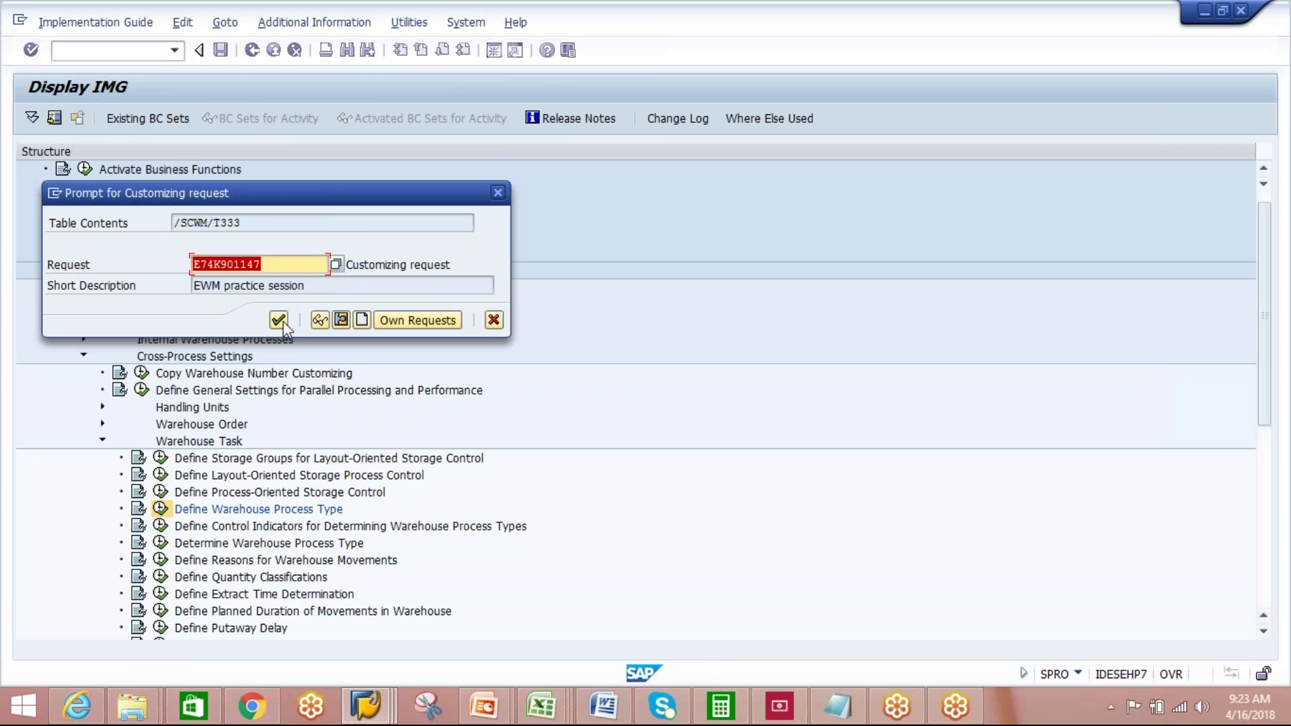
left_click(278, 320)
left_click(250, 57)
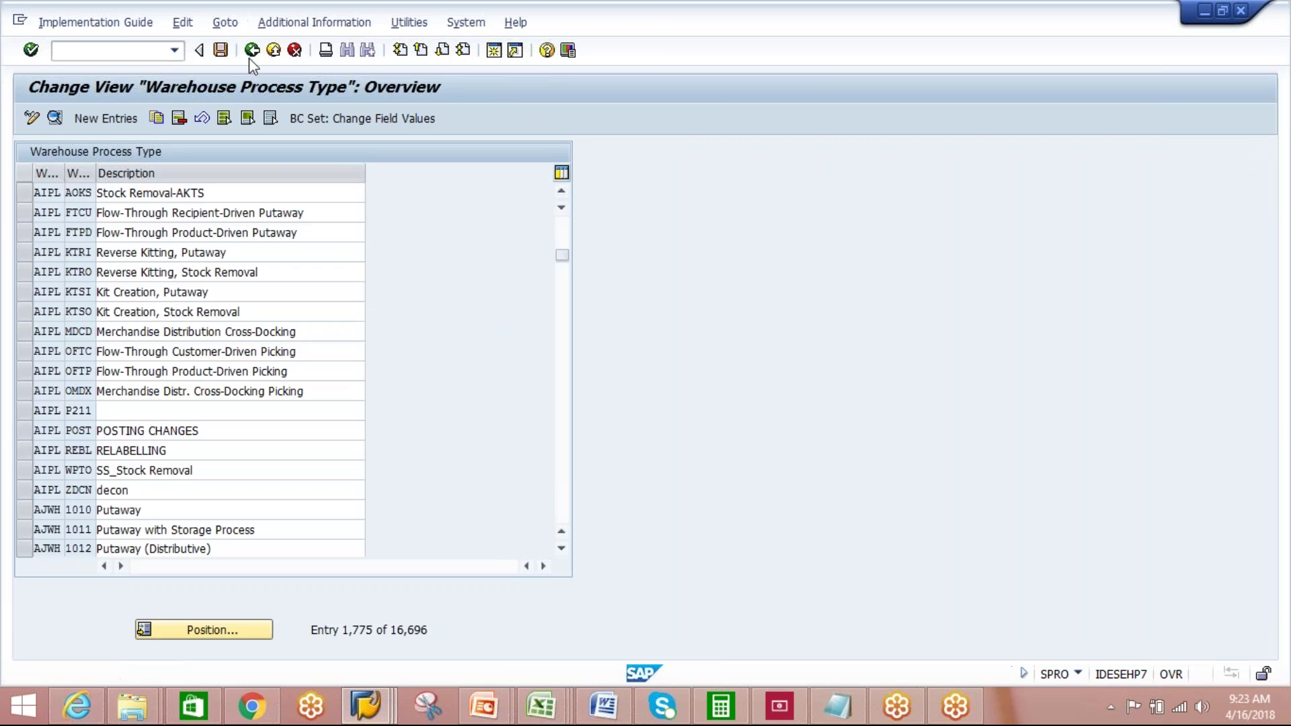
left_click(250, 53)
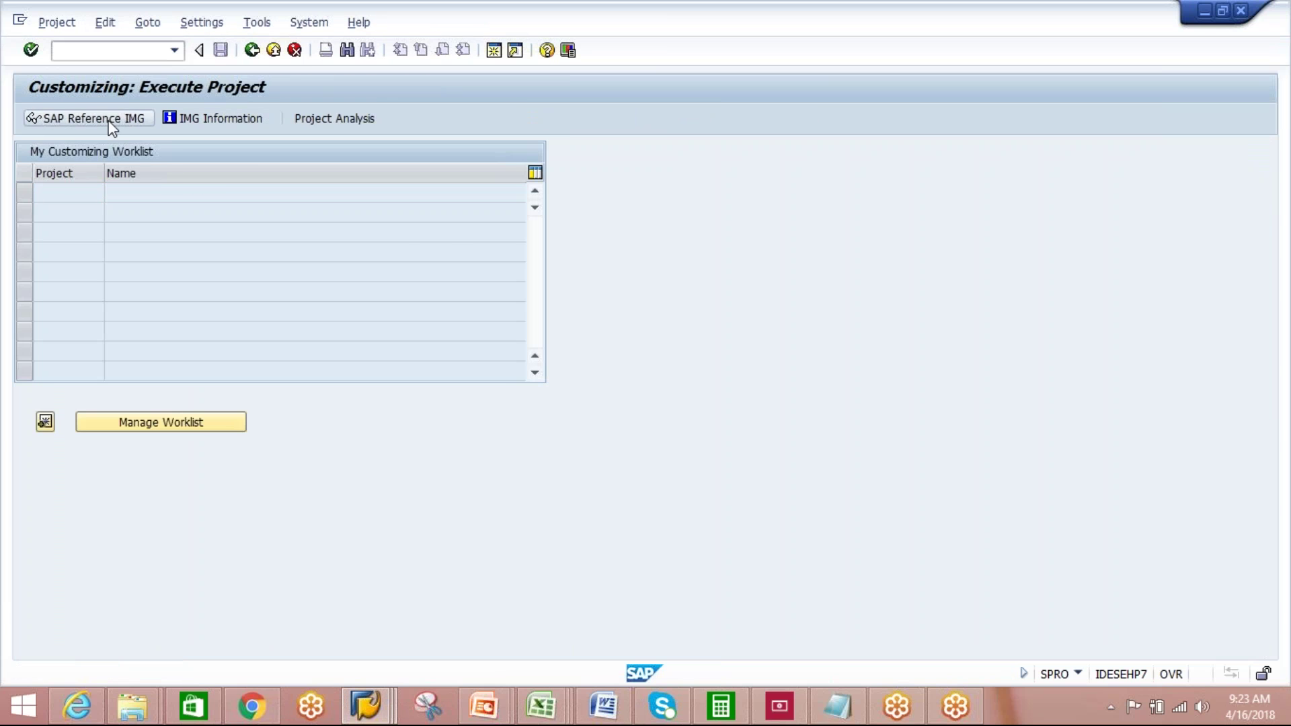
- Reopen the reference implementation guide and open the VAS document types for kit to stock under Value-Added Services in Cross-Process Settings
key("F5")
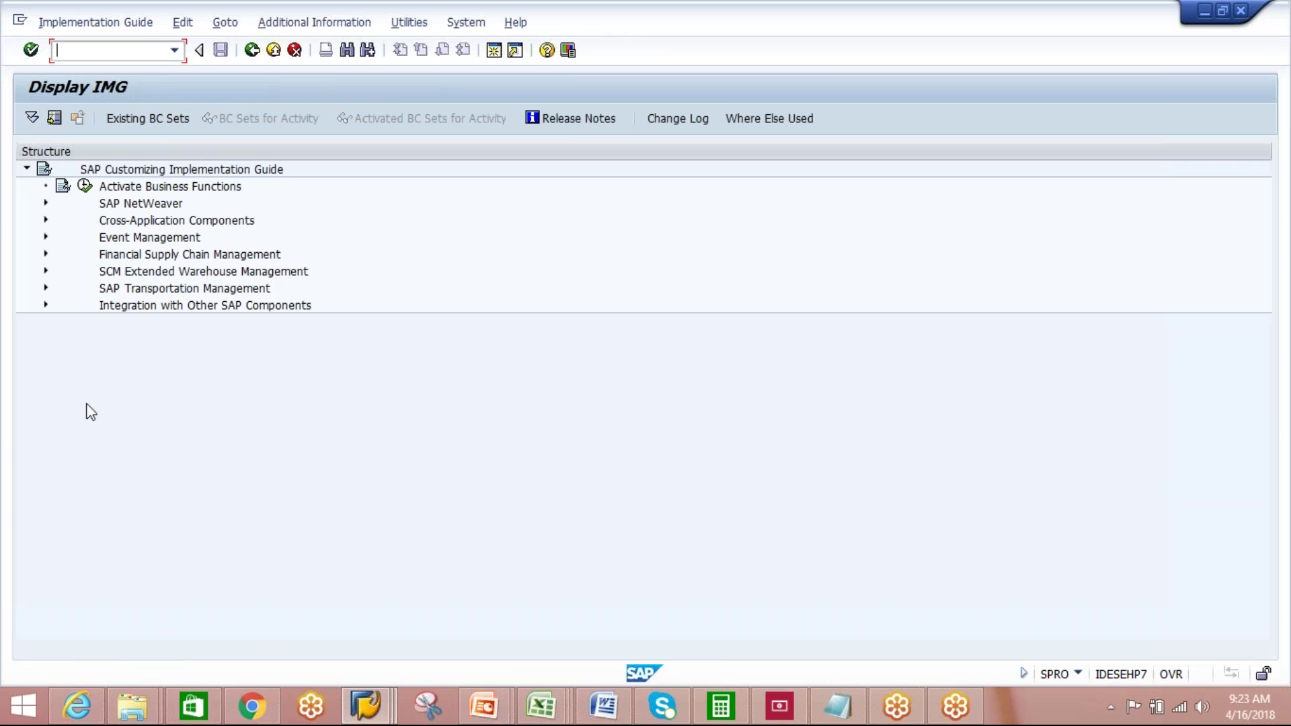
left_click(44, 272)
left_click(63, 288)
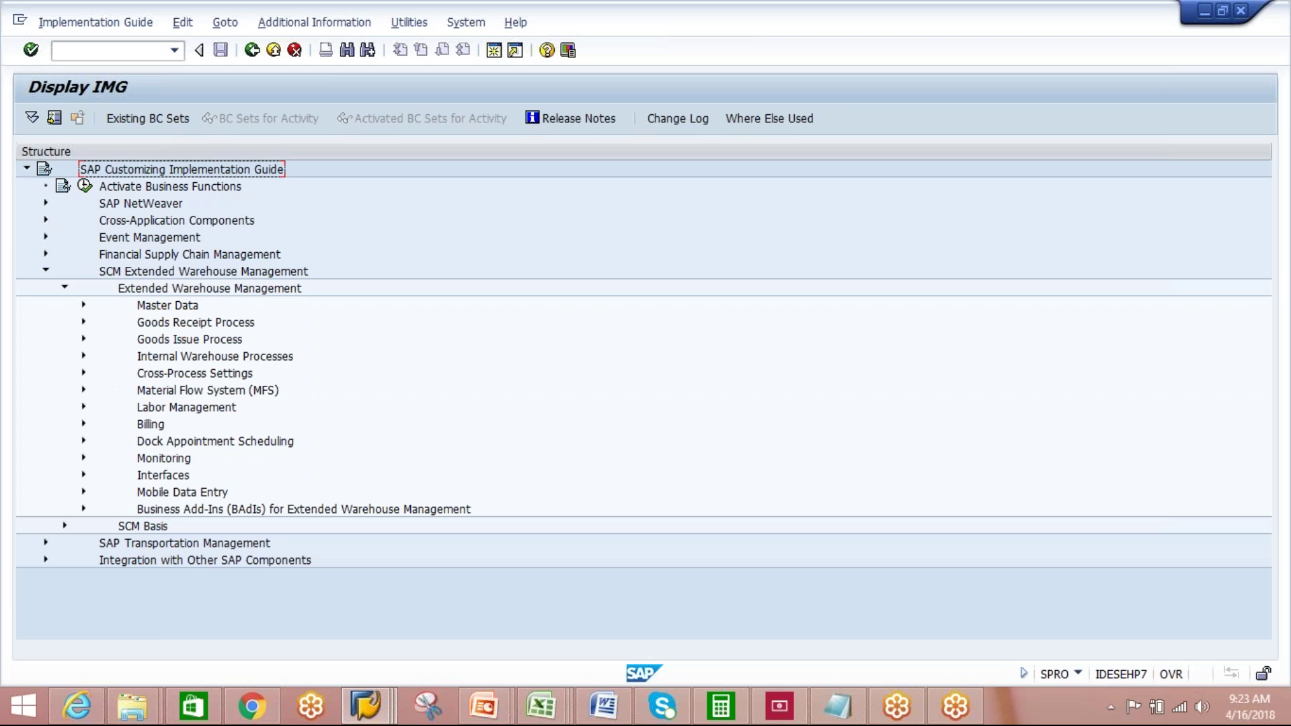
left_click(85, 374)
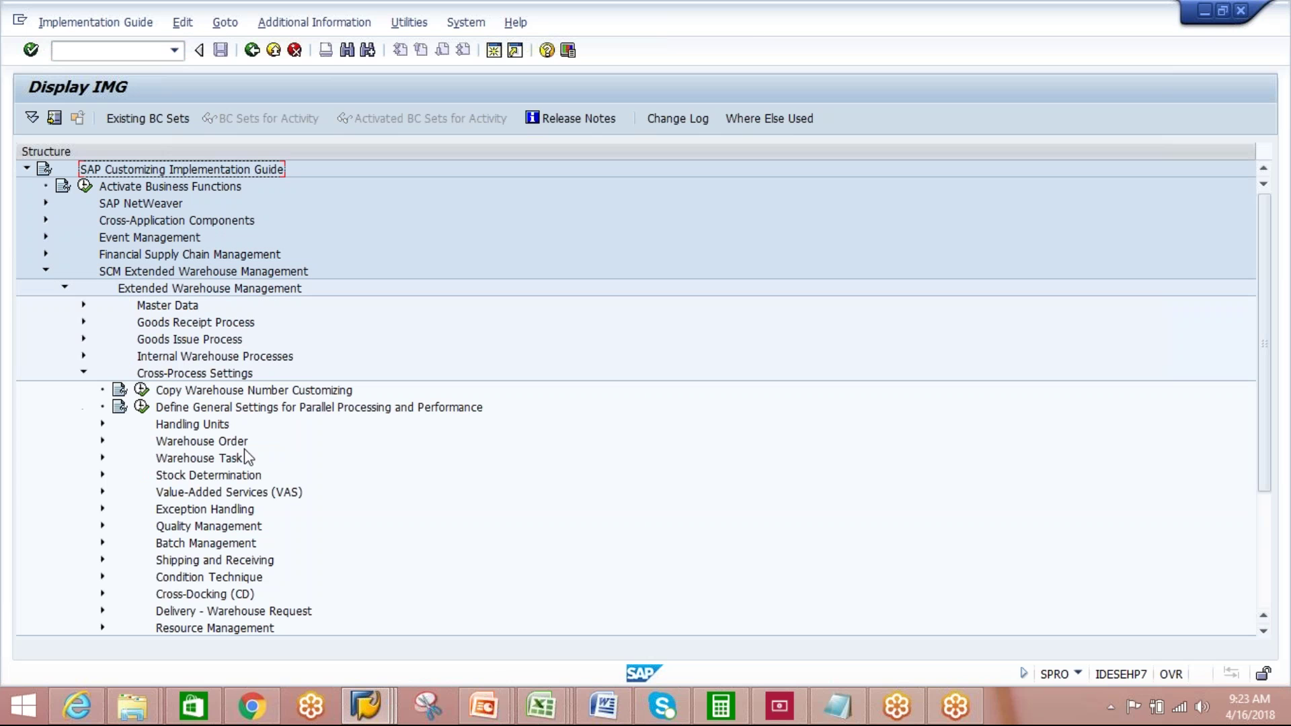
left_click(103, 492)
left_click(254, 546)
left_click(160, 543)
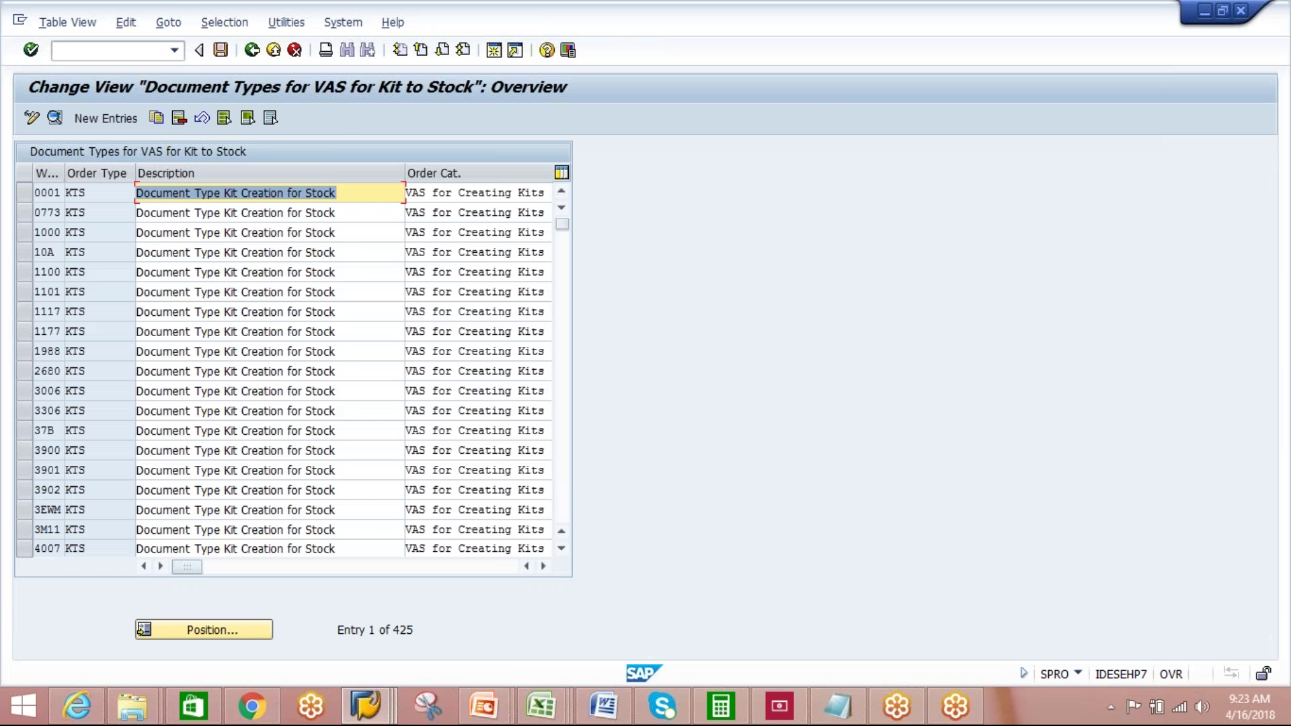
- Filter the kit-to-stock VAS document types by warehouse number AIPL and examine the outbound document type
left_click(224, 23)
left_click(234, 40)
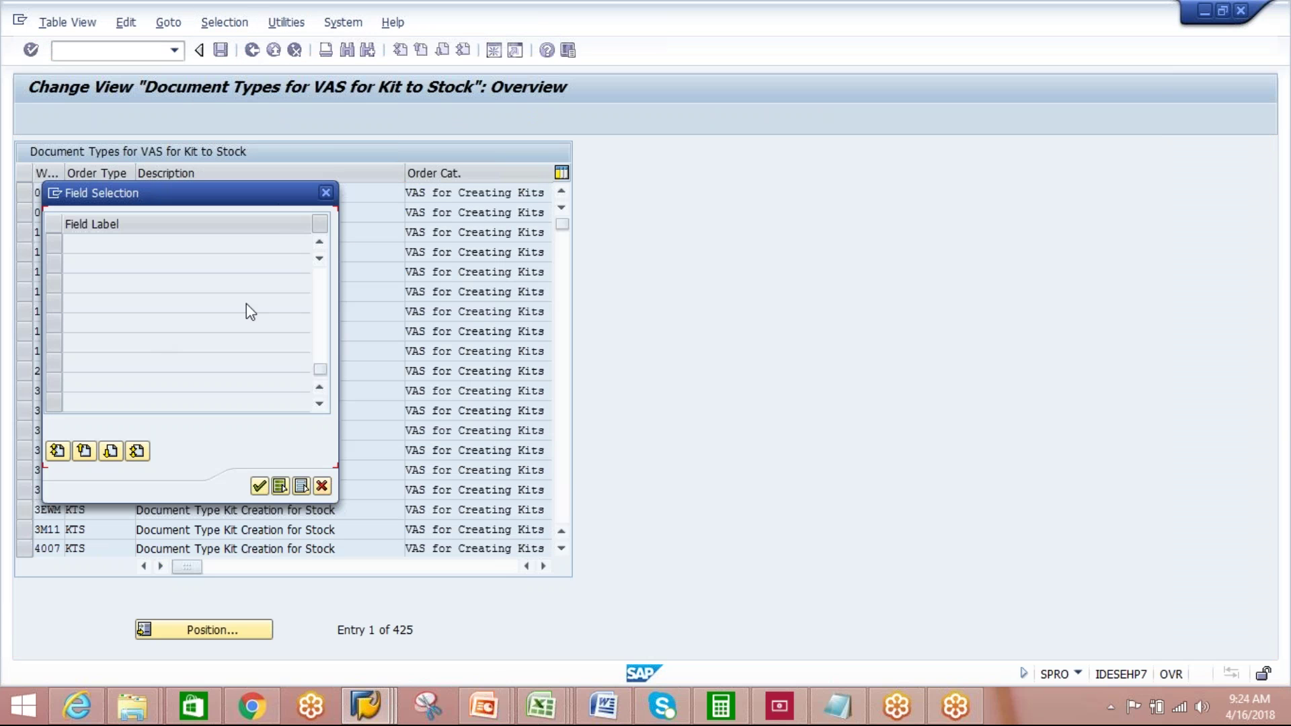
left_click(320, 389)
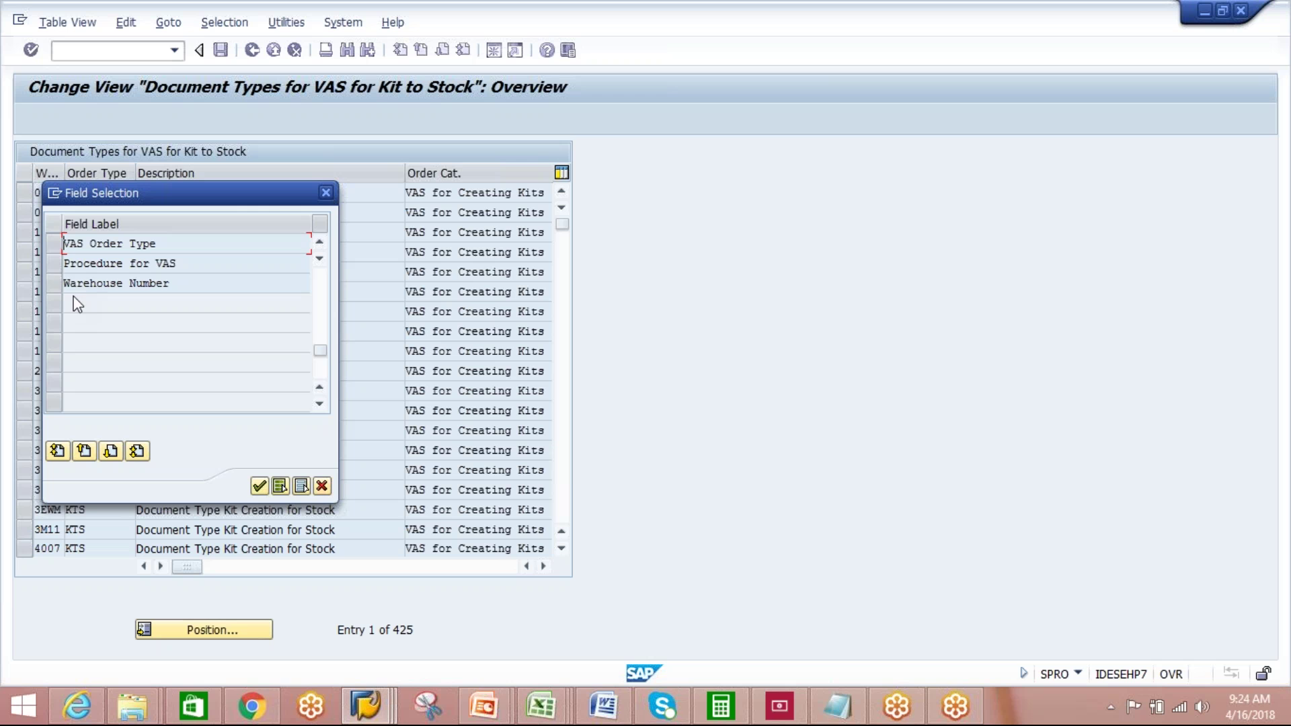
left_click(53, 283)
left_click(260, 486)
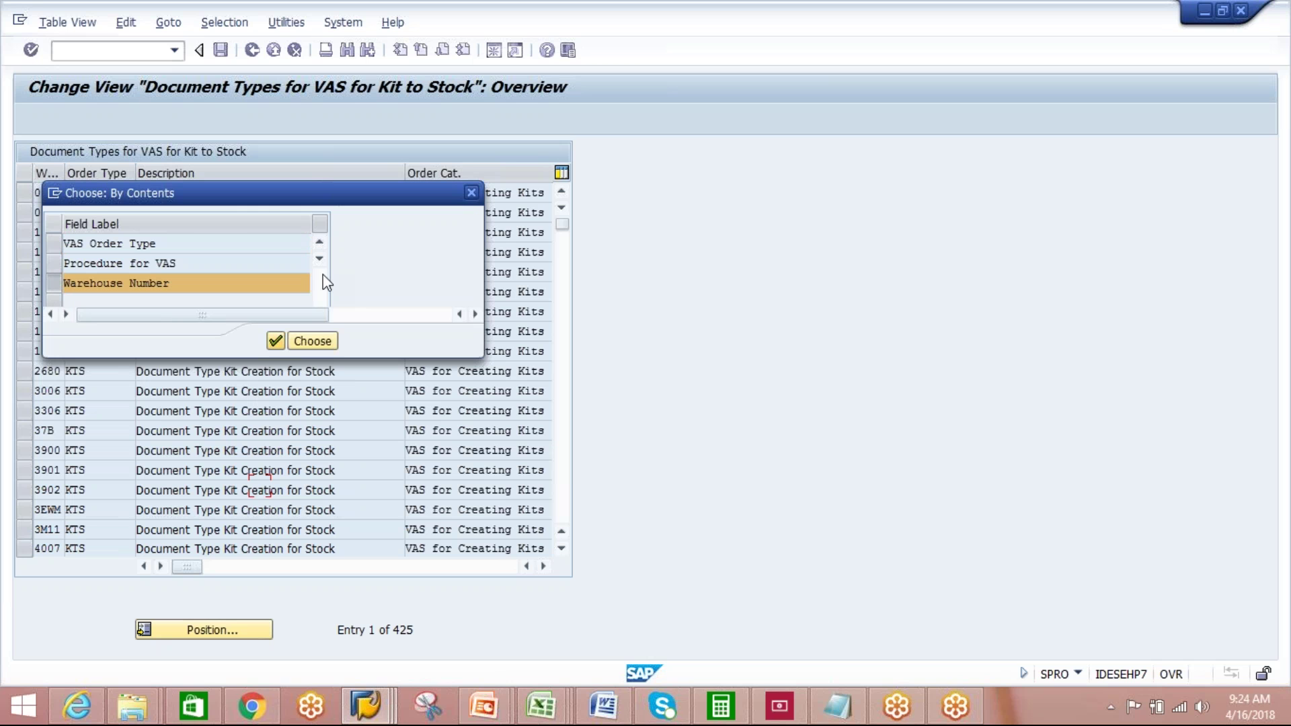
left_click(350, 243)
left_click(312, 262)
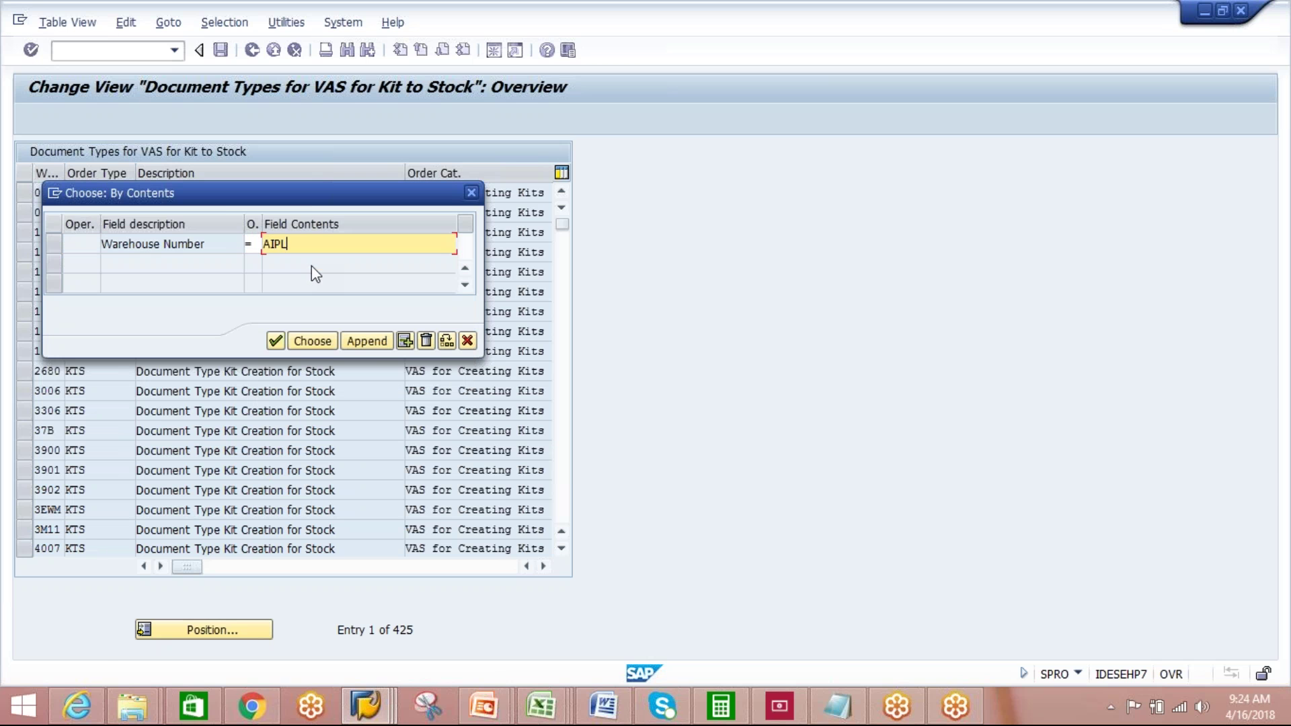
left_click(312, 341)
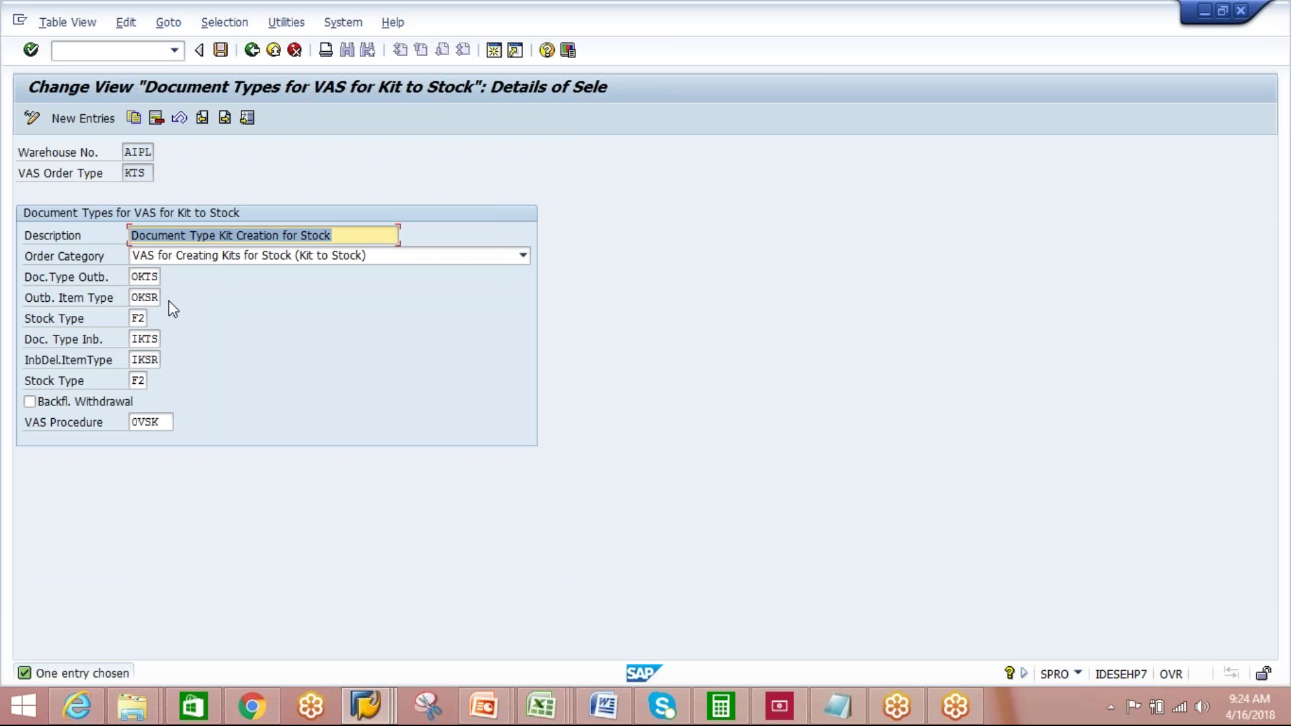
left_click(153, 276)
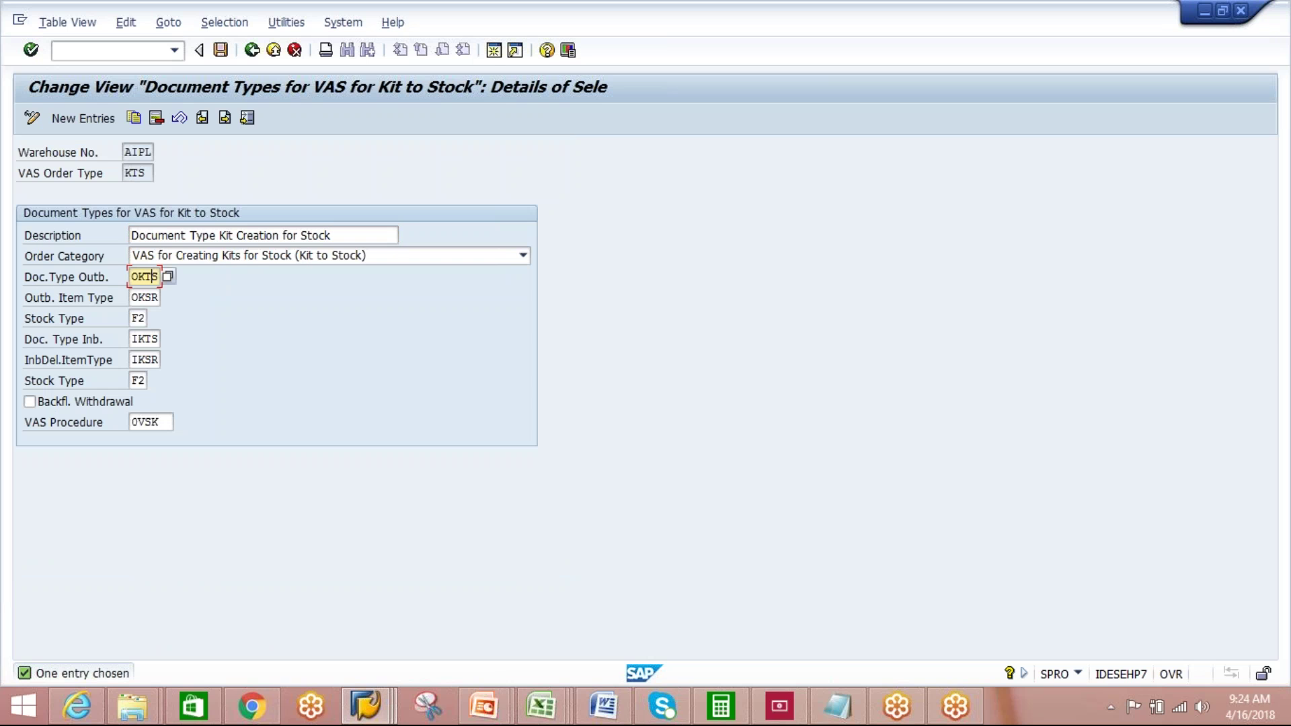
- Open a second session, start SPRO and display the SAP reference implementation guide
left_click(493, 52)
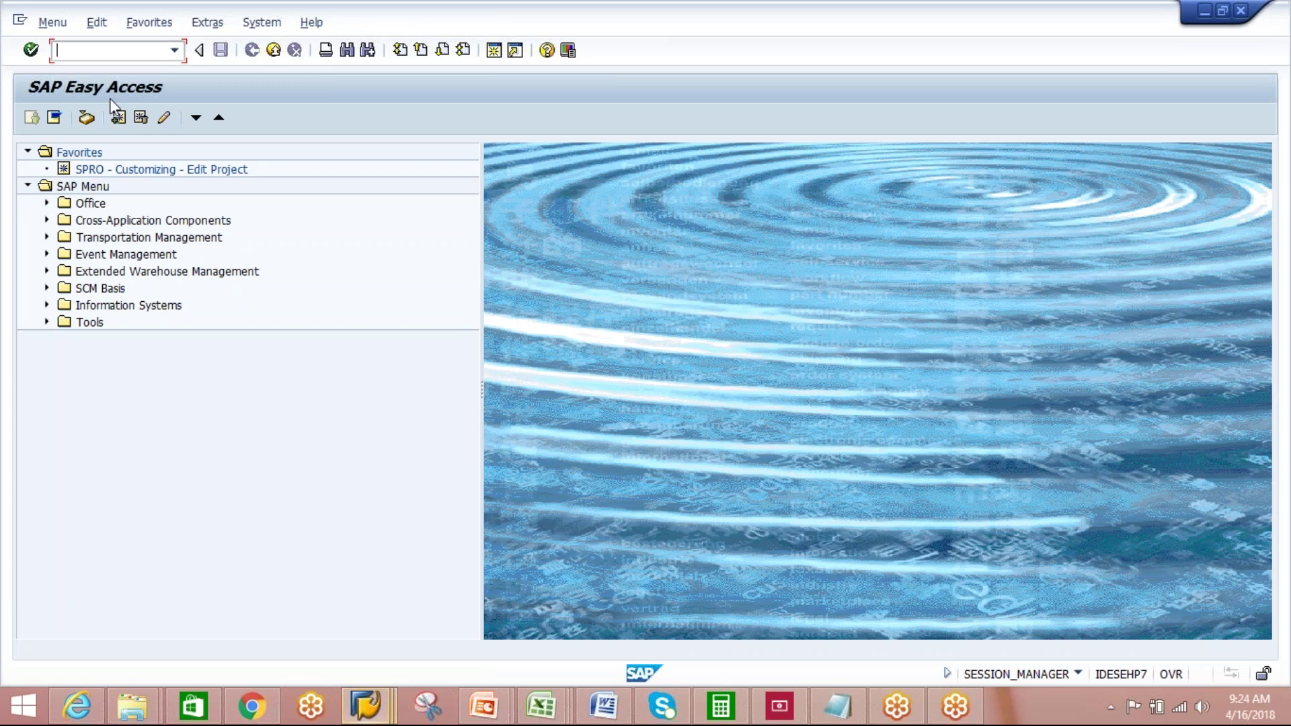
type("spro")
key("Return")
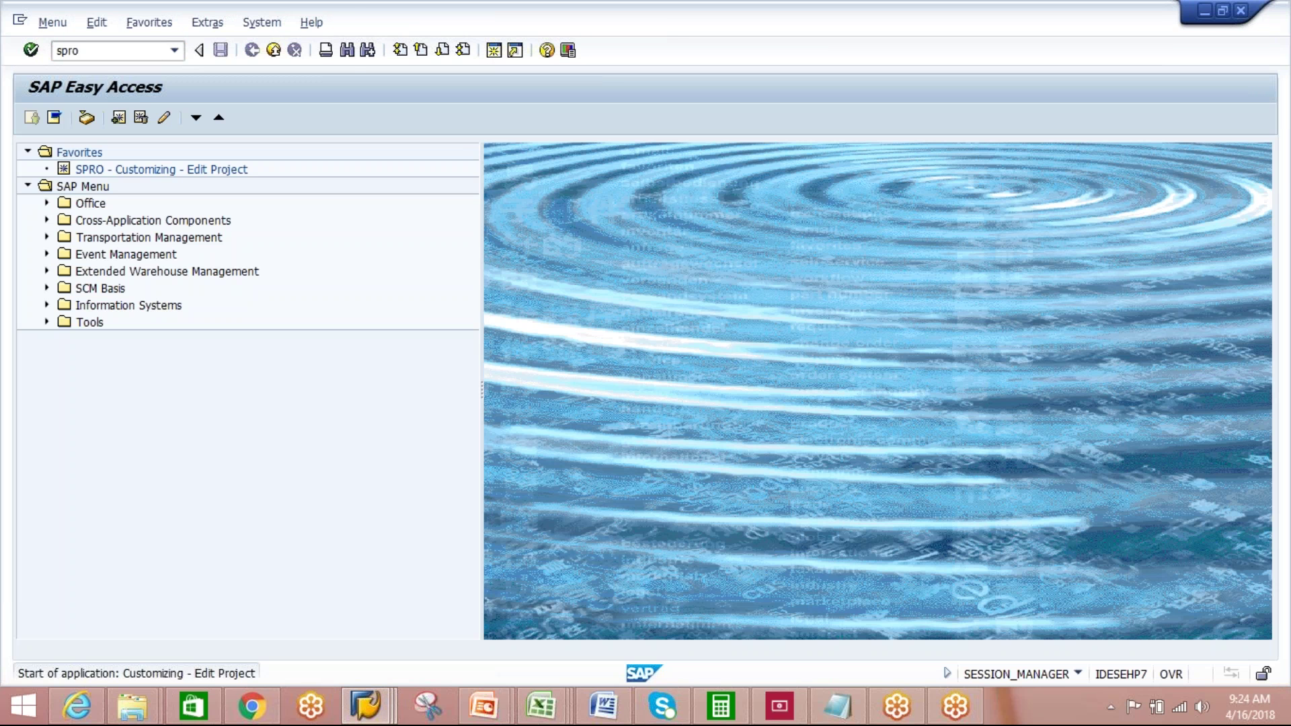
left_click(116, 118)
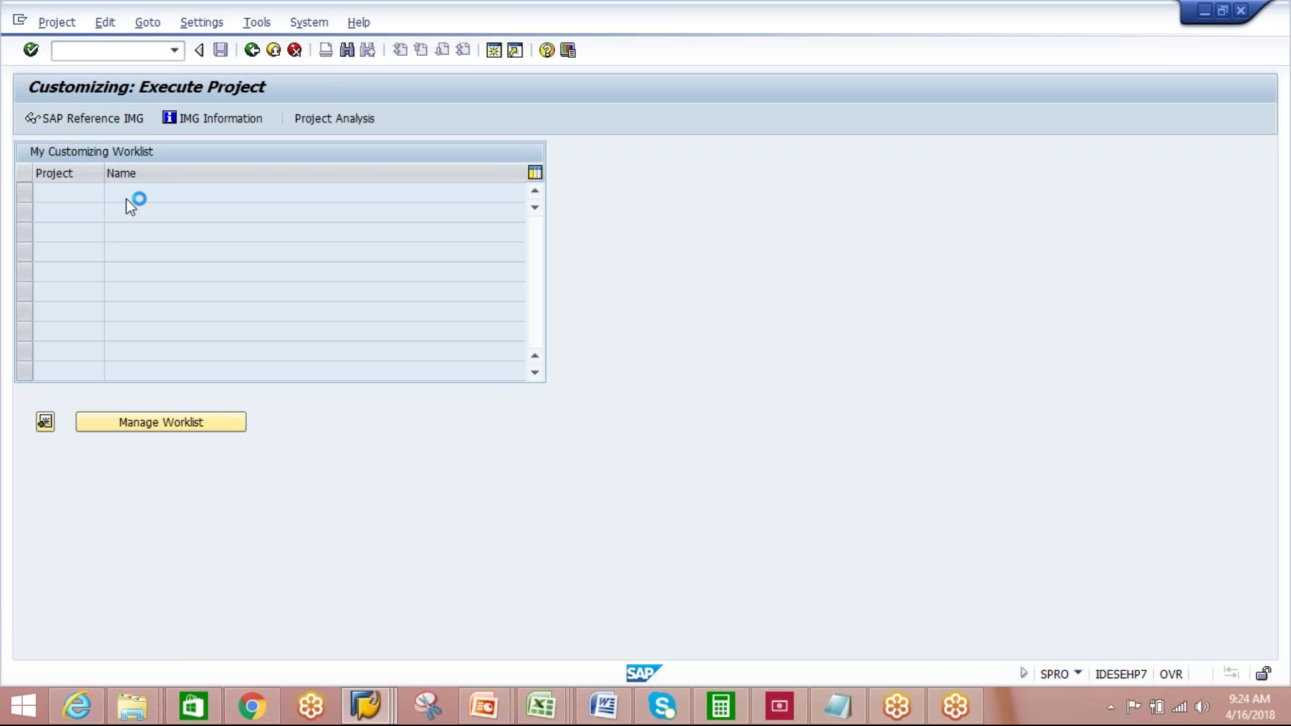
- Open the Determine Warehouse Process Type activity under Extended Warehouse Management, Cross-Process Settings, Warehouse Task
left_click(45, 271)
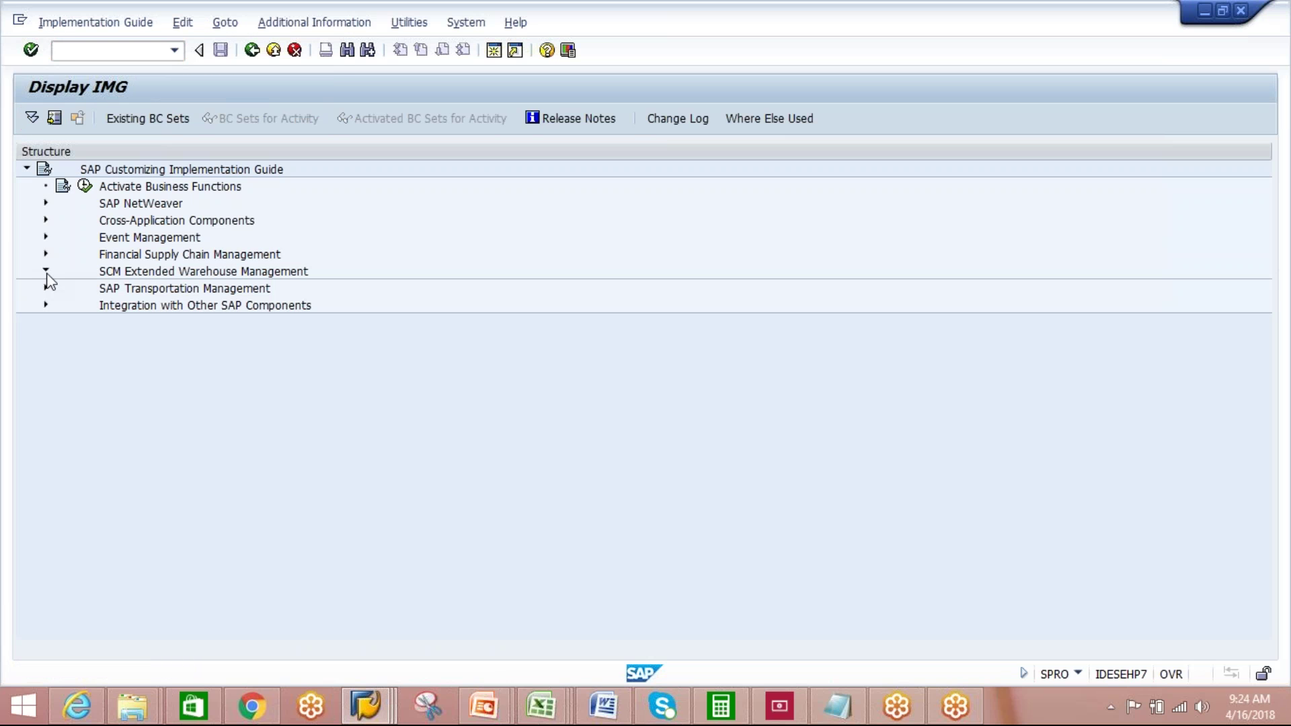
left_click(64, 288)
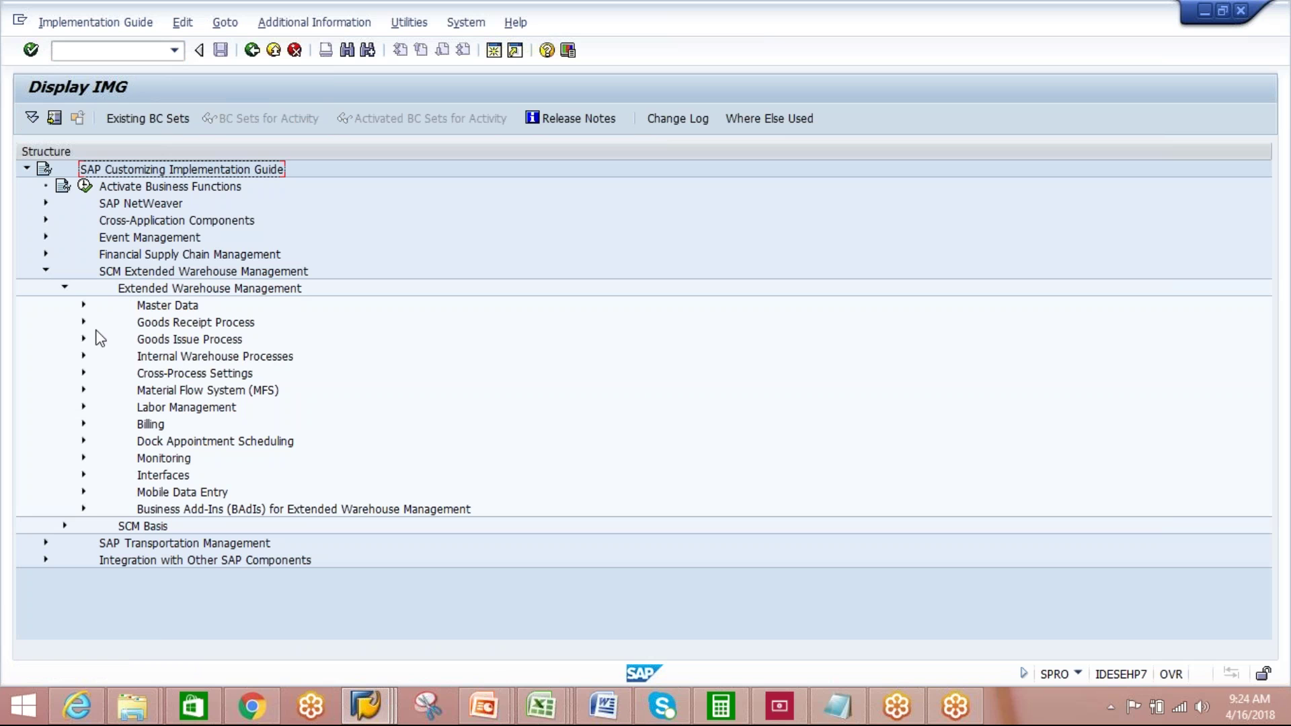
left_click(84, 373)
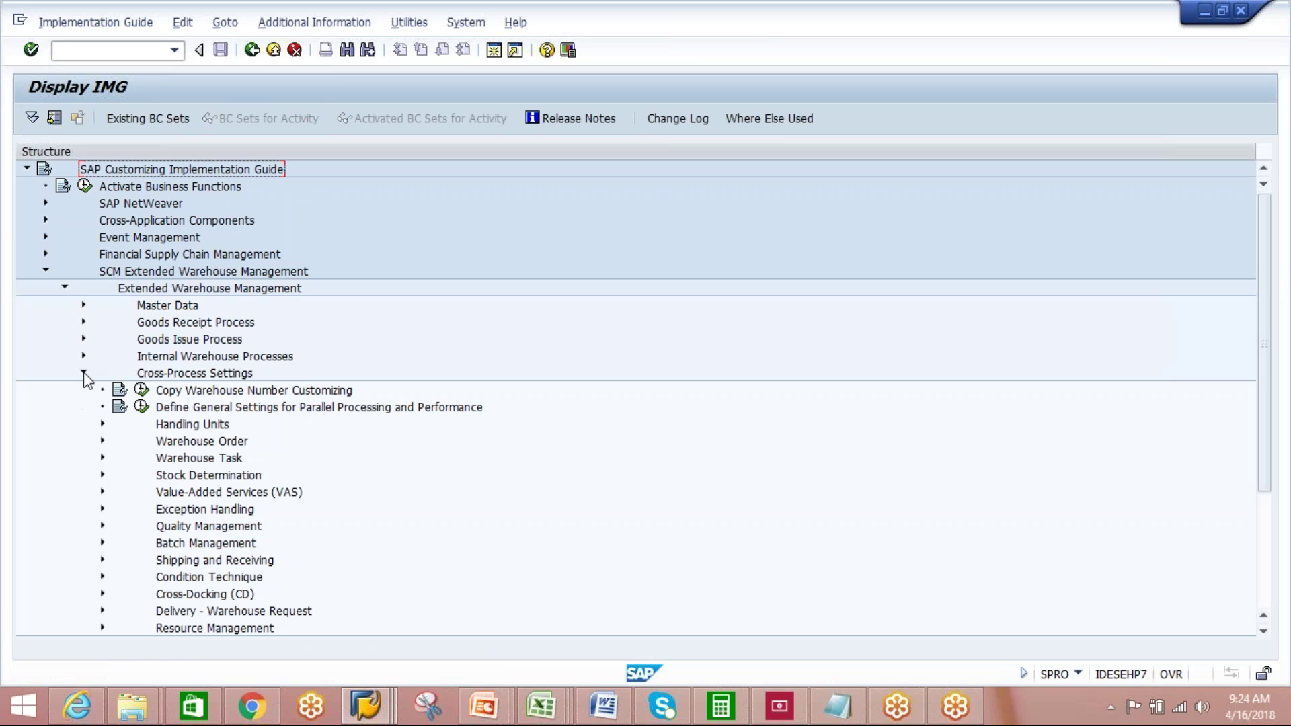
left_click(102, 459)
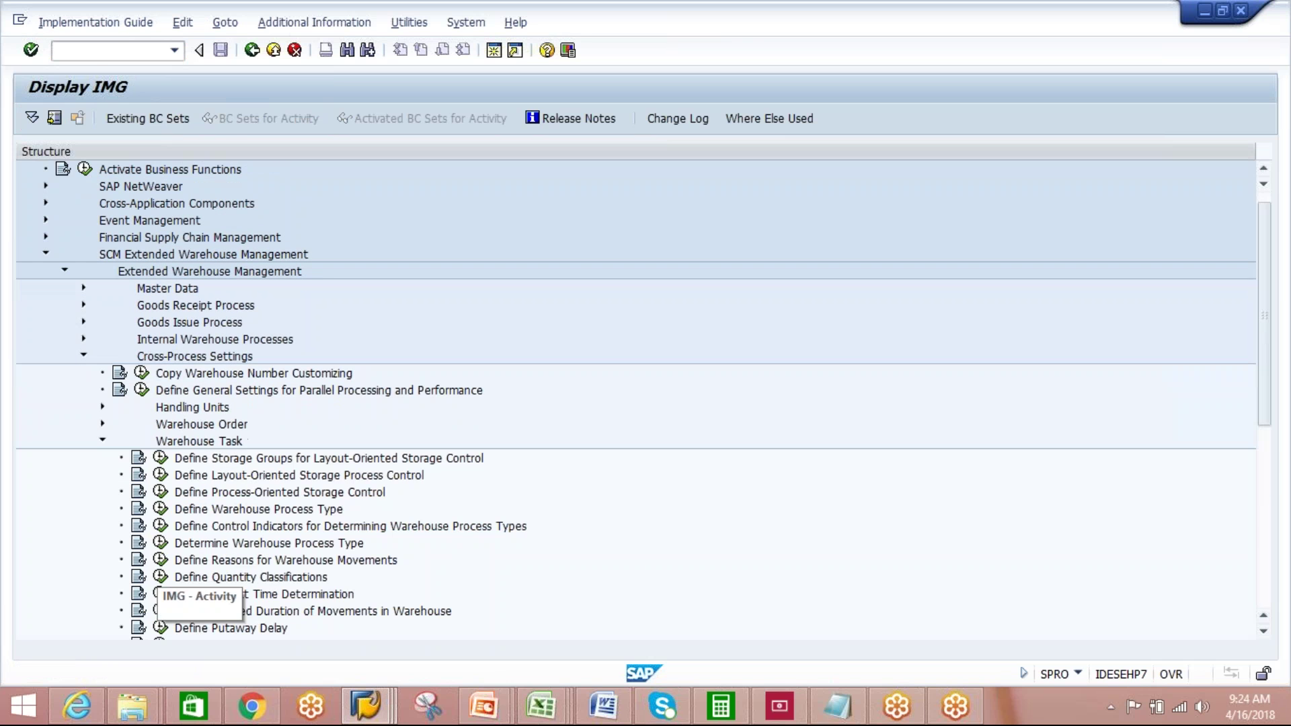
left_click(160, 543)
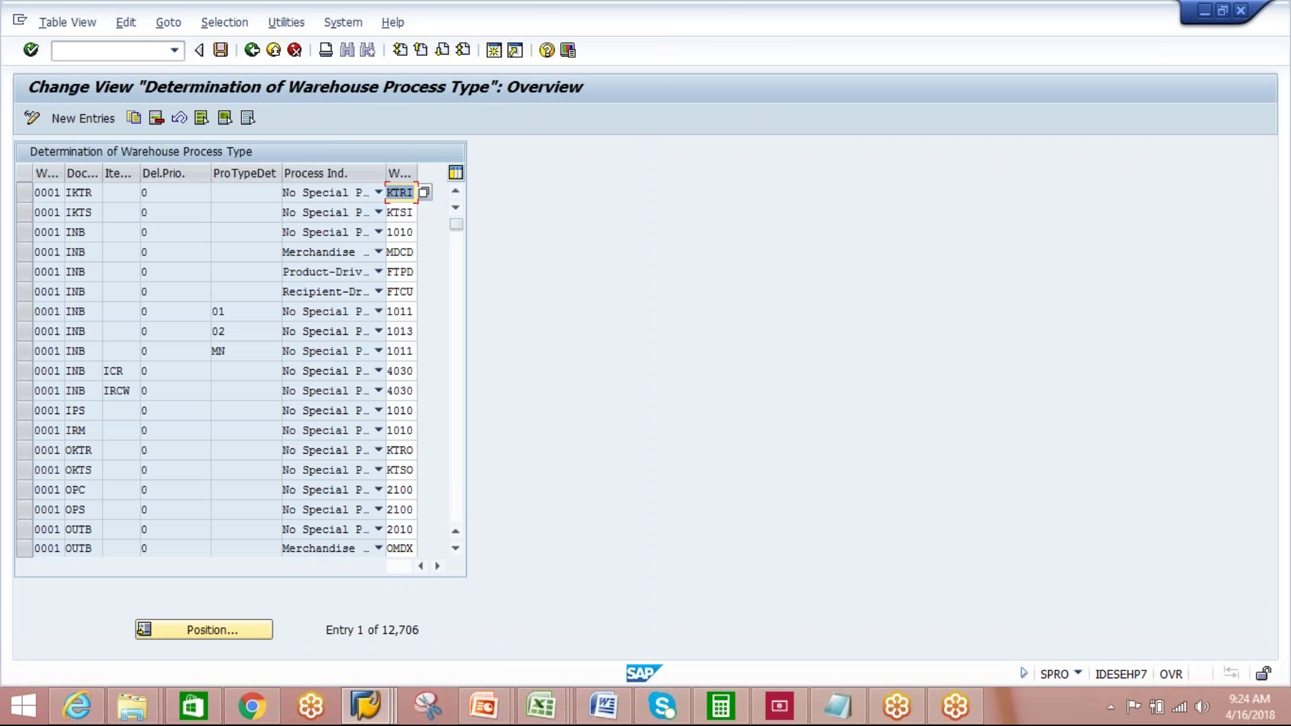
- Filter the warehouse process type determination entries by warehouse number AIPL
left_click(240, 26)
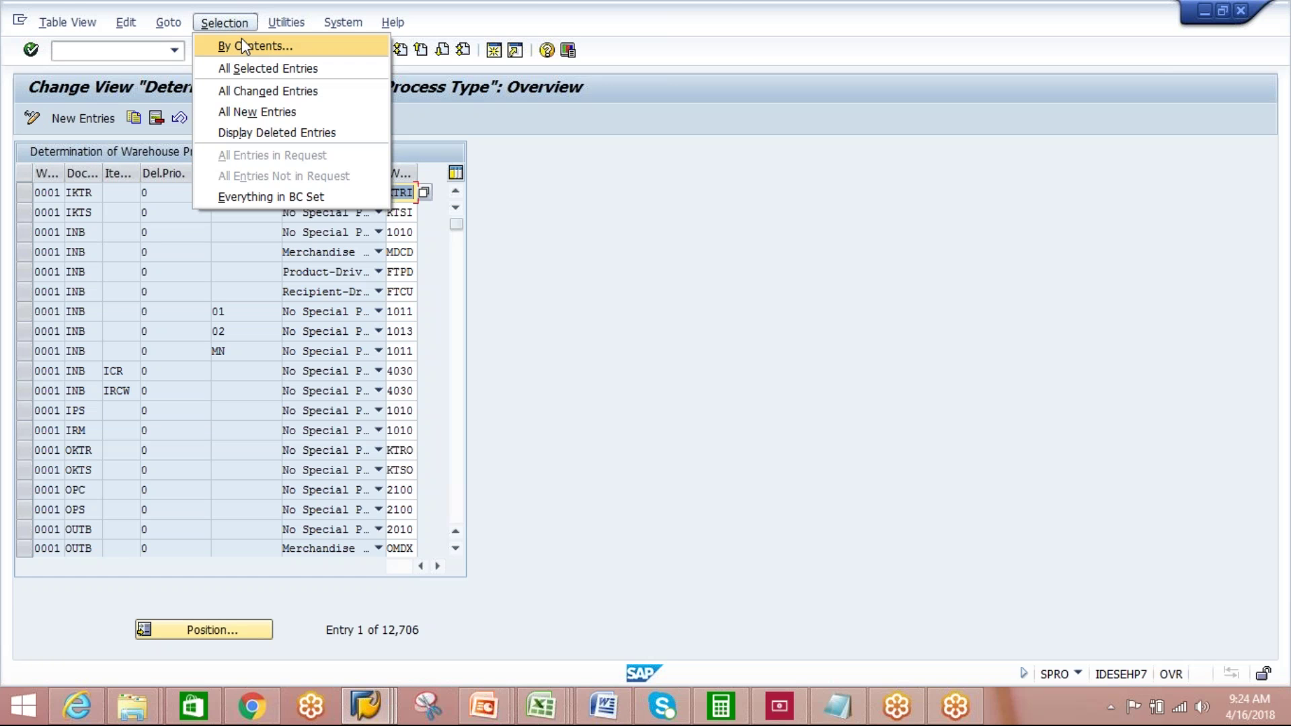
left_click(241, 41)
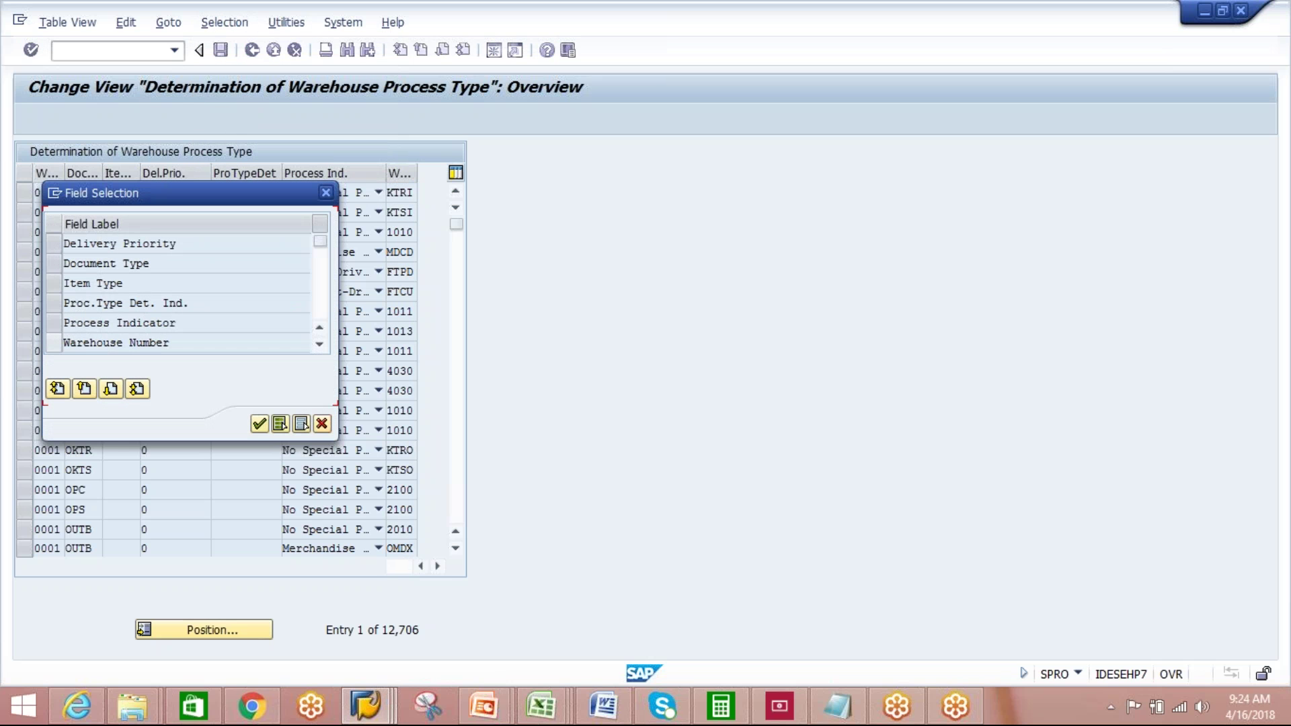
left_click(55, 342)
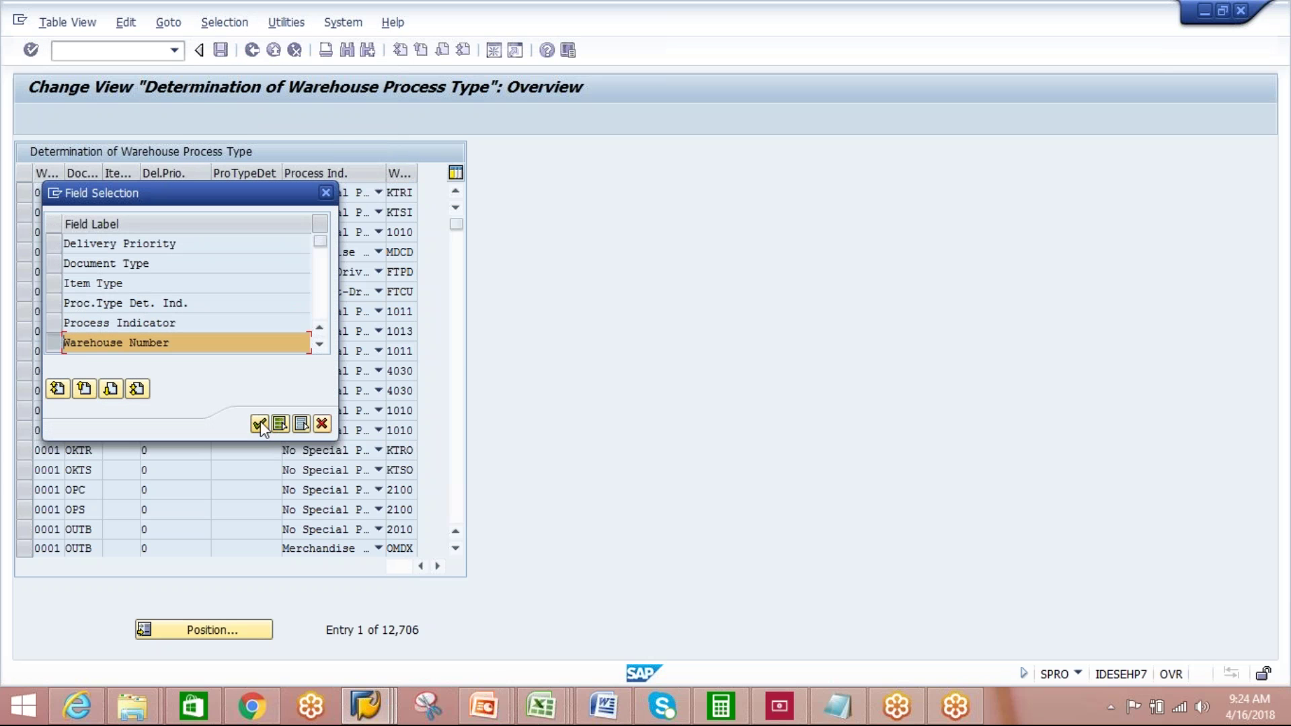
left_click(260, 424)
left_click(324, 242)
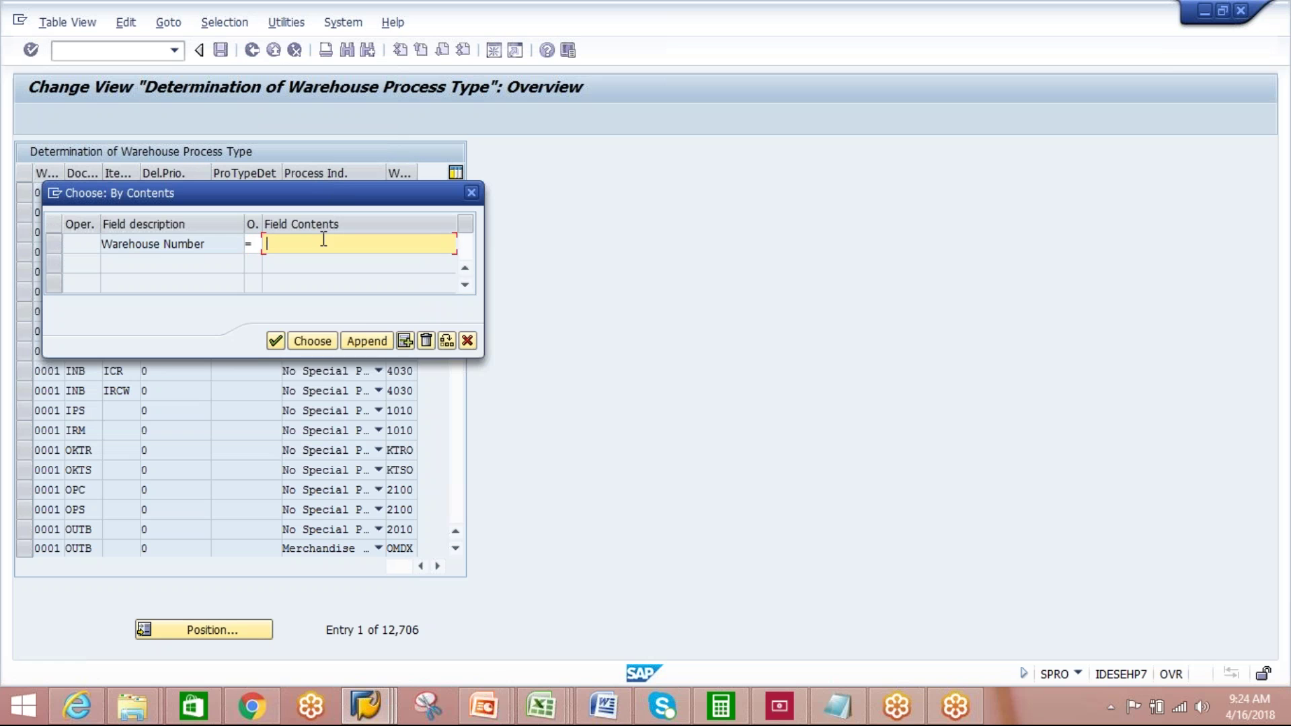
key("Down")
key("Return")
left_click(277, 342)
left_click(309, 342)
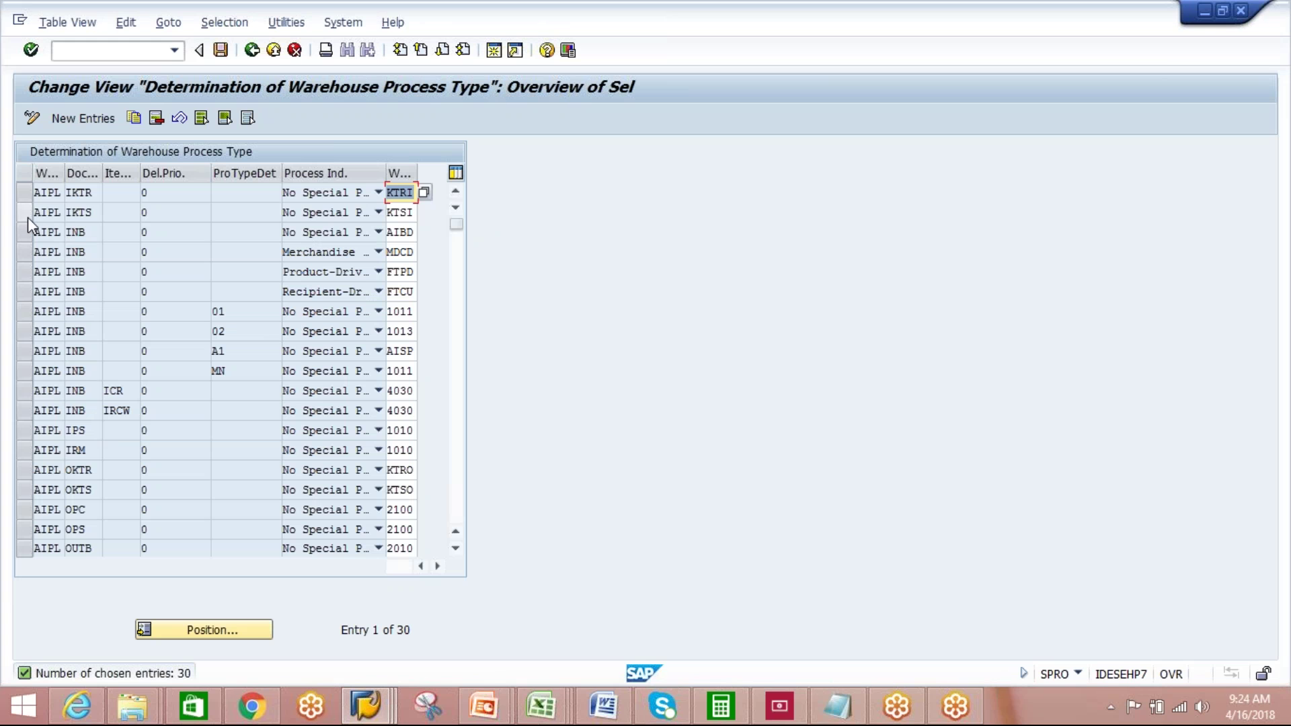
- Copy the AIPL determination entry for document type IKTS and set its process type determination indicator to AK
left_click(27, 216)
left_click(27, 216)
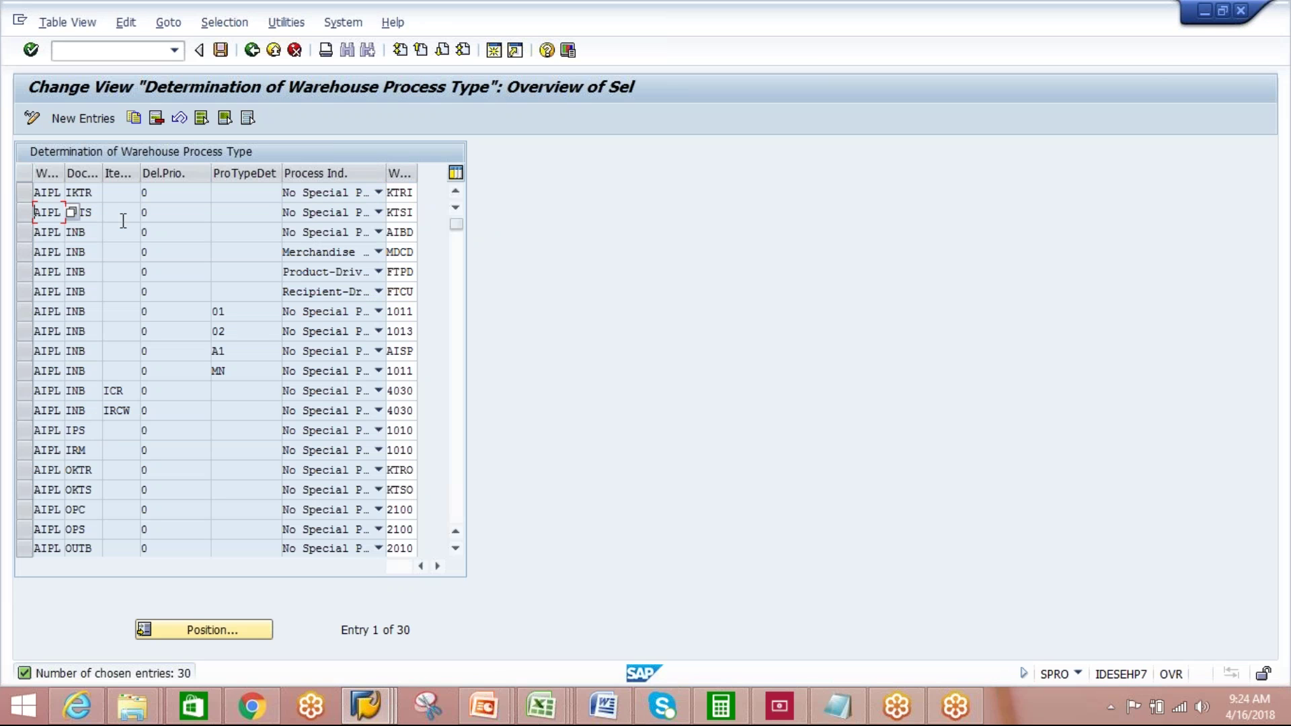
key("Tab")
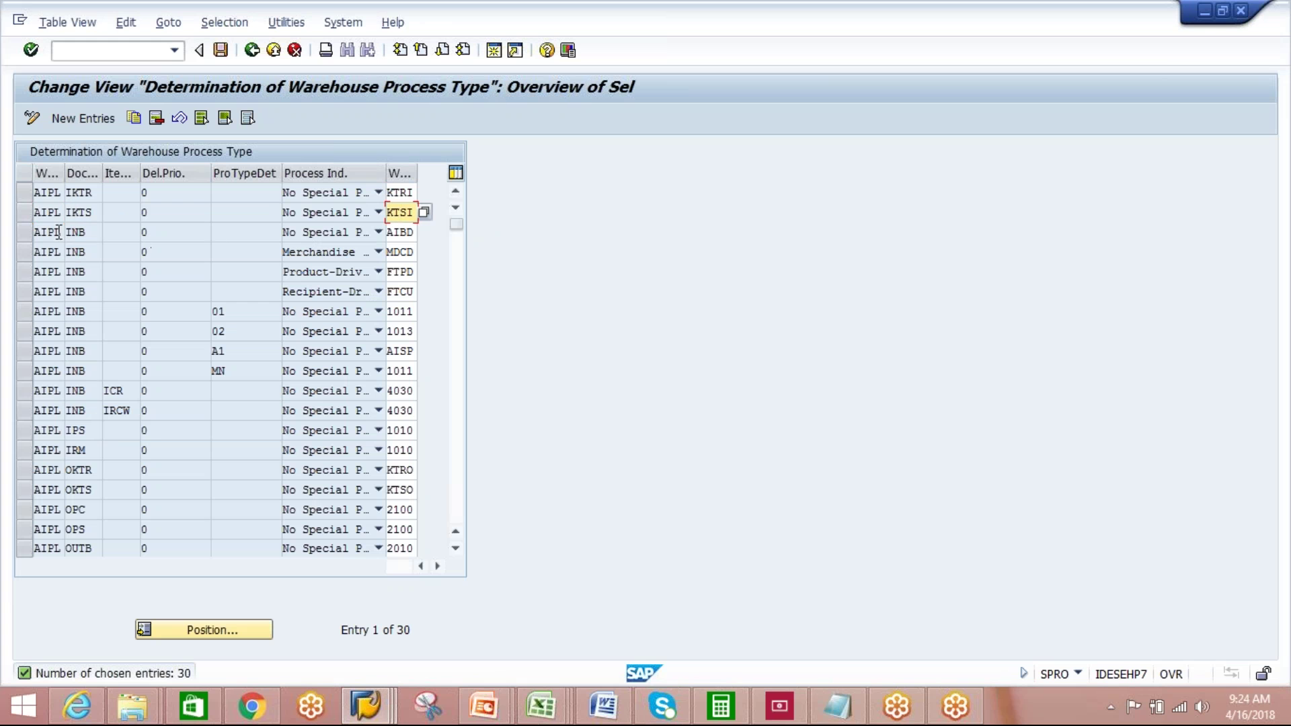
left_click(26, 215)
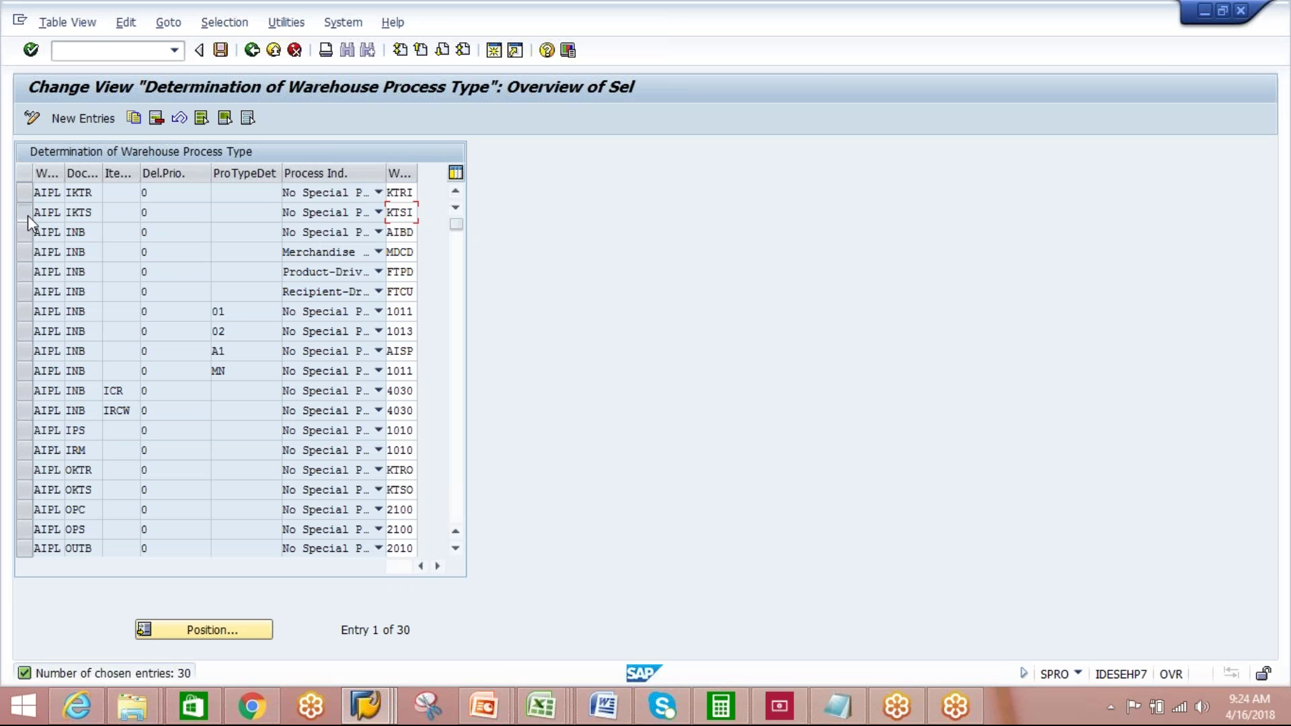
left_click(133, 120)
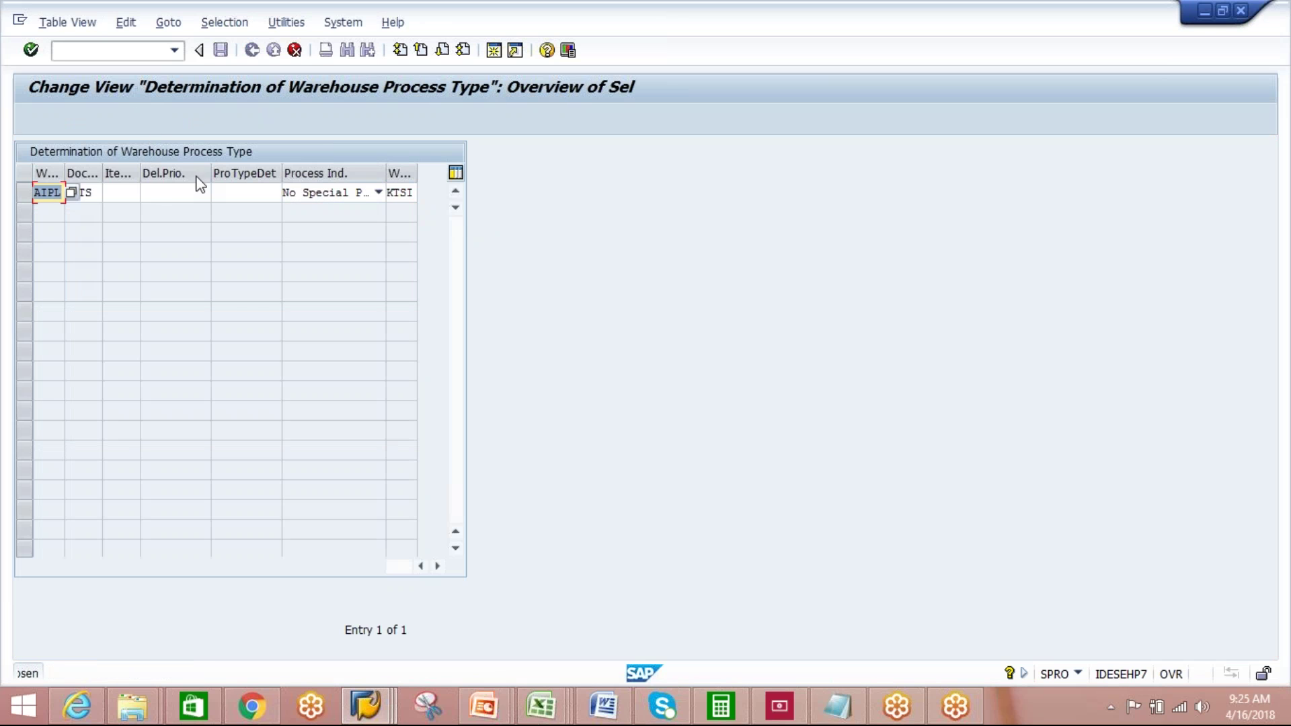
left_click(235, 198)
type("AK")
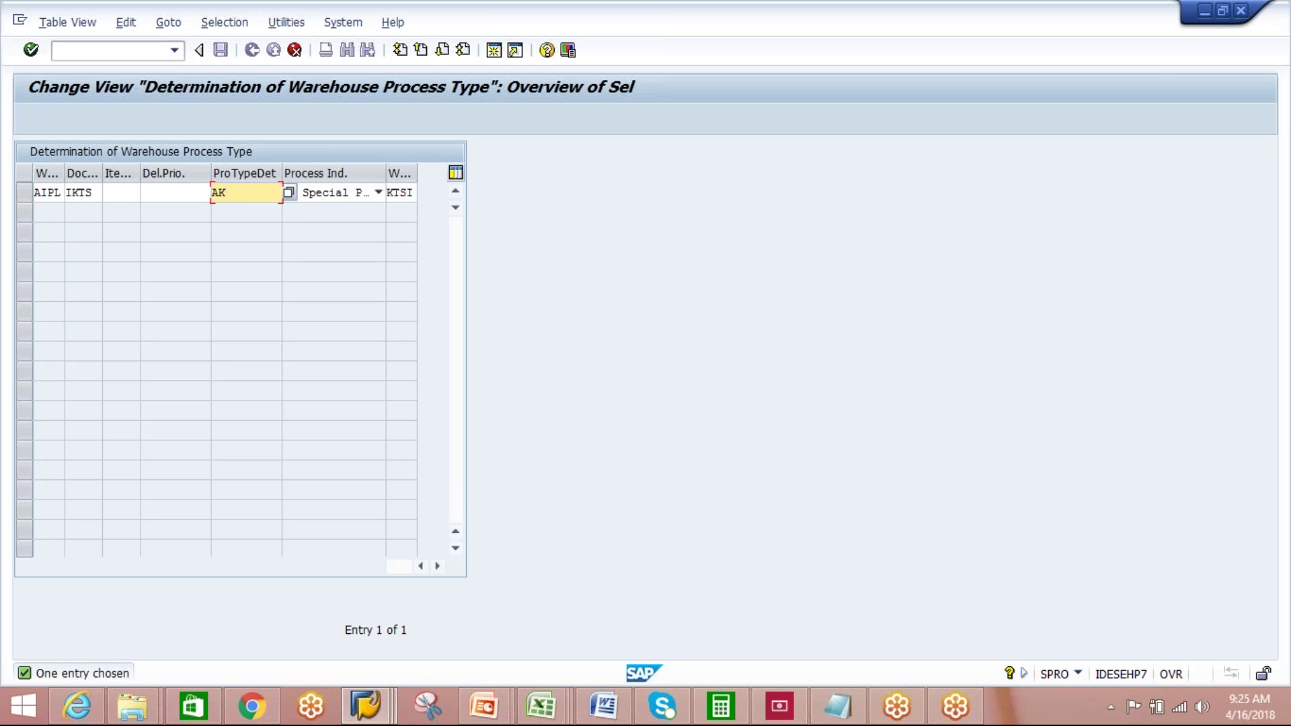
- Assign warehouse process type AIKS to the copied IKTS entry and complete the copy
left_click(408, 195)
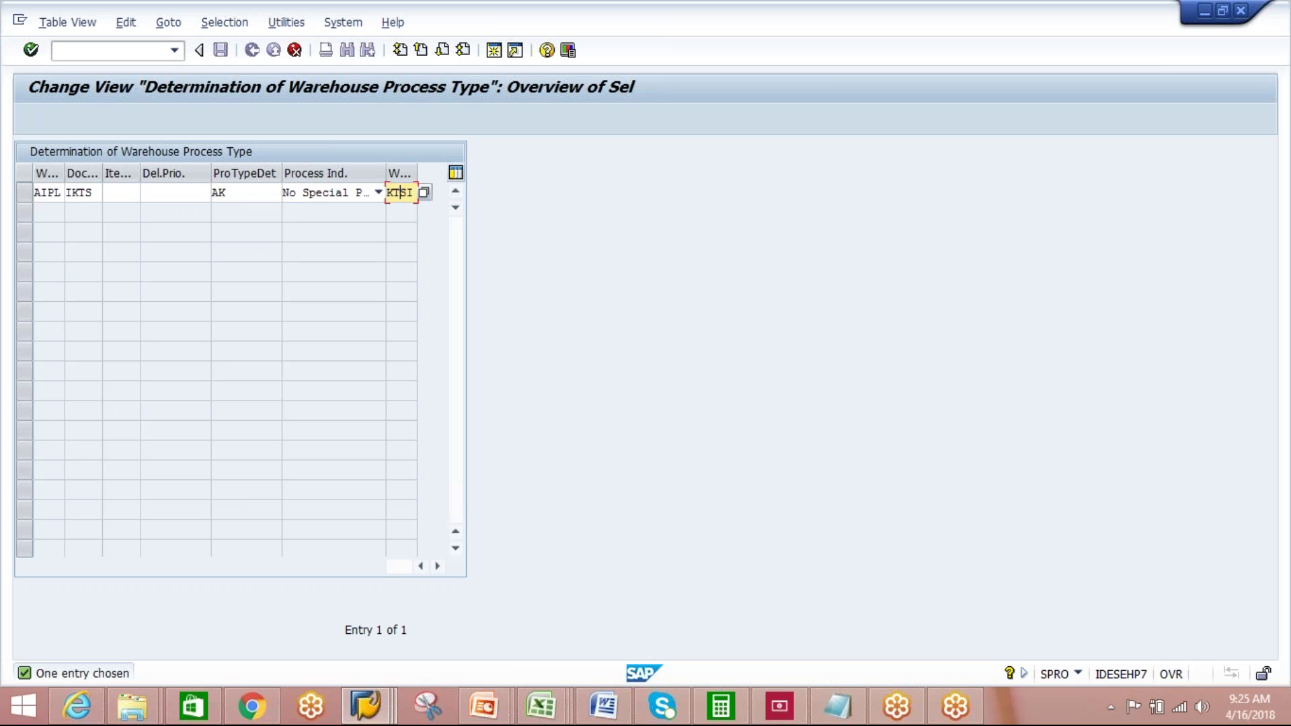
double_click(398, 192)
key("Delete")
type("AIKS")
key("Return")
- Save the new IKTS determination entry to the customizing request
left_click(255, 192)
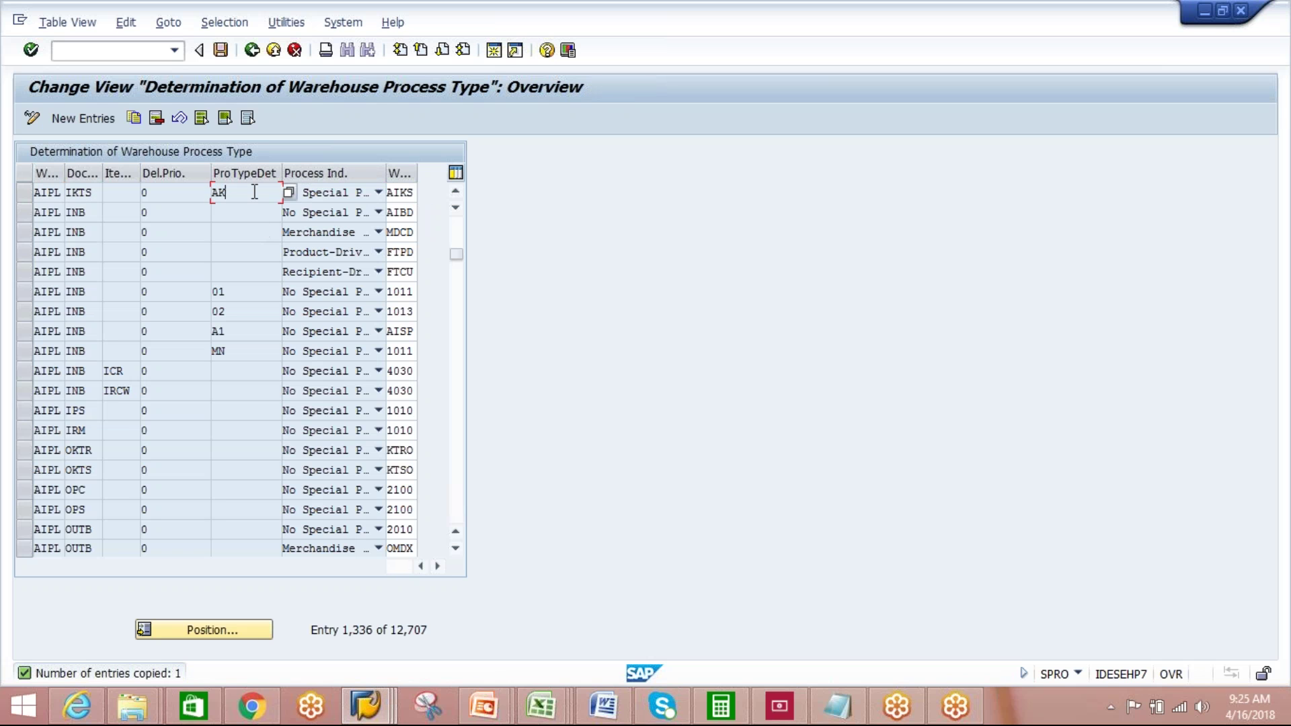
left_click(222, 51)
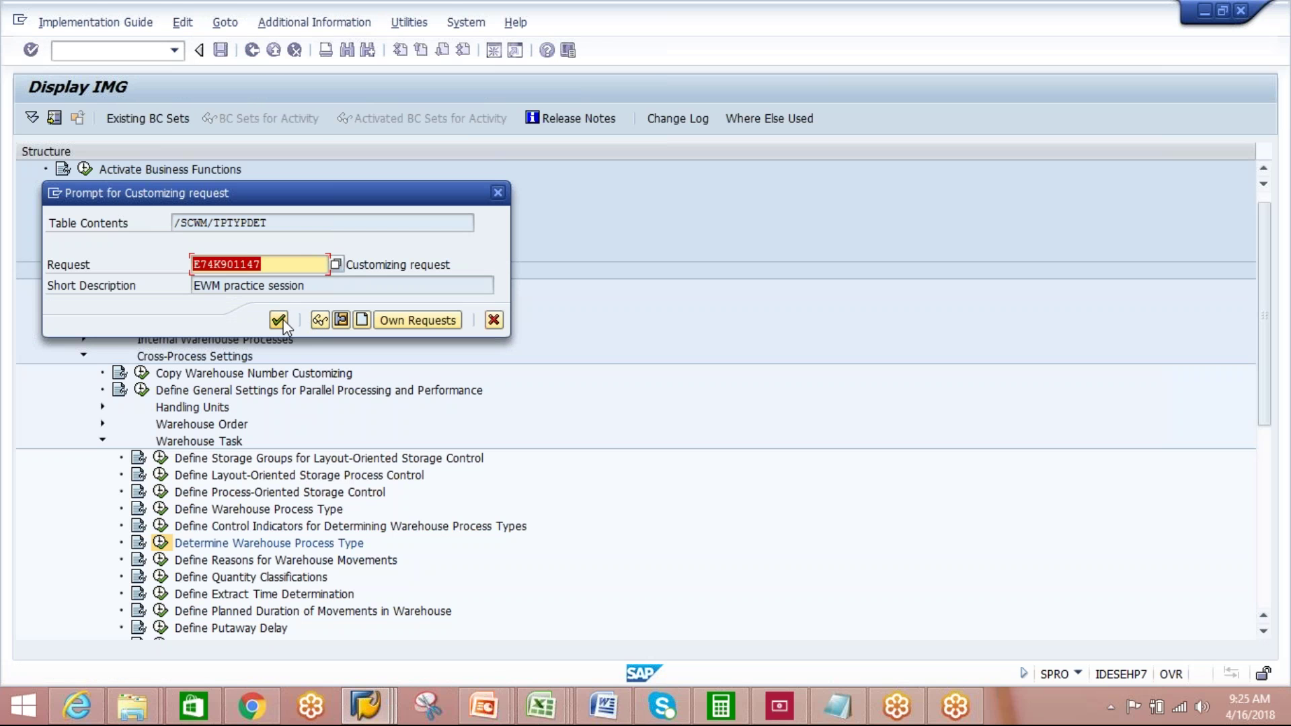
left_click(280, 321)
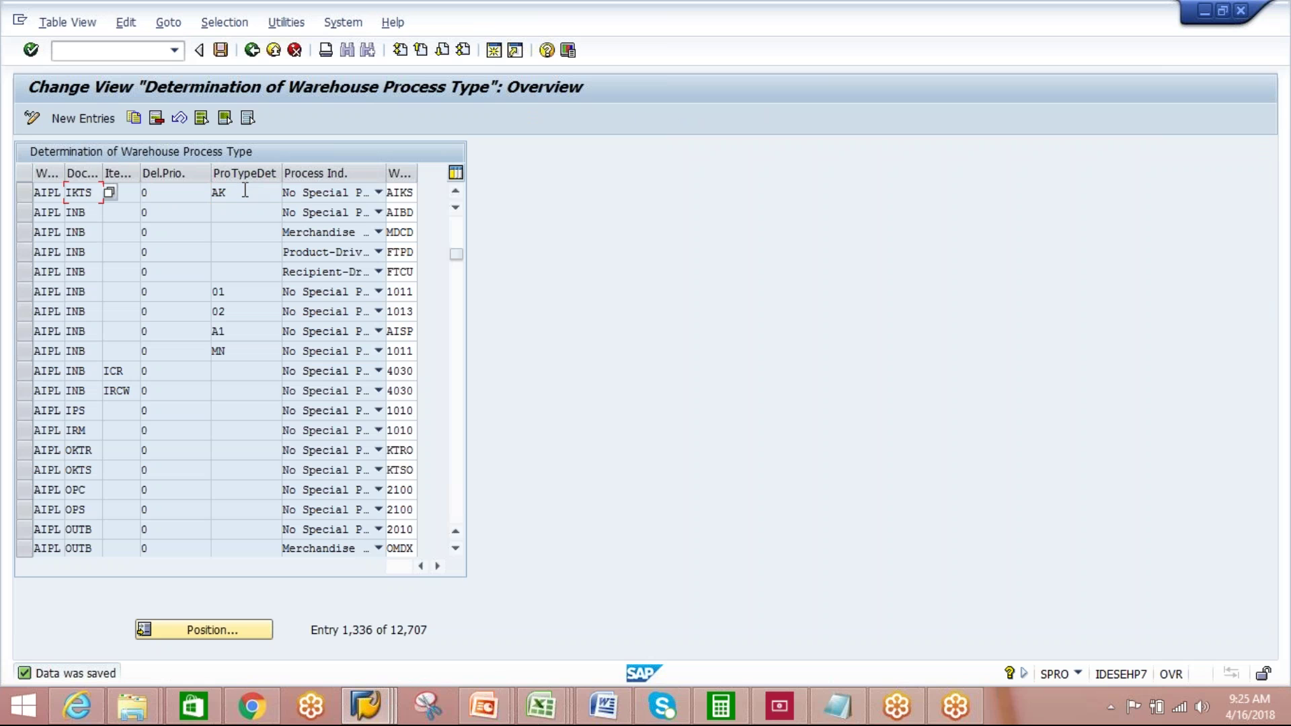
- Review the document type, determination indicator and process type of the AIPL entries for IKTS
left_click(401, 192)
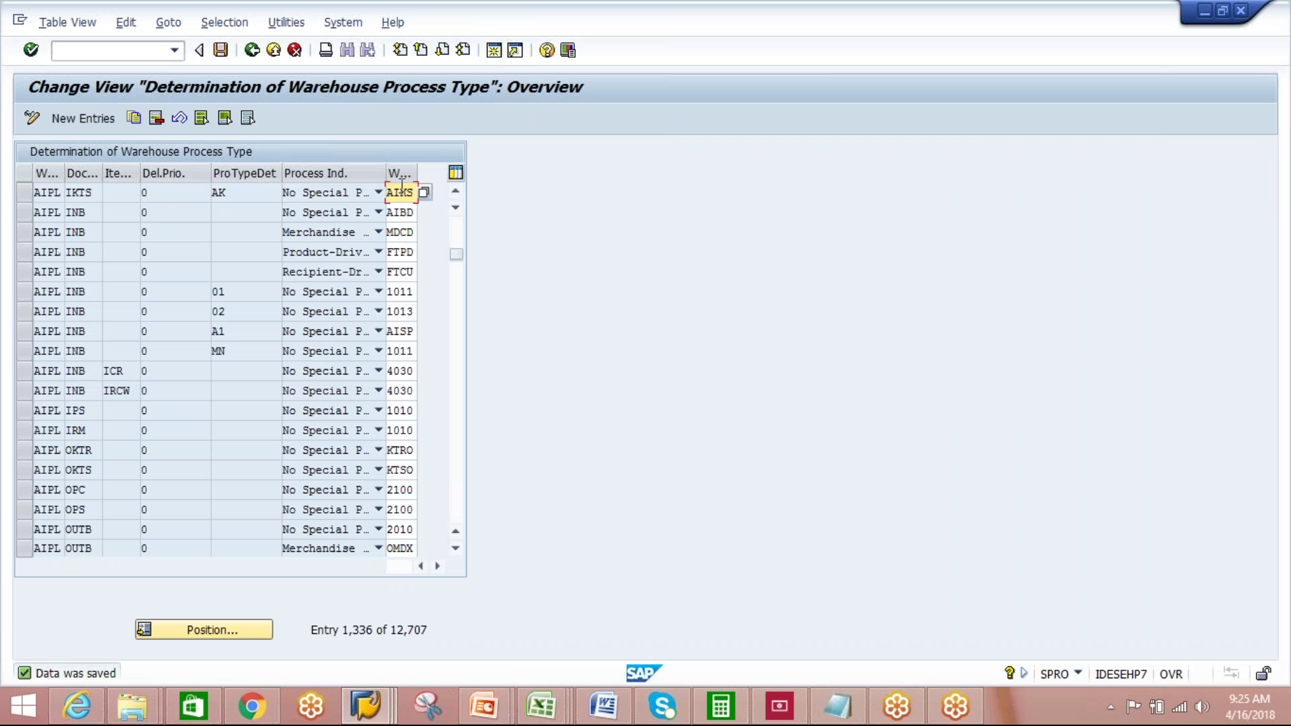
left_click(232, 194)
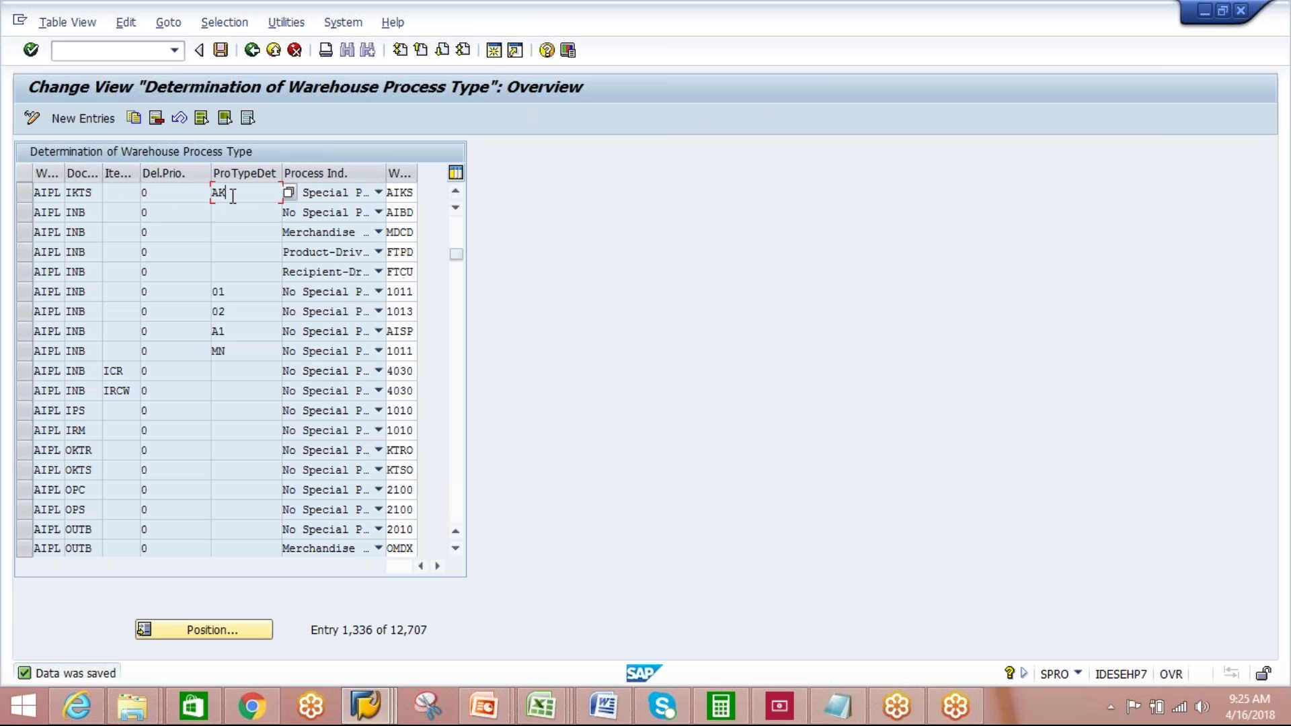
left_click(86, 195)
type("S")
left_click(234, 190)
left_click(455, 191)
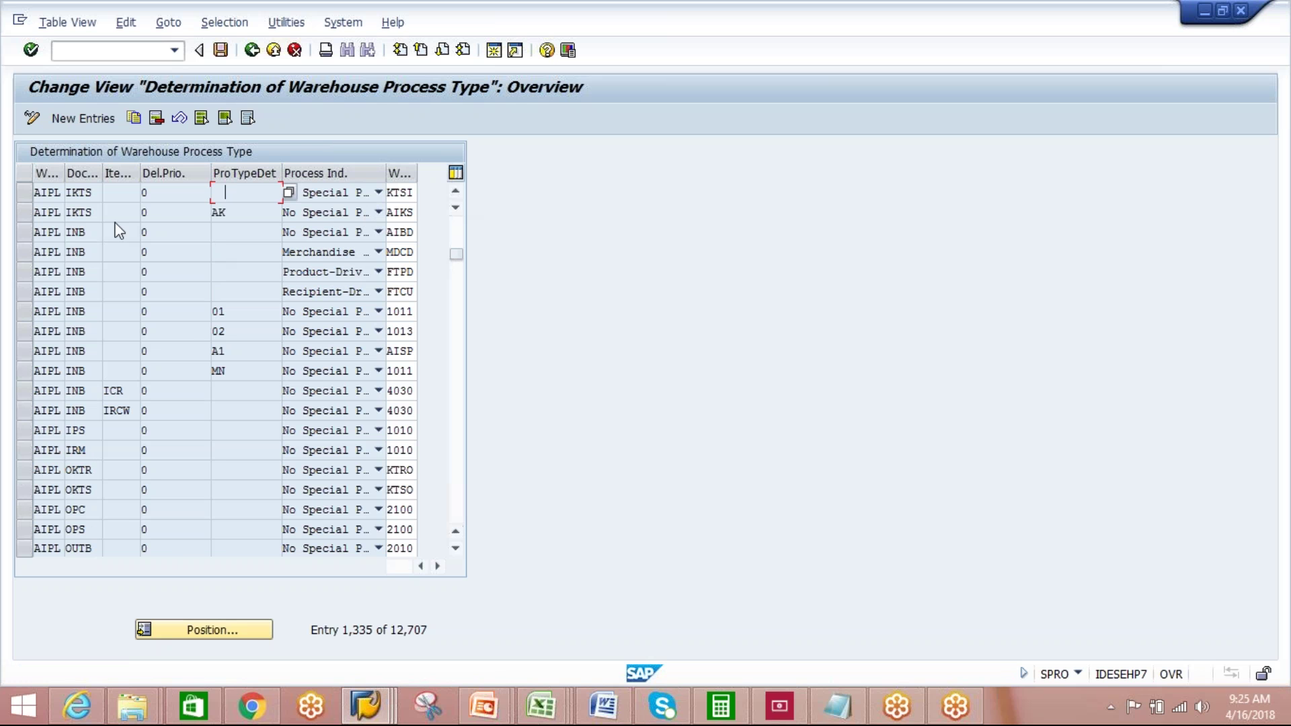
- Check the outbound kit-to-stock document type, copy the AIPL entry for OKTS and set its process type determination indicator to AK
left_click(25, 490)
double_click(70, 489)
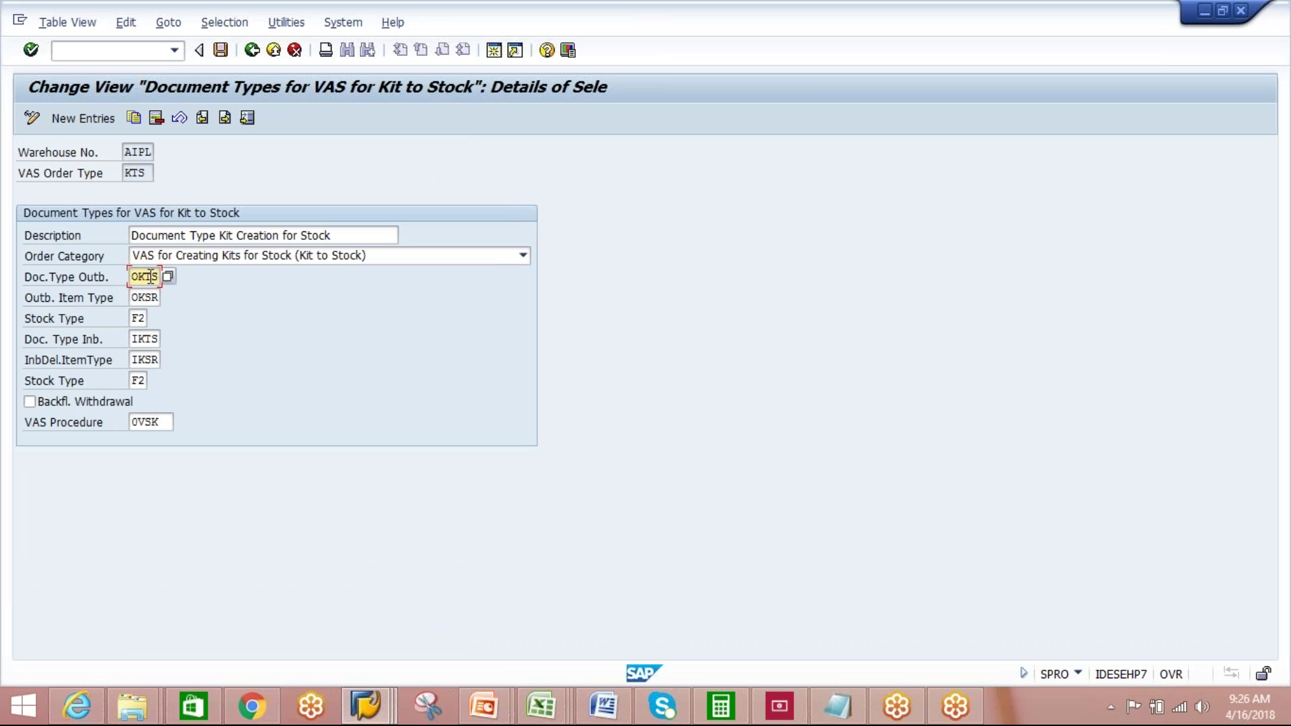
key("alt+Tab")
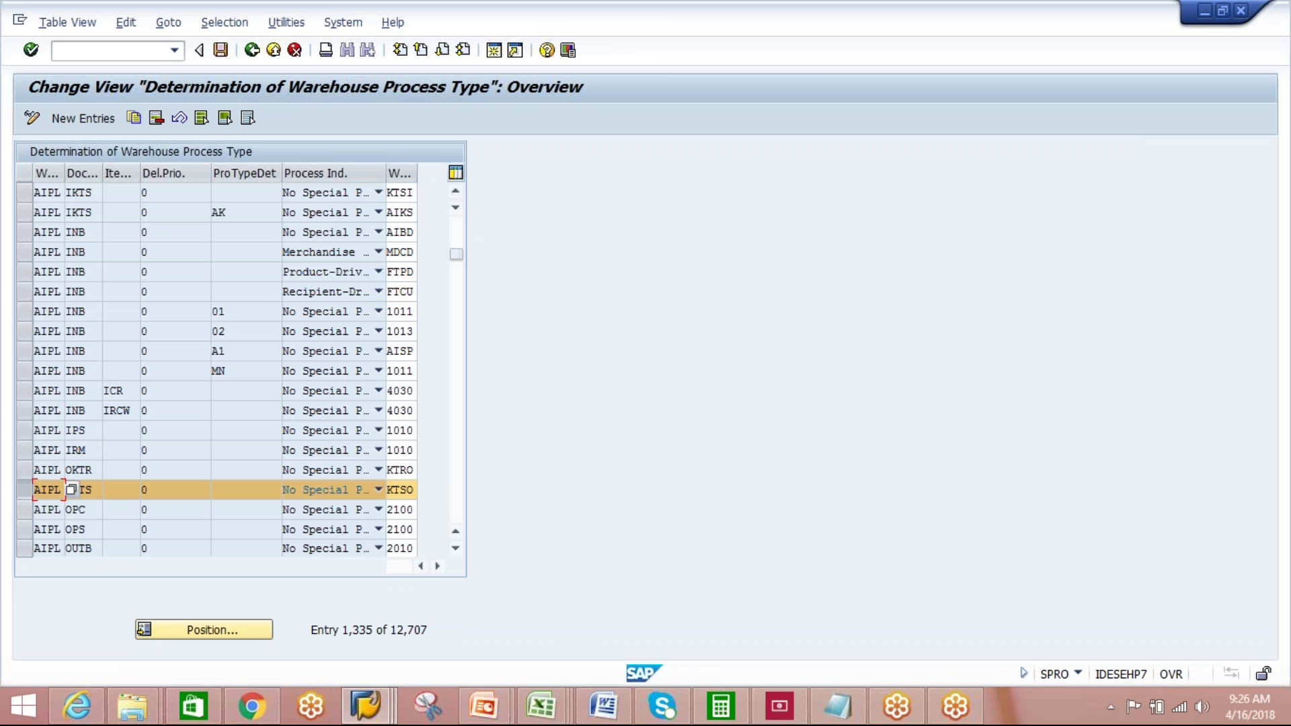
left_click(134, 118)
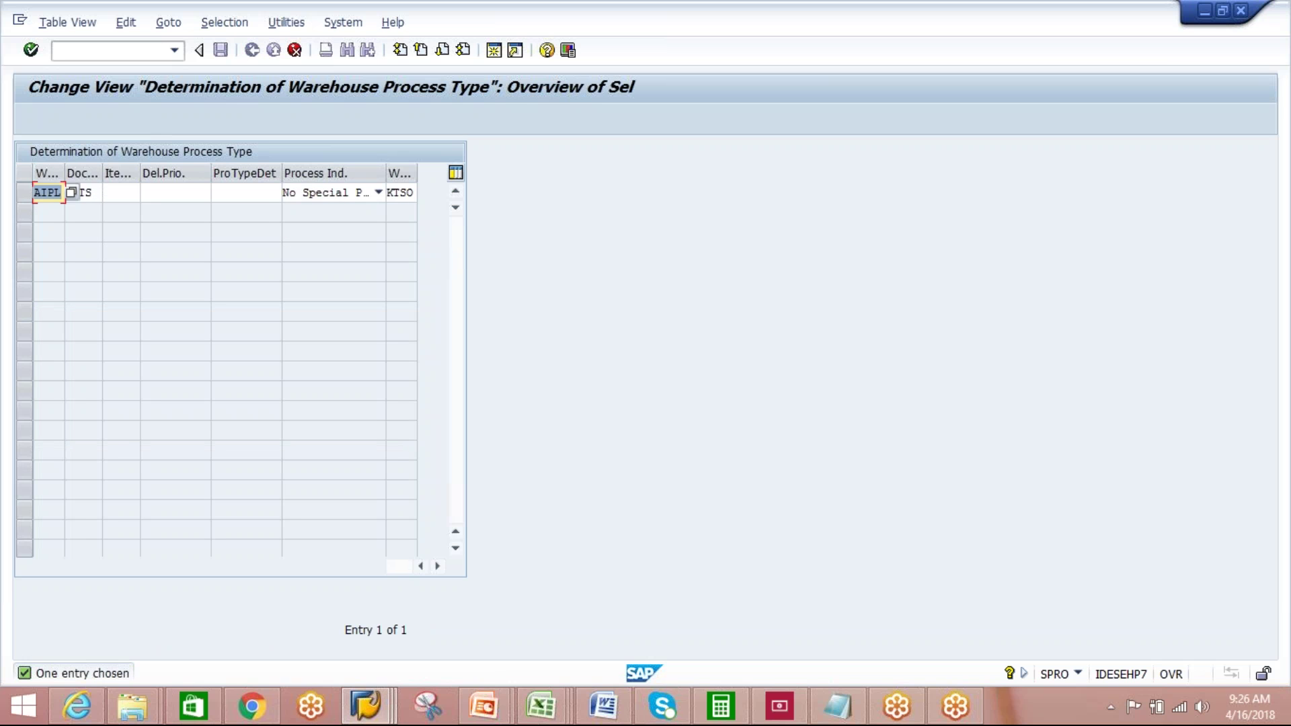
left_click(261, 193)
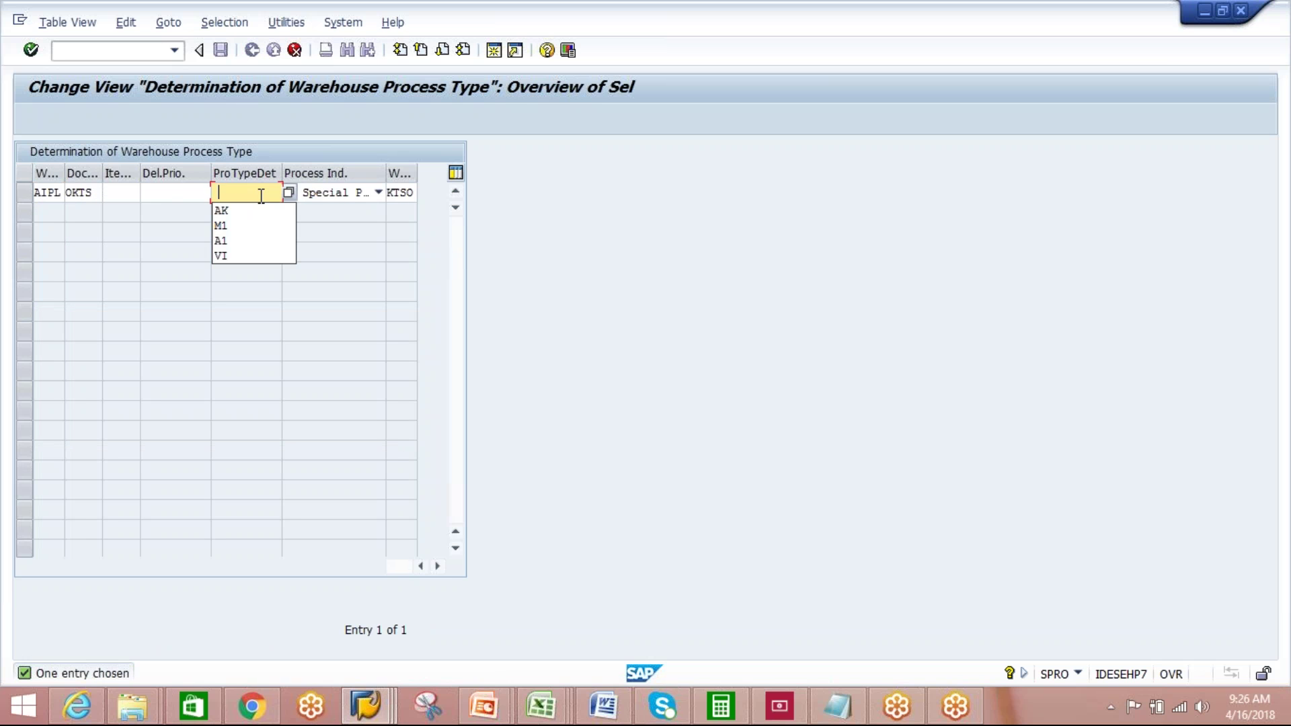
left_click(246, 211)
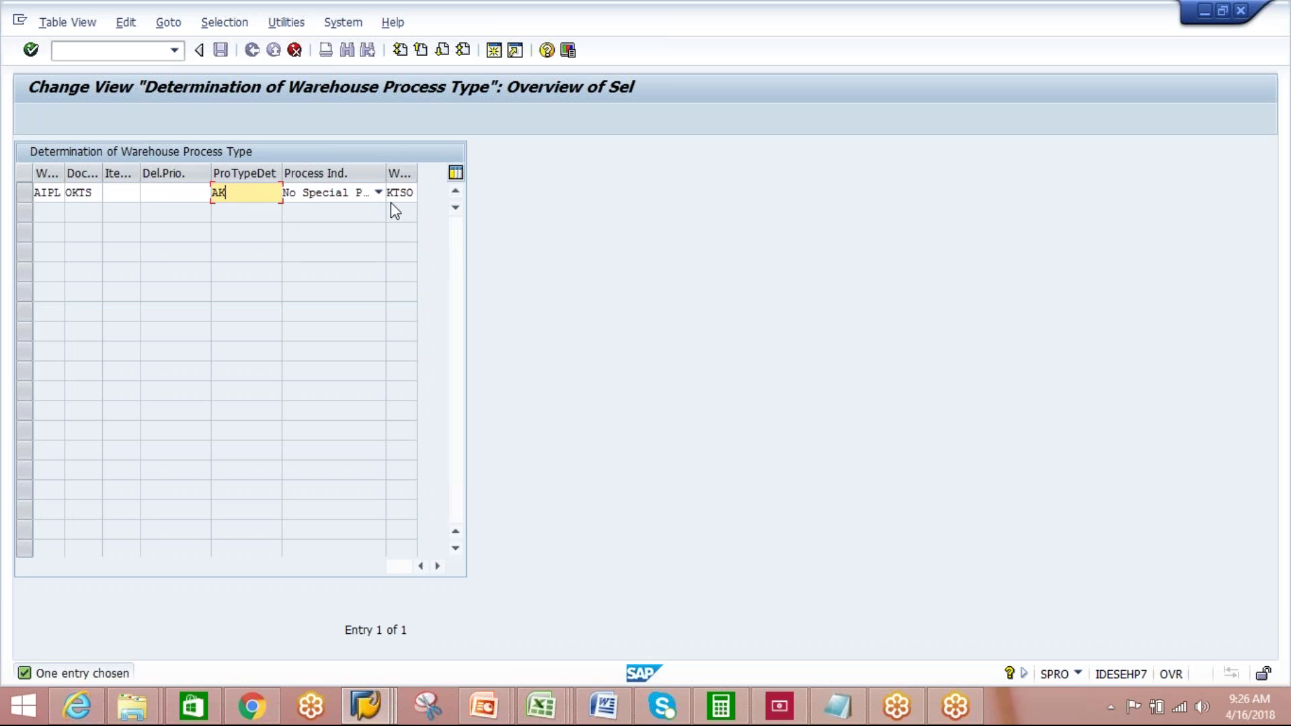
- Assign warehouse process type AOKS to the copied OKTS entry and complete the copy
left_click_drag(389, 193, 417, 193)
type("A")
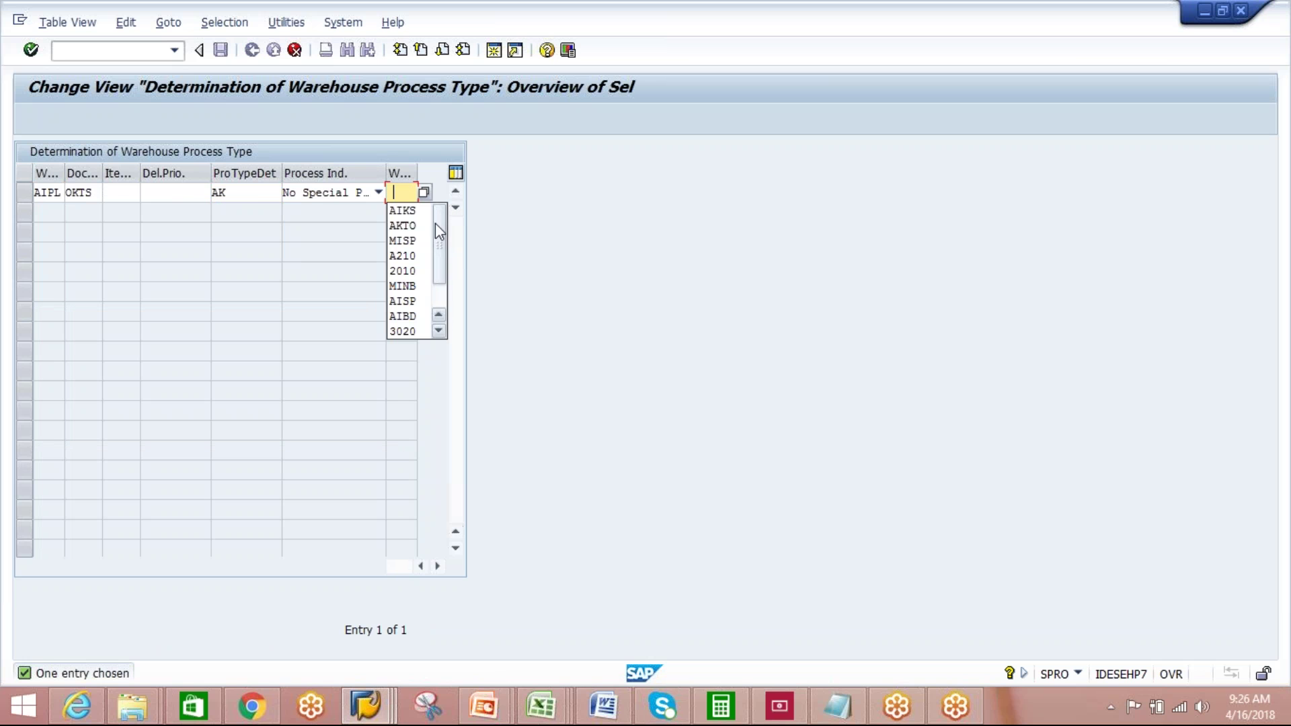
left_click(408, 224)
type("A")
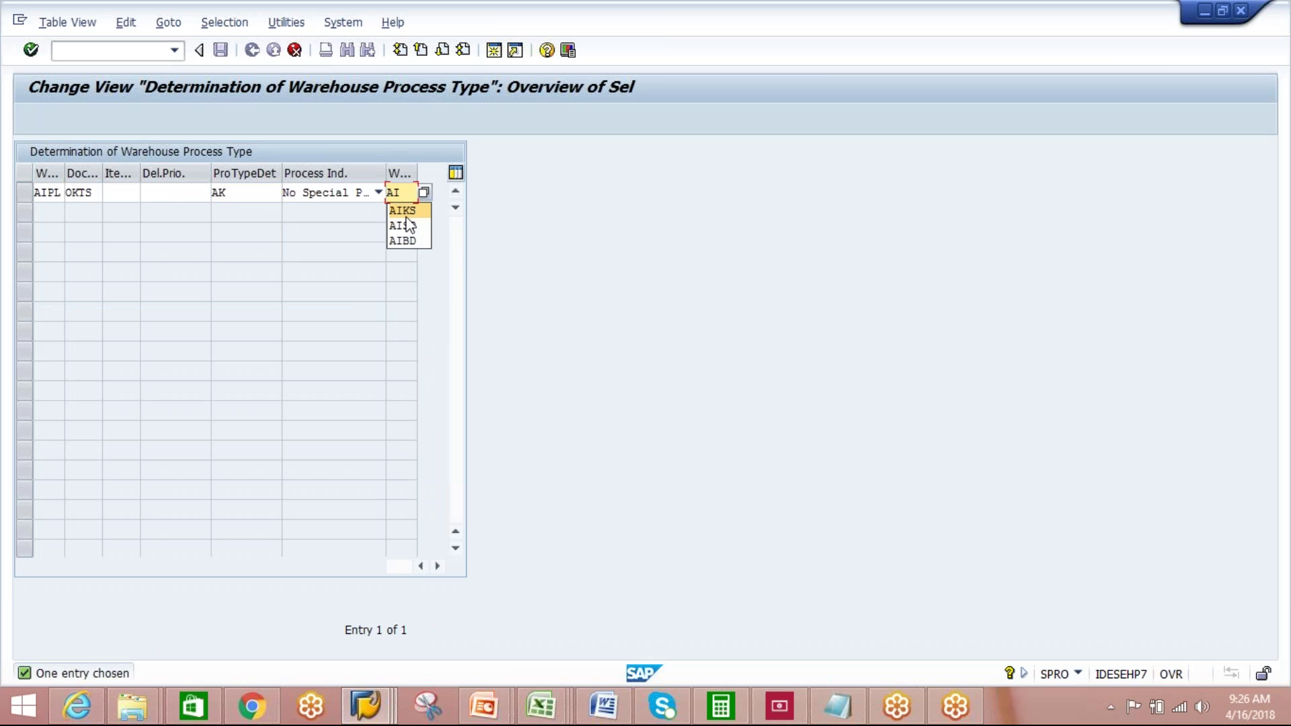
type("OKS")
key("Return")
- Save the new OKTS determination entry, return to the implementation guide and collapse the Warehouse Task node
left_click(220, 50)
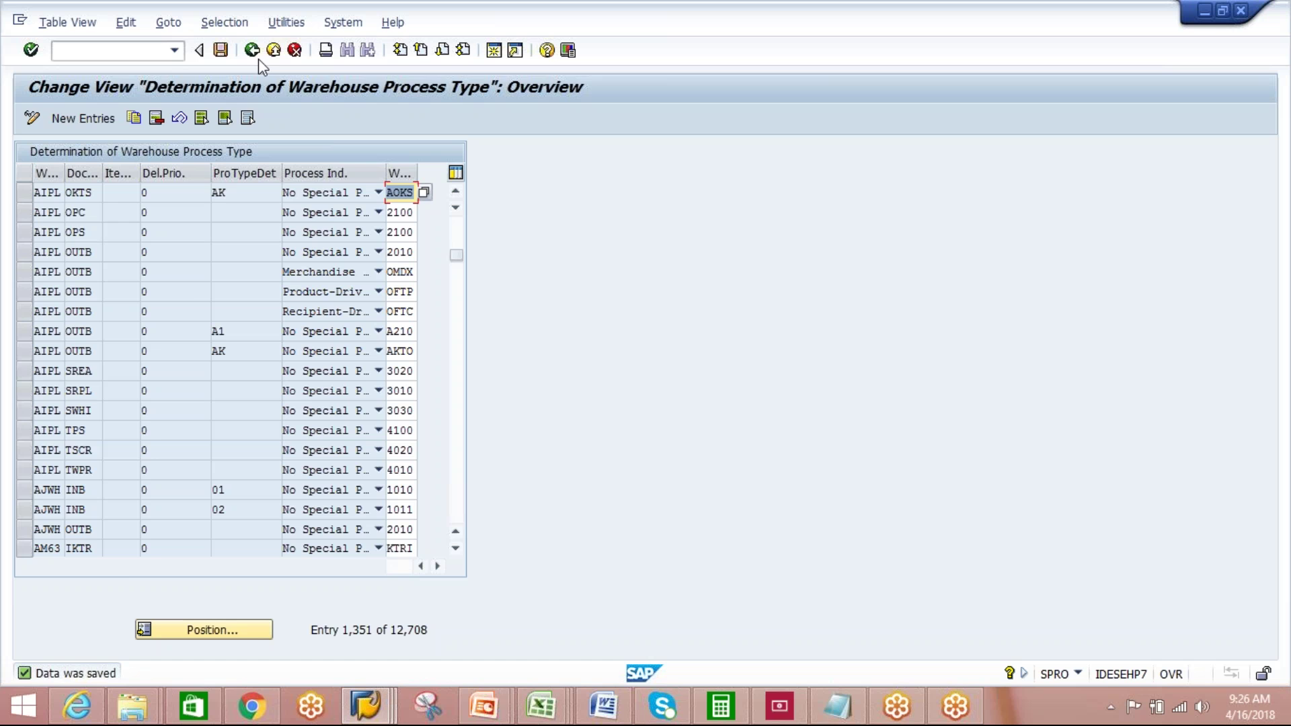
left_click(254, 57)
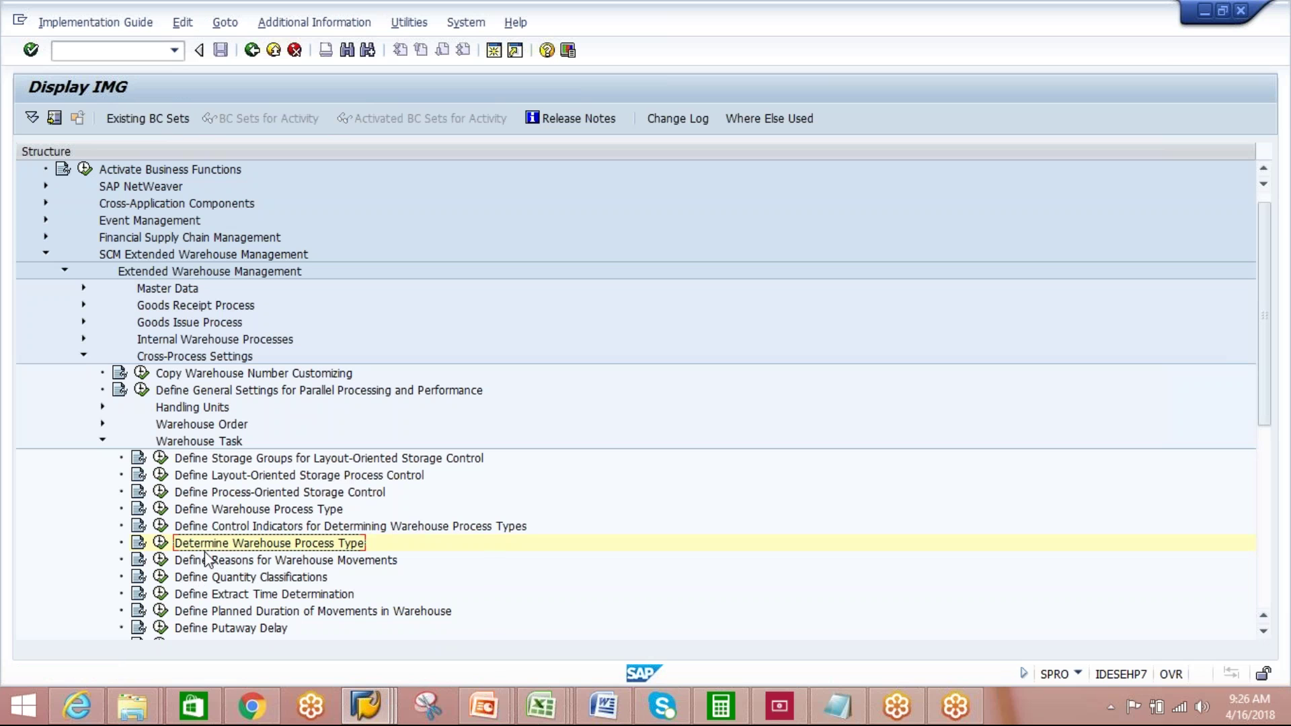
left_click(102, 440)
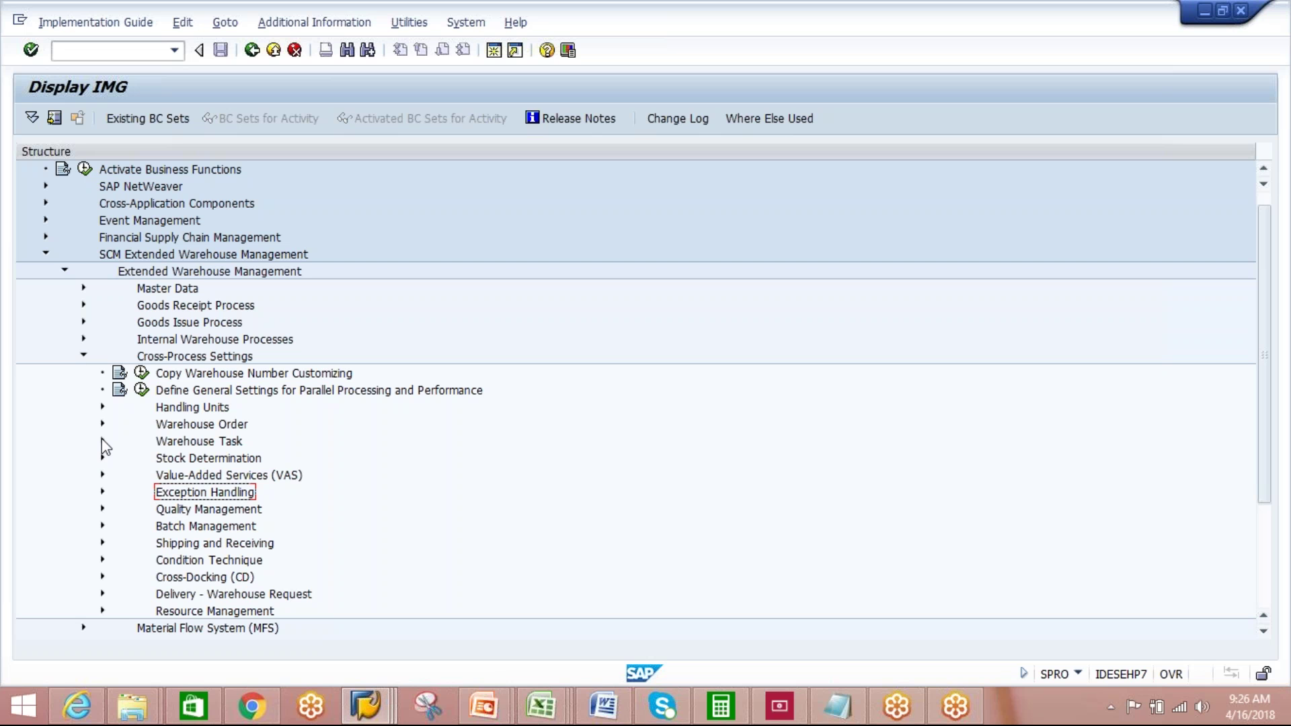
- Open the Specify Storage Type Search Sequence for Putaway activity under Goods Receipt Process, Strategies, Storage Type Search in the implementation guide
left_click(85, 358)
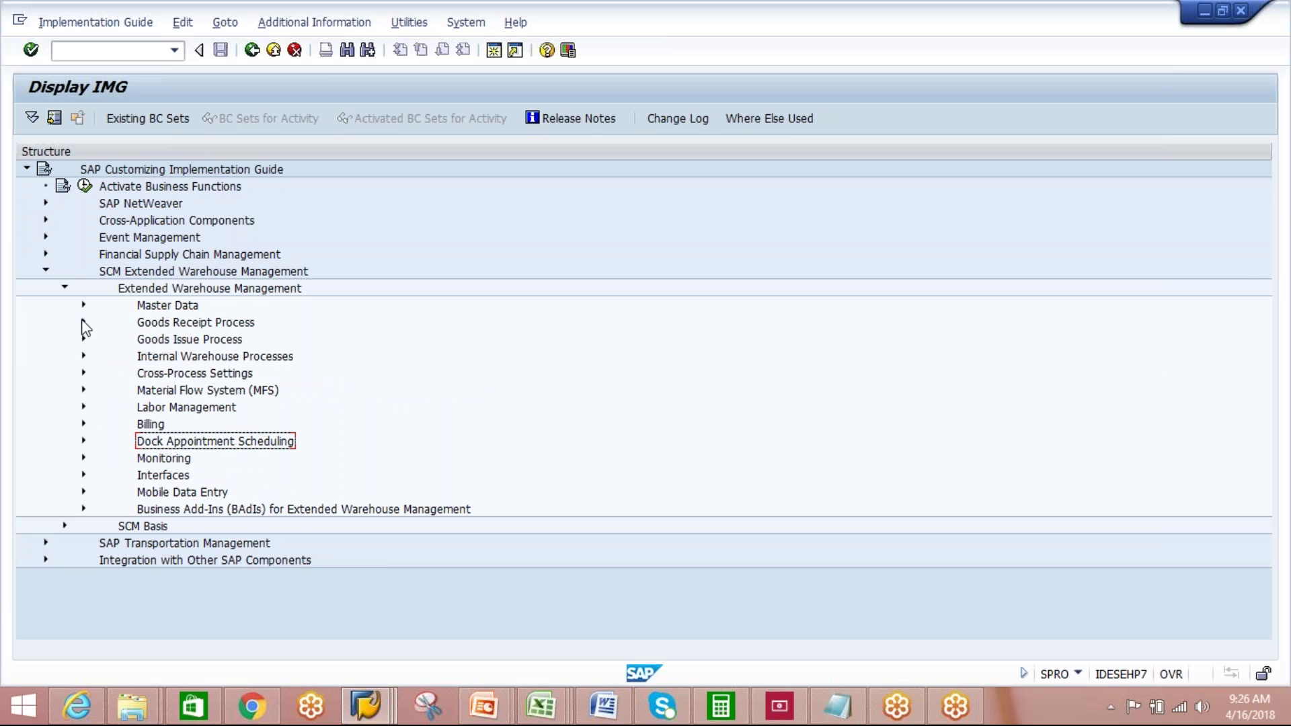
left_click(83, 322)
left_click(103, 391)
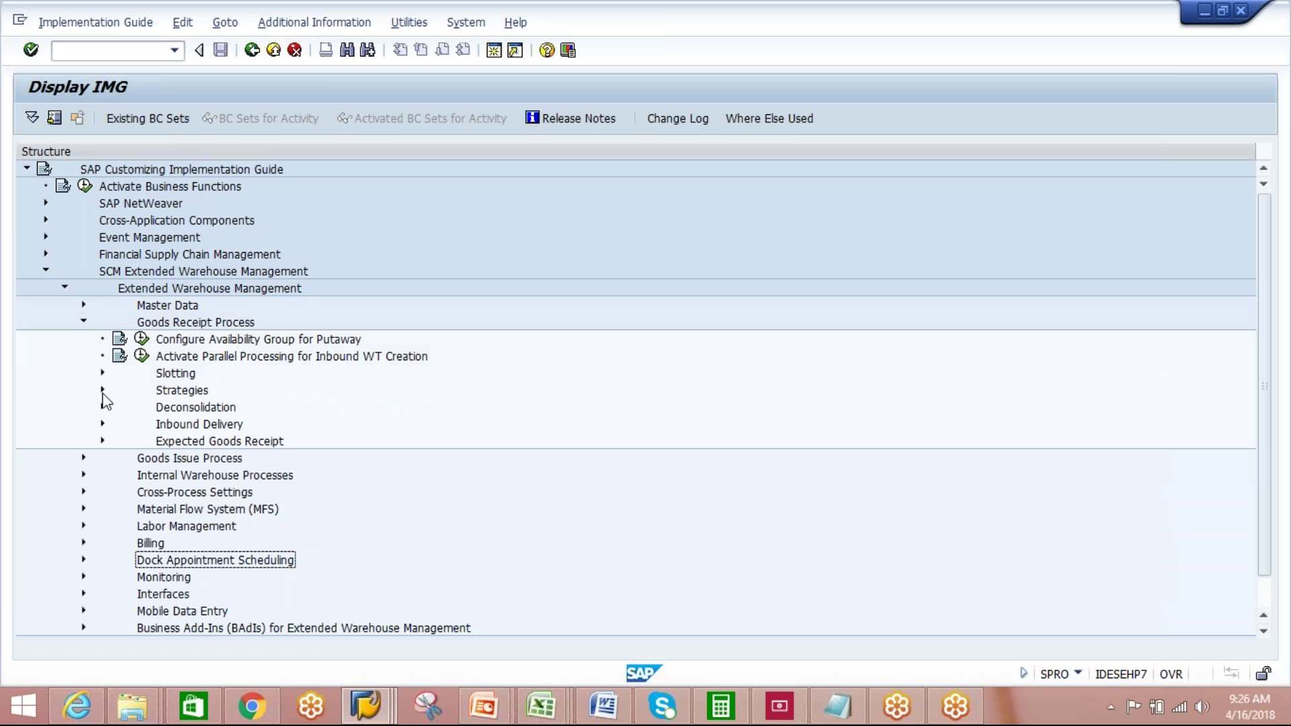
left_click(201, 464)
left_click(122, 459)
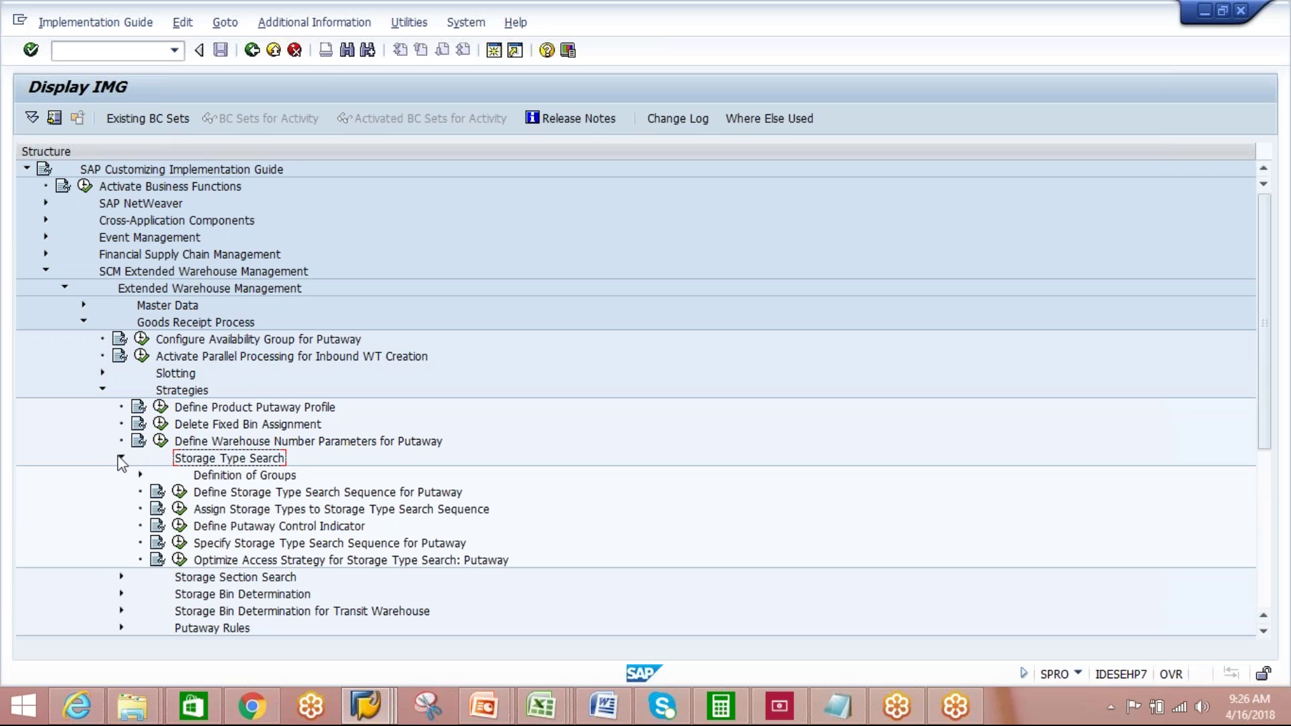
left_click(226, 542)
left_click(179, 543)
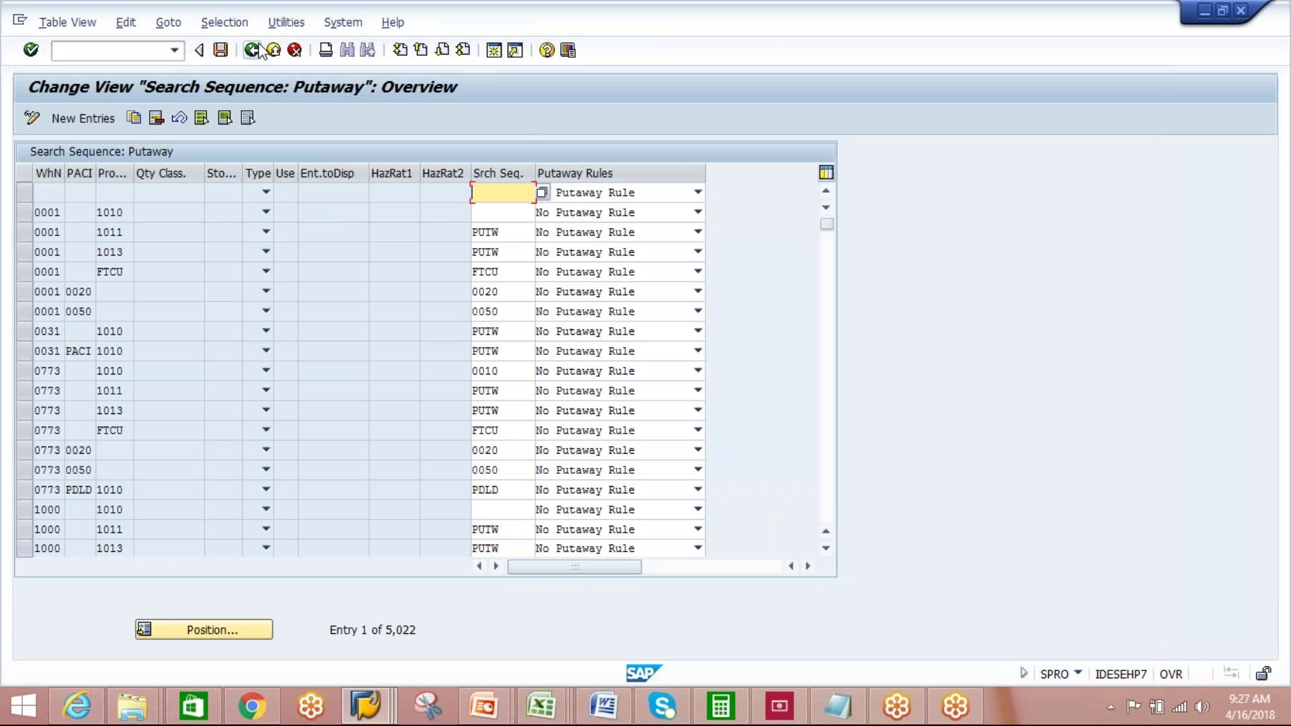
- Filter the putaway search sequence entries by warehouse number AIPL
left_click(224, 22)
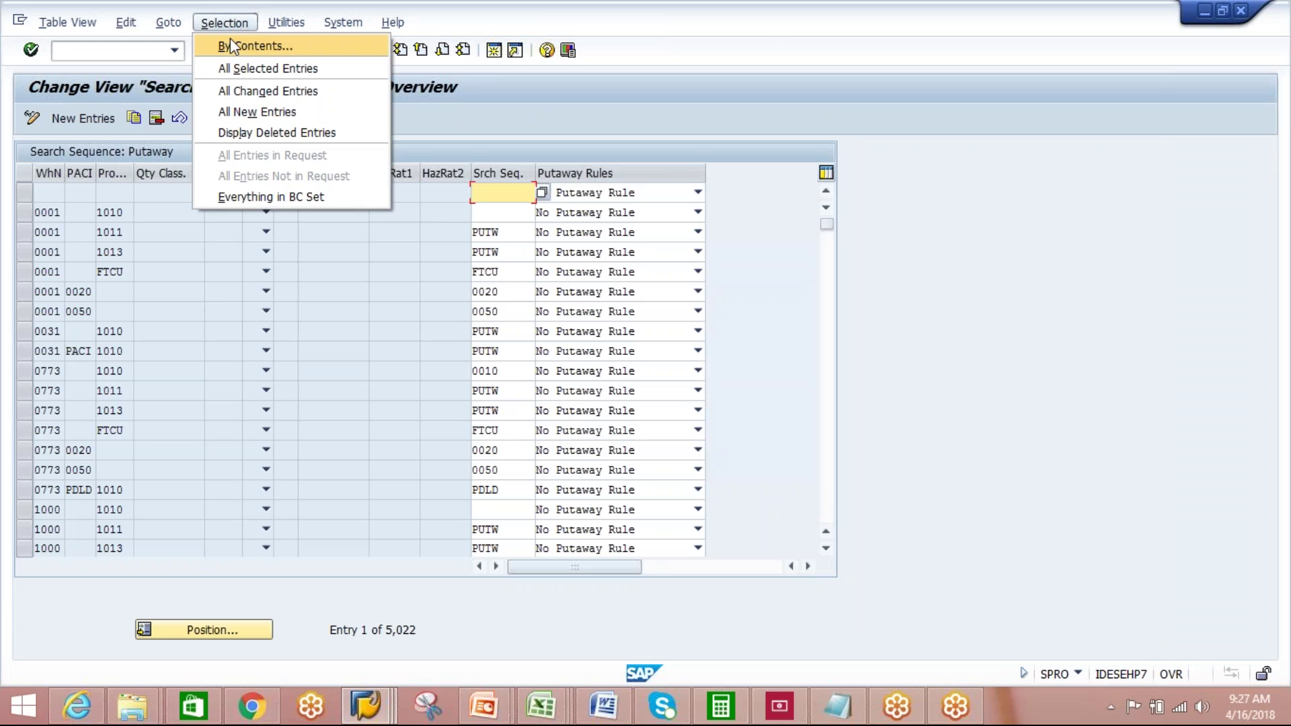
left_click(231, 43)
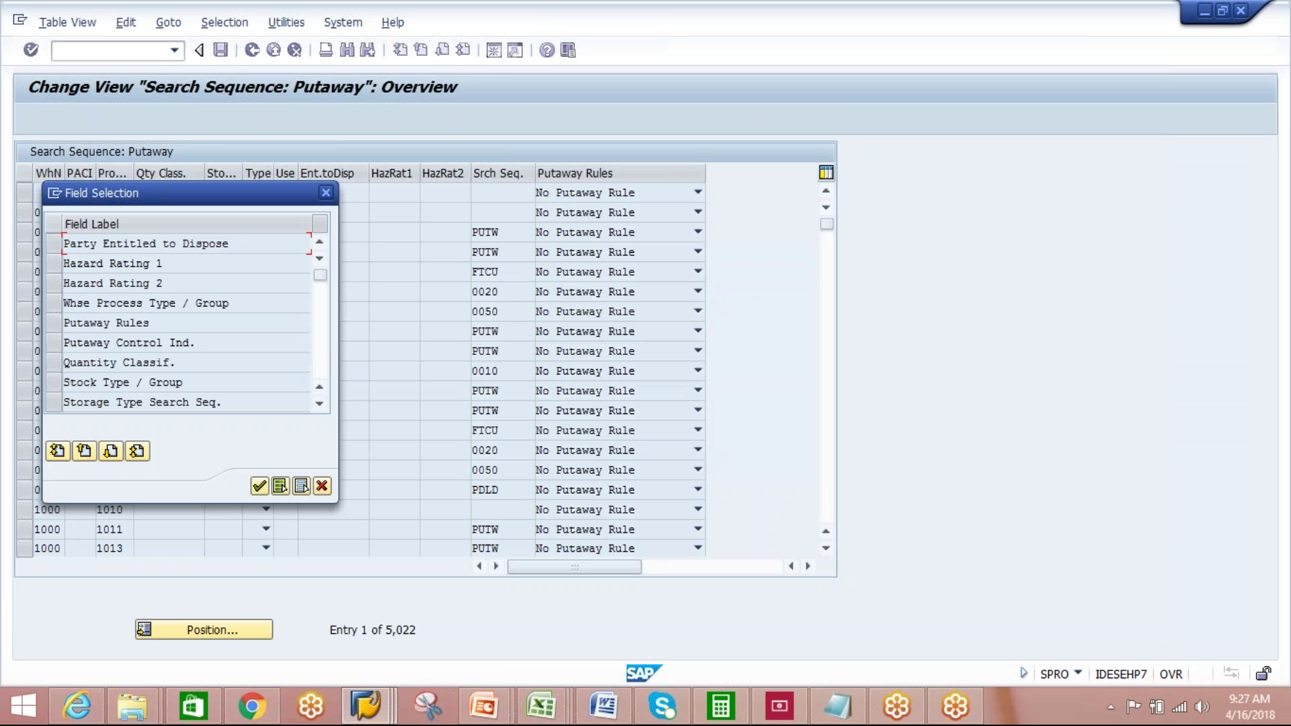
left_click(319, 404)
left_click(319, 404)
left_click(320, 404)
left_click(319, 404)
left_click(55, 383)
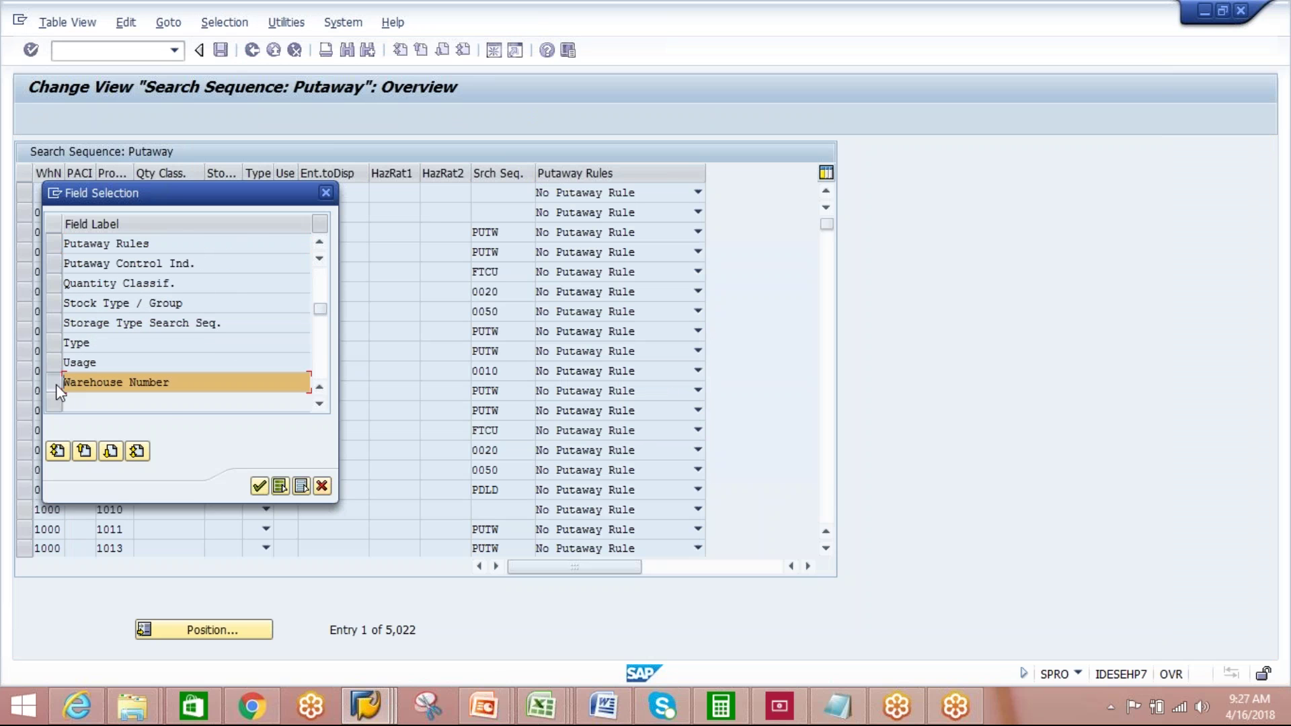
left_click(258, 485)
left_click(354, 245)
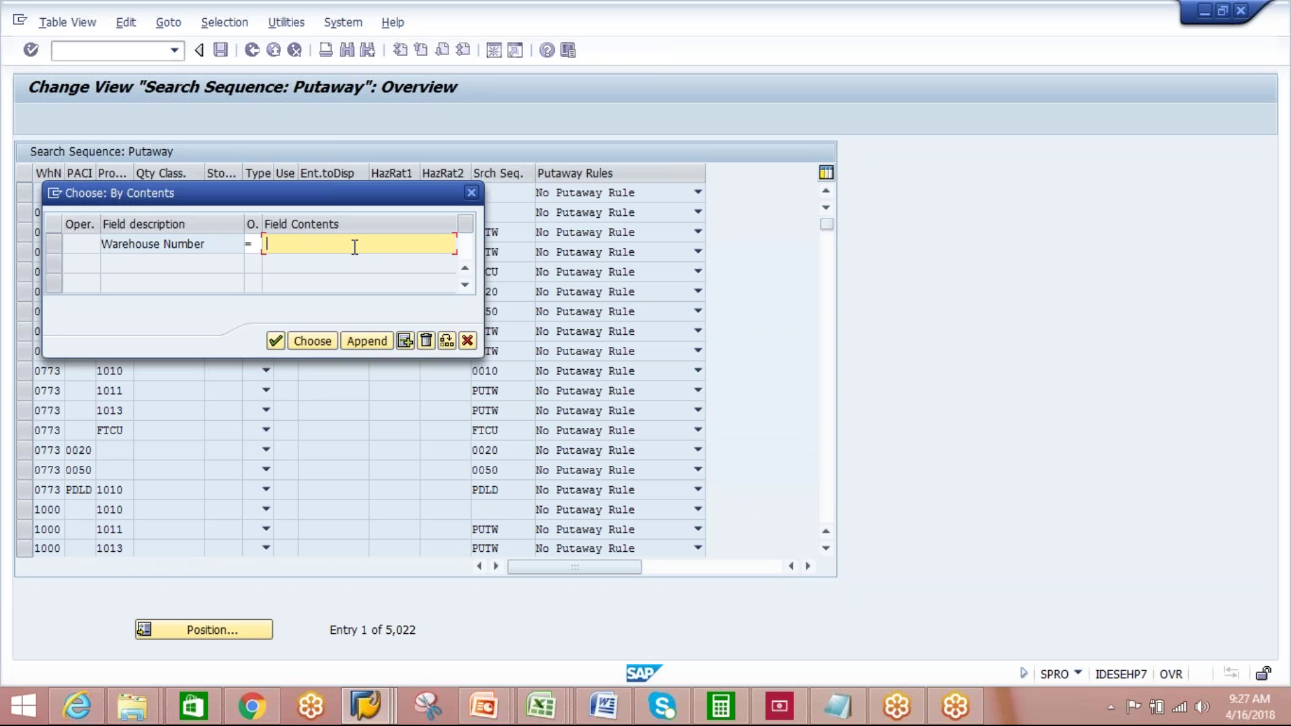
type("AIPL")
left_click(312, 341)
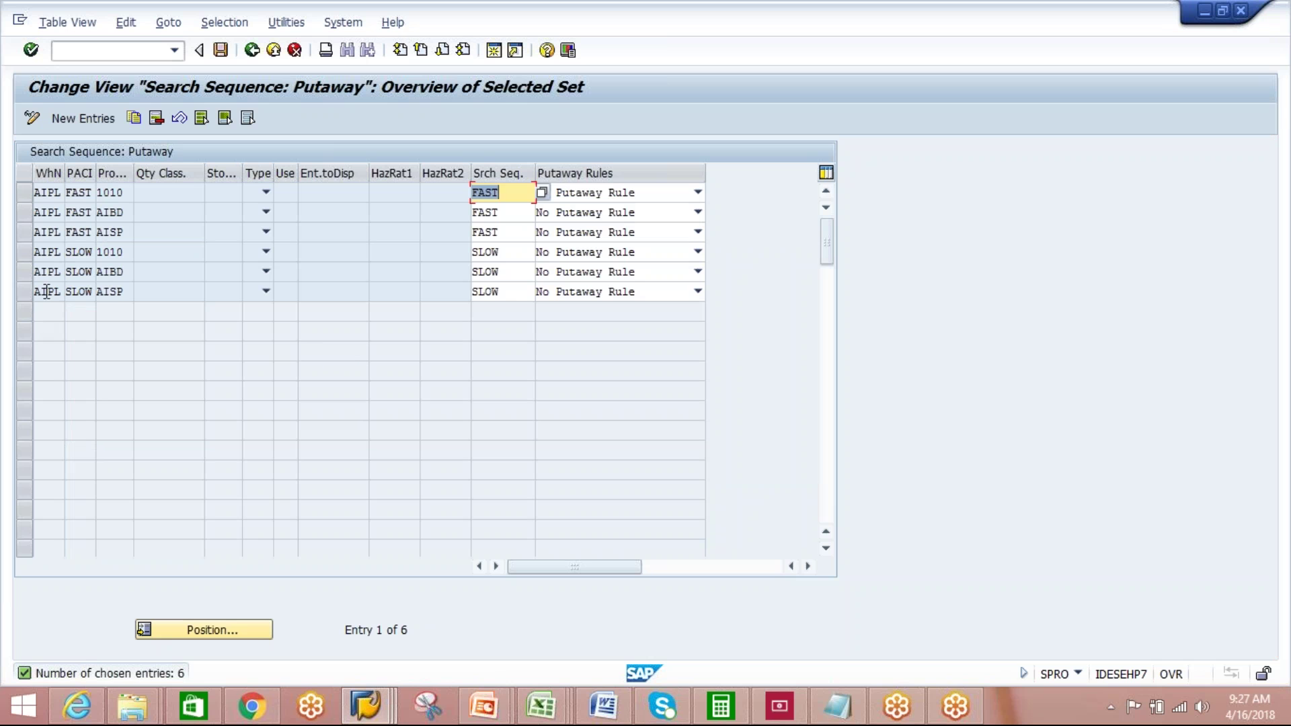
- Try to copy all six AIPL putaway search sequence entries, changing process type 1010 to AIKS for FAST and SLOW
left_click(29, 251)
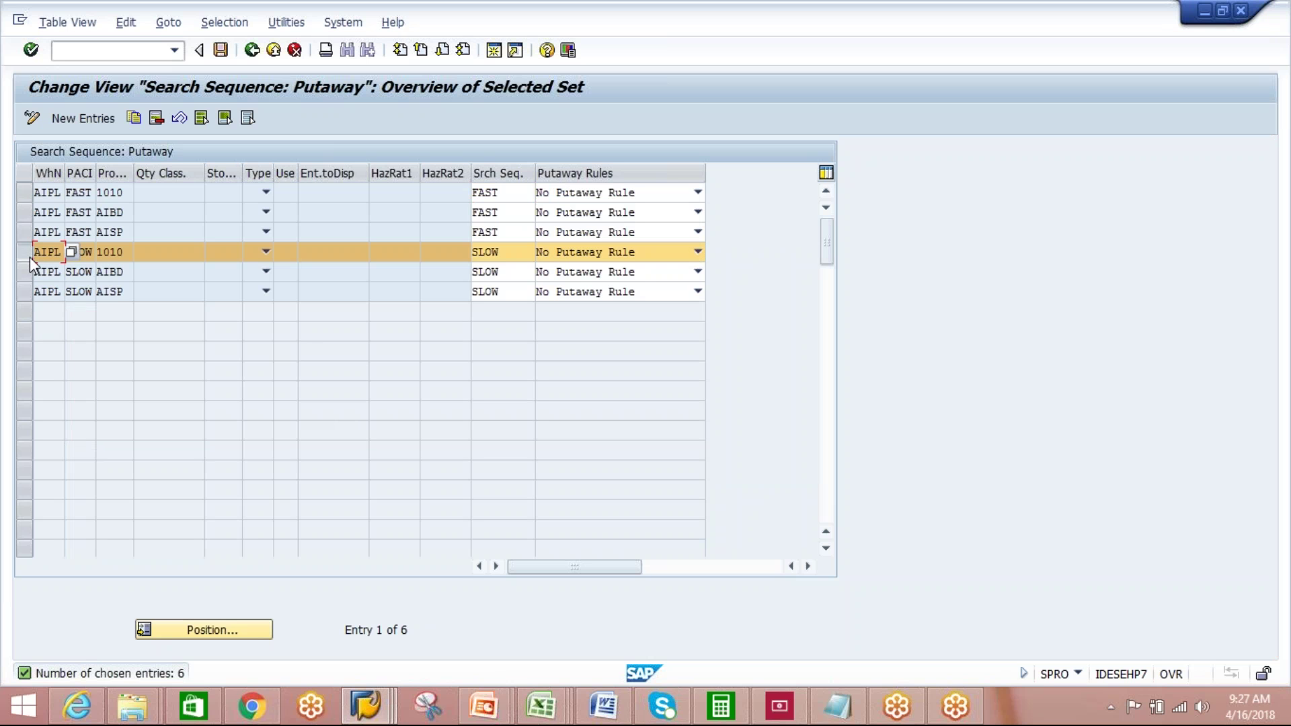
left_click_drag(30, 277, 35, 296)
left_click_drag(27, 248, 29, 193)
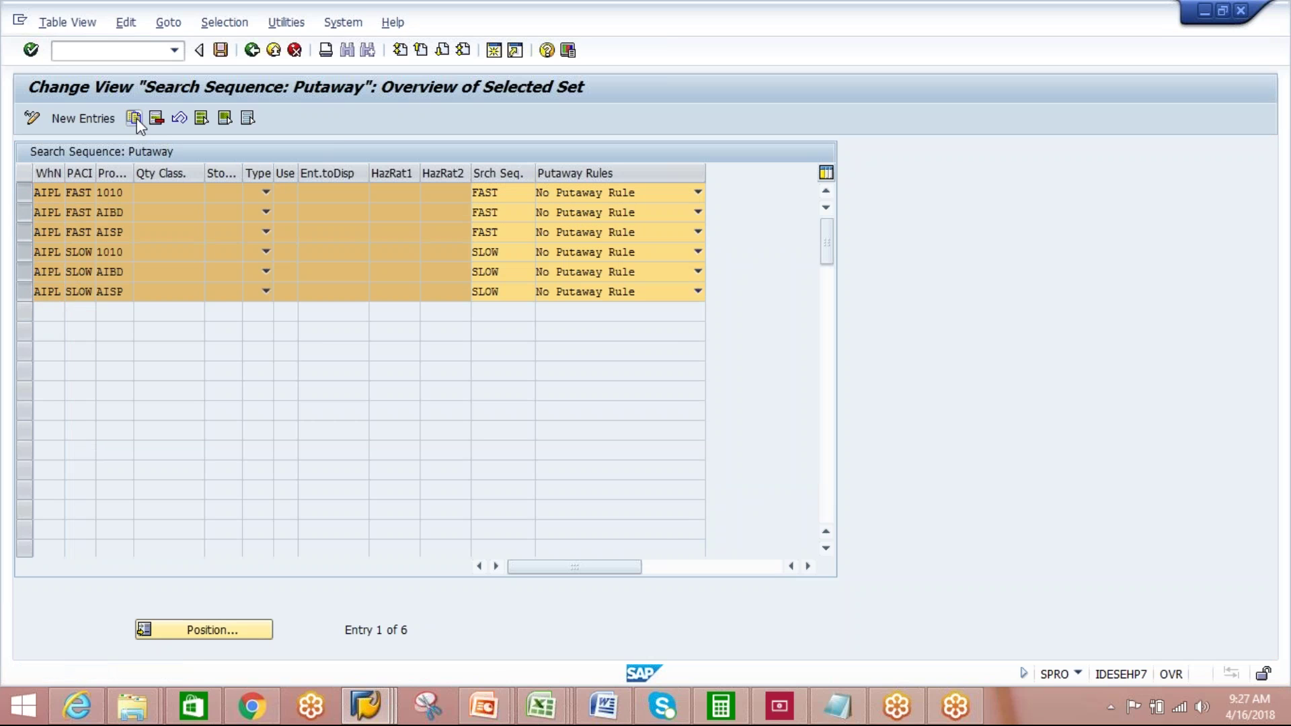
left_click(135, 119)
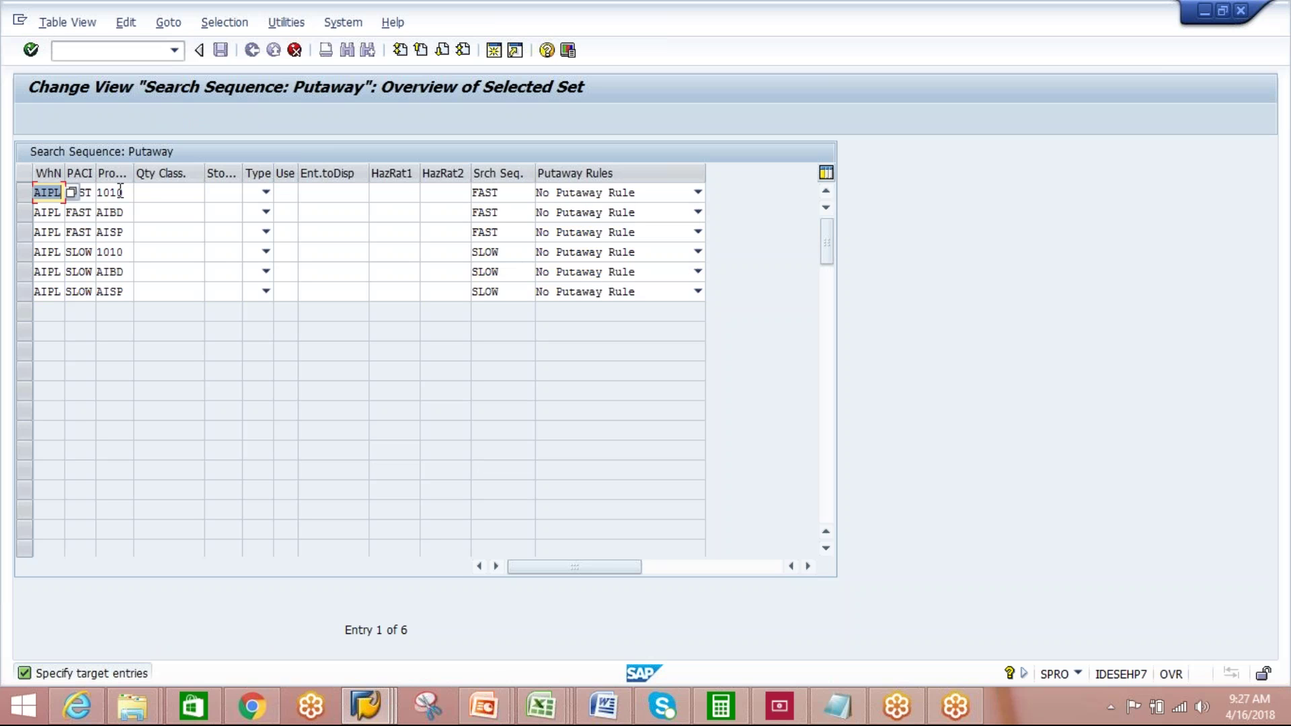
left_click(120, 192)
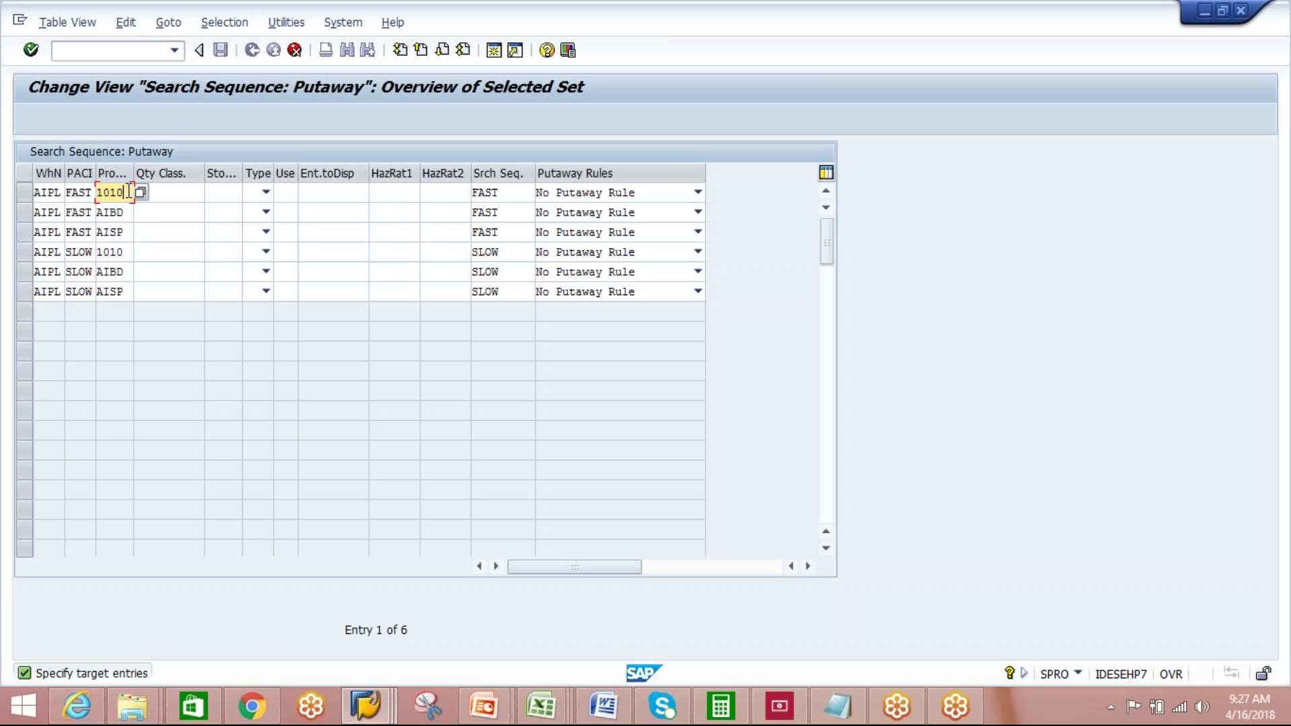
key("BackSpace")
key("BackSpace")
key("BackSpace")
key("BackSpace")
type("AIKS")
left_click(125, 251)
left_click_drag(125, 251, 76, 249)
type("AIKS")
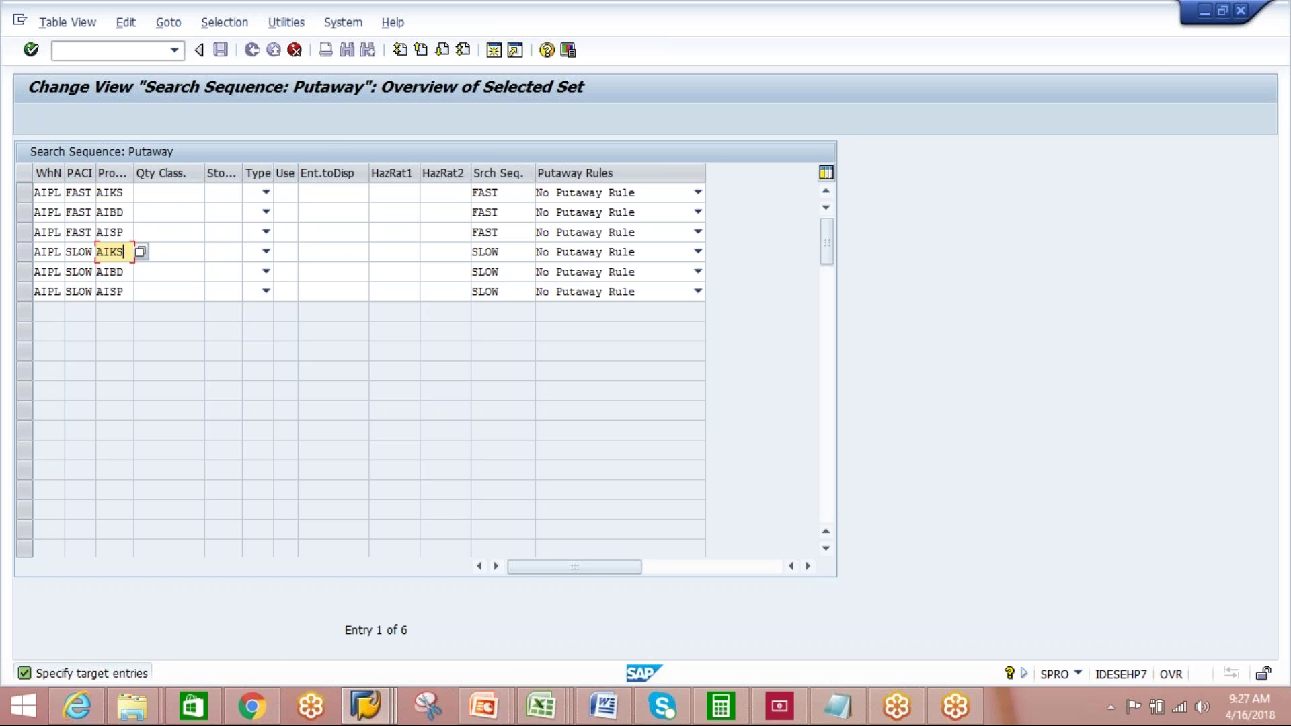
key("Return")
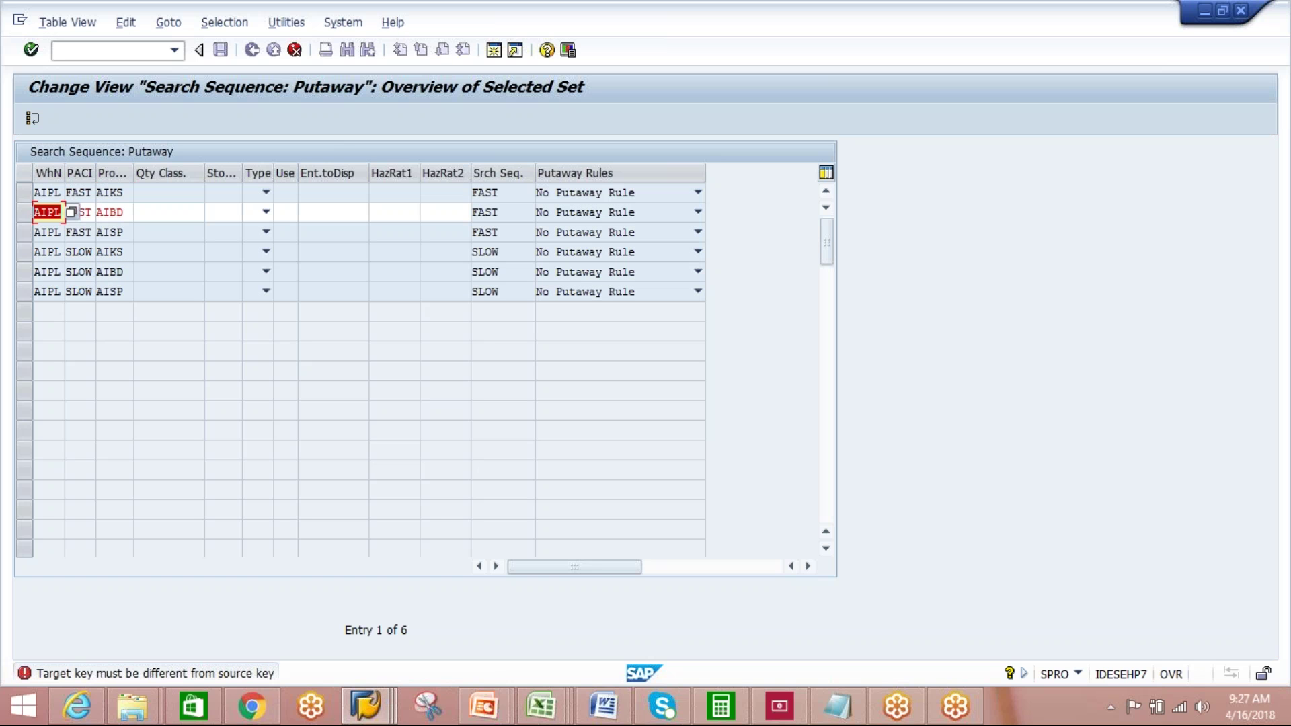
- Cancel the copy of the AIPL entries and leave the putaway search sequence table without saving
key("BackSpace")
left_click(294, 50)
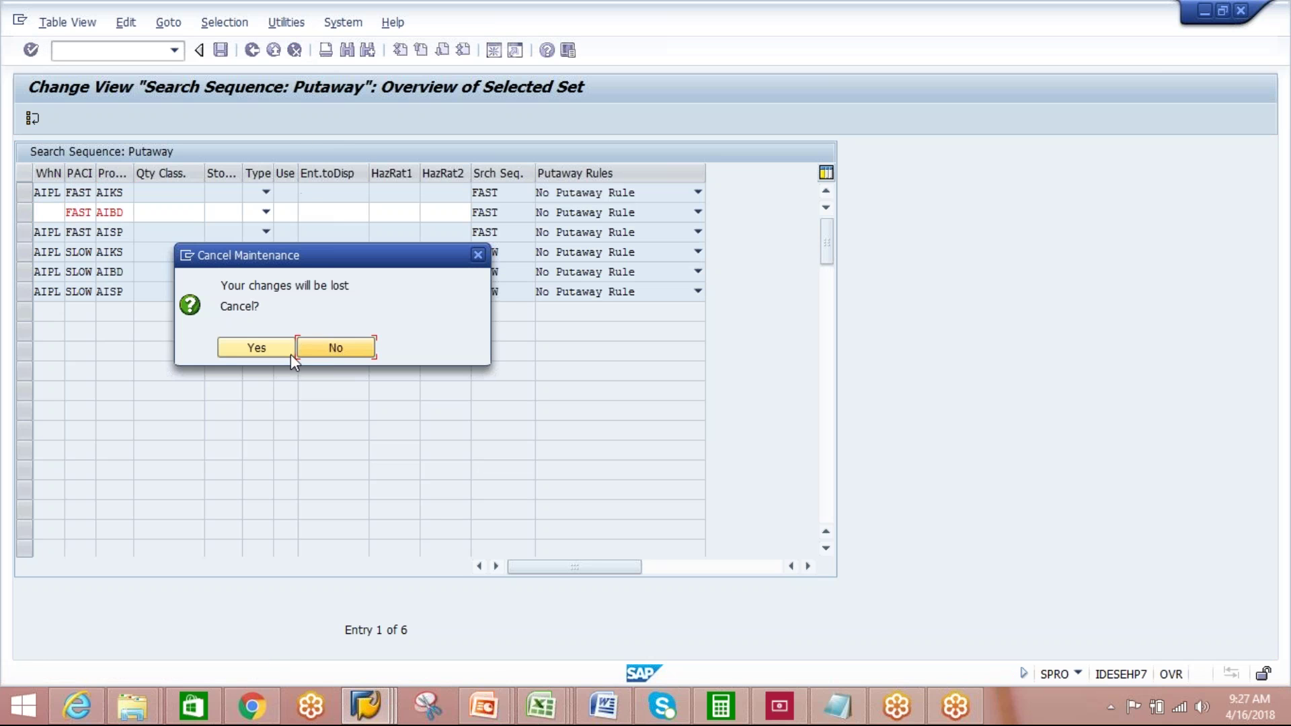
left_click(289, 353)
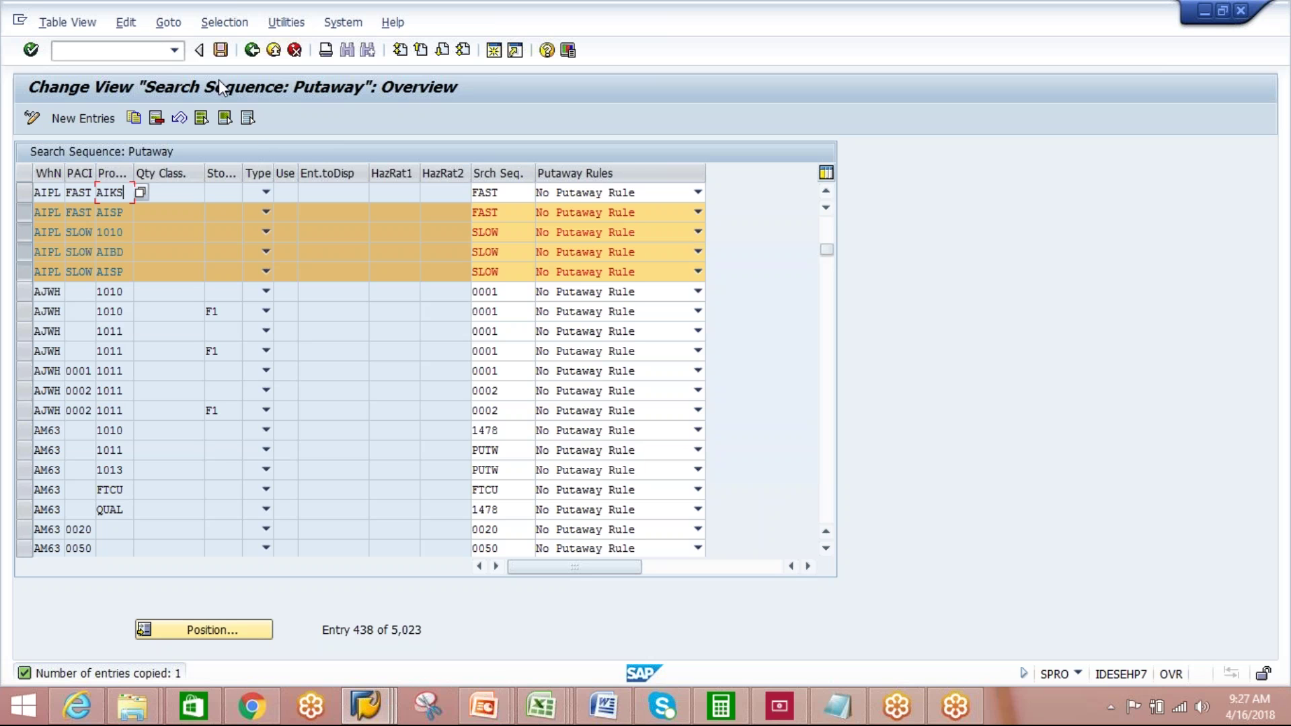
left_click(78, 232)
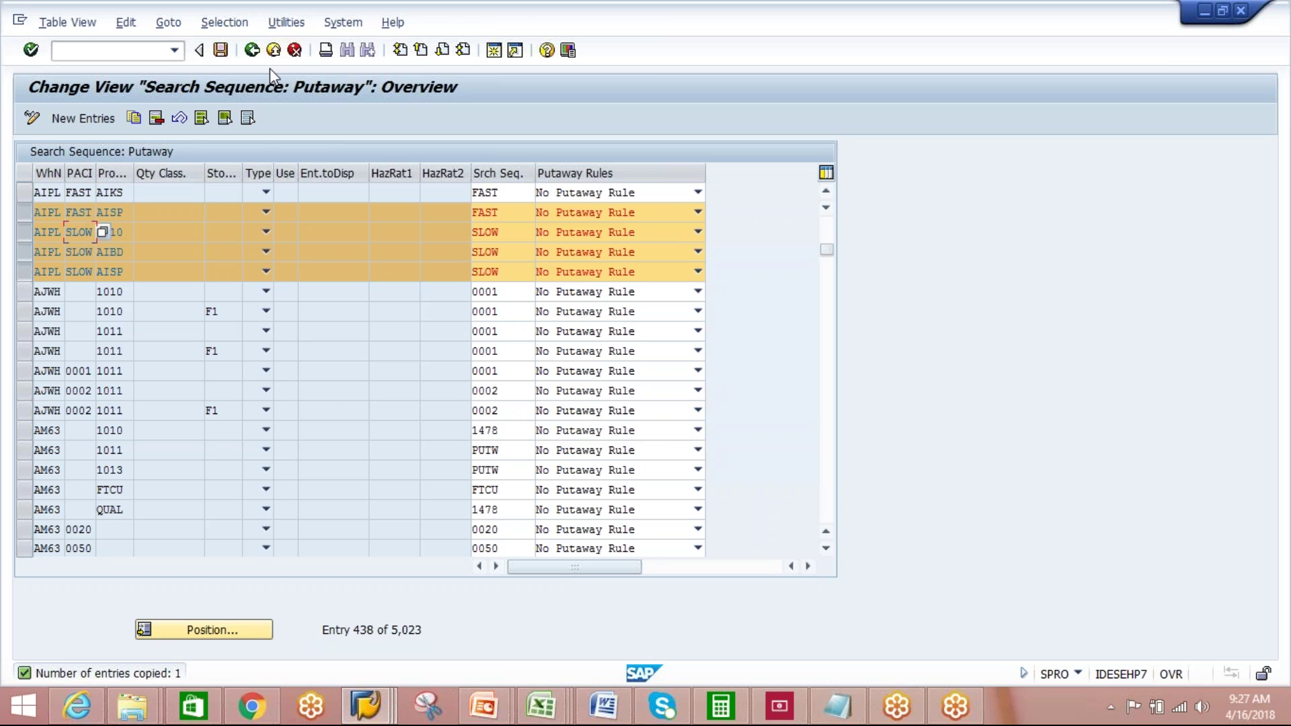
left_click(252, 50)
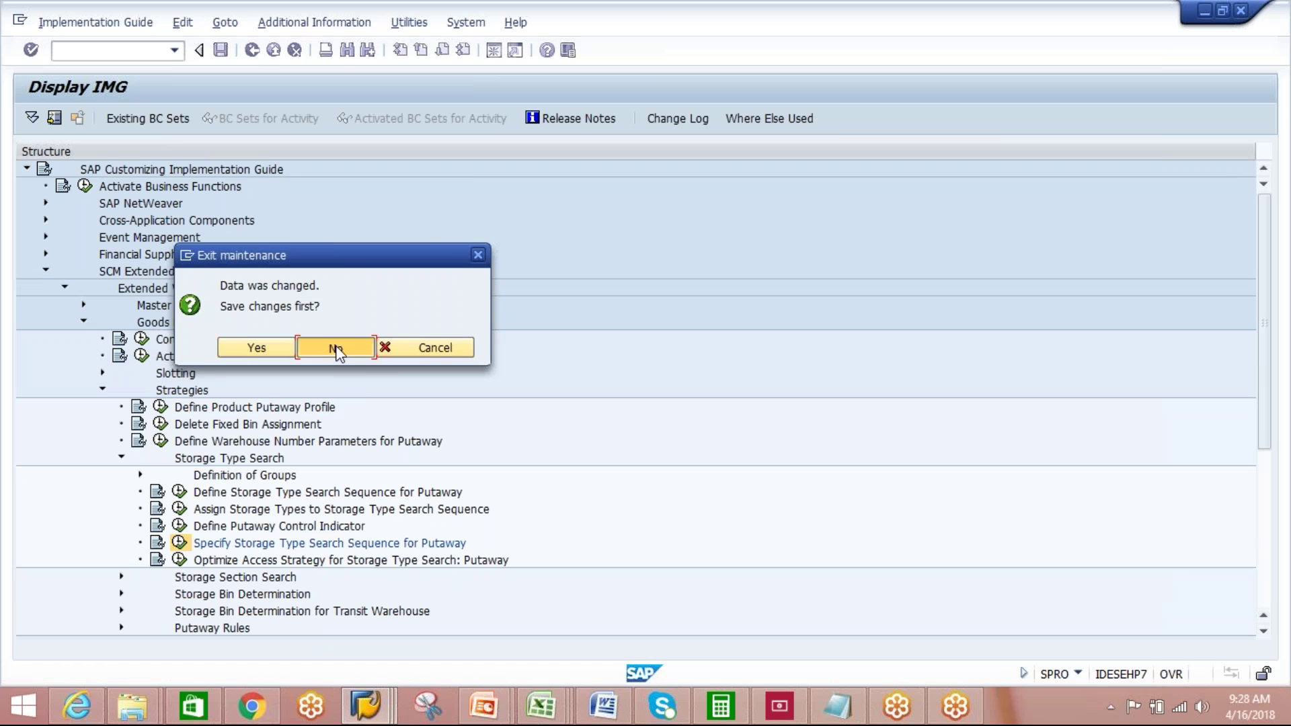
left_click(337, 348)
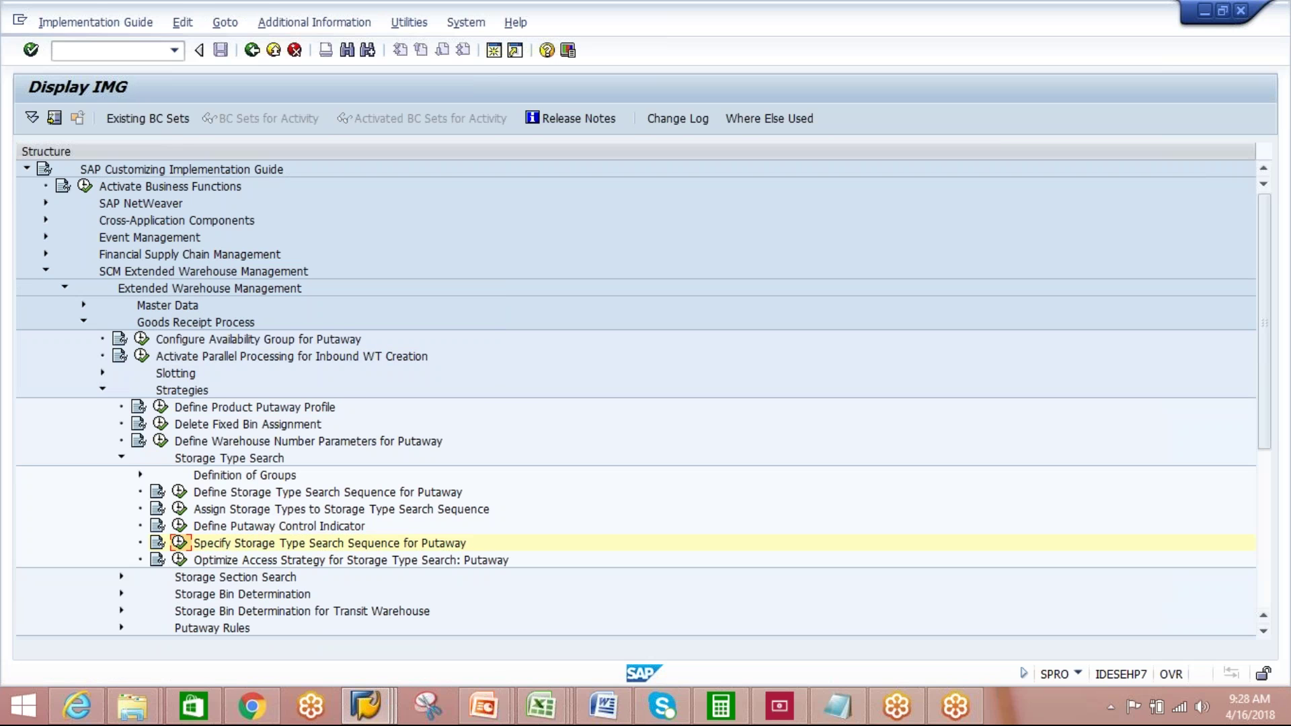
- Reopen the storage type search sequence for putaway and filter its entries by warehouse number AIPL again
left_click(179, 542)
left_click(223, 23)
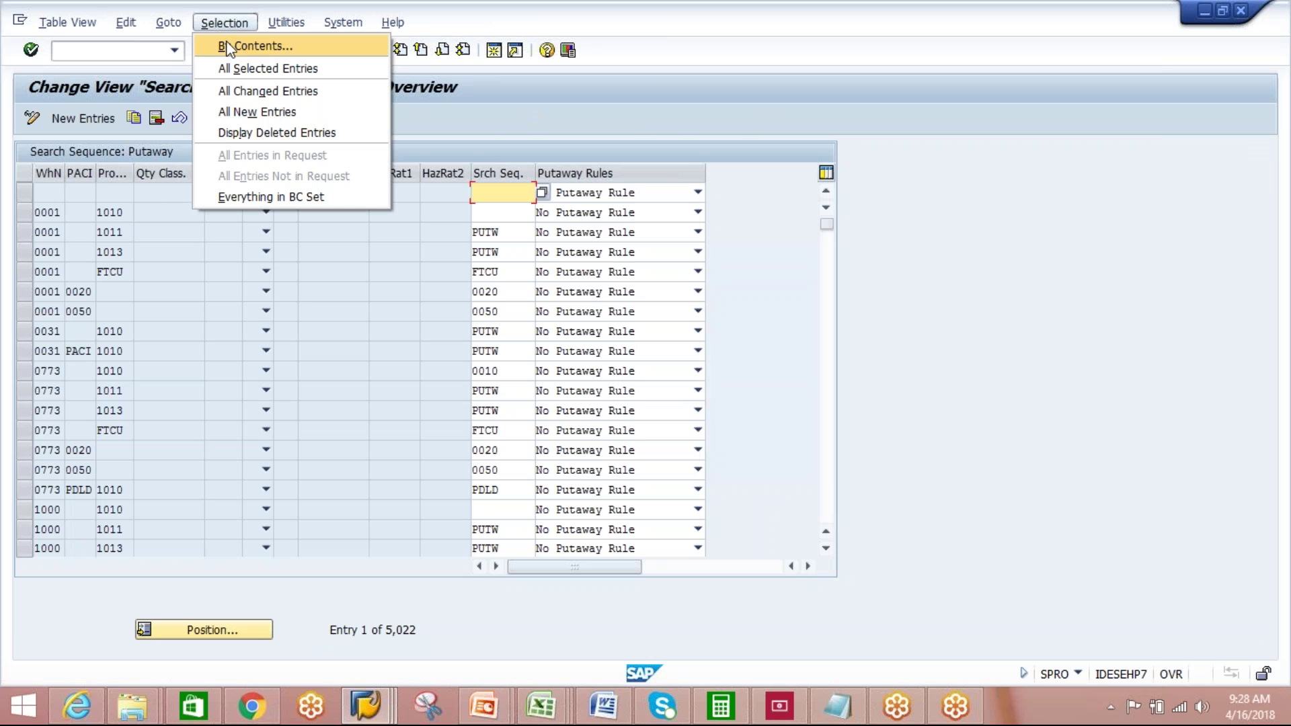
left_click(222, 45)
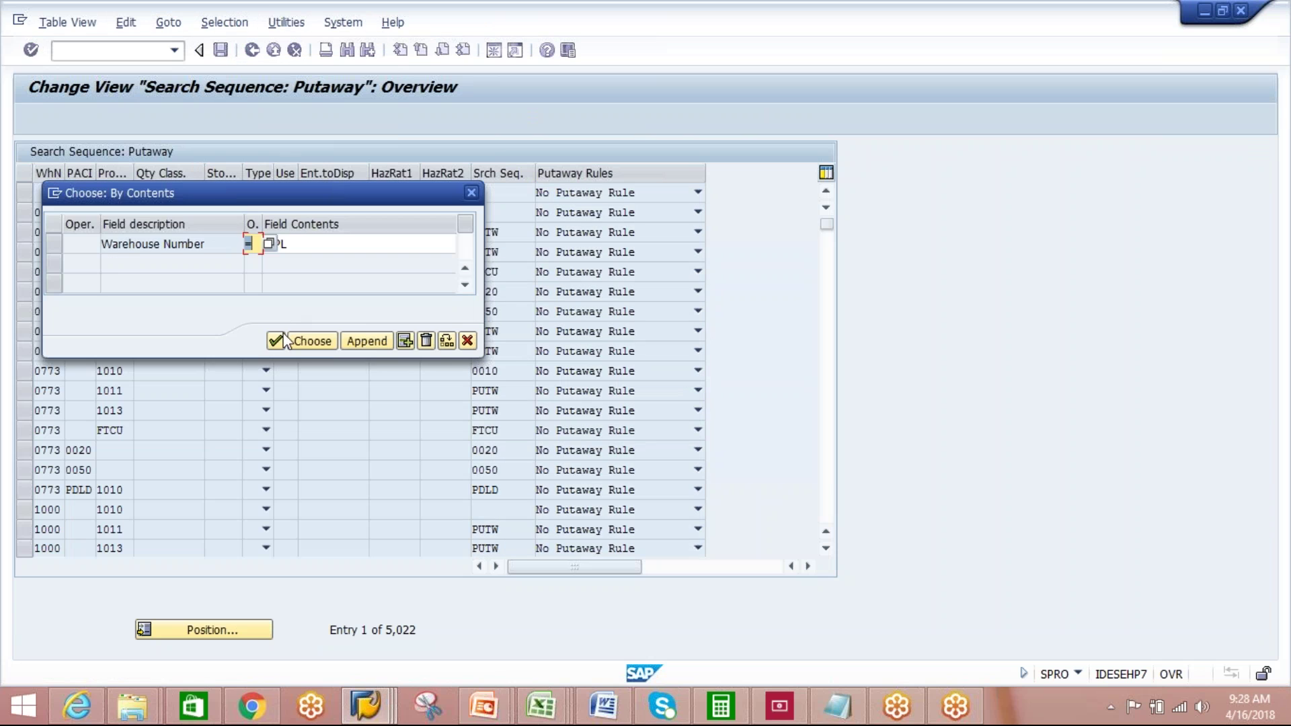
left_click(315, 341)
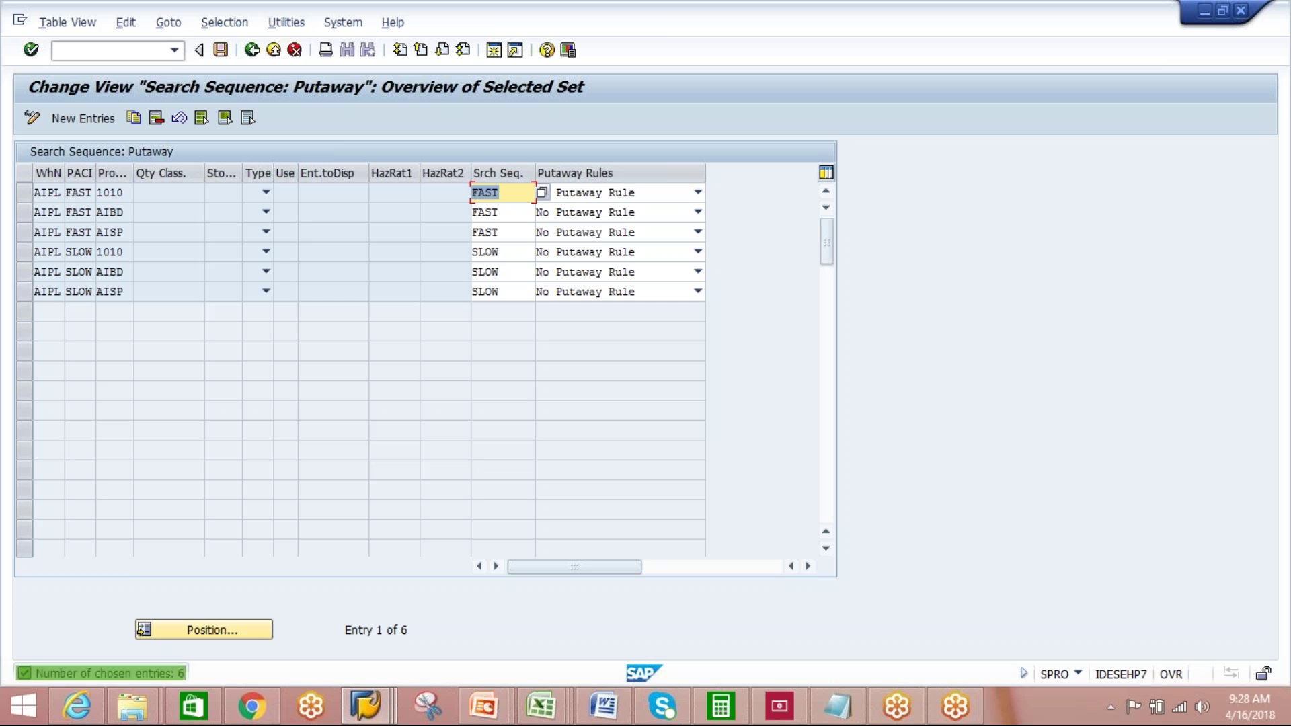
- Copy the AIPL entries FAST and SLOW with process type 1010, assigning process type AIKS to both copies
left_click(24, 192)
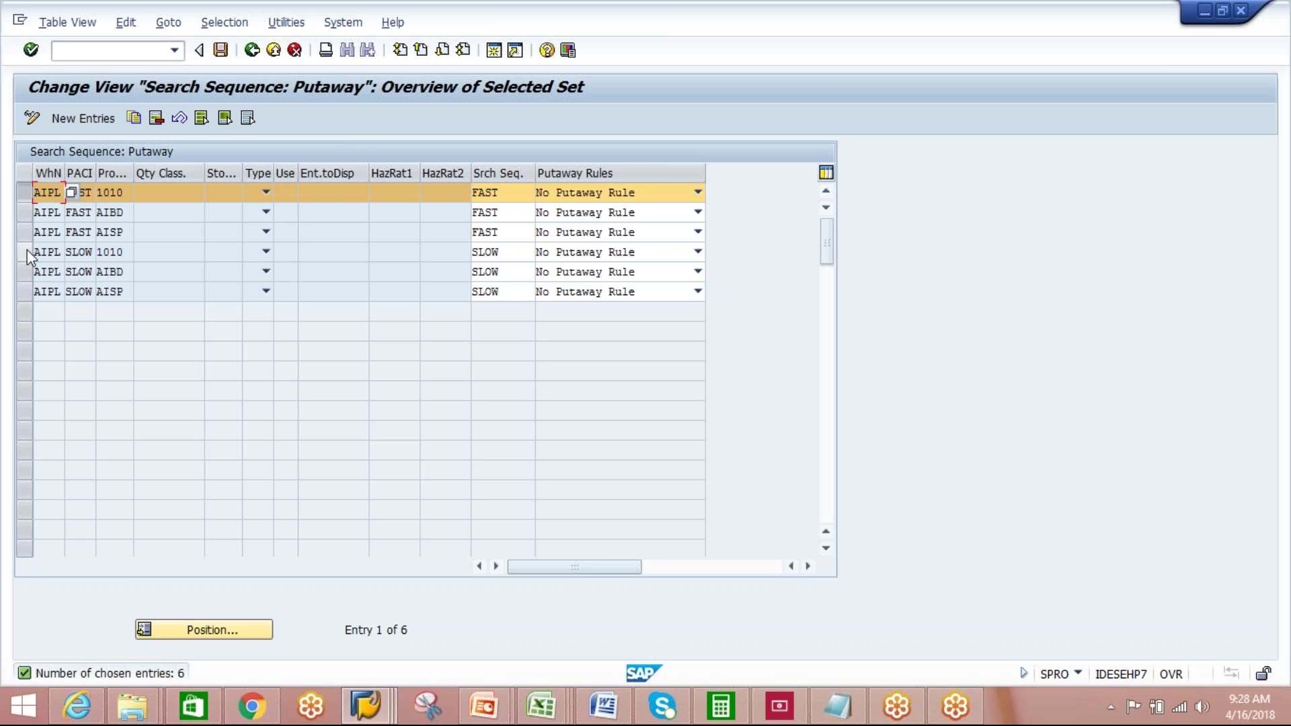
left_click(25, 251)
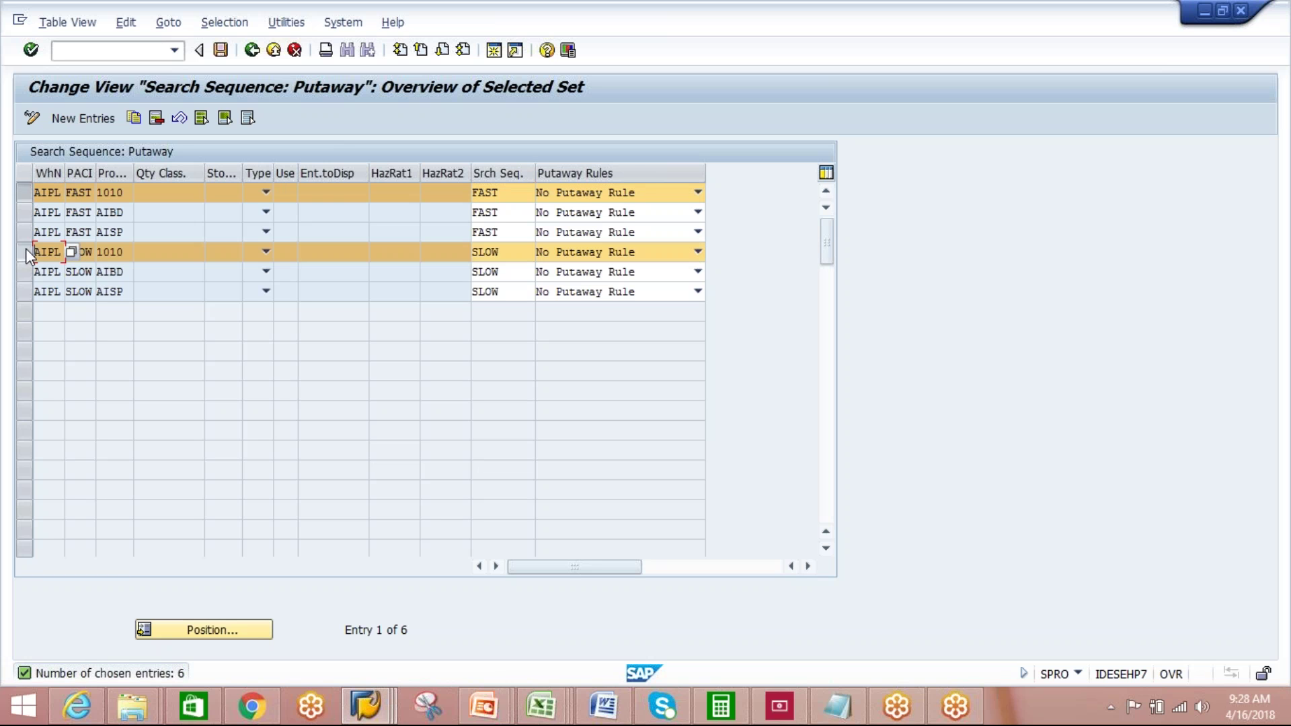
left_click(156, 118)
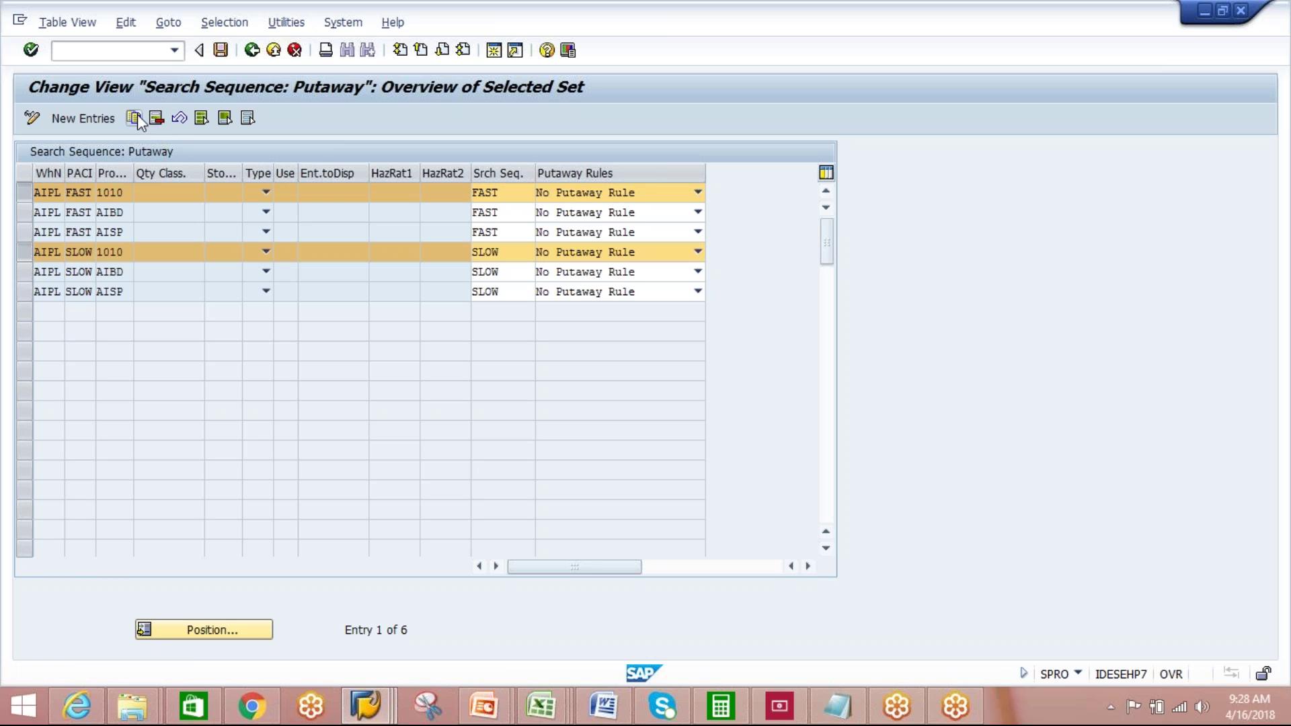
left_click(100, 192)
left_click(139, 192)
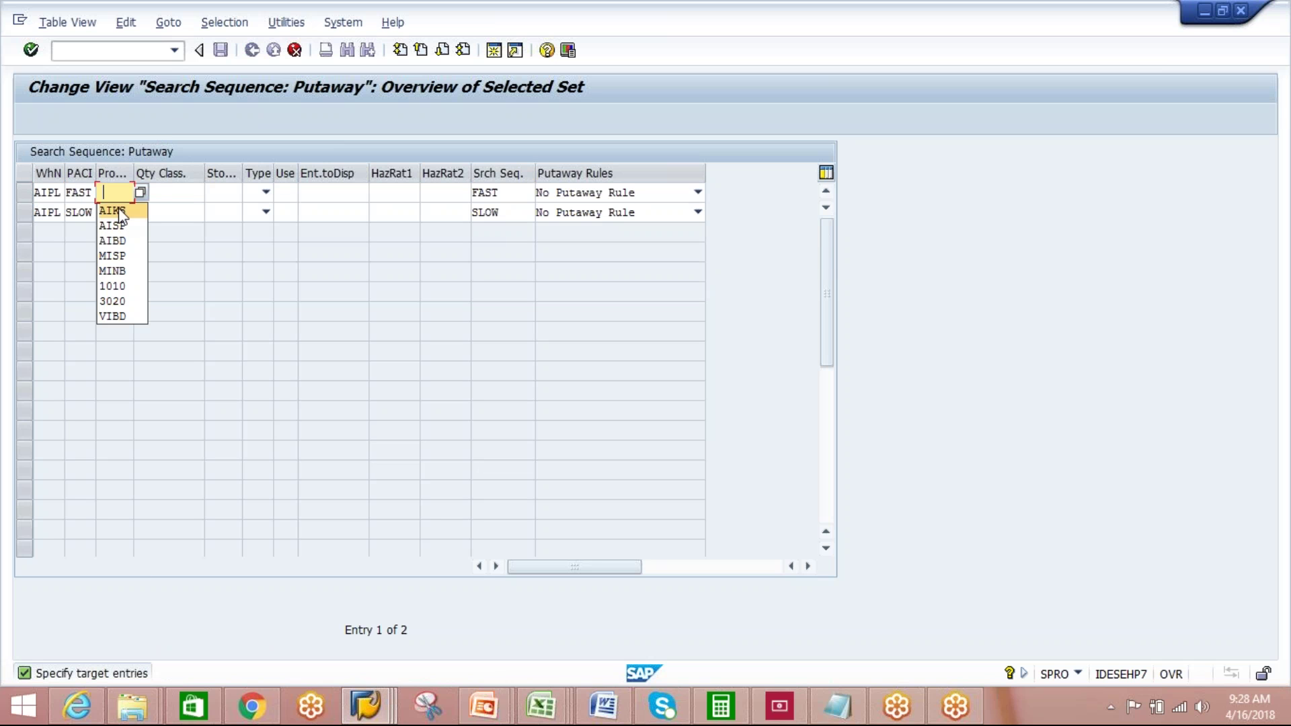
left_click(131, 210)
left_click(131, 211)
left_click(140, 212)
key("Down")
key("Return")
key("Return")
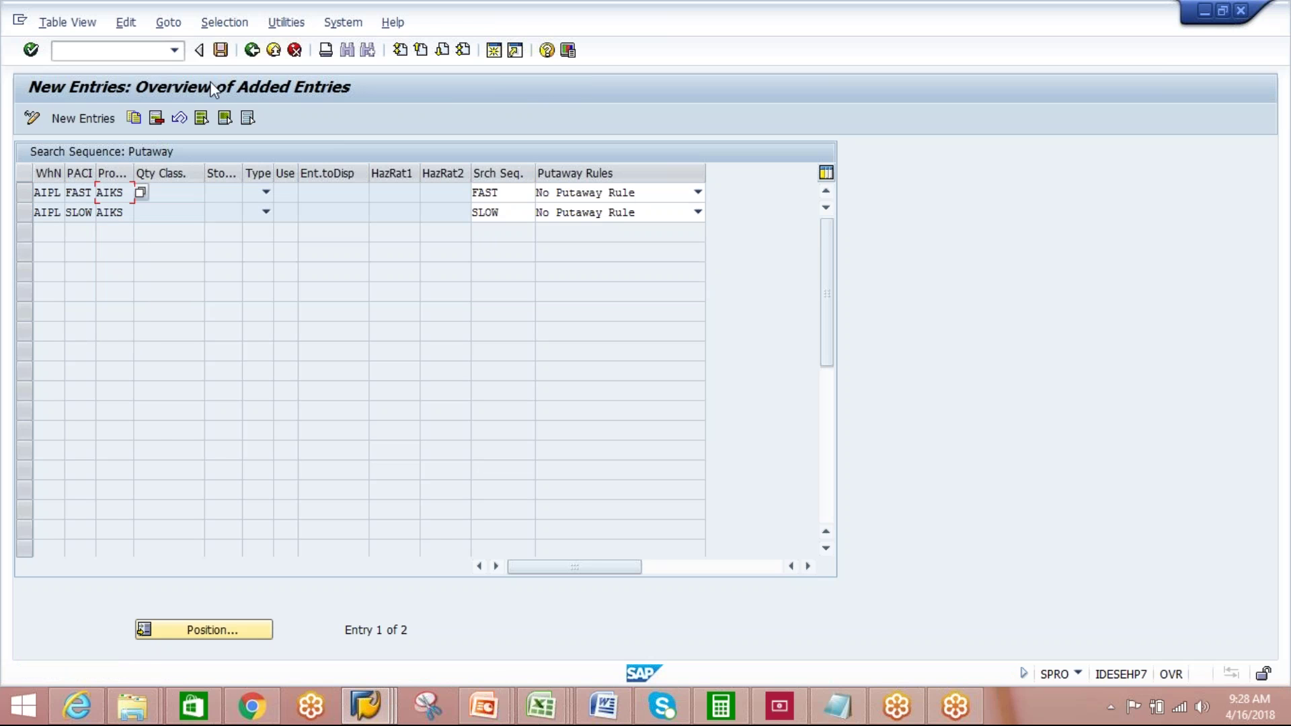
- Save the AIKS search sequence entries to the EWM practice session request, return to the implementation guide and collapse Goods Receipt Process
left_click(222, 52)
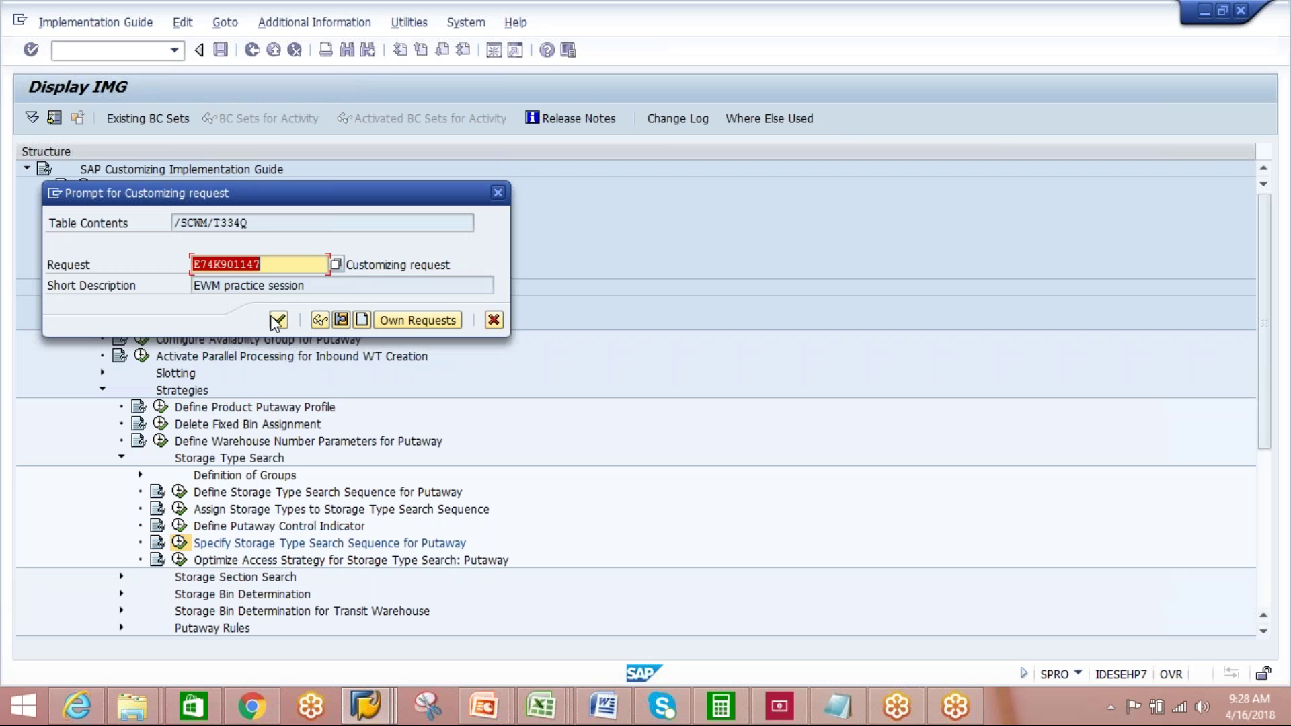
left_click(277, 321)
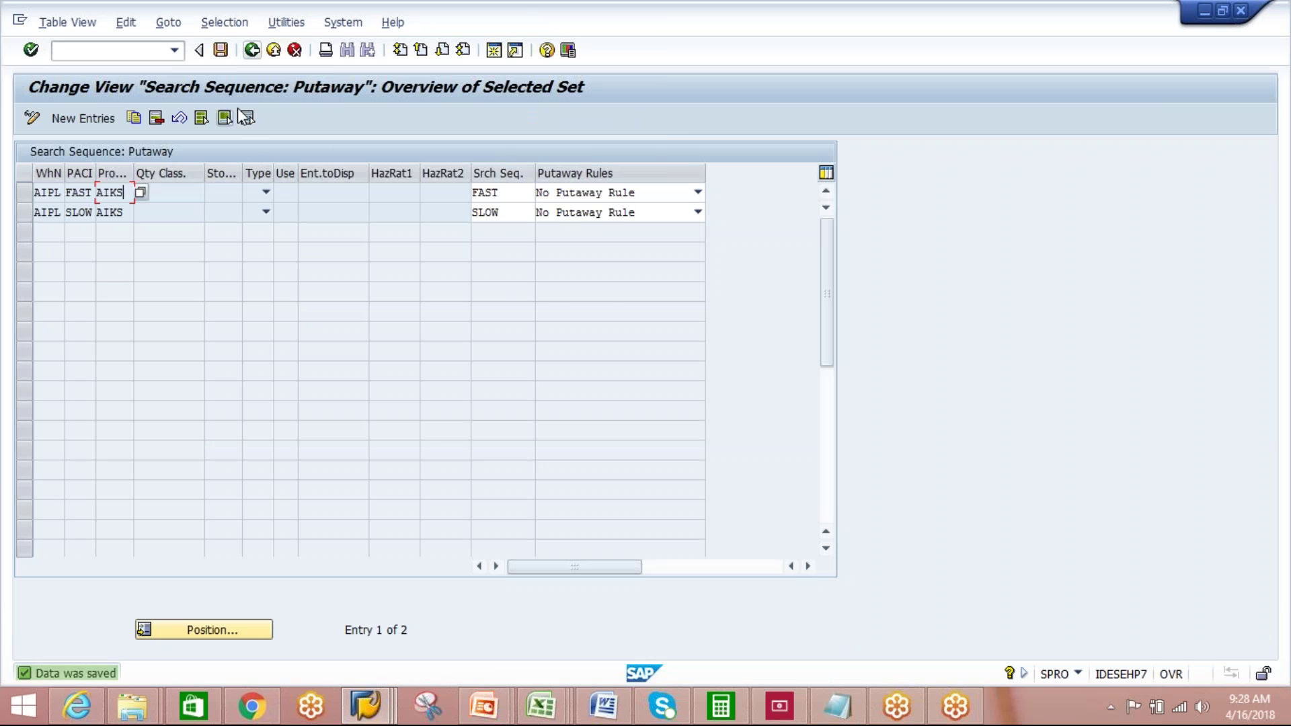
left_click(252, 51)
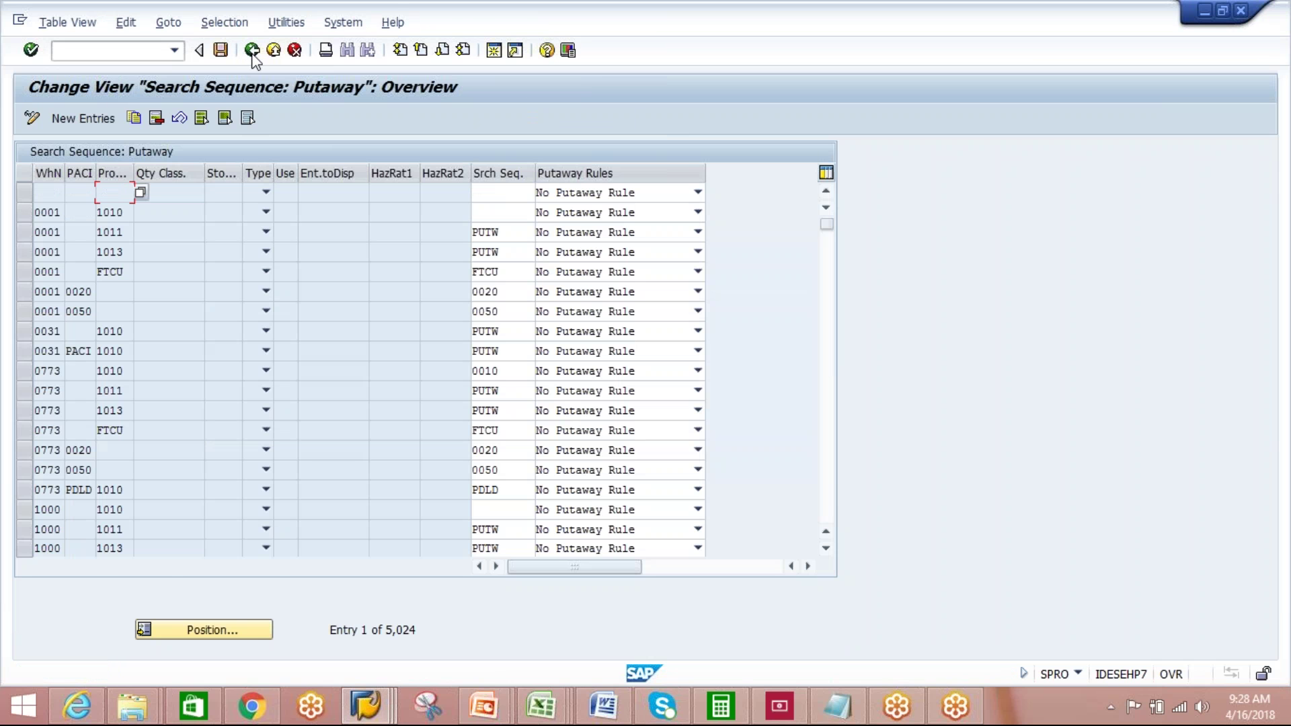
left_click(252, 51)
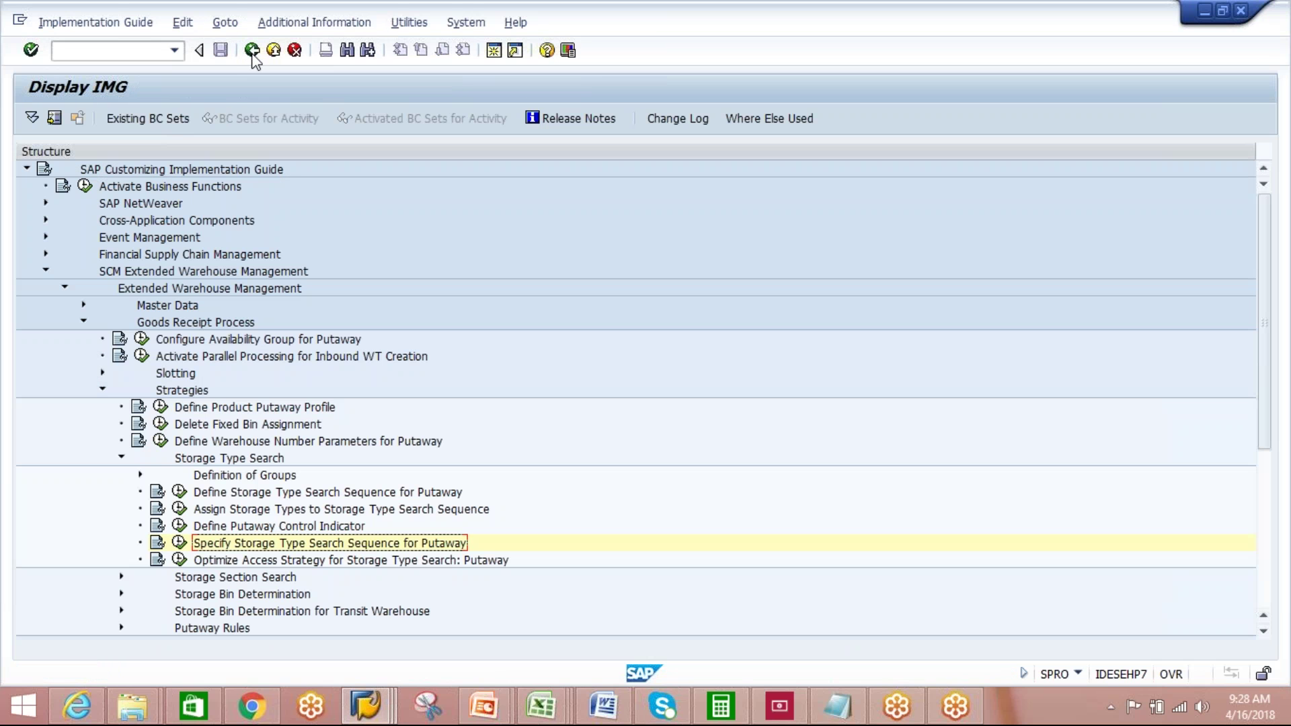
left_click(120, 458)
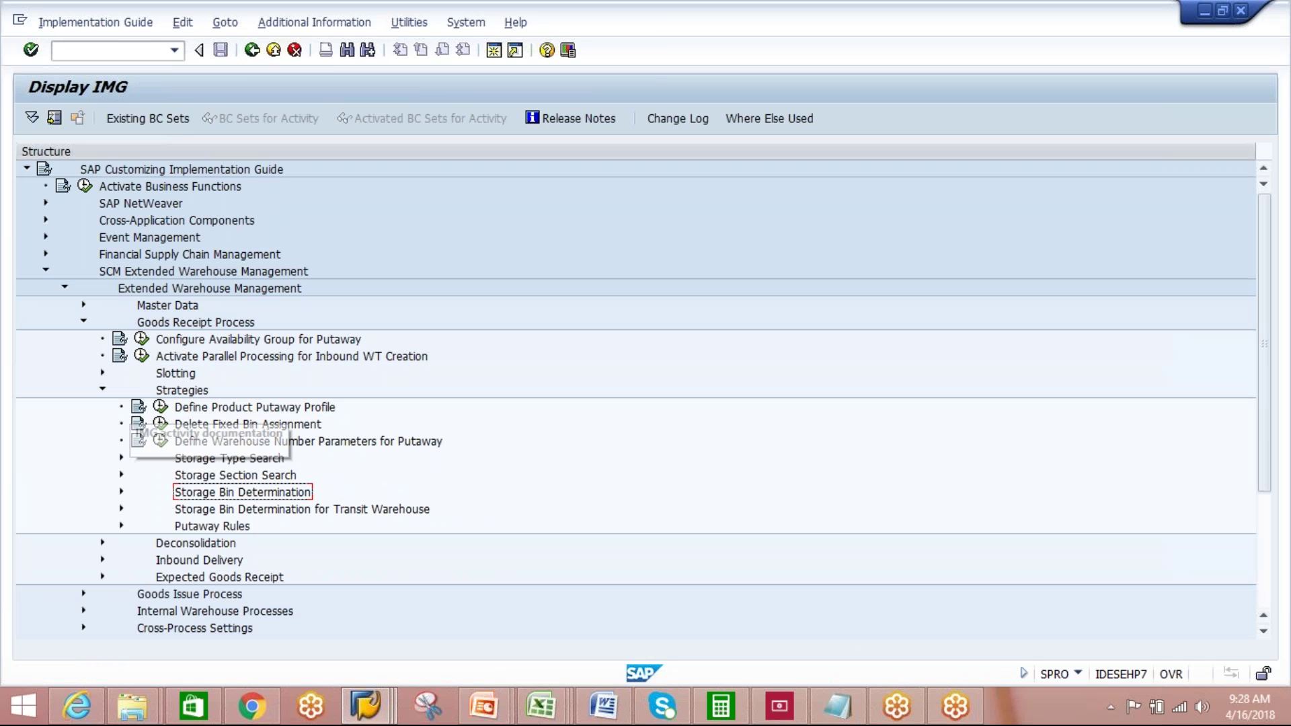
left_click(103, 390)
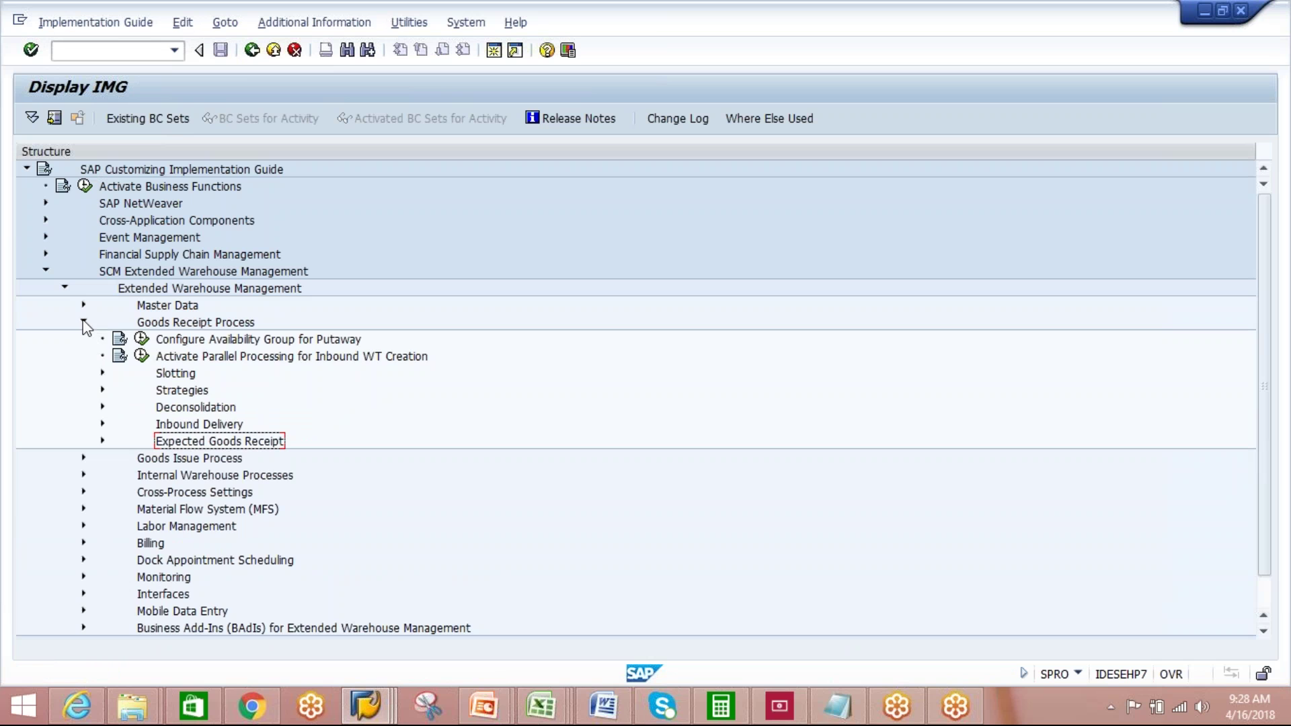
left_click(83, 321)
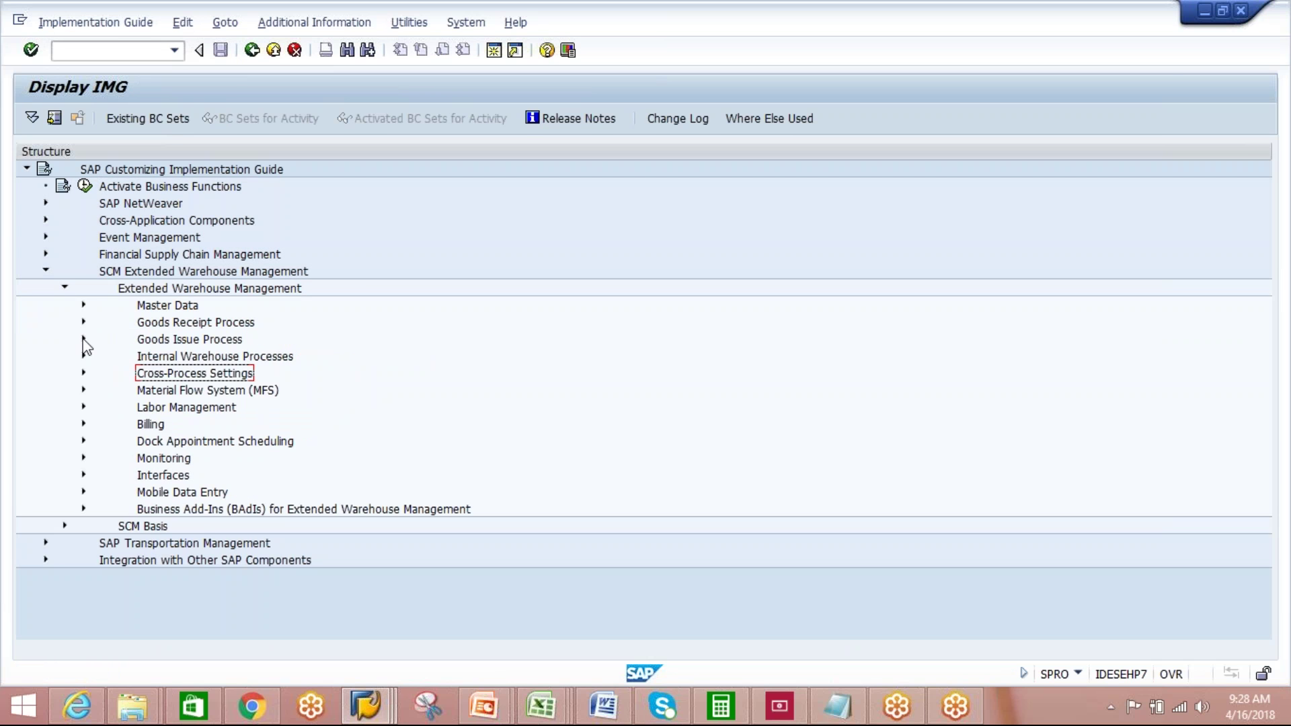
- Under the Goods Issue Process strategies, open the determination of the storage type search sequence for stock removal
left_click(83, 339)
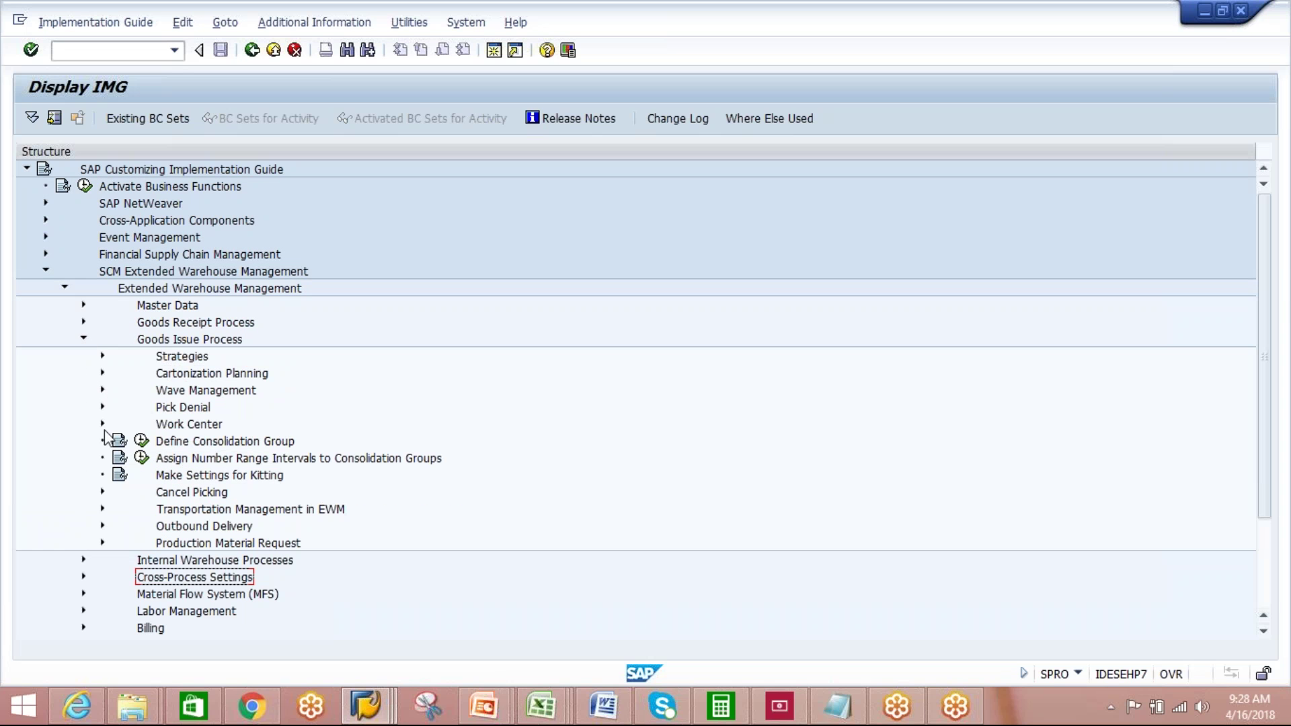
left_click(102, 356)
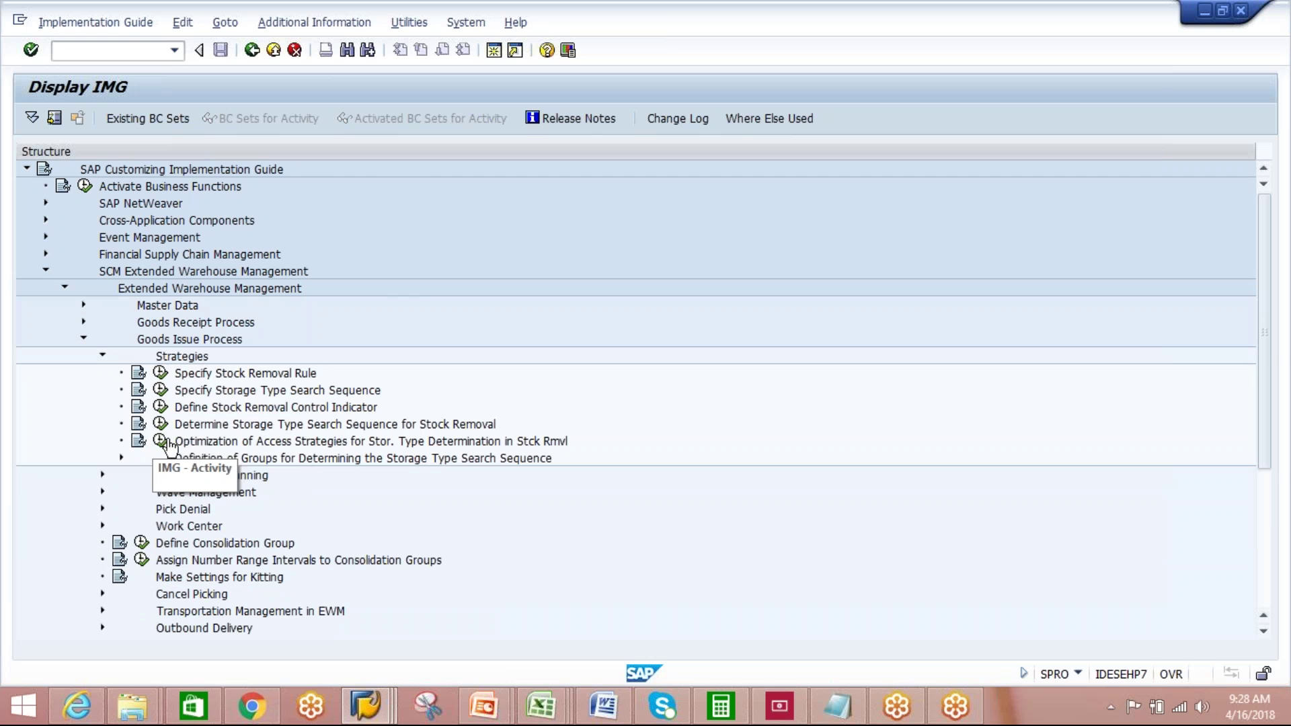
left_click(160, 424)
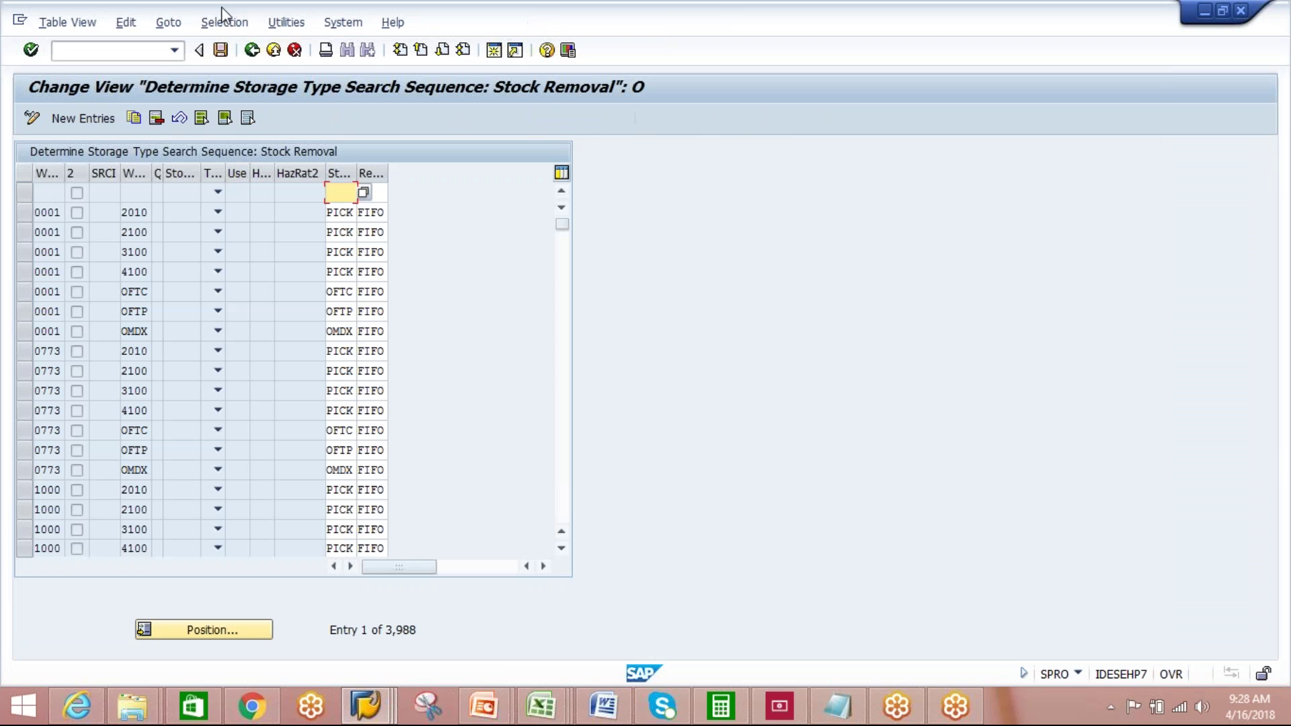
- Filter the stock removal search sequence entries by warehouse number AIPL
left_click(224, 22)
left_click(235, 42)
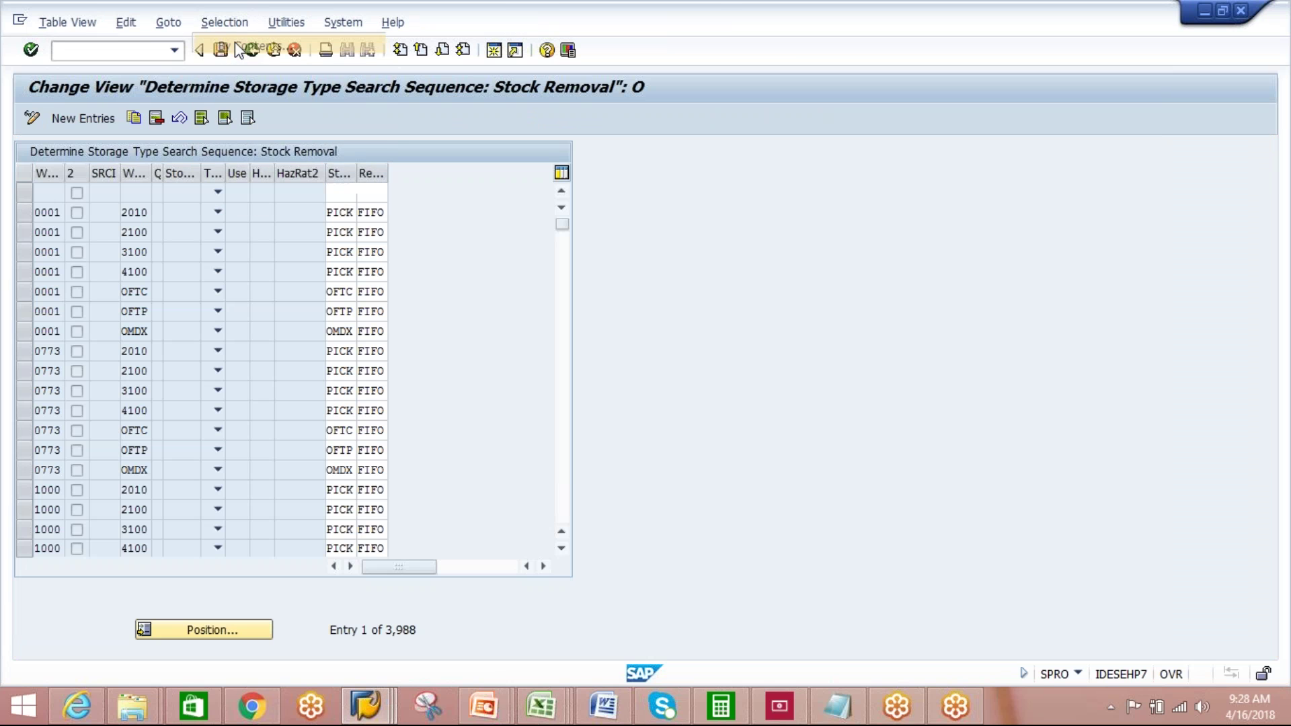
left_click(55, 381)
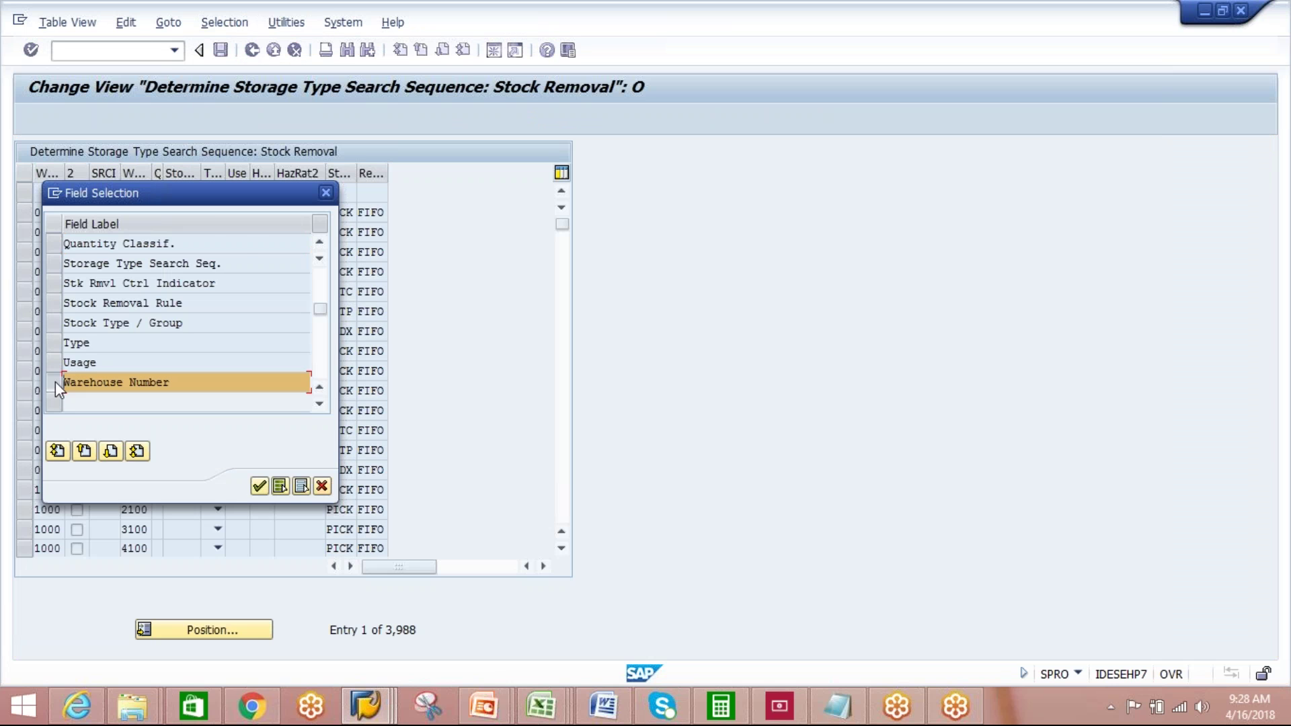
left_click(253, 490)
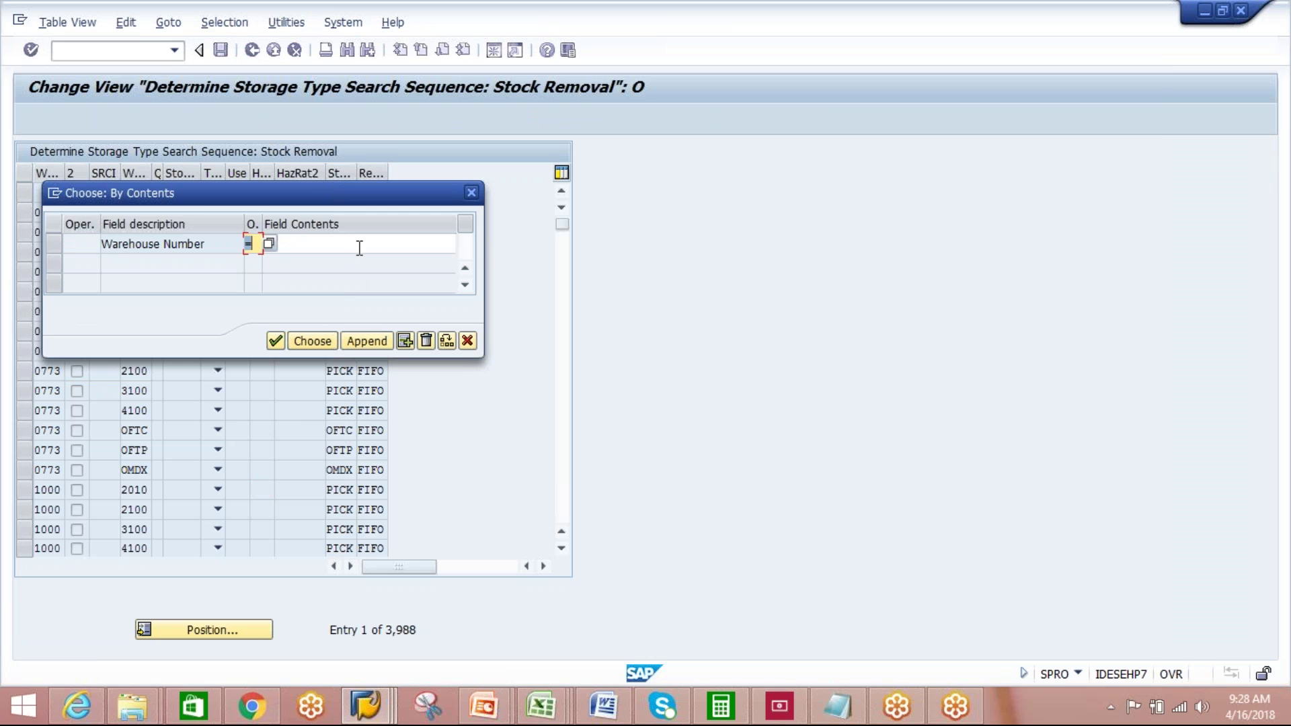
left_click(360, 247)
left_click(338, 262)
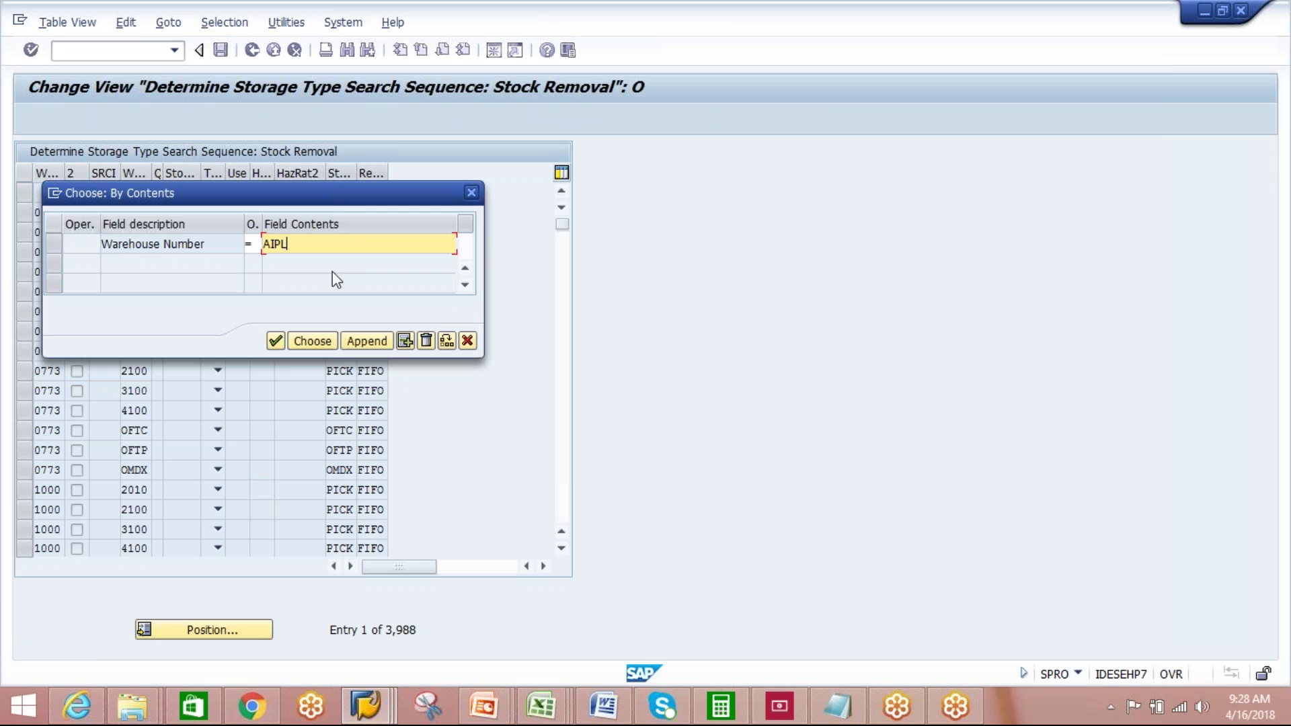
left_click(276, 340)
left_click(312, 346)
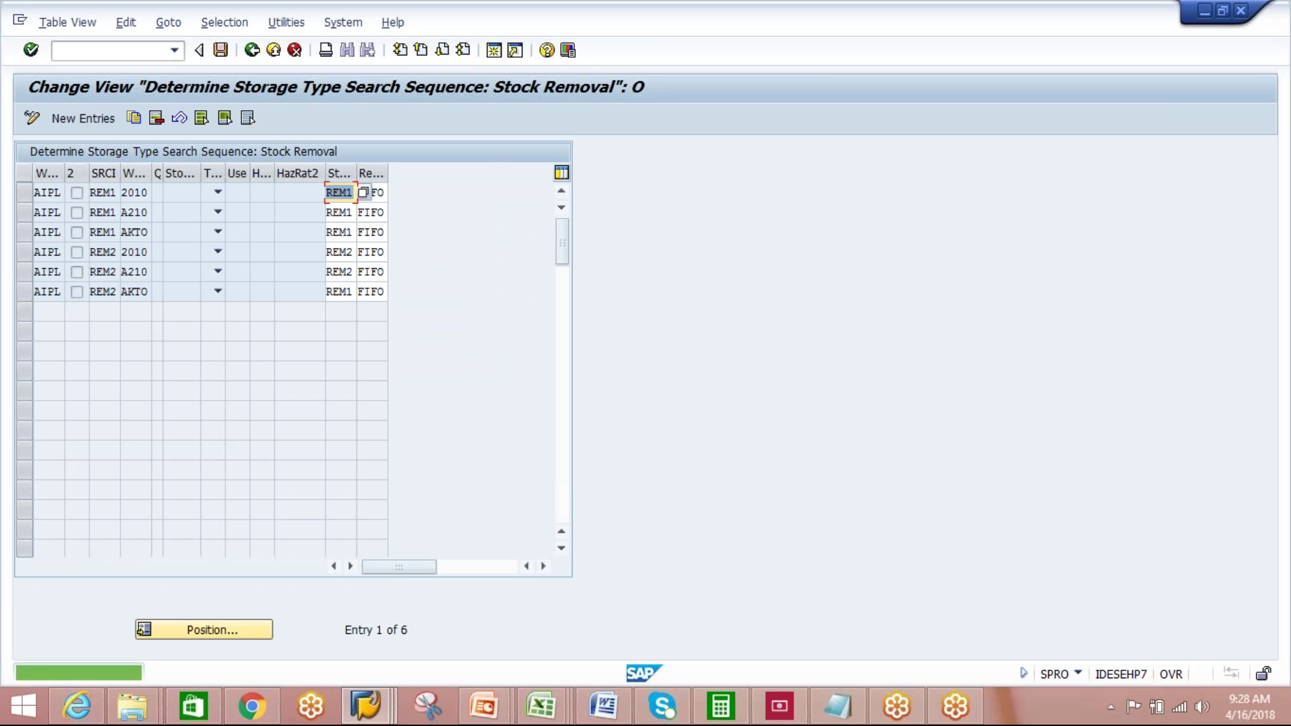
- Copy the AIPL entries REM1 and REM2 with process type A210, assigning process type AOKS to both copies
left_click(25, 213)
left_click(20, 273)
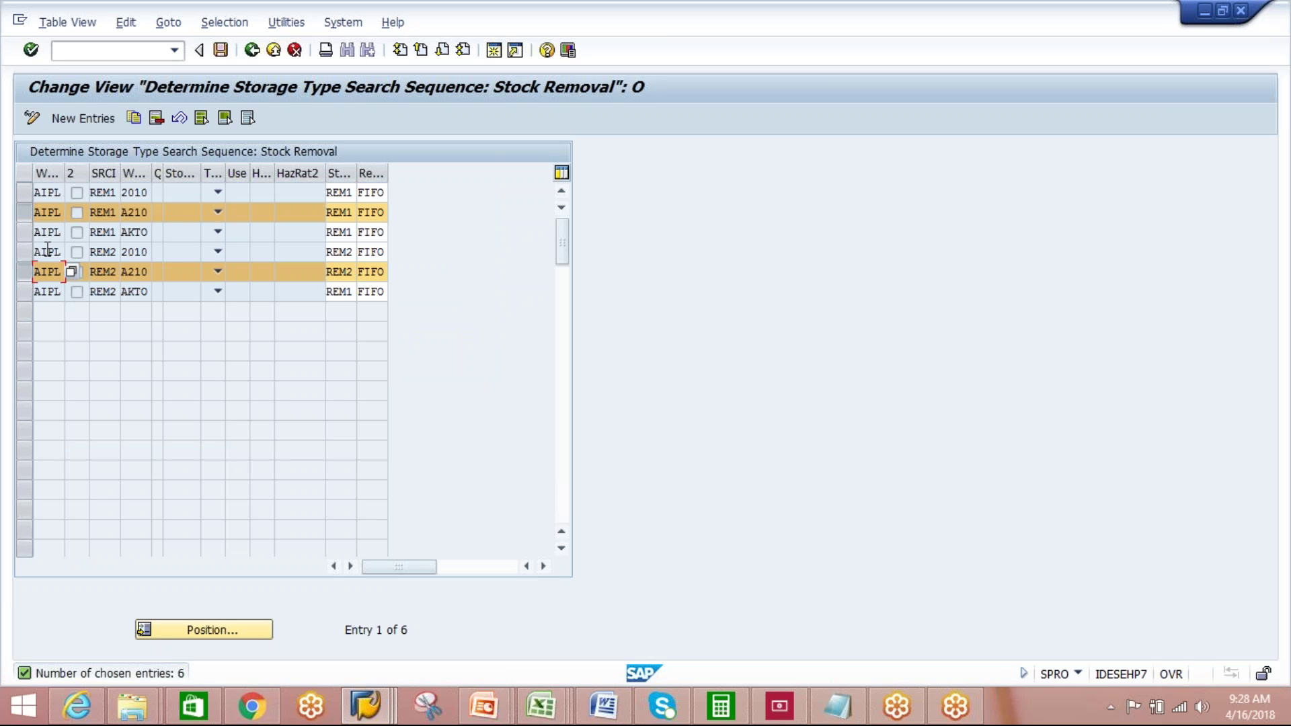
left_click(134, 117)
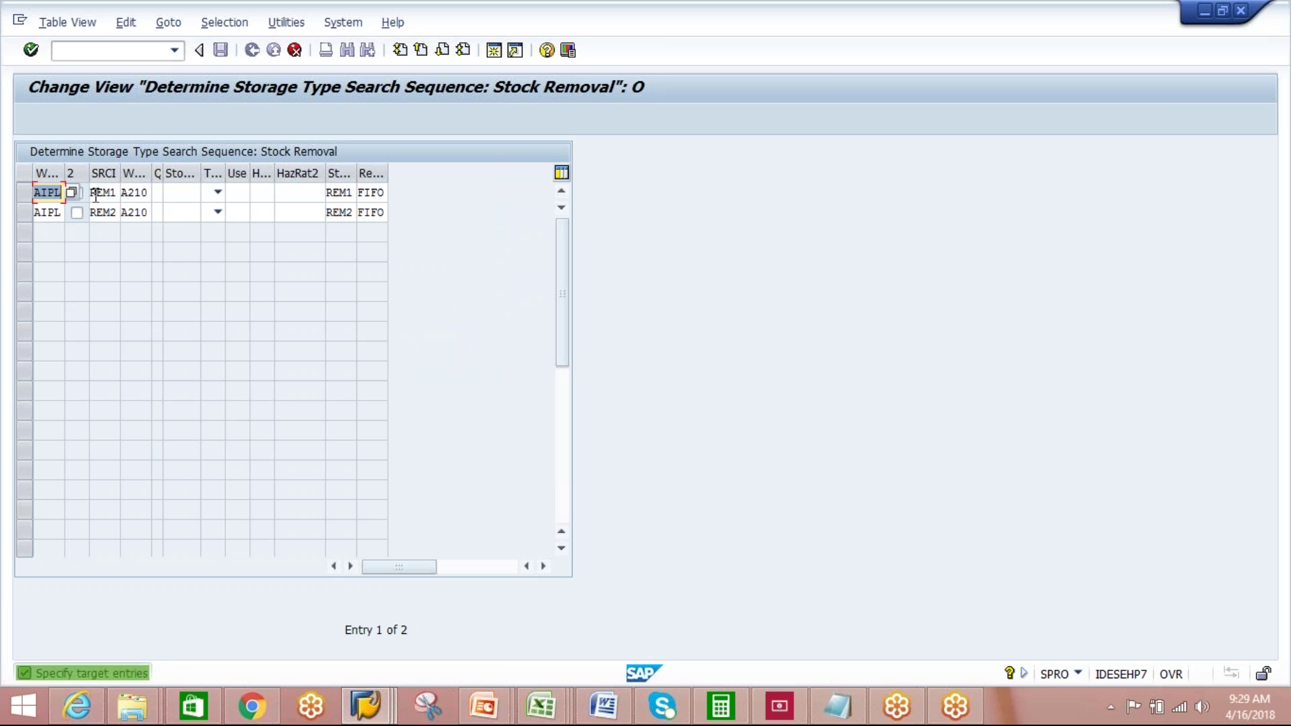
left_click(134, 192)
type("AOKS")
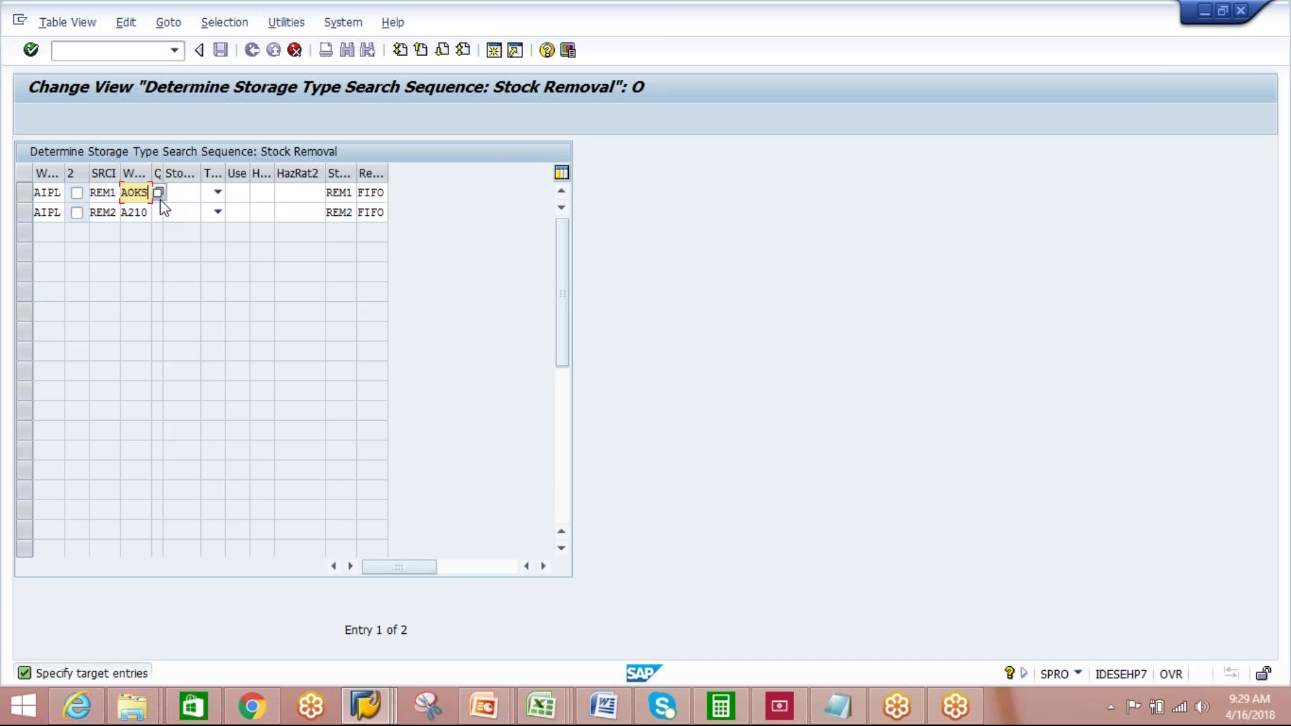
key("Down")
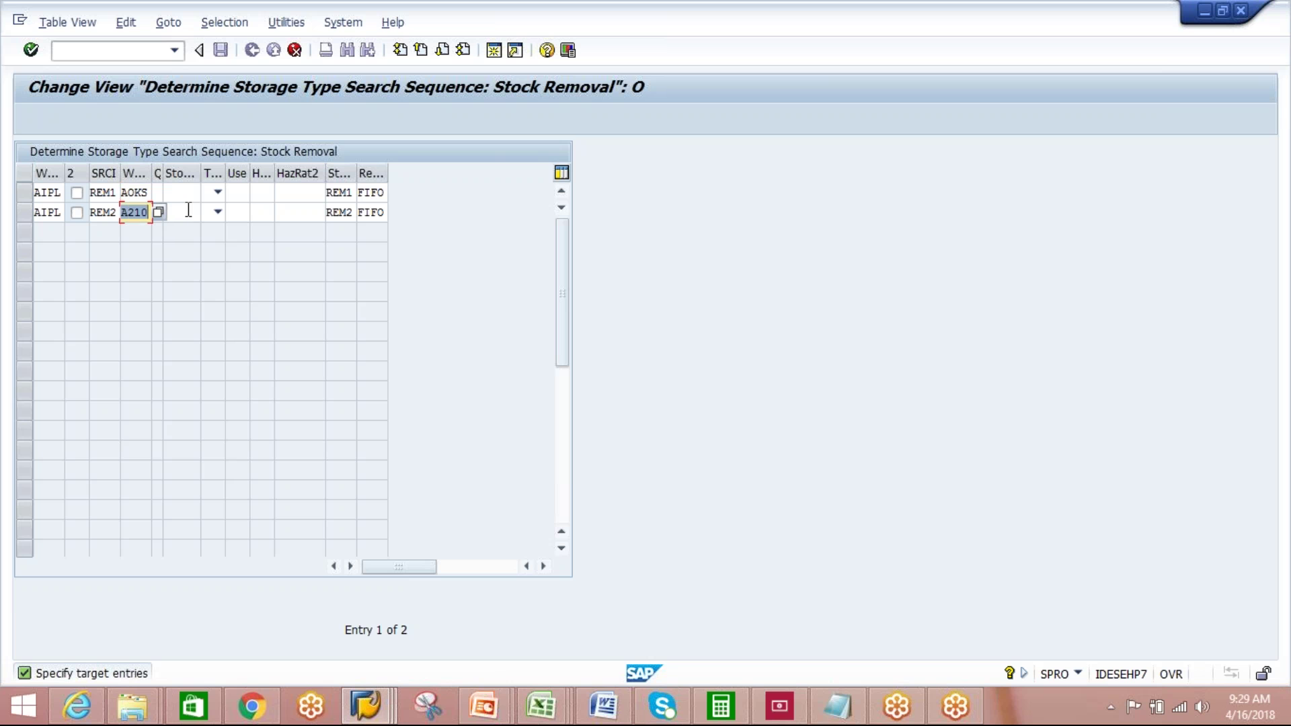
type("AOKS")
key("Return")
- Save the AOKS stock removal search sequence entries and confirm the customizing request
left_click(219, 50)
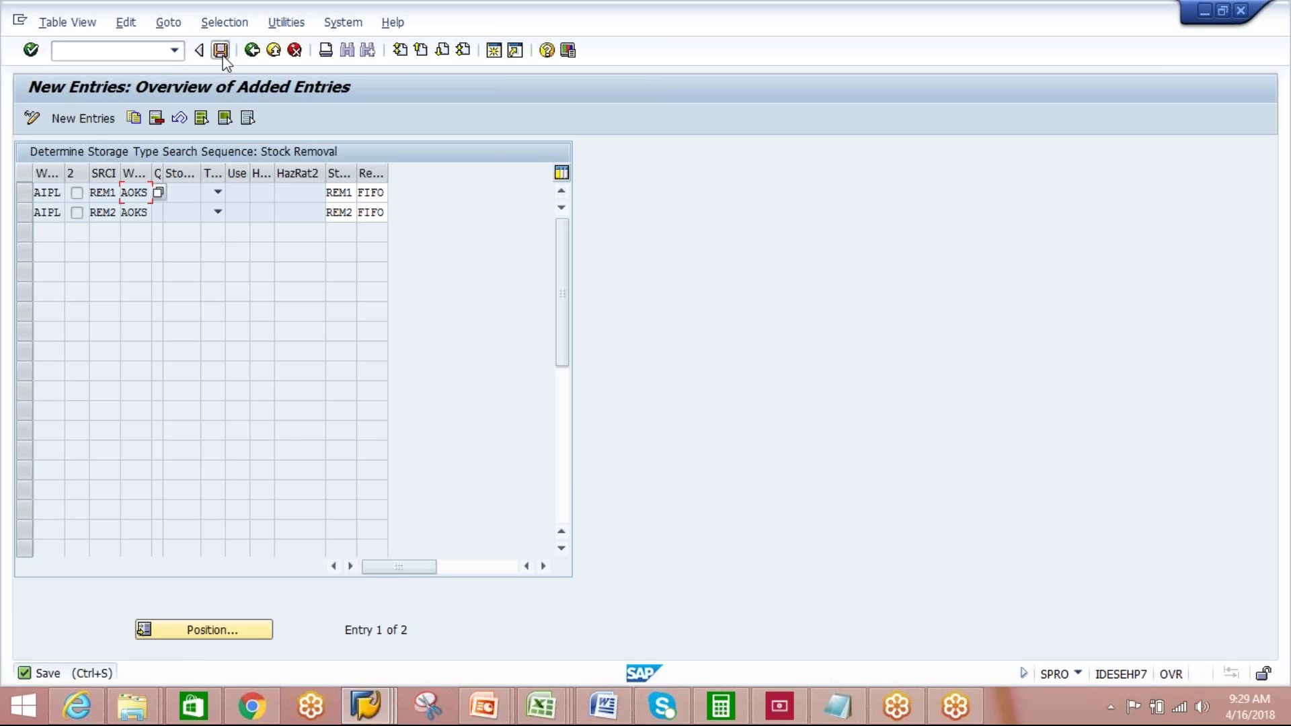
left_click(278, 320)
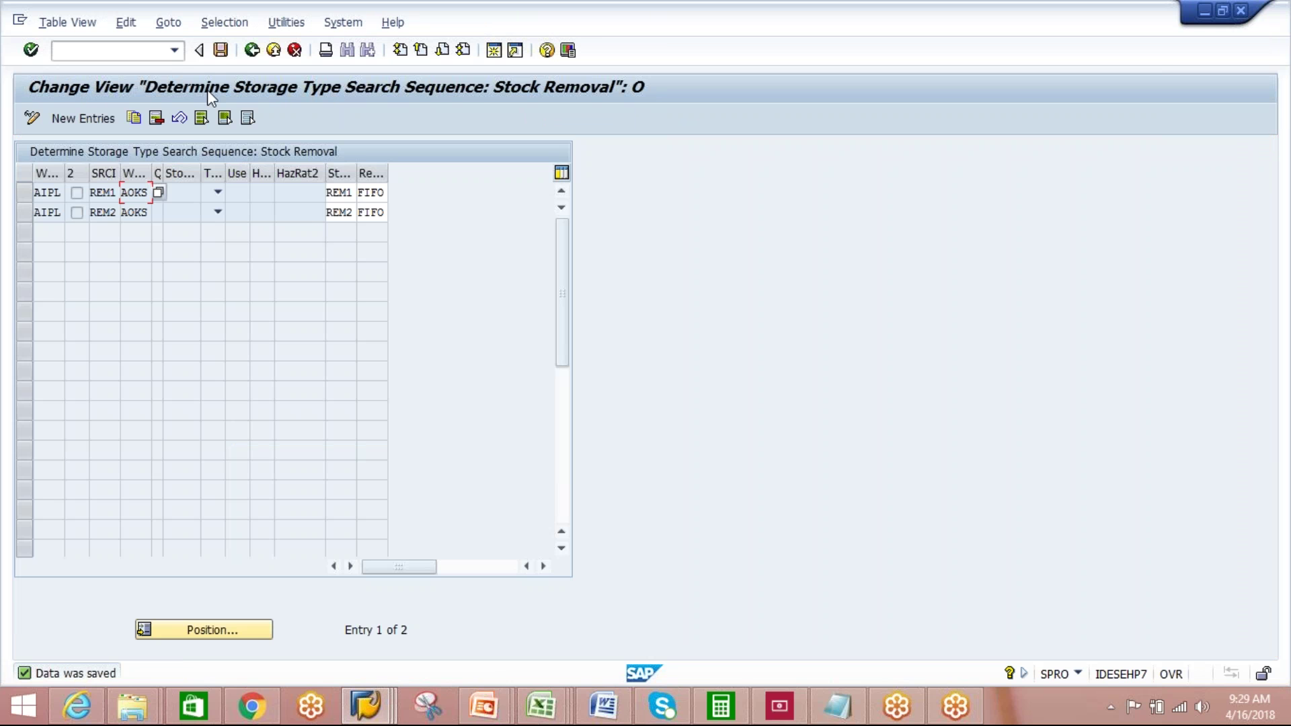
left_click(221, 51)
- Change the stock removal rule of the REM1 entry for process type AOKS to LIFO
left_click(363, 193)
double_click(363, 194)
type("LIFO")
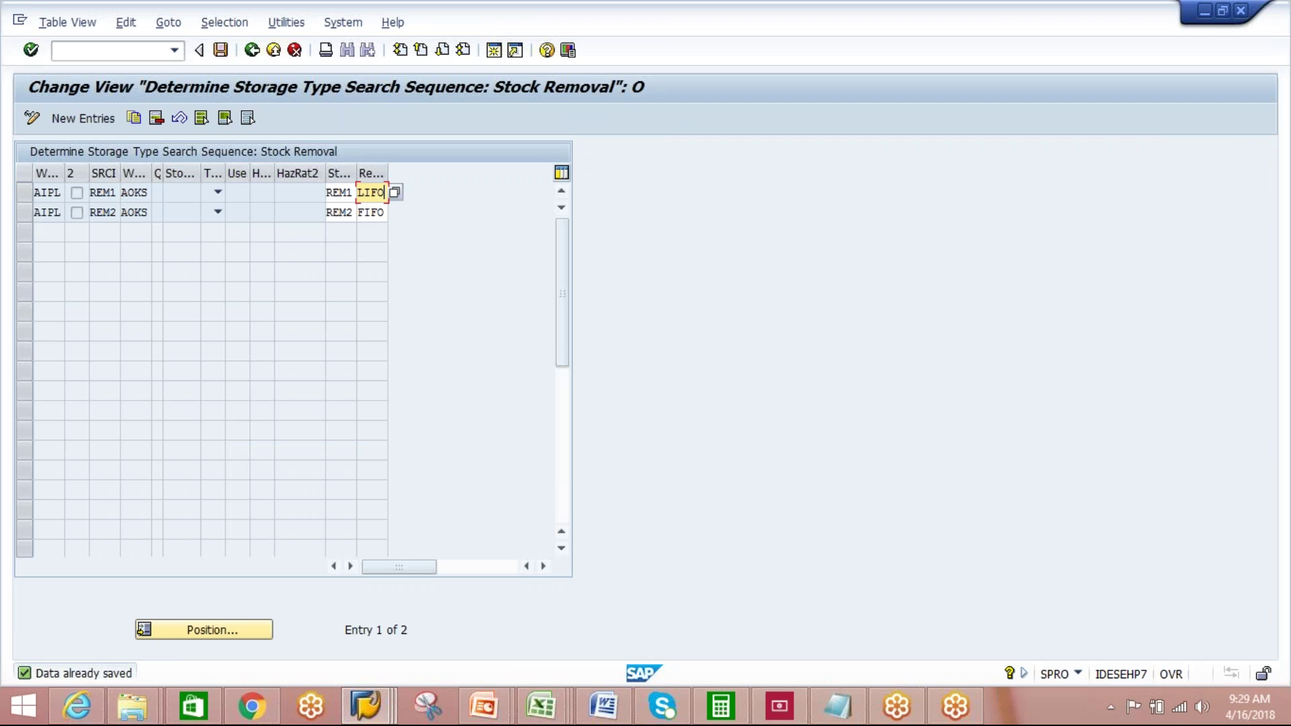
- Set the stock removal rule of AIPL search sequence REM2 to LIFO, save the entry and return to the customizing structure
left_click(363, 211)
double_click(363, 211)
type("LI")
type("O")
key("Return")
left_click(220, 51)
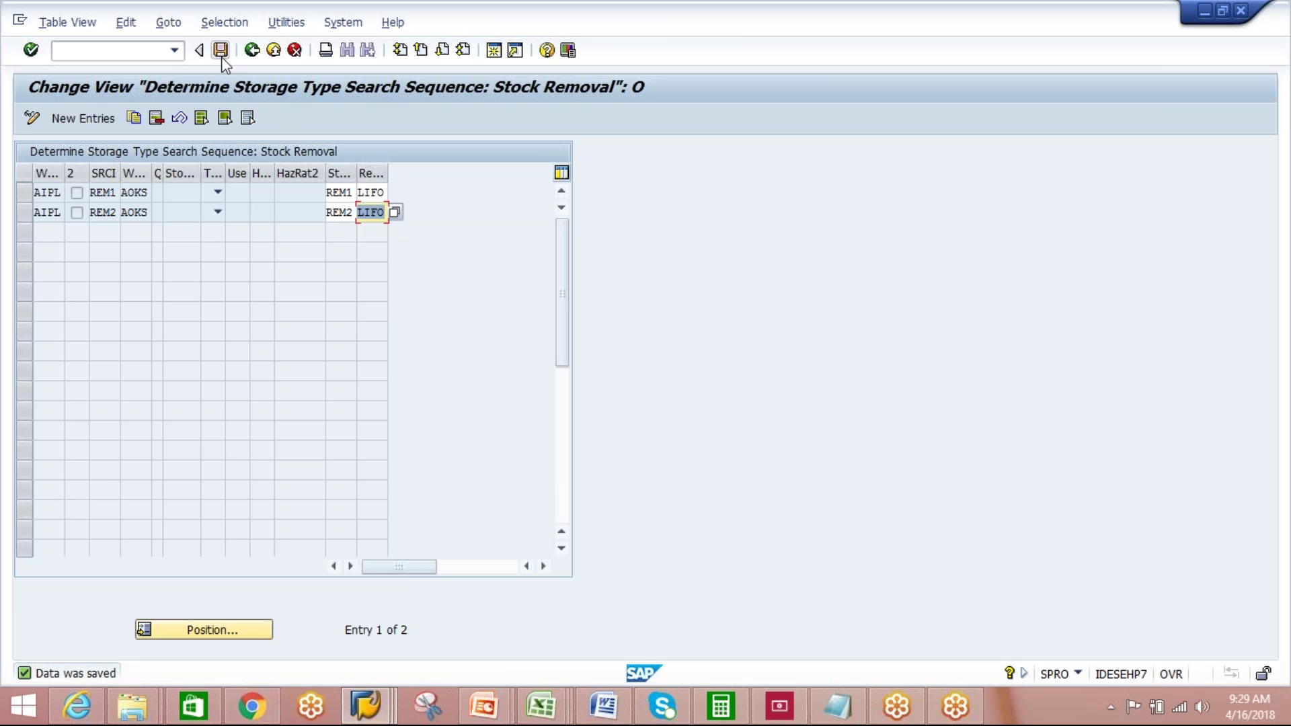
left_click(249, 53)
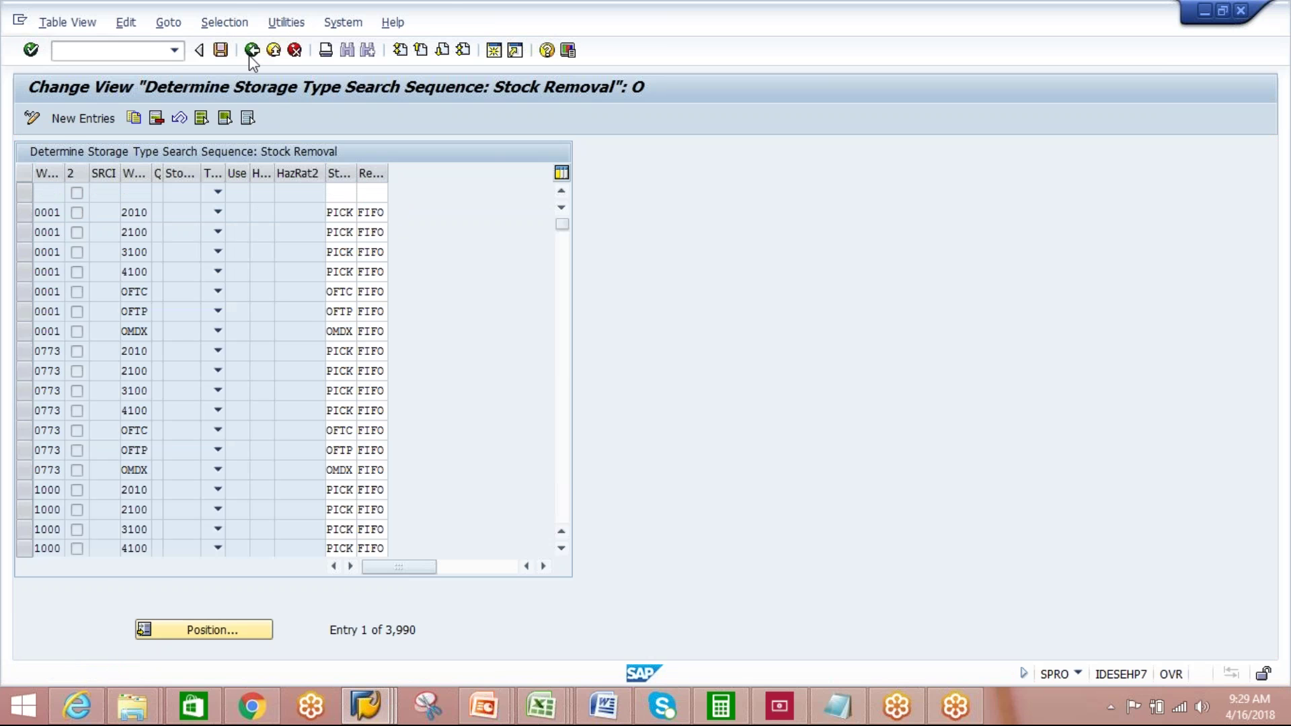
left_click(249, 55)
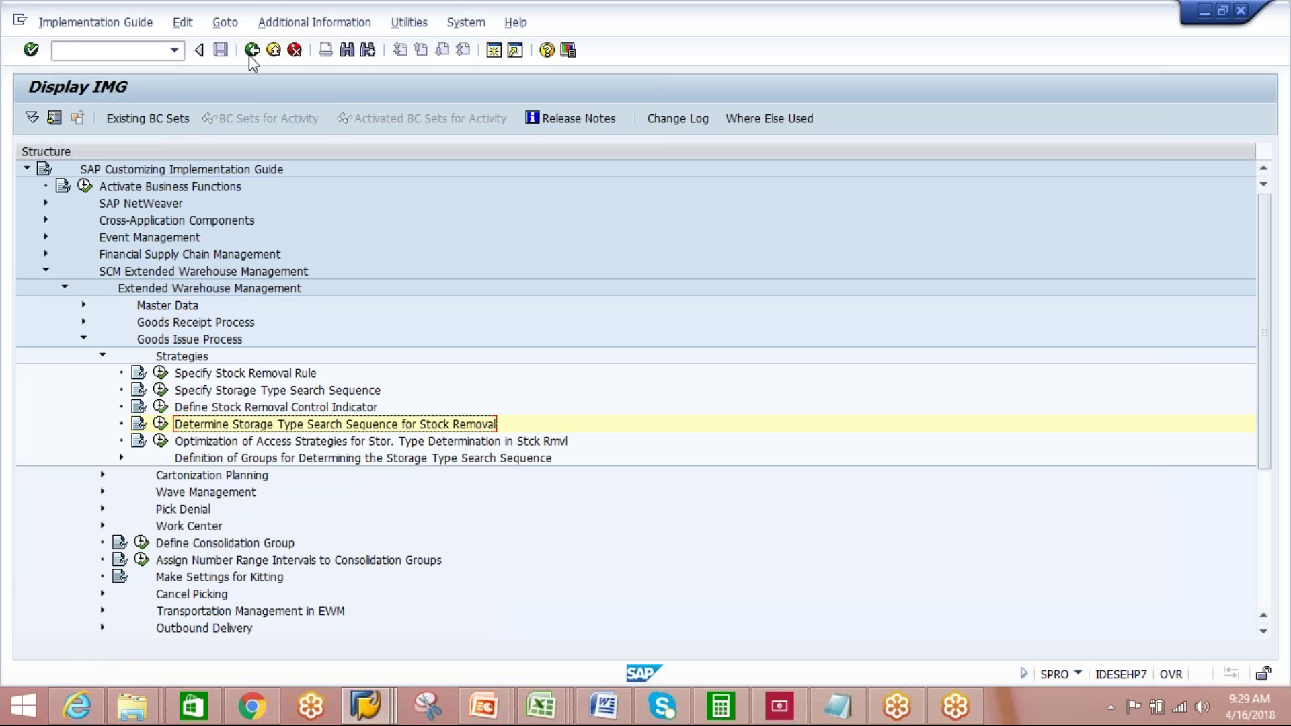
- Open the Determine Warehouse Process Type activity under the warehouse task cross-process settings
left_click(84, 339)
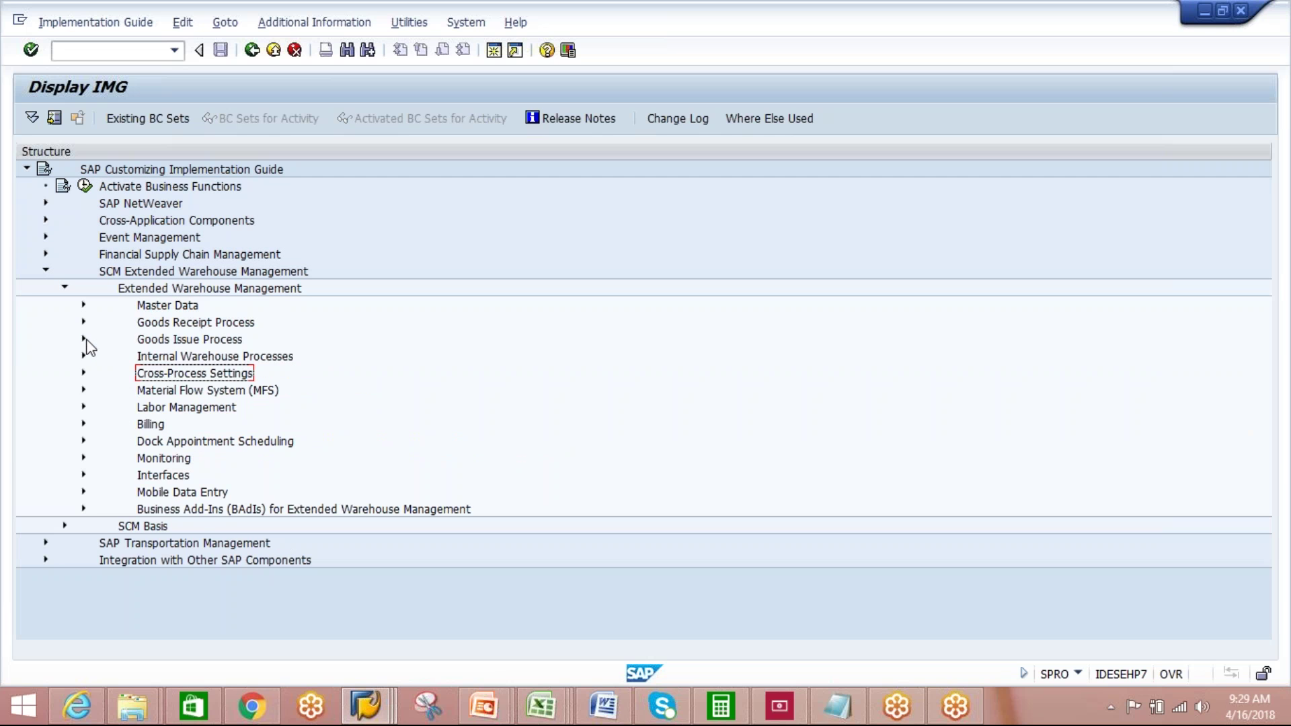
left_click(84, 373)
left_click(102, 458)
left_click(160, 526)
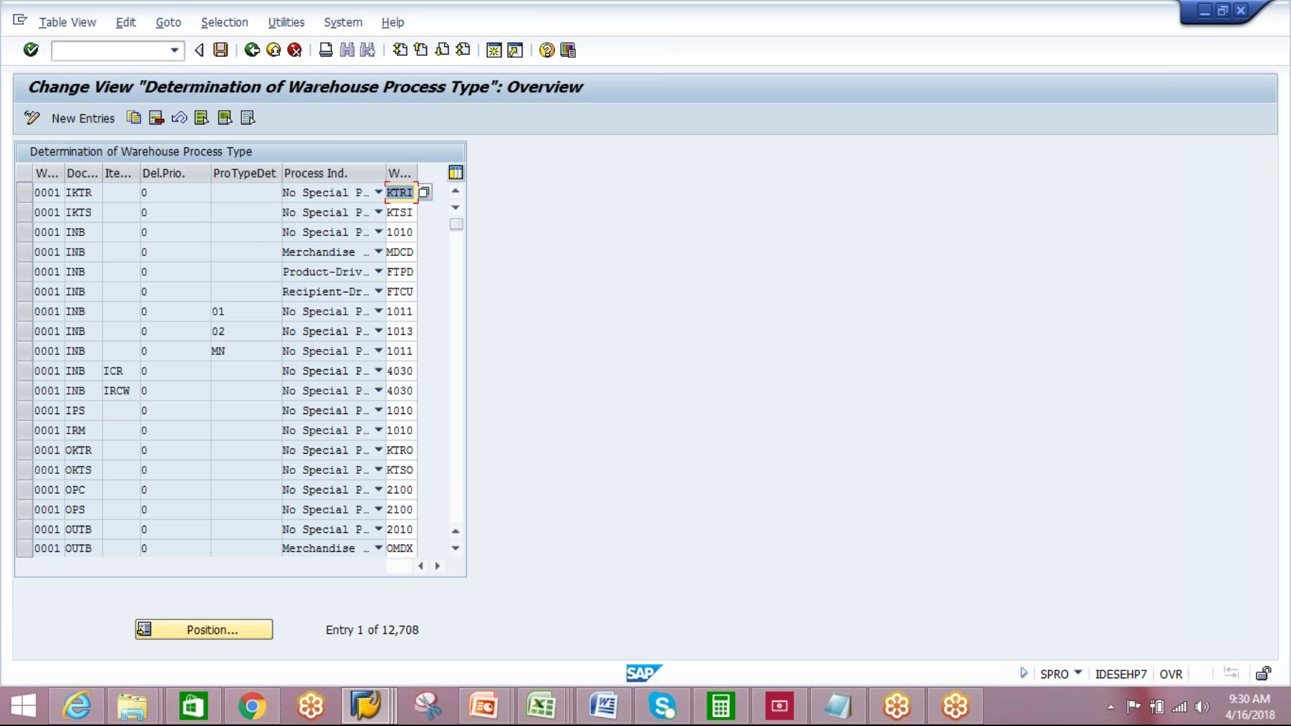
- Filter the process type determination entries by warehouse number AIPL
left_click(222, 22)
left_click(217, 42)
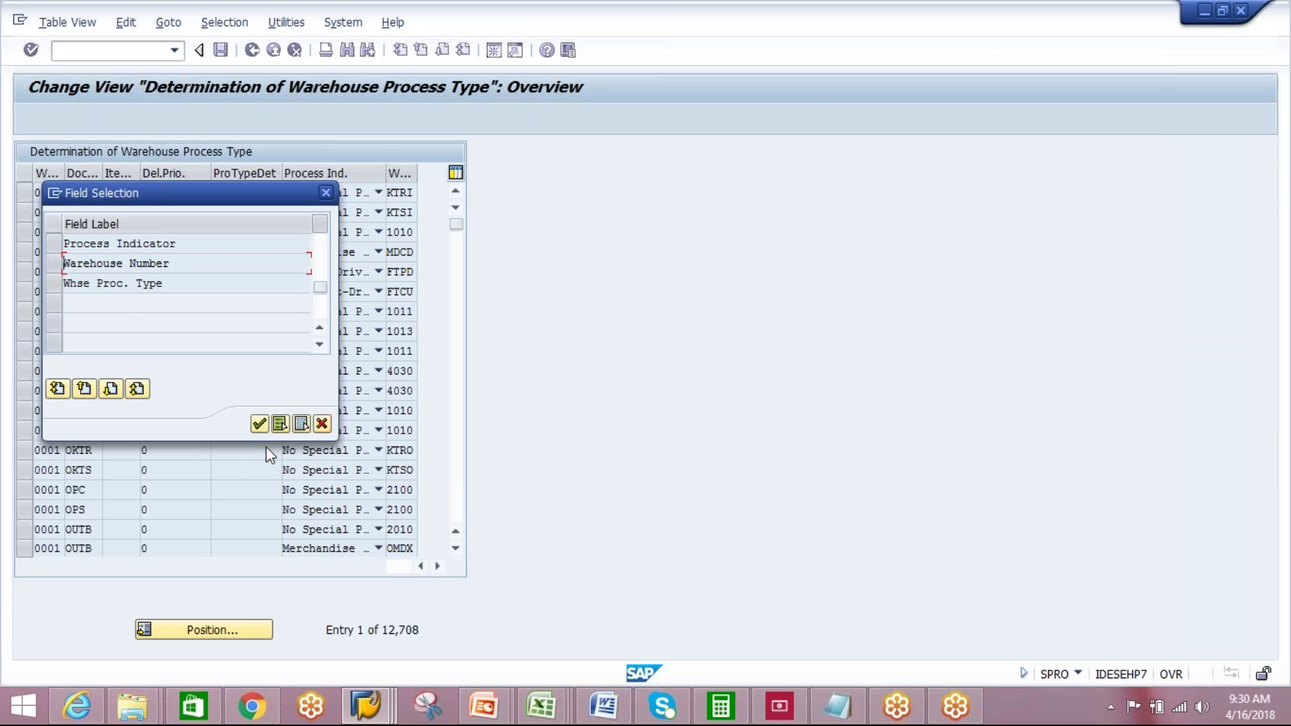
left_click(57, 268)
left_click(55, 264)
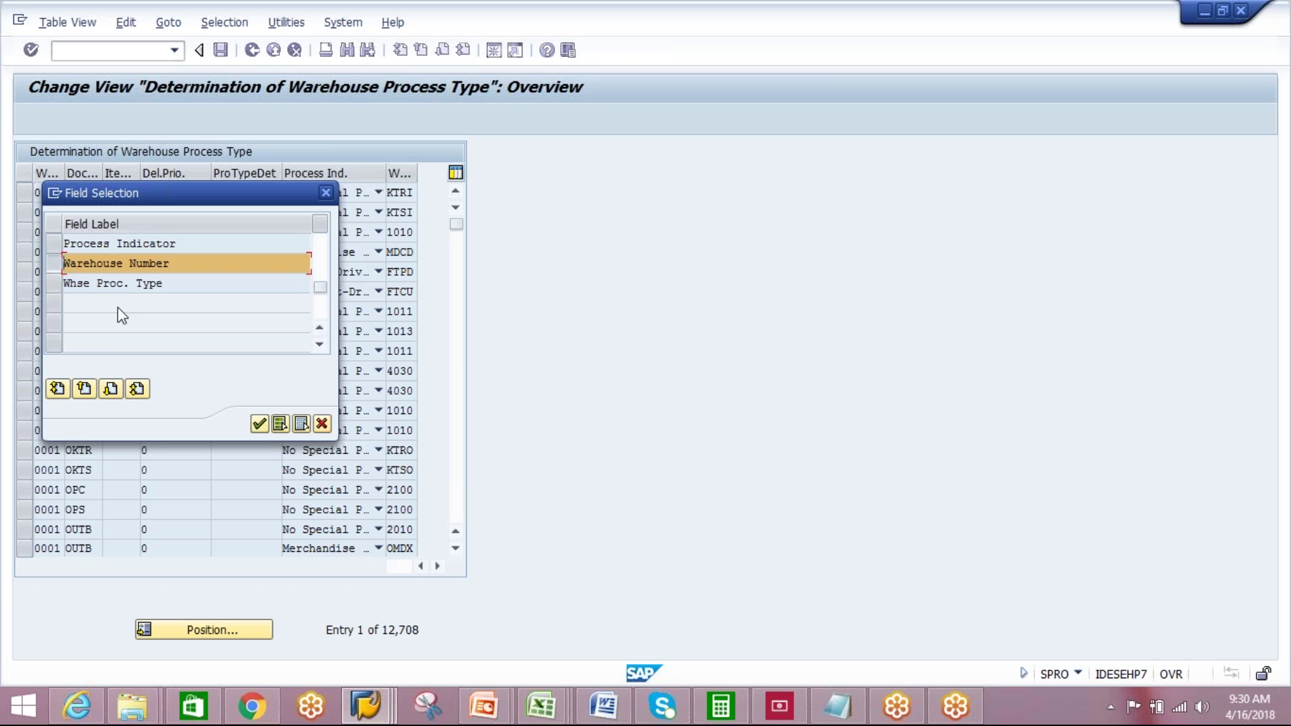
left_click(260, 423)
left_click(347, 245)
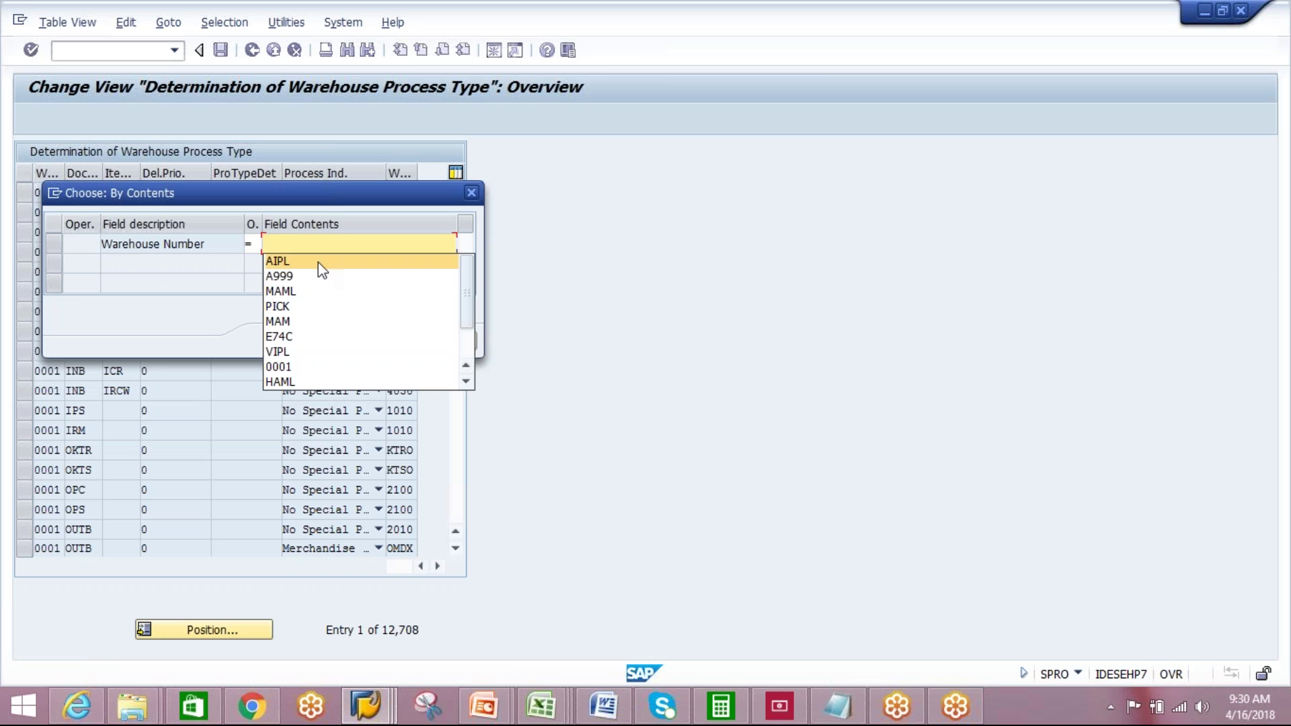
left_click(323, 269)
left_click(306, 342)
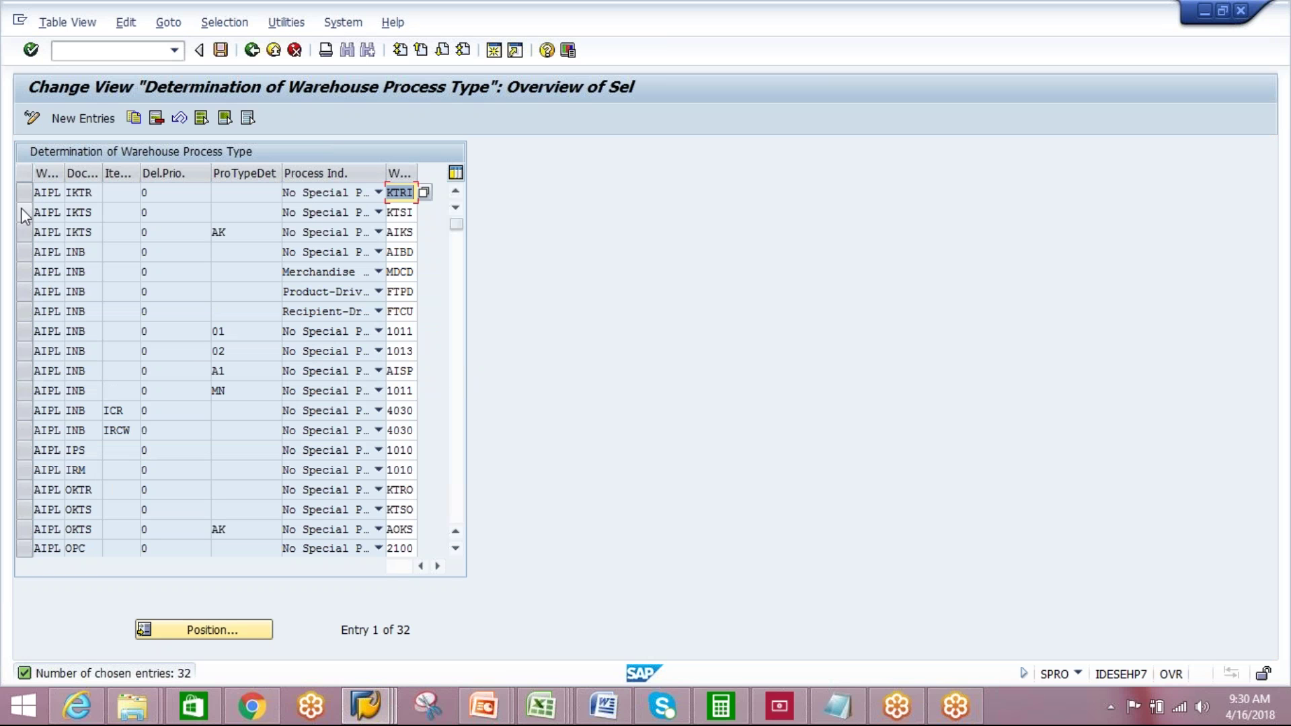
- Assign warehouse process type AIKS to the AIPL IKTS entry without a determination indicator, save it to the customizing request and return to the structure
left_click(396, 210)
type("AIKS")
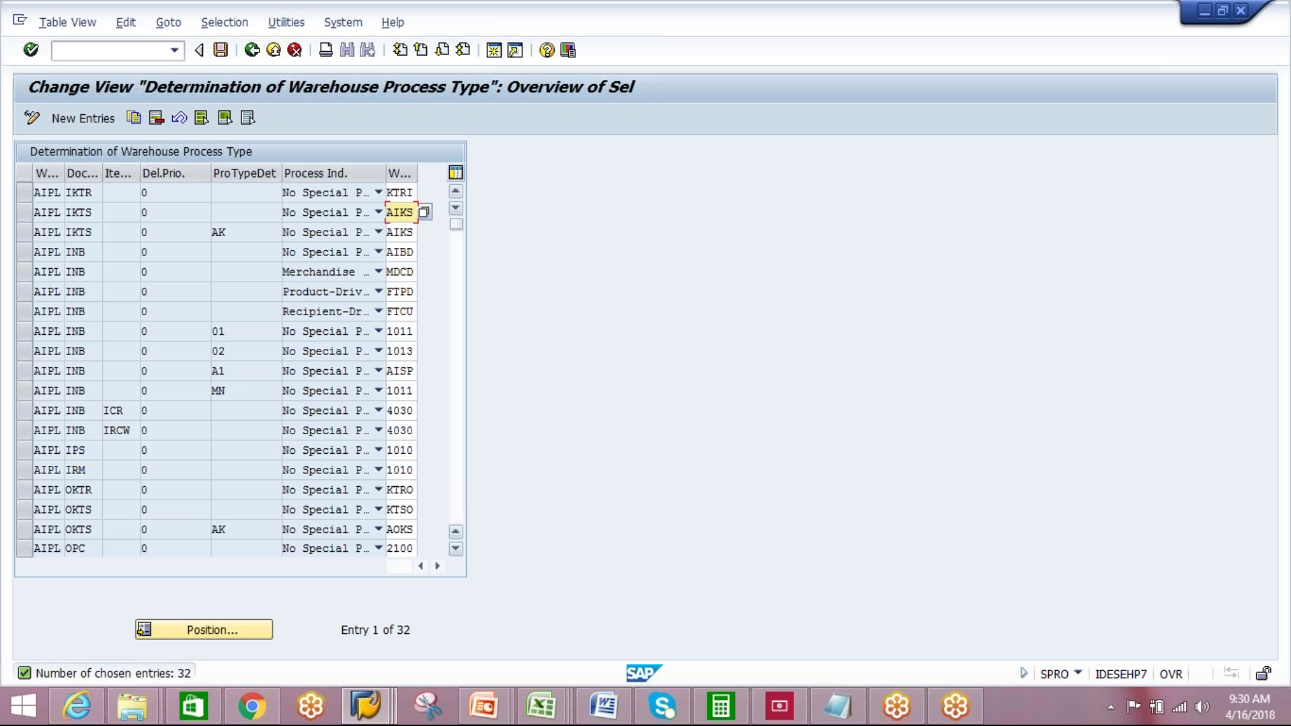
key("Return")
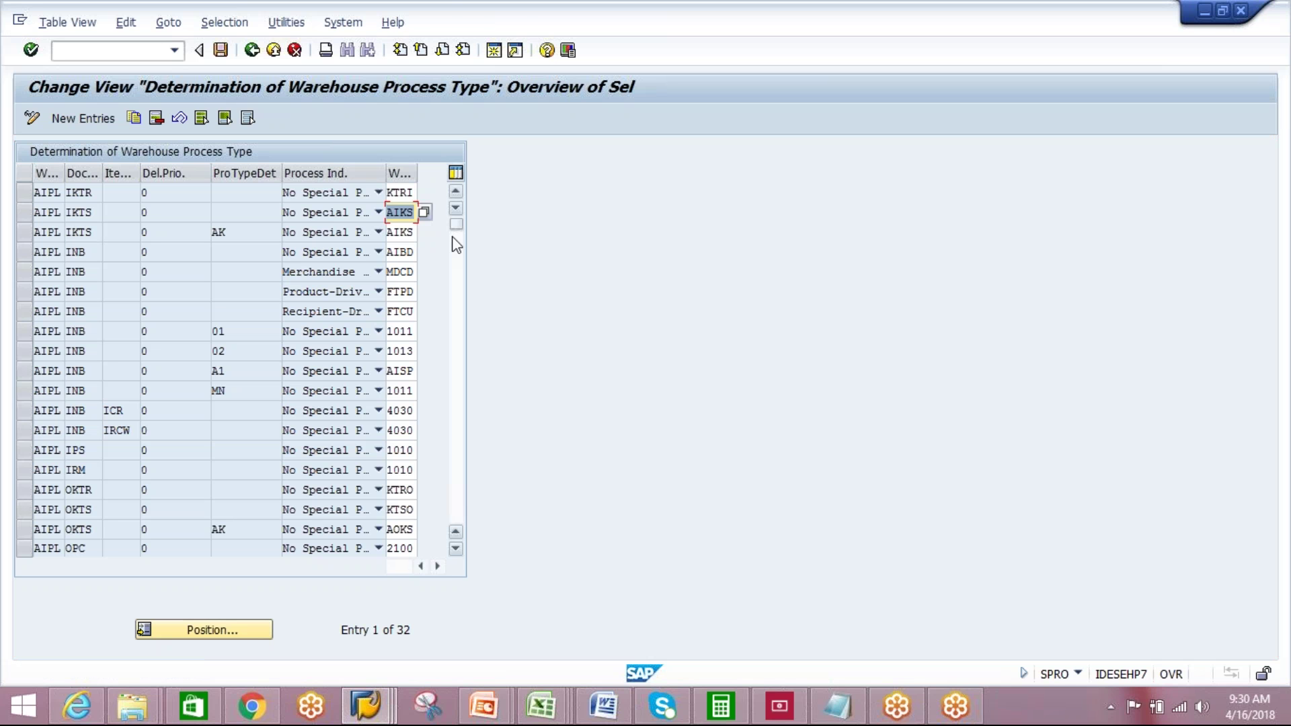
key("ctrl+s")
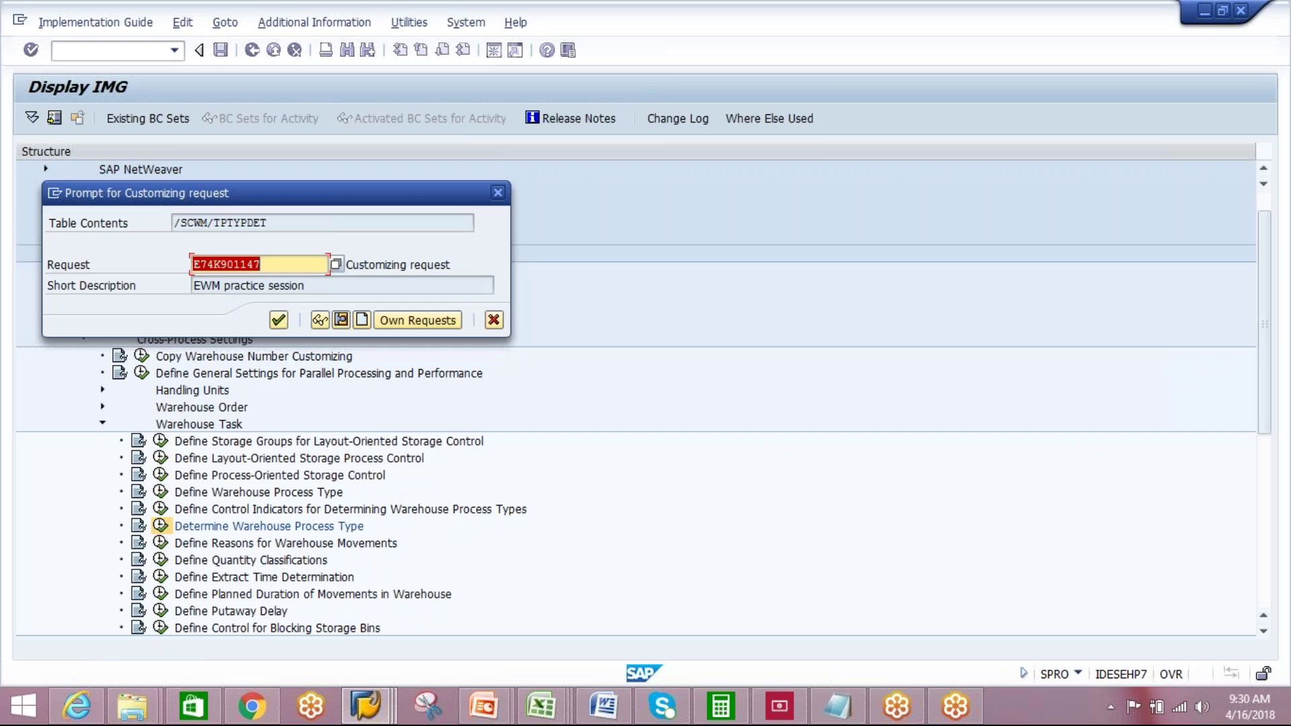
key("Return")
left_click(255, 54)
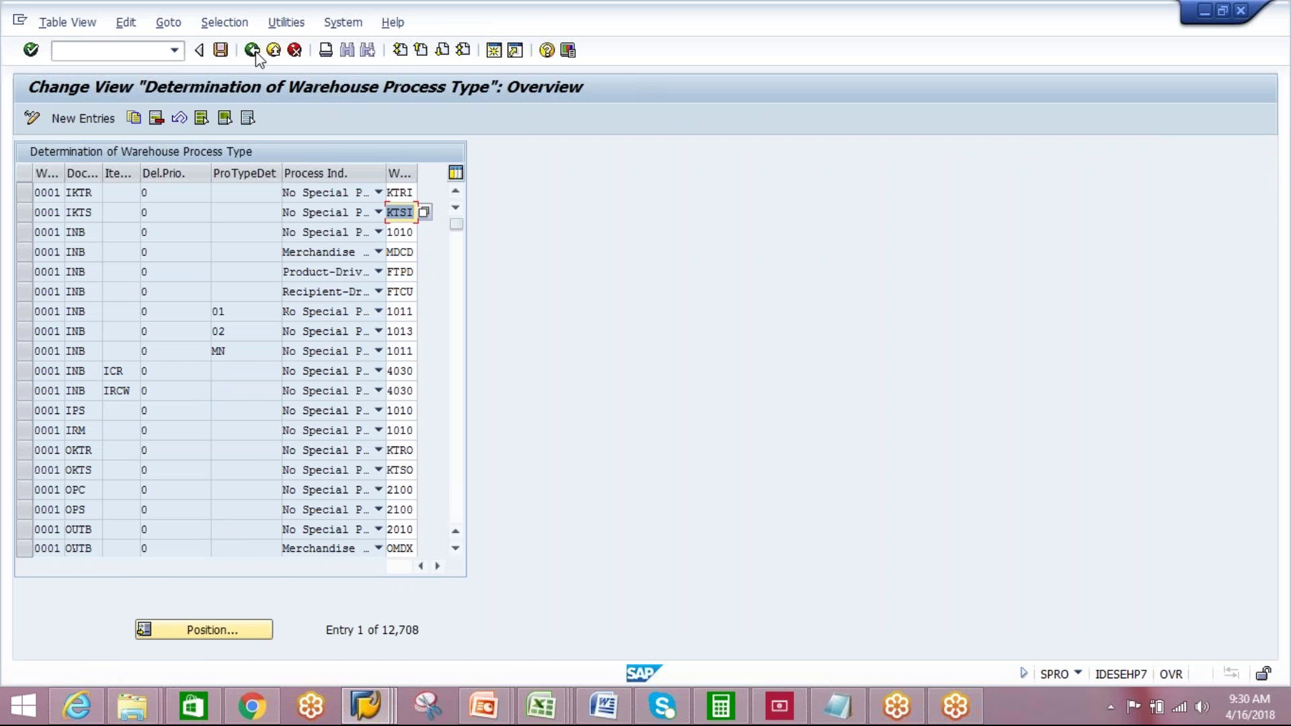
left_click(254, 52)
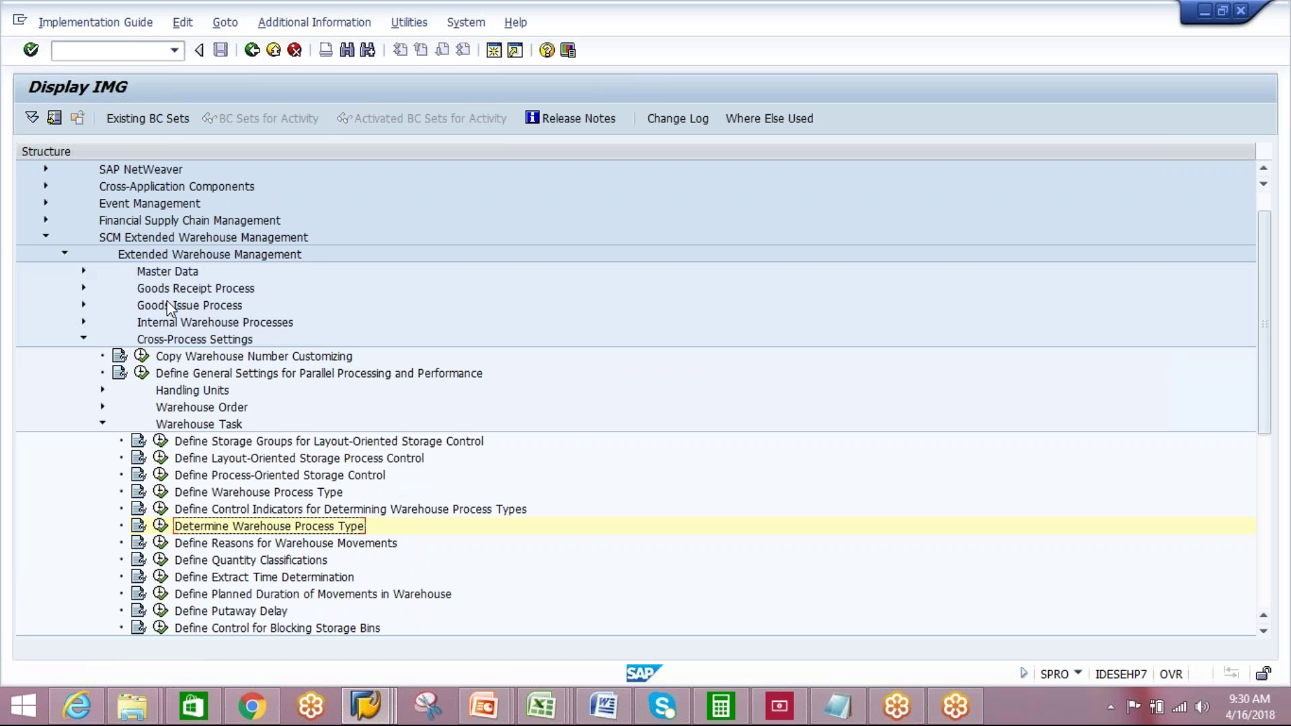
- Collapse the Extended Warehouse Management customizing structure and exit to SAP Easy Access
left_click(103, 423)
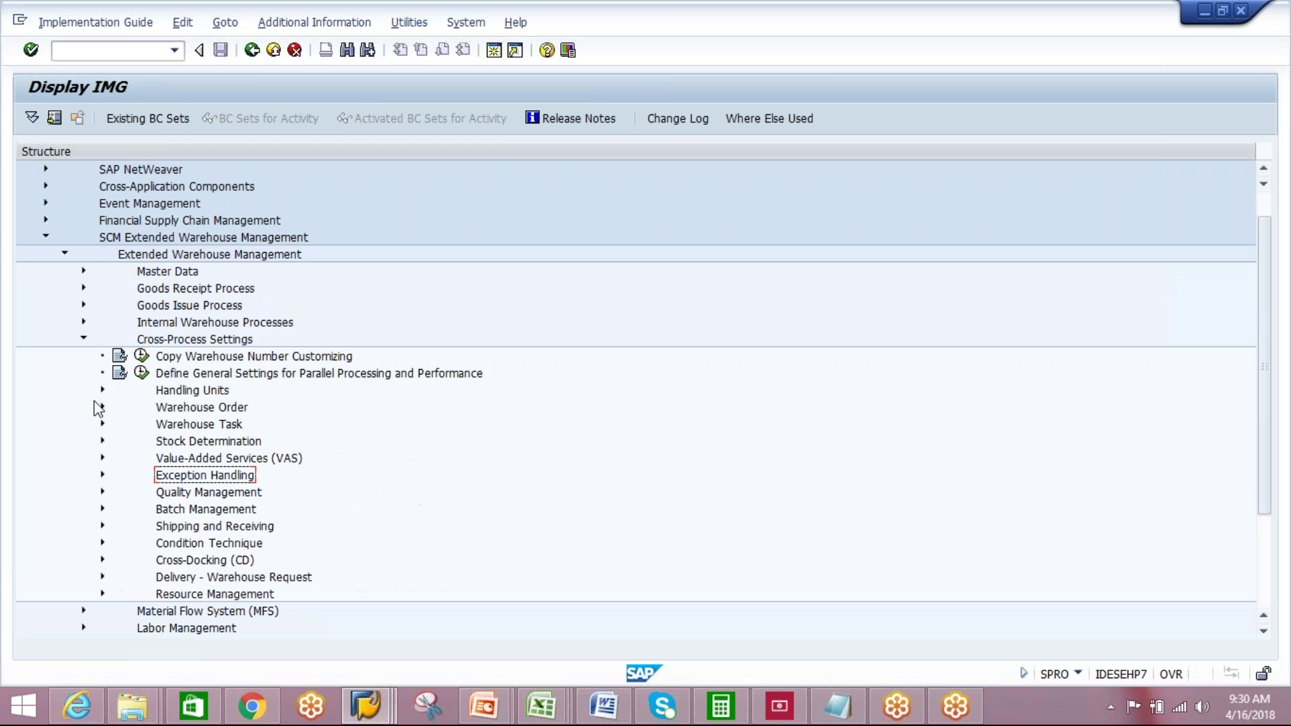
left_click(84, 339)
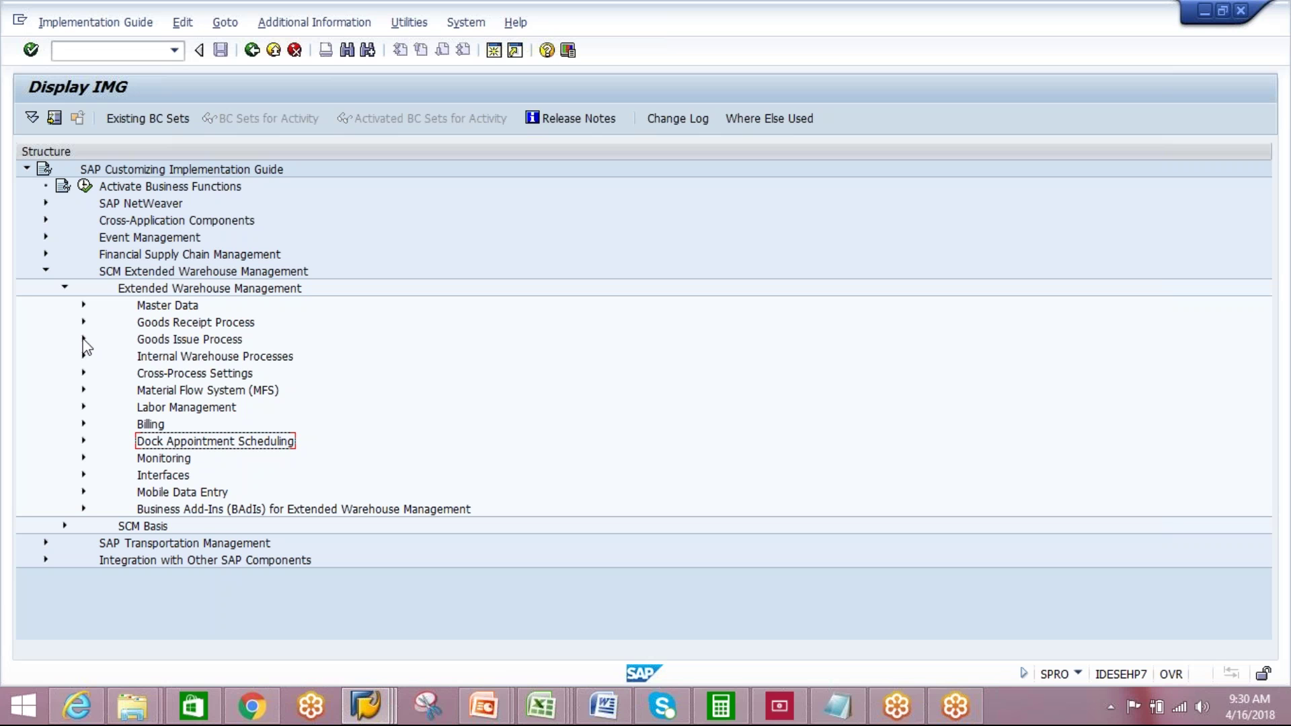
left_click(65, 287)
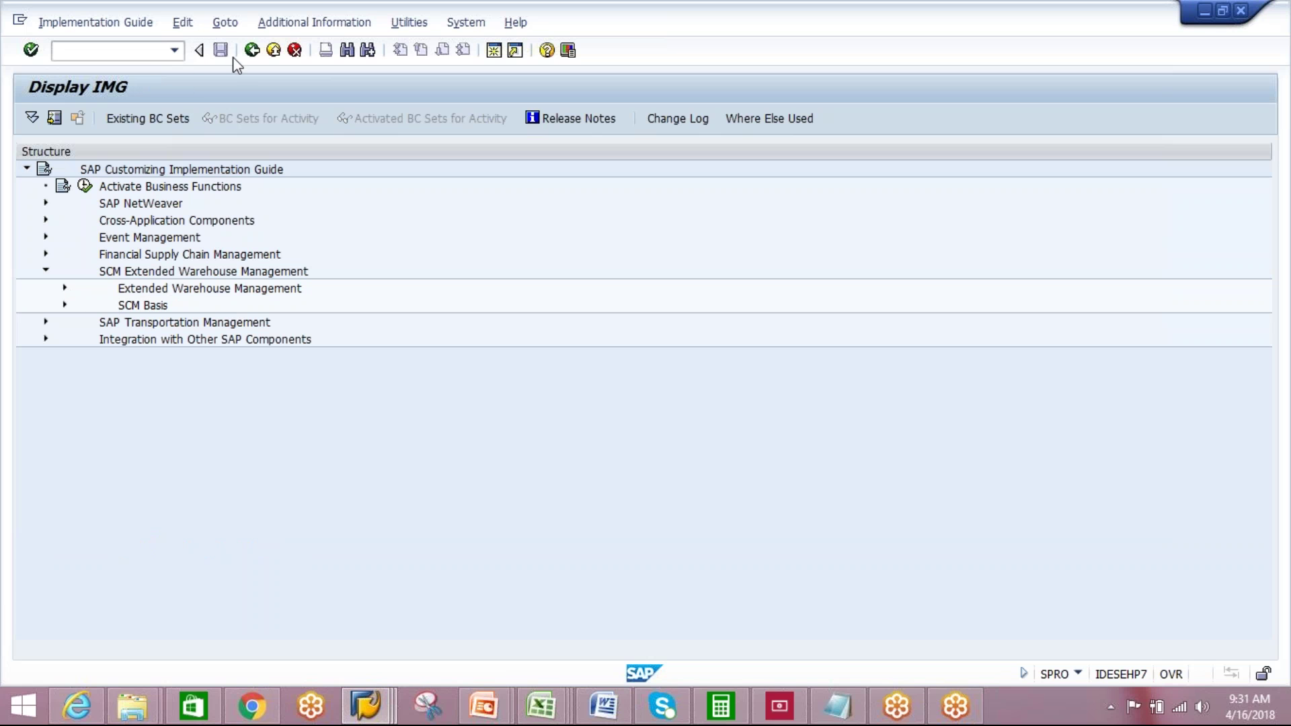
left_click(251, 51)
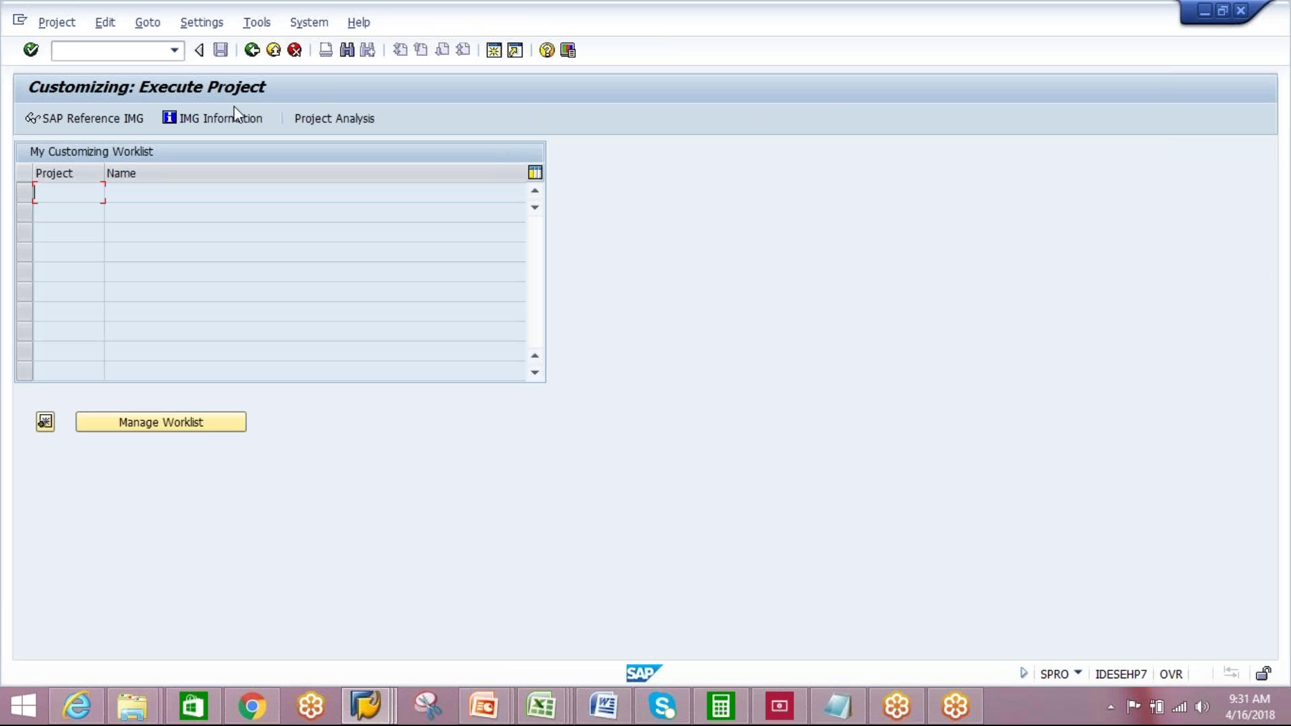
left_click(251, 51)
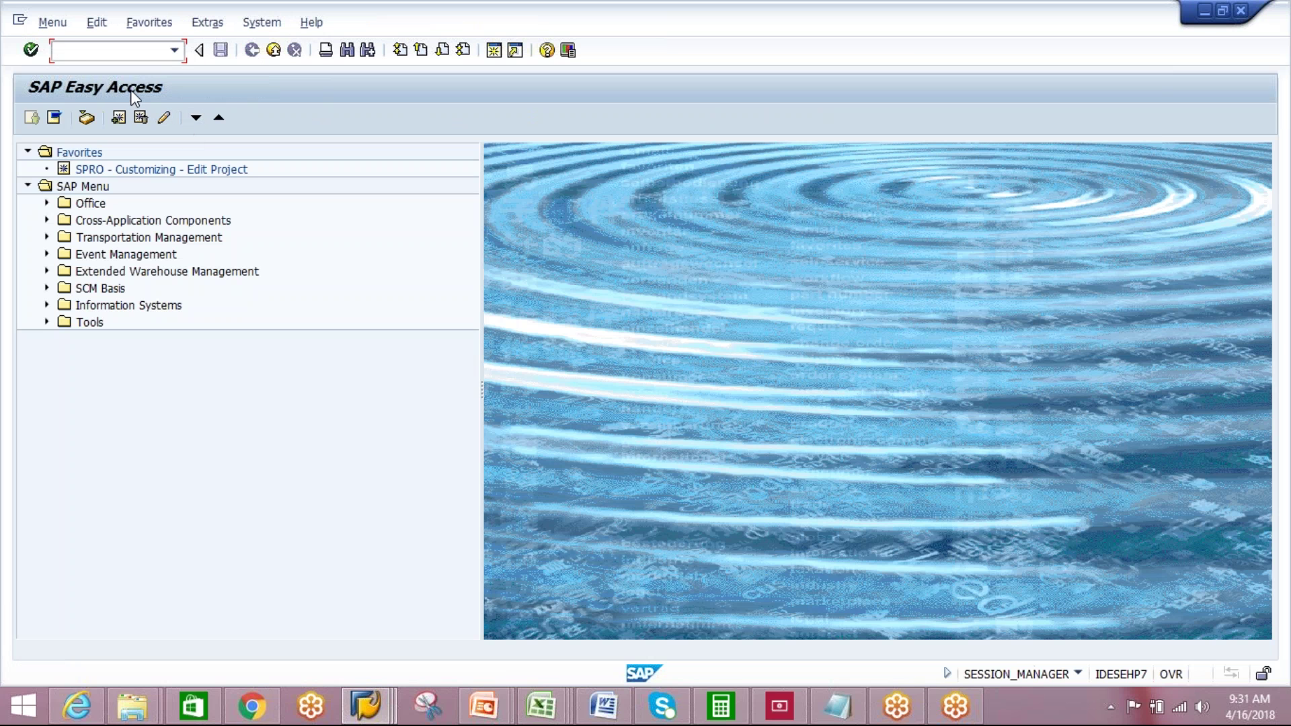
type("/n/scw")
key("BackSpace")
key("BackSpace")
key("BackSpace")
key("BackSpace")
key("BackSpace")
key("BackSpace")
- Switch to the Create Inbound Delivery session, log it off and decline the detailed error description
left_click(367, 704)
left_click(277, 635)
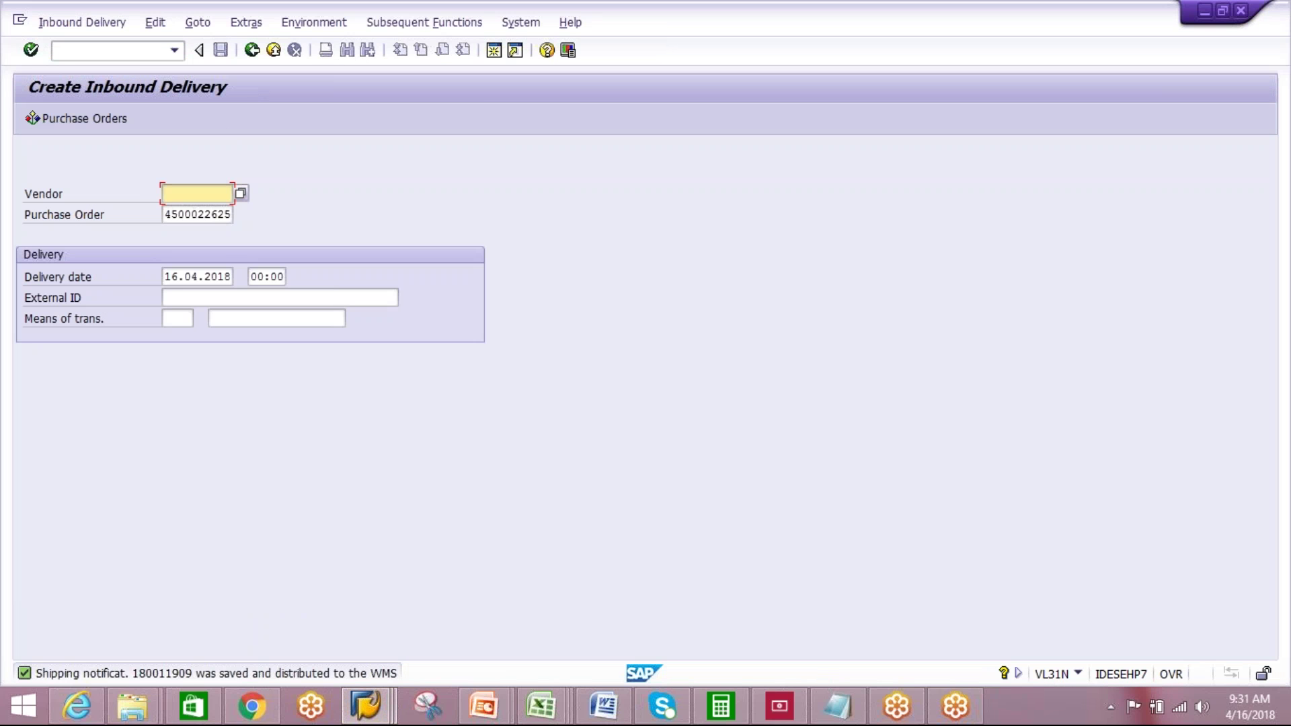
left_click(514, 24)
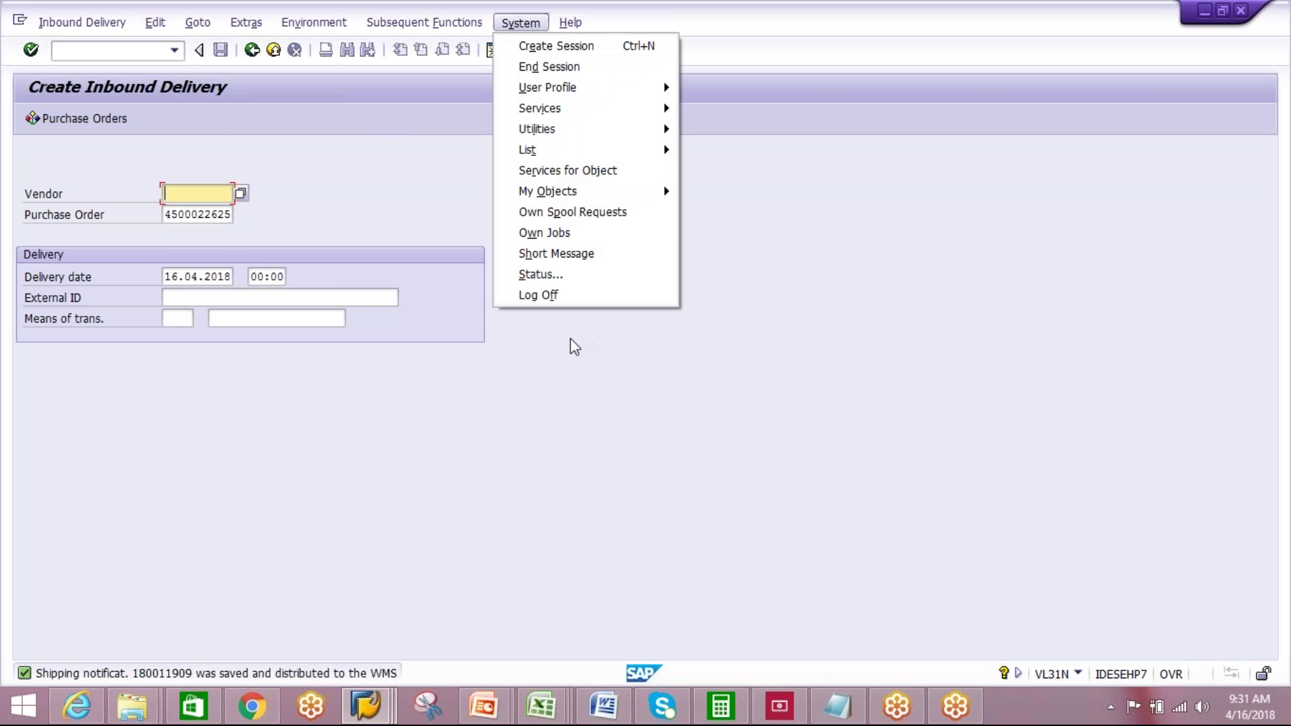
left_click(551, 297)
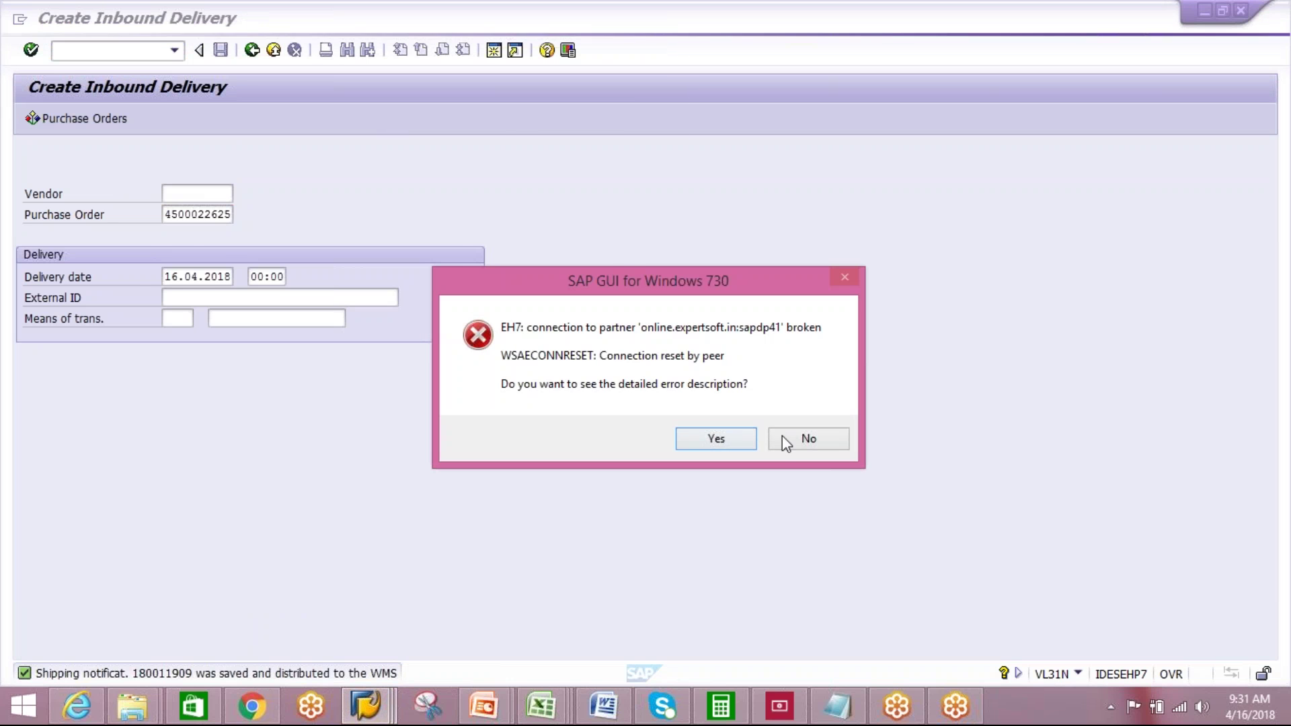
left_click(785, 444)
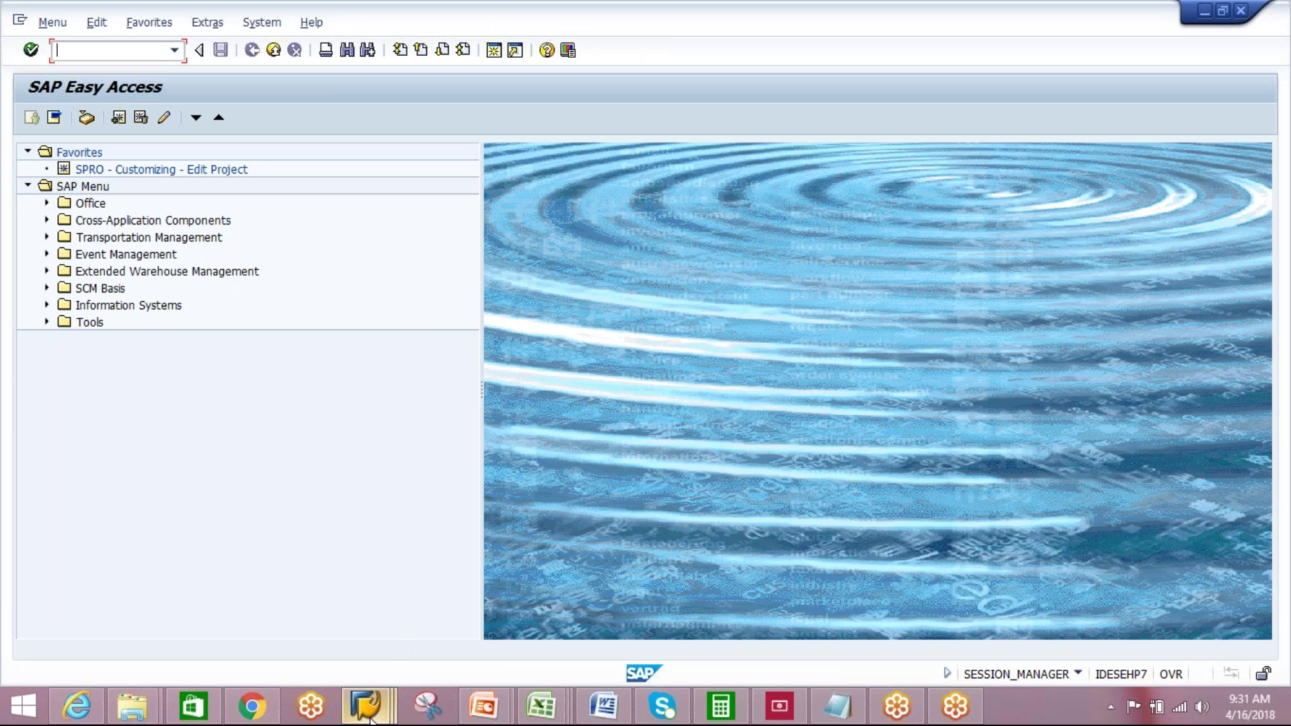
- Open the EH7 system connection from SAP Logon
mouse_move(367, 706)
mouse_move(219, 603)
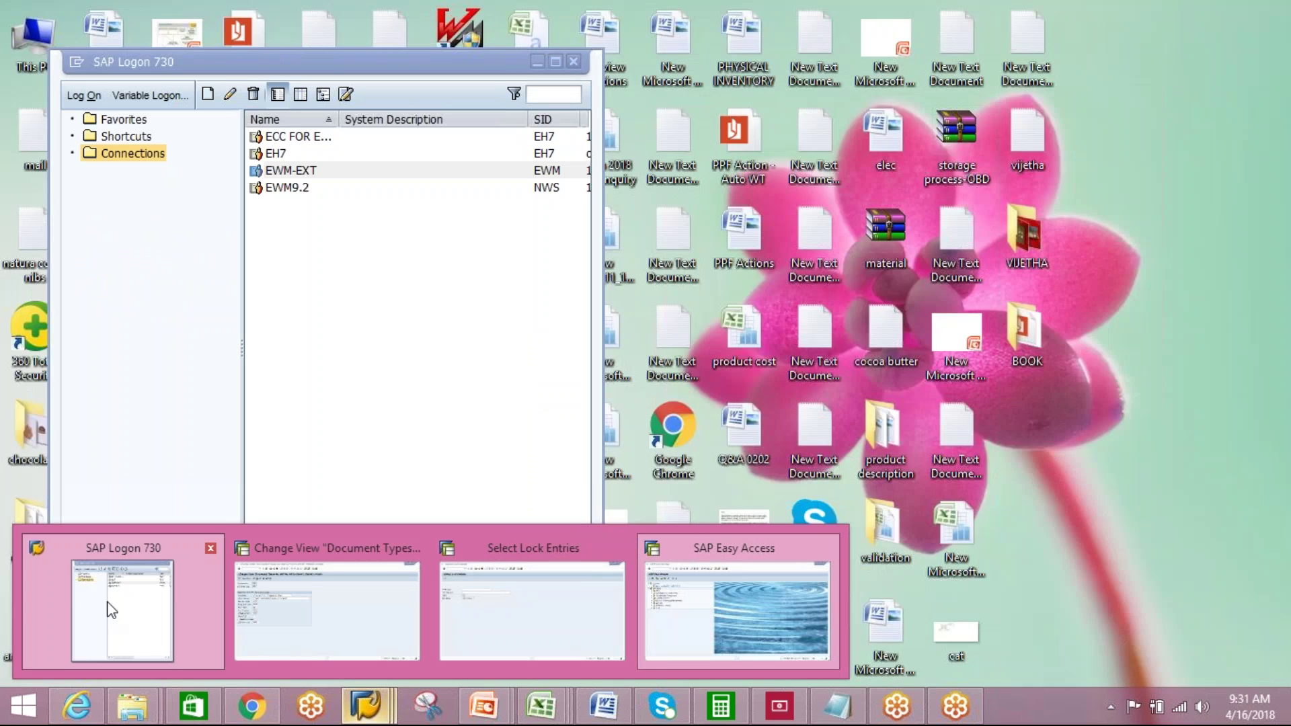
left_click(112, 610)
left_click(274, 154)
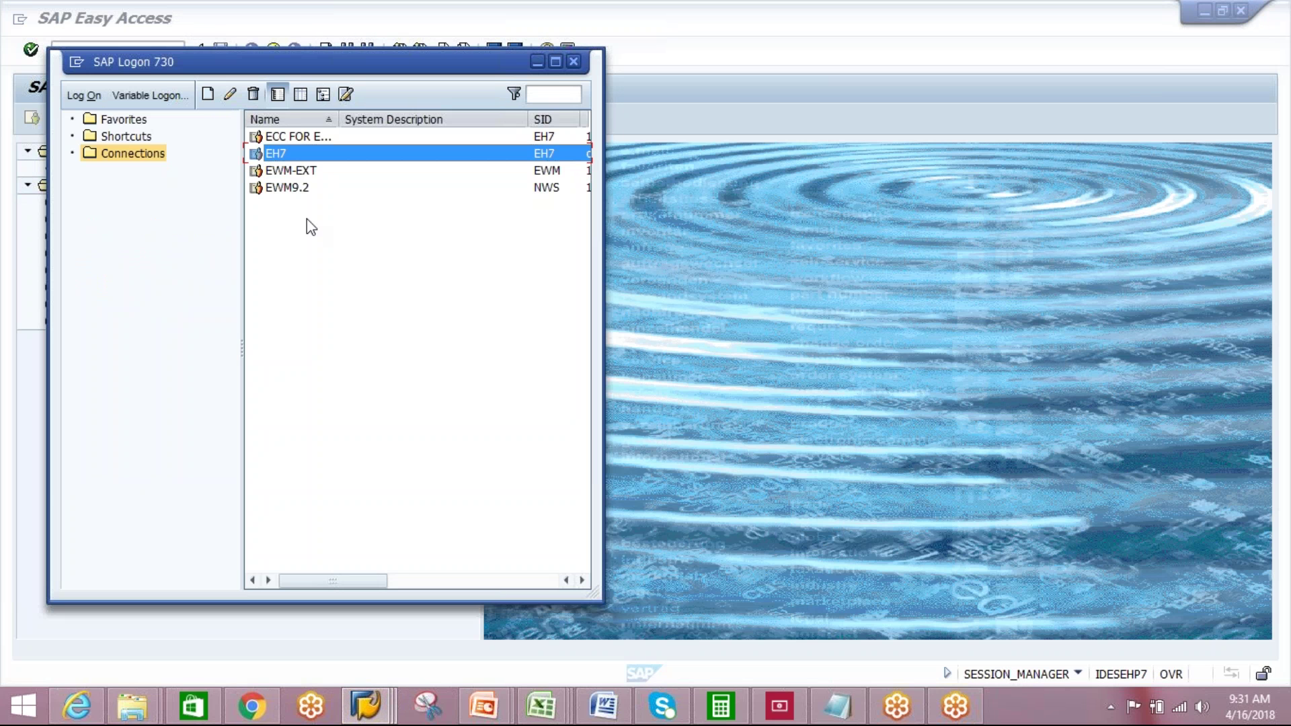
key("Return")
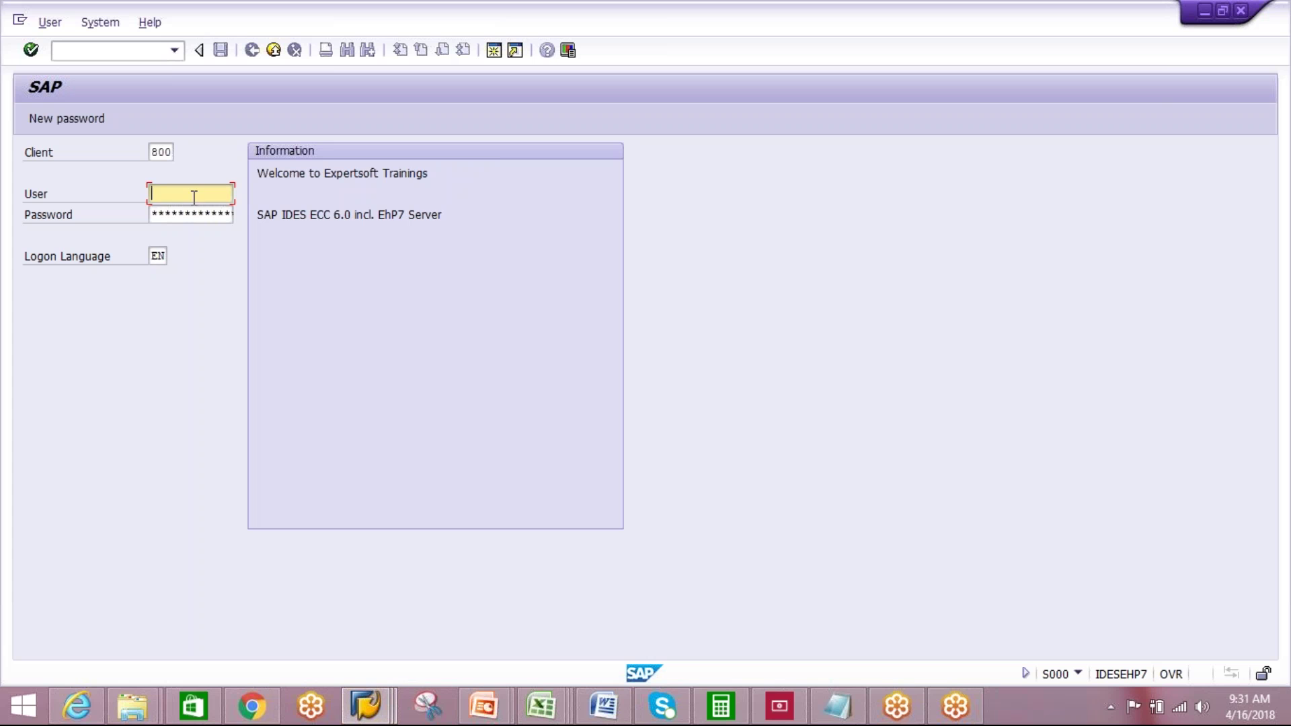
- Log on to client 800 with the user name and the account password
type("ck")
left_click(186, 215)
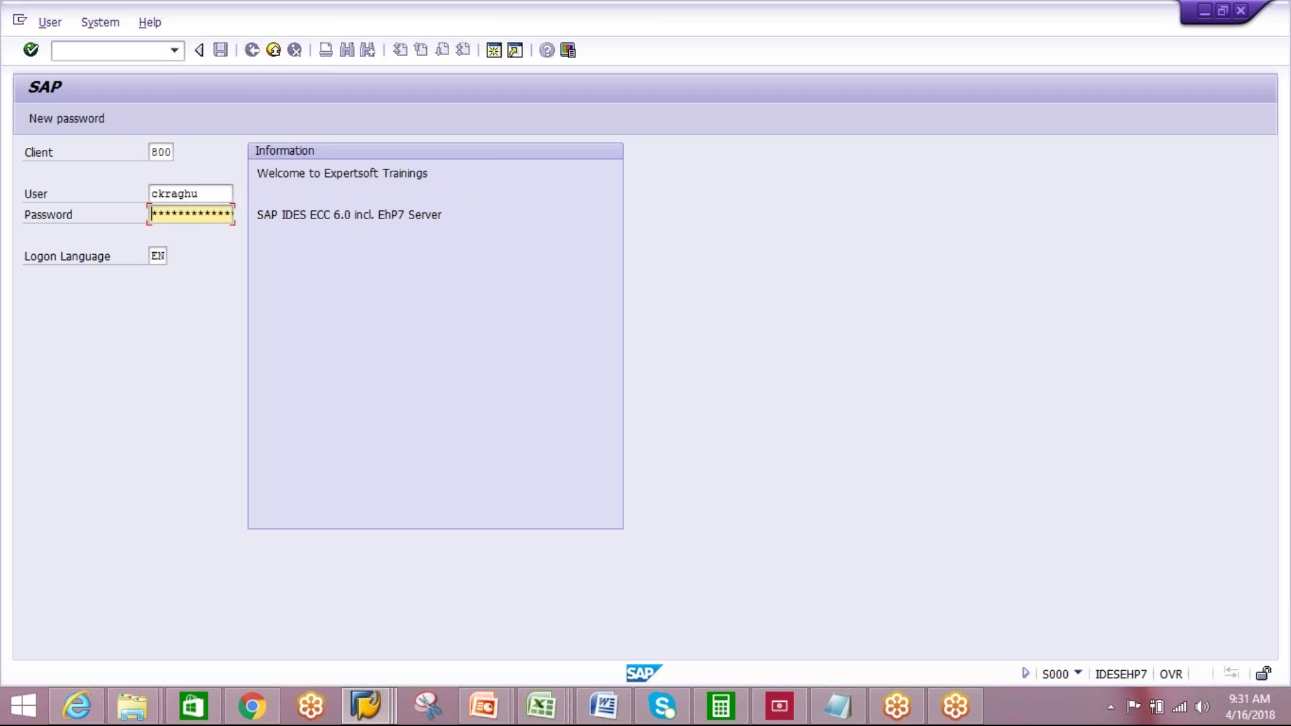
key("Right")
key("Right")
key("Right")
key("Right")
key("Right")
key("Right")
key("Right")
key("Right")
key("Right")
key("Right")
key("Return")
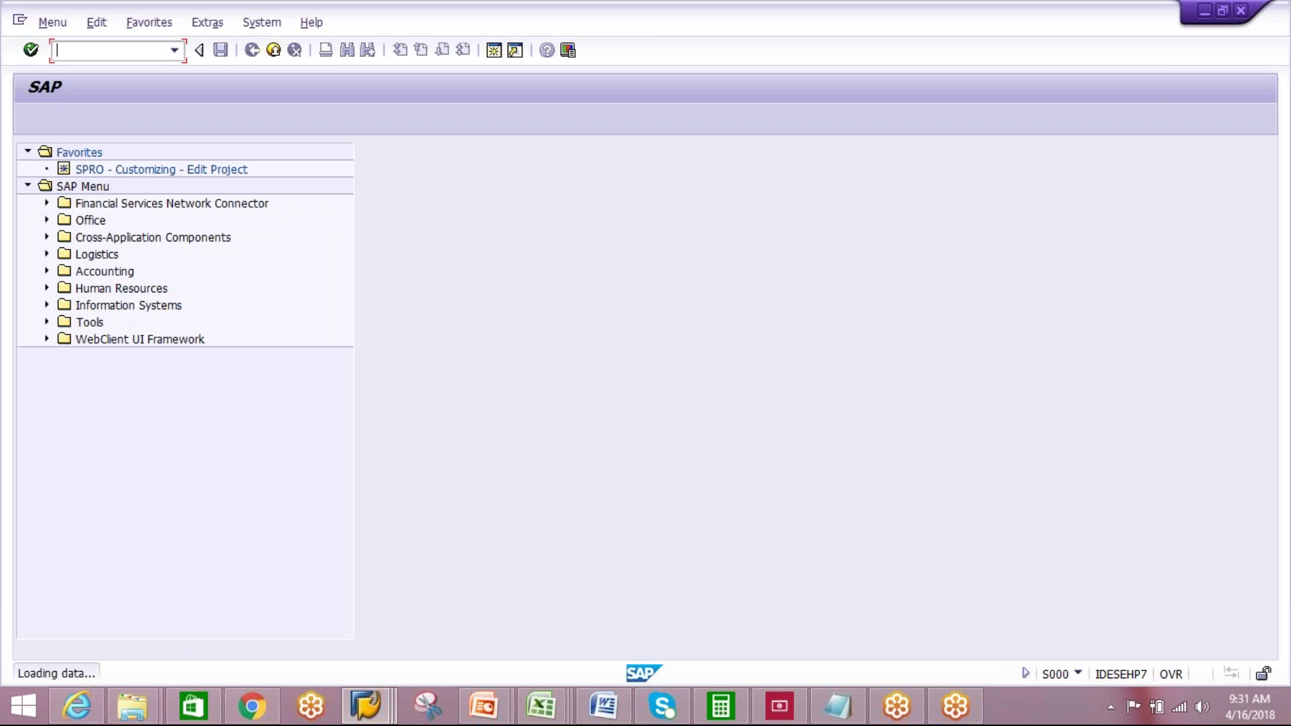
- Open the material BOM display with transaction CS03
type("cs03")
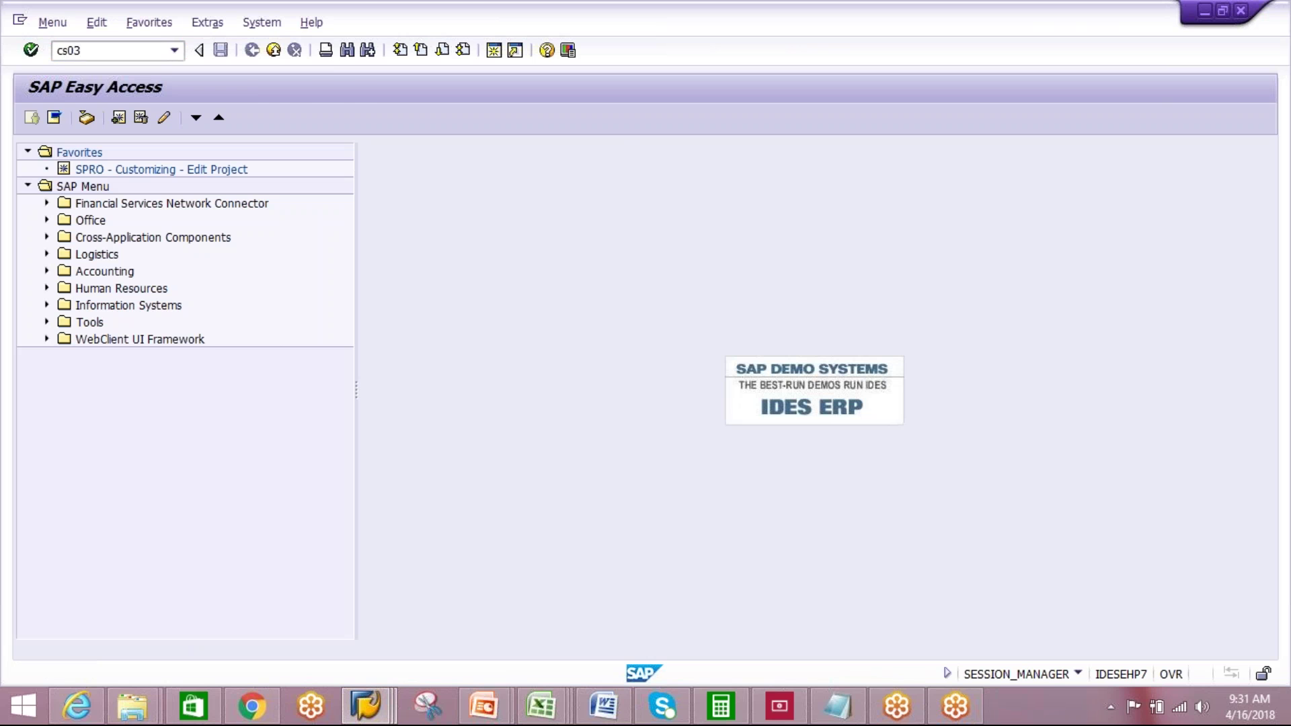
key("Return")
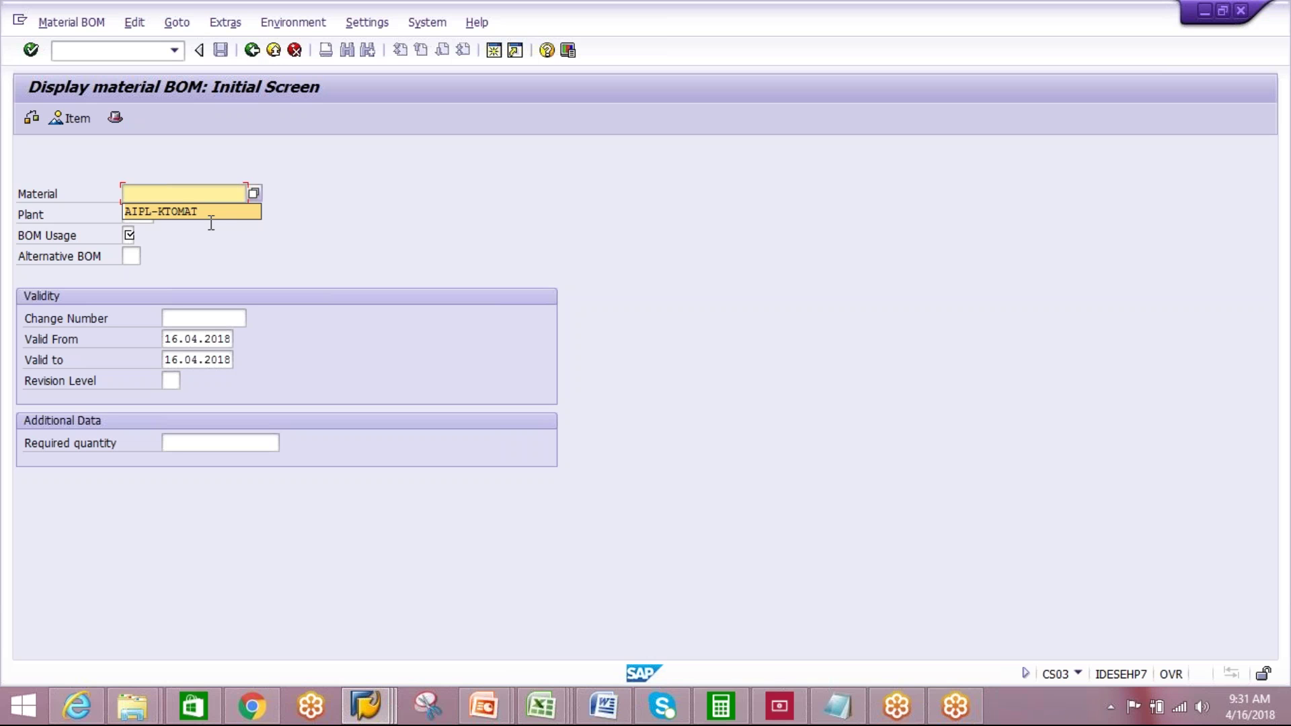
- Switch to the SAP Easy Access session and open packaging specification maintenance from the Extended Warehouse Management master data
left_click(365, 706)
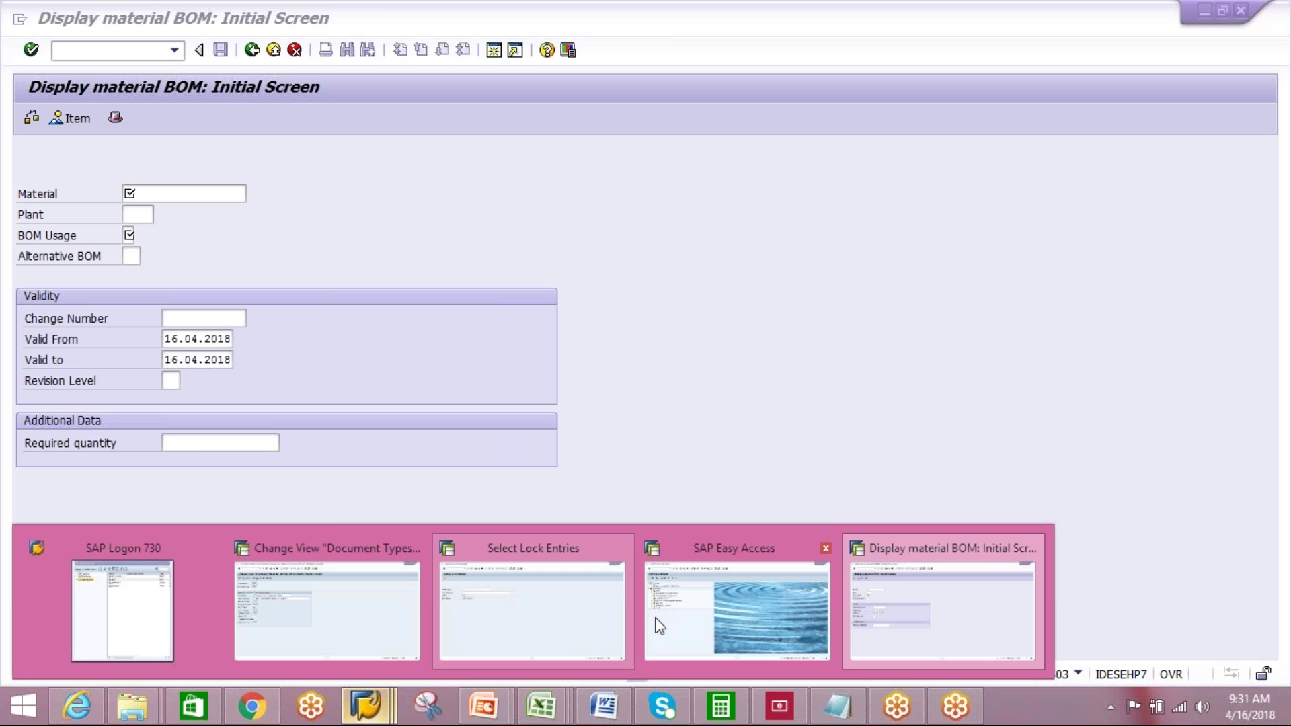
left_click(753, 630)
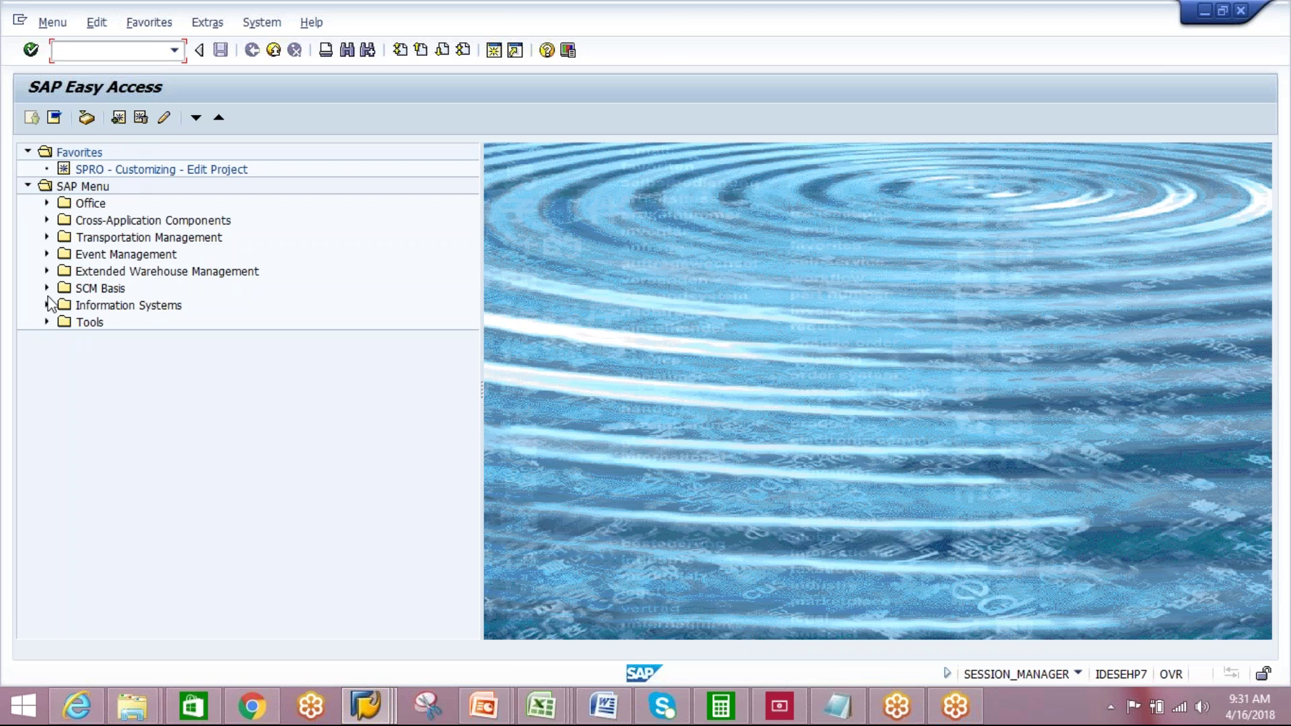
left_click(46, 272)
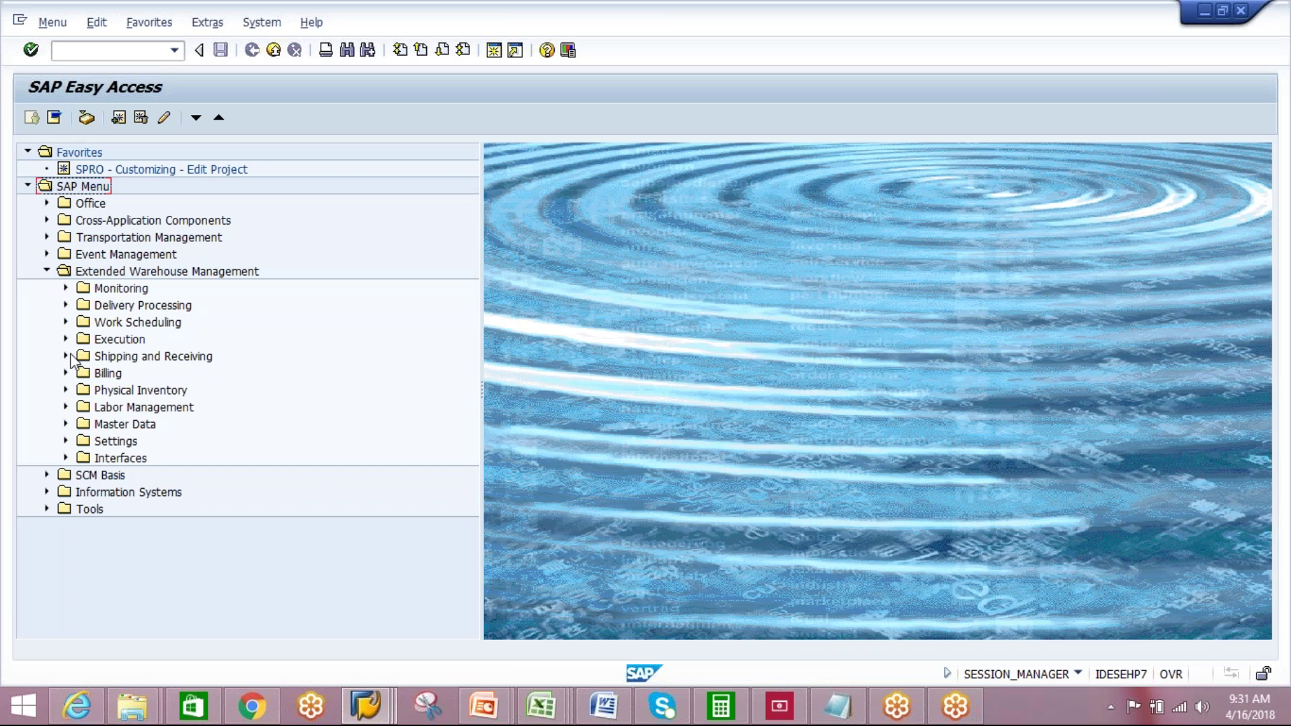
left_click(66, 425)
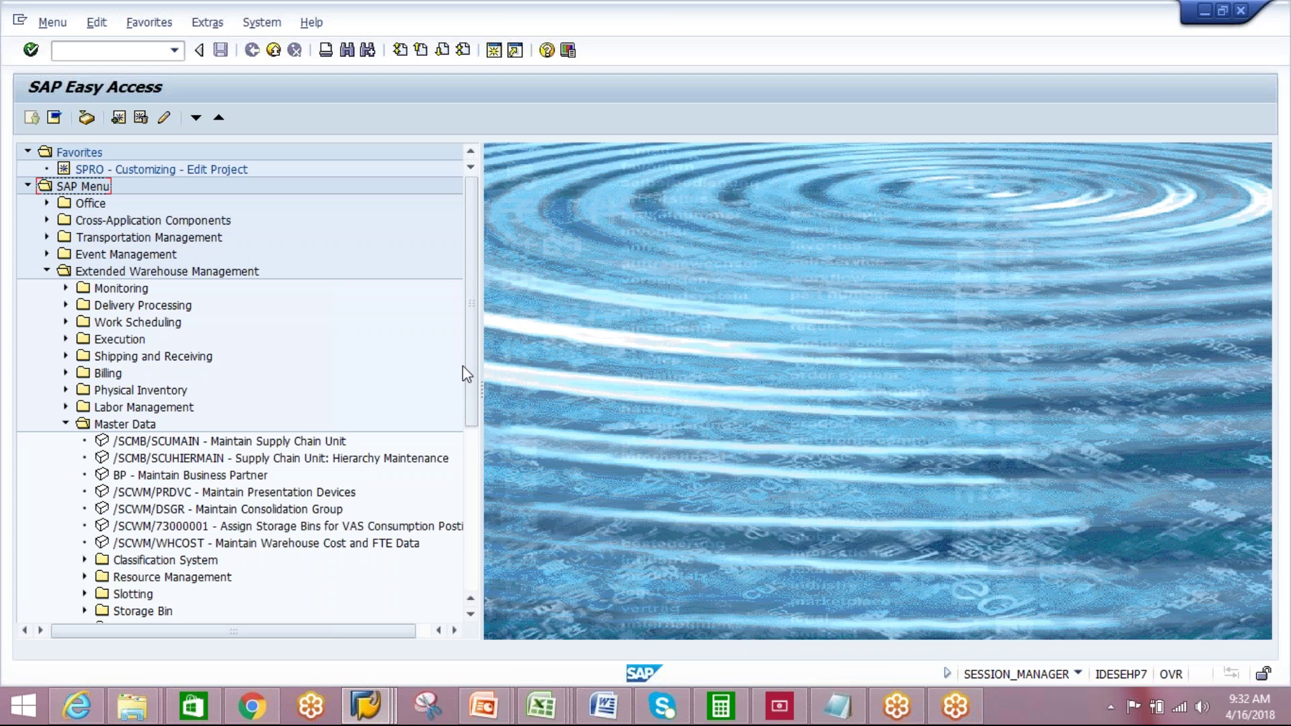
left_click_drag(473, 370, 477, 476)
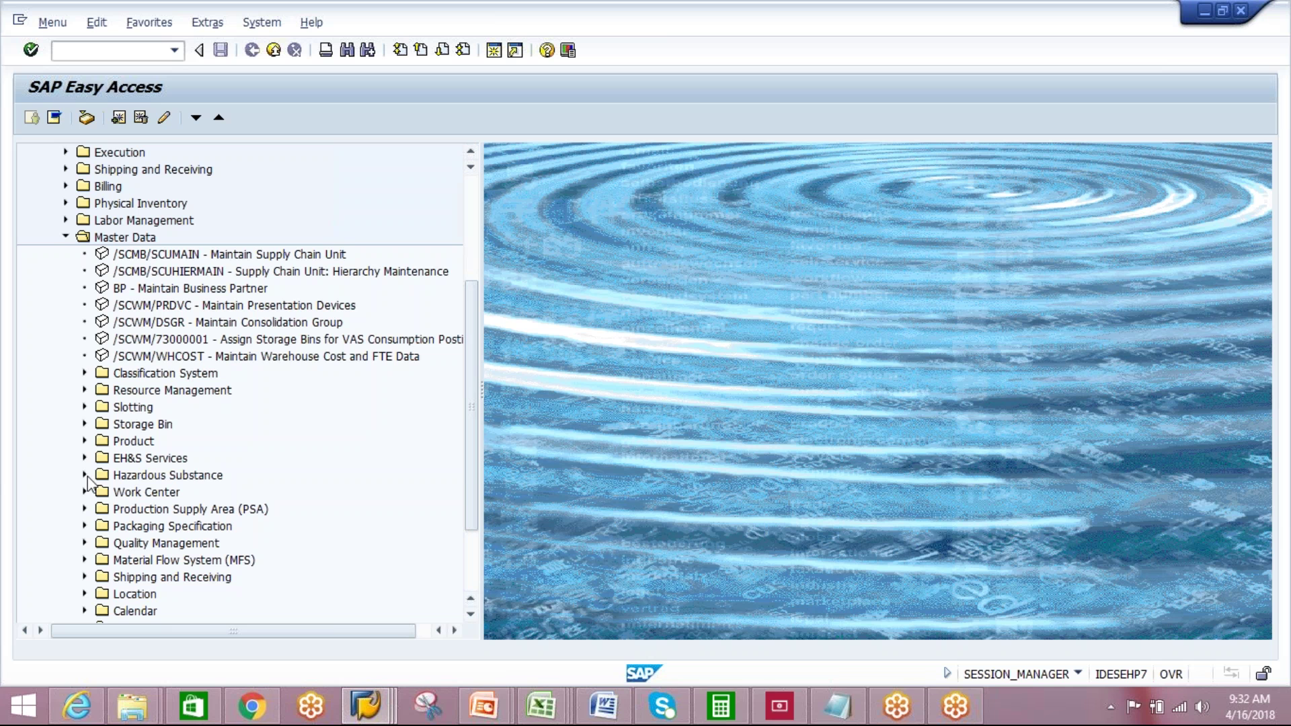
left_click(84, 525)
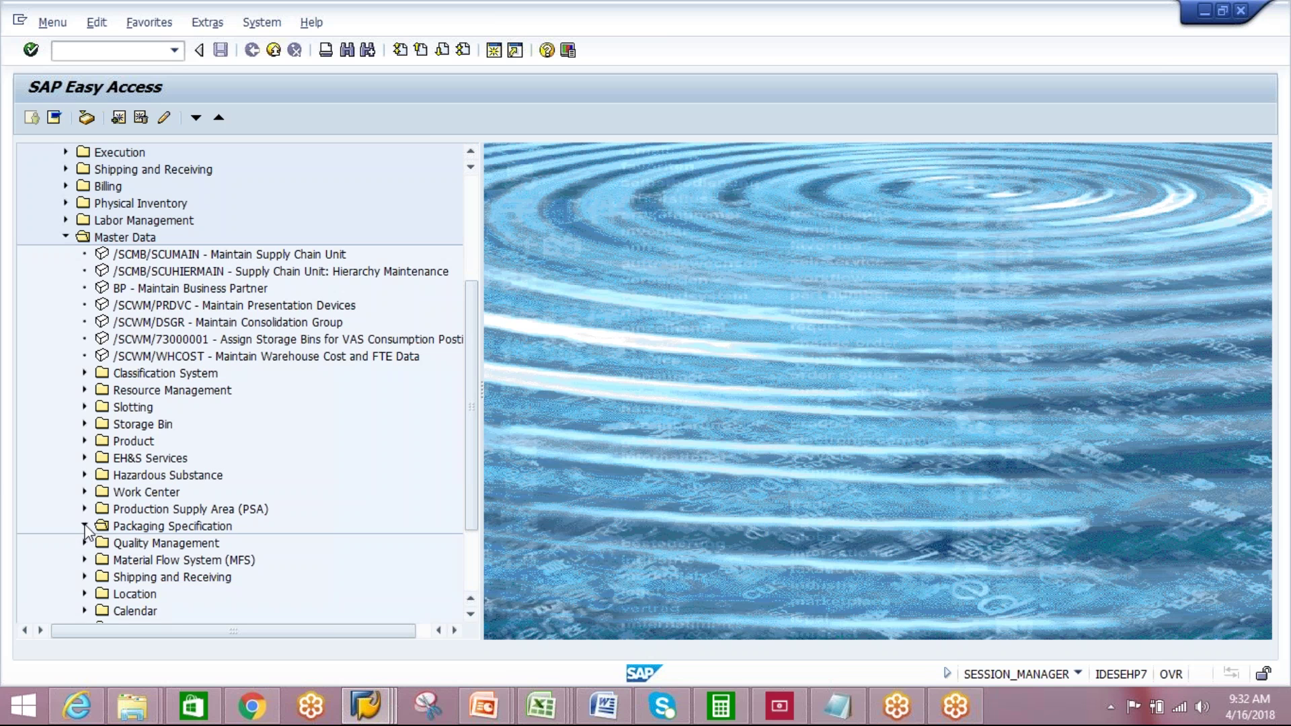
double_click(282, 543)
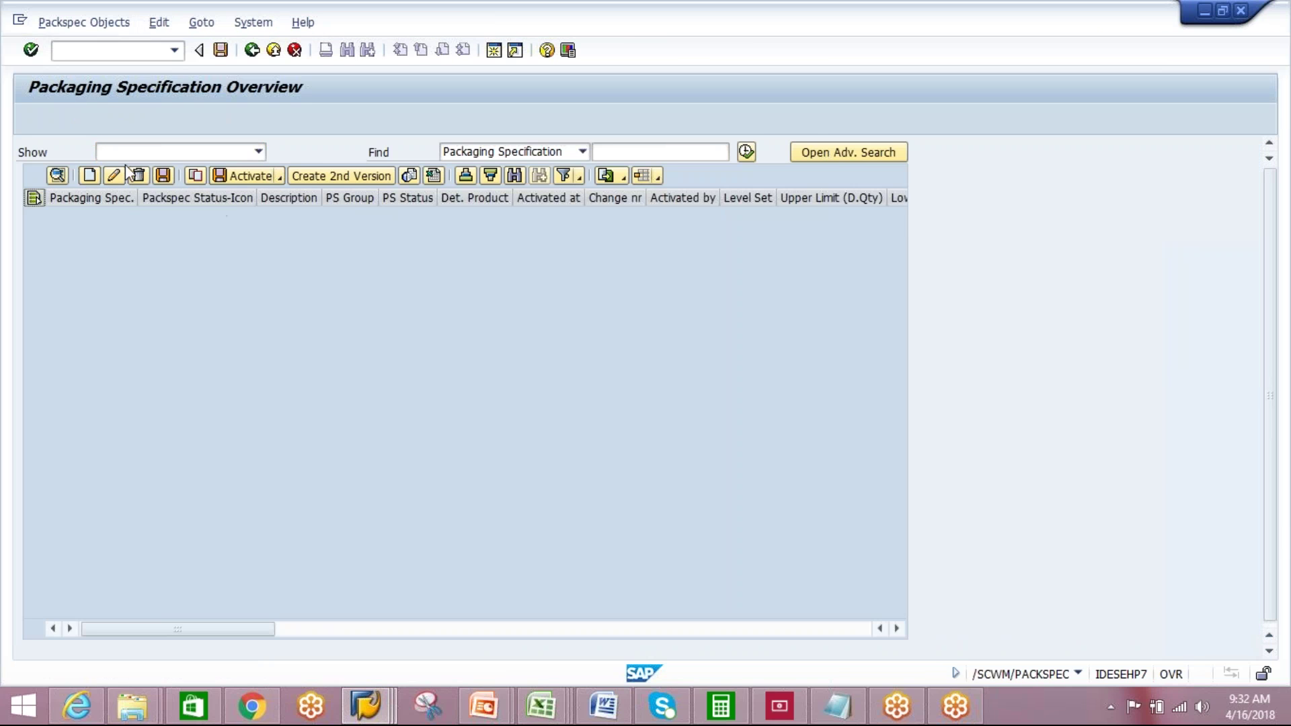
- Create a new packaging specification with packaging specification group AIPL
left_click(89, 175)
left_click(373, 214)
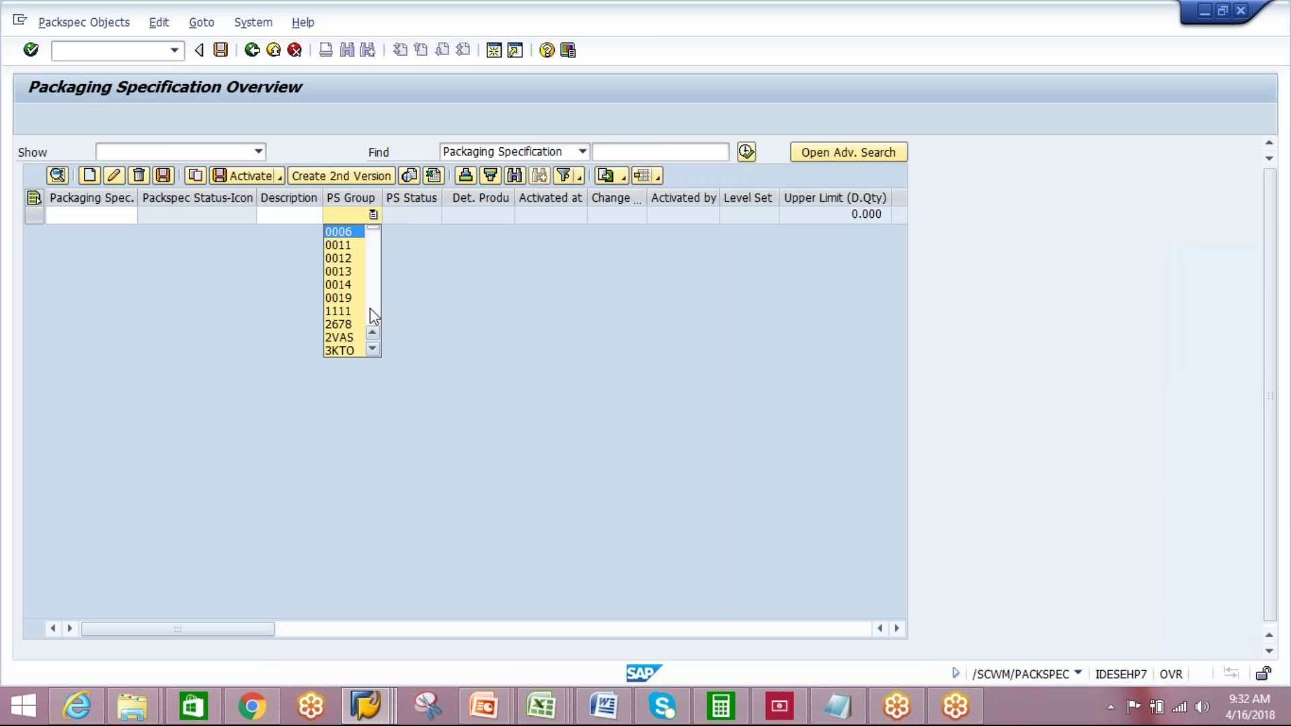
key("Page_Down")
key("Page_Down")
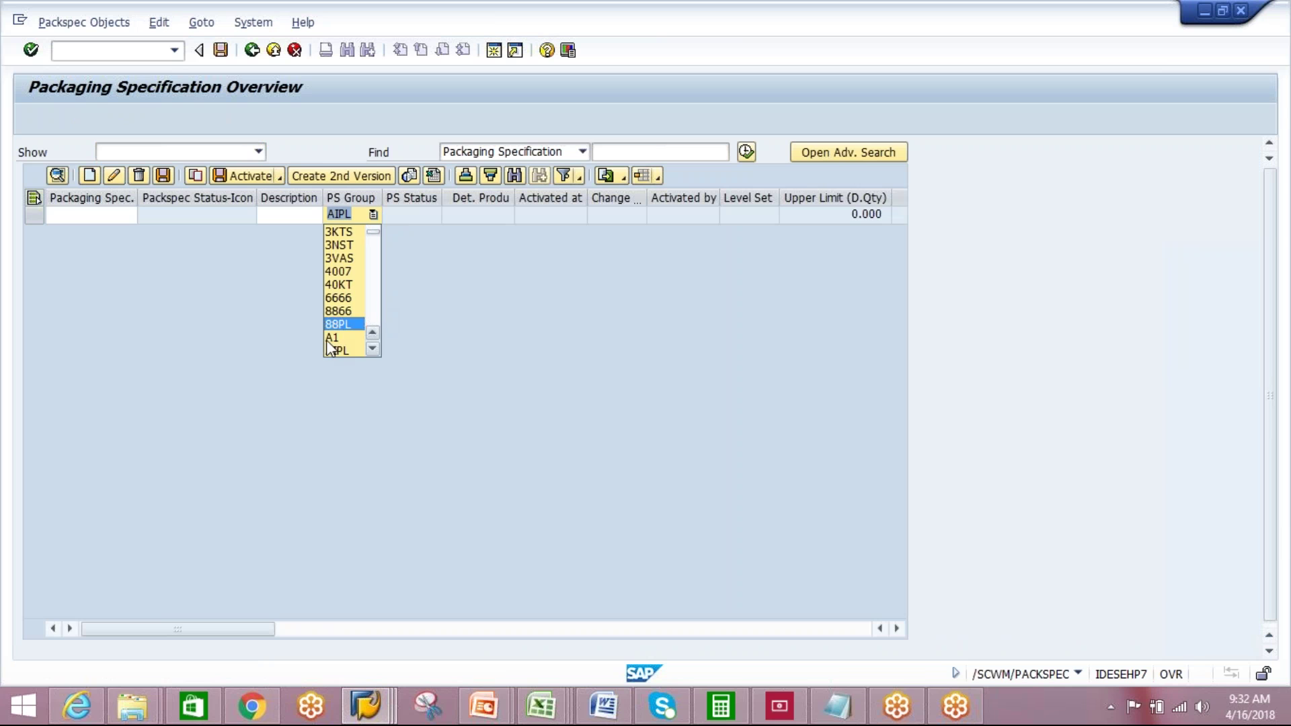
left_click(340, 351)
key("Return")
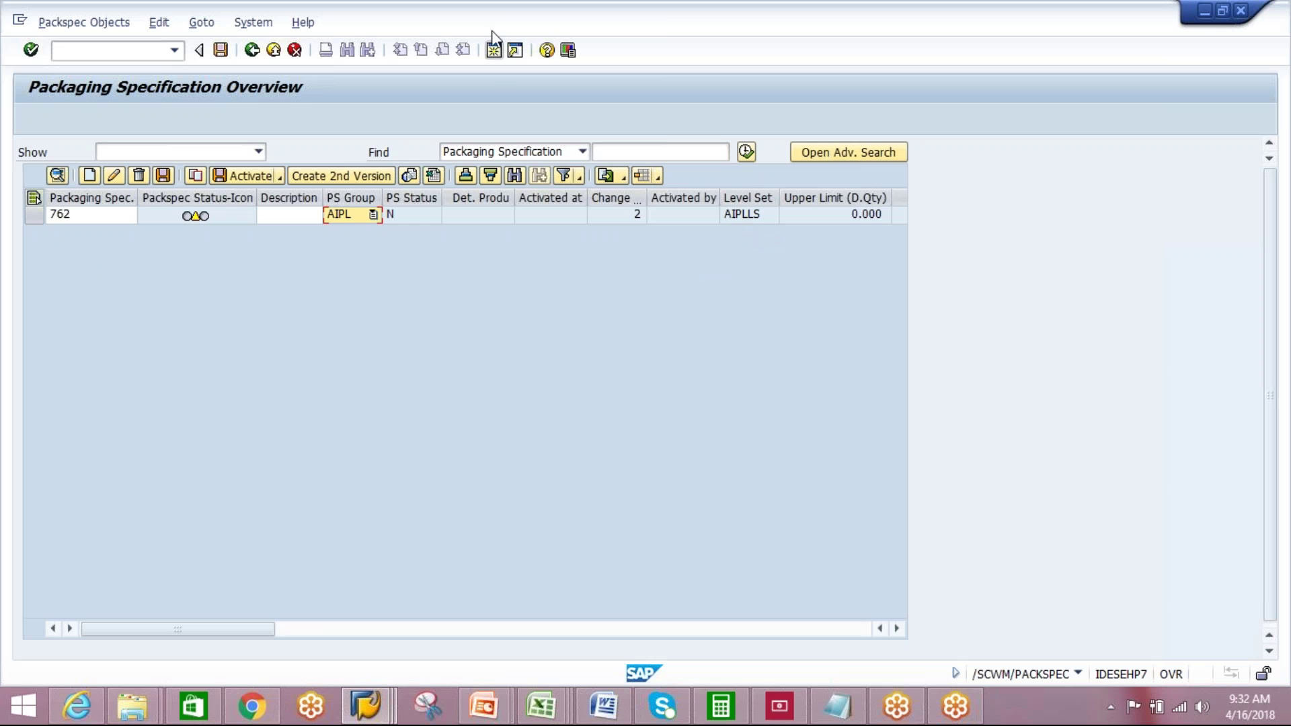
- Start a new session and display the SAP Reference IMG through transaction SPRO
left_click(493, 50)
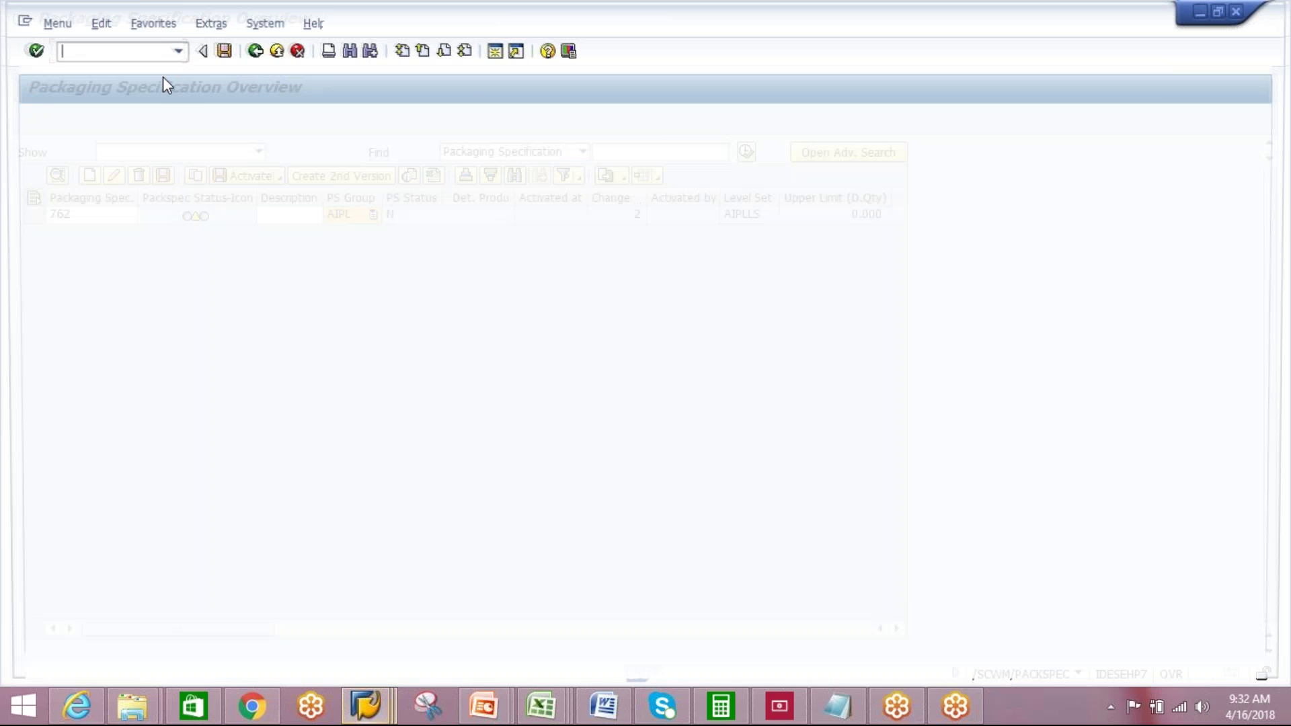
type("spro.")
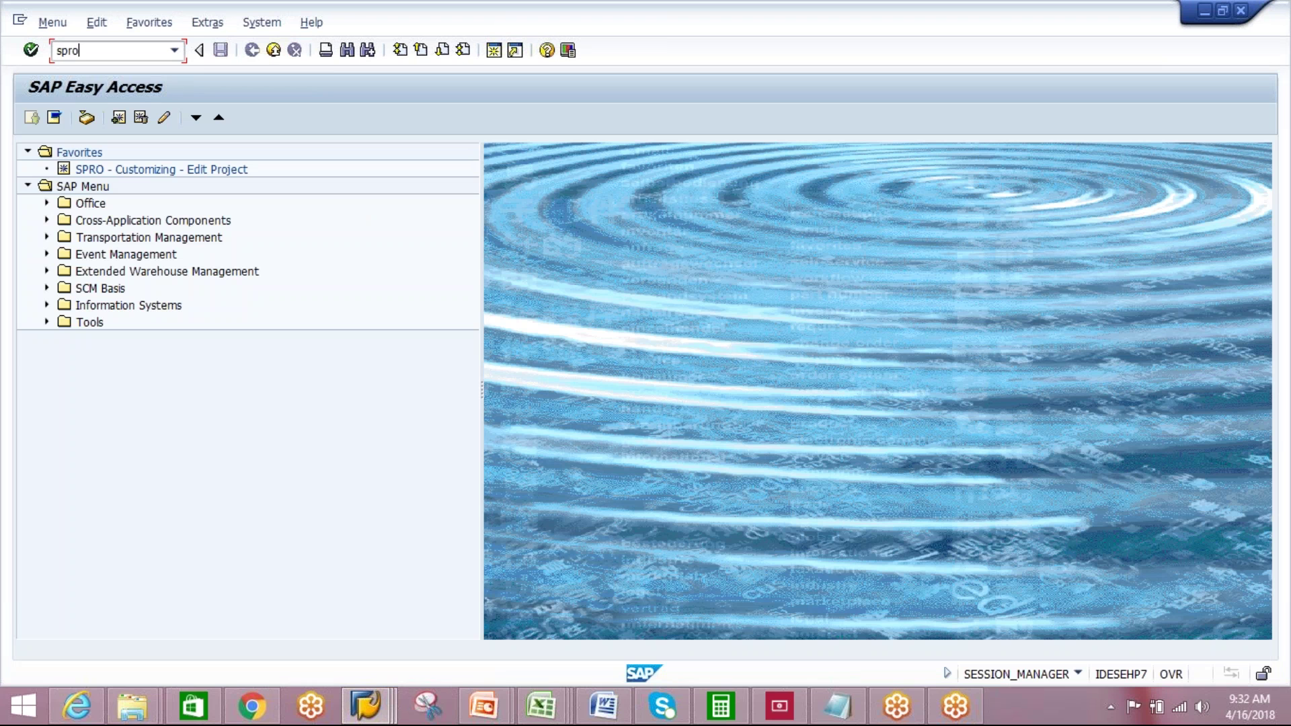
key("BackSpace")
key("Return")
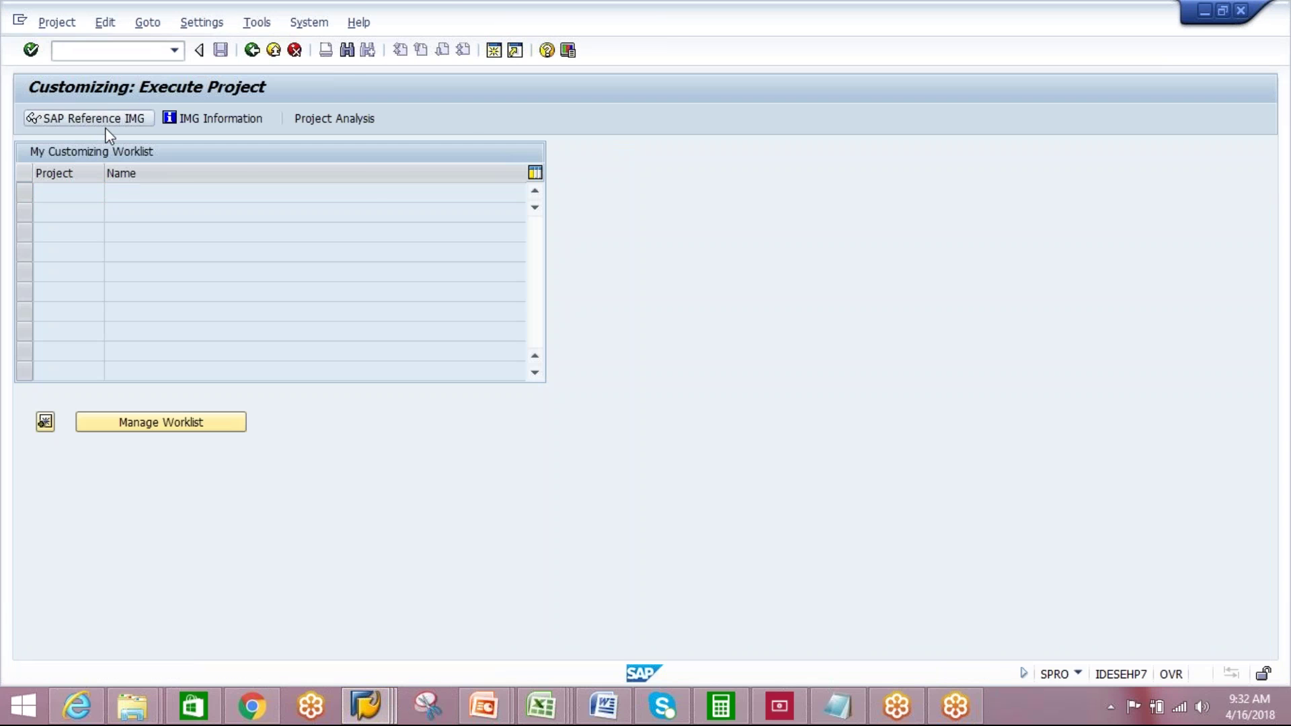
left_click(104, 124)
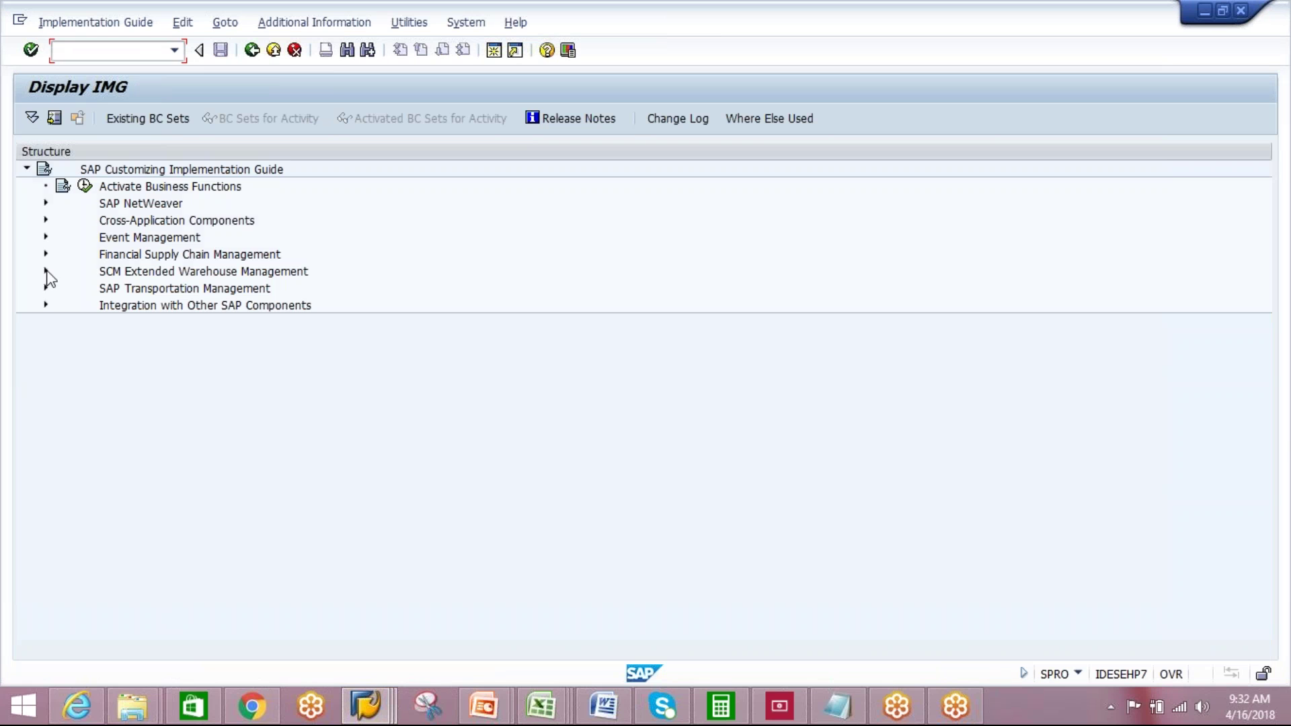
- Open the Define Level Set activity for the packaging specification structure in the Extended Warehouse Management master data customizing
left_click(45, 271)
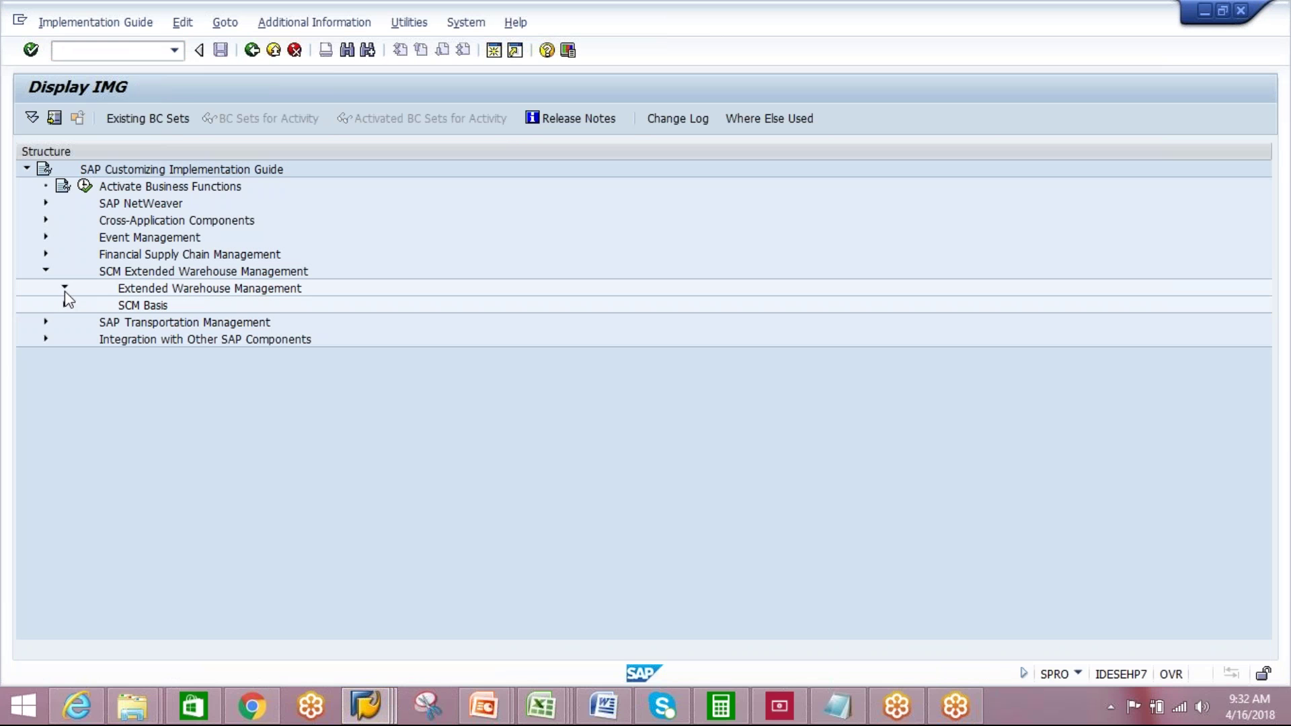
left_click(64, 289)
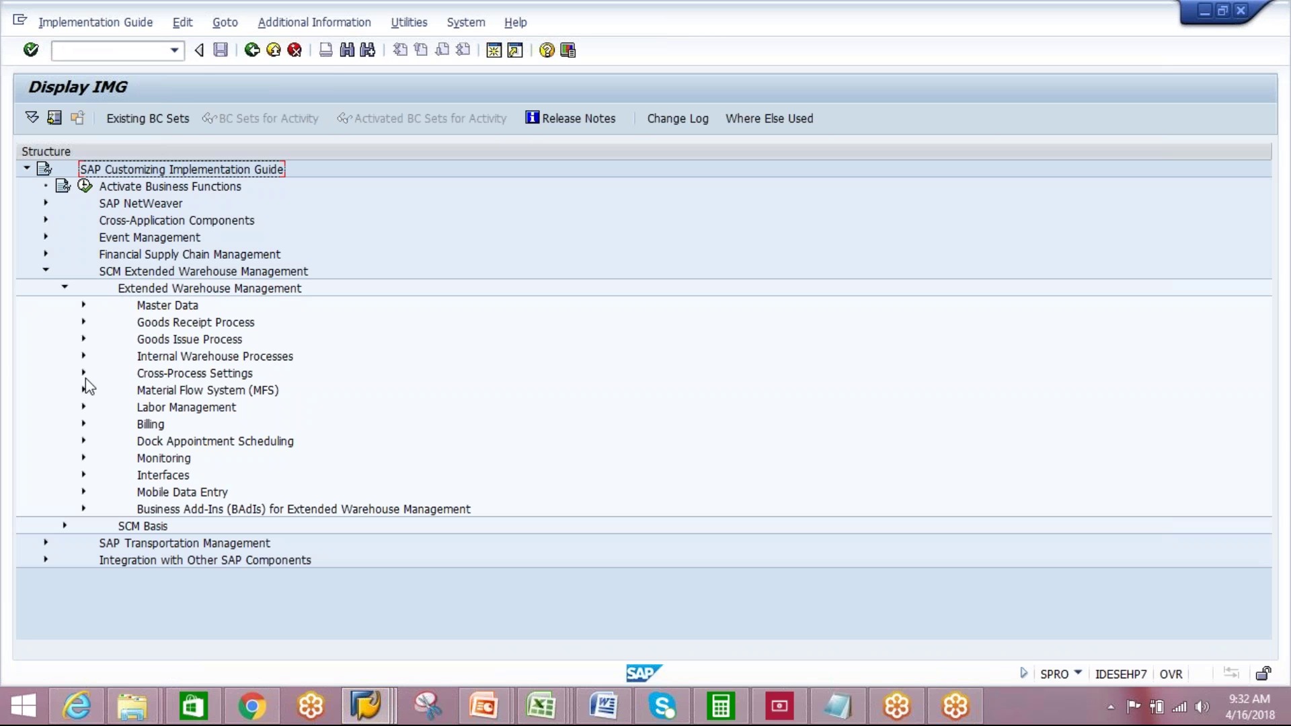
left_click(83, 305)
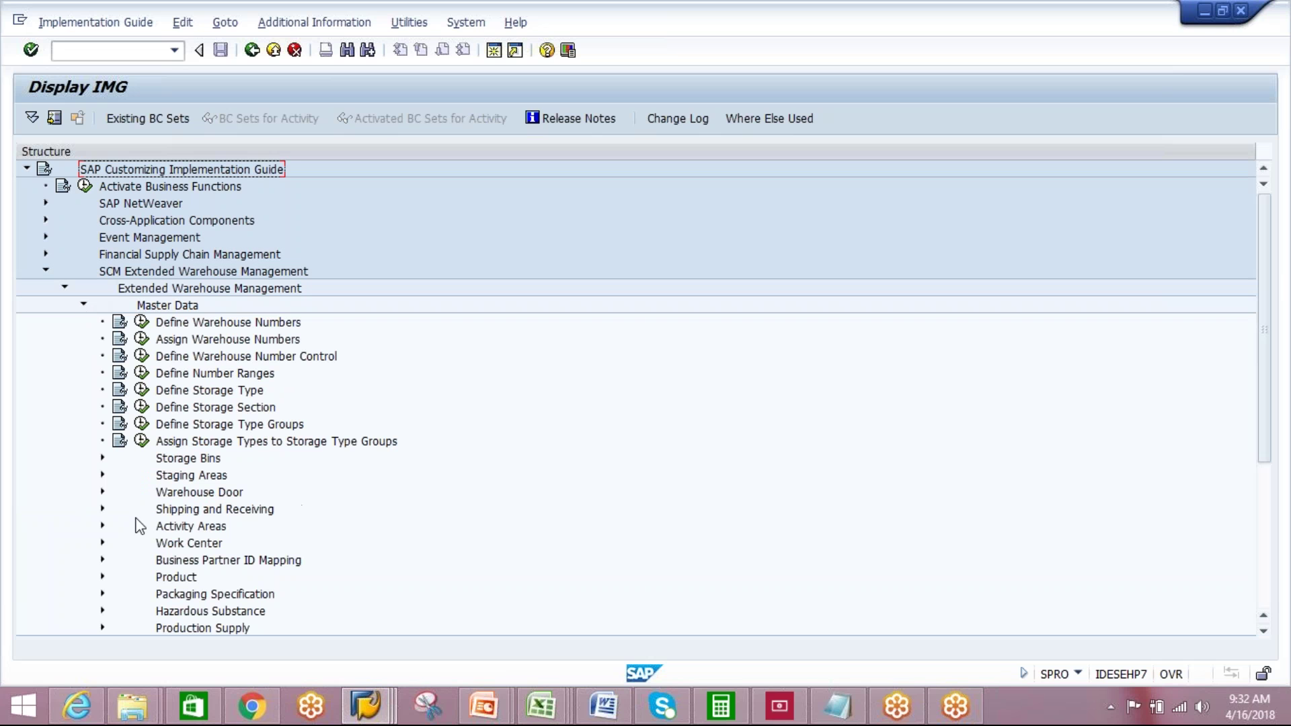
left_click(102, 594)
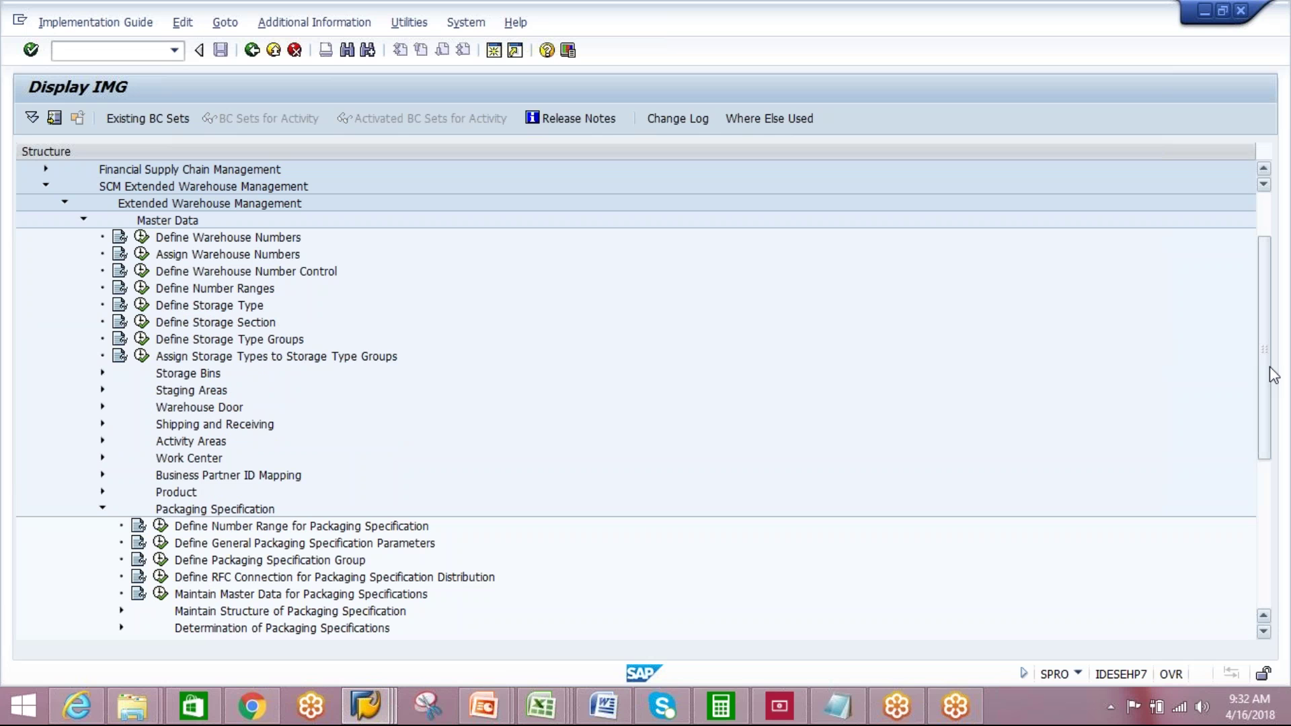
left_click_drag(1264, 377, 1264, 418)
left_click(288, 532)
left_click(121, 525)
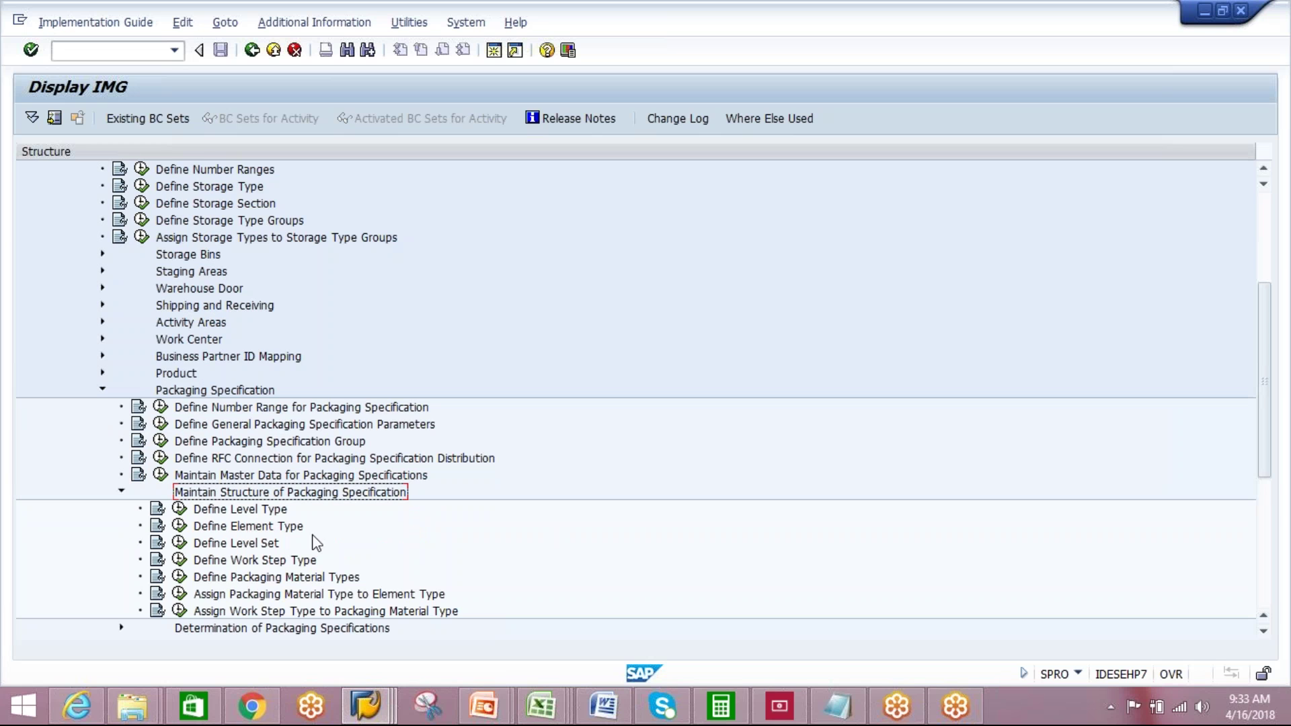
left_click(178, 542)
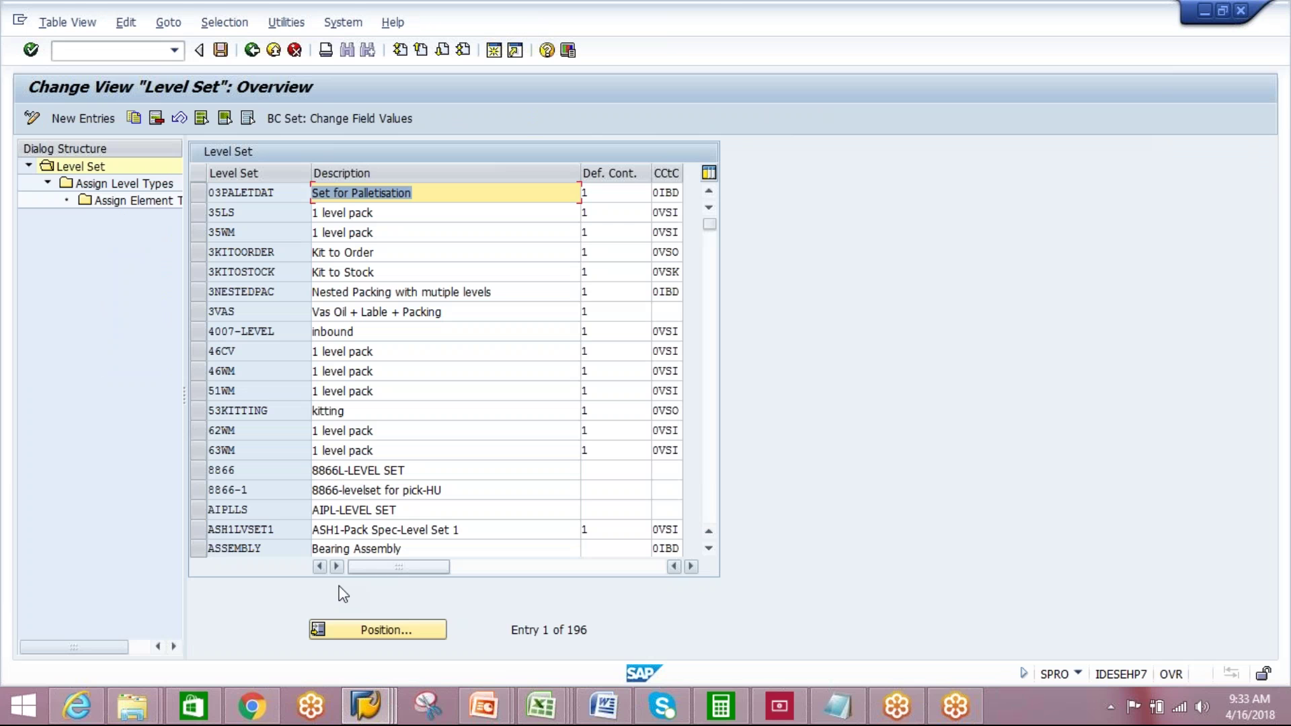
- Look up level set AIPLLS, examine its assigned level types and return to the implementation guide
left_click(380, 630)
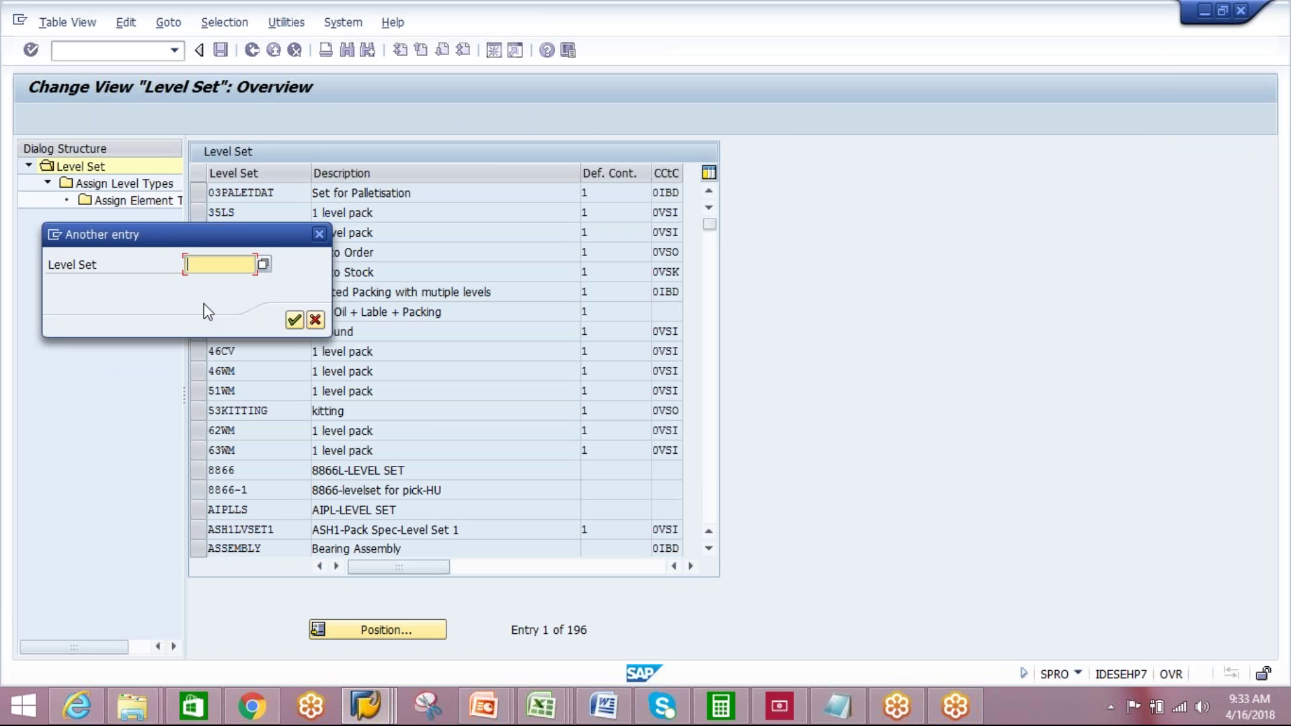
type("A")
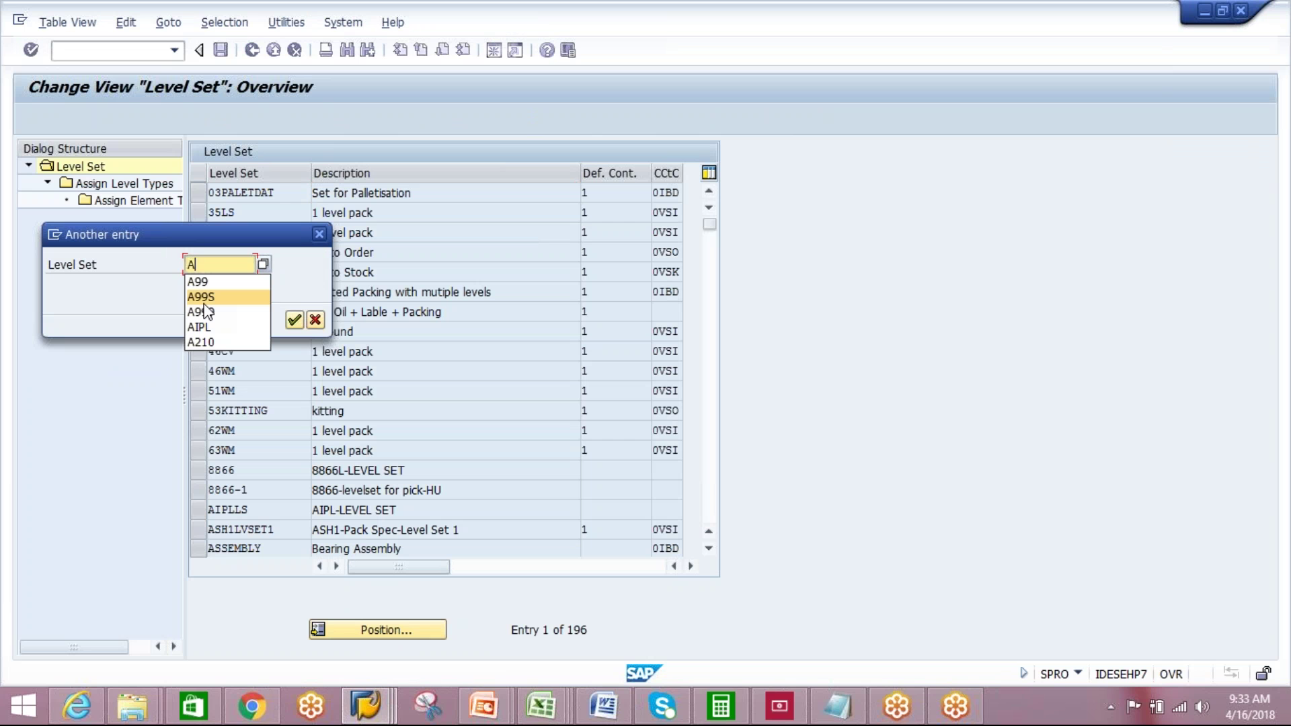
type("IP")
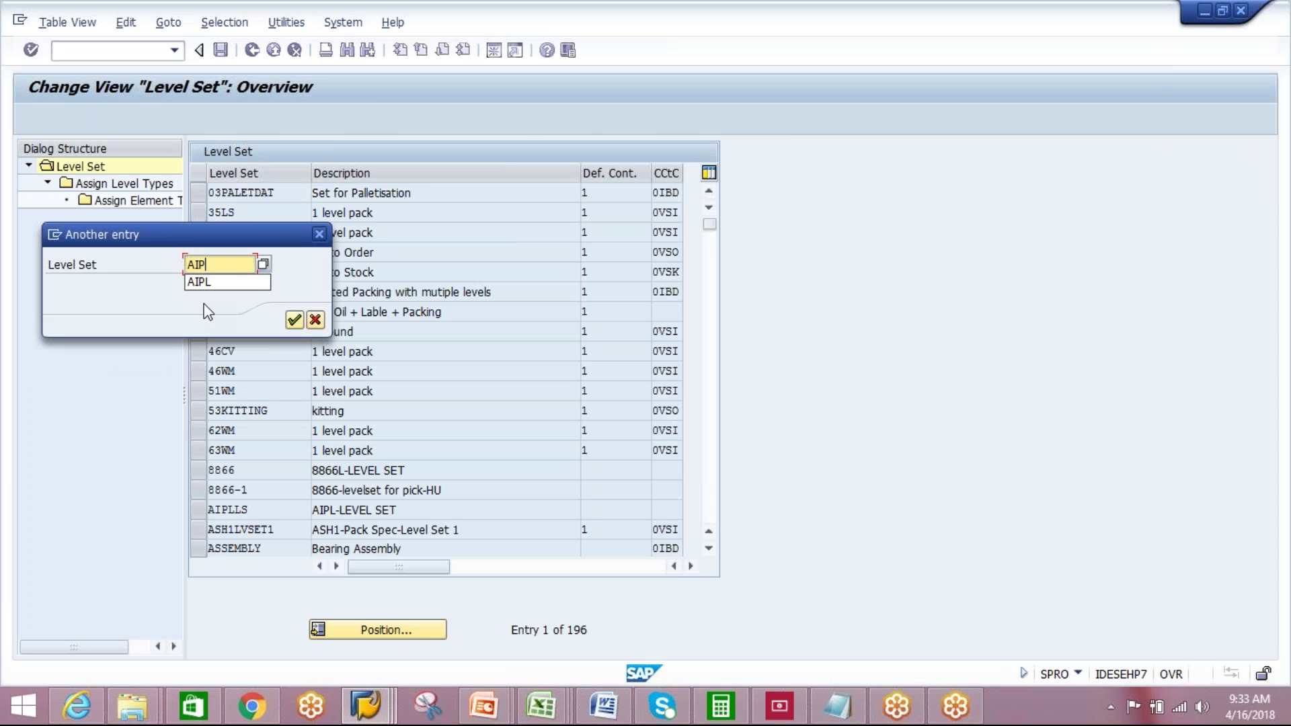
type("LLS")
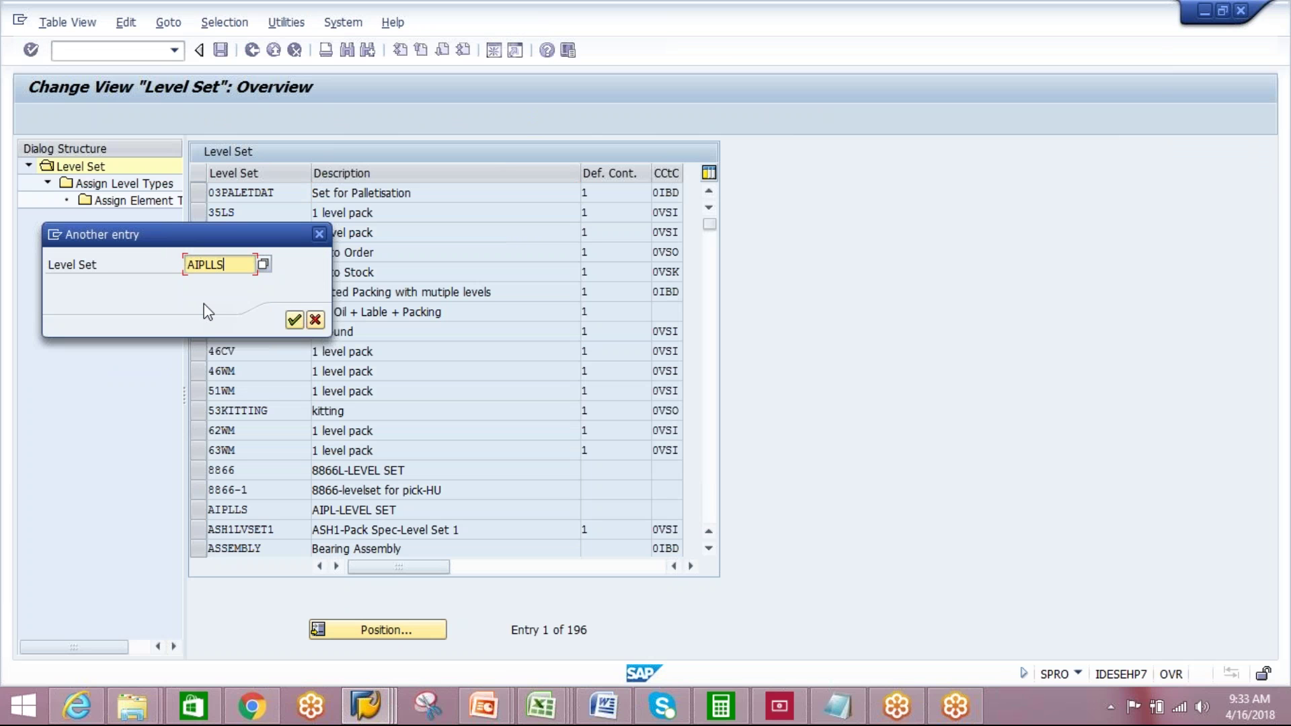
left_click(295, 319)
left_click(196, 192)
left_click(165, 188)
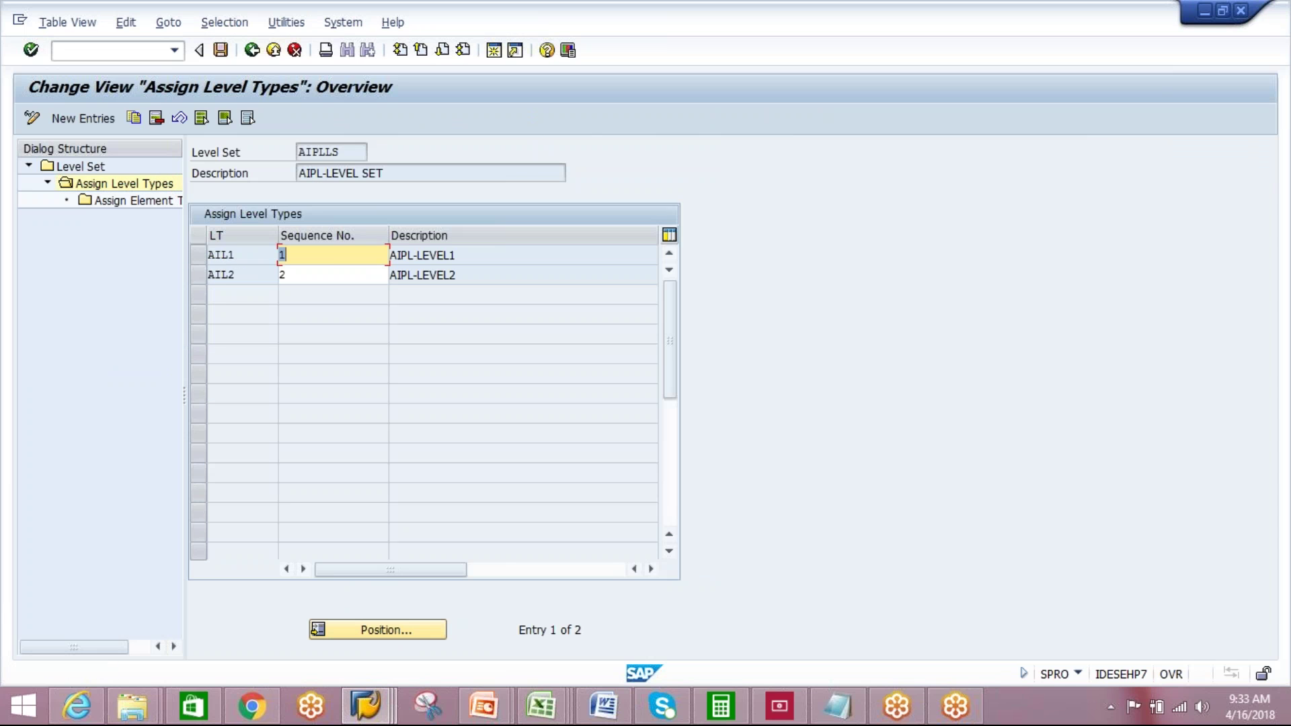
left_click(258, 260)
left_click(254, 273)
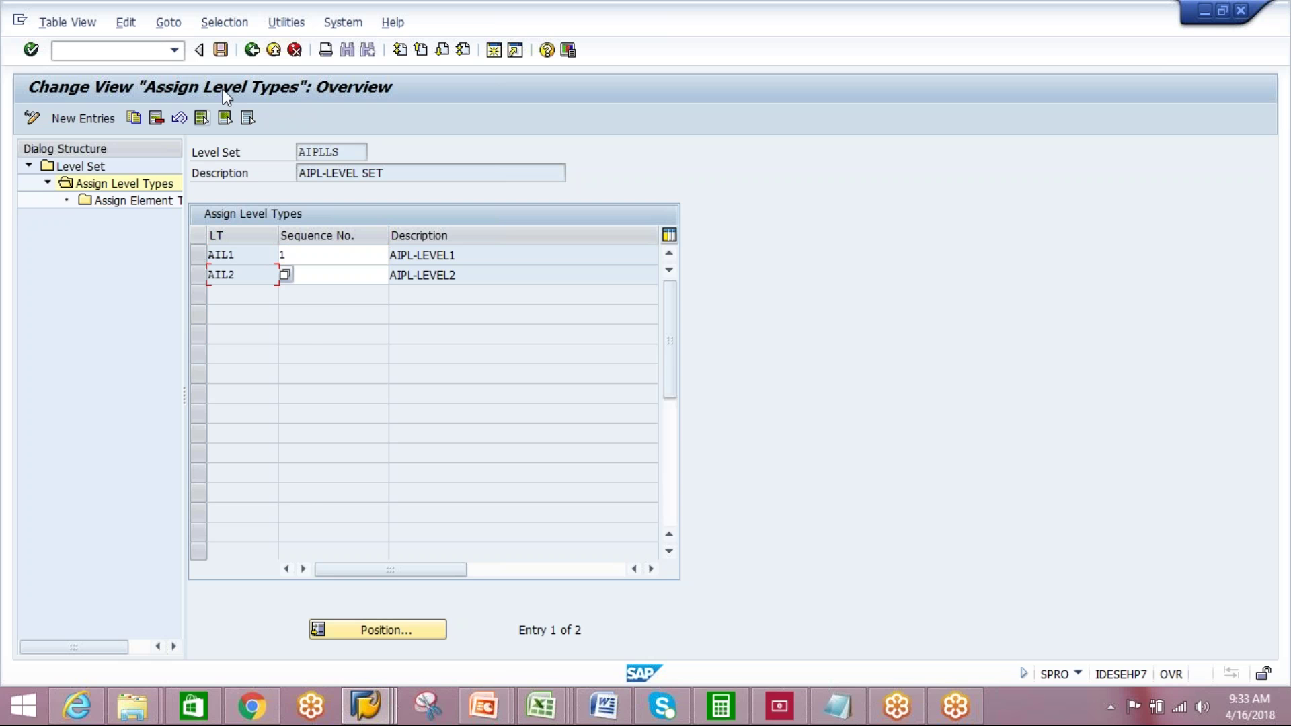
left_click(252, 50)
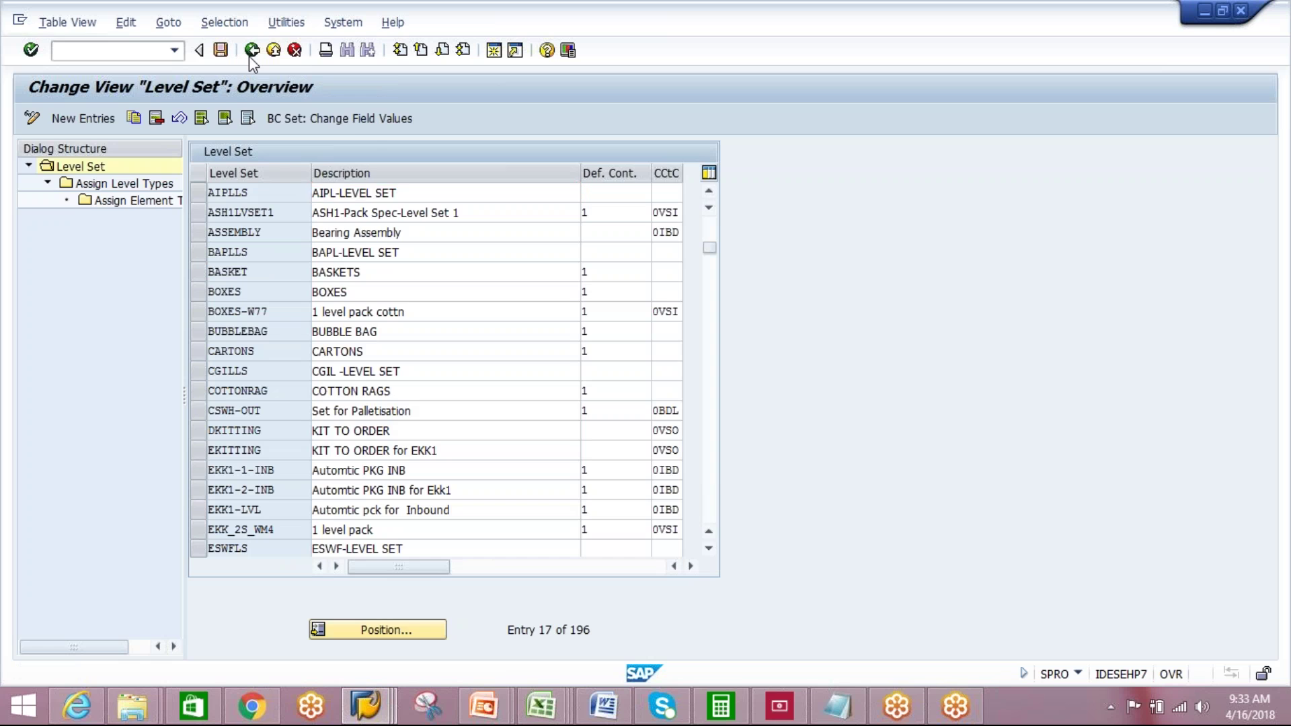
left_click(252, 51)
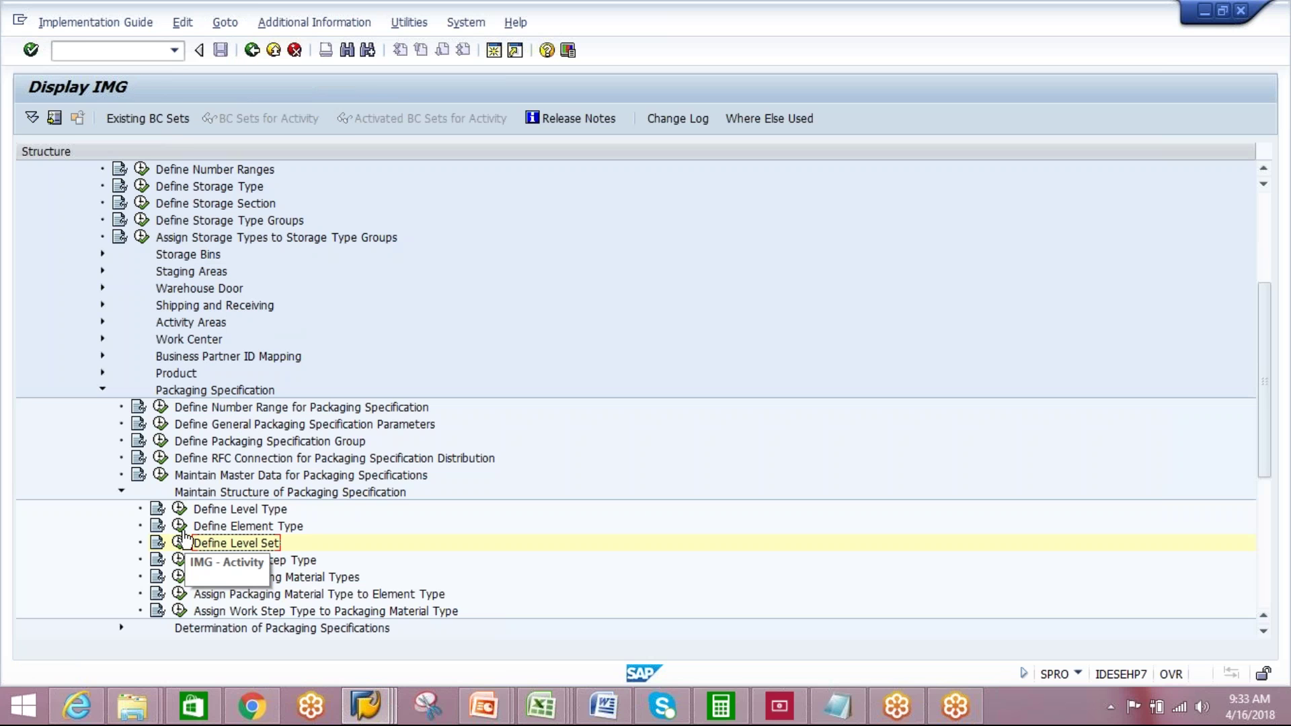
- Open the Define Level Type activity and position the list on level type AIL2
left_click(179, 509)
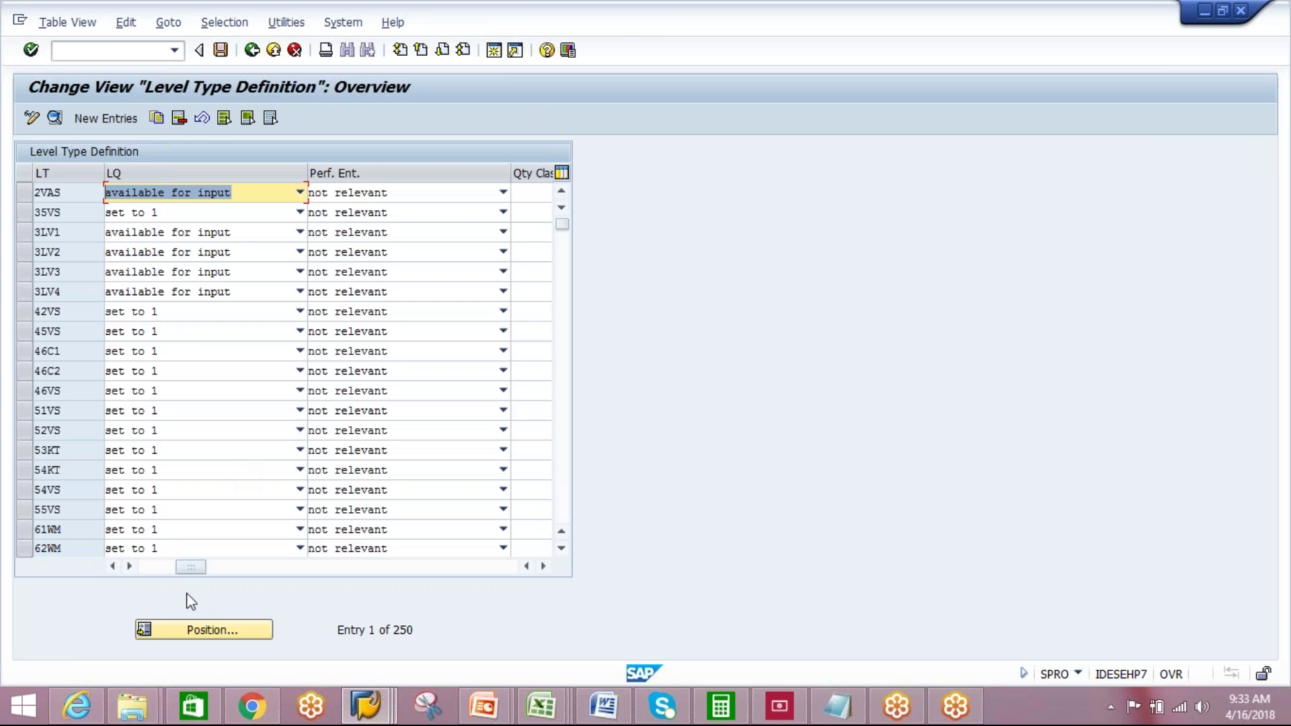
left_click(182, 629)
type("A")
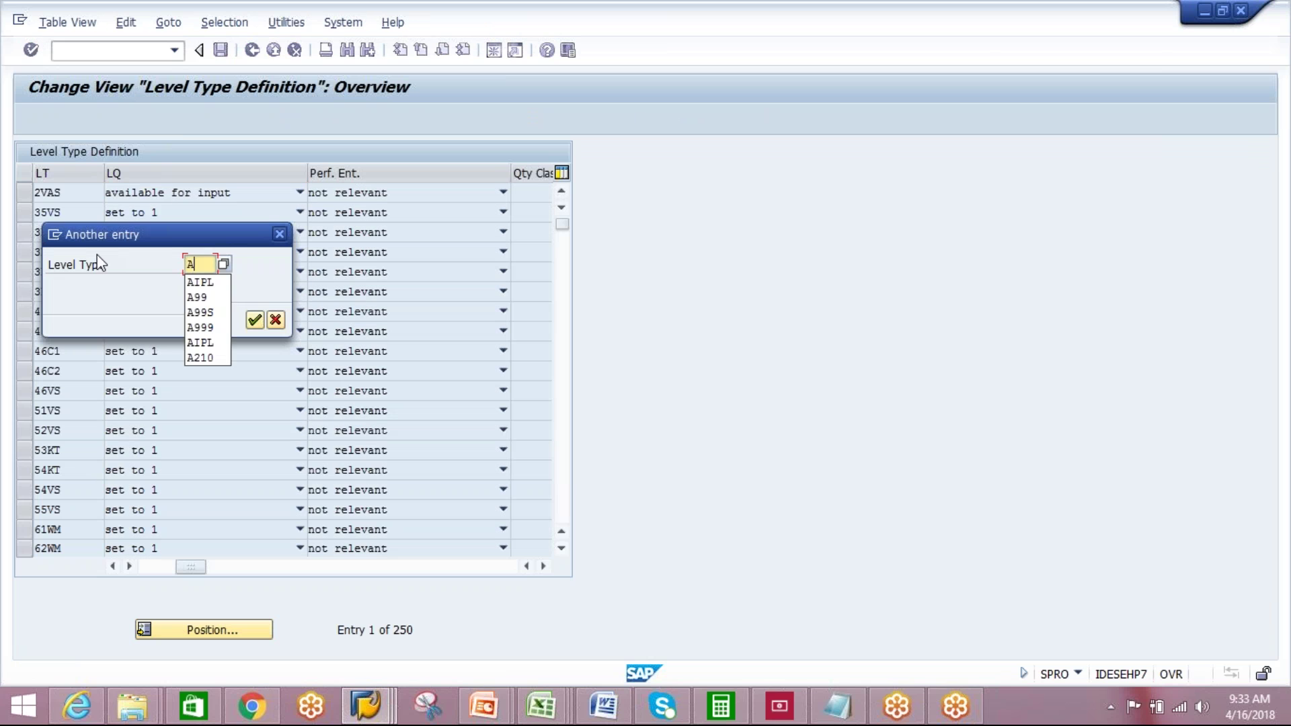
type("IL2")
key("Return")
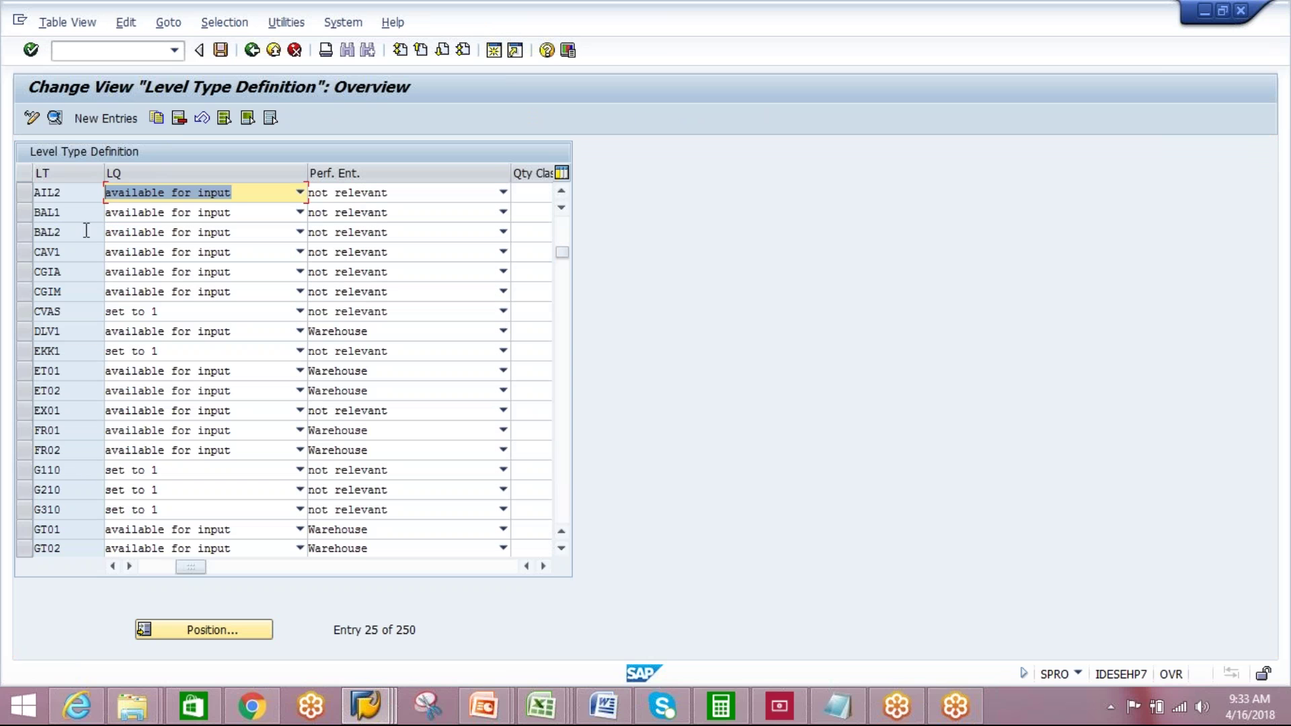
- Enable Kitting in the details of level type AIL2 and save the change
left_click(27, 197)
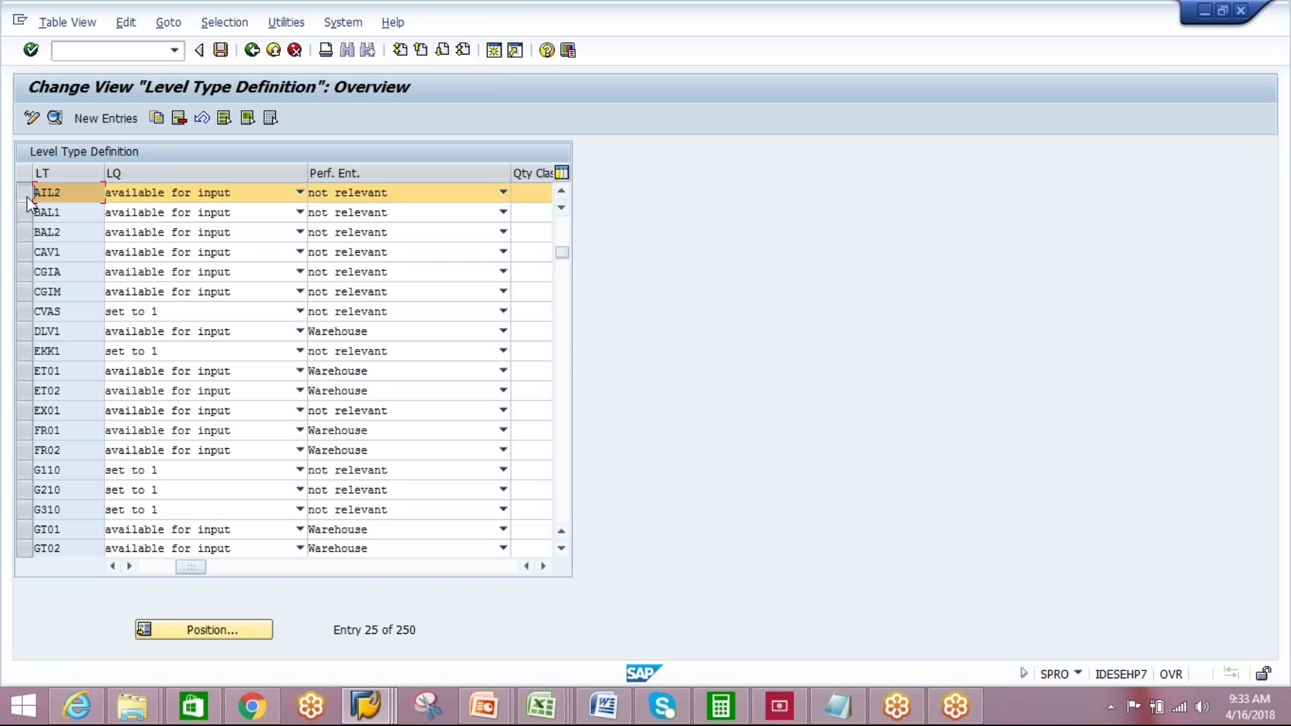
left_click(57, 122)
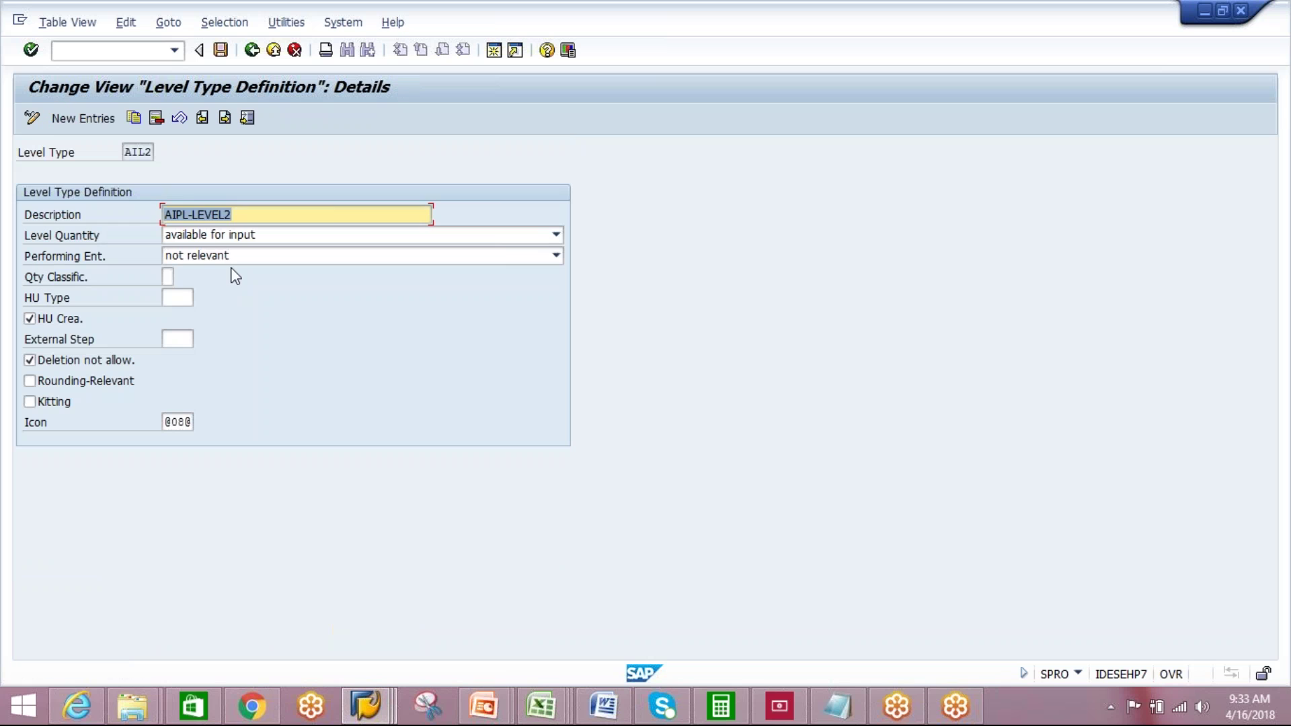
left_click(31, 403)
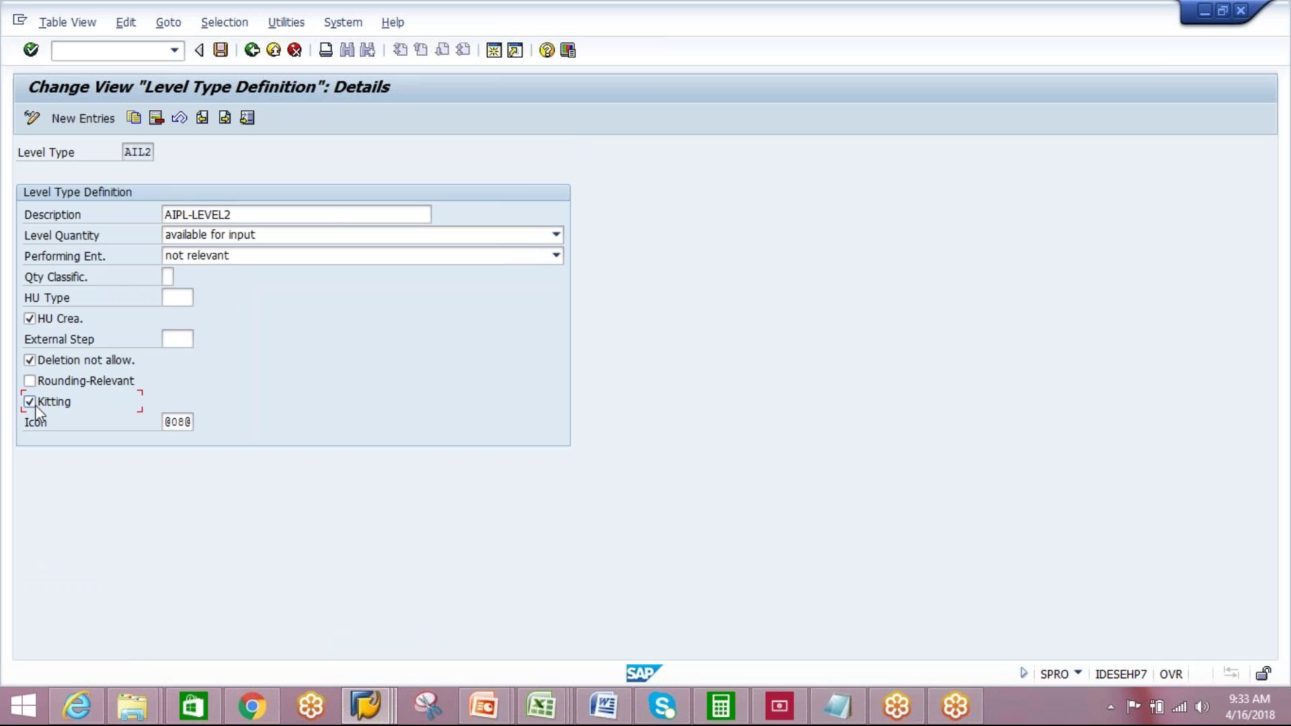
left_click(221, 51)
key("Return")
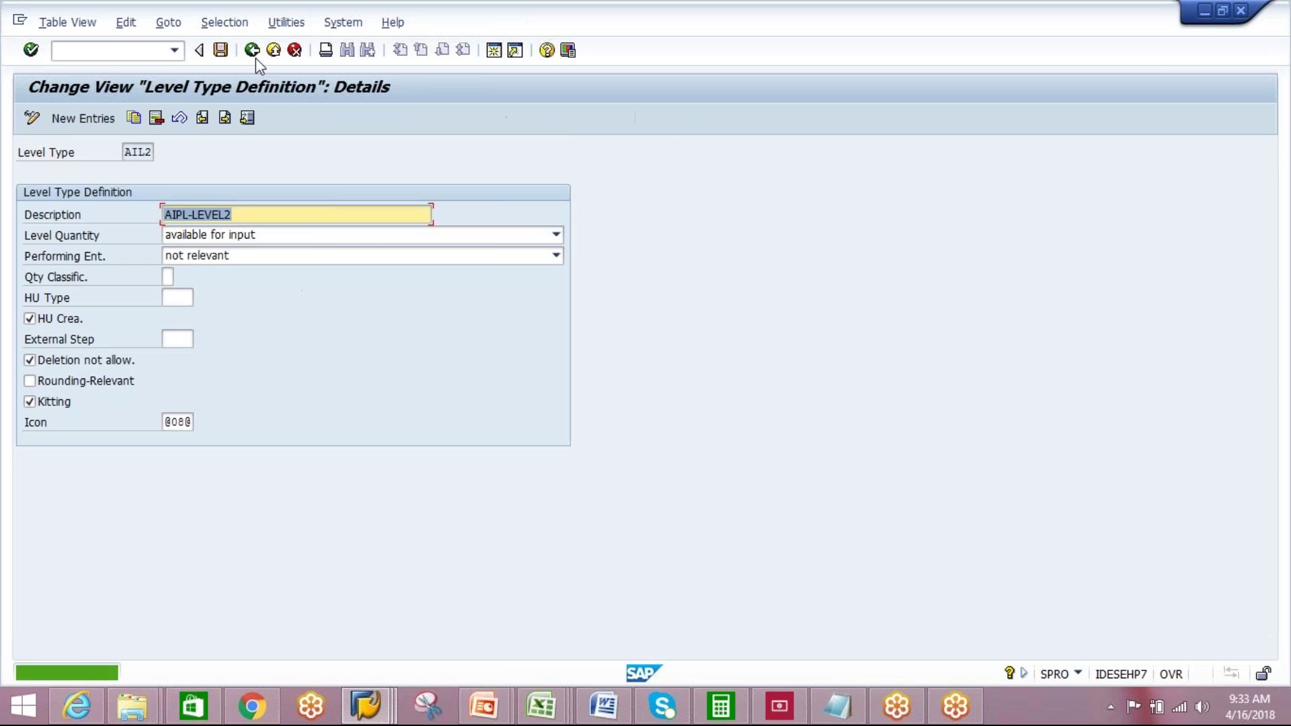
- Open packaging specification 762 for editing and remove its AIPL-LEVEL1 level
left_click(252, 50)
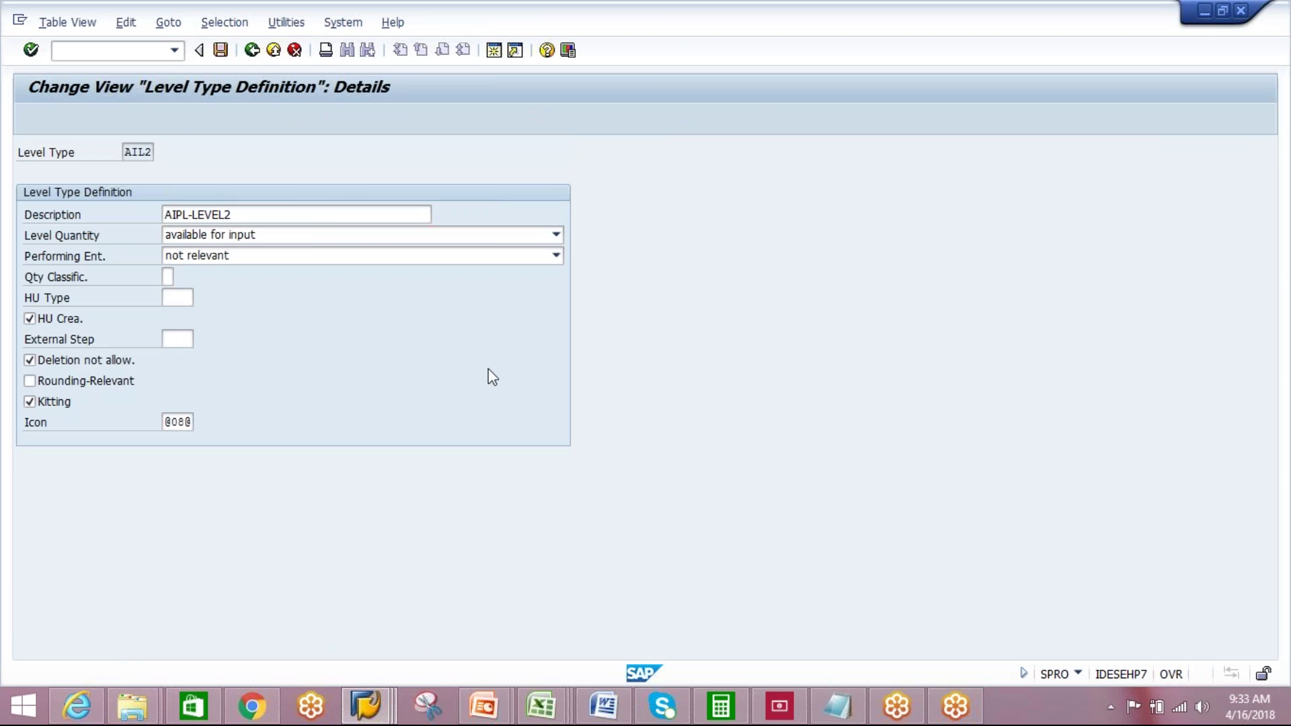
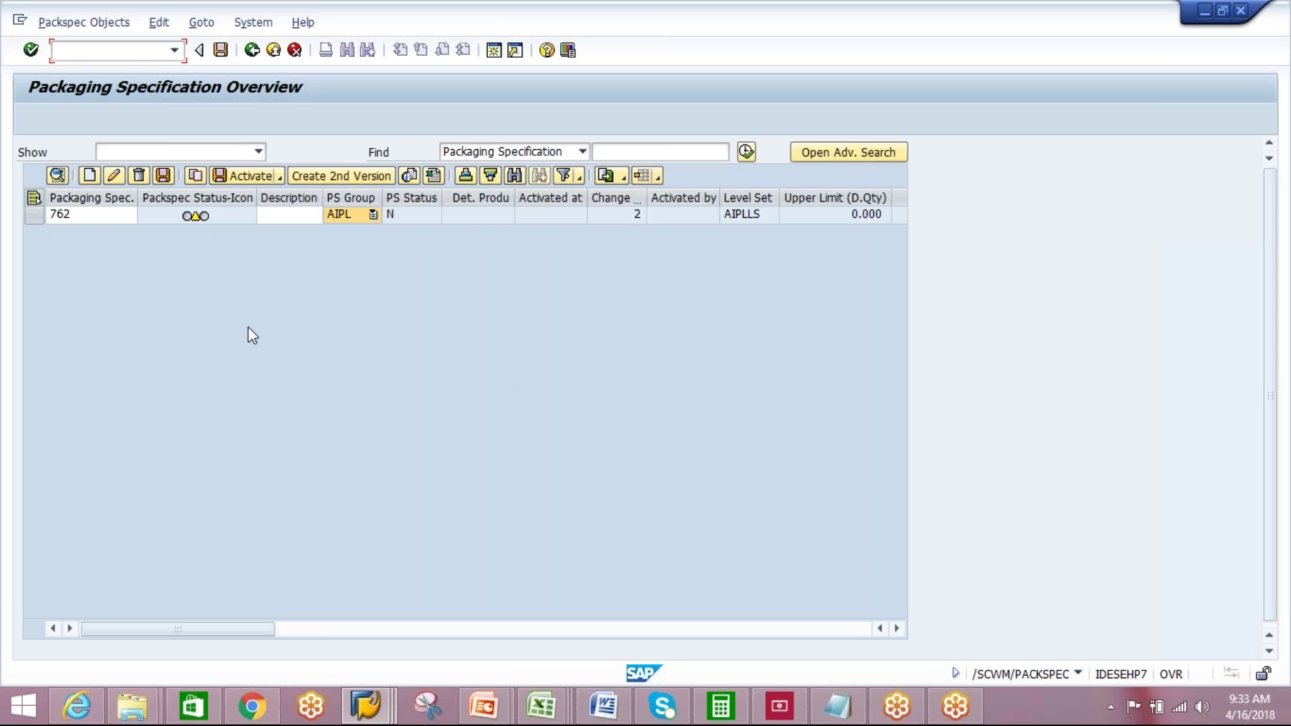
left_click(33, 215)
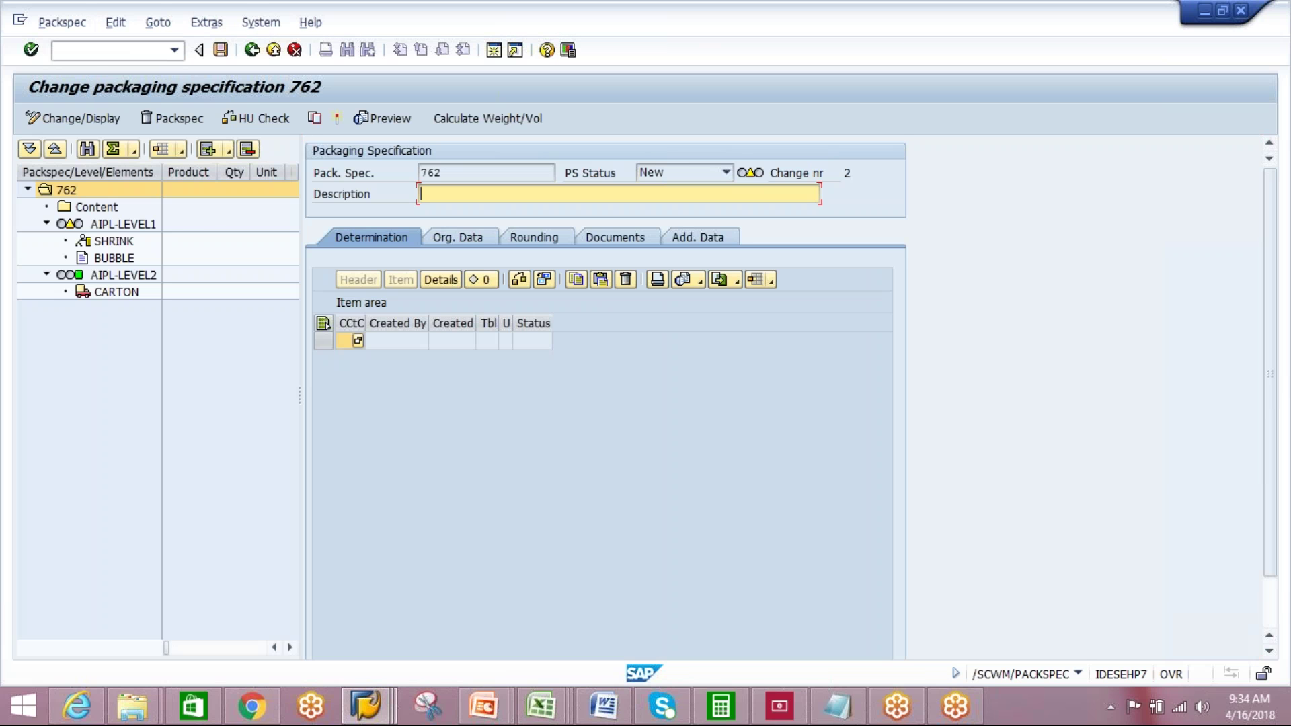
left_click(130, 226)
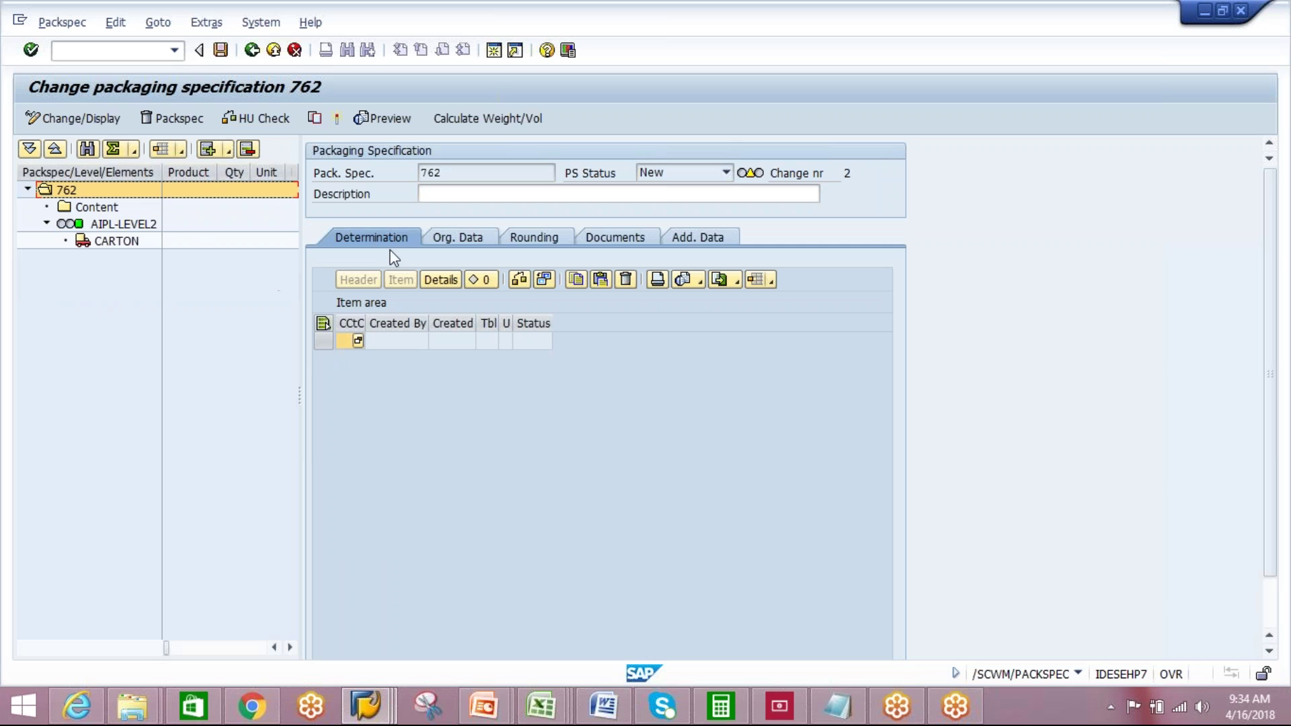
- Enter AIPL-KTS-PACKSPEC as the description of packaging specification 762
left_click(481, 195)
type("AIPL-KT")
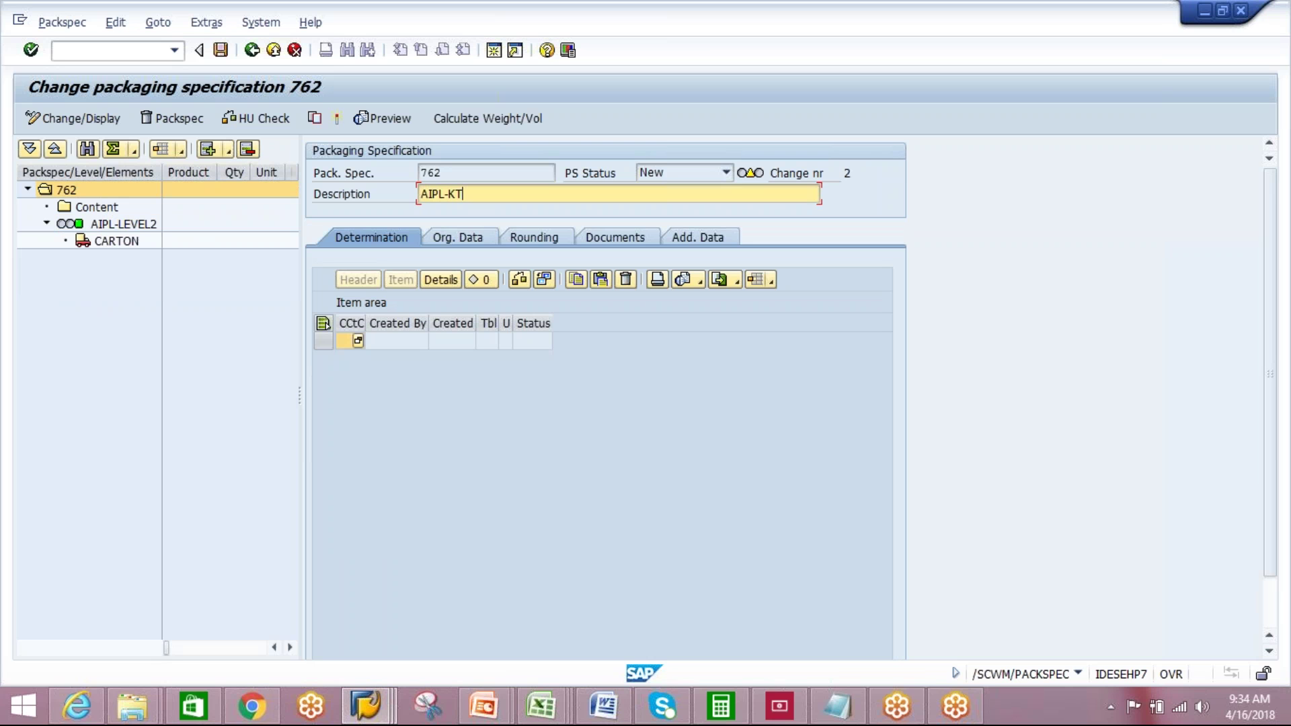
type("S-PACKSPEC")
- Add a determination record with condition type 0VSK (VAS Kit to Stock) for product AIPL-KTOMAT, found by searching for AIPL*
left_click(358, 342)
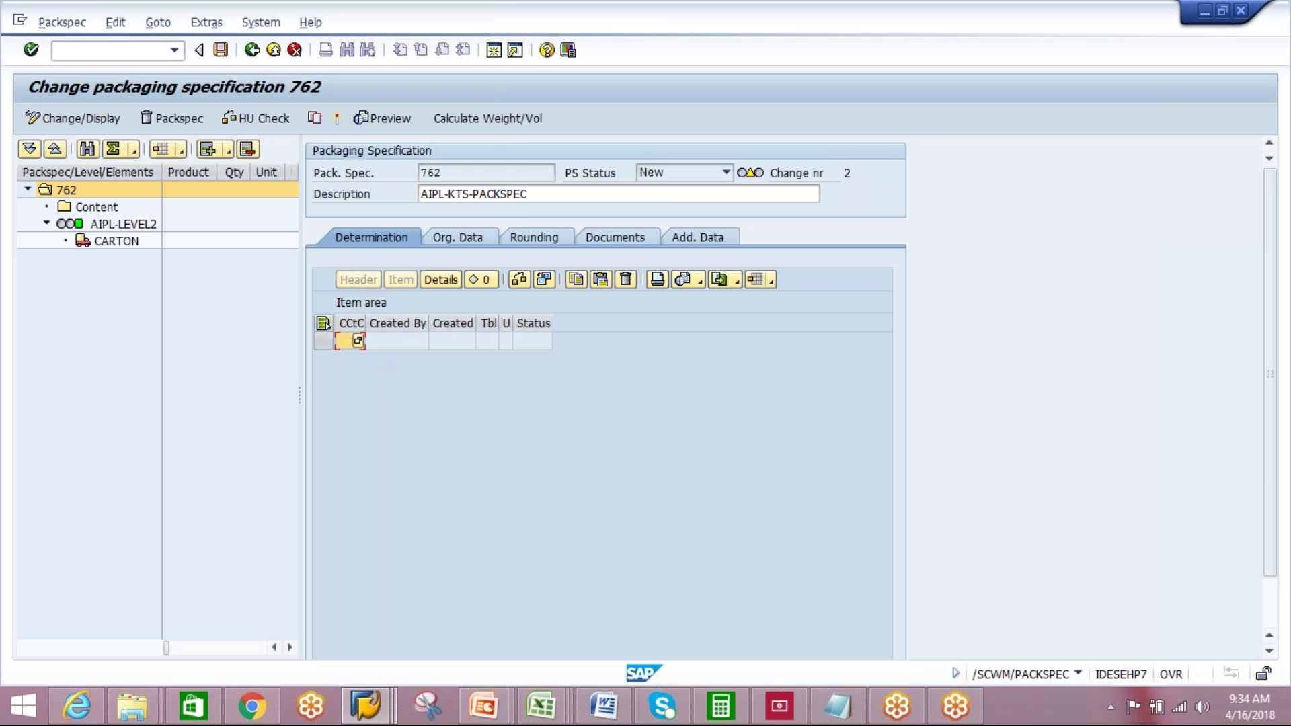
key("F4")
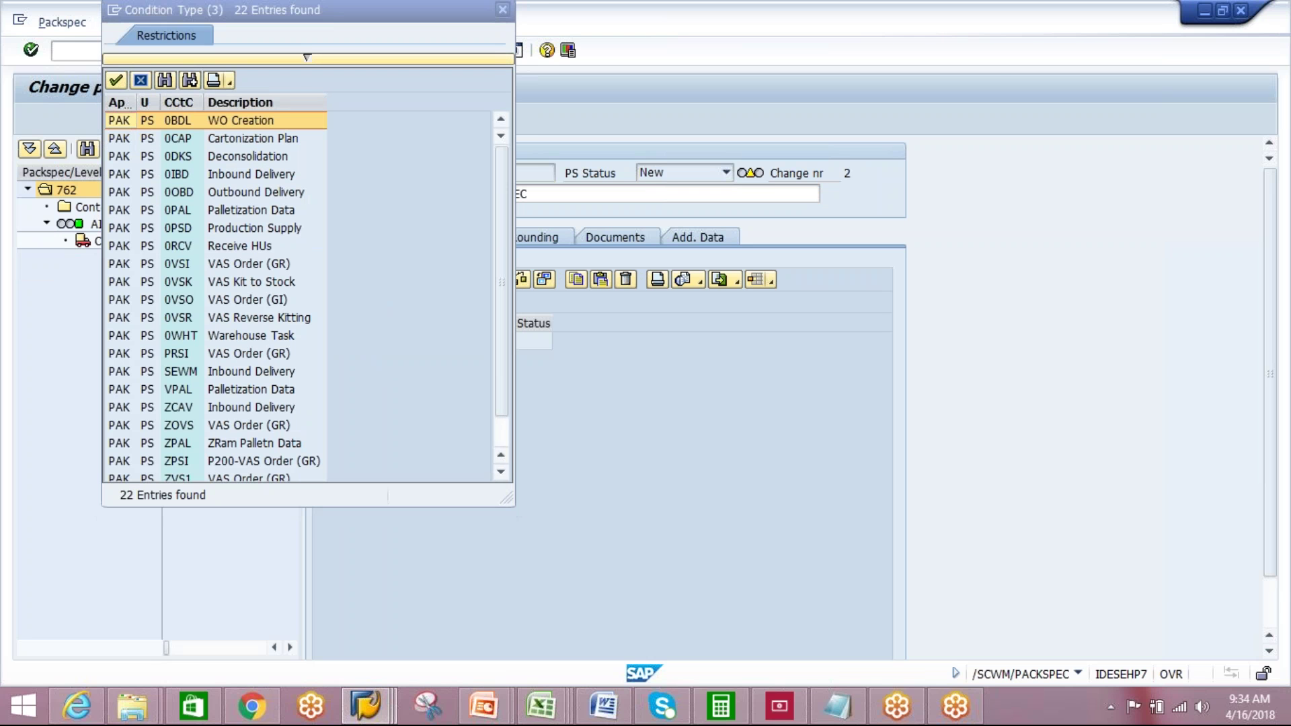
double_click(271, 284)
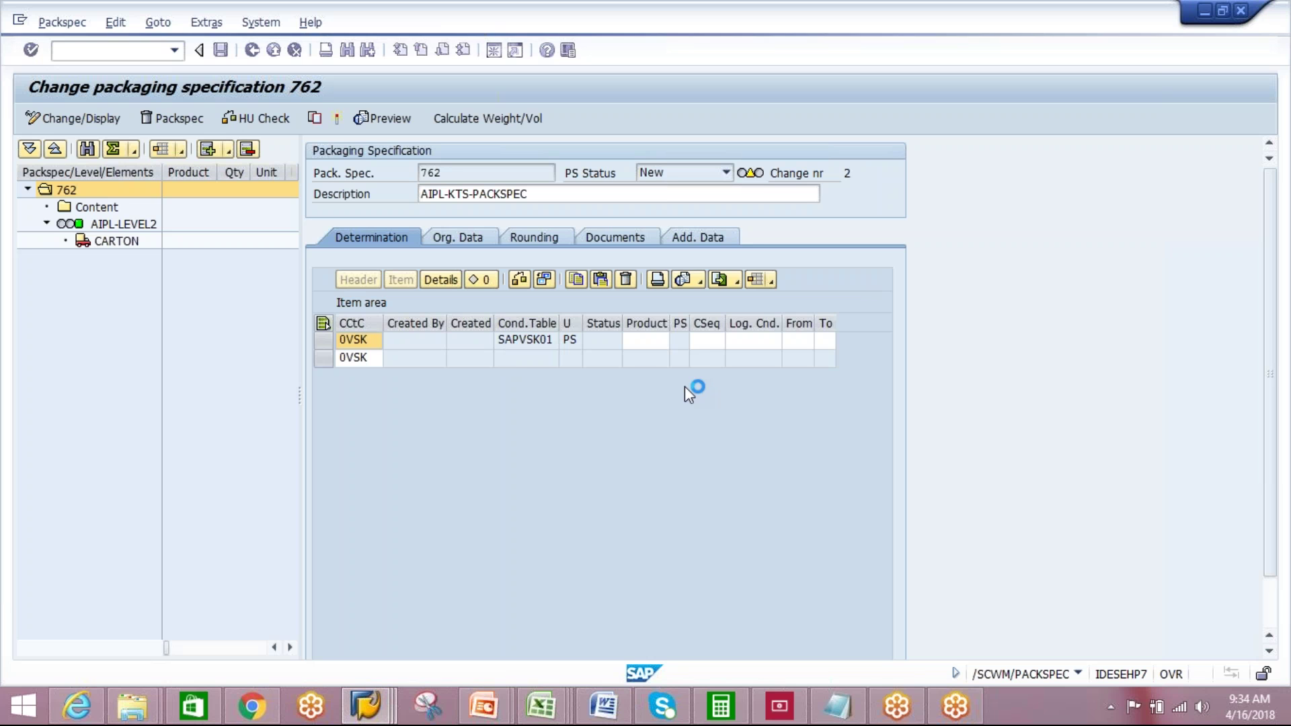
left_click(645, 348)
left_click_drag(664, 323, 737, 323)
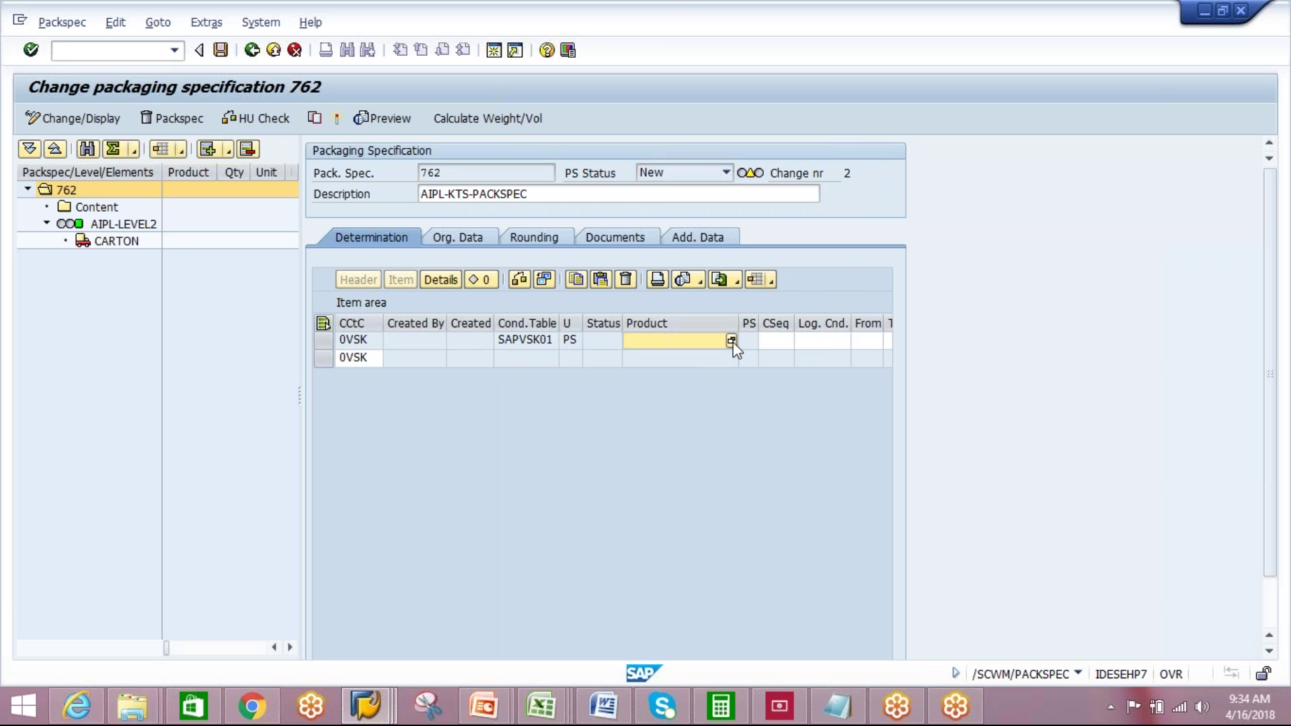
left_click(731, 341)
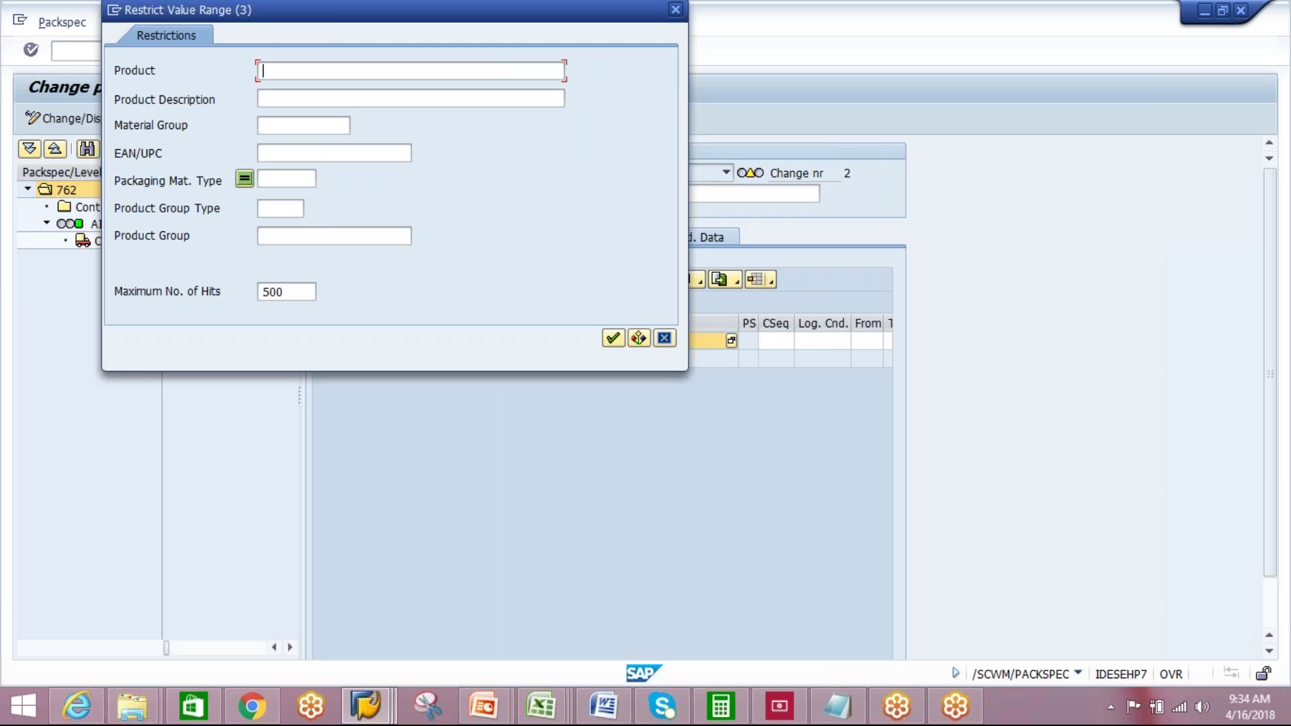
type("AIPL*")
left_click(611, 340)
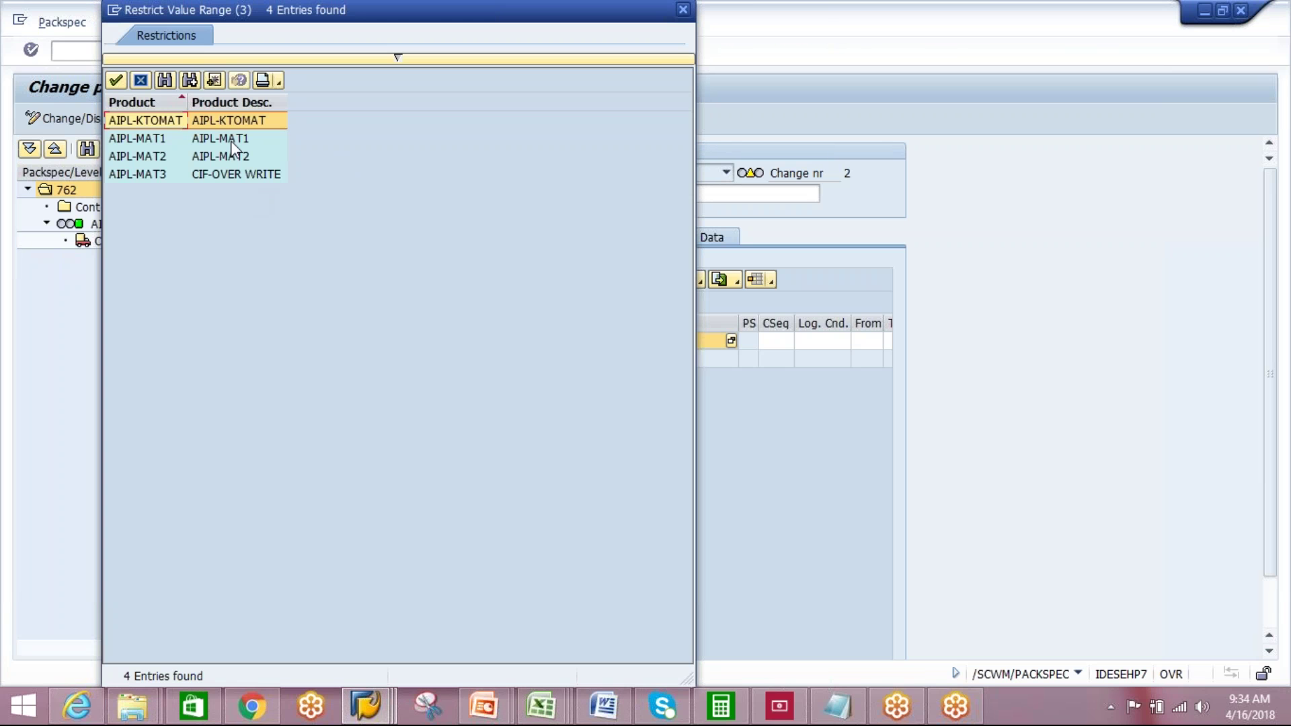
left_click(241, 122)
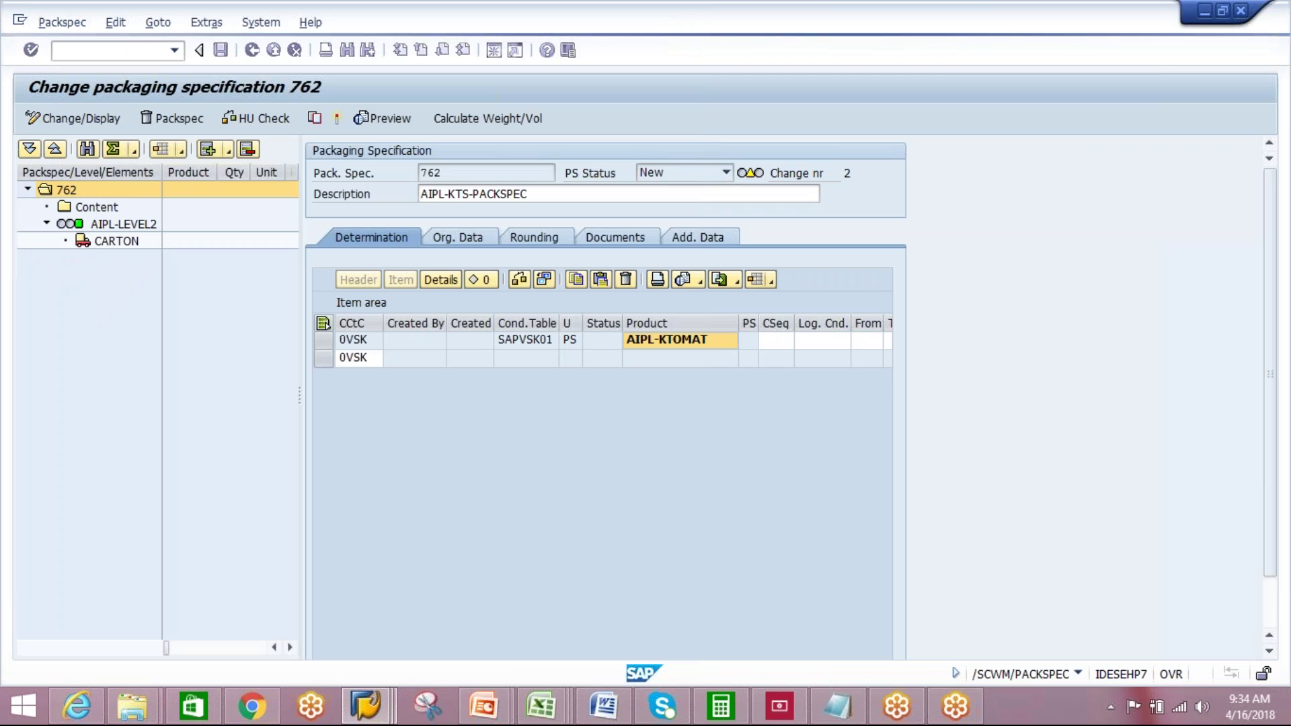
- Add a product entry to the packaging specification's content and assign product AIPL-KTOMAT to it
left_click(101, 208)
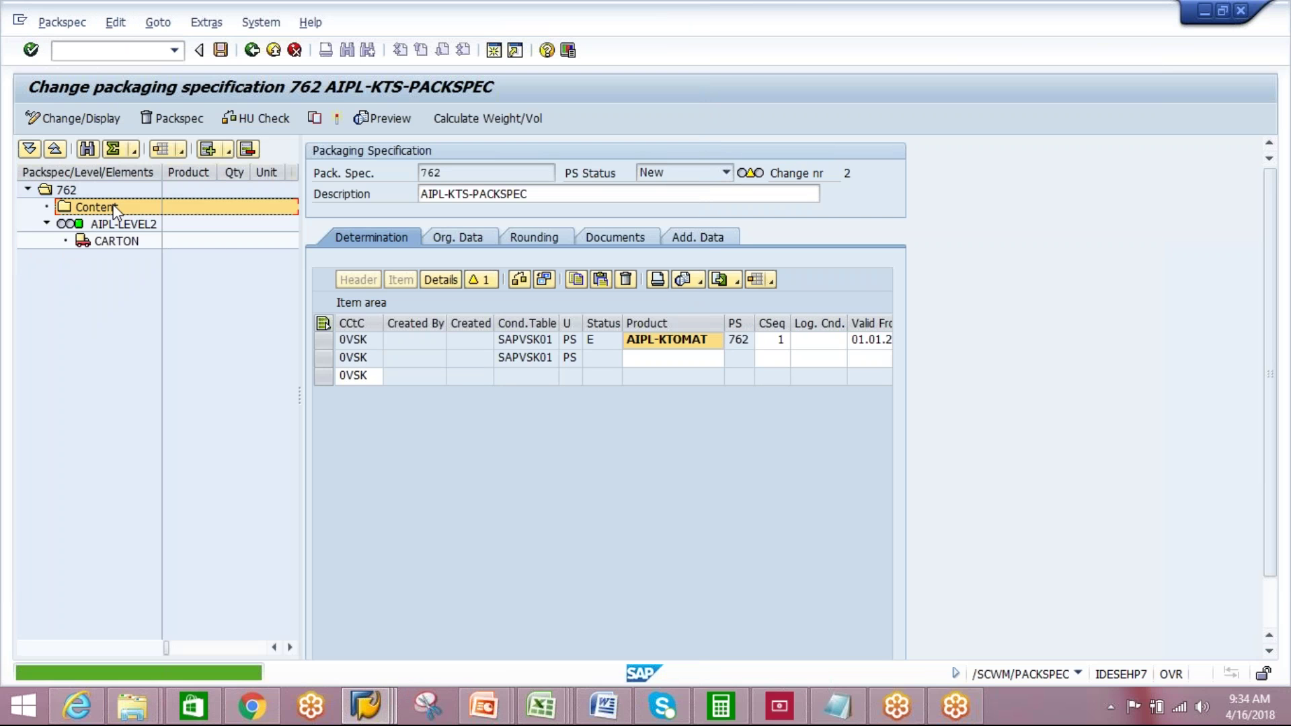
left_click(230, 150)
left_click(286, 193)
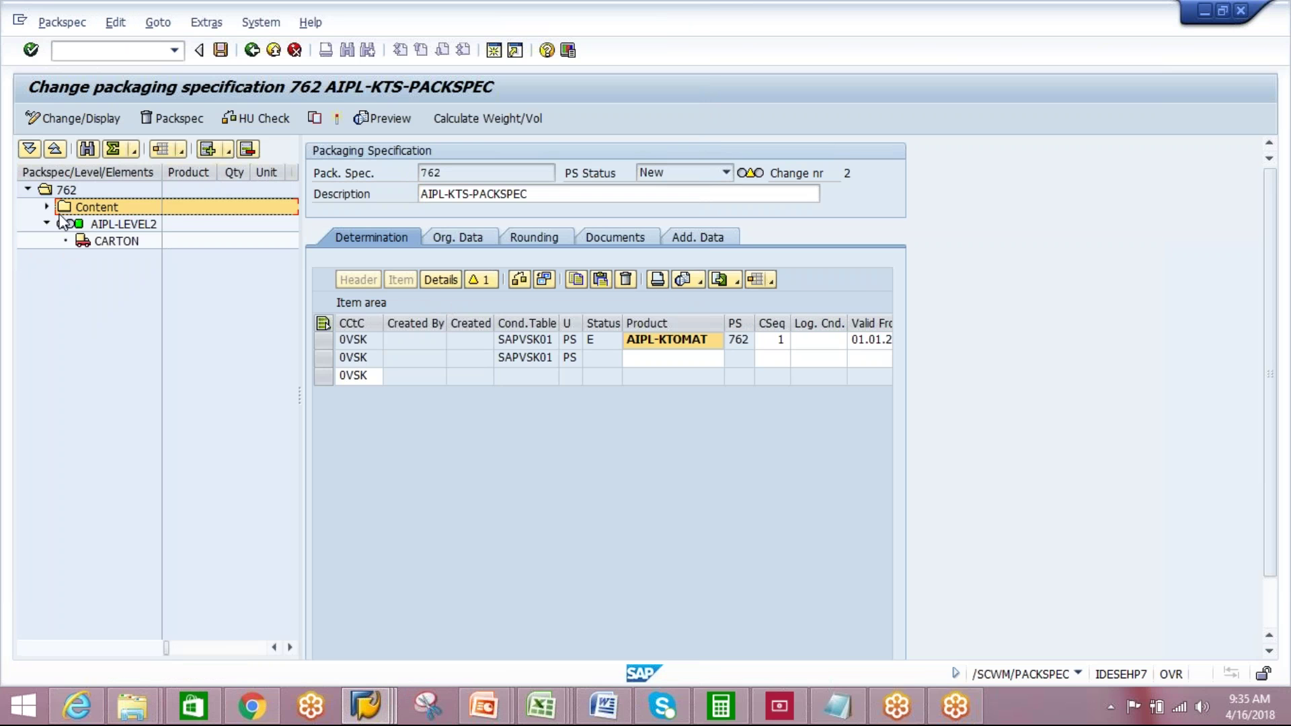
left_click(46, 206)
left_click(108, 225)
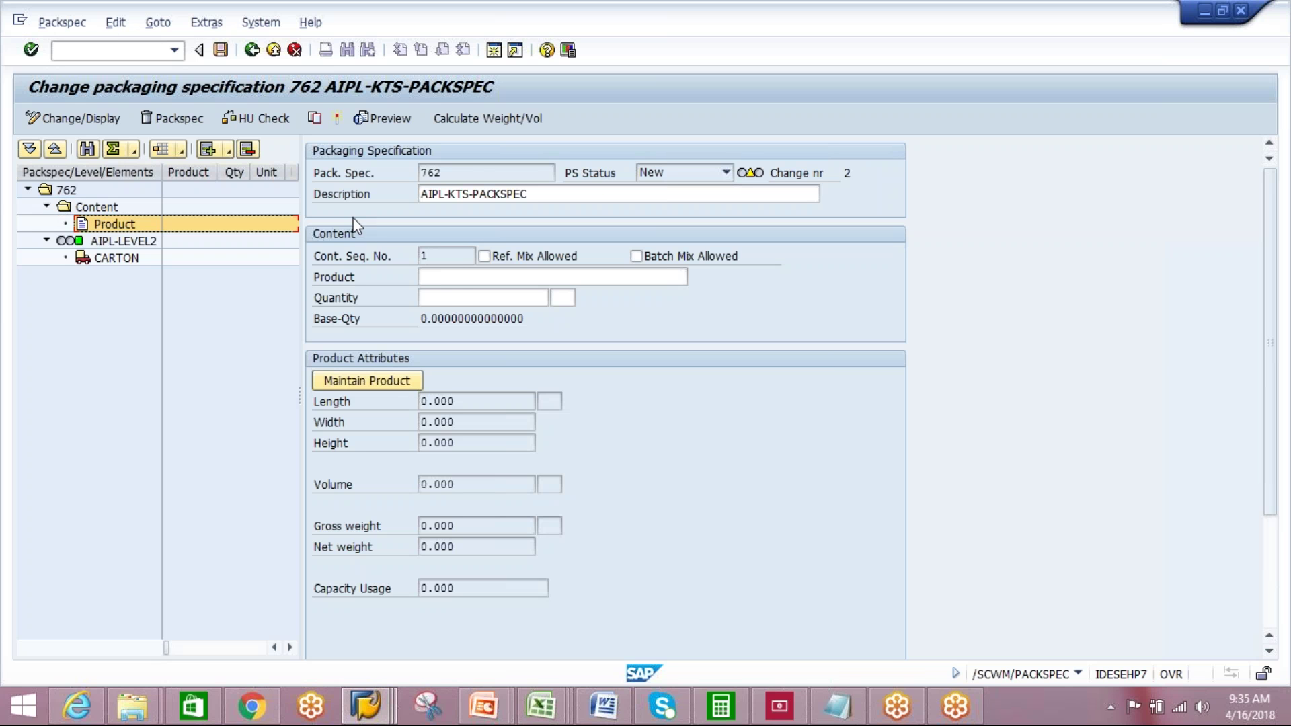
left_click(462, 283)
type("A")
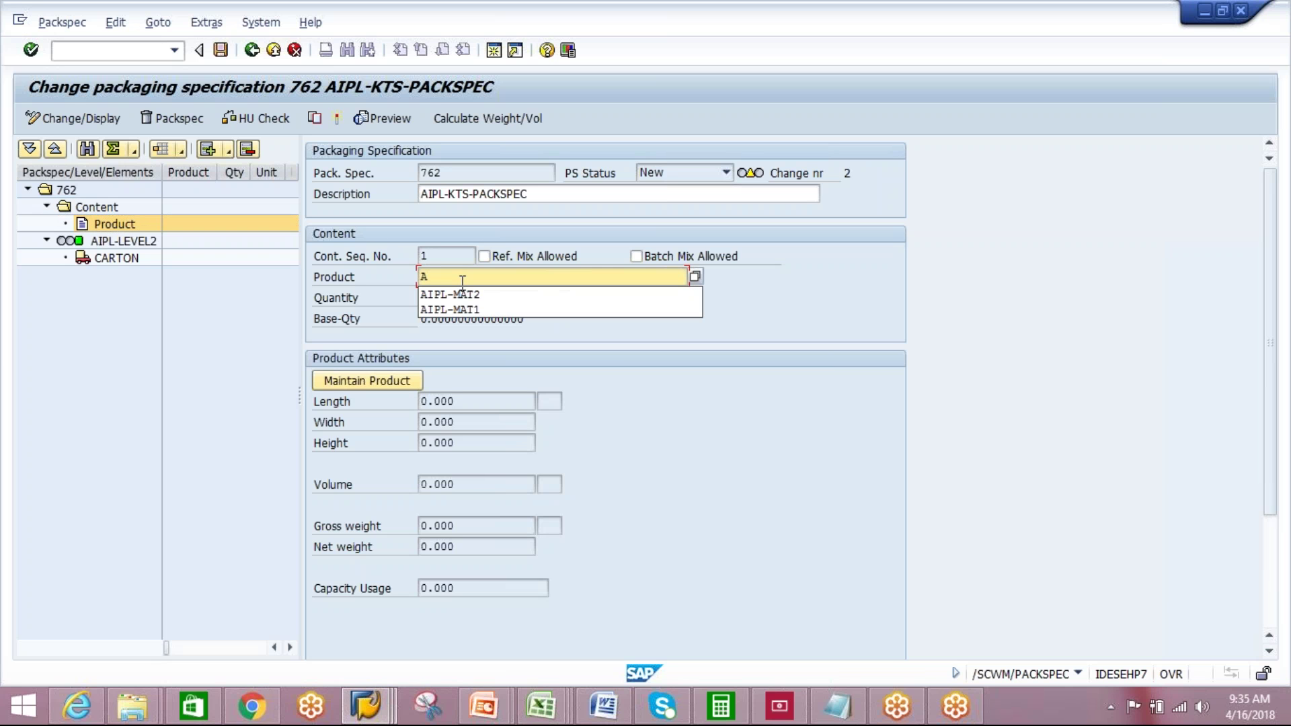
type("IPL-K")
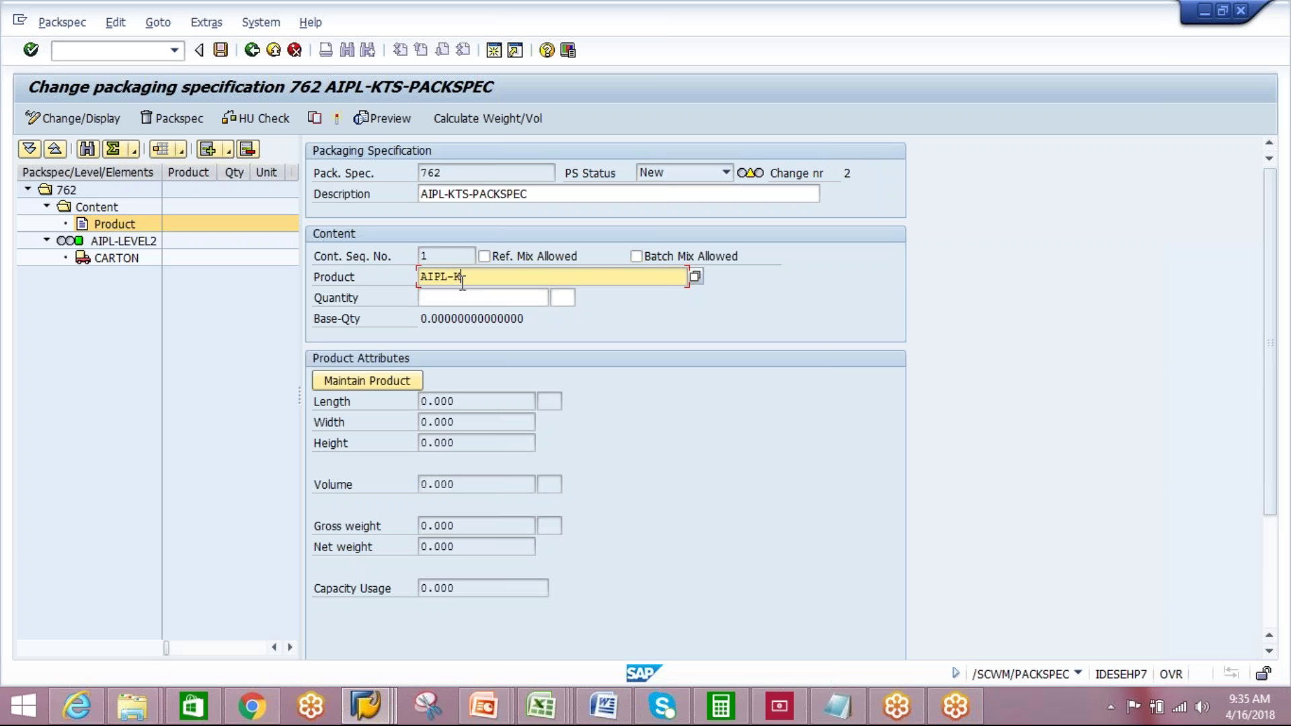
type("TOMAT")
key("Return")
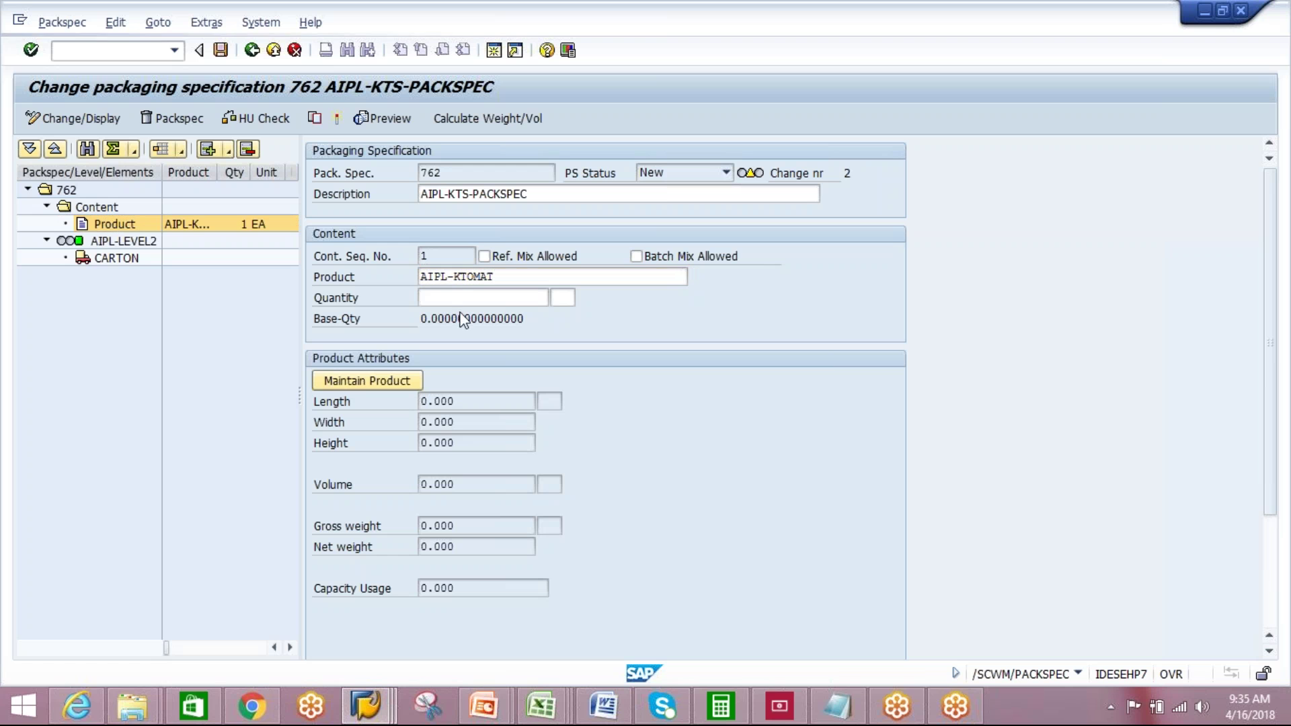
- Set the target quantity to 1000 and the minimum quantity to 1 for level AIPL-LEVEL2
left_click(140, 246)
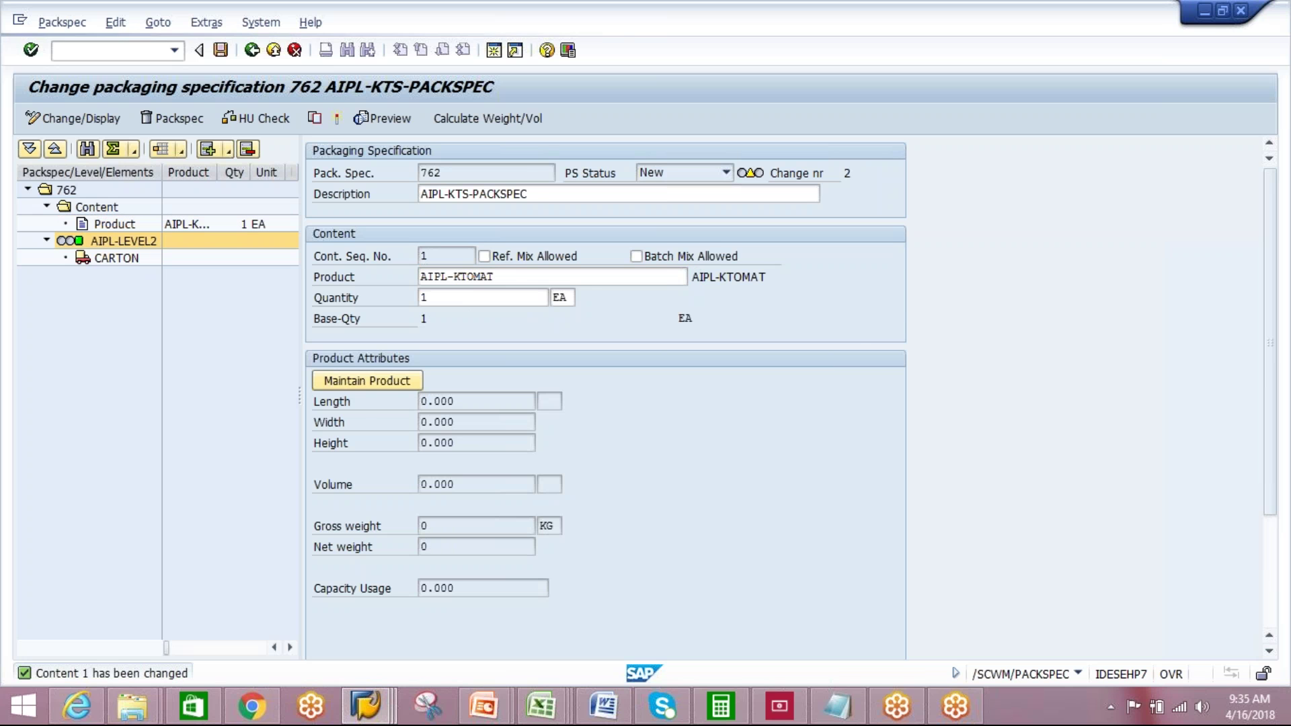
left_click(469, 281)
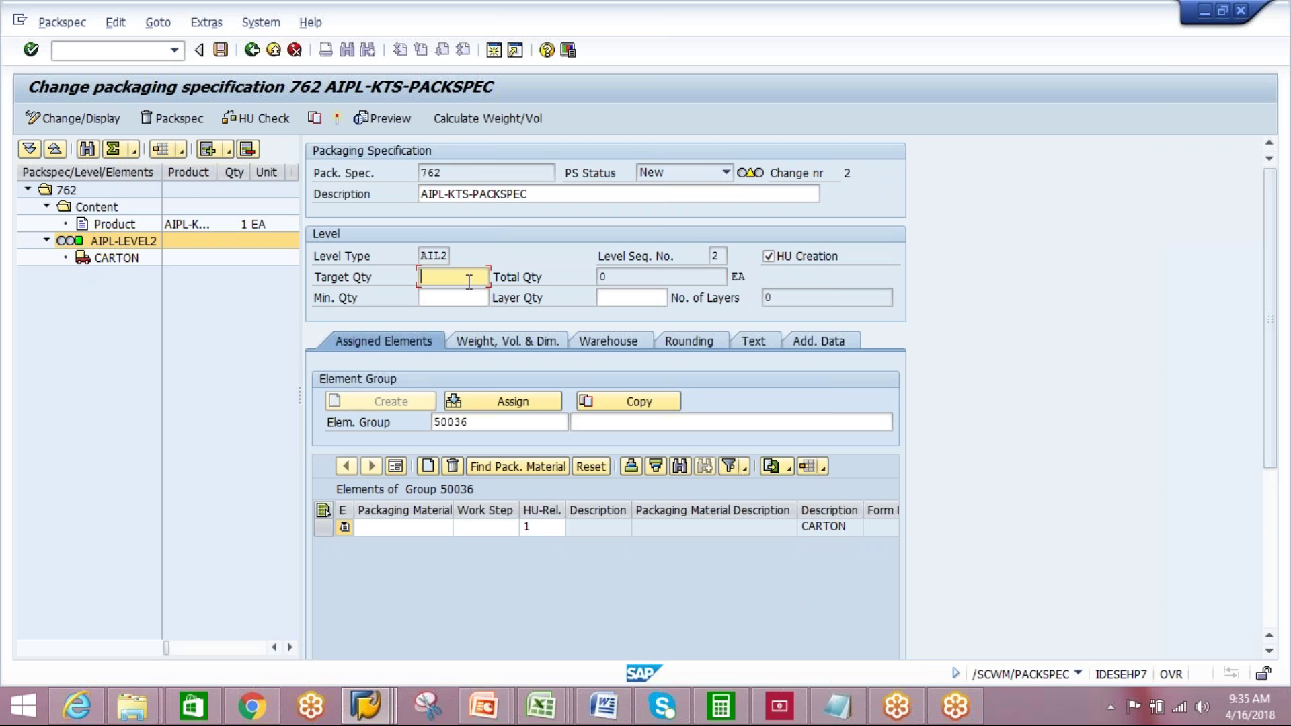
type("1000")
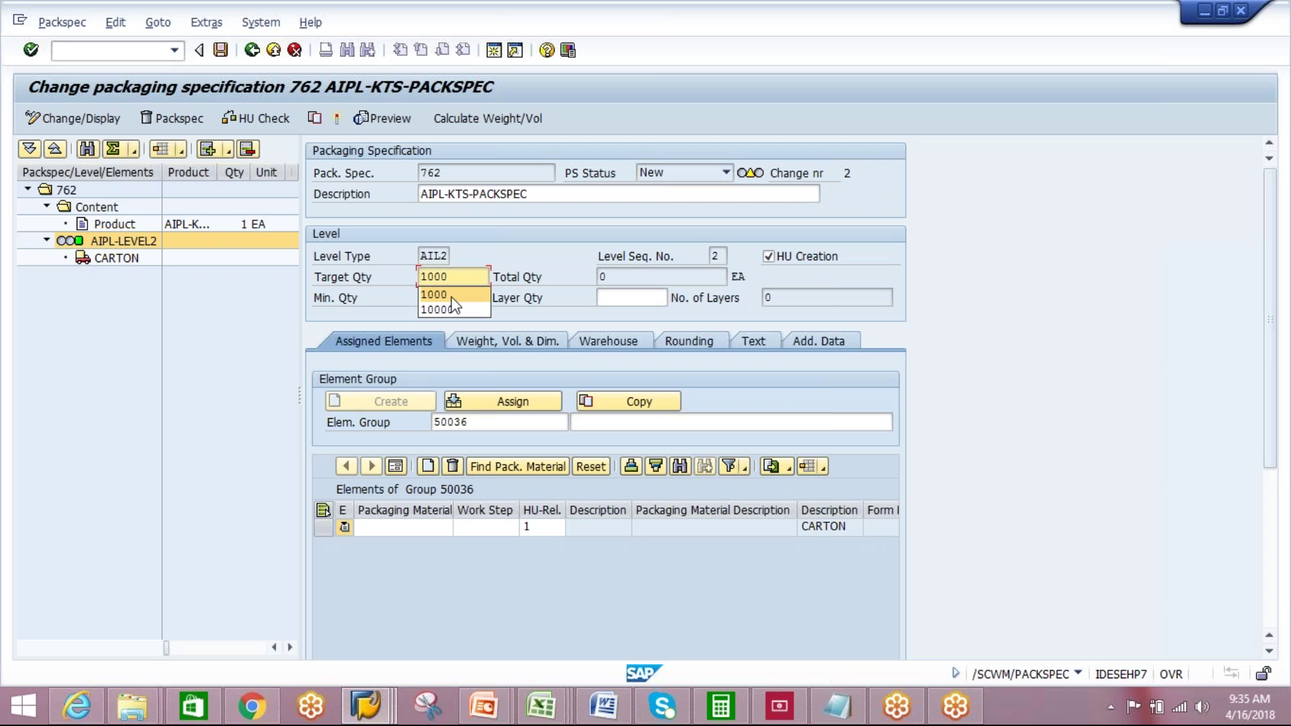
left_click(450, 295)
key("Tab")
type("1")
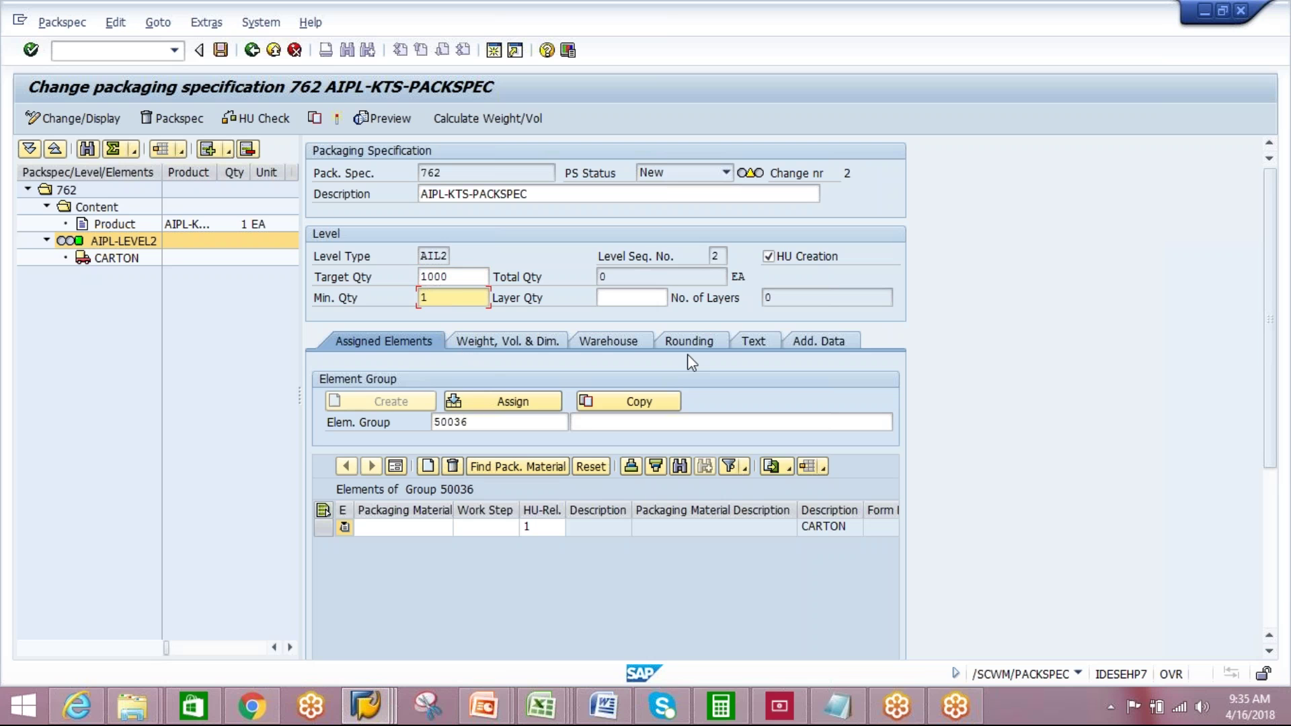
key("Return")
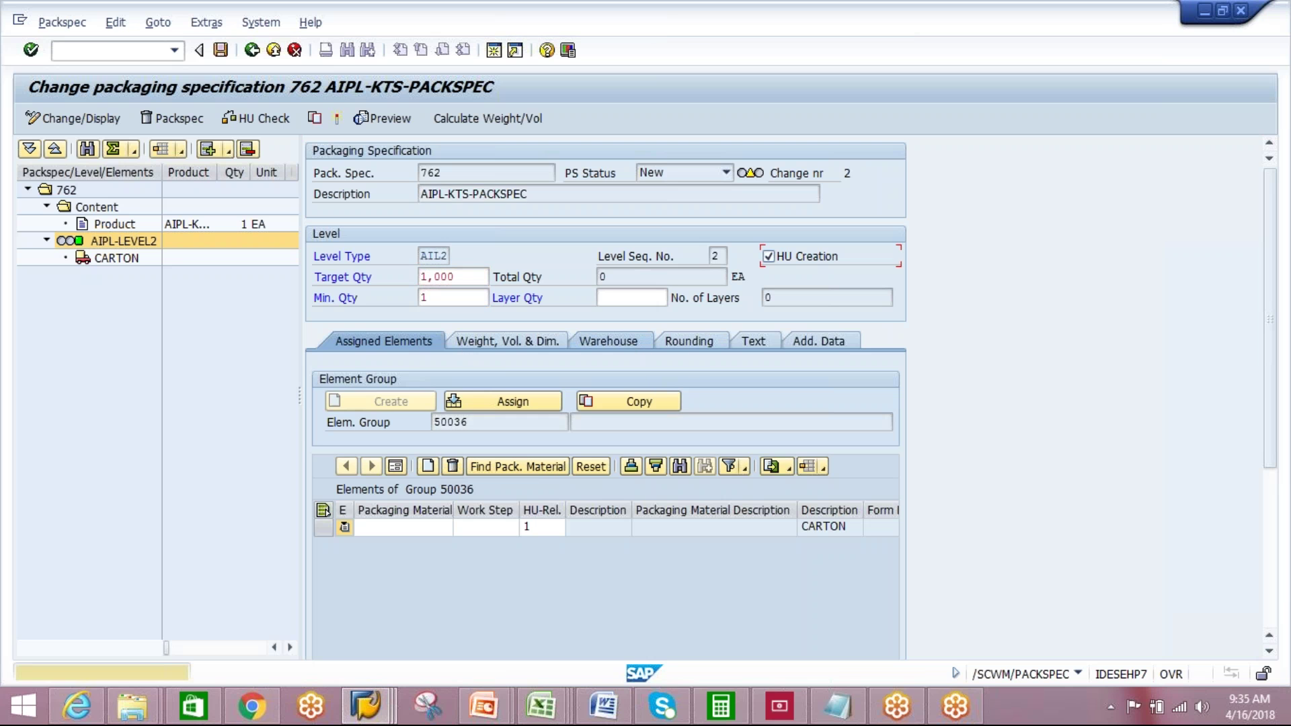
left_click(533, 402)
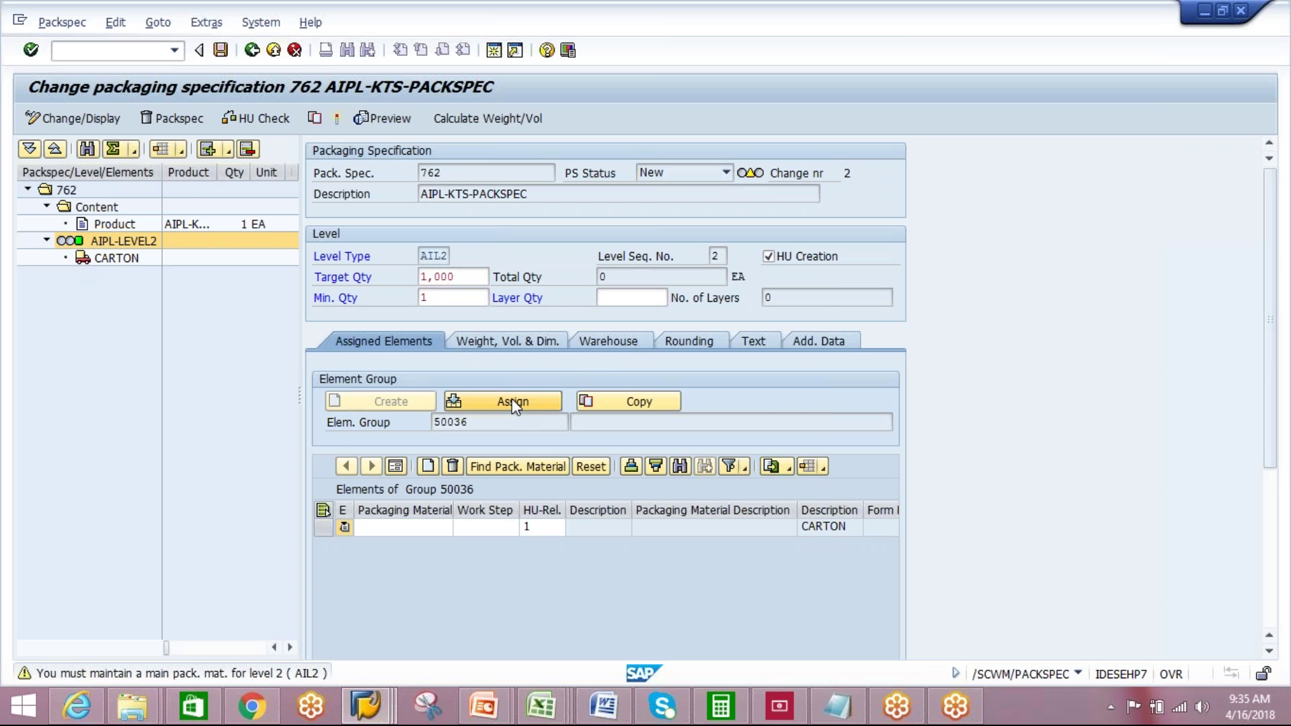
- Enter AKTS as the external step in the warehouse data of level AIPL-LEVEL2
left_click(615, 348)
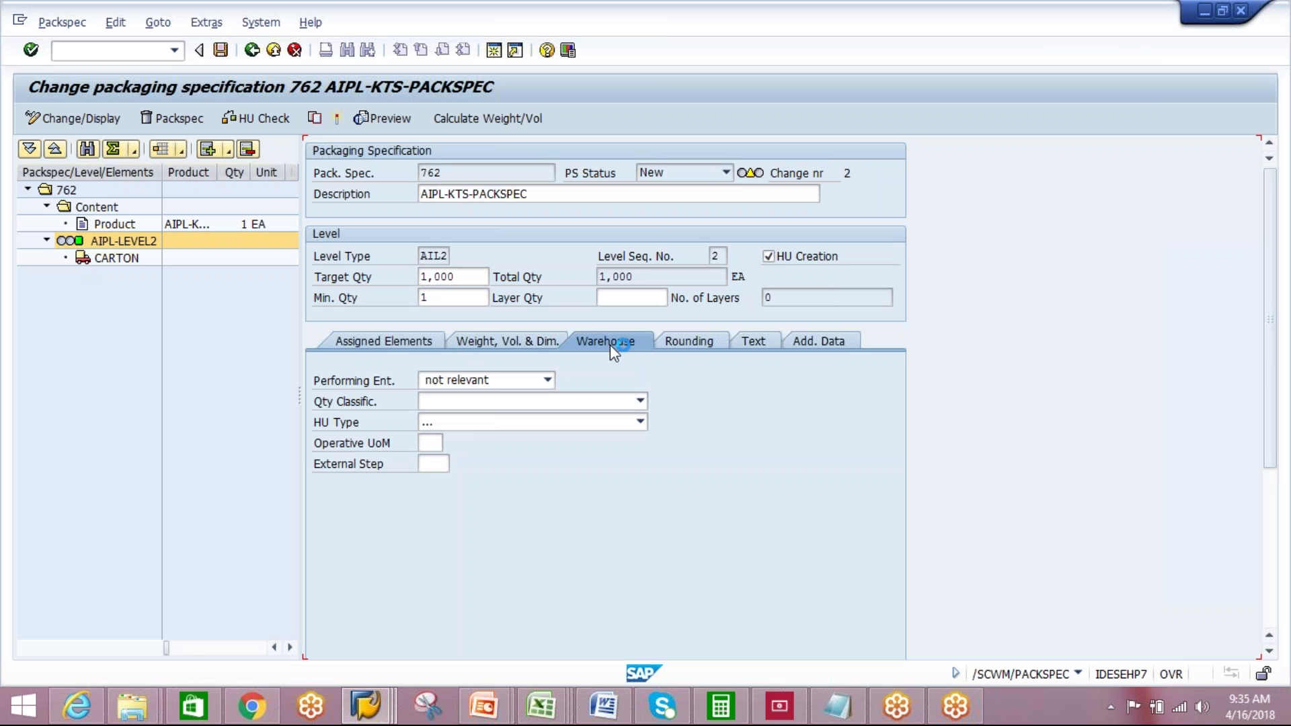
left_click(441, 465)
type("AKTS")
key("Return")
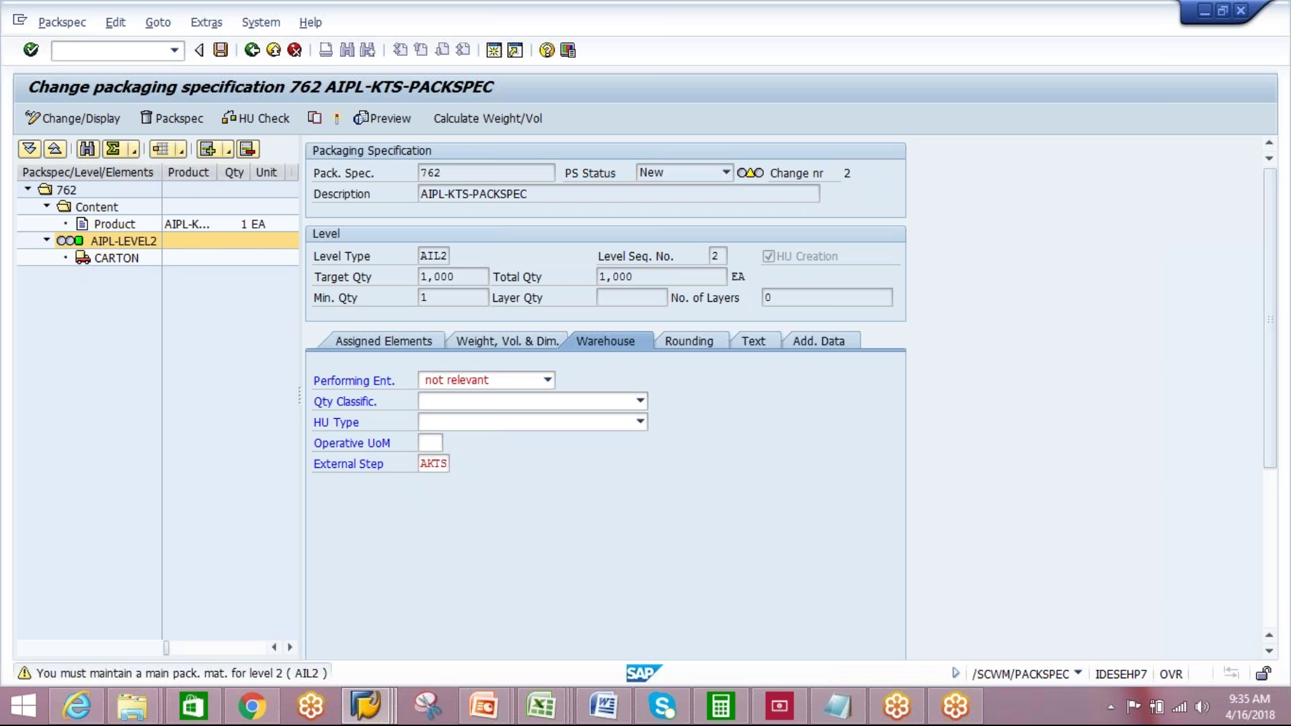
- Assign packaging material AIPL-CARTON to the CARTON element of level AIPL-LEVEL2
left_click(121, 259)
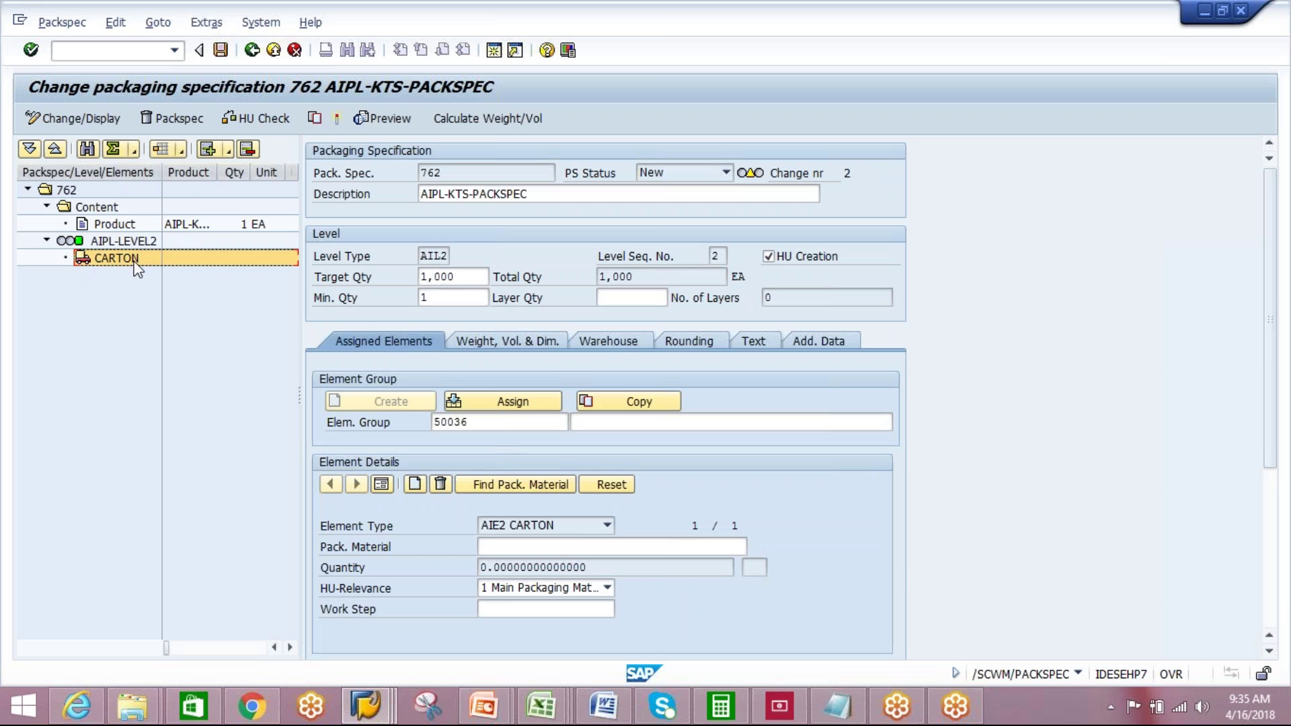
left_click(563, 547)
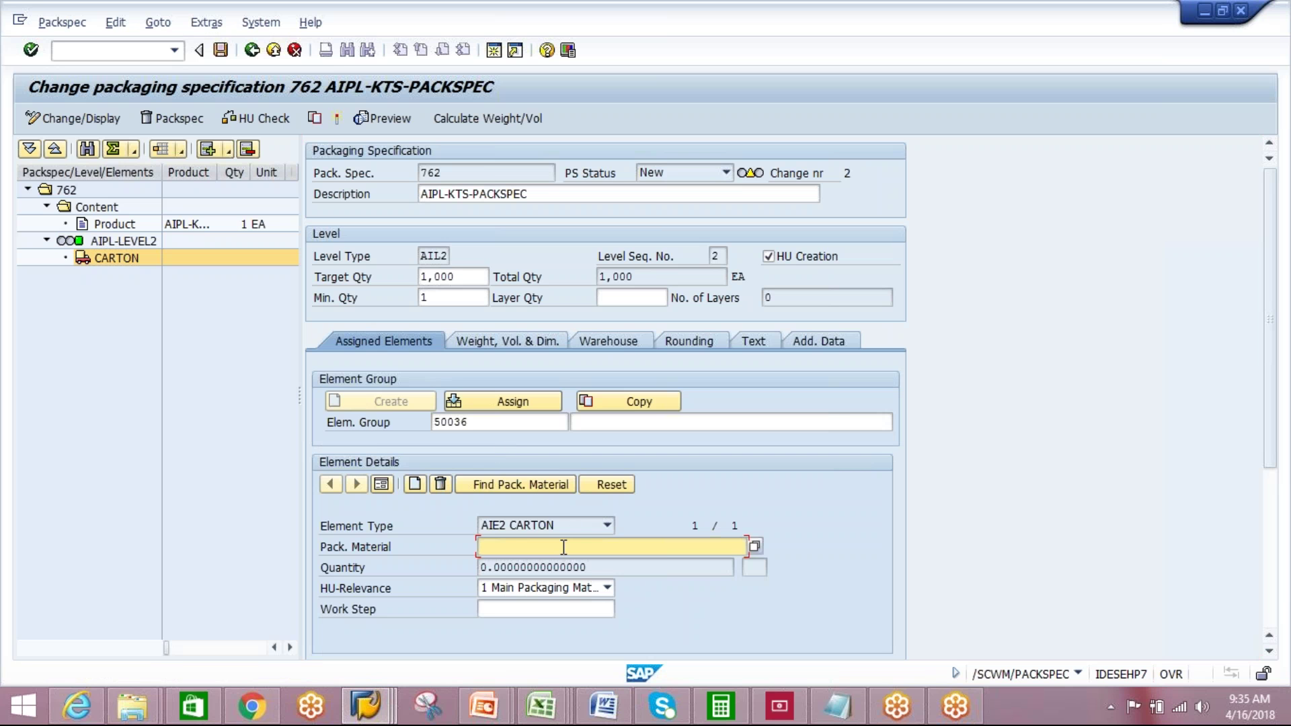
type("A")
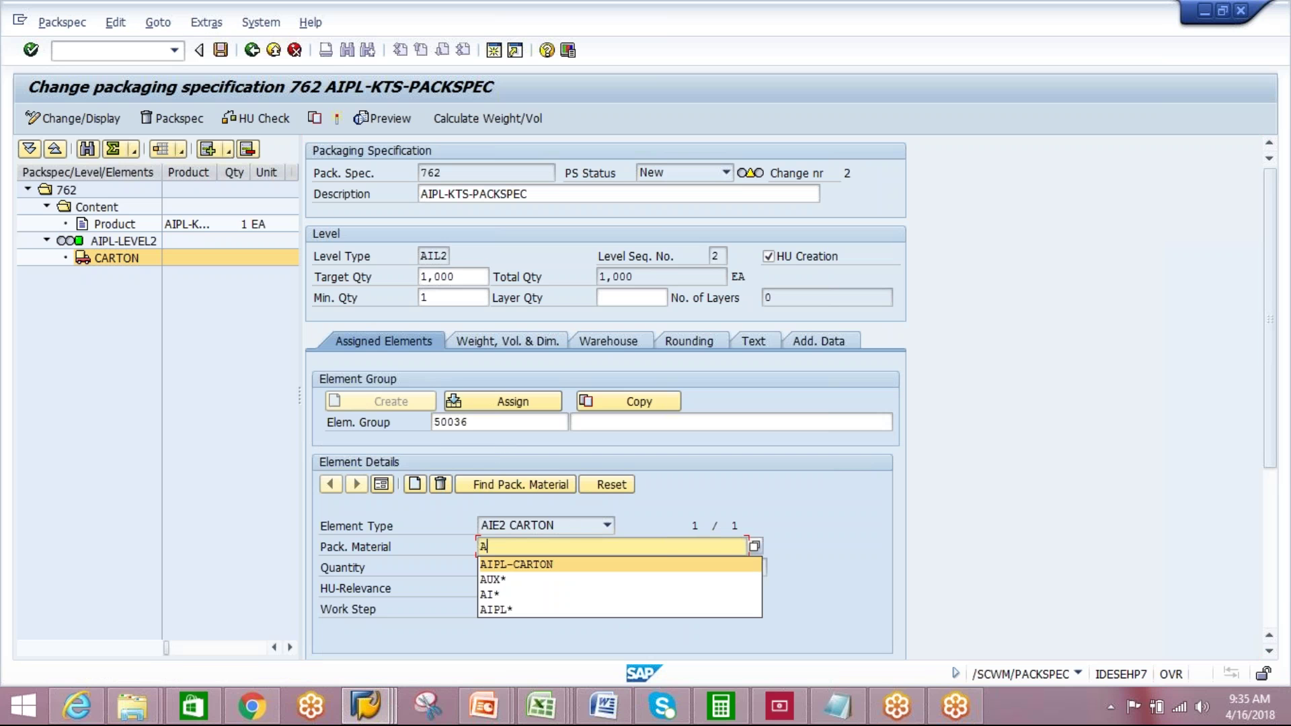
left_click(564, 564)
key("Return")
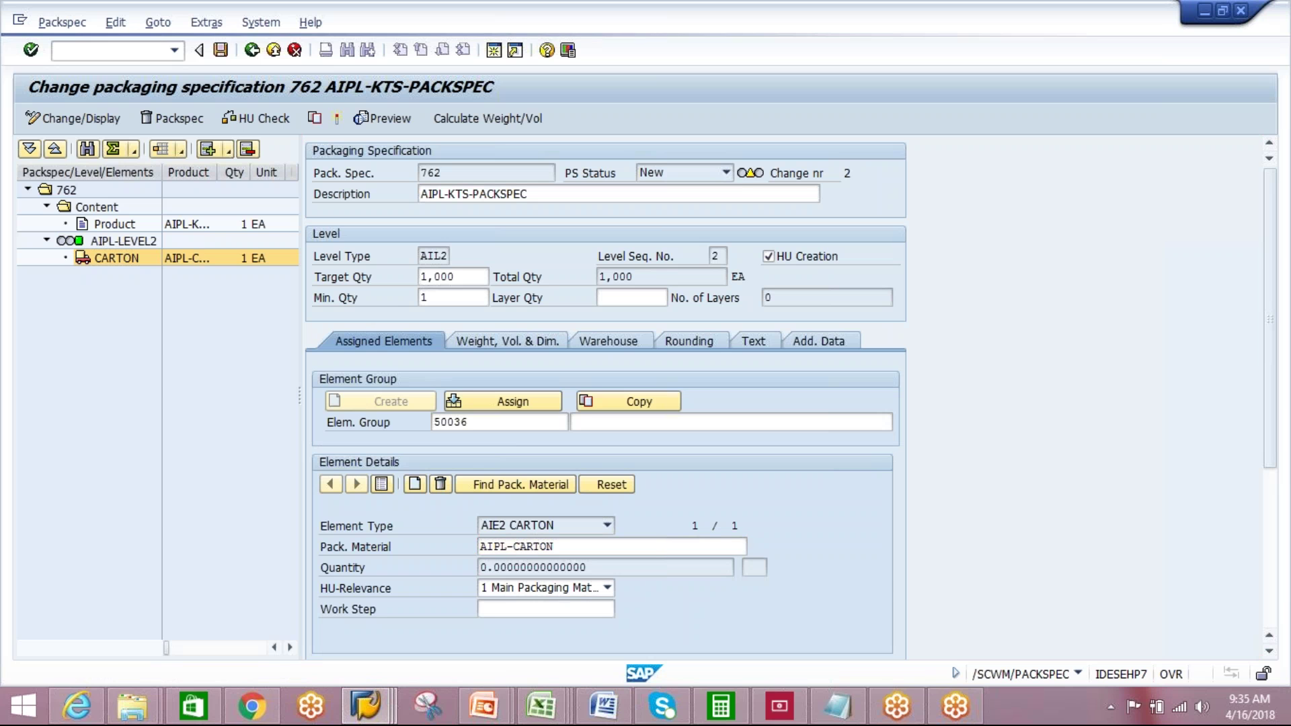
key("Return")
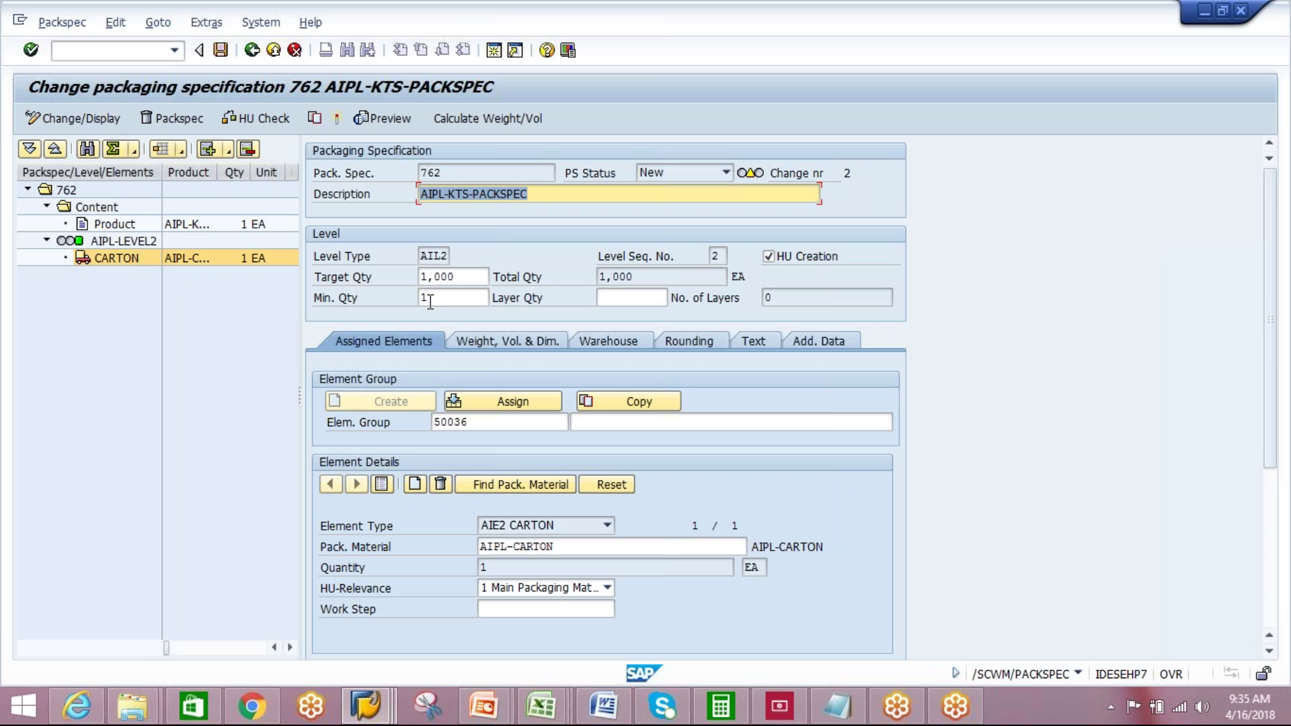
- Run the HU check, activate packaging specification 762 and return to the SAP Easy Access menu
left_click(256, 121)
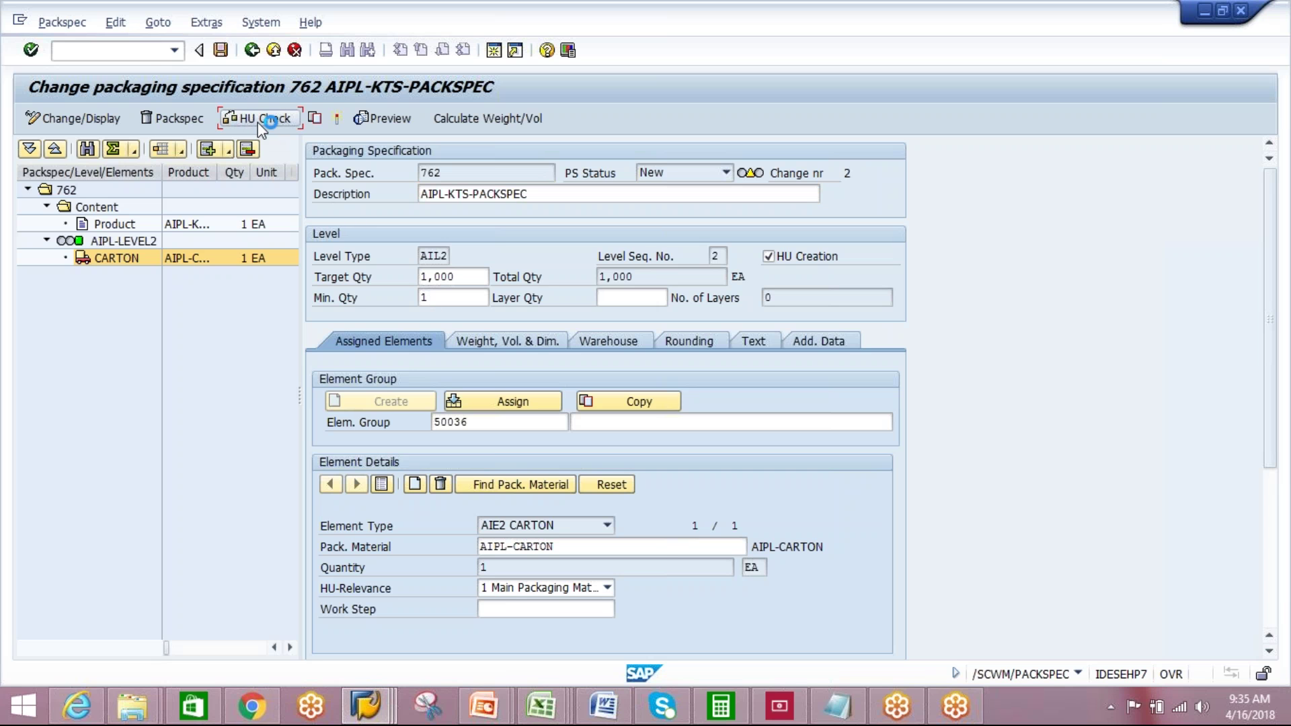
left_click(338, 117)
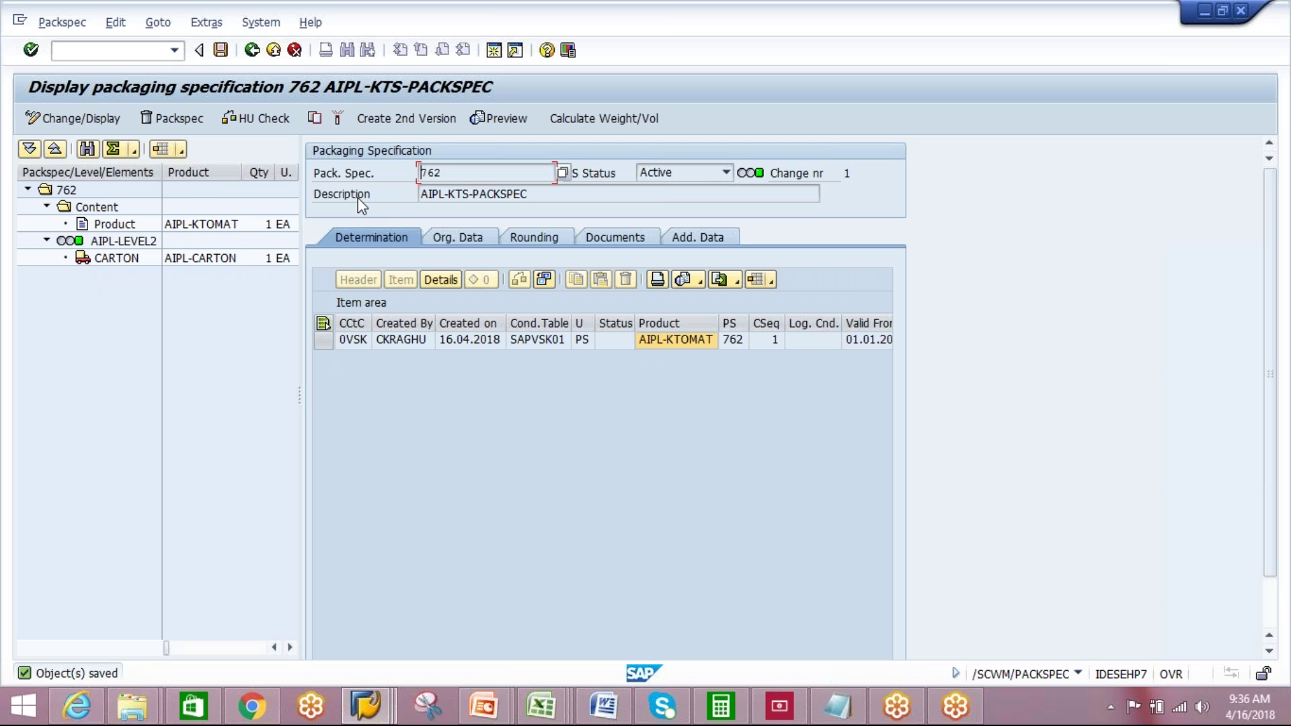
left_click(251, 50)
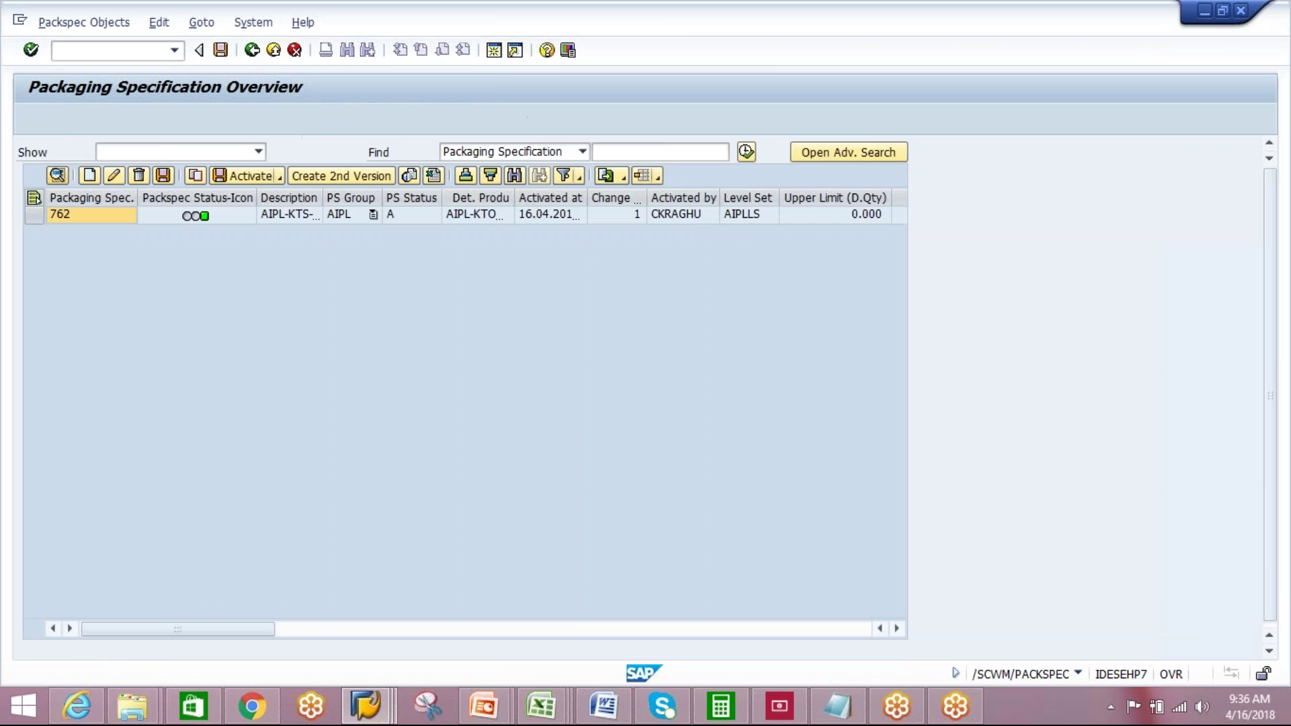
left_click(252, 50)
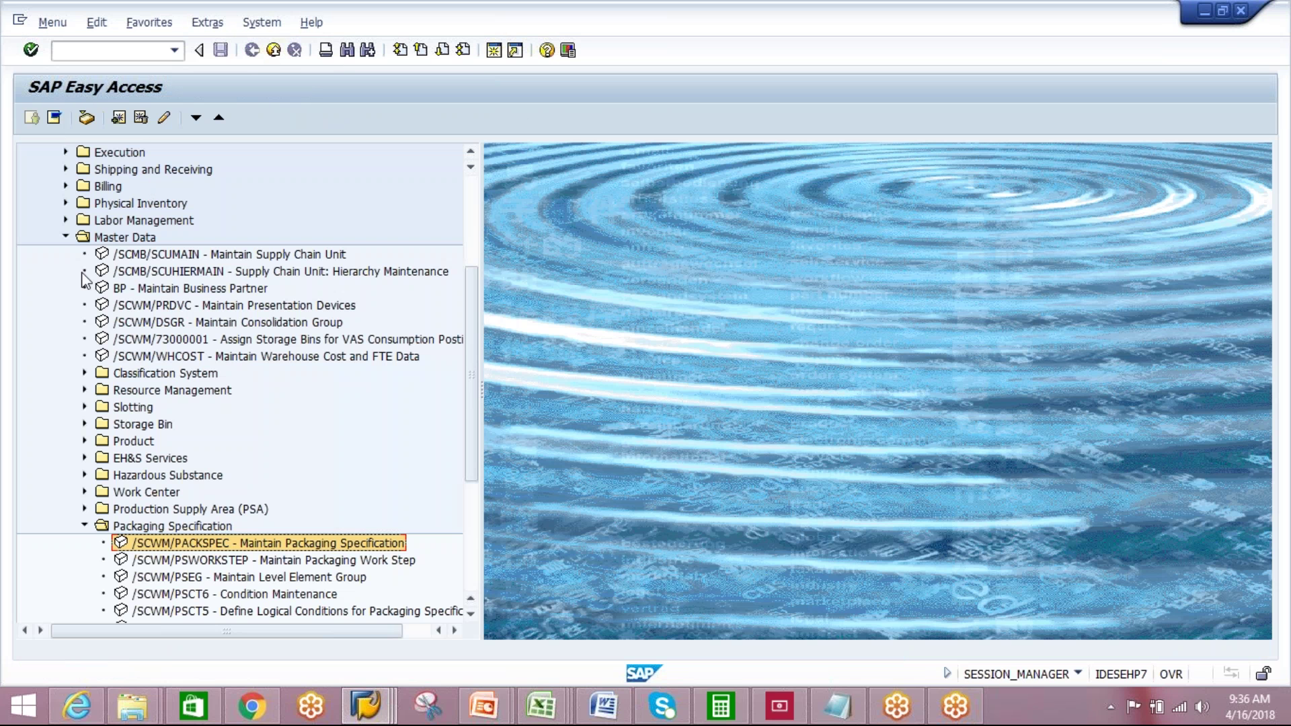
- Collapse the Master Data folder and select the VAS for Kit Creation on Stock transaction under Work Scheduling's Value-Added Services
left_click(85, 526)
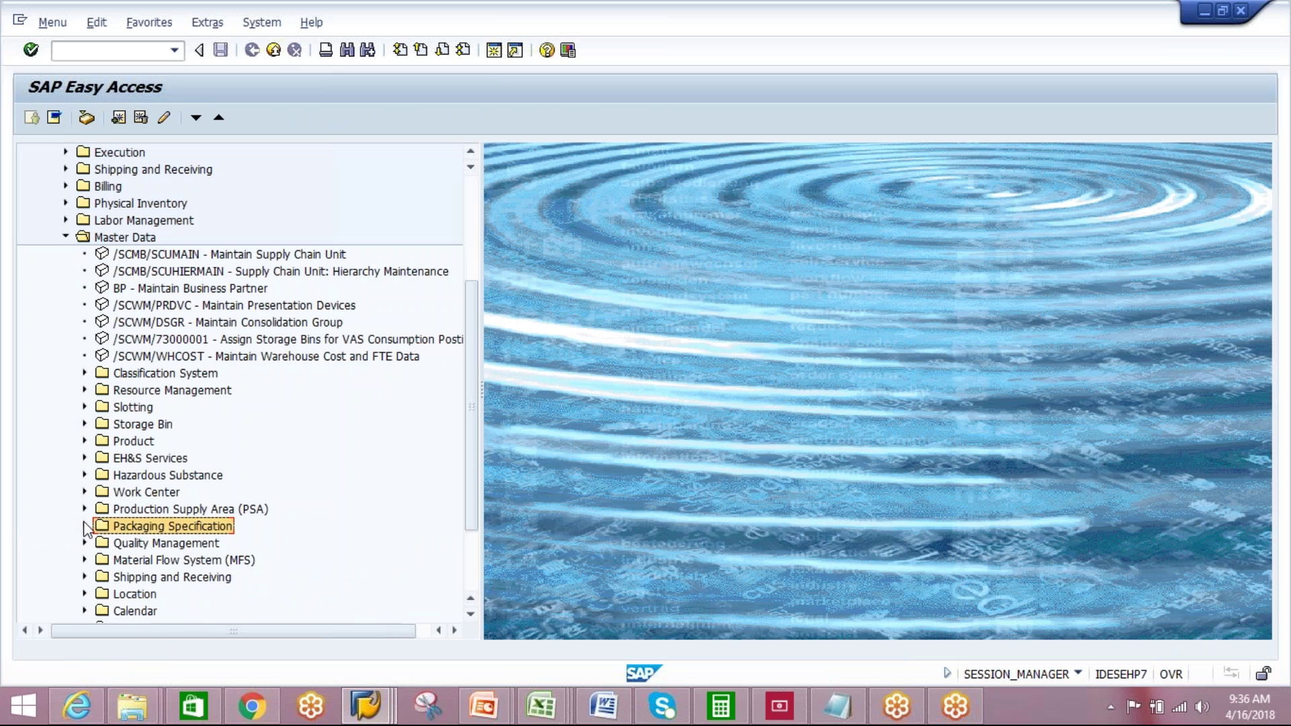
left_click(66, 236)
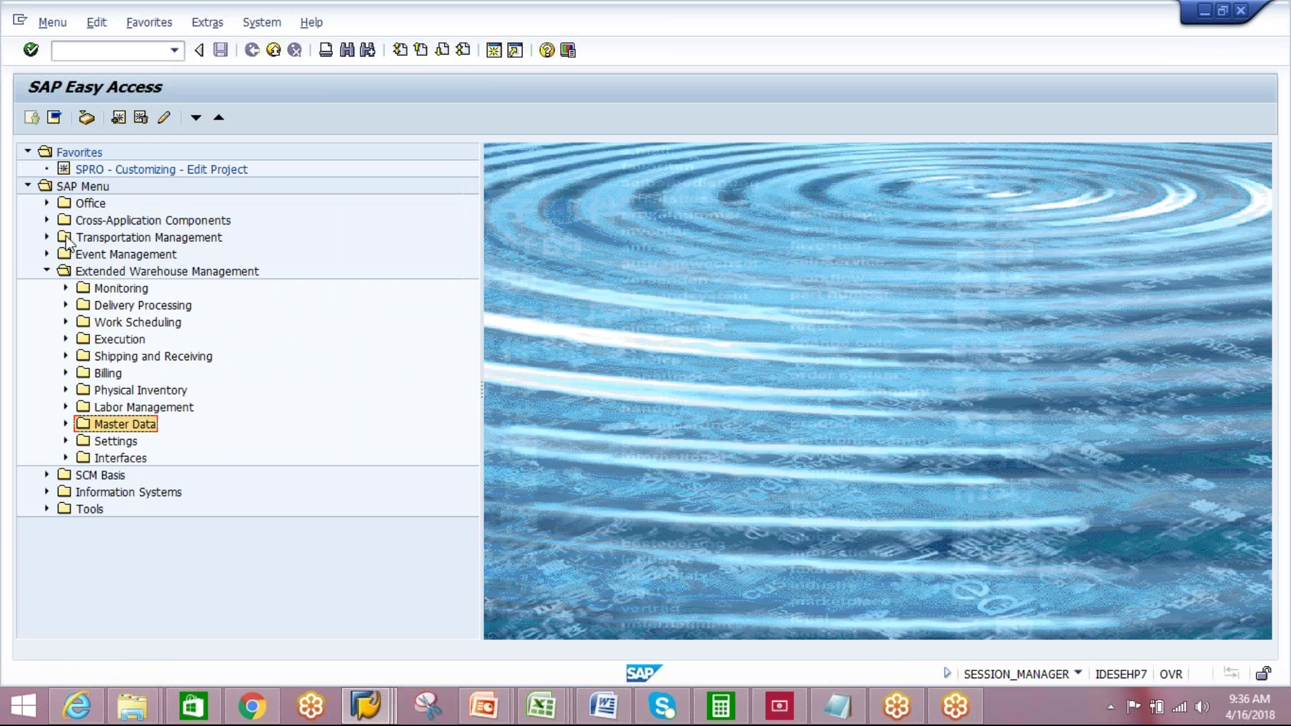
left_click(66, 322)
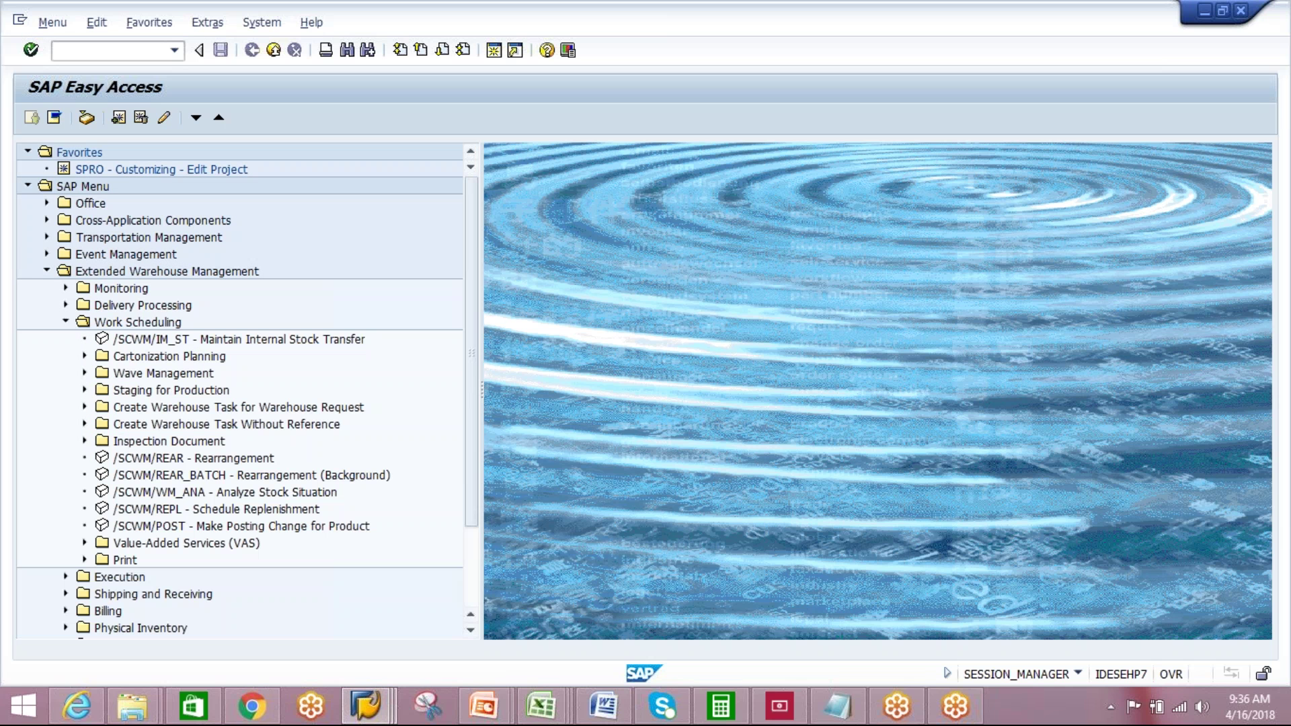
left_click(85, 542)
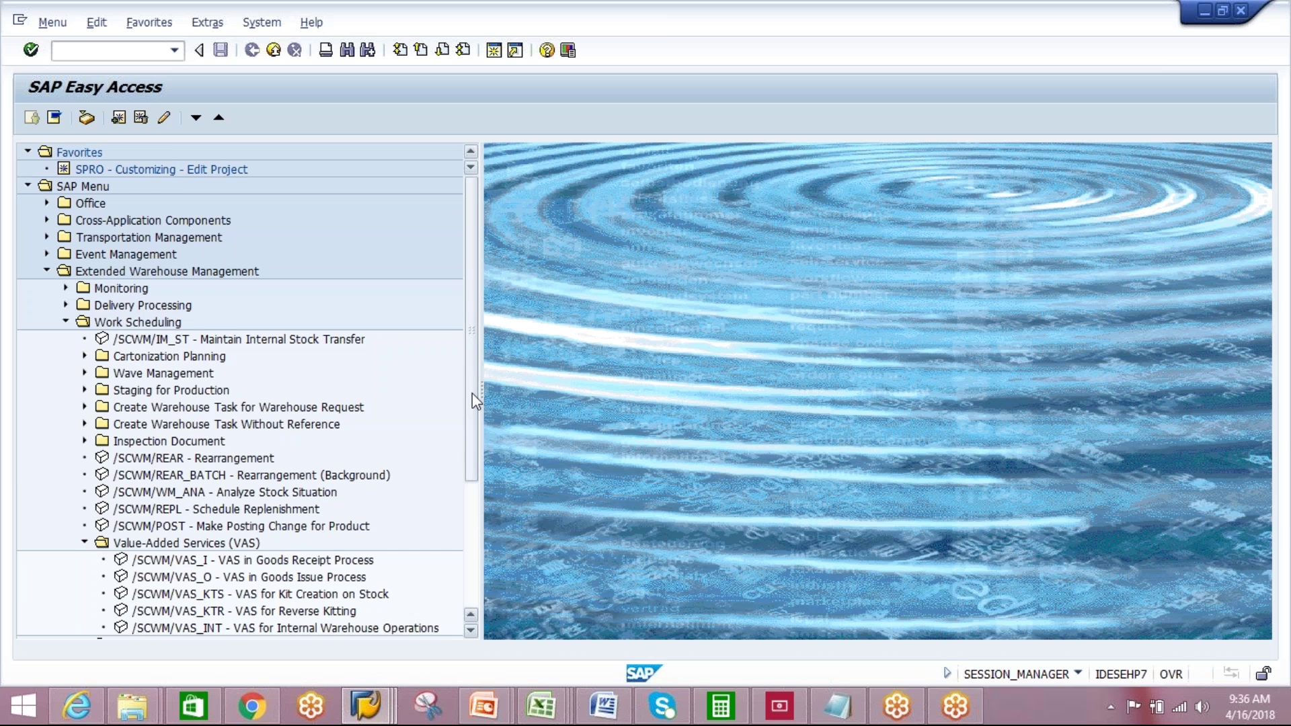
left_click_drag(472, 395, 472, 441)
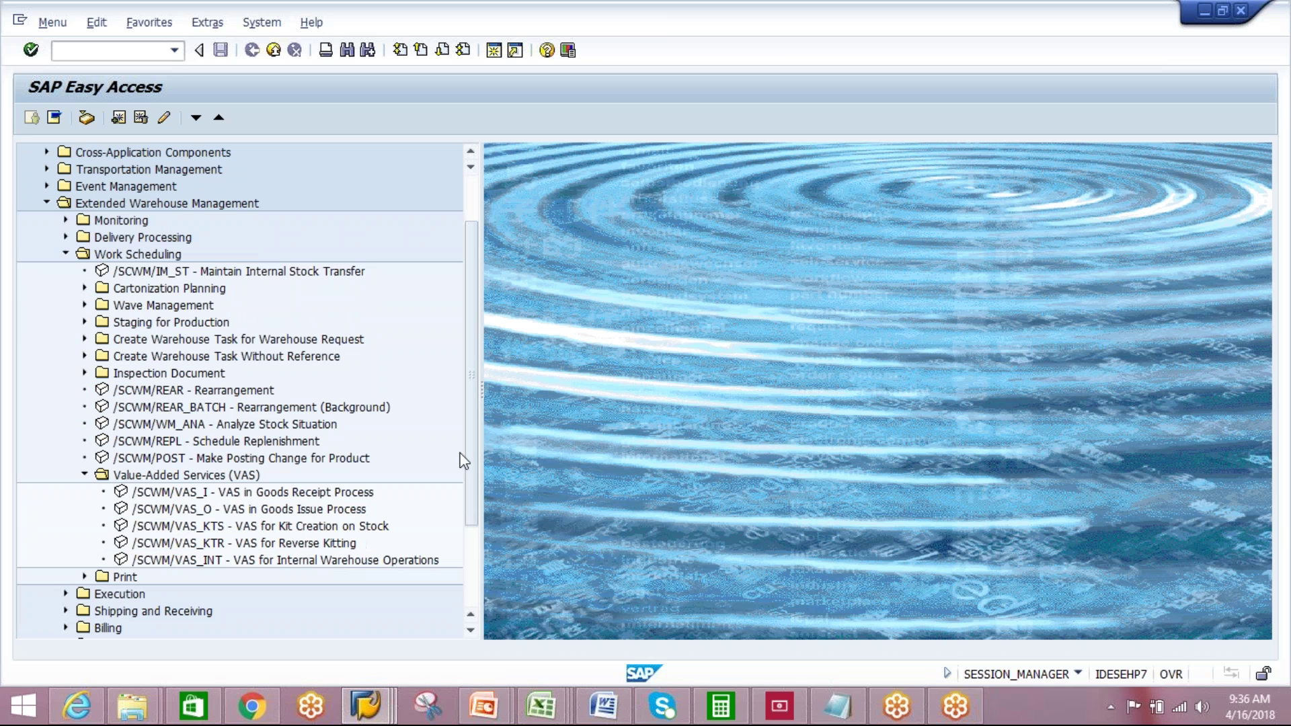
left_click(277, 527)
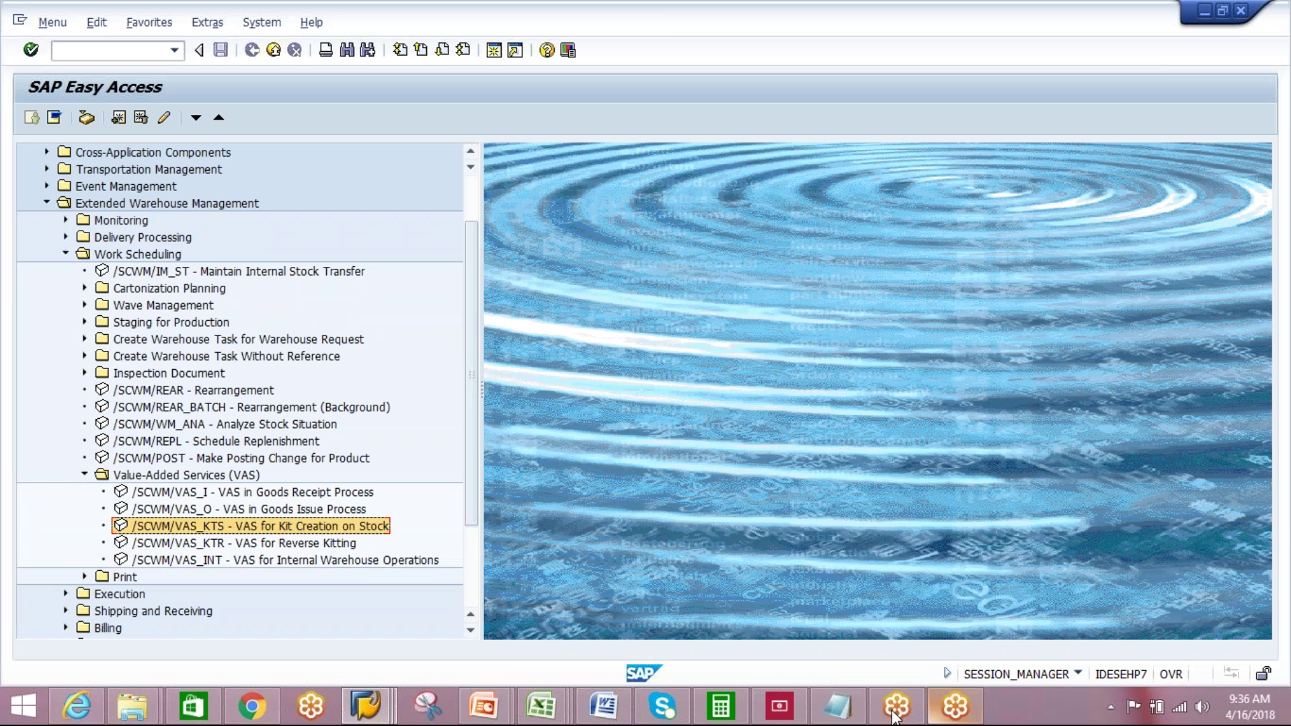
- Switch to the Notepad notes and add the line "/SCWM/VAS_KTS - VAS for Kit Creation on Stock" below the IBD entry
left_click(840, 708)
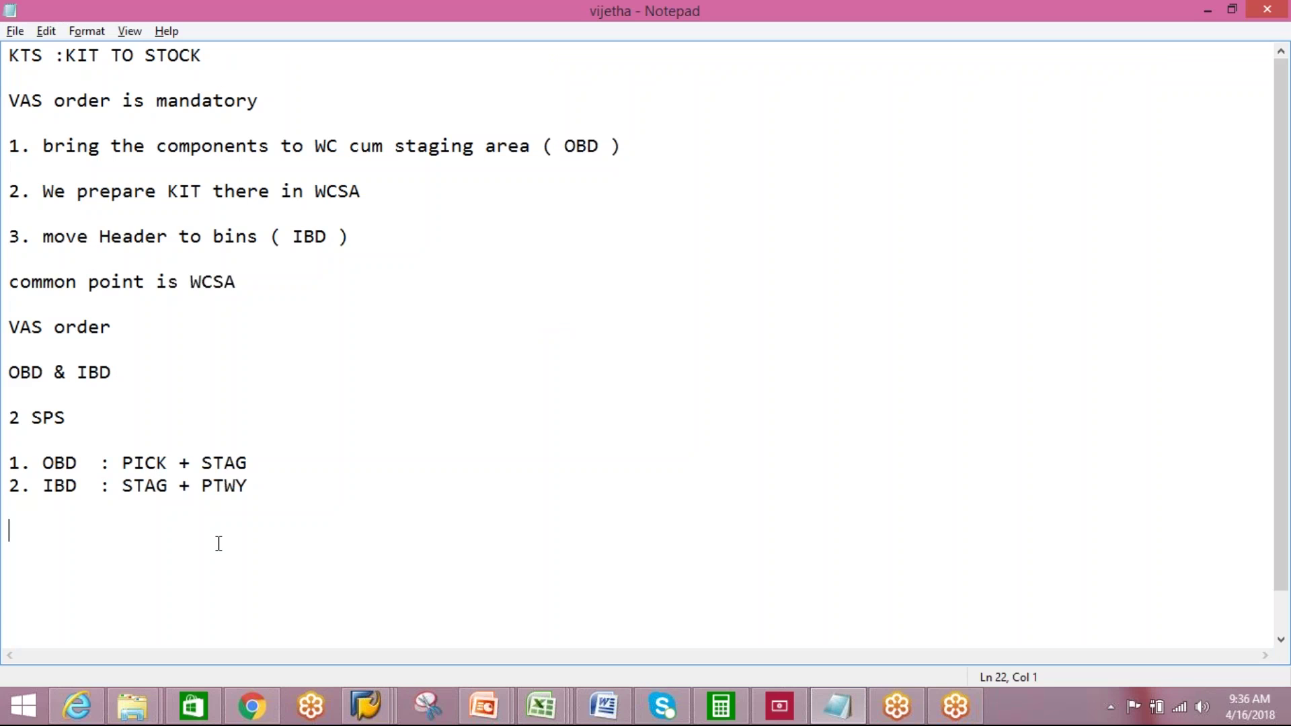
type("/SCWM/VAS_KTS - VAS for Kit Creation on Stock")
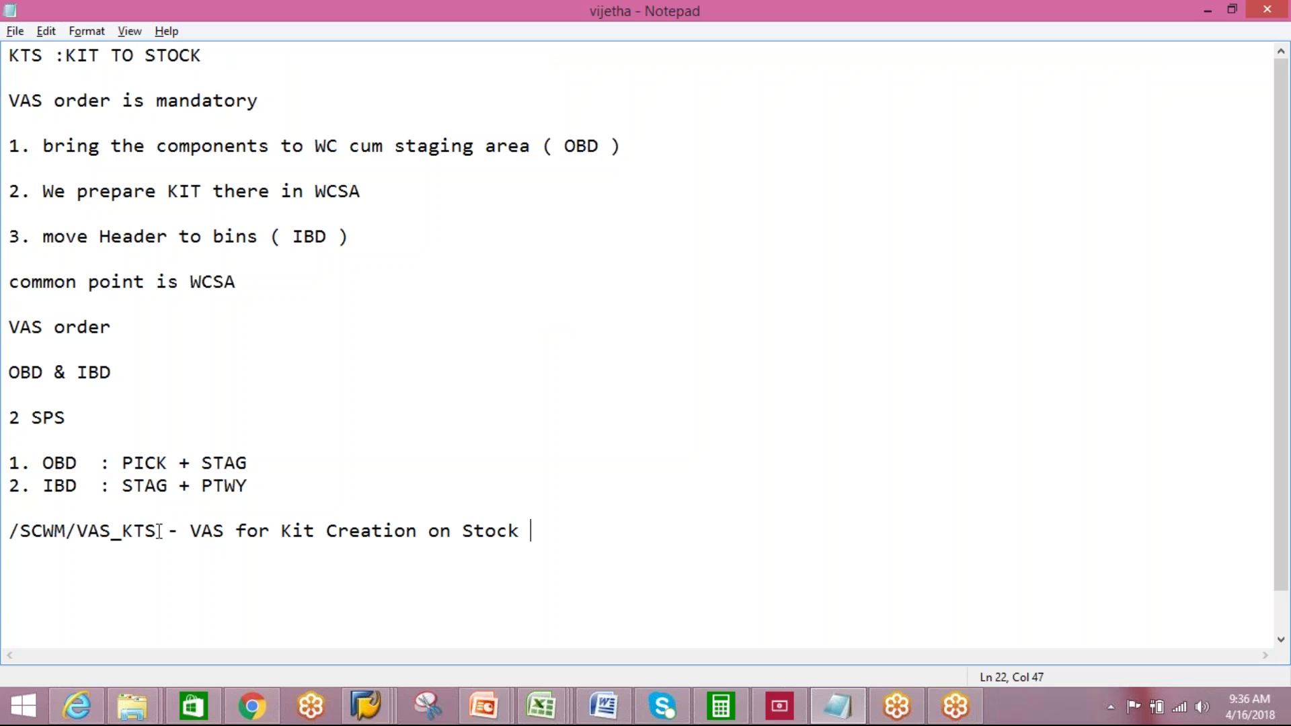
left_click_drag(161, 532, 20, 531)
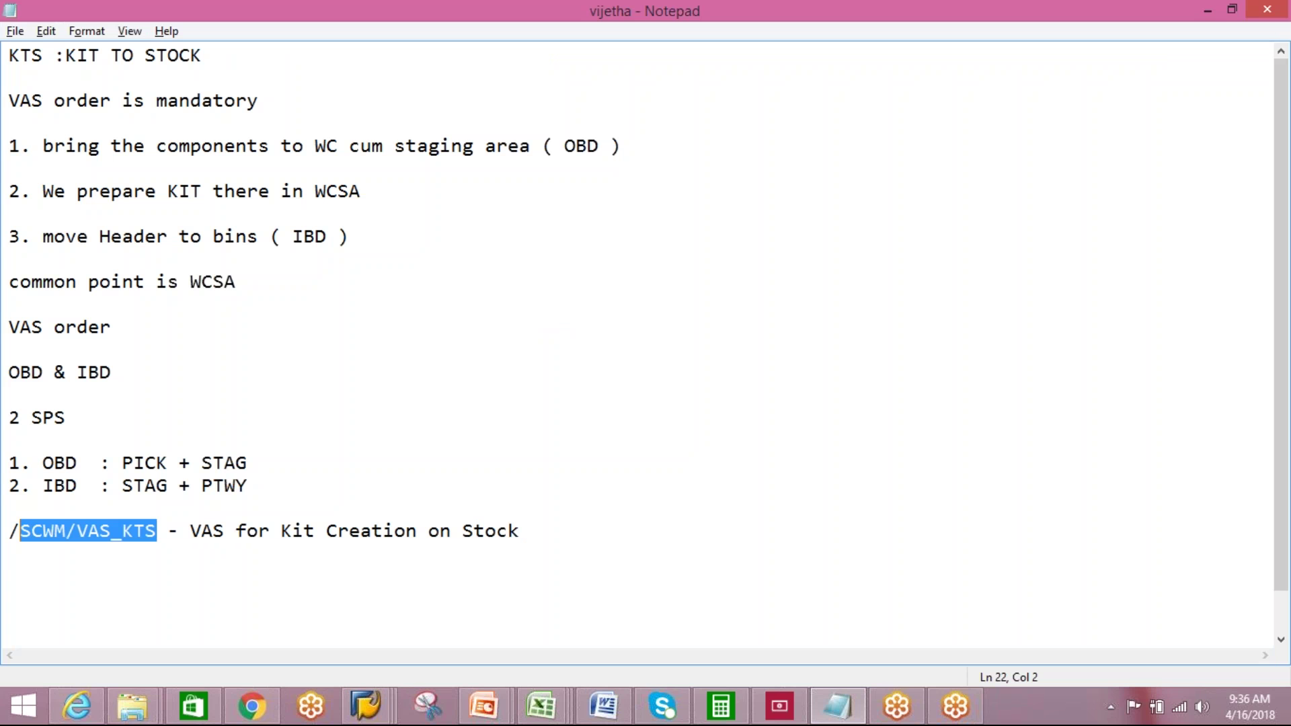
- Switch back to SAP, open transaction /SCWM/VAS_KTS and start creating a kit-to-stock VAS order without a BOM
left_click(367, 716)
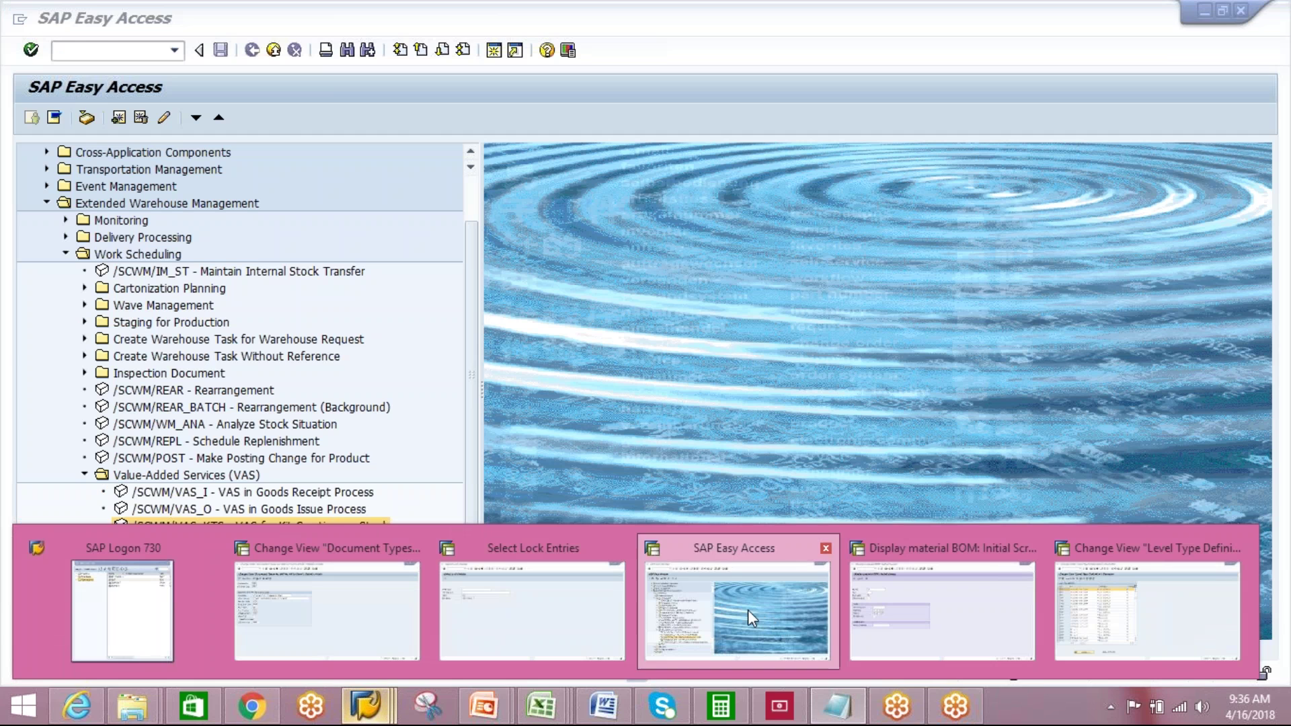
left_click(748, 610)
left_click(169, 528)
double_click(170, 528)
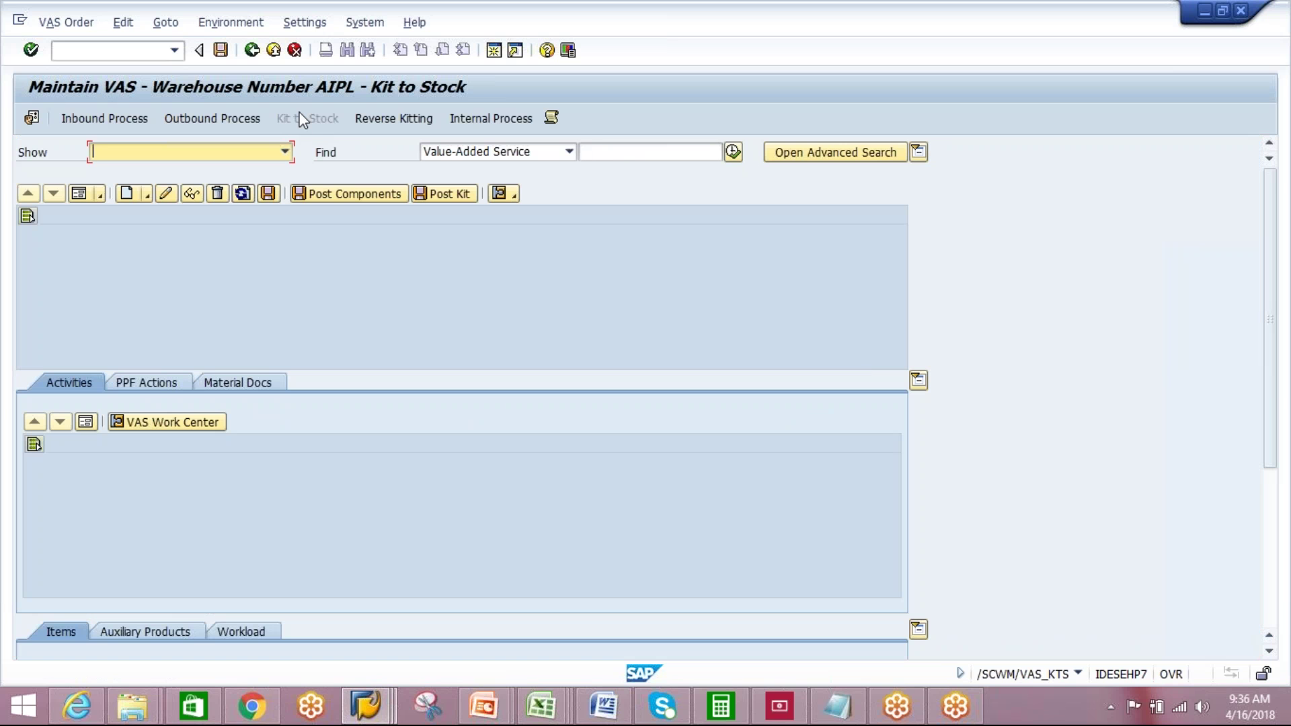
left_click(146, 196)
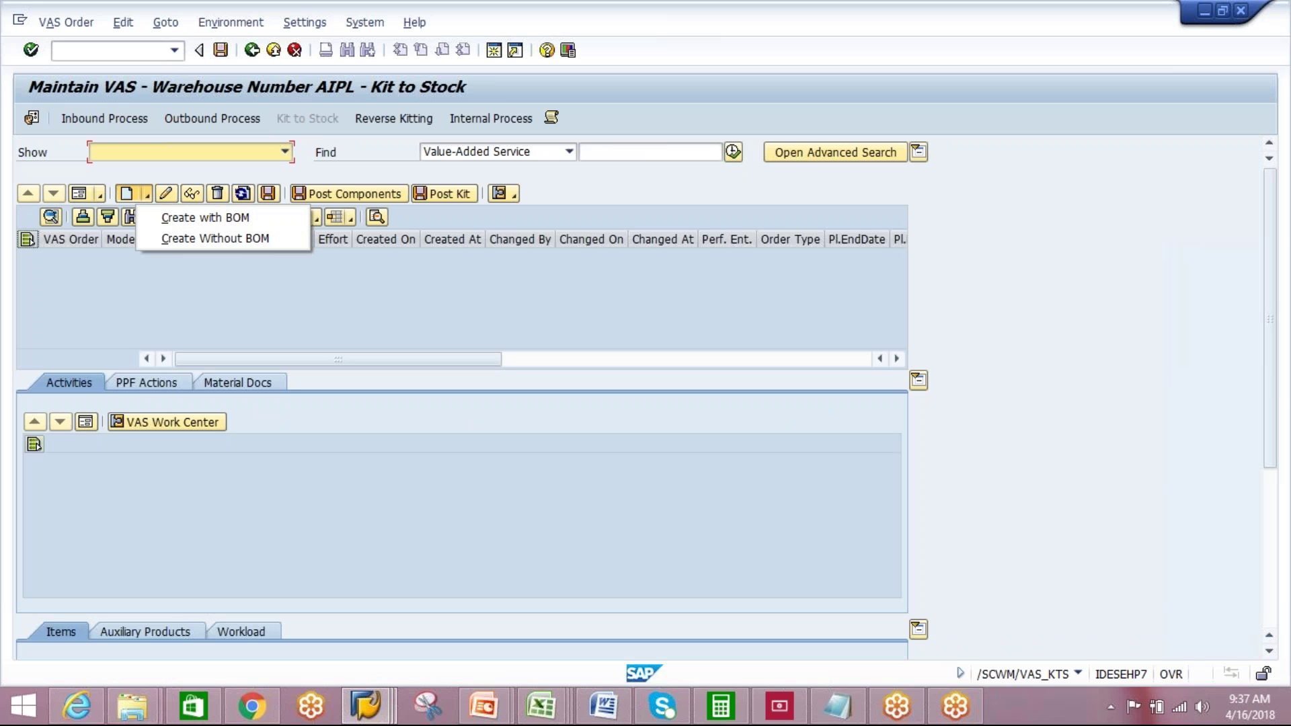
left_click(217, 238)
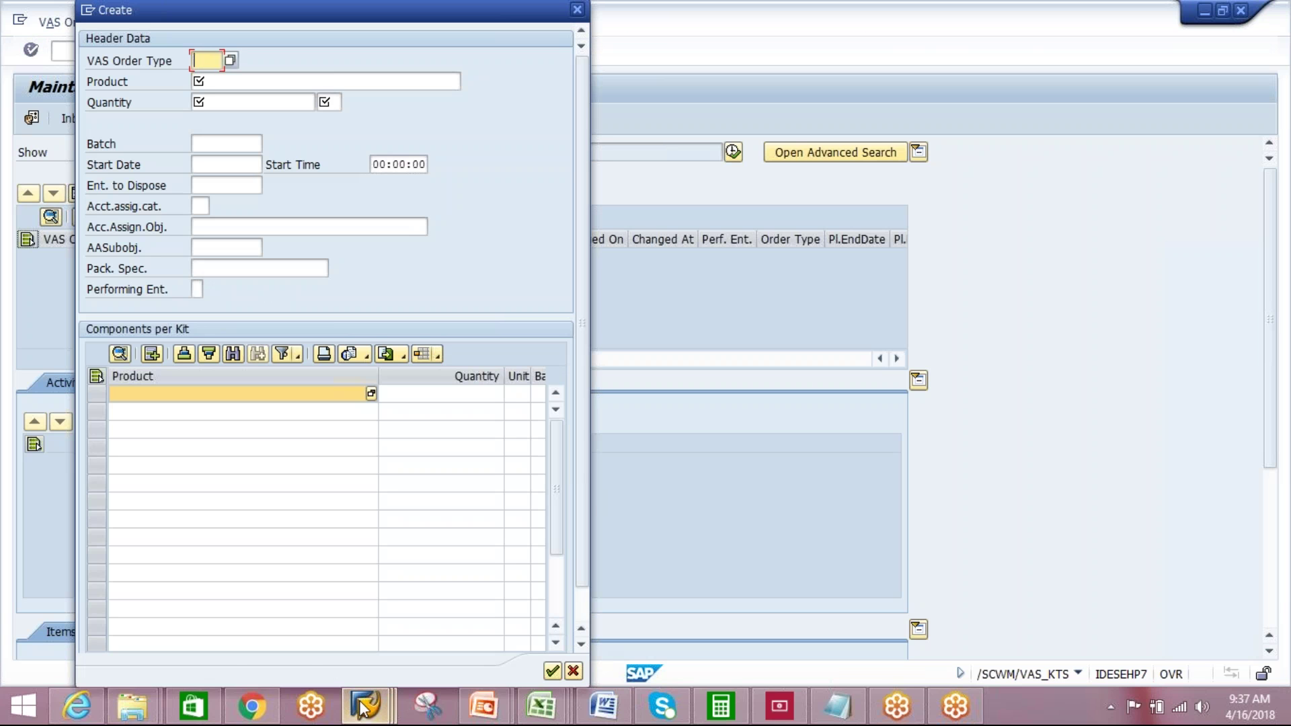
- Check the VAS order type in the kit-to-stock document type settings and enter KTS as the new order's type
left_click(376, 717)
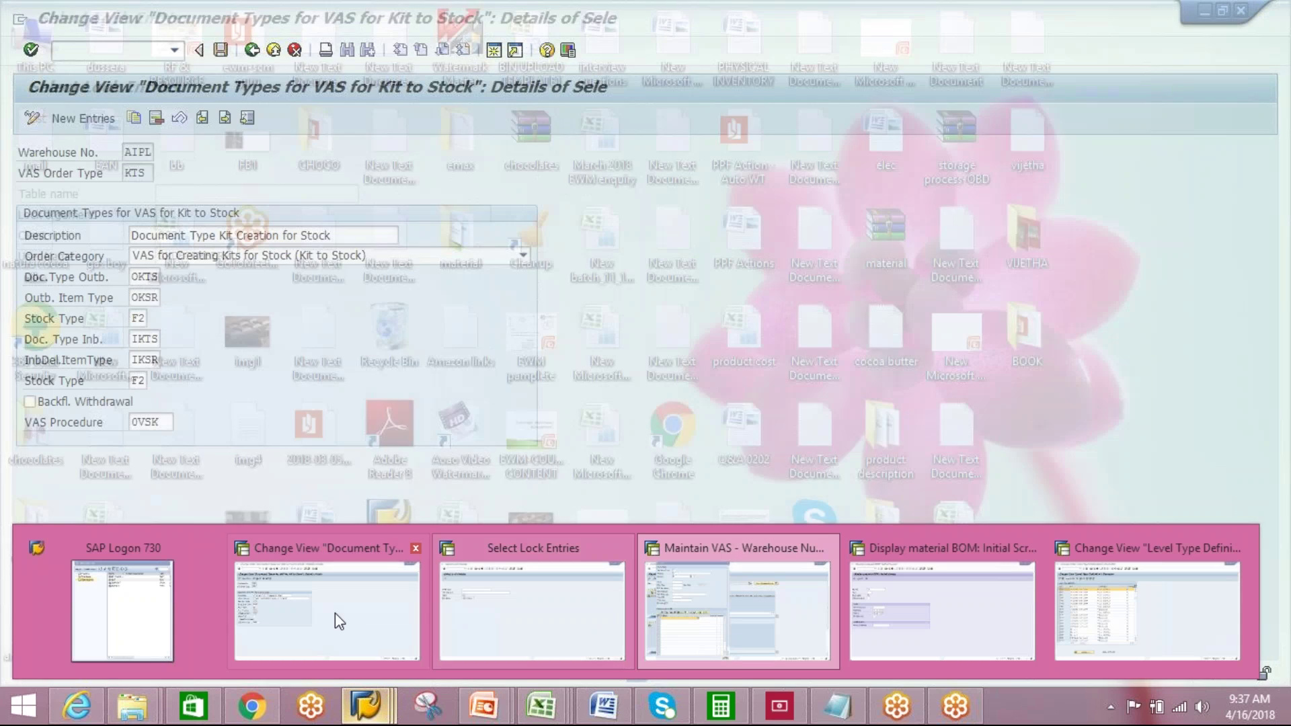
left_click(335, 612)
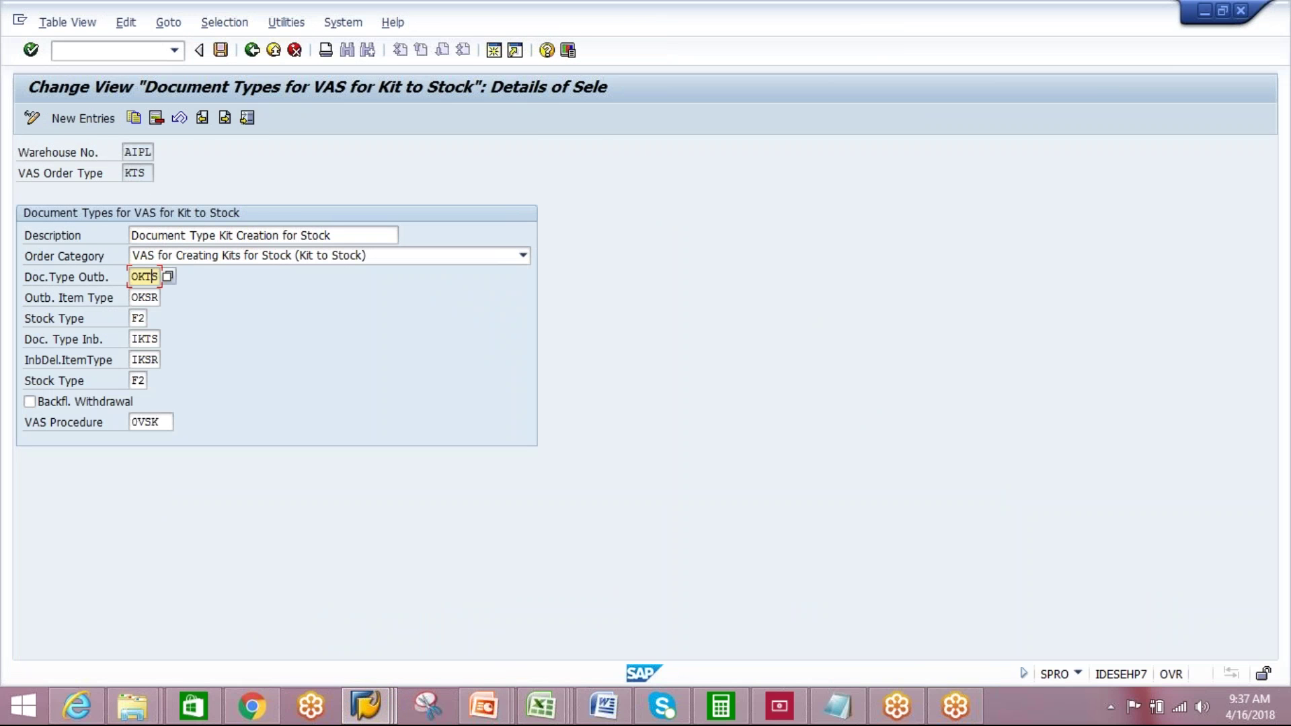
key("alt+Tab")
type("KTS")
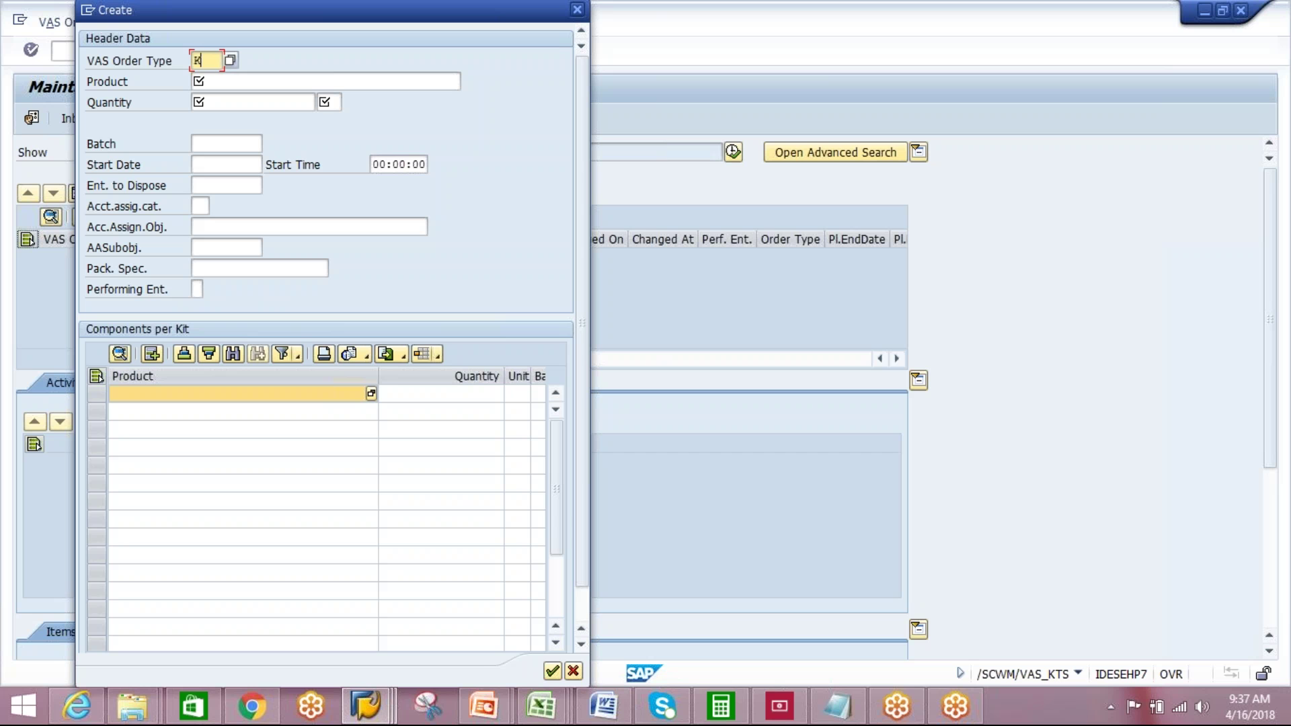
- Search products with AIPL* and choose AIPL-KTOMAT as the VAS order's product
left_click(251, 80)
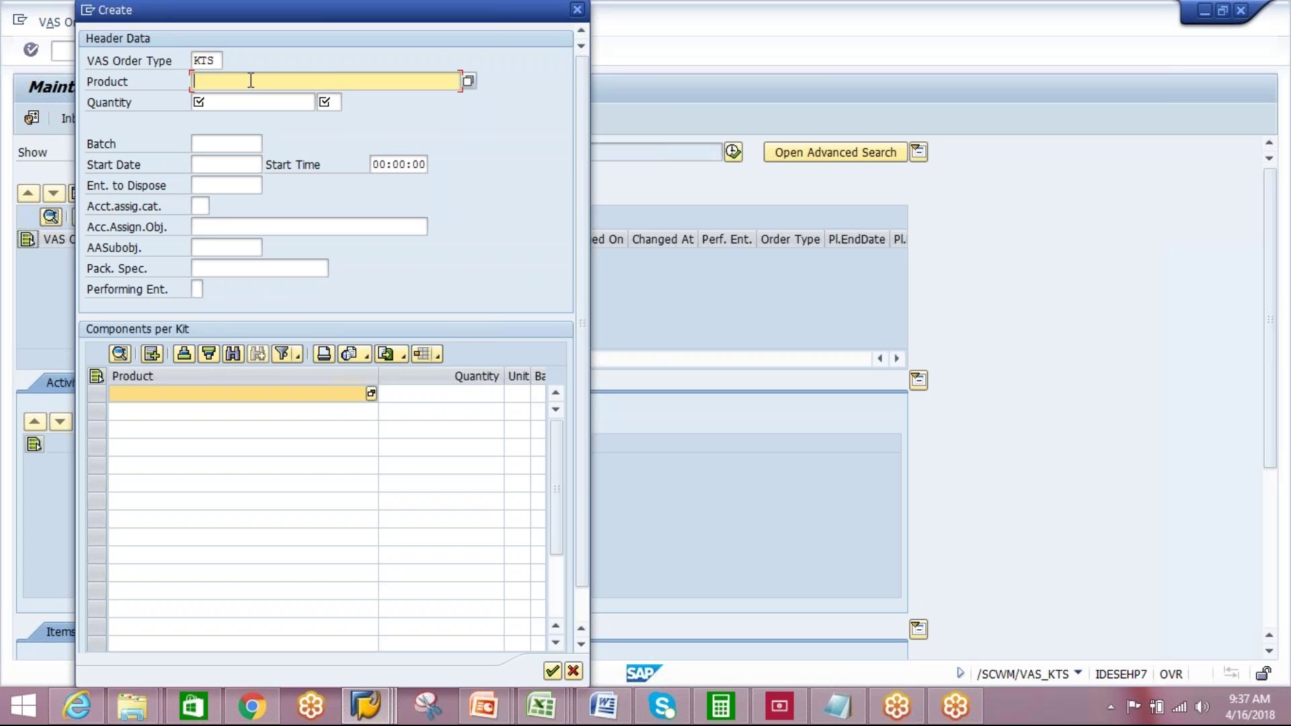
type("AIPL*")
left_click(468, 81)
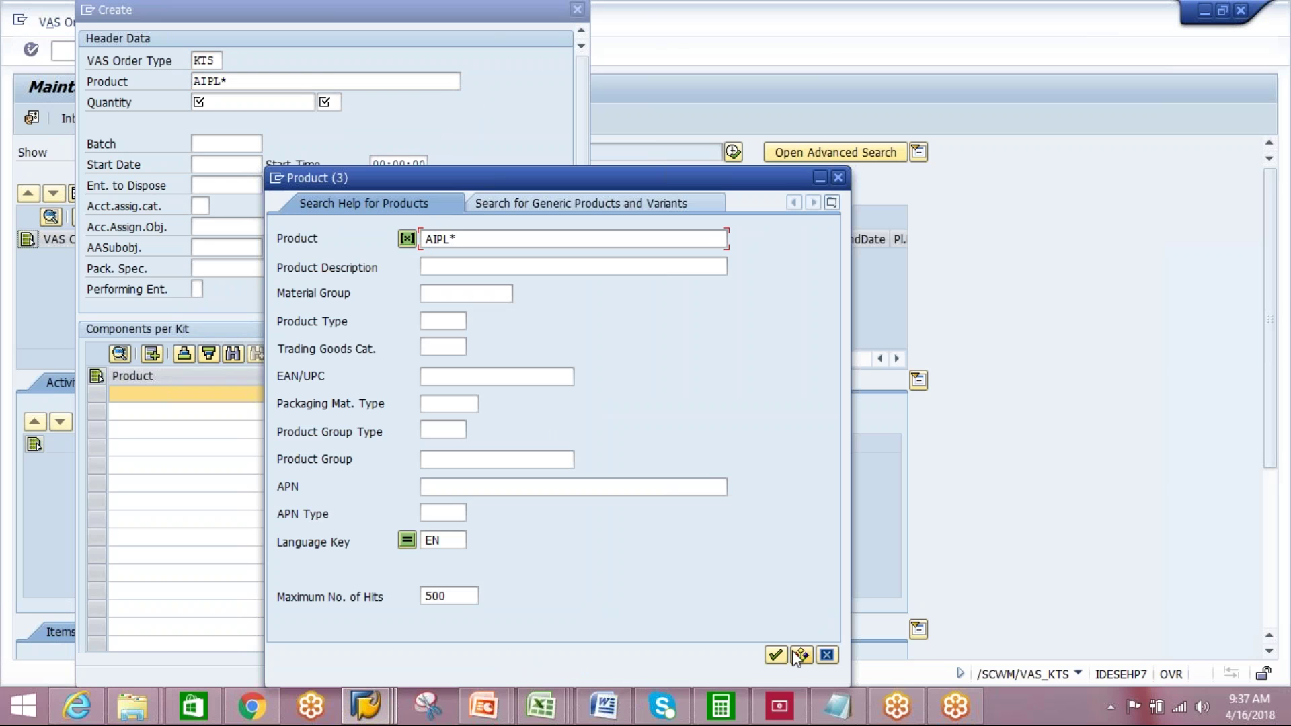
left_click(776, 656)
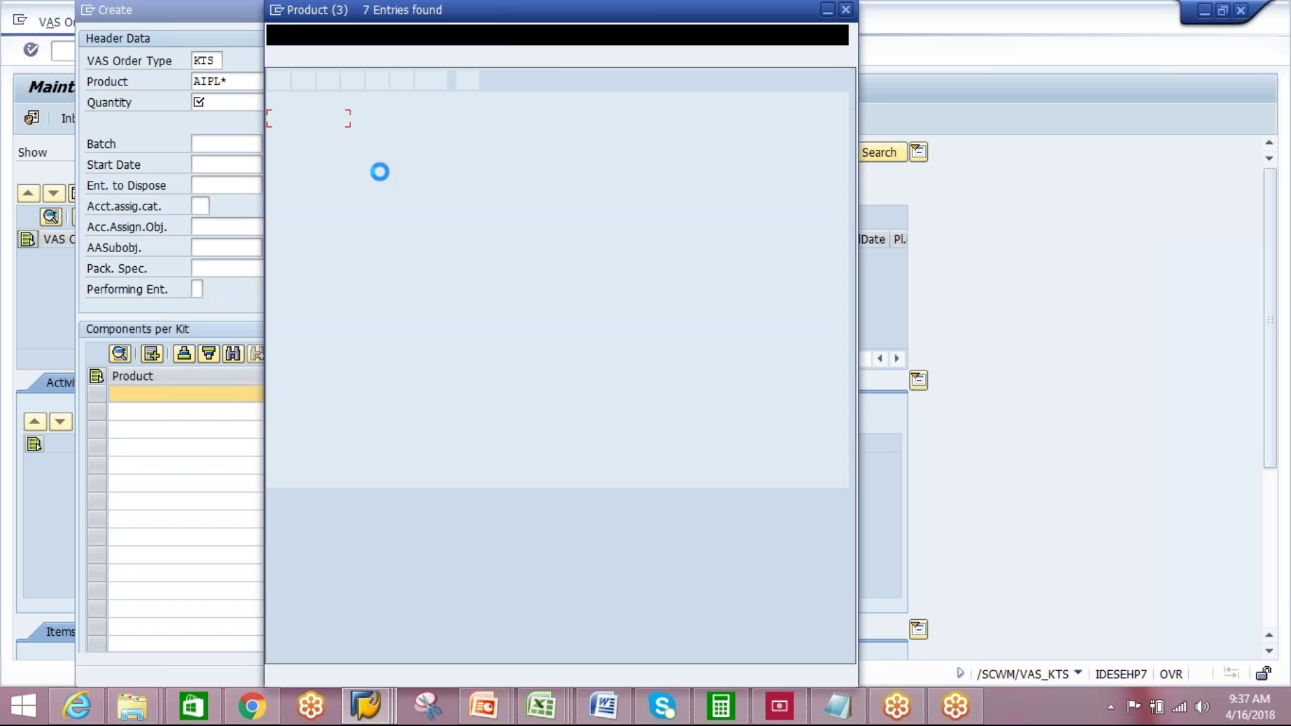
double_click(339, 138)
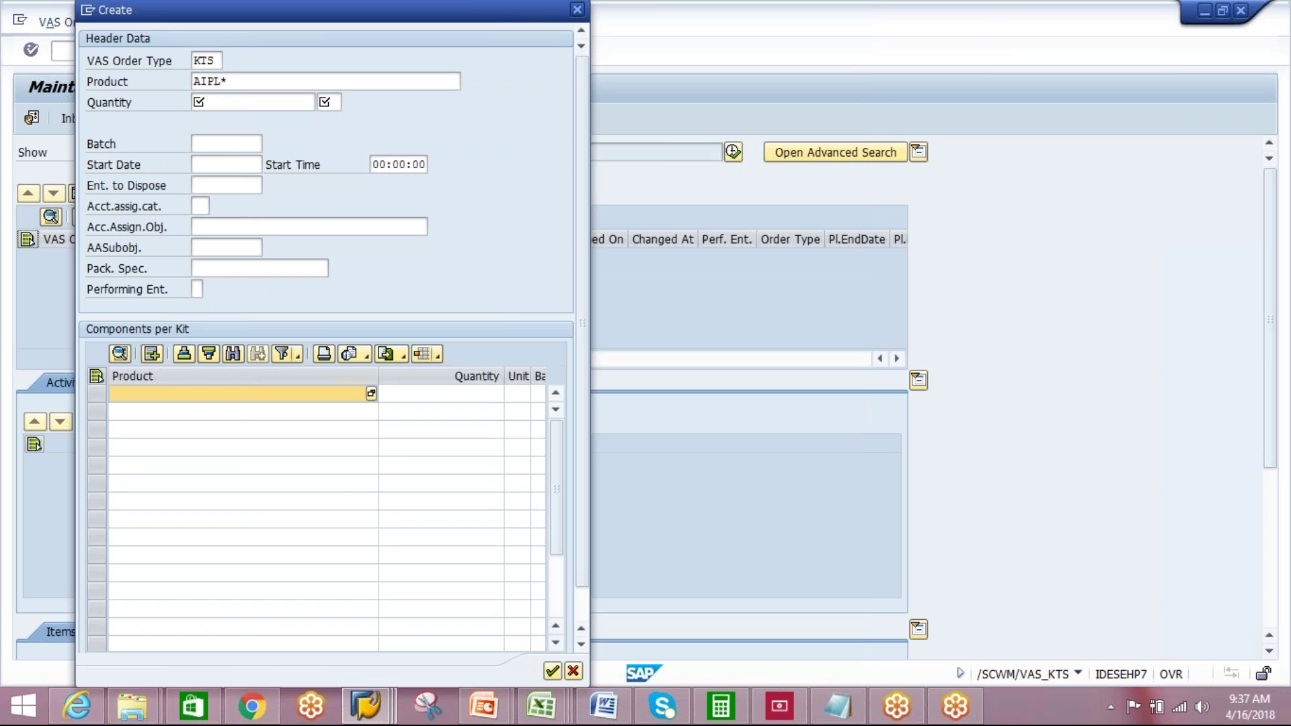
- Set the VAS order's header quantity to 1 EA
left_click(247, 104)
type("1")
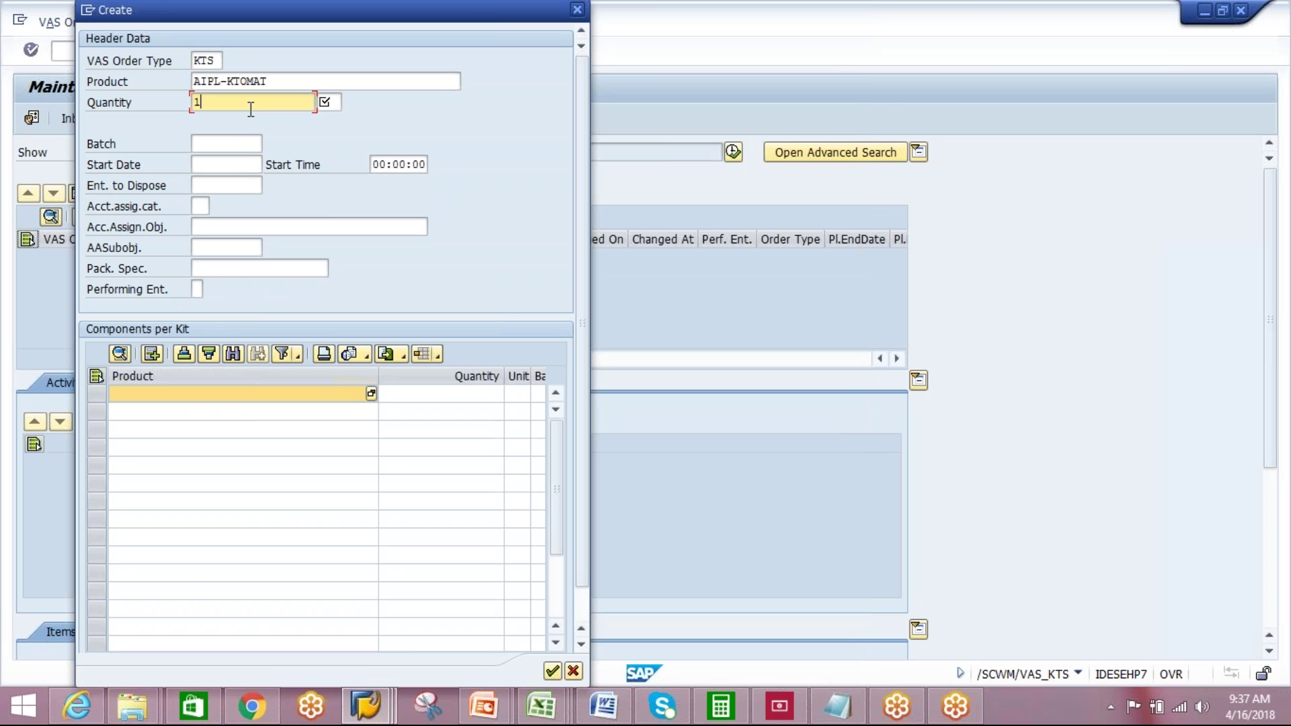
left_click(327, 104)
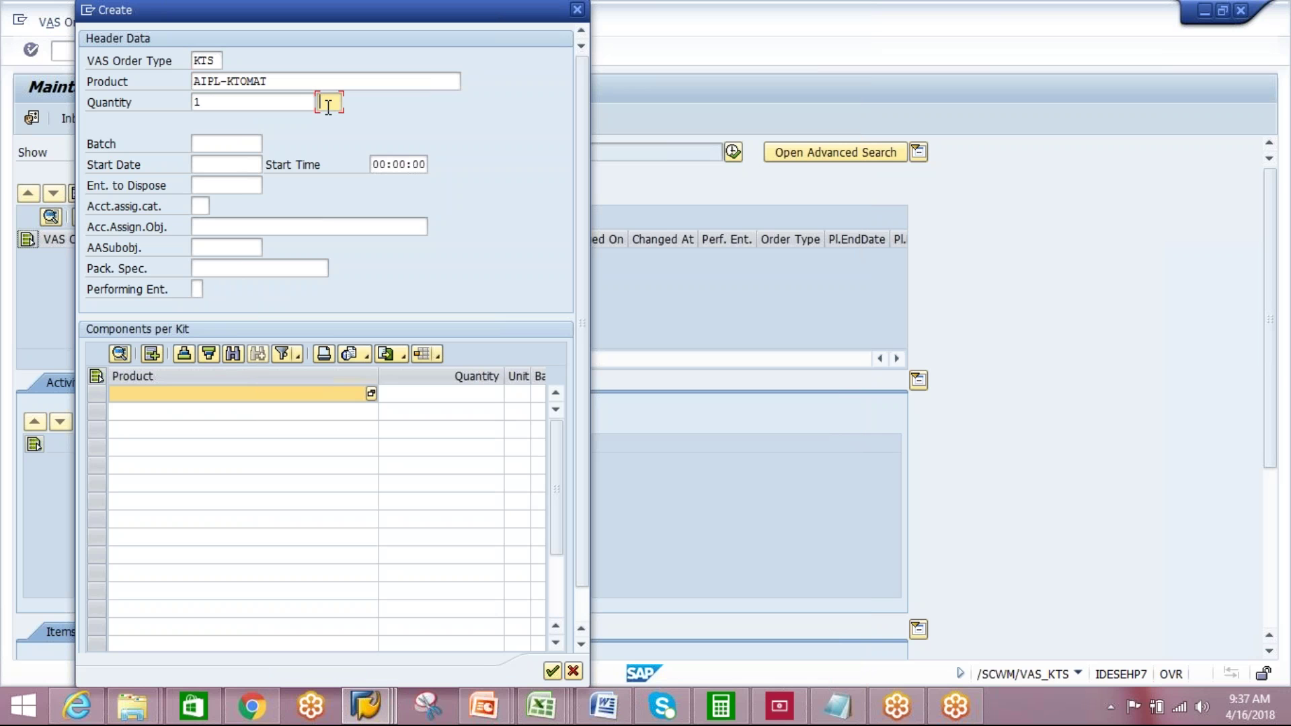
type("EA")
- Open the packaging specification overview with /n/scwm/packspec in the Select Lock Entries session
left_click(229, 270)
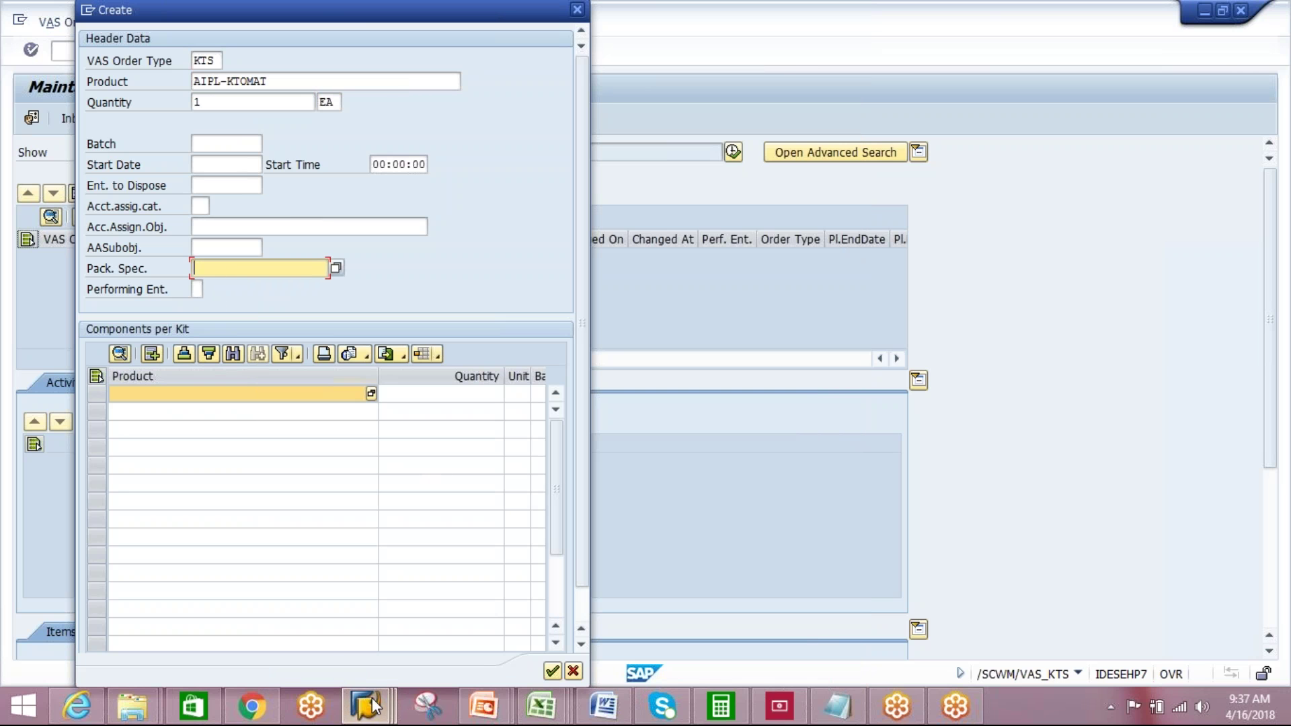
mouse_move(372, 697)
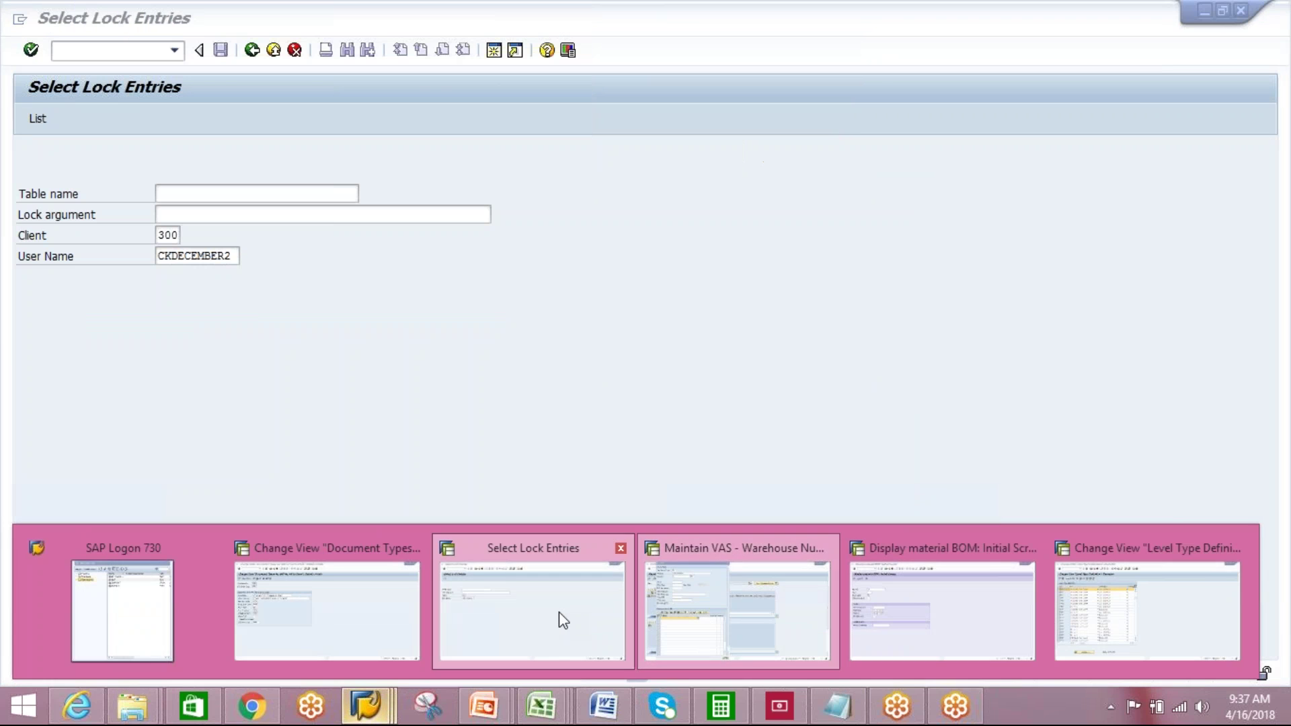
left_click(558, 611)
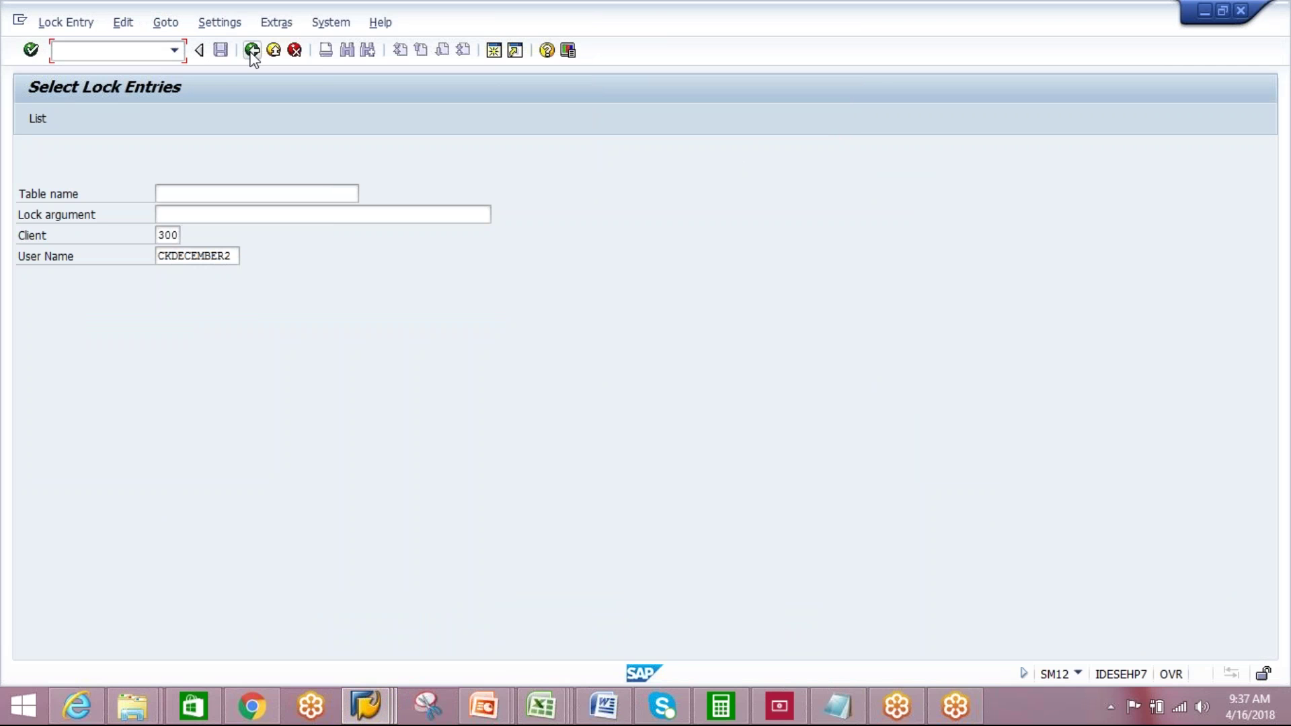
left_click(120, 56)
type("/n/scwm/pad")
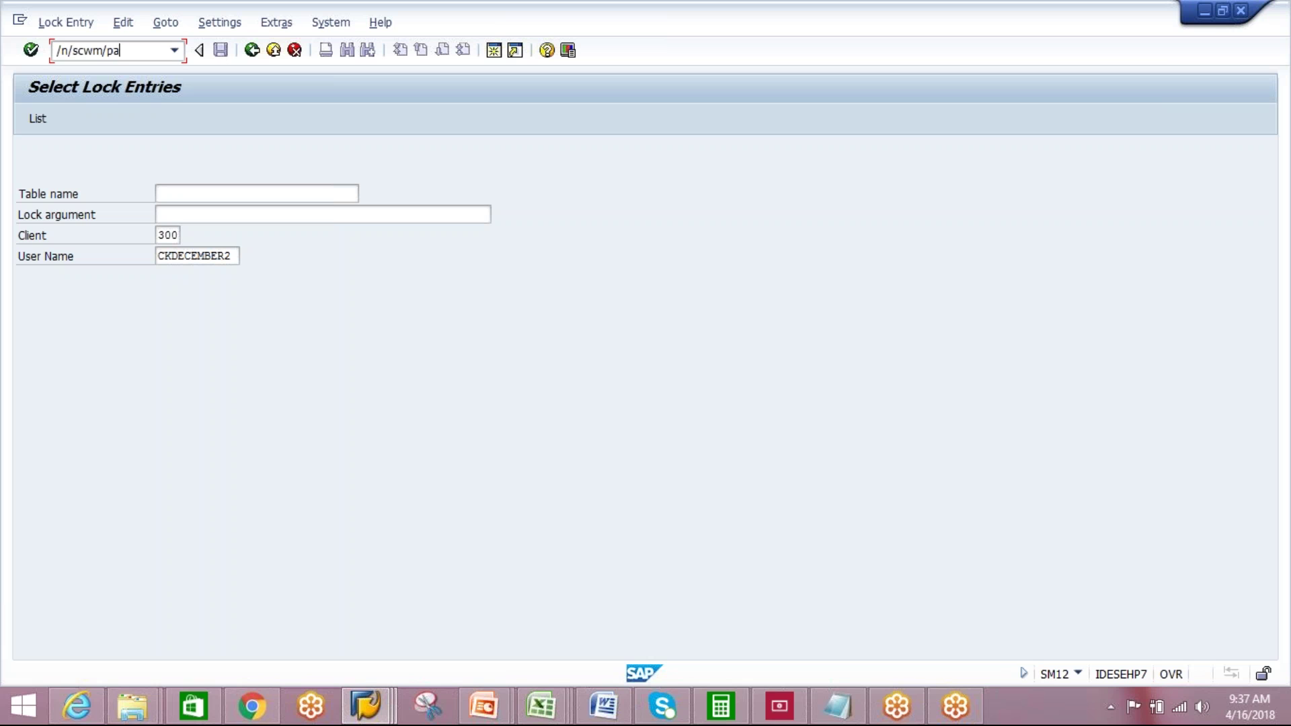
type("kspec")
key("Return")
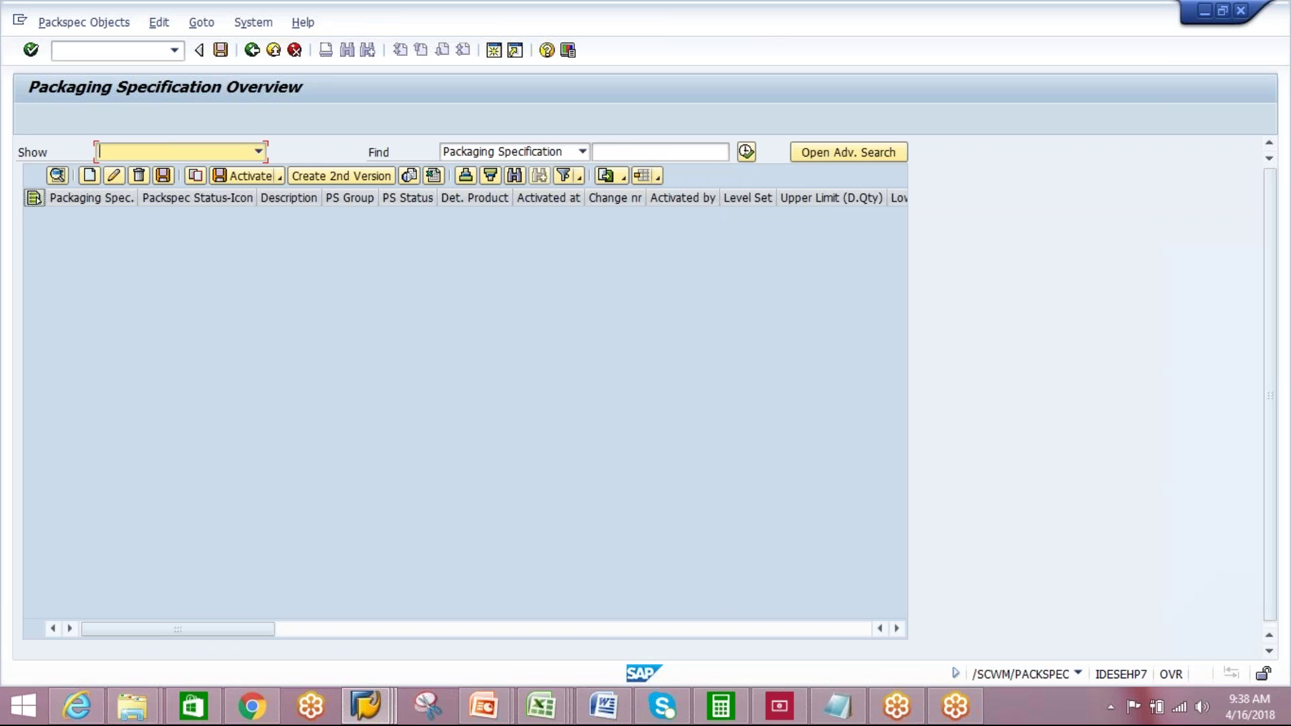
- Find the packaging specification for product AIPL-KTOMAT and enter 762 as the packaging specification of the VAS order
left_click(583, 151)
left_click(539, 184)
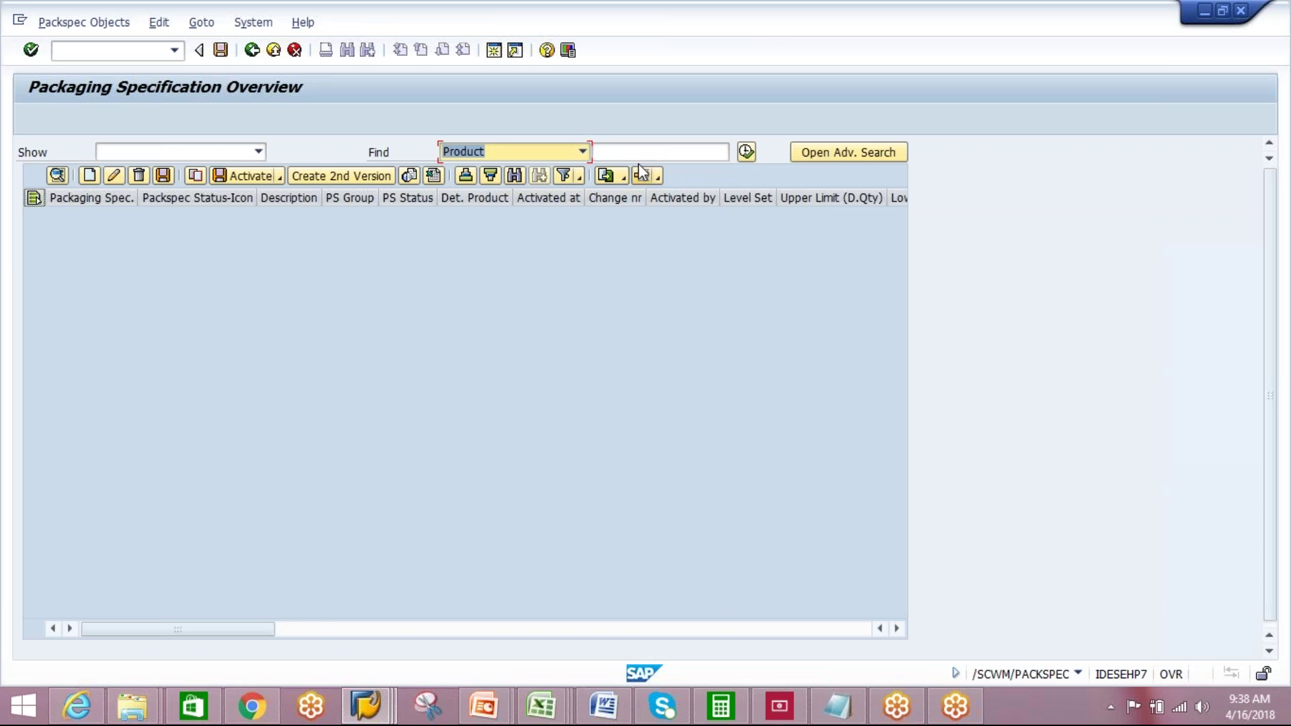
left_click(646, 151)
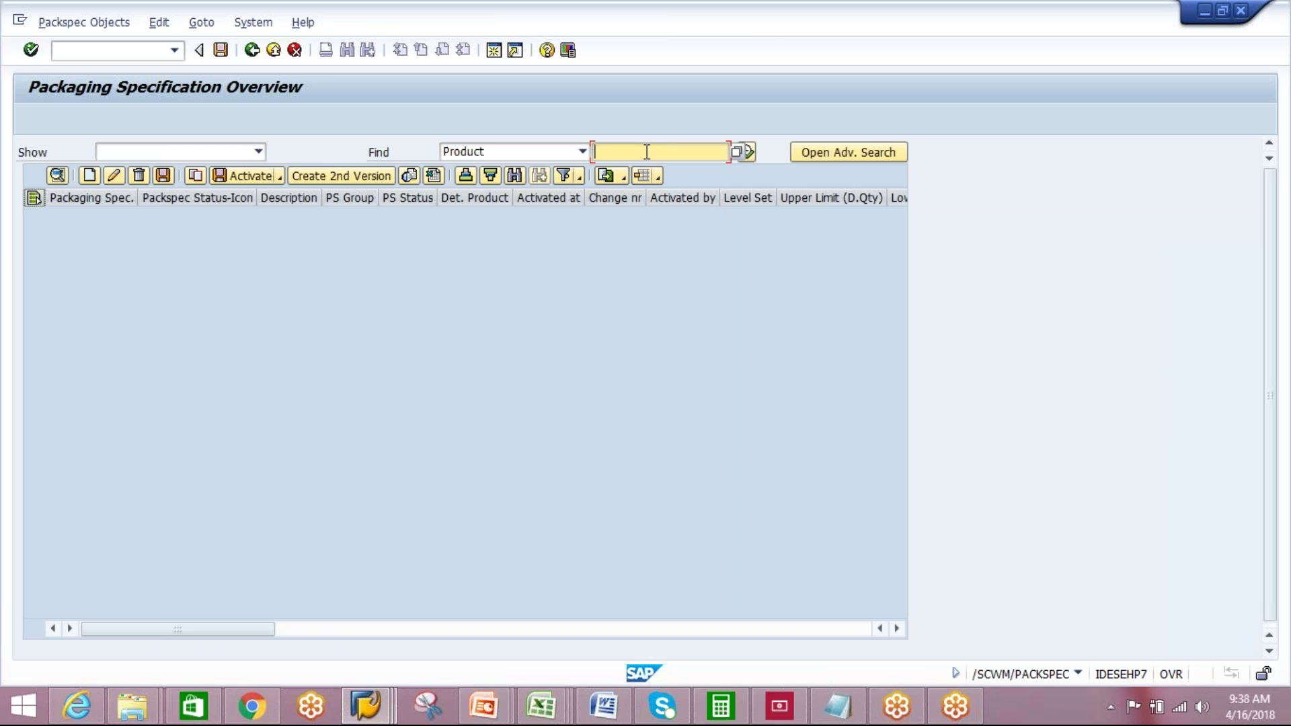
type("AIPL-KTOMAT")
left_click(747, 151)
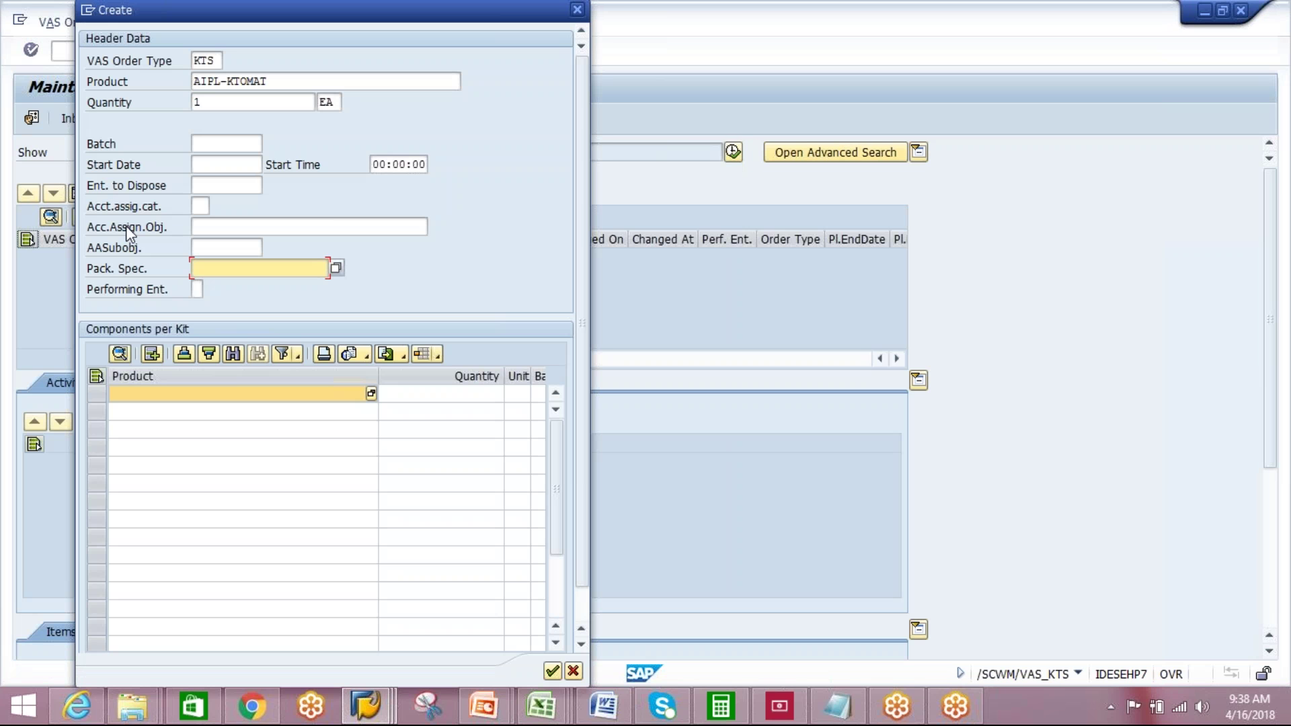
type("762A")
key("BackSpace")
- Add AIPL-MAT1 as the first kit component with a quantity of 1 EA
left_click(241, 394)
type("AIPL")
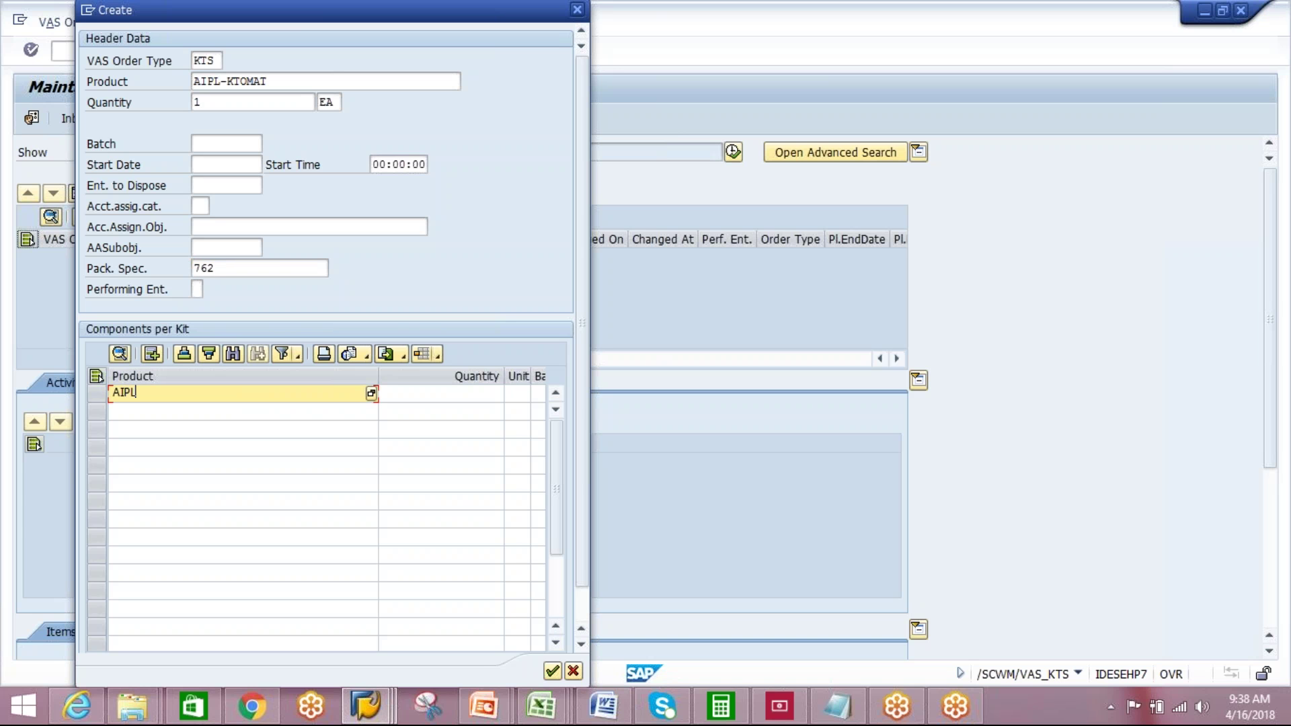
type("-MAT1")
left_click(428, 394)
type("1")
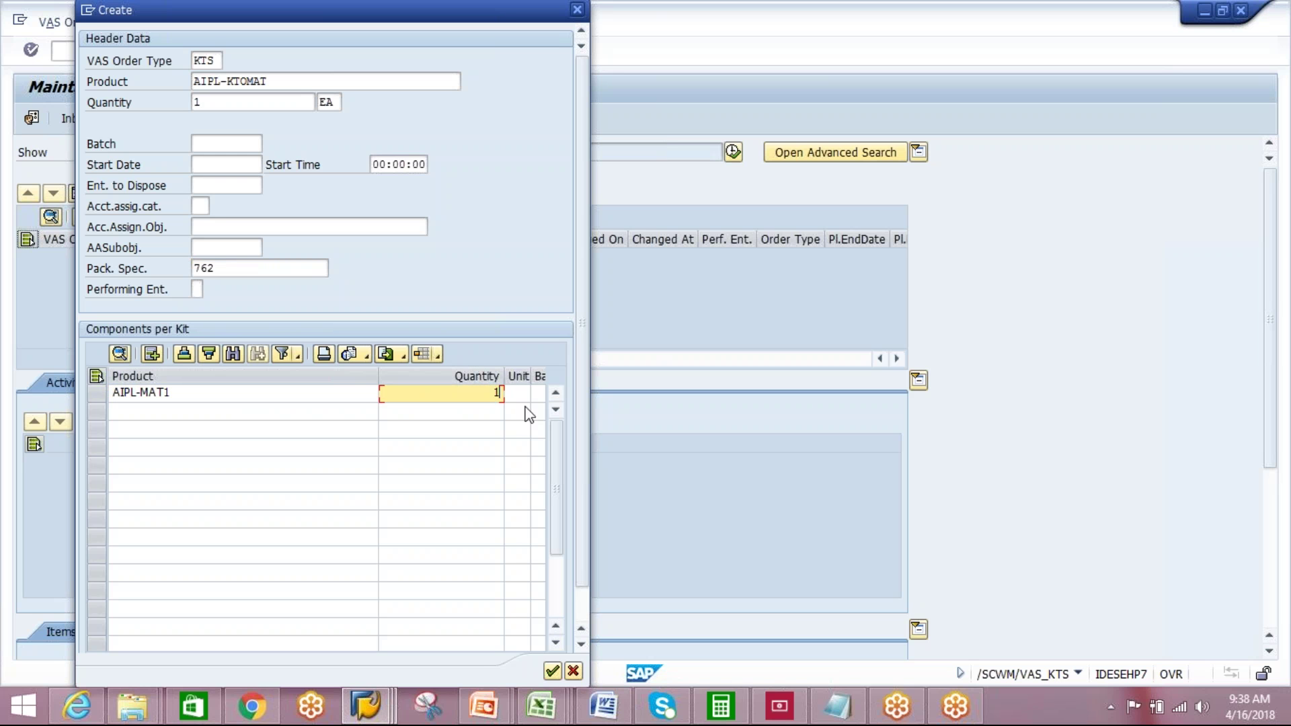
left_click(523, 400)
type("EA")
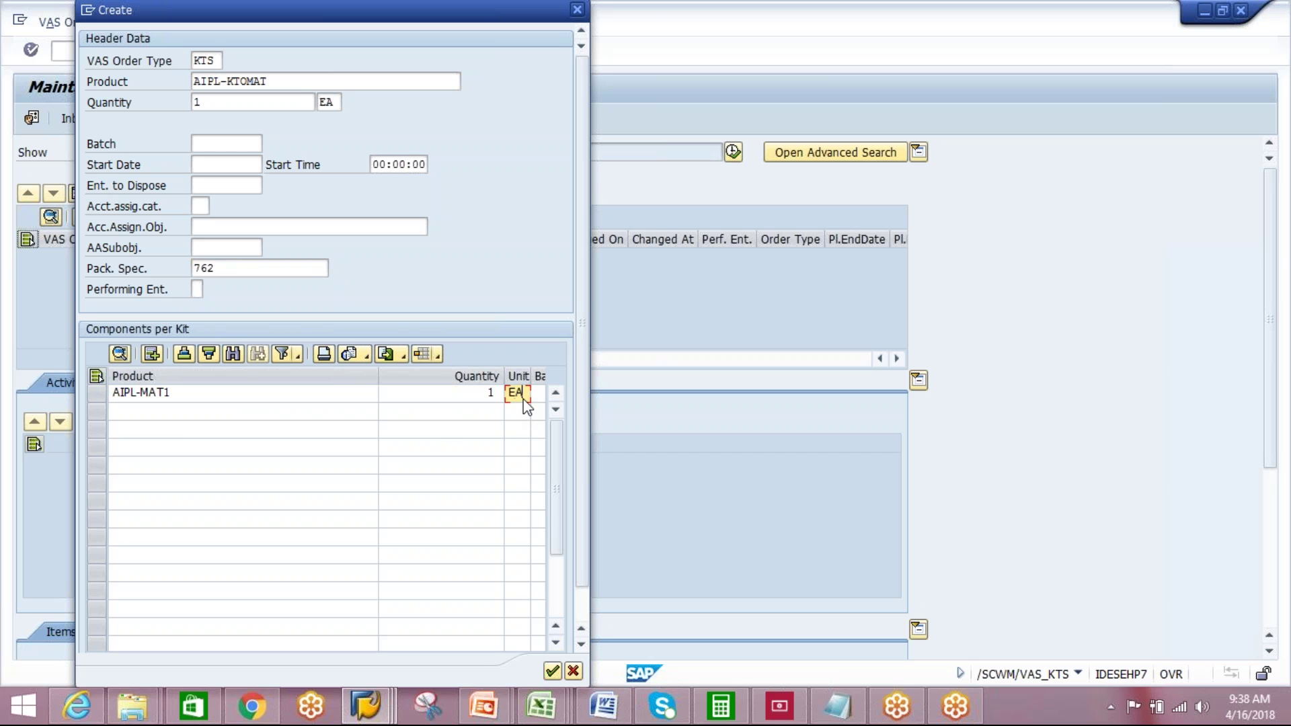
- Add AIPL-MAT2 as the second kit component with a quantity of 2 EA
left_click(192, 413)
type("AIPL-MAT2")
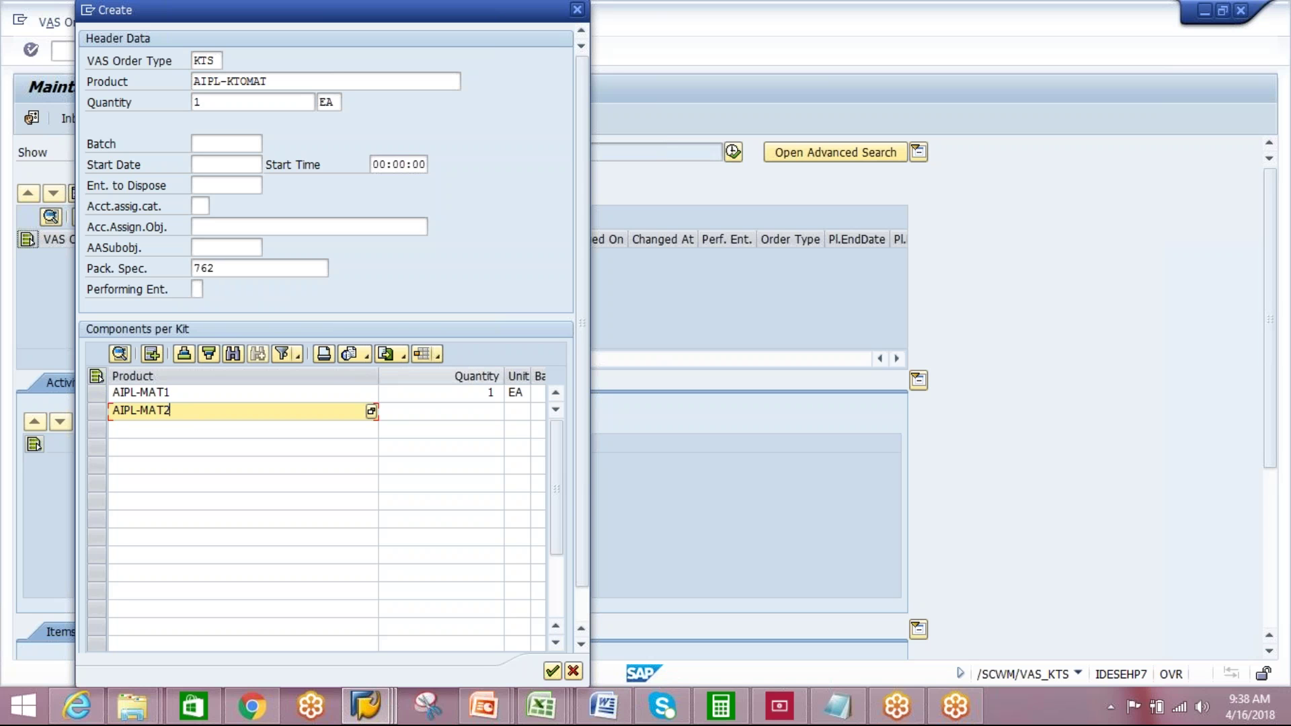
left_click(441, 410)
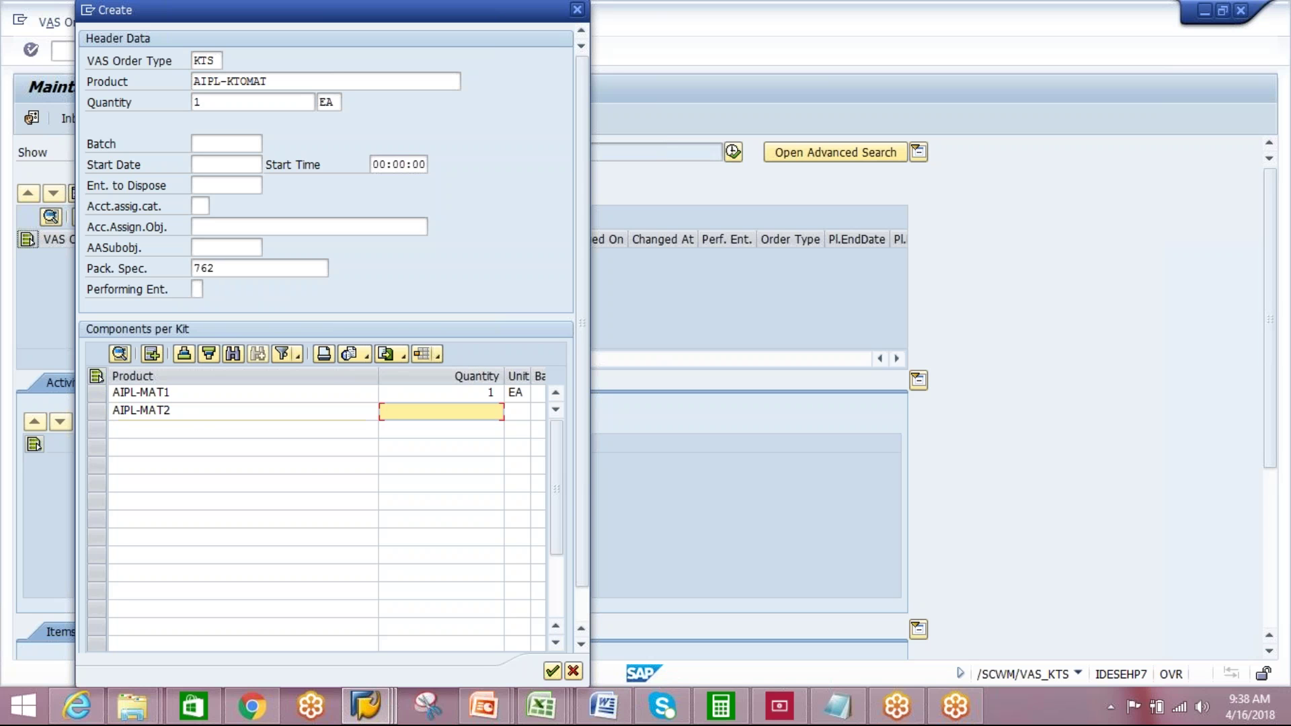
type("2")
left_click(519, 413)
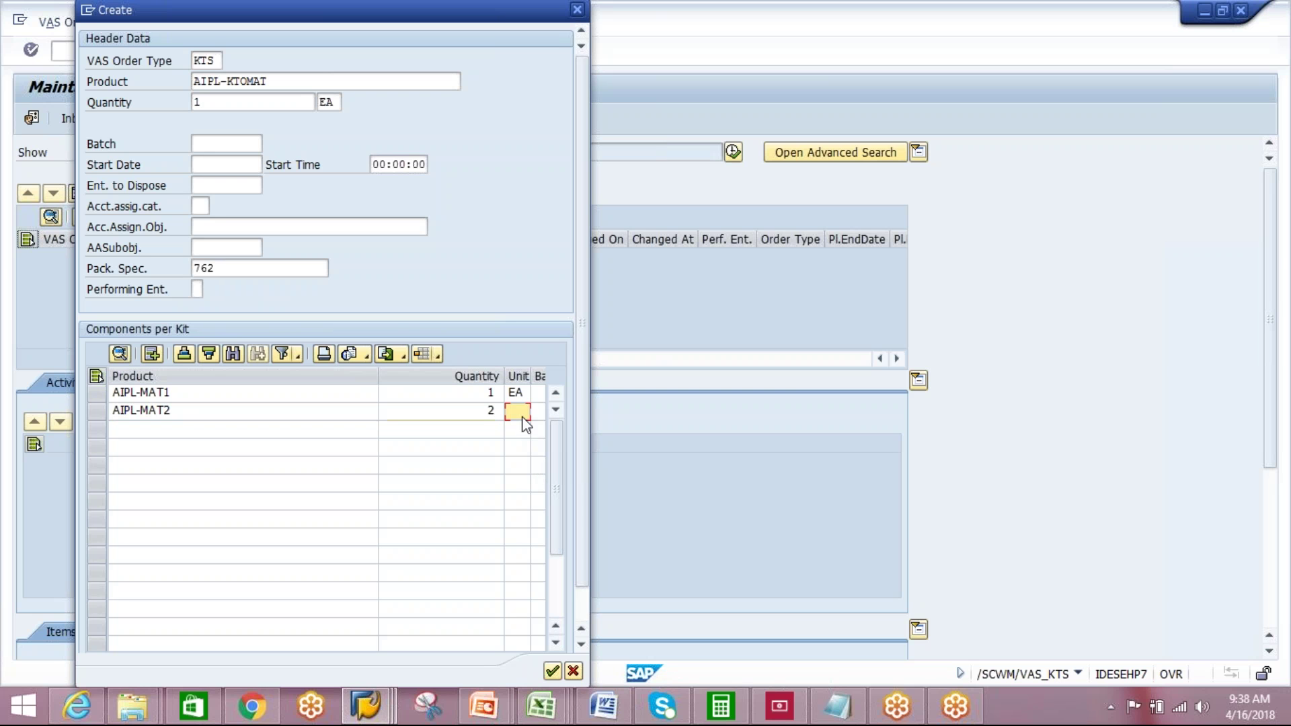
type("EA")
- Create the kit-to-stock VAS order from the entered data, close the creation log, and save the order
left_click(552, 670)
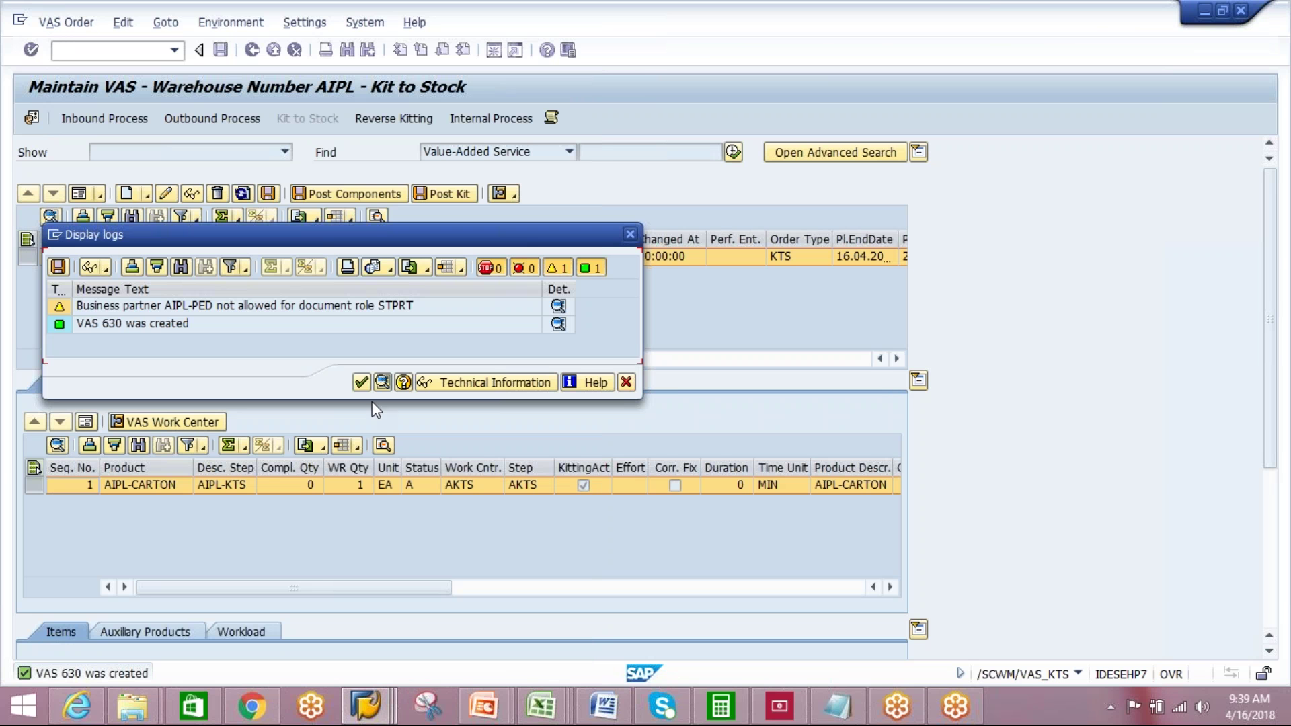
left_click(361, 382)
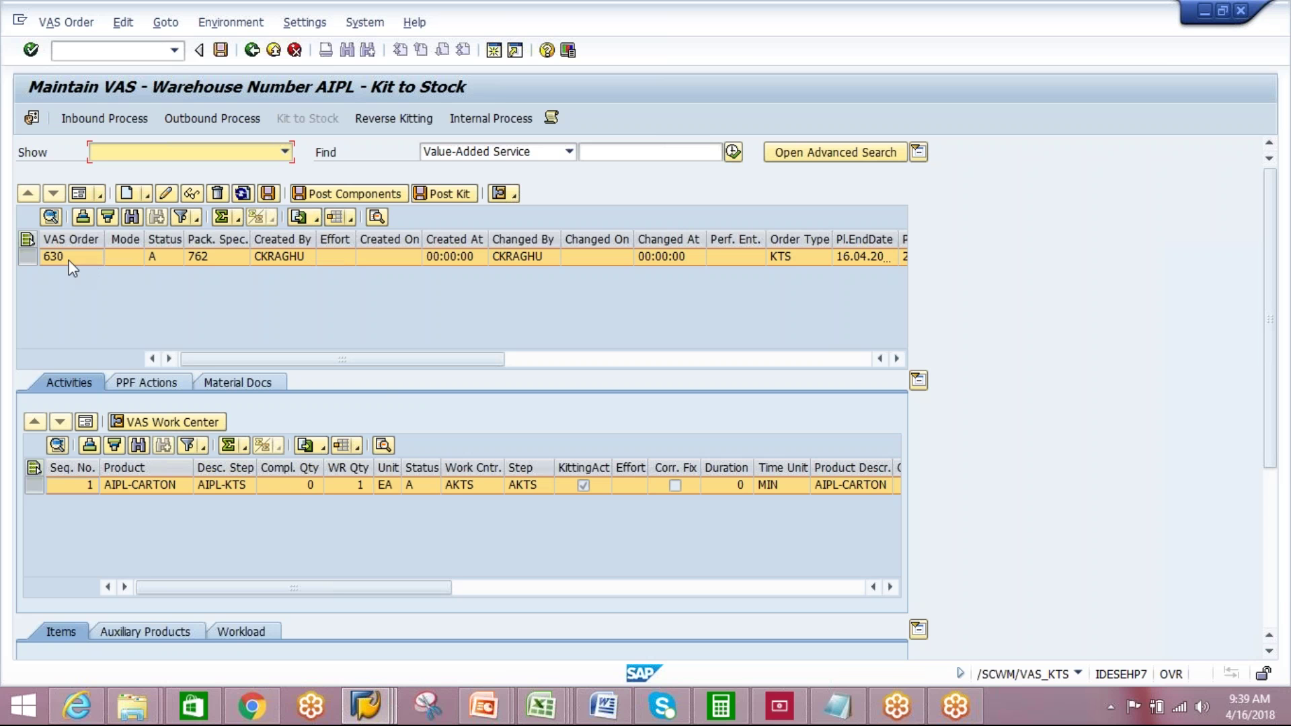
left_click(78, 196)
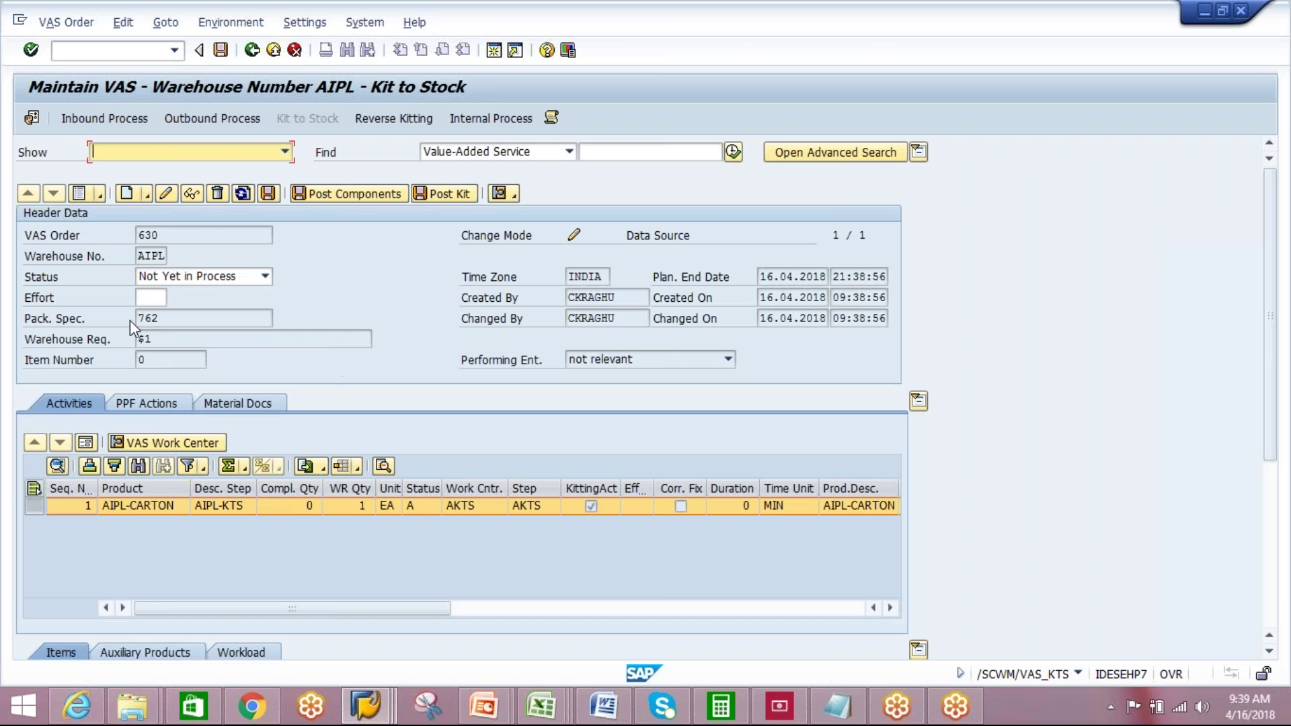
left_click(78, 195)
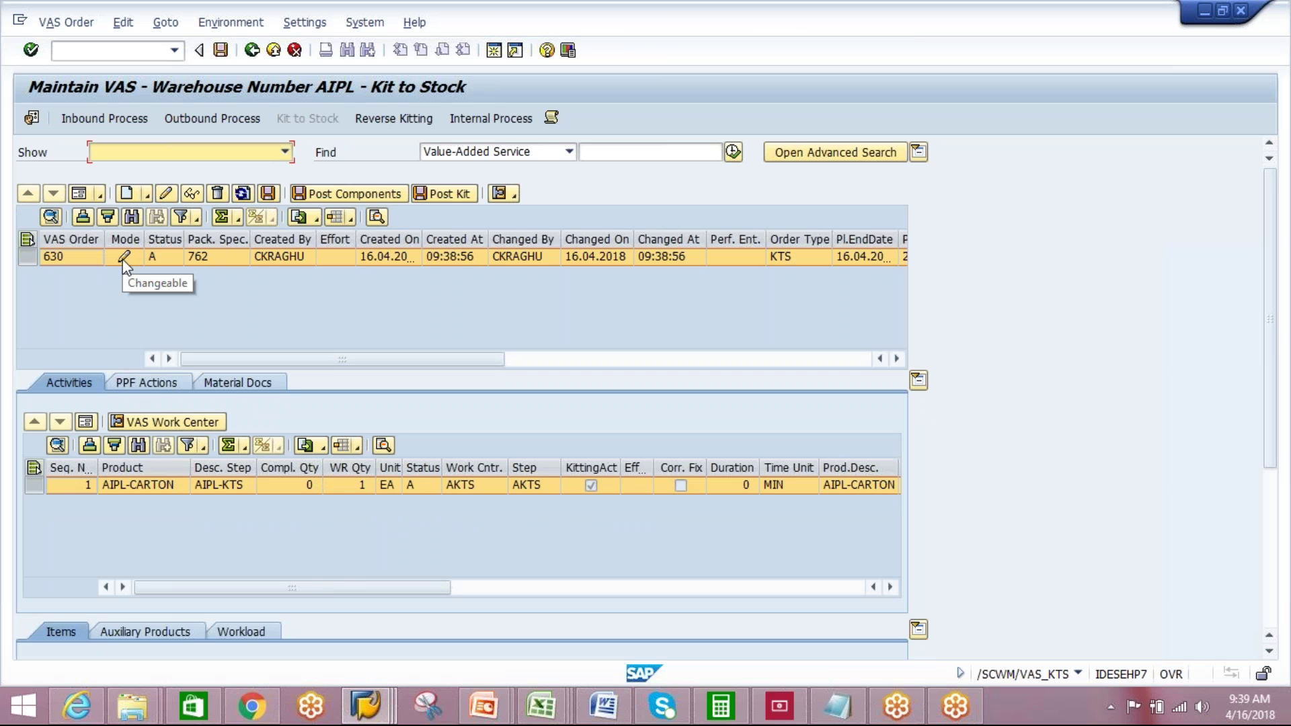
left_click(268, 195)
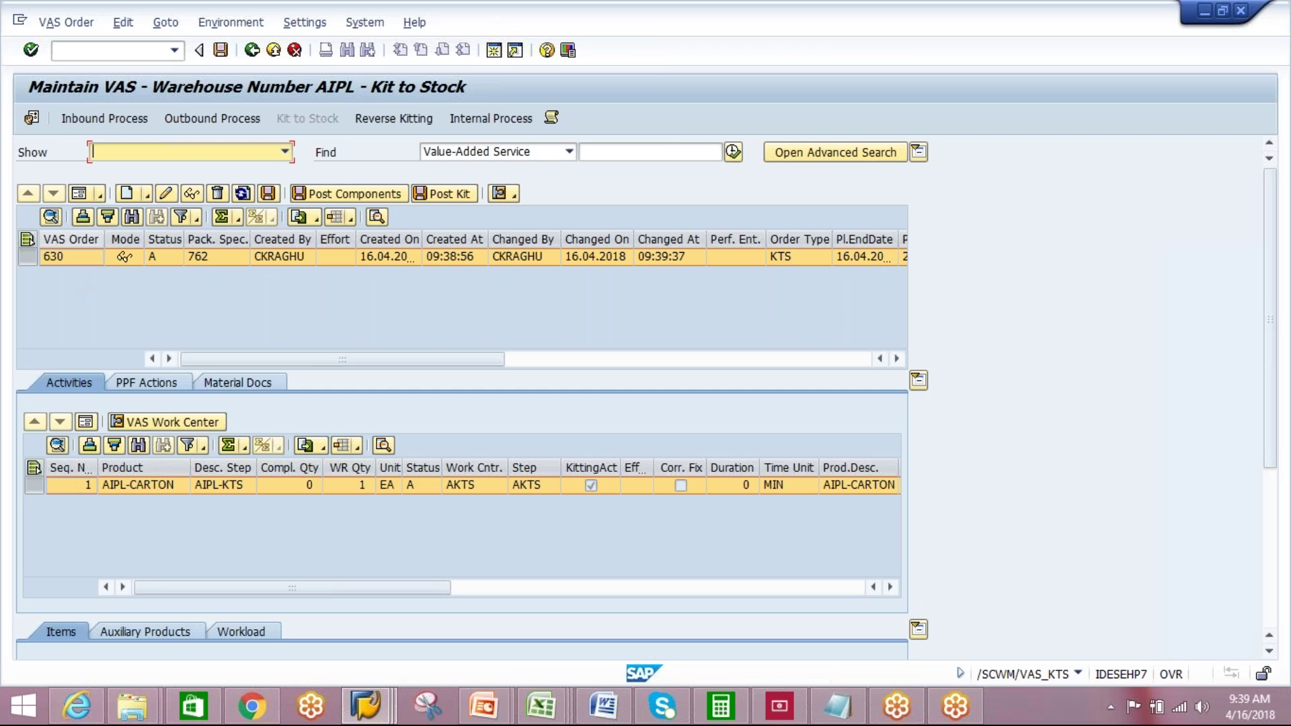
- Show the VAS order's header form and check its warehouse request and the document references of its component items
left_click(82, 195)
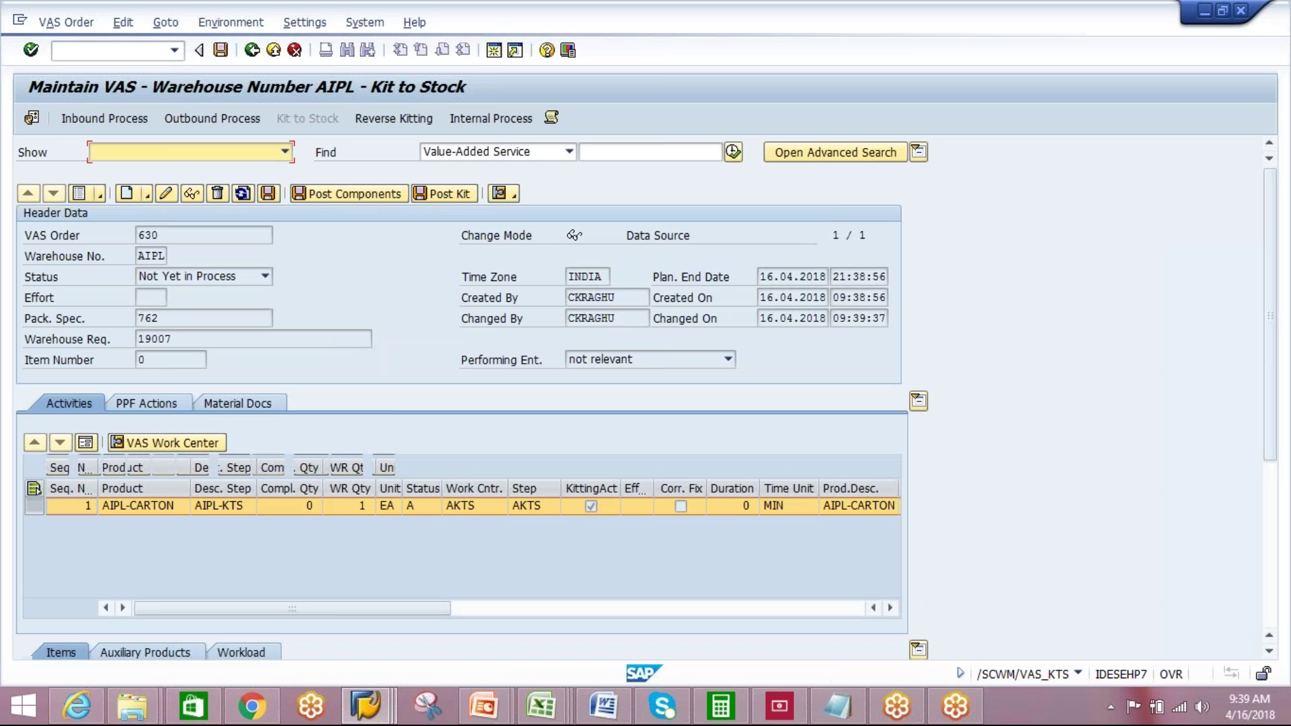
left_click_drag(192, 340, 138, 340)
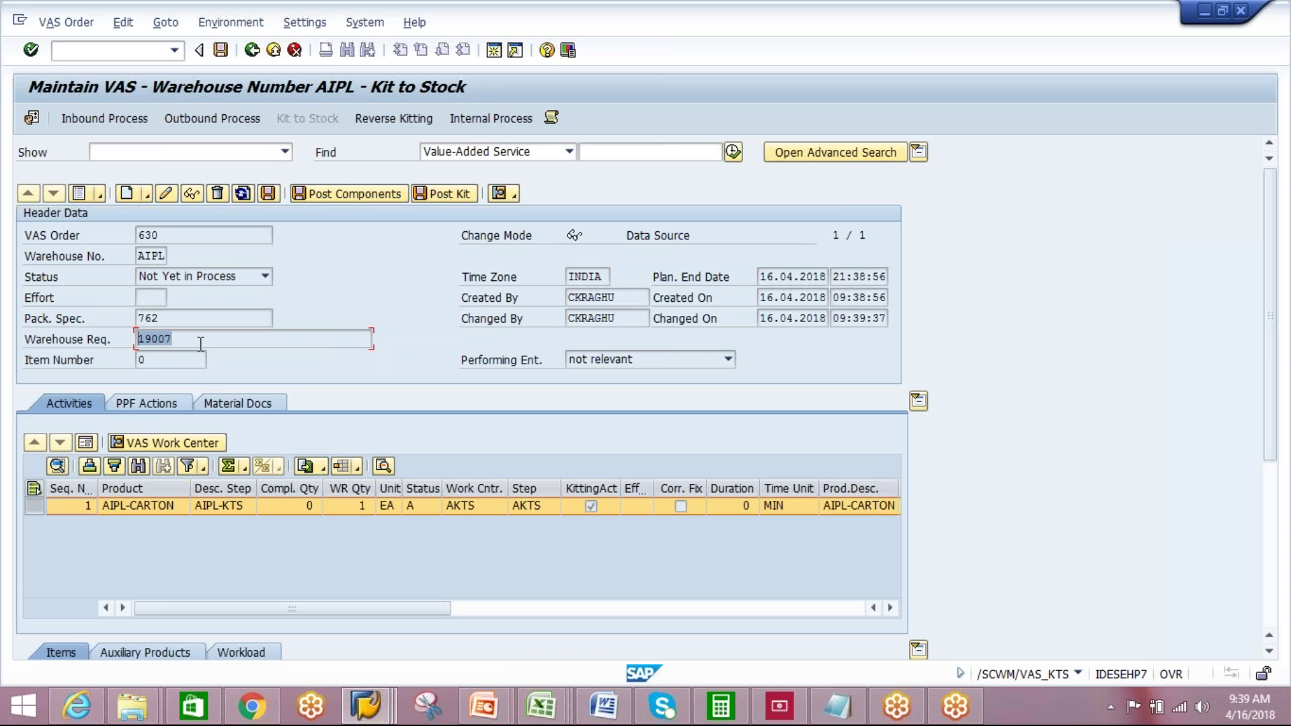
left_click_drag(1271, 383, 1273, 519)
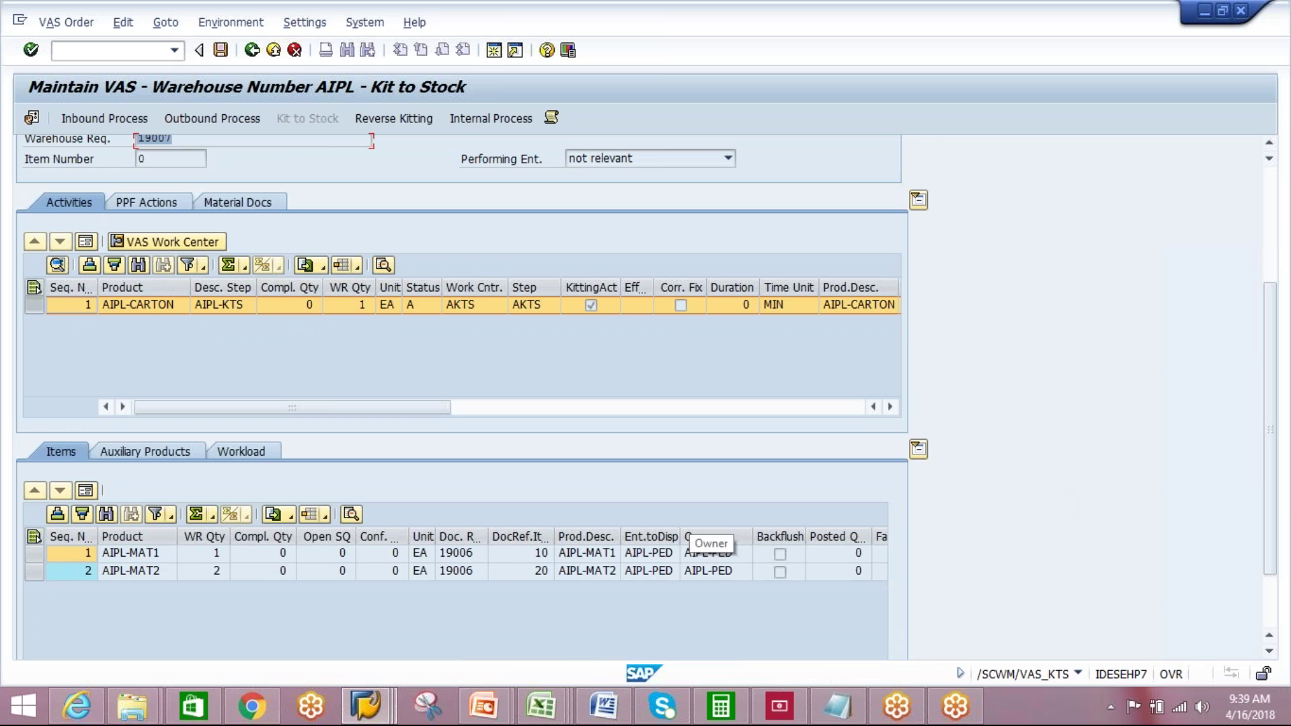
left_click_drag(487, 535, 506, 535)
left_click(470, 532)
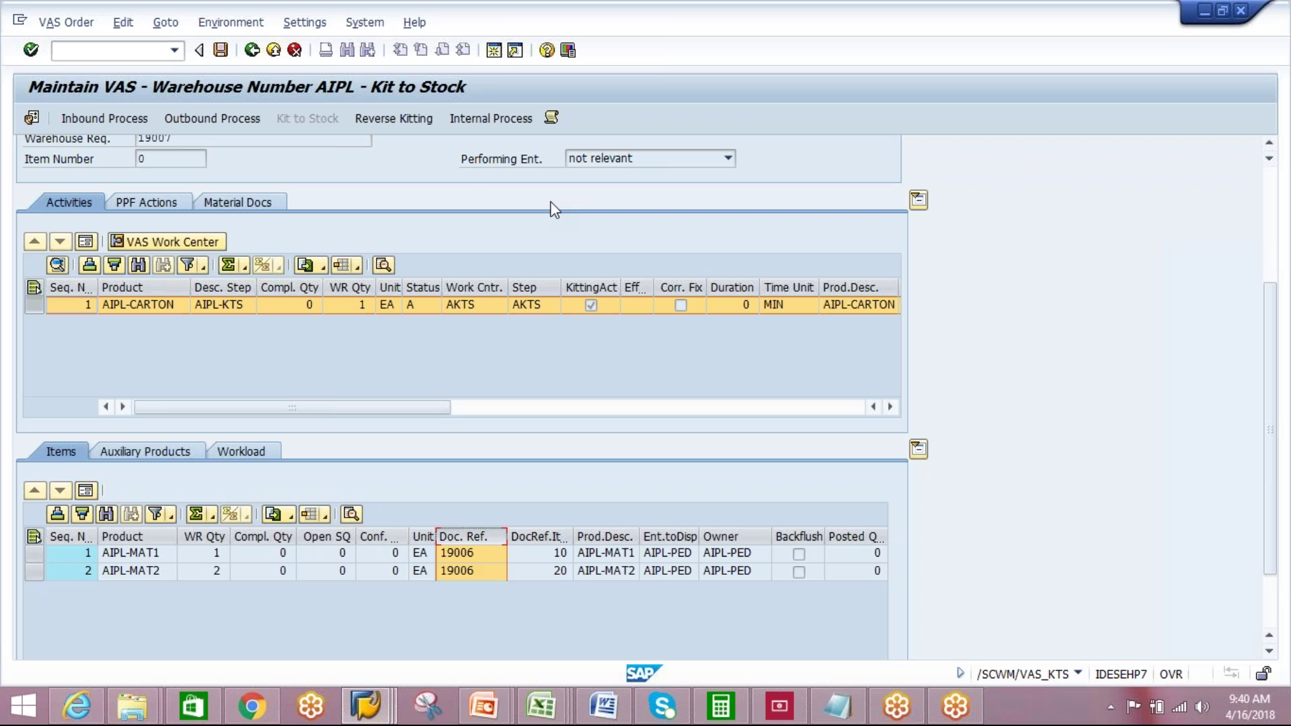
- Leave the packaging specification overview in its session and open Maintain Outbound Delivery Order (/SCWM/PRDO) there
left_click(380, 712)
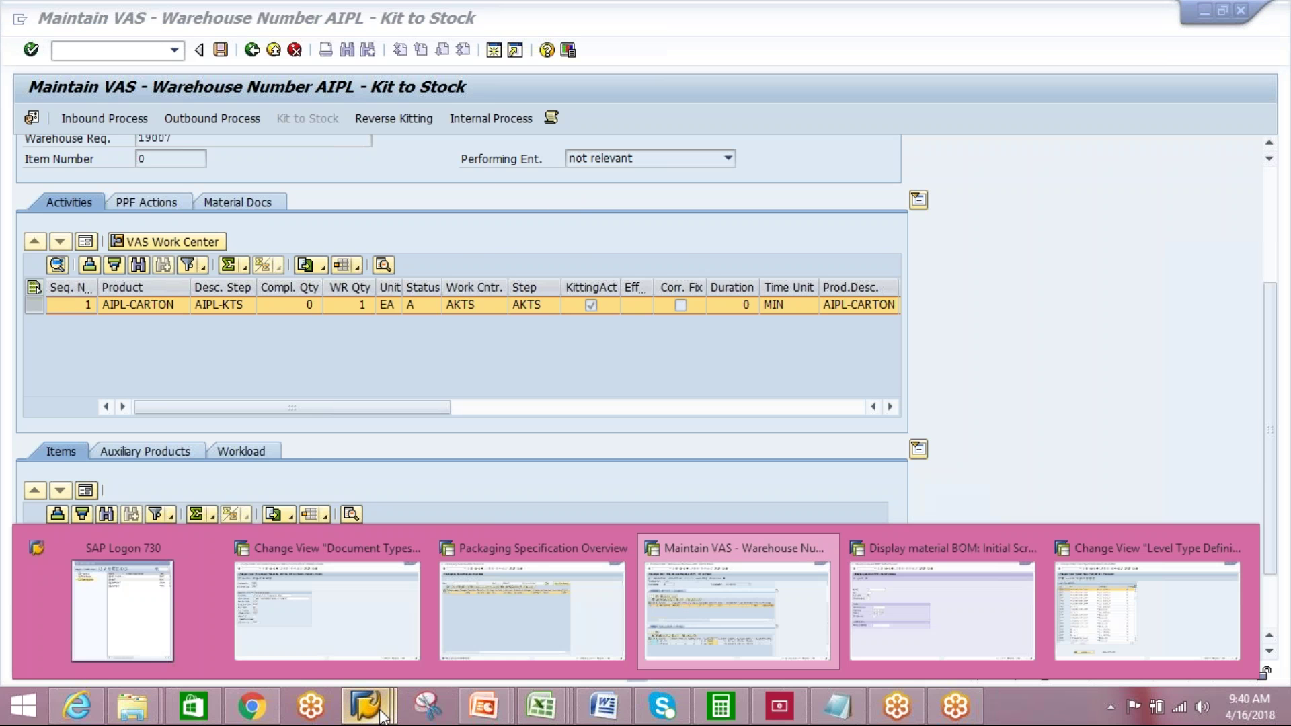
left_click(559, 606)
left_click(253, 52)
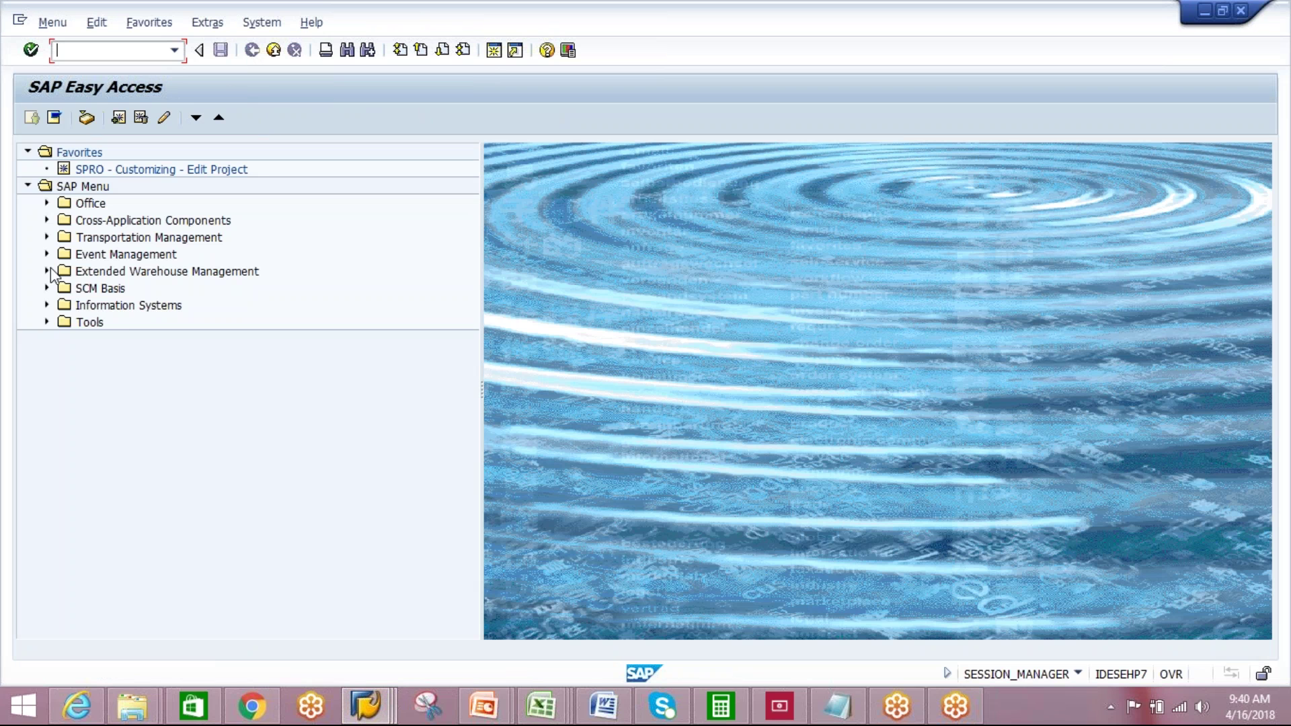
left_click(47, 271)
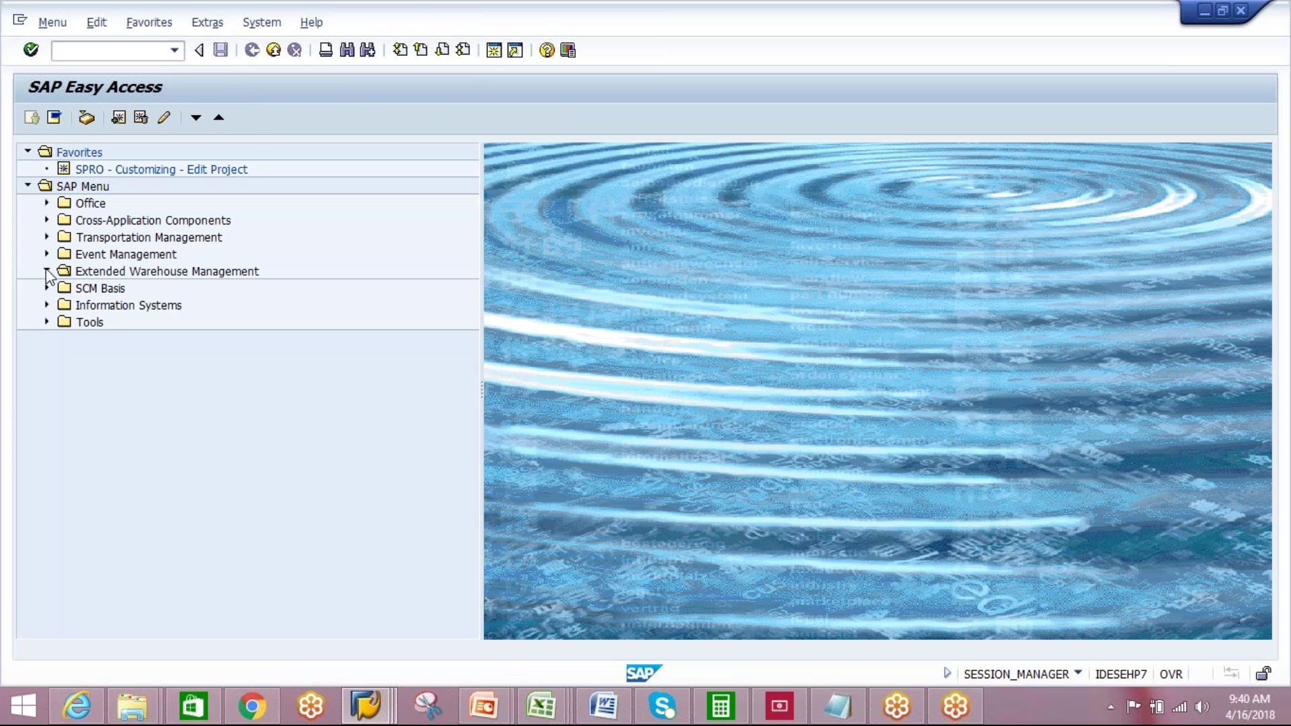
left_click(66, 305)
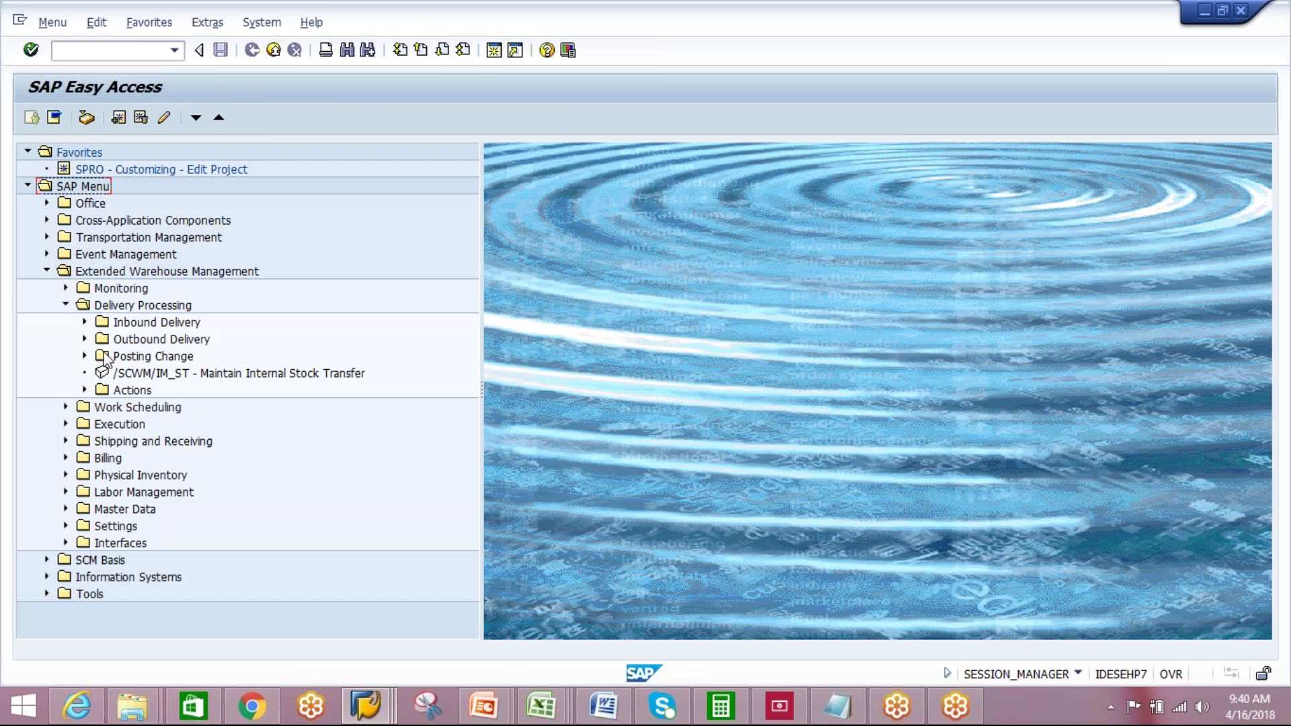
left_click(85, 339)
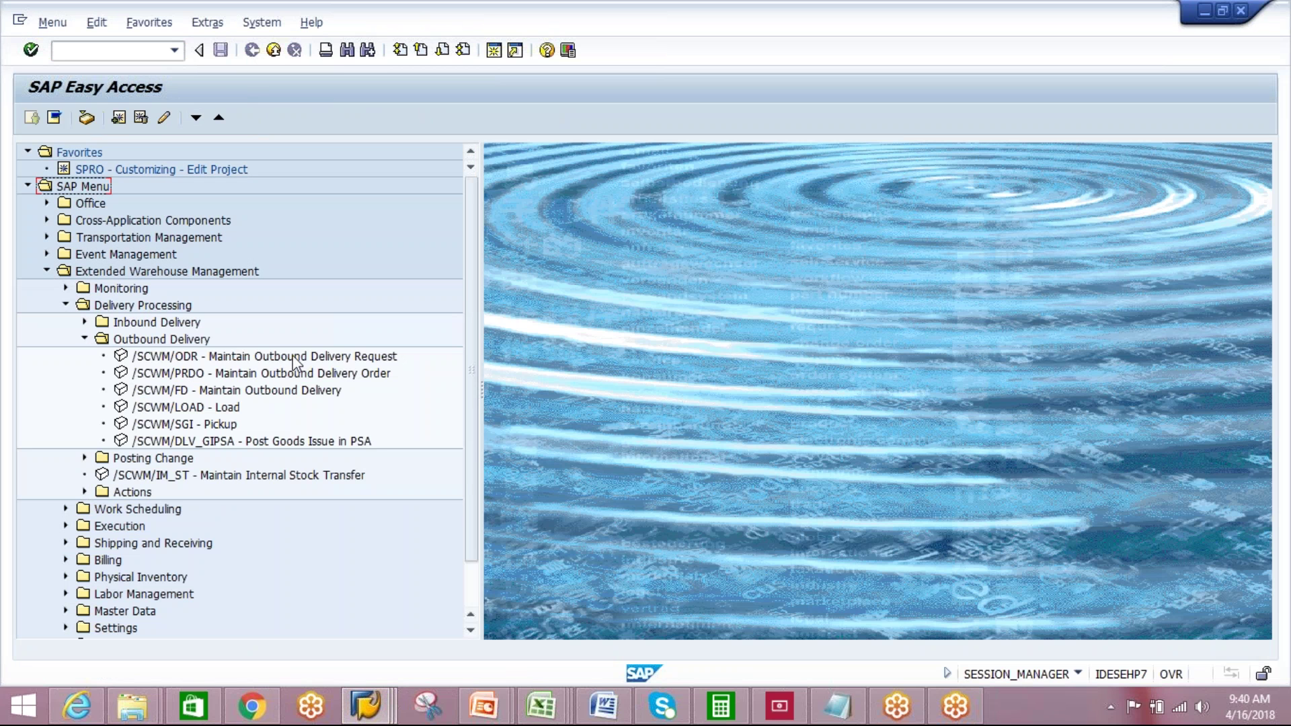
double_click(290, 371)
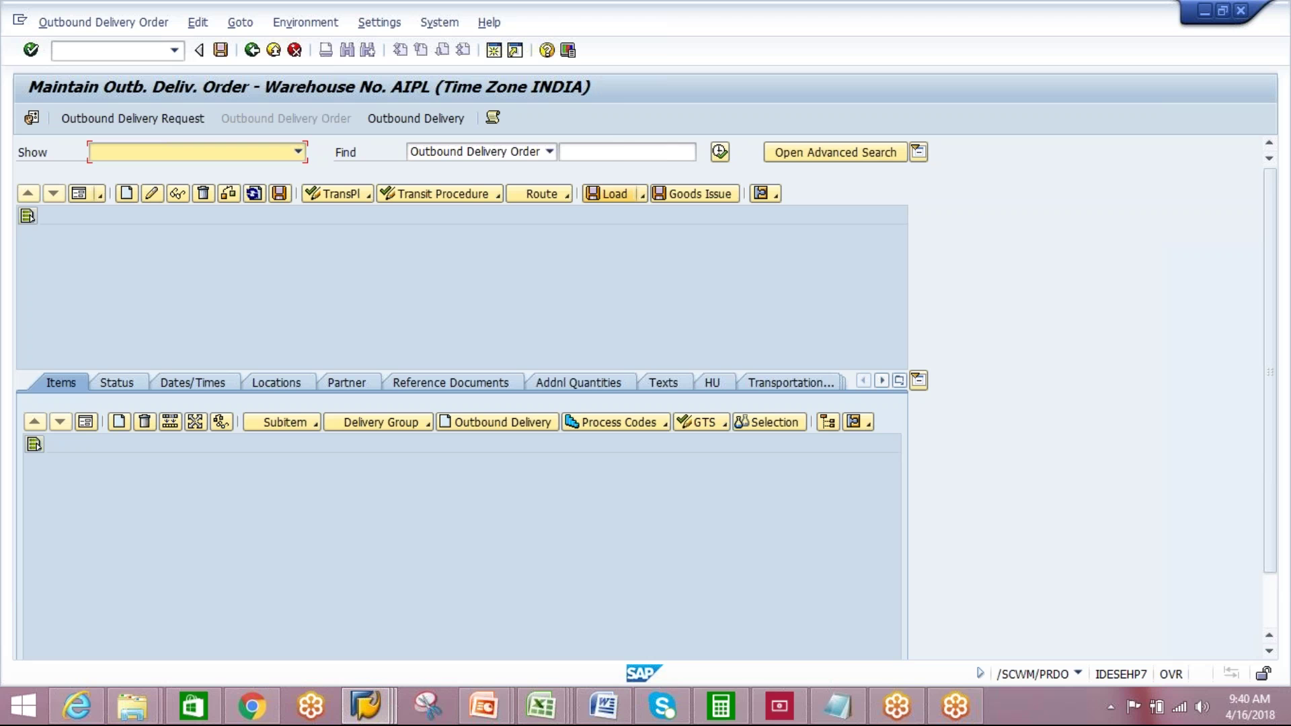
- Look up the outbound delivery order referenced by the VAS order's component items
left_click(613, 149)
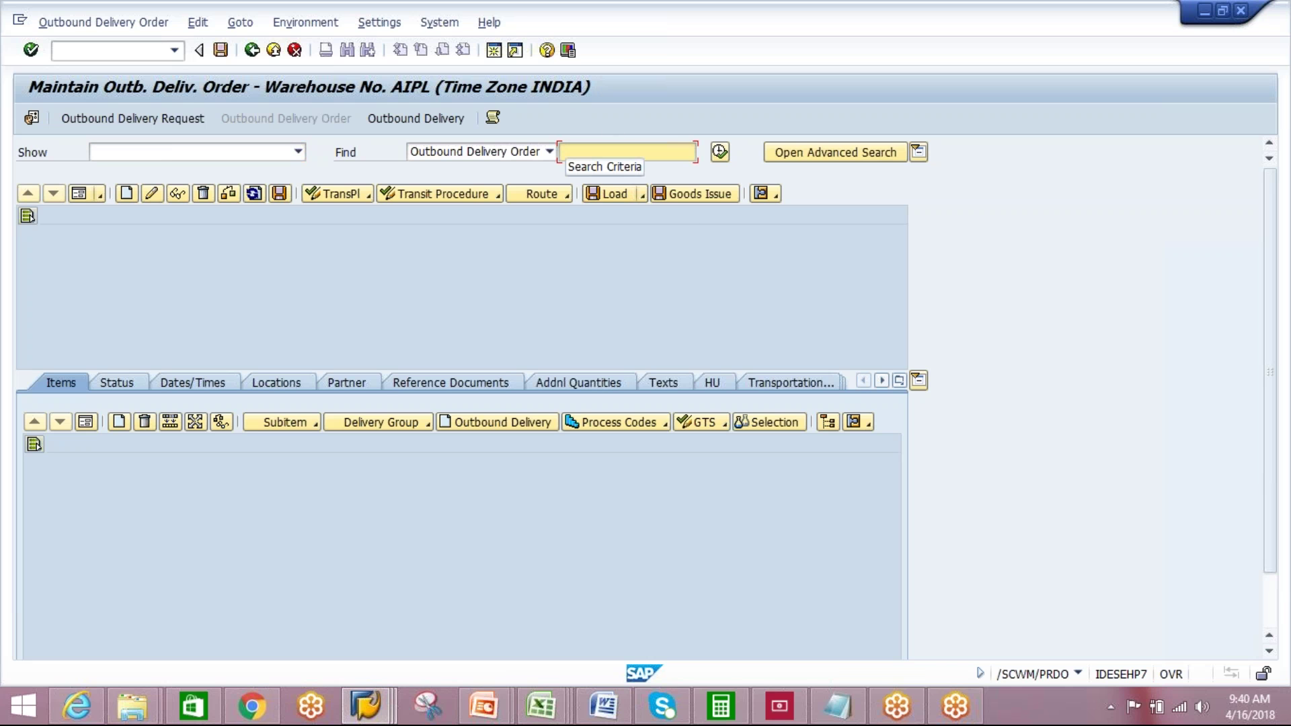
type("19006")
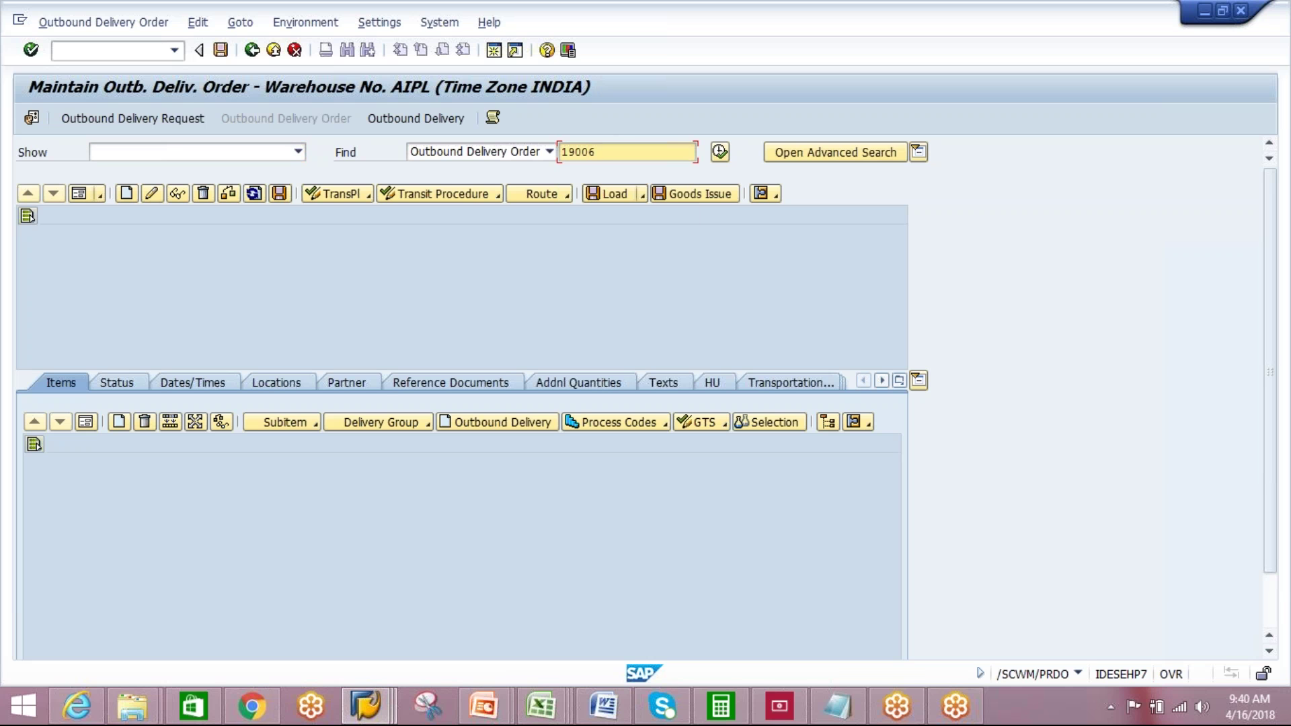
left_click(720, 152)
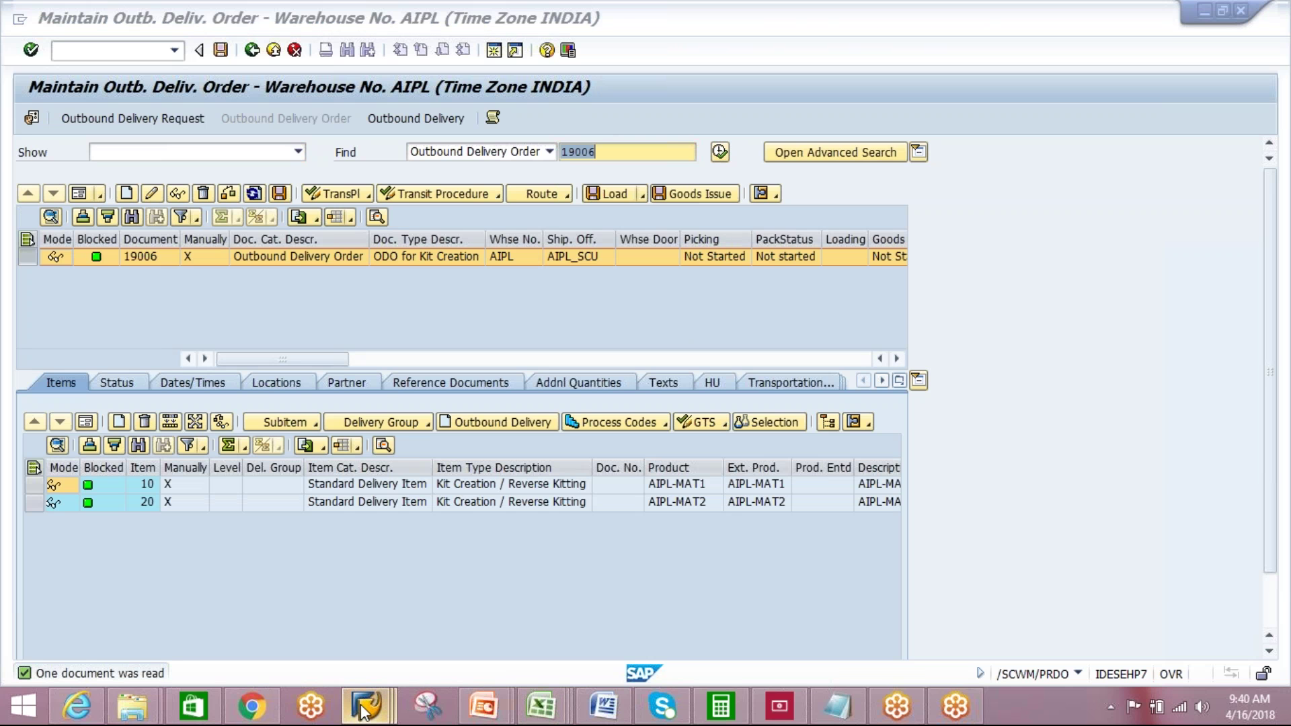
mouse_move(367, 706)
left_click(712, 589)
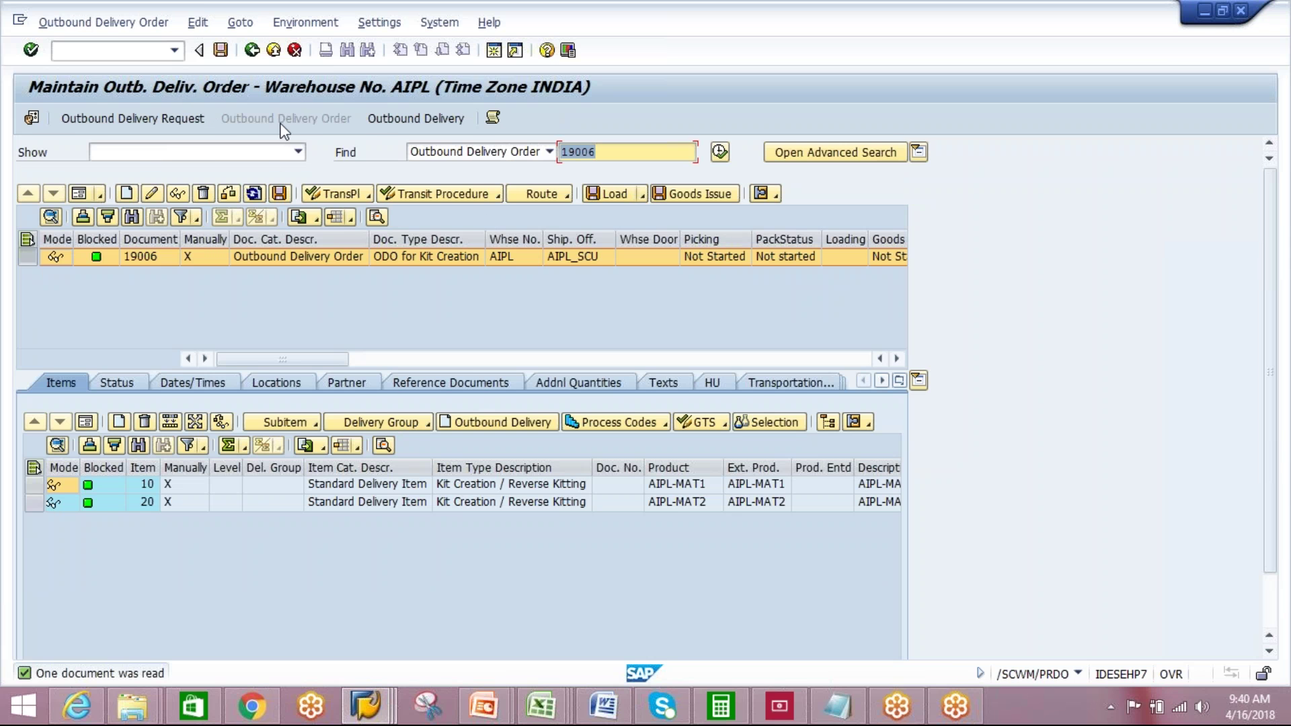
- Open Maintain Inbound Delivery (/SCWM/PRDI) in a new session
key("F3")
left_click(508, 51)
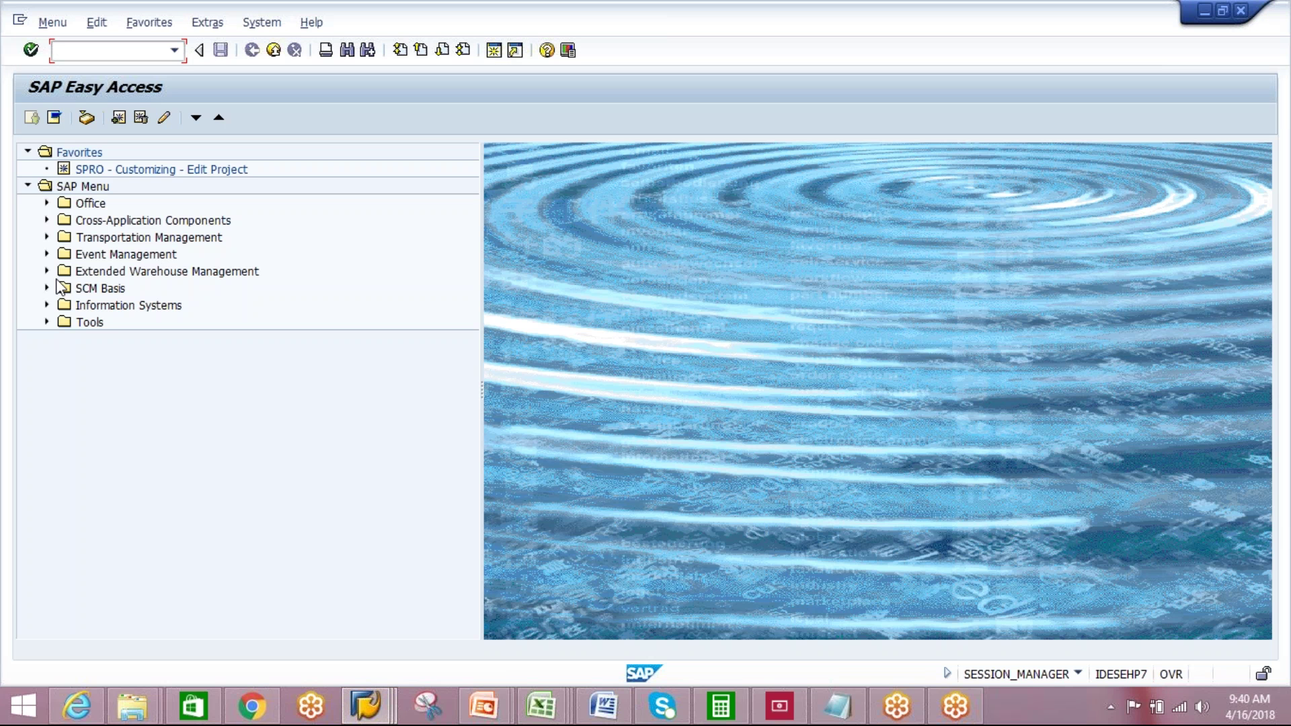
left_click(46, 272)
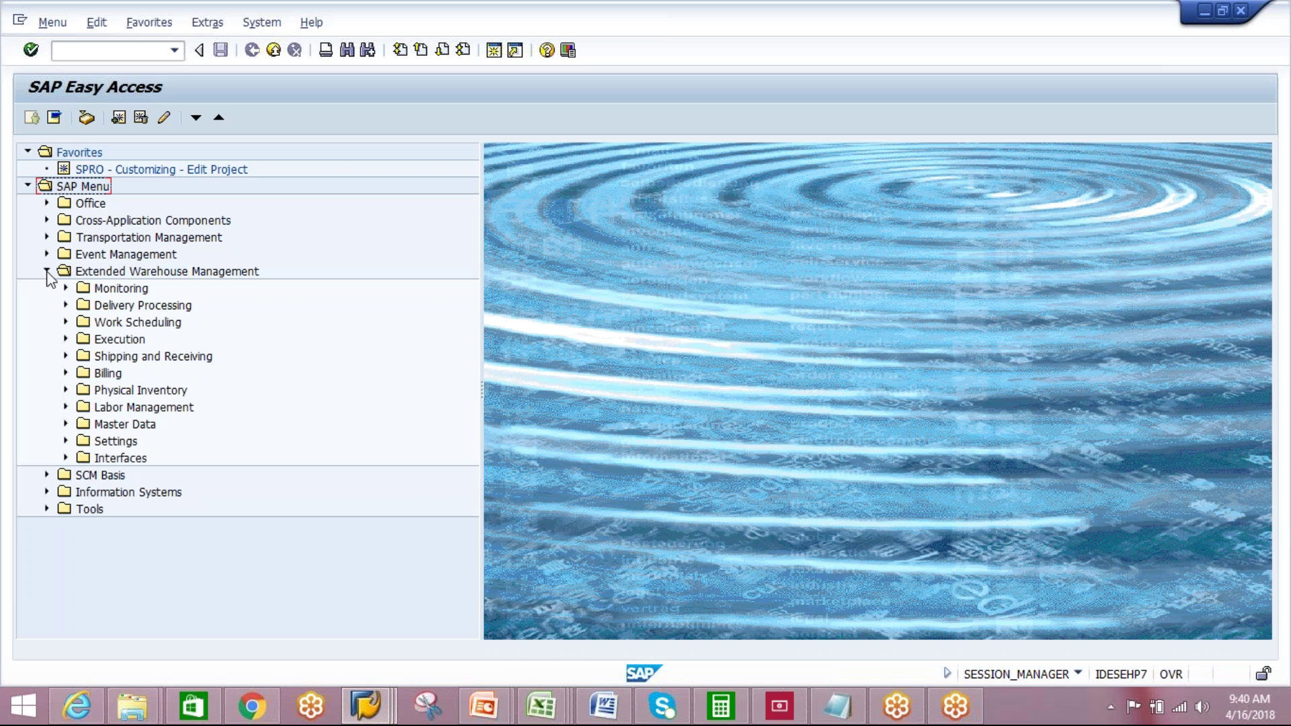
left_click(65, 305)
left_click(84, 322)
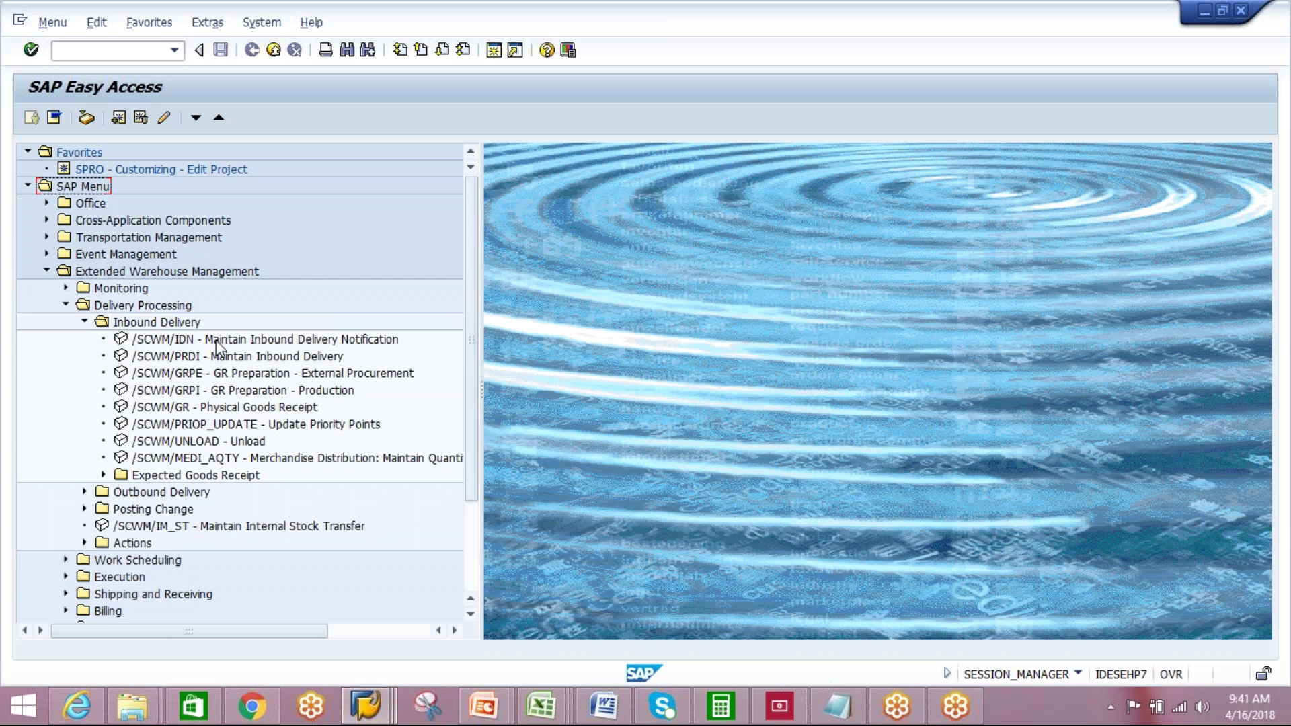
double_click(213, 357)
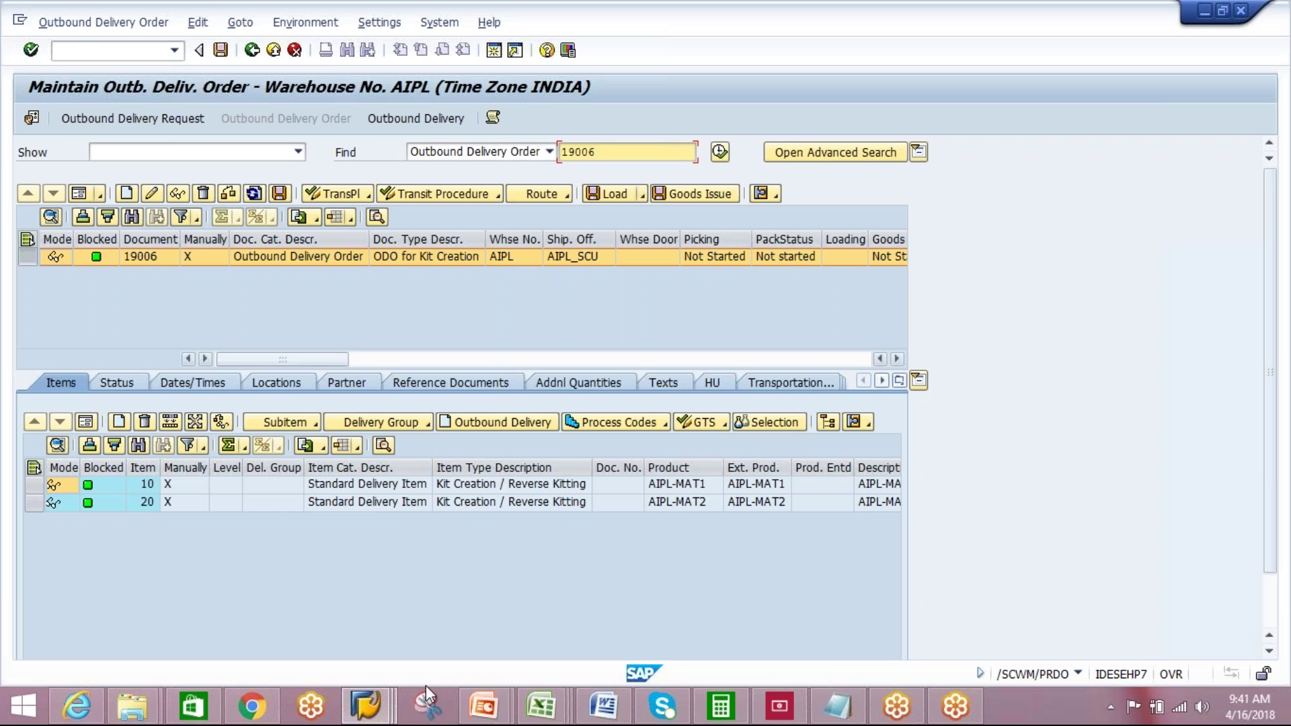
- Return to the Maintain VAS session and check the warehouse request number in the VAS order header
left_click(375, 718)
left_click(481, 608)
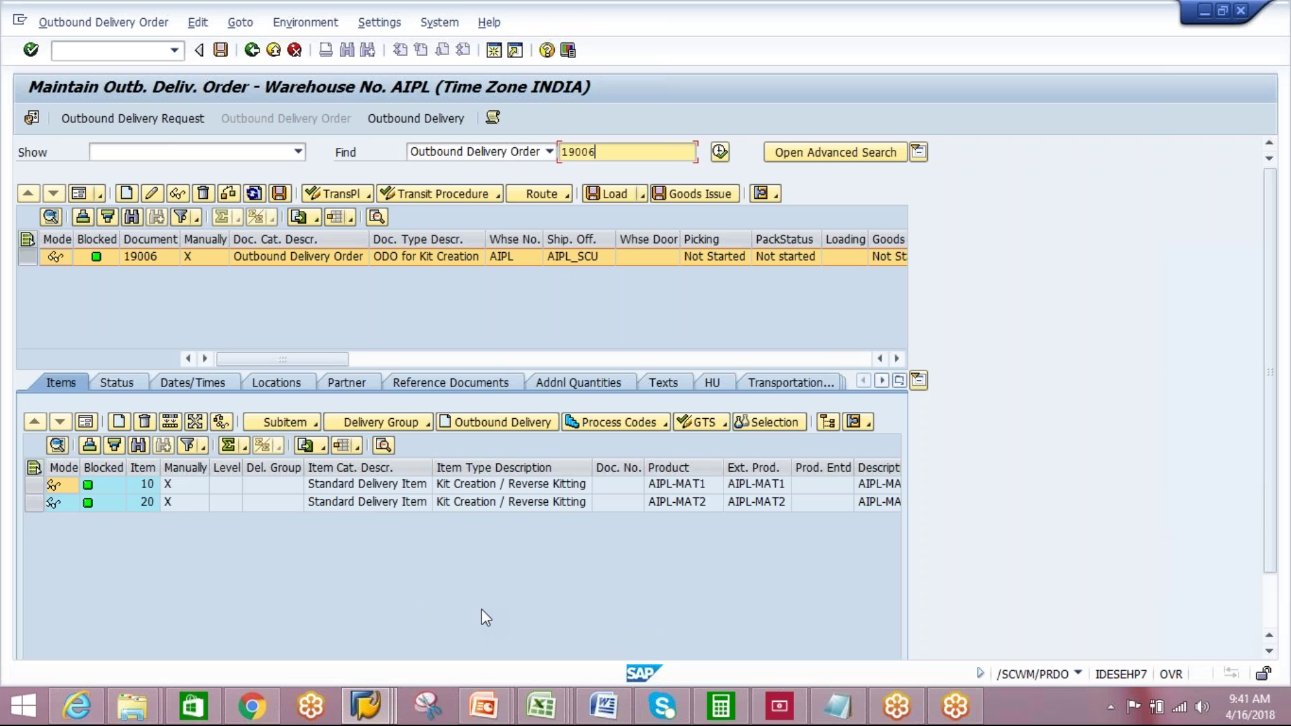
left_click(366, 718)
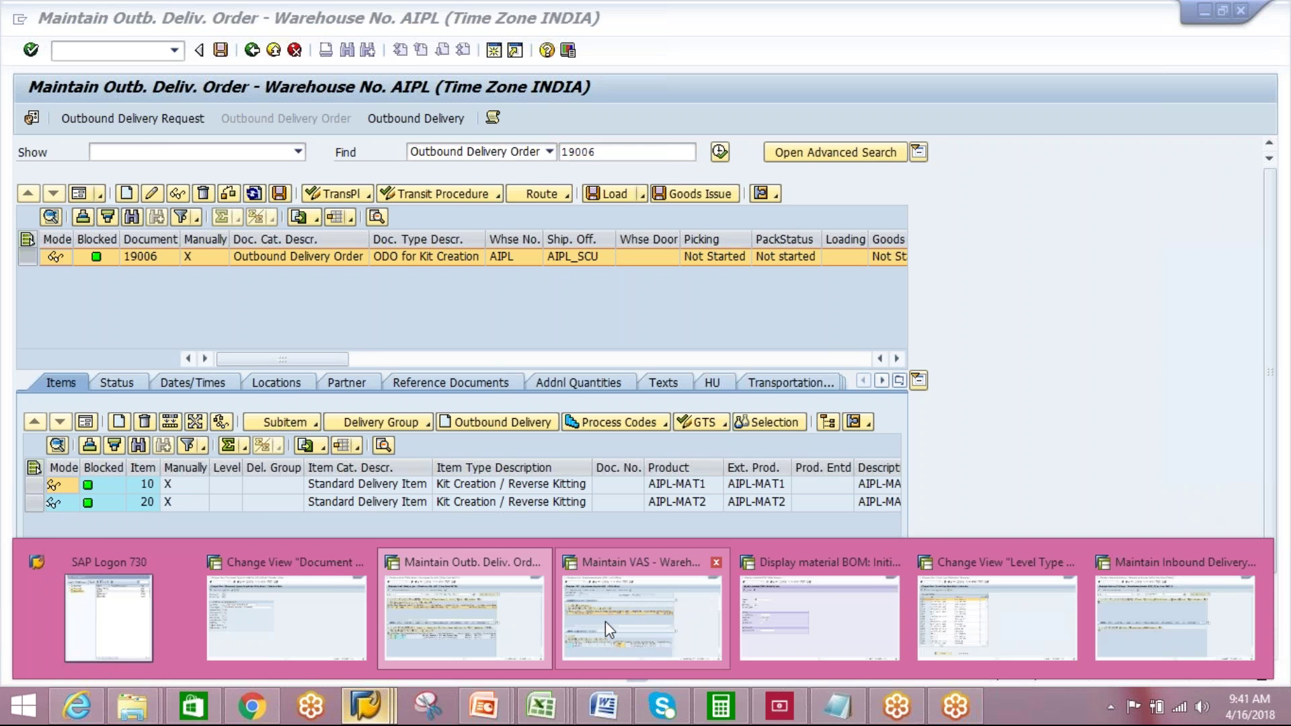
left_click(605, 621)
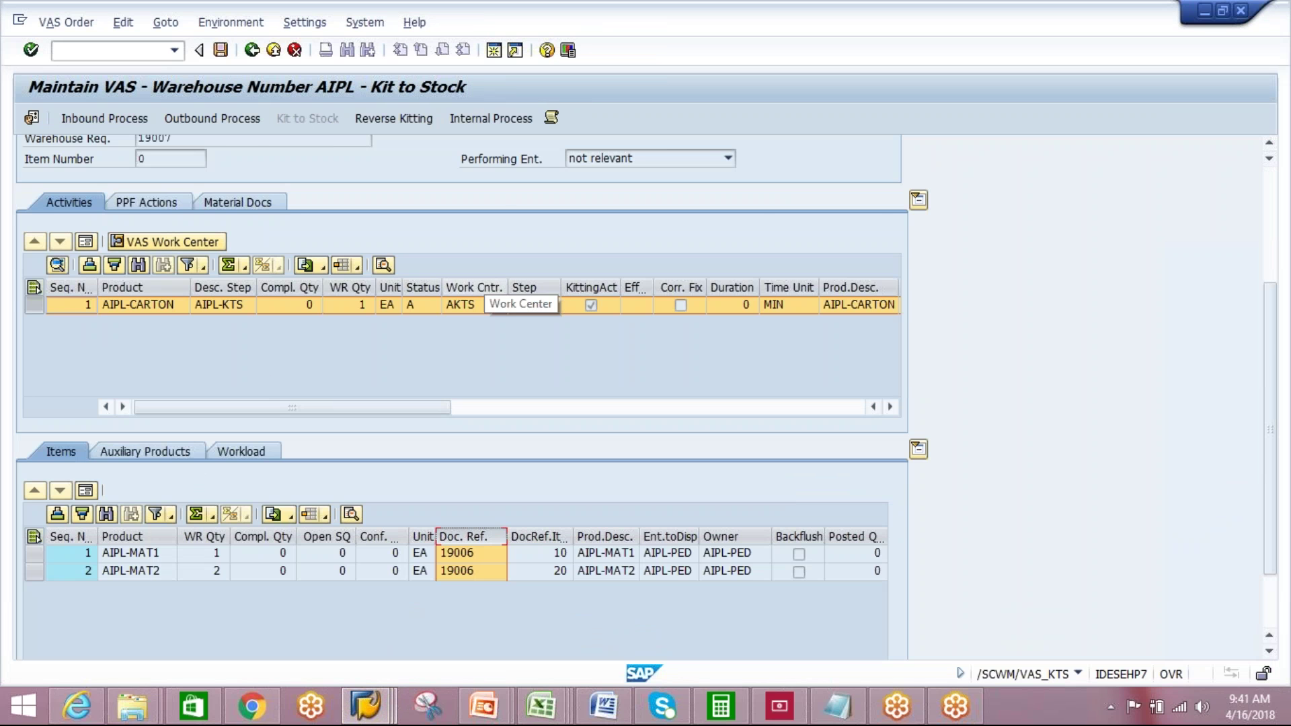
left_click_drag(1269, 431, 1269, 315)
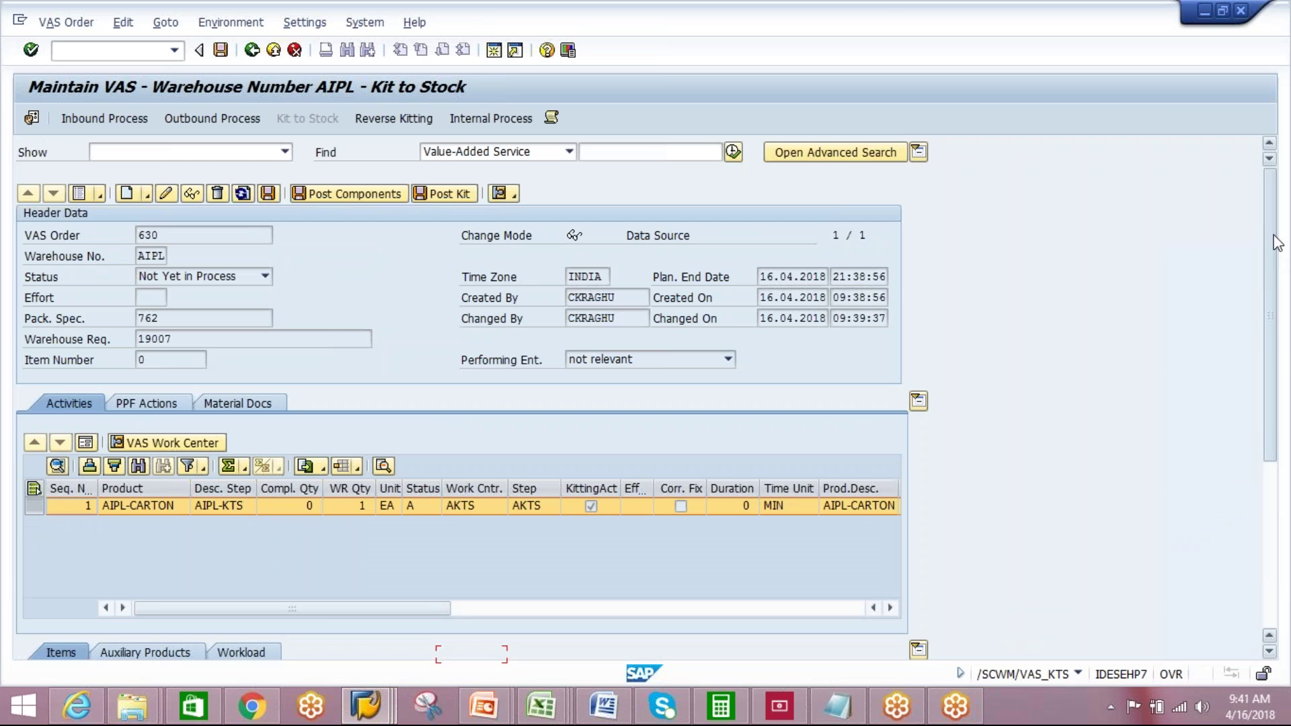
left_click_drag(173, 338, 131, 338)
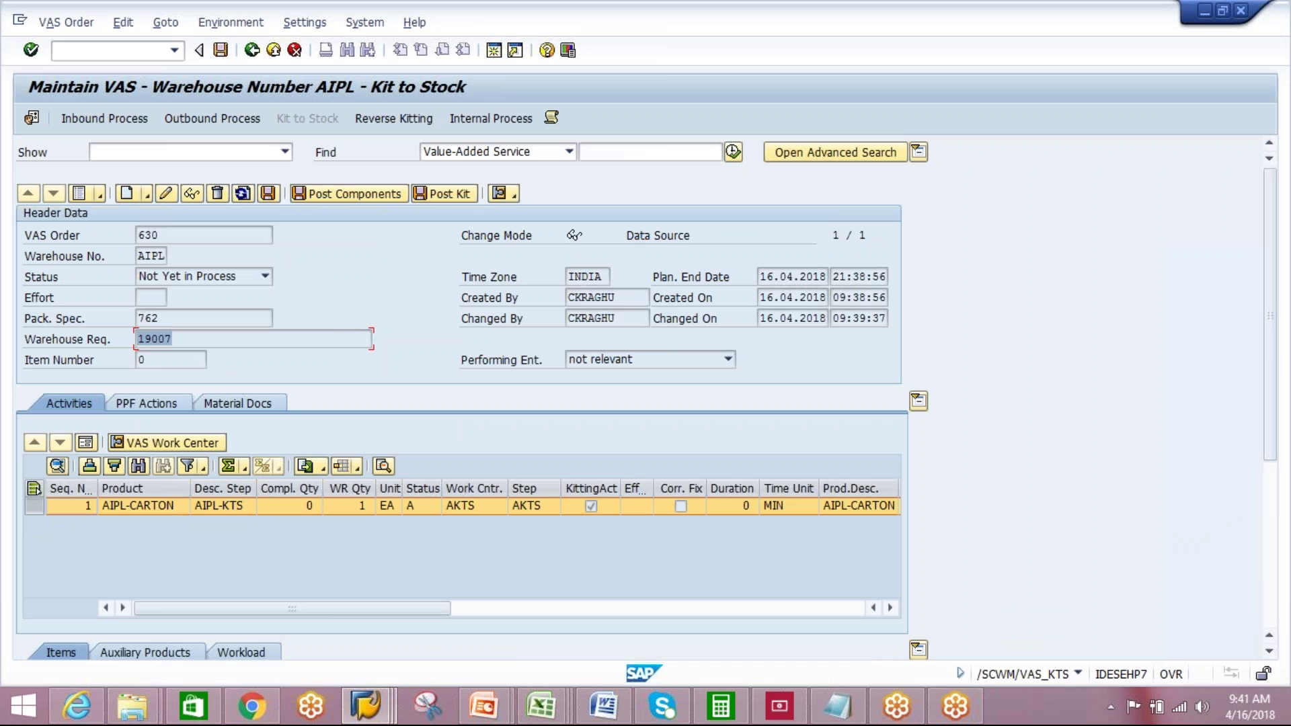
left_click(139, 339)
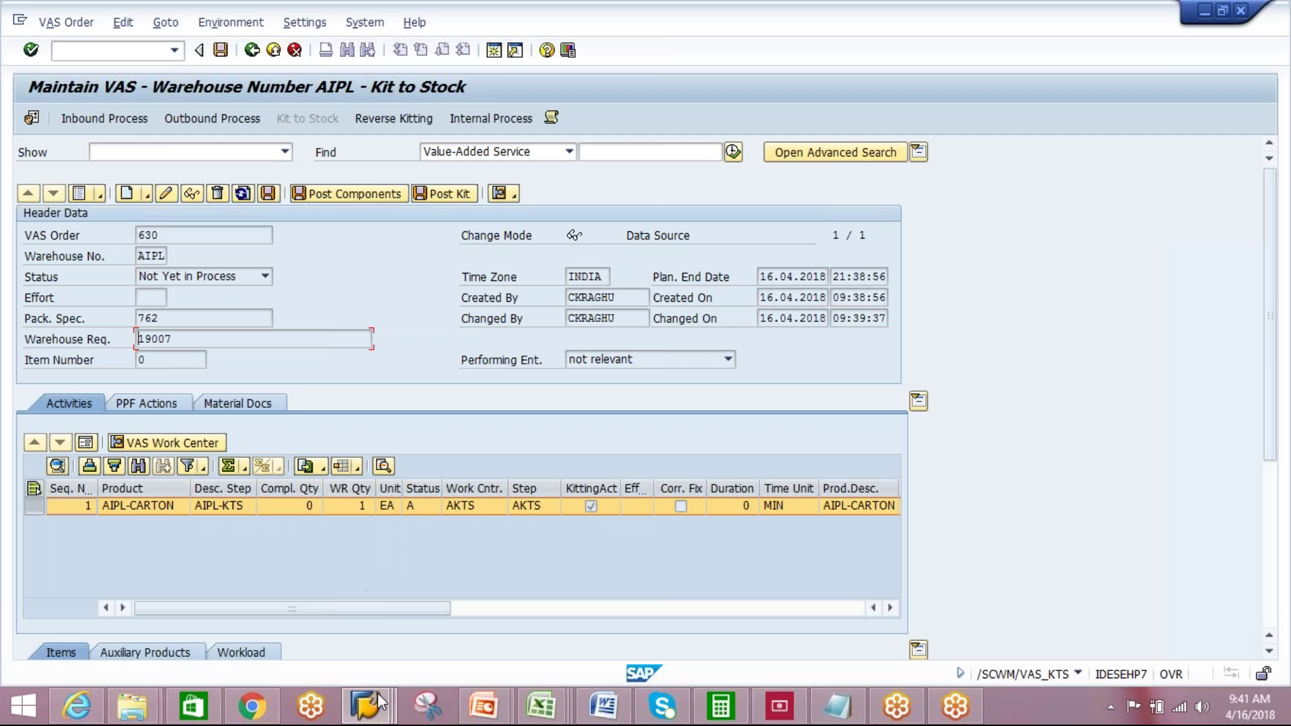
- Look up inbound delivery 19007 in the Maintain Inbound Delivery session and show its header details
mouse_move(393, 696)
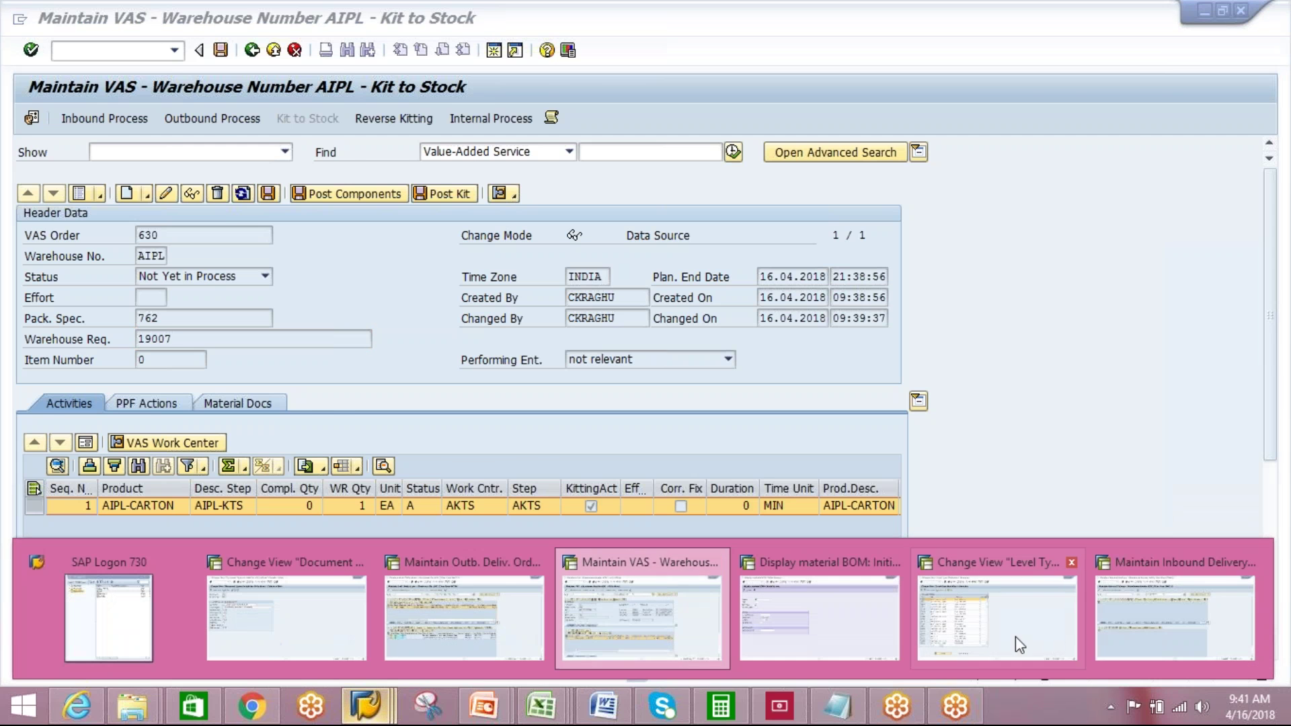
left_click(1173, 618)
type("19007")
left_click(720, 152)
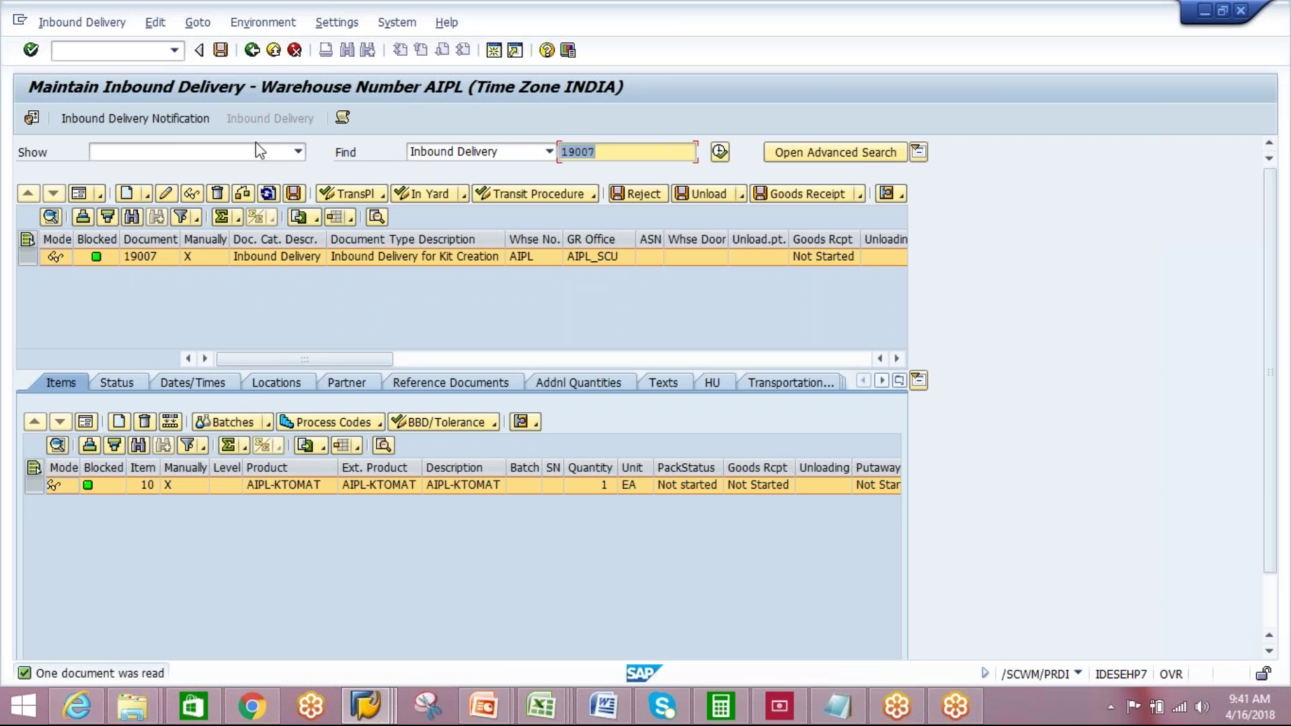
left_click(87, 196)
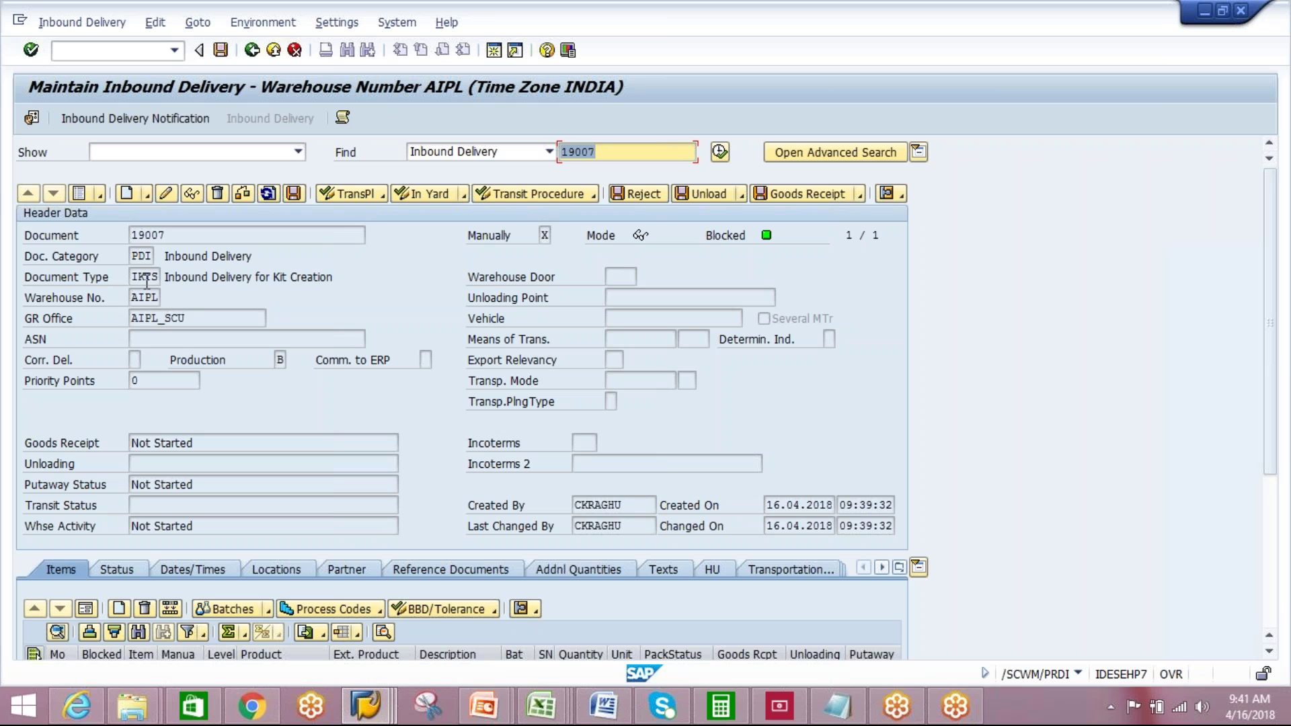
- Check the inbound delivery's document type, then review item 10's details down to the movement data and item type
left_click(146, 277)
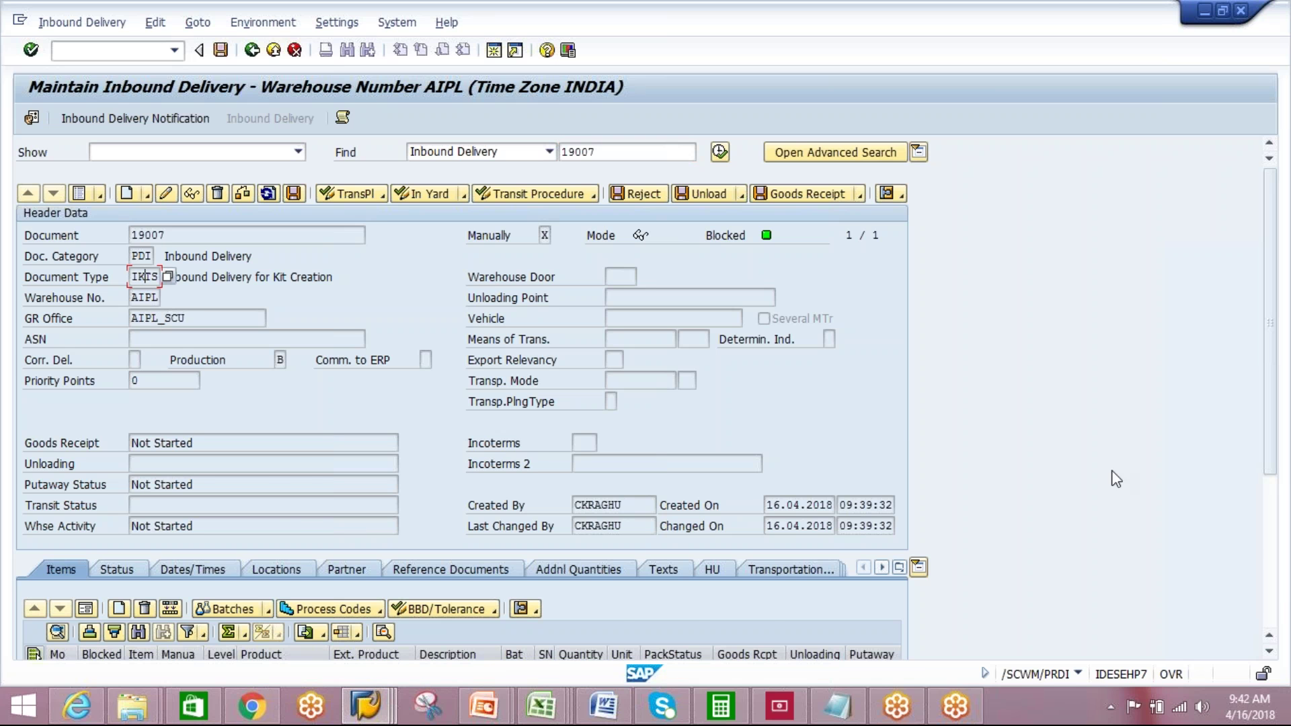
scroll(447, 516, "down", 3)
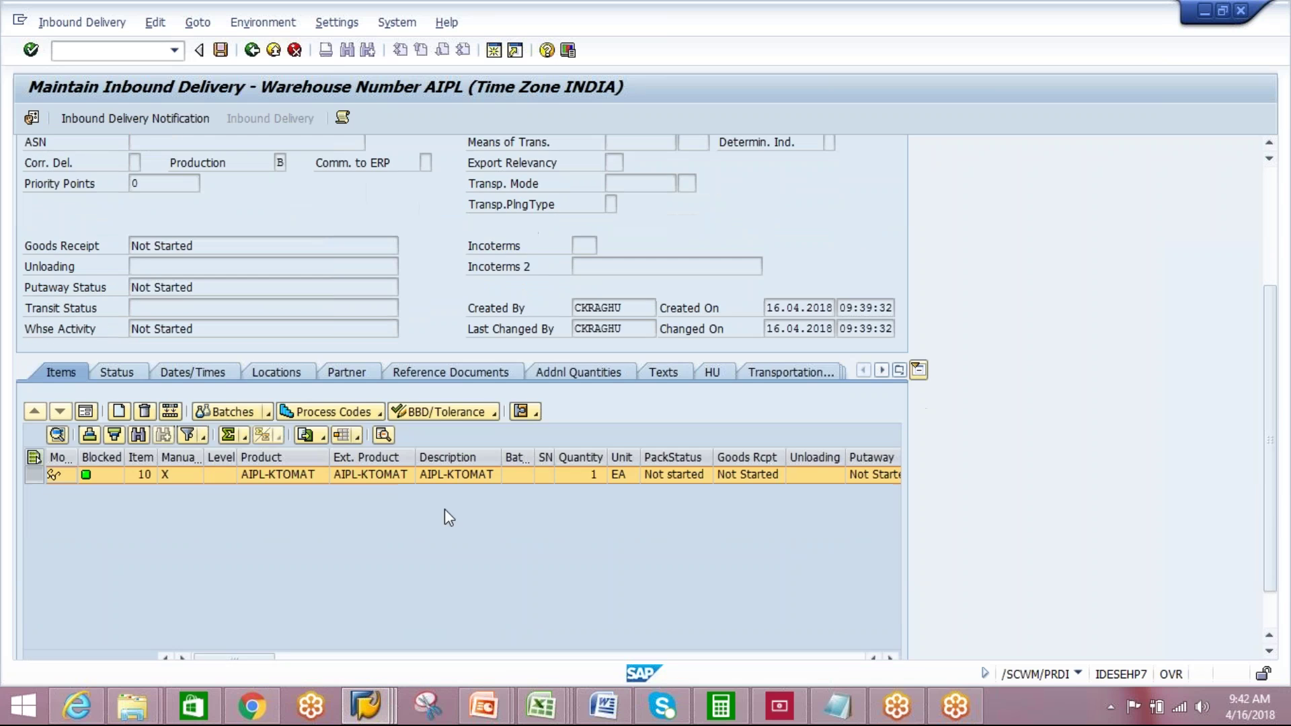
left_click(85, 412)
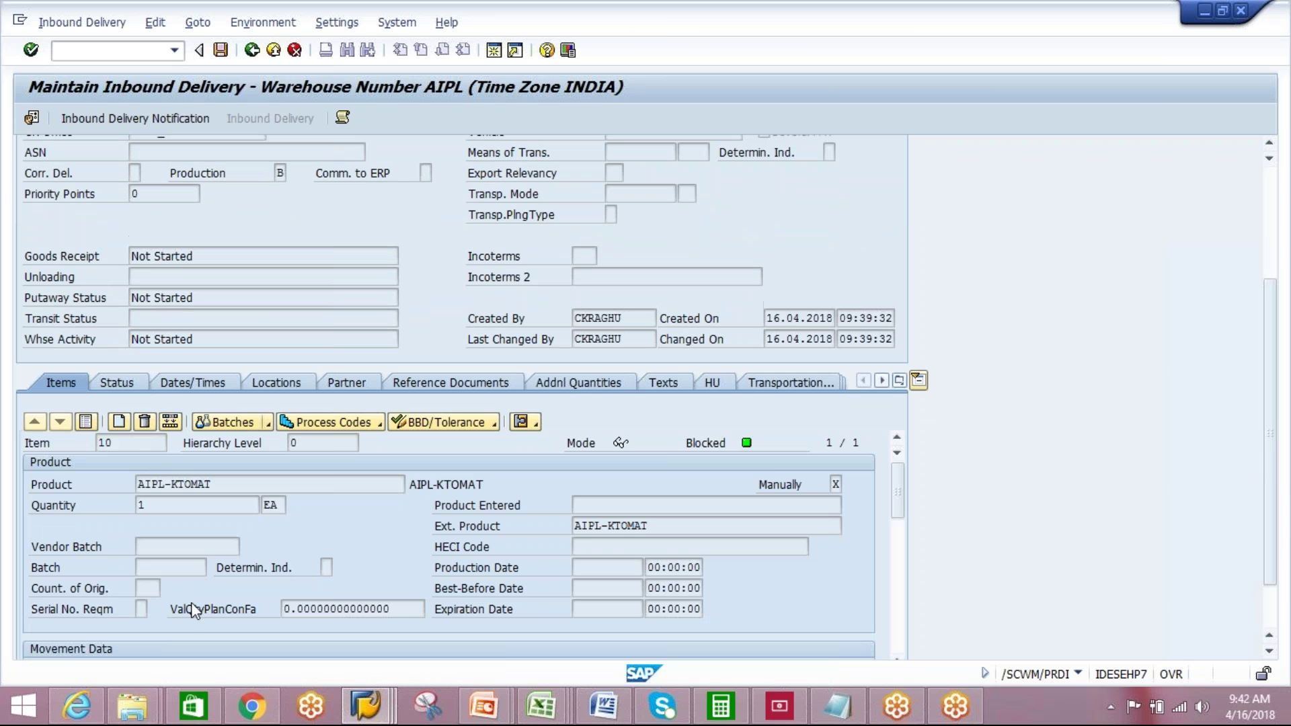
left_click_drag(897, 495, 905, 530)
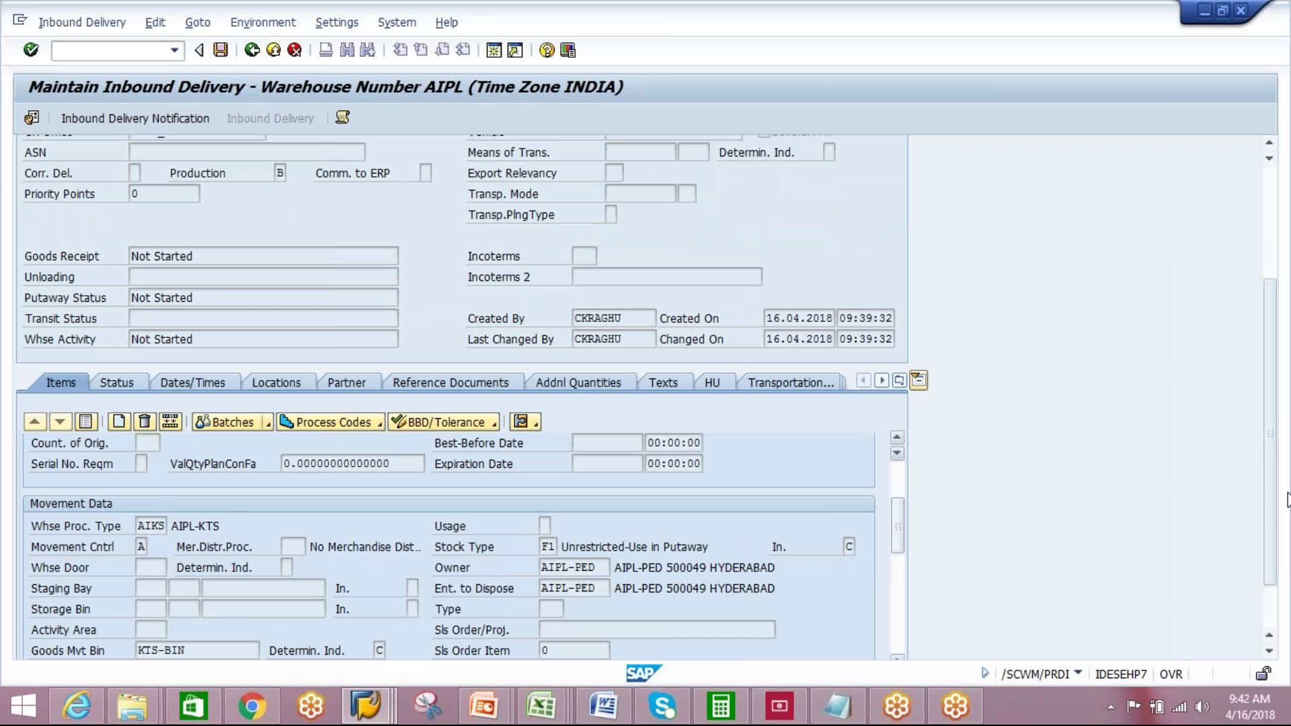
left_click_drag(1269, 433, 1269, 470)
left_click_drag(897, 463, 903, 543)
left_click(152, 525)
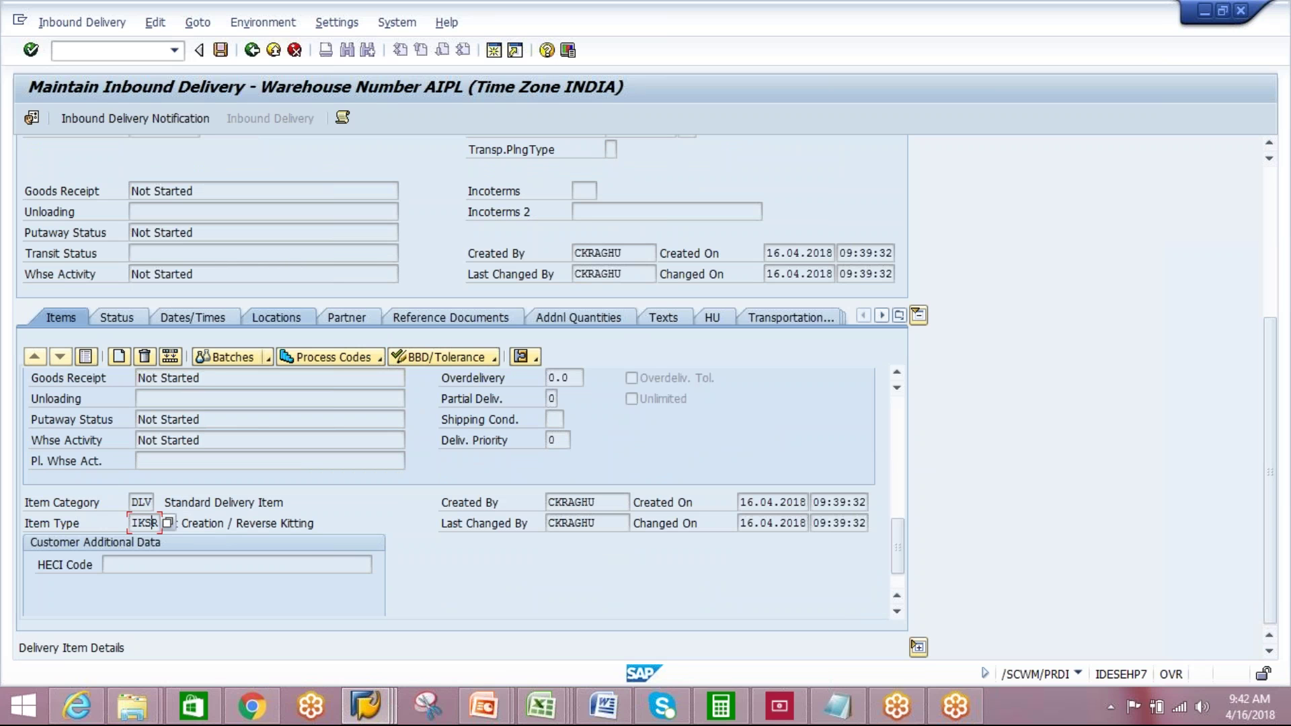
- Switch to the outbound delivery order session and review order 19006's header details and item list
mouse_move(365, 706)
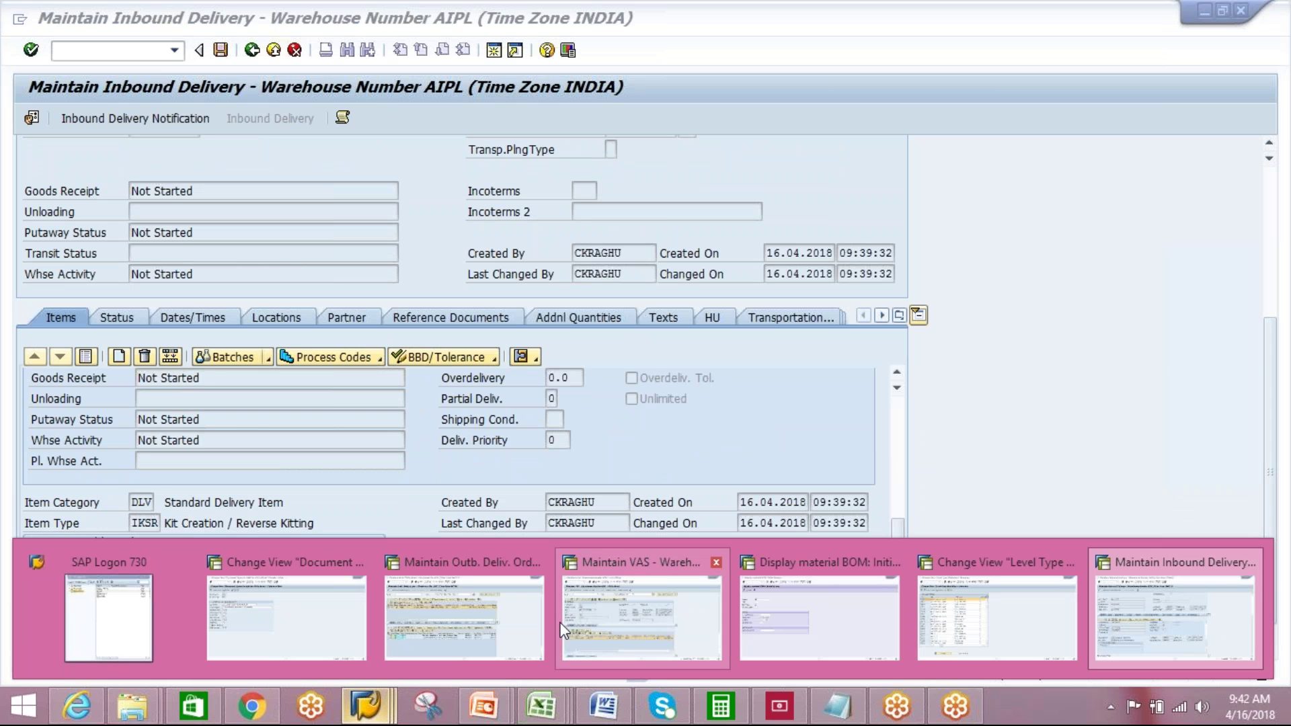
left_click(488, 632)
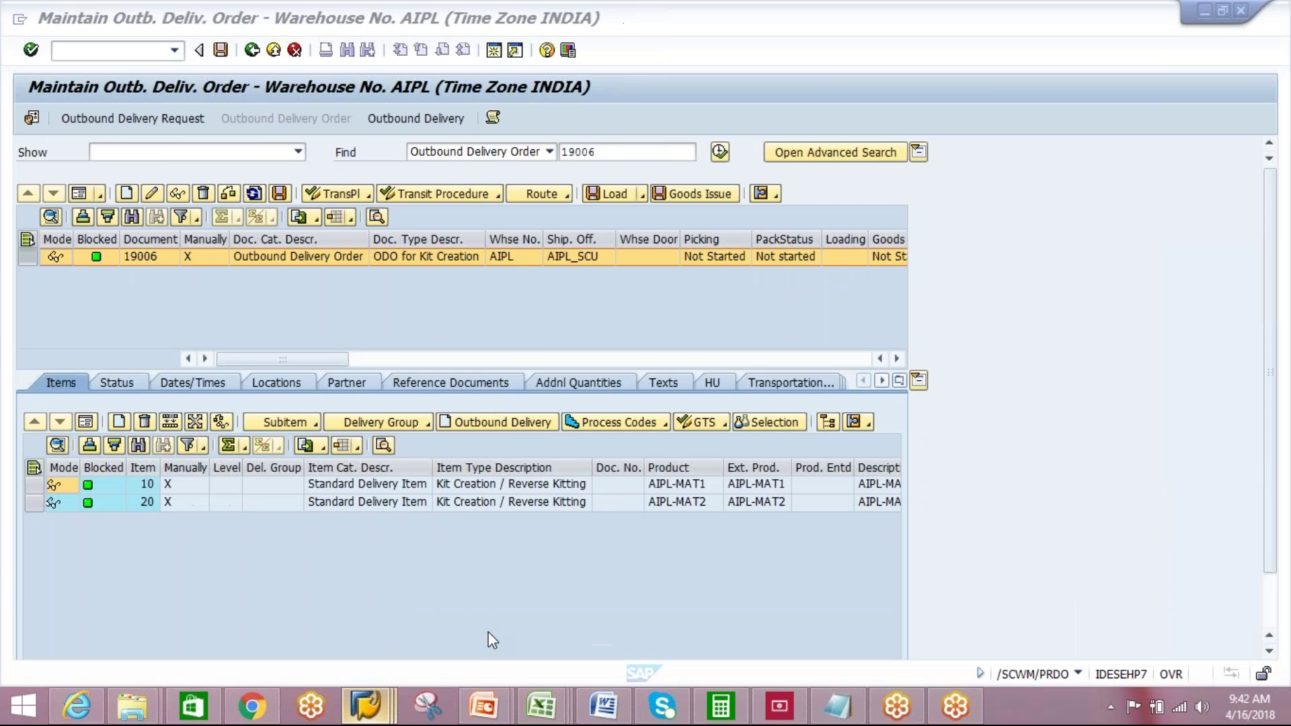
left_click(79, 195)
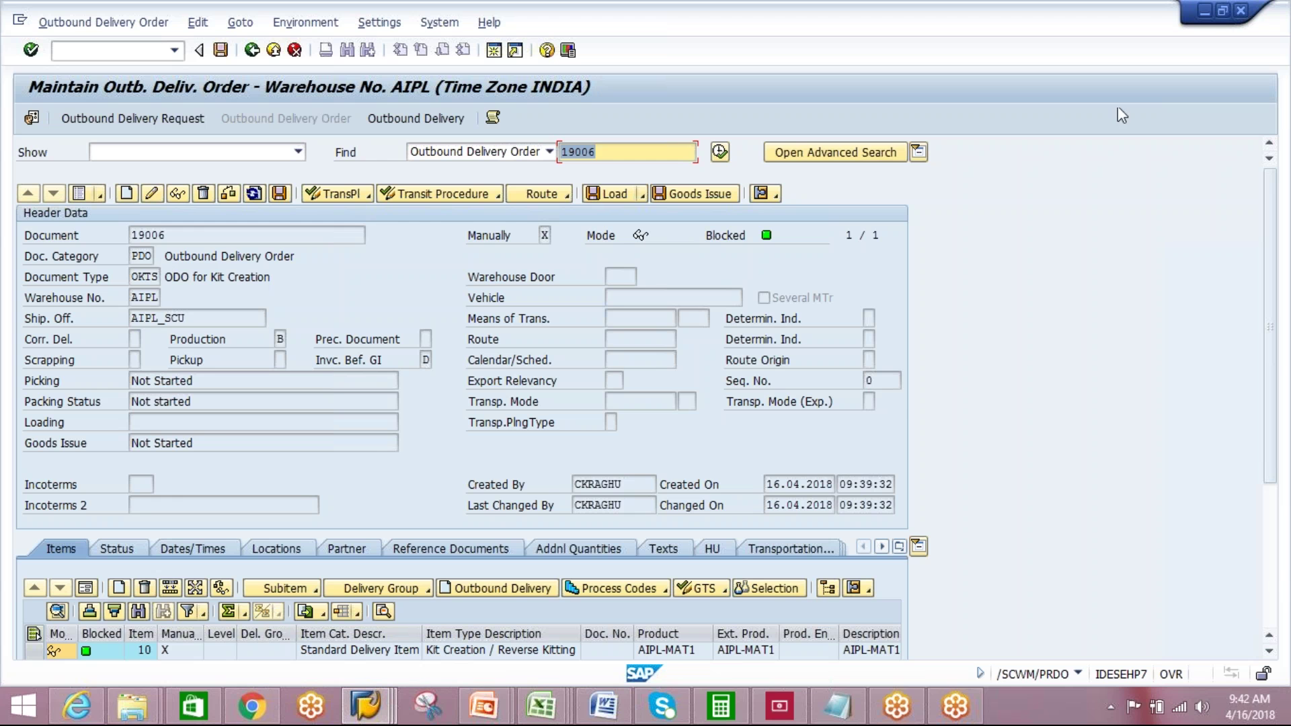
left_click_drag(1272, 368, 1273, 466)
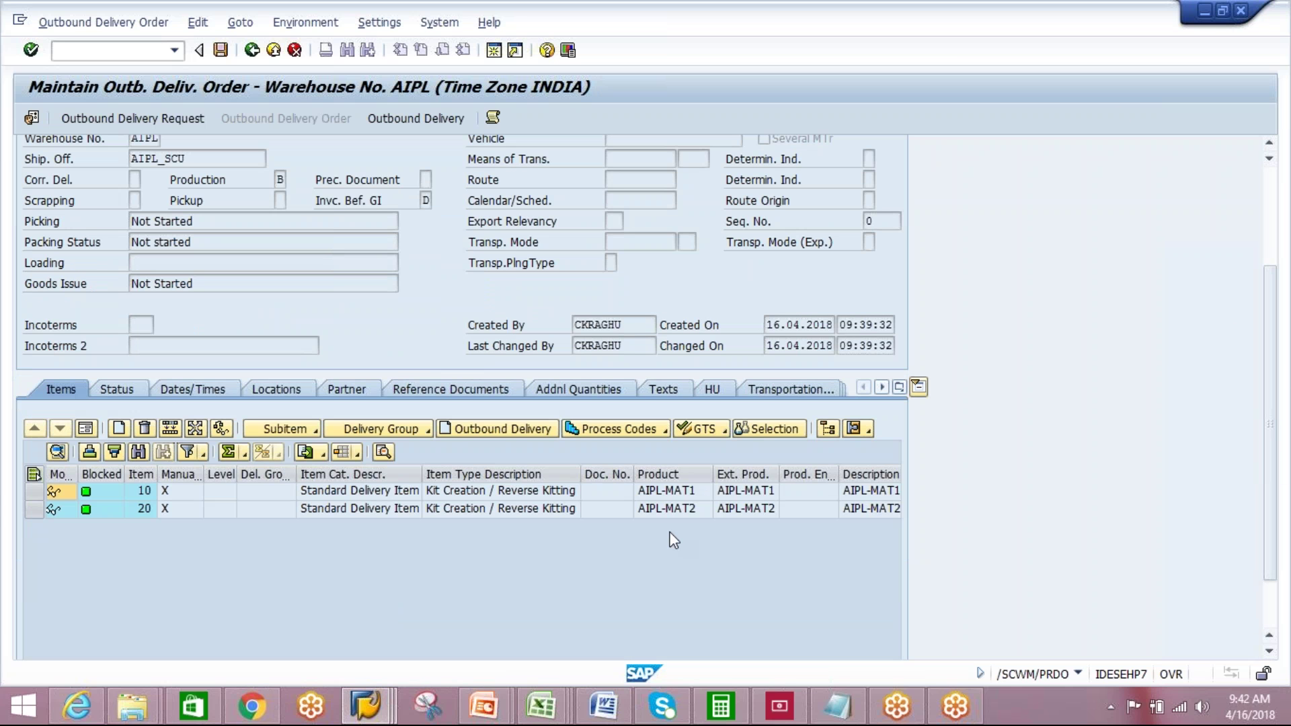
- Show the details of outbound item 10 and check its warehouse process type and staging bay
left_click(32, 492)
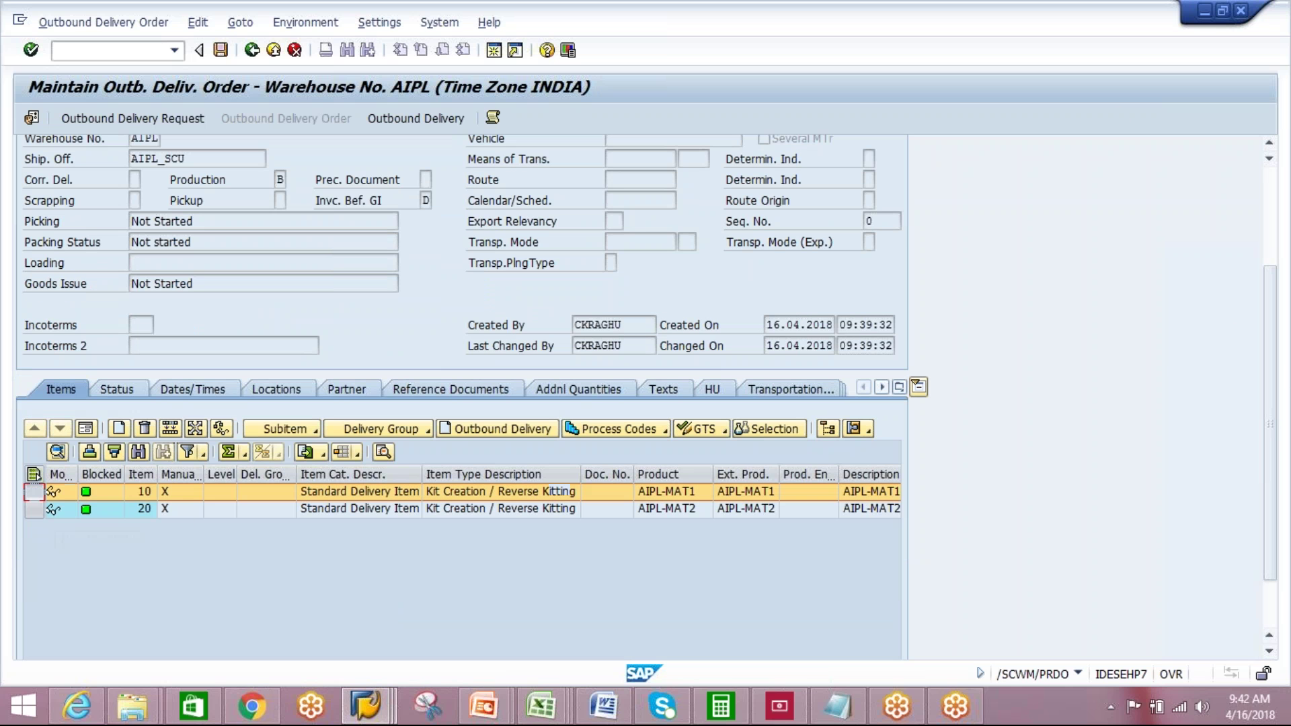
left_click(85, 429)
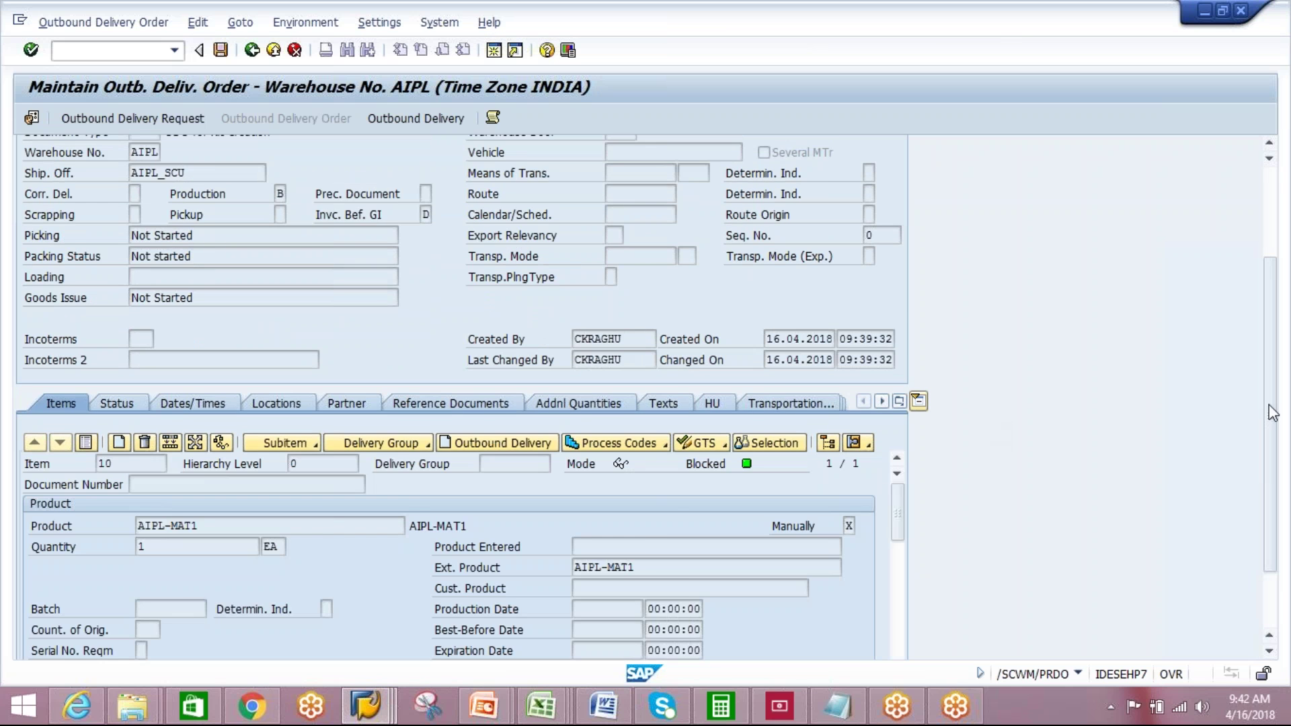
scroll(1271, 420, "down", 1)
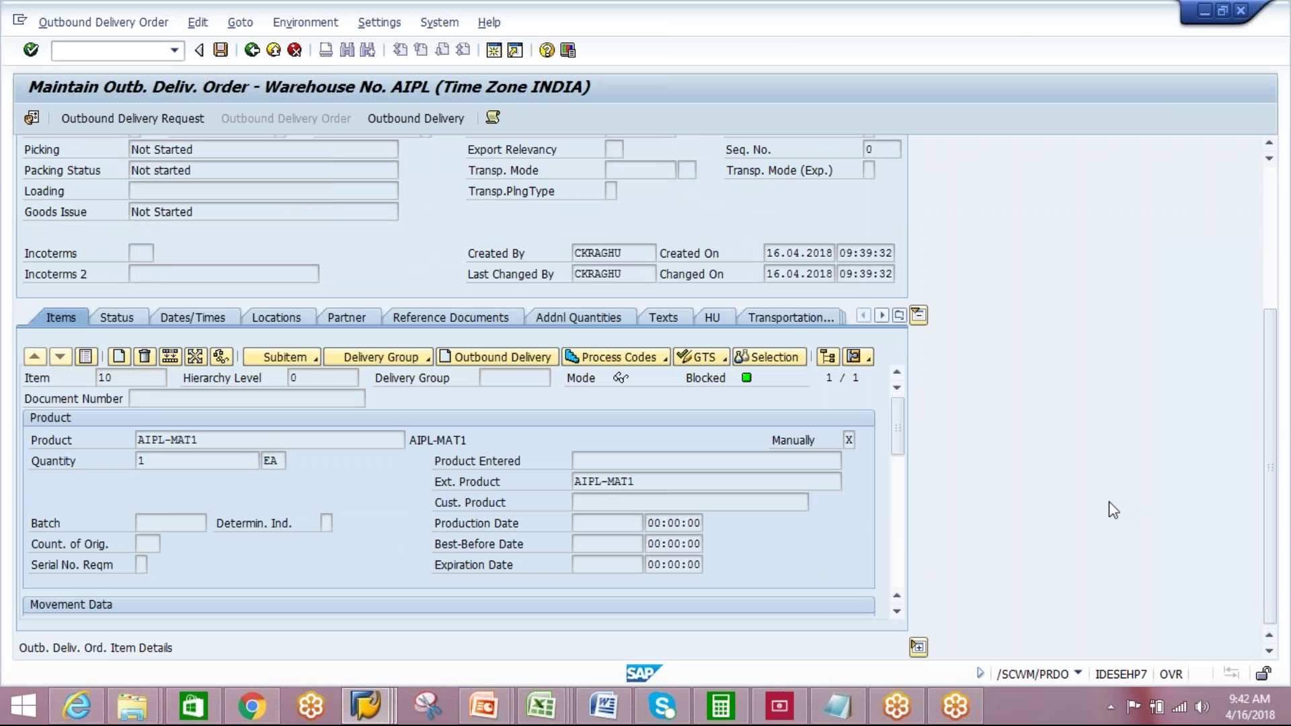
scroll(897, 439, "down", 2)
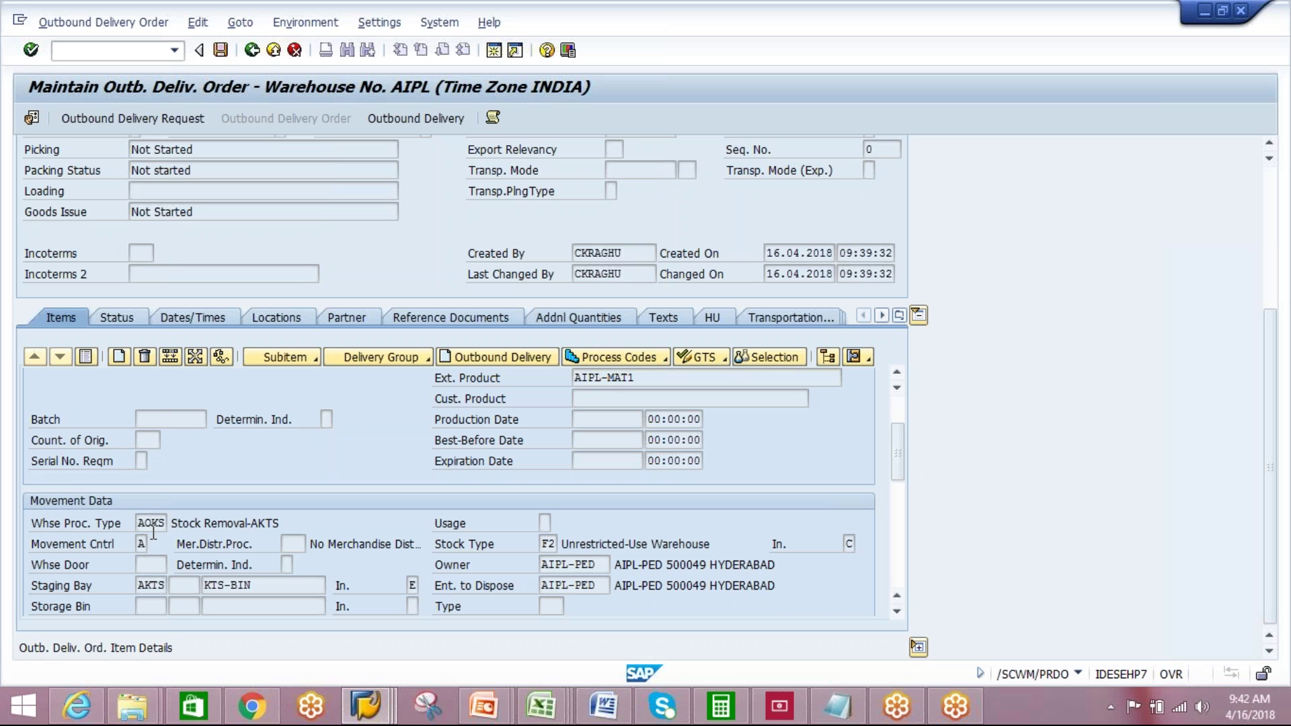
left_click_drag(262, 585, 208, 587)
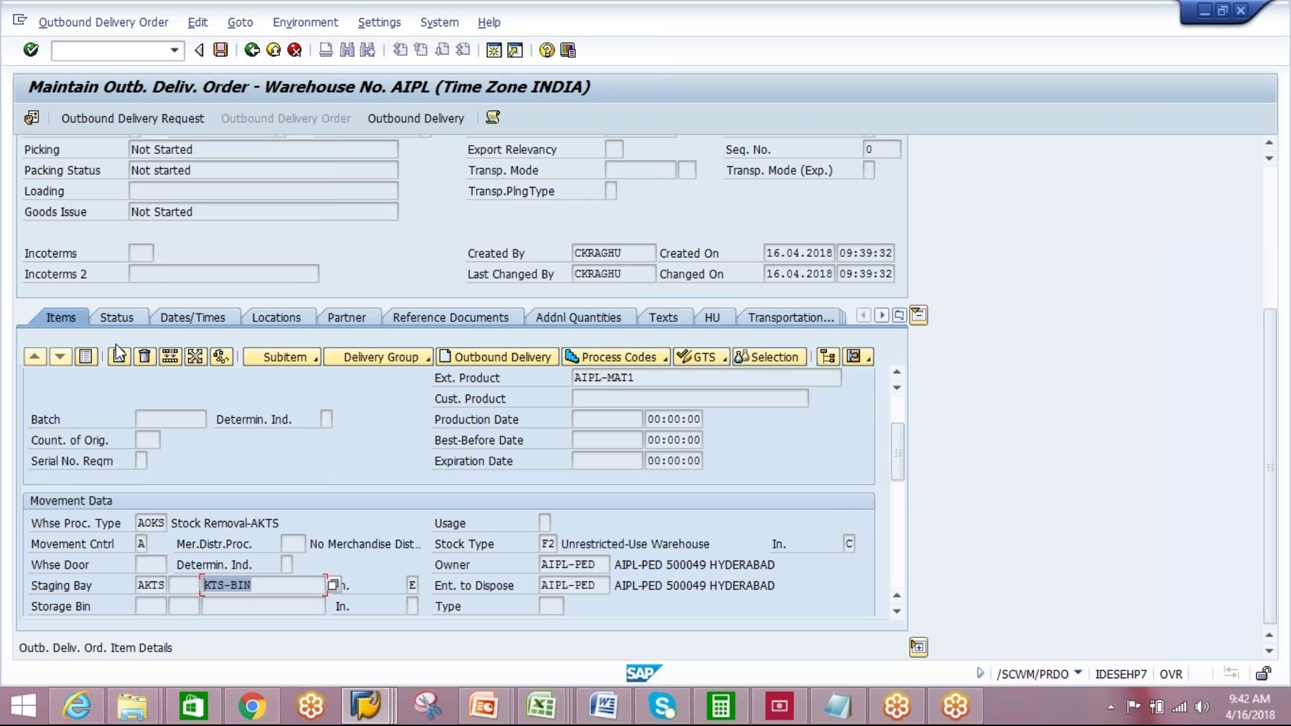
- Return the outbound delivery order's items and header to list view and select all of its items
left_click(87, 357)
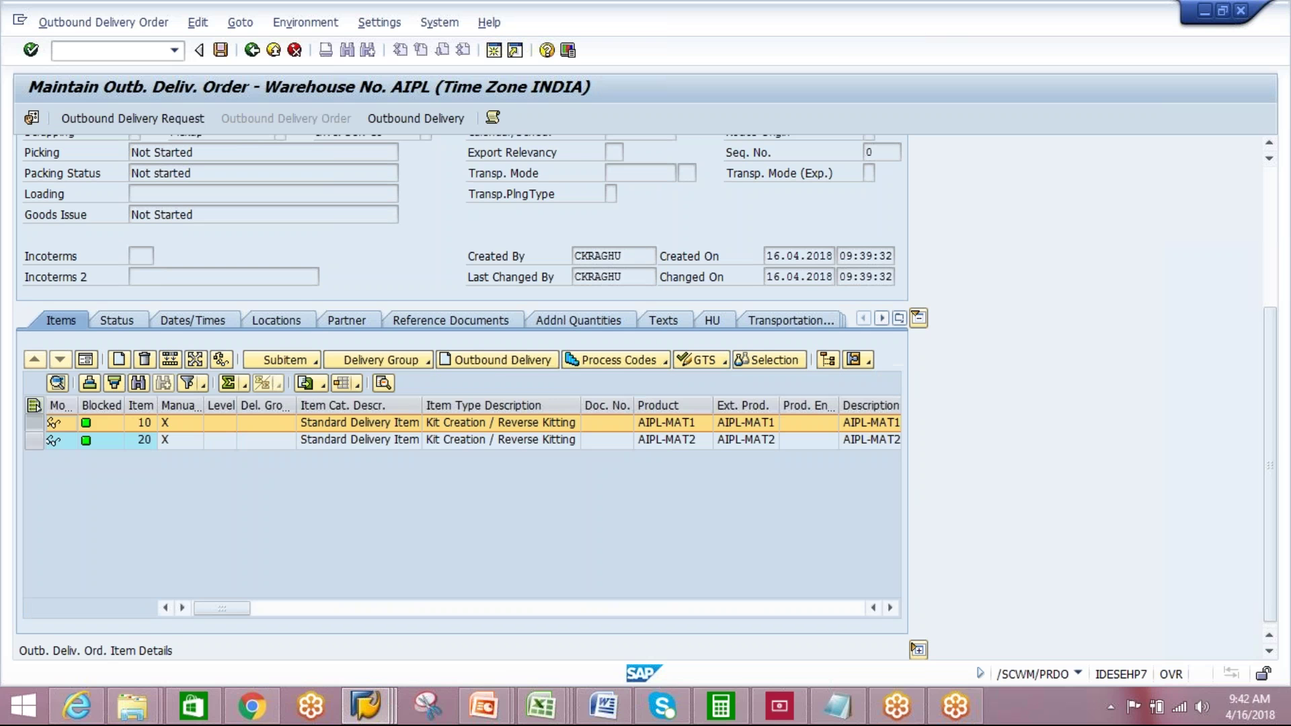
scroll(1270, 464, "up", 5)
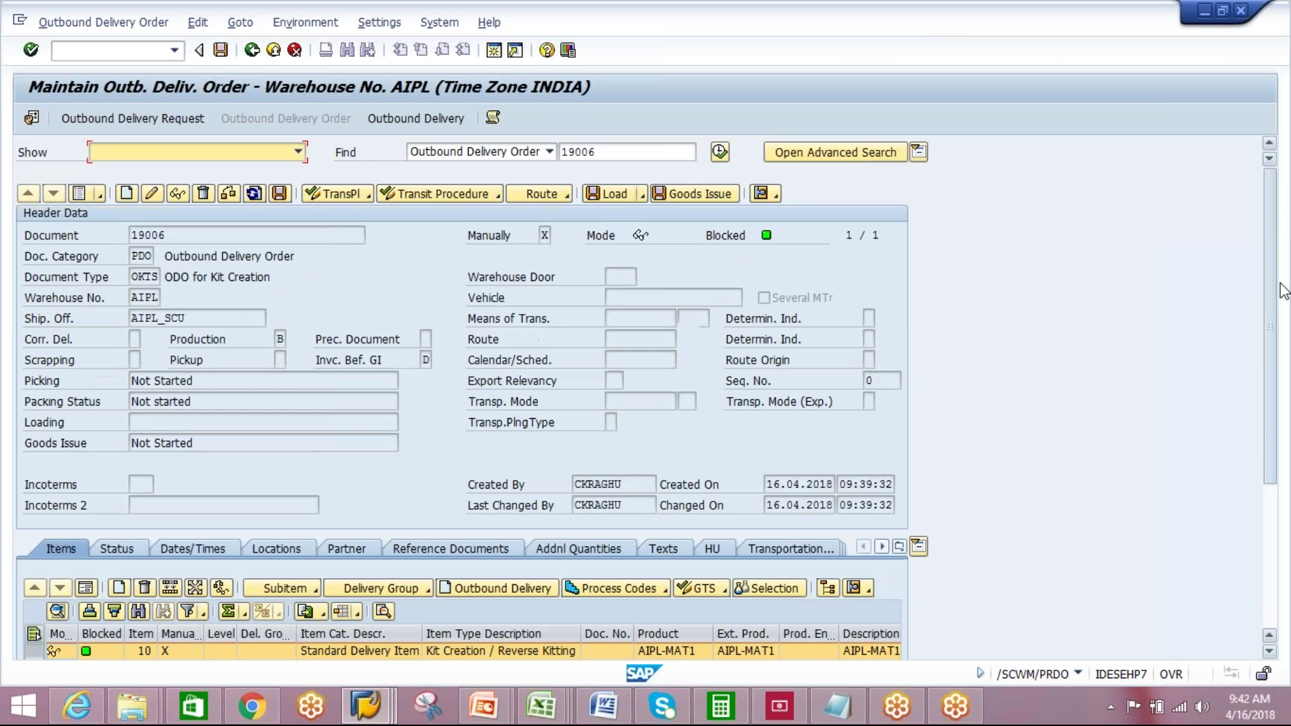
left_click(78, 194)
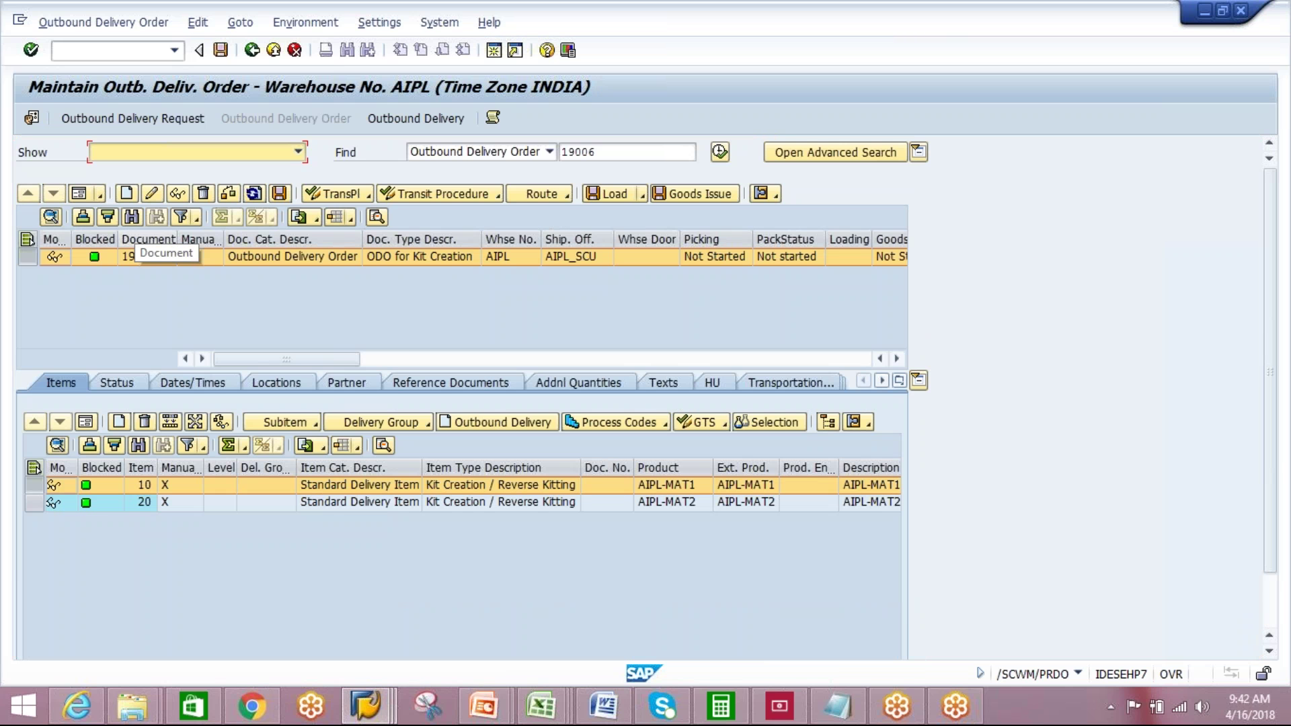
left_click(41, 502)
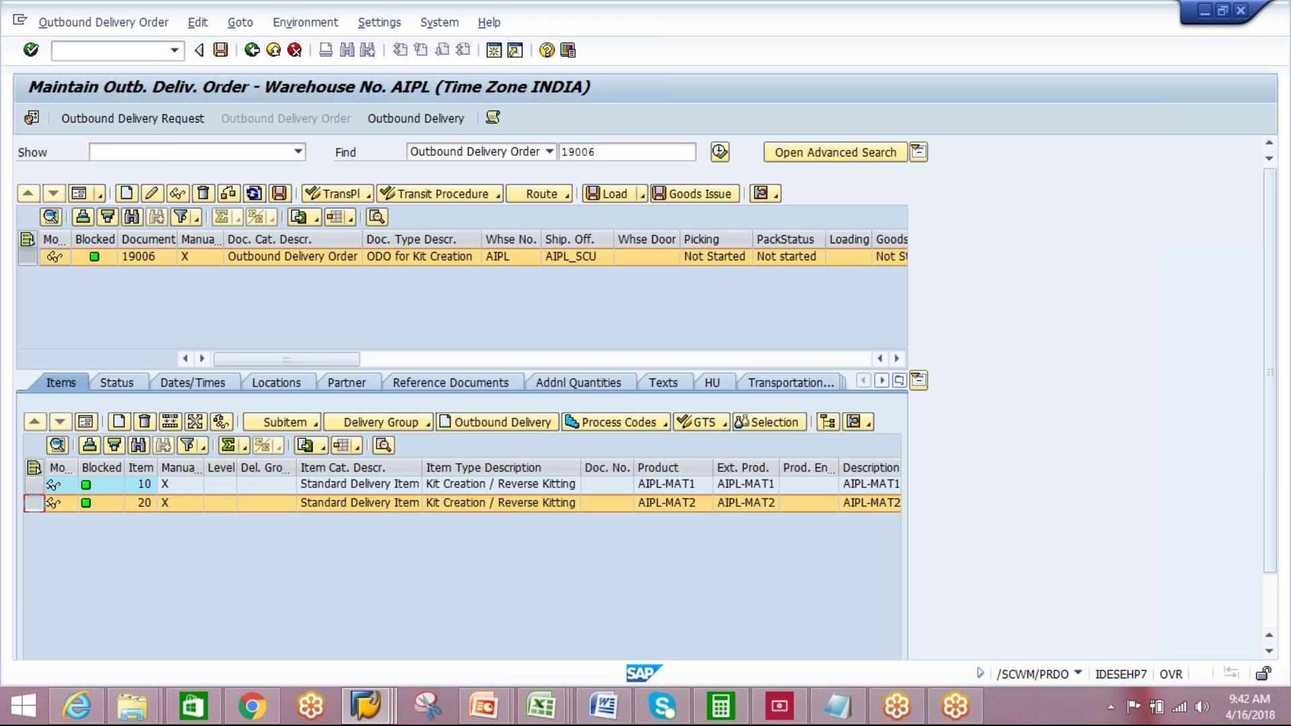
left_click(34, 467)
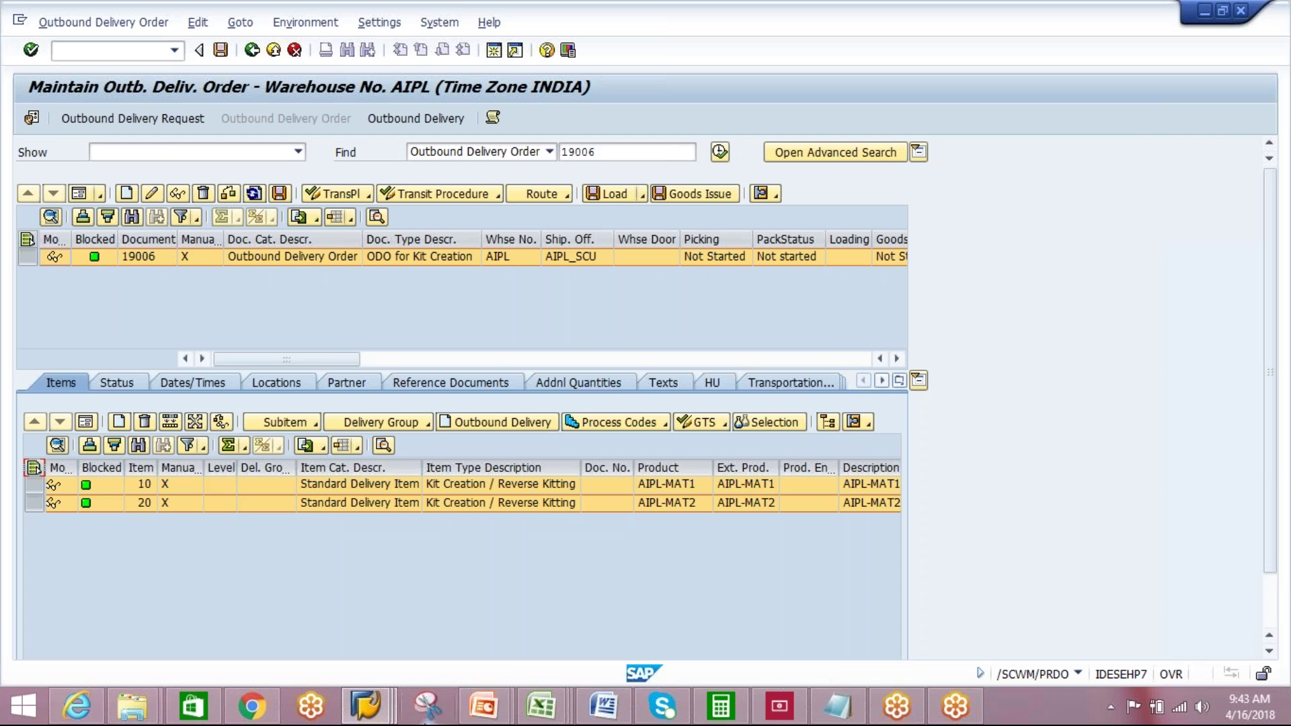
- Leave the outbound delivery order session and display the SAP customizing implementation guide through SPRO
left_click(365, 706)
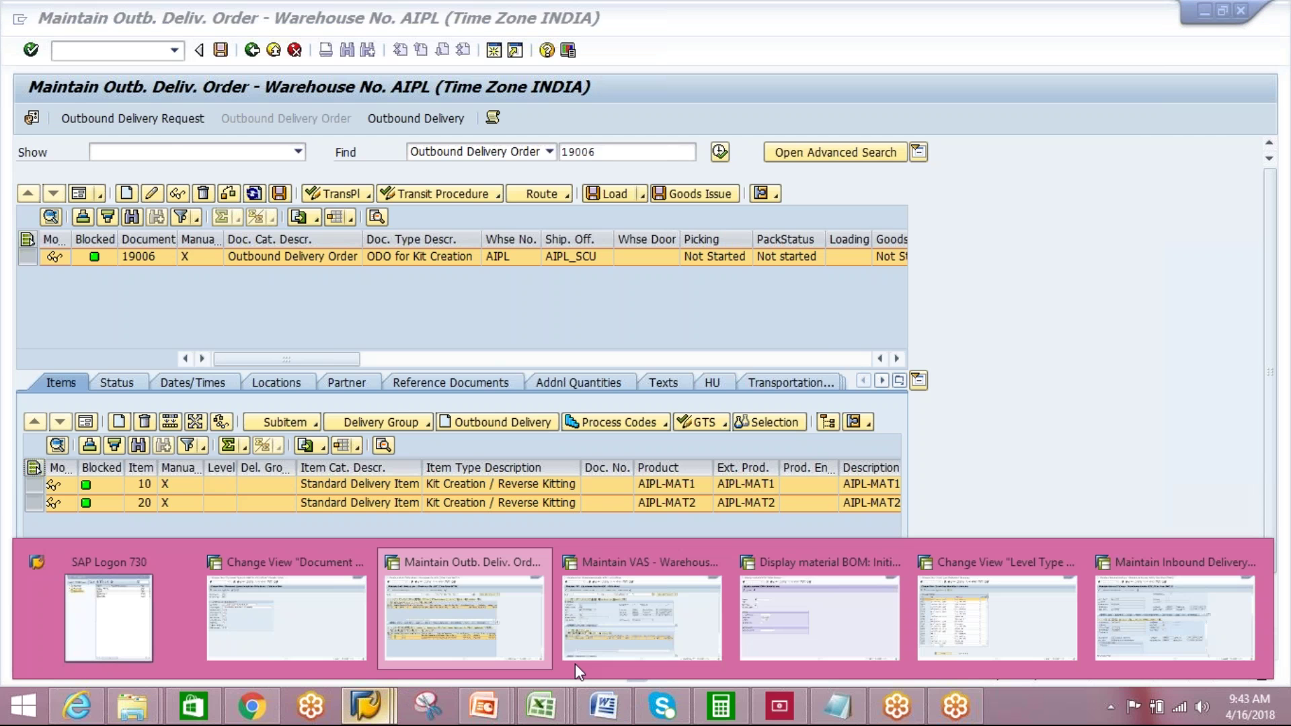
left_click(680, 607)
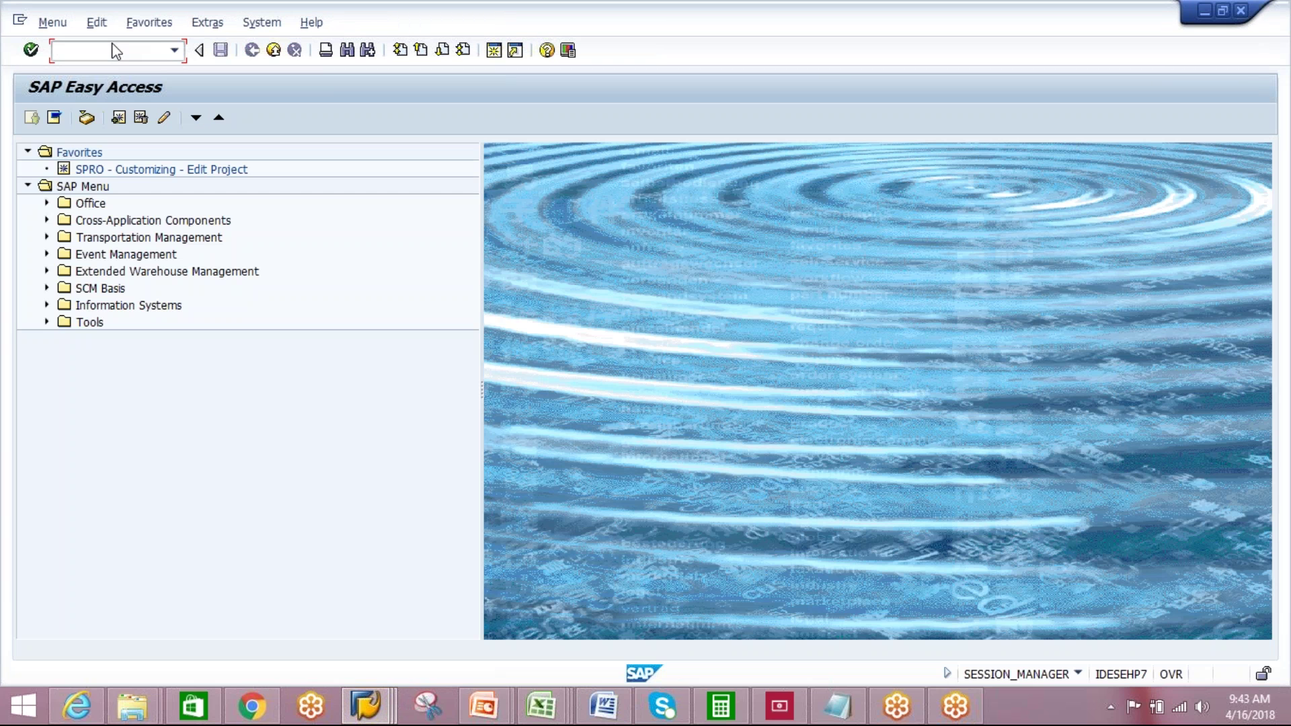
type("spro")
key("Return")
key("F5")
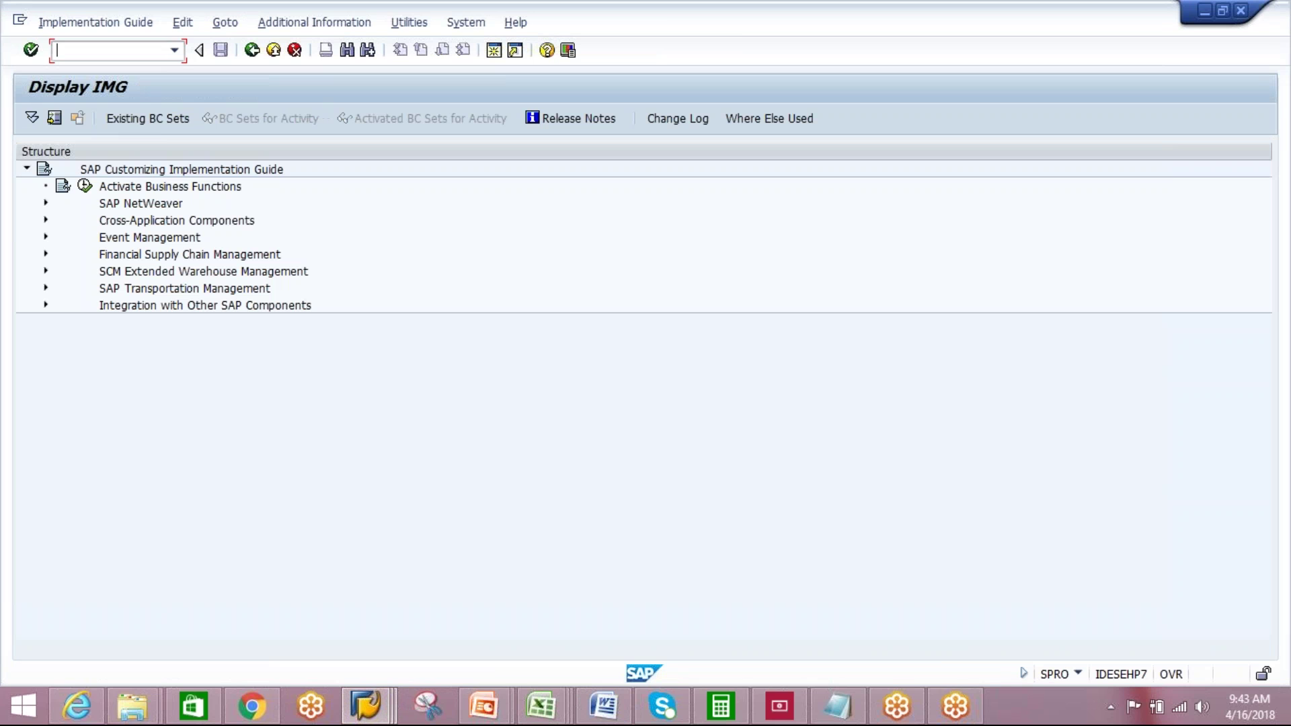
- Open the Define Work Center activity from the Extended Warehouse Management master data customizing
left_click(46, 271)
left_click(65, 288)
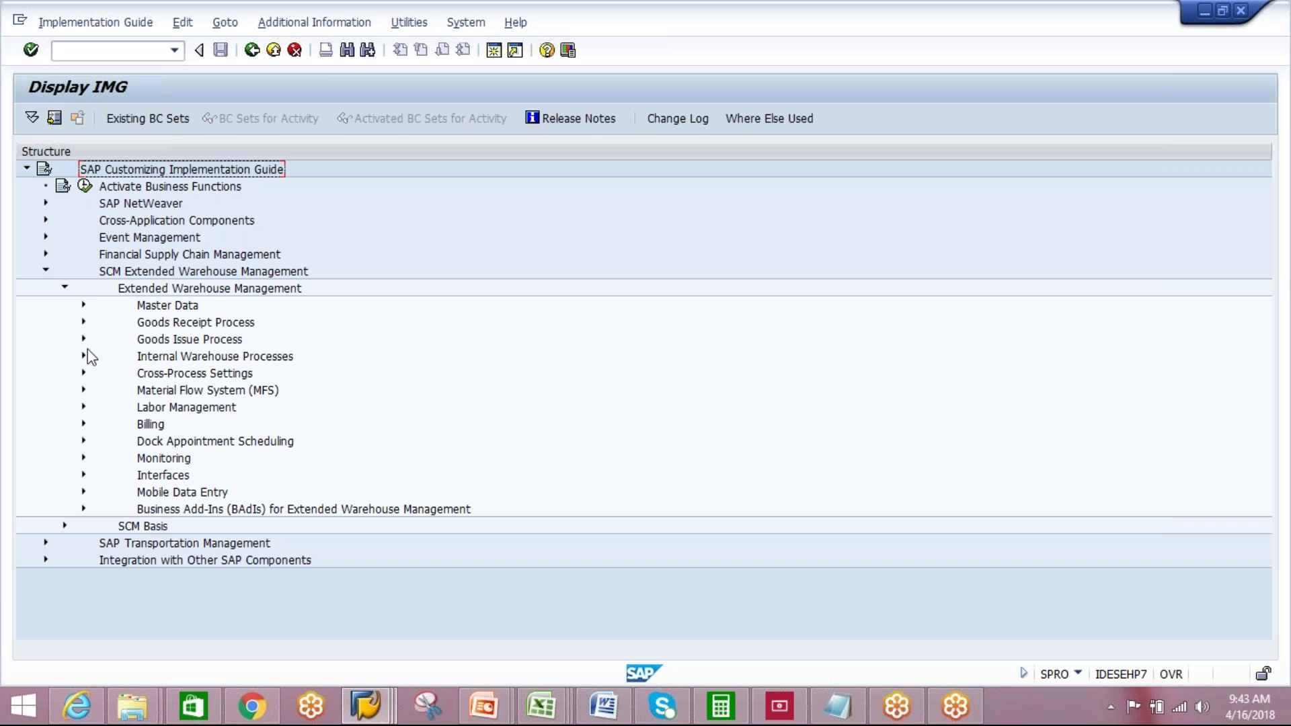
left_click(84, 305)
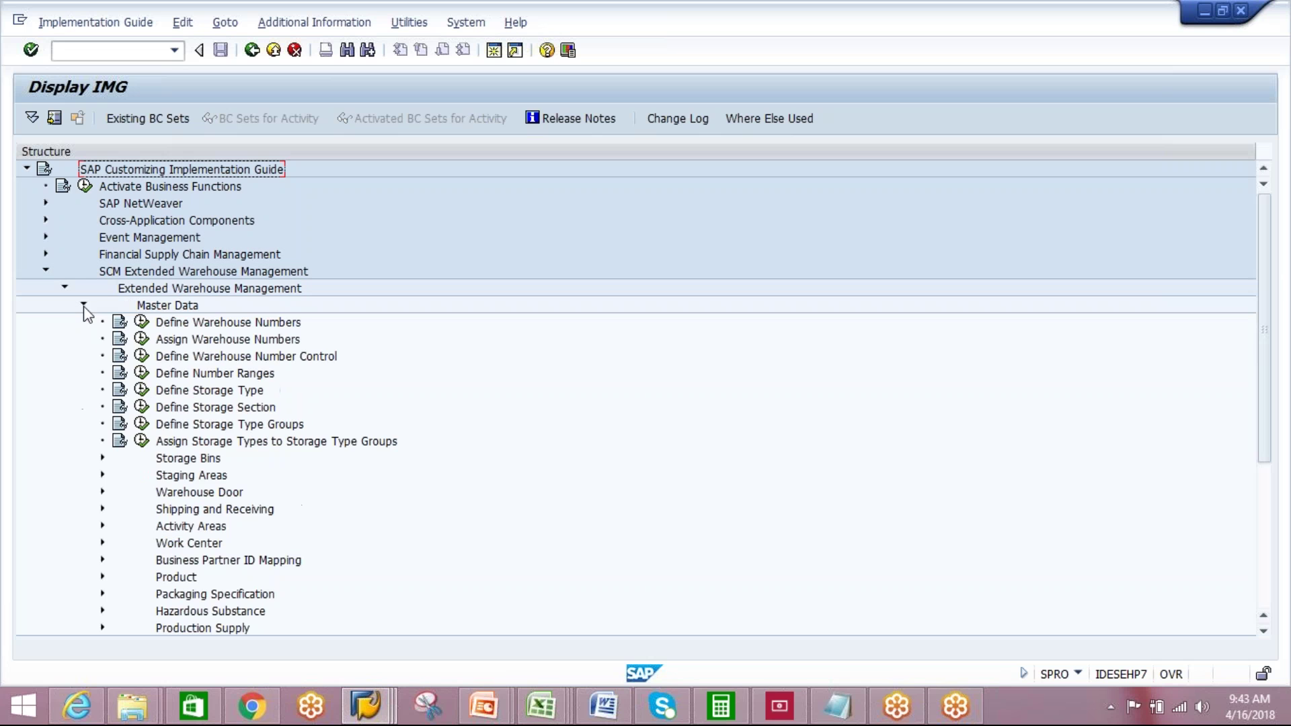
left_click(102, 543)
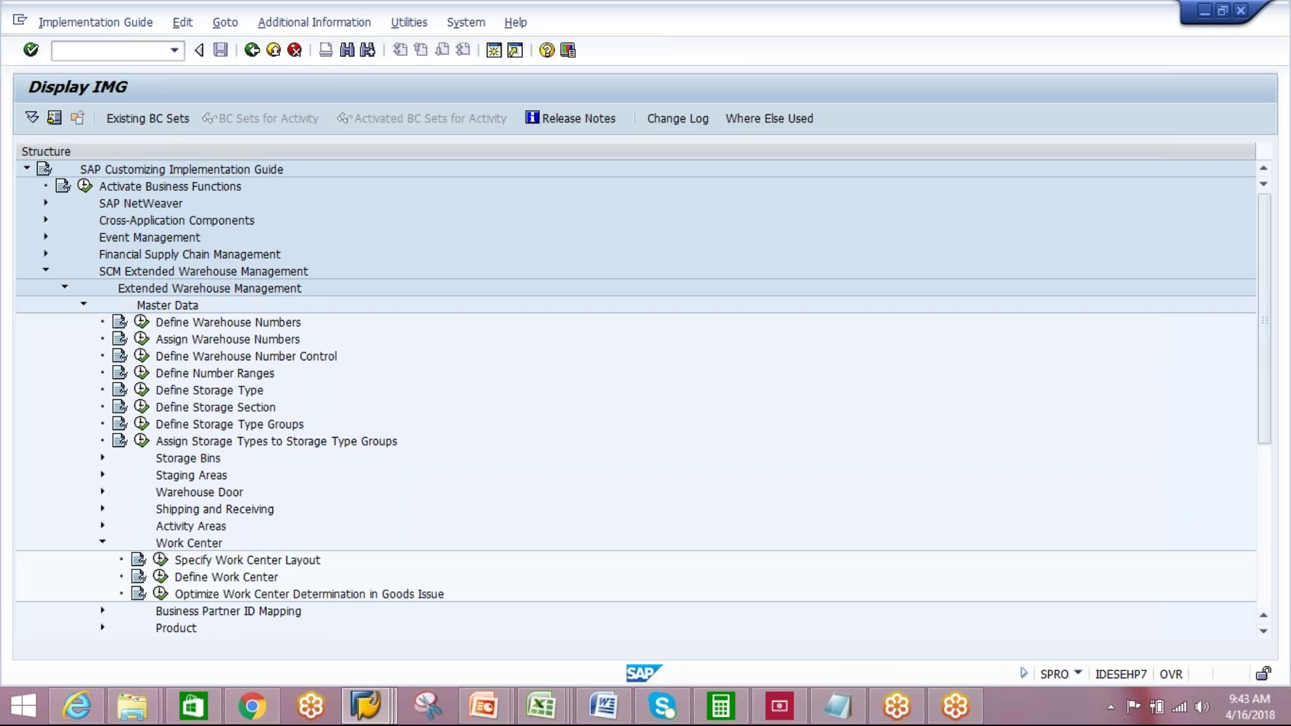
left_click(160, 577)
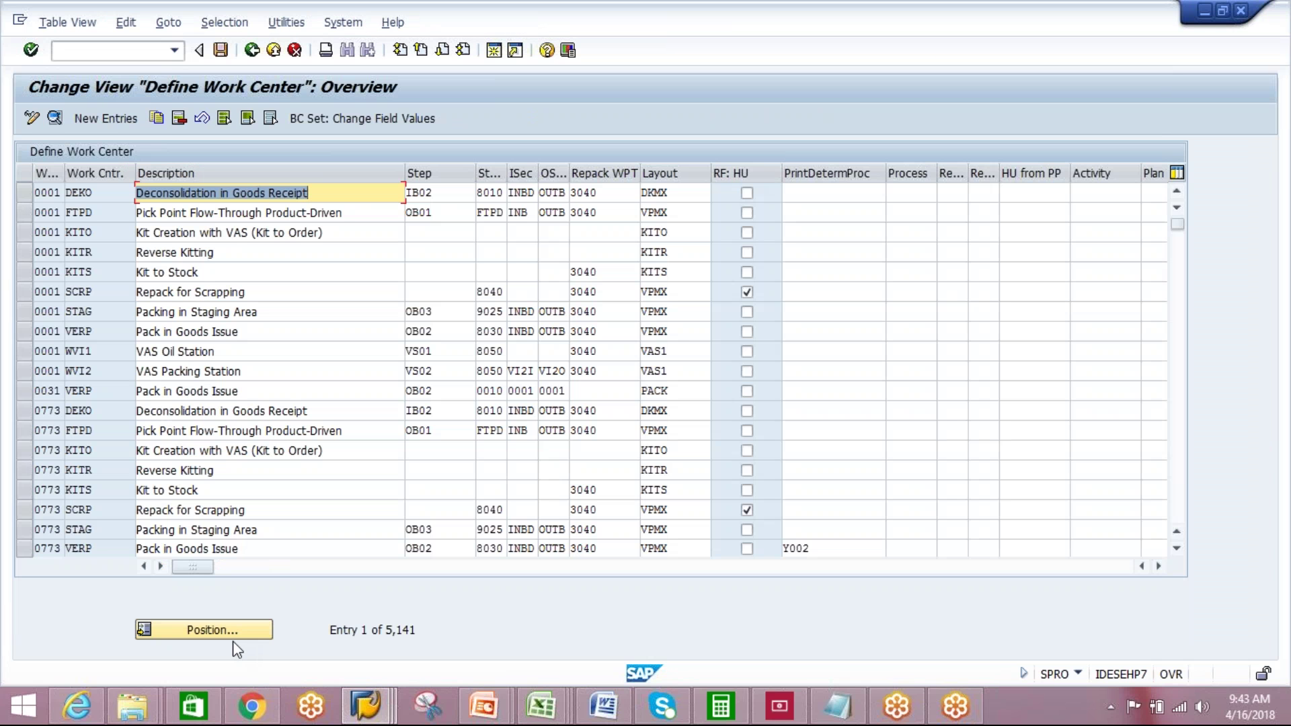
- Locate the Kit to Stock work center AKTS of warehouse AIPL and open its details
left_click(230, 634)
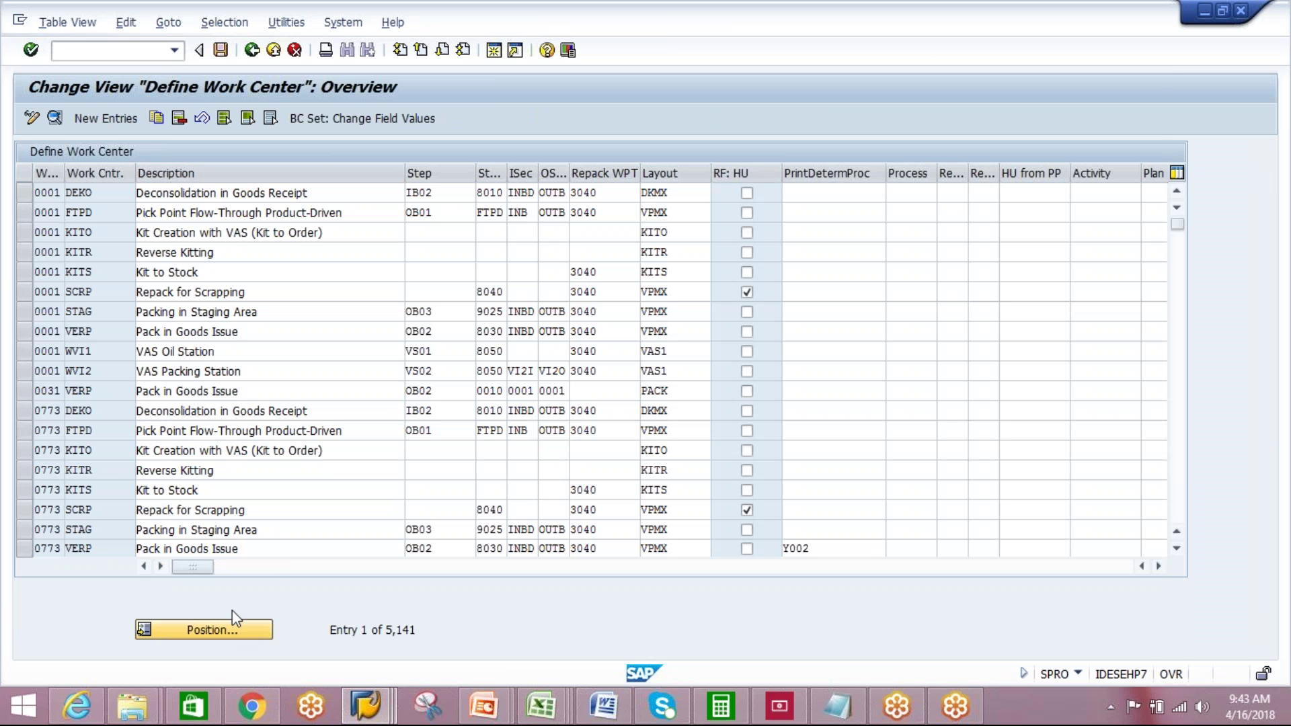
type("AIPL")
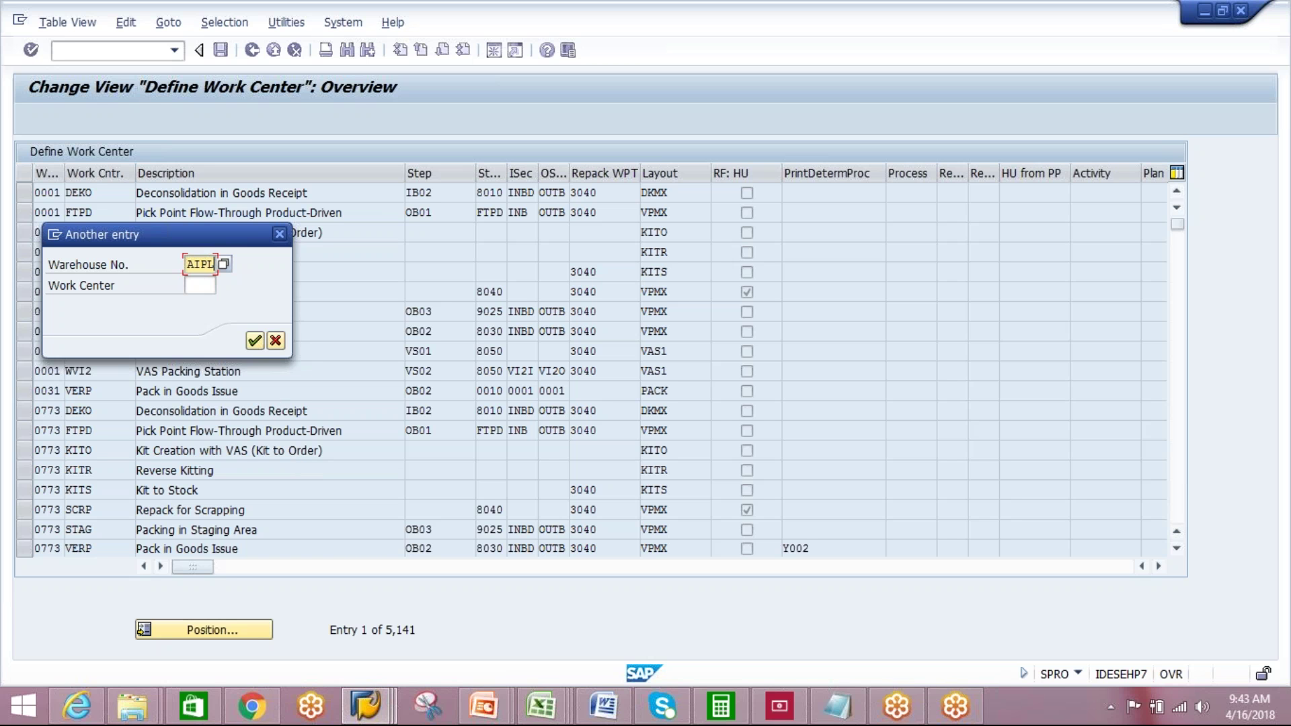
left_click(202, 287)
type("A")
type("KT1")
left_click(255, 341)
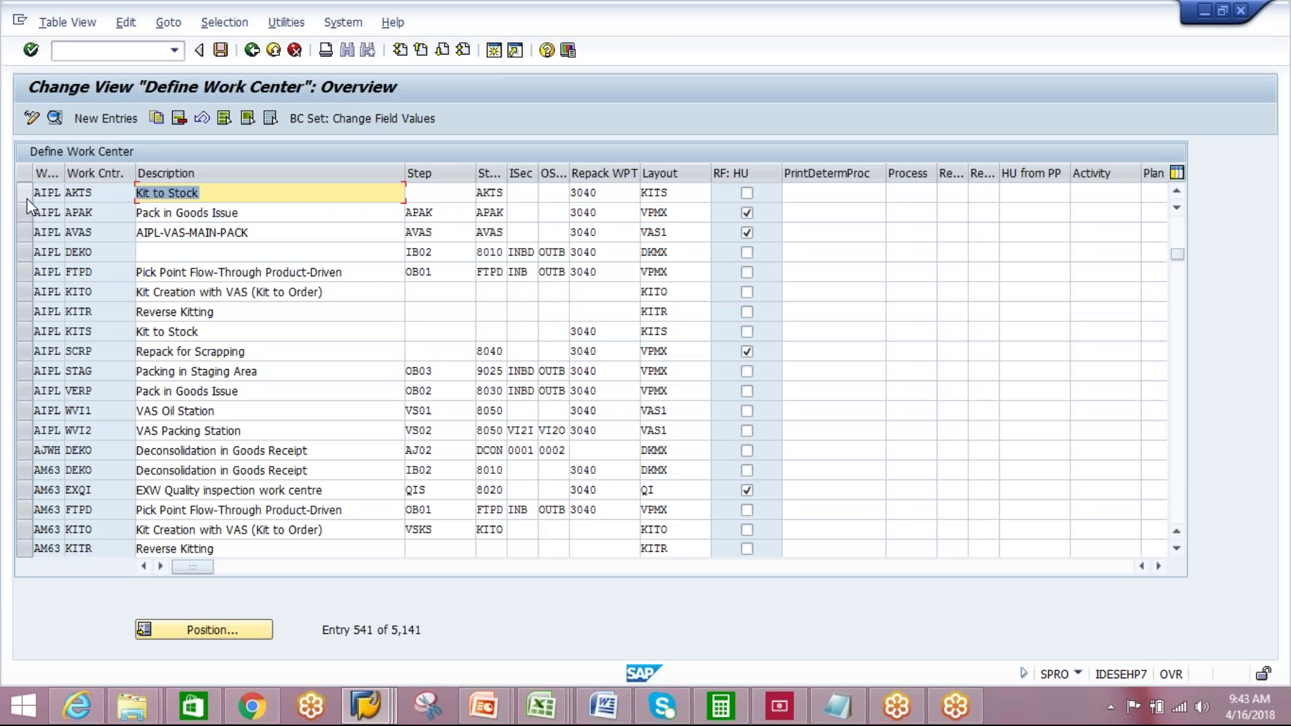
left_click(26, 198)
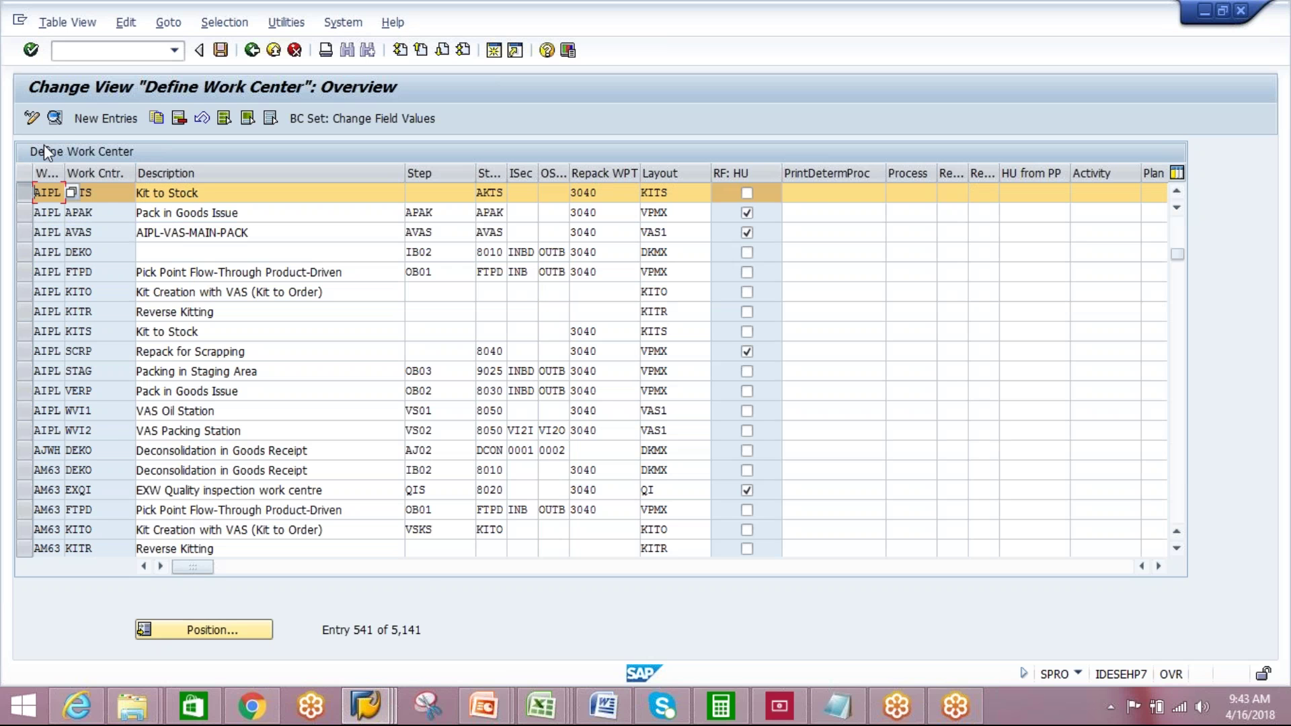
double_click(128, 193)
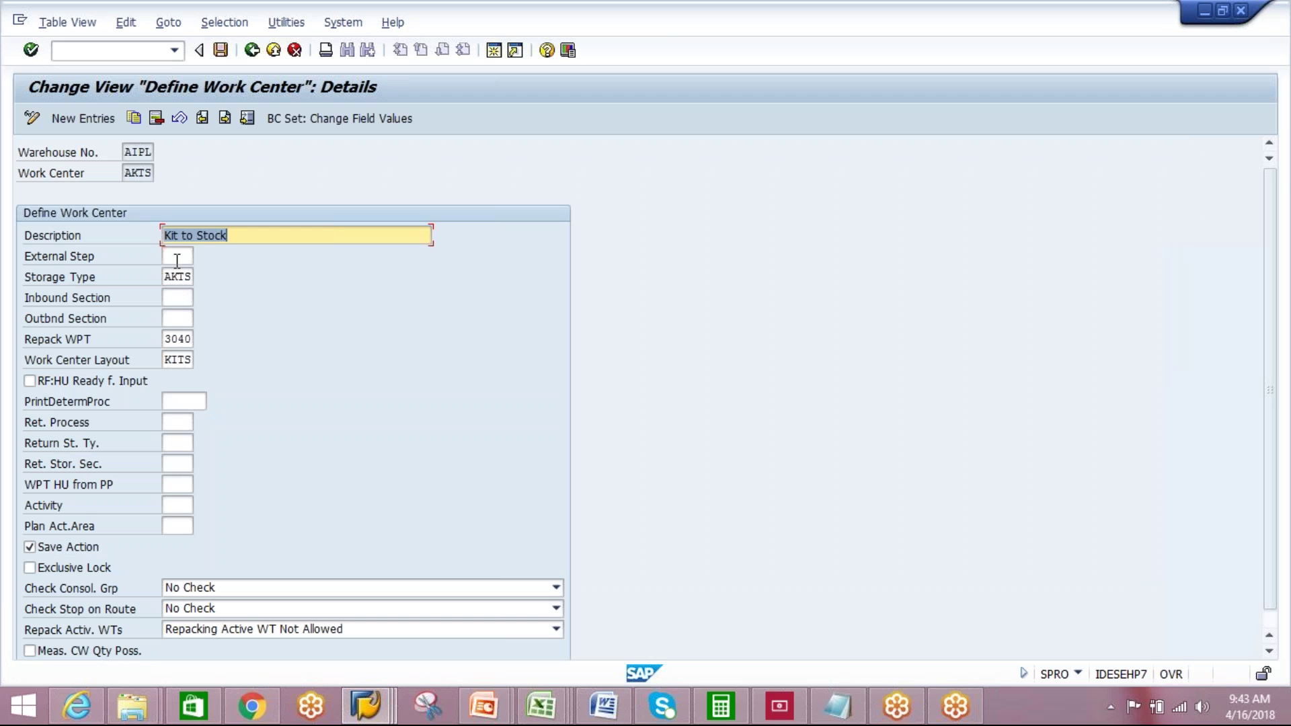
- Set work center AKTS's external step to AKTS, save it to the EWM practice session request, and return to the implementation guide
left_click(177, 258)
type("AKTS")
key("Return")
left_click(222, 50)
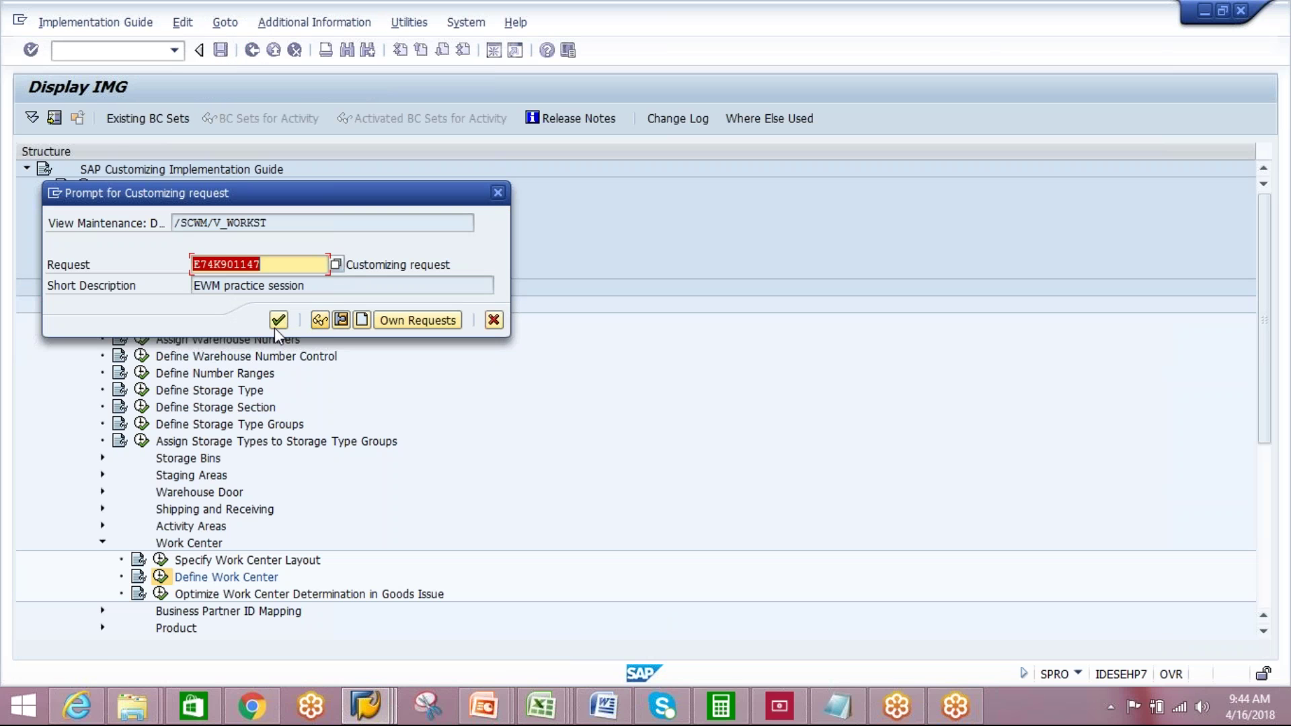
key("Return")
left_click(253, 59)
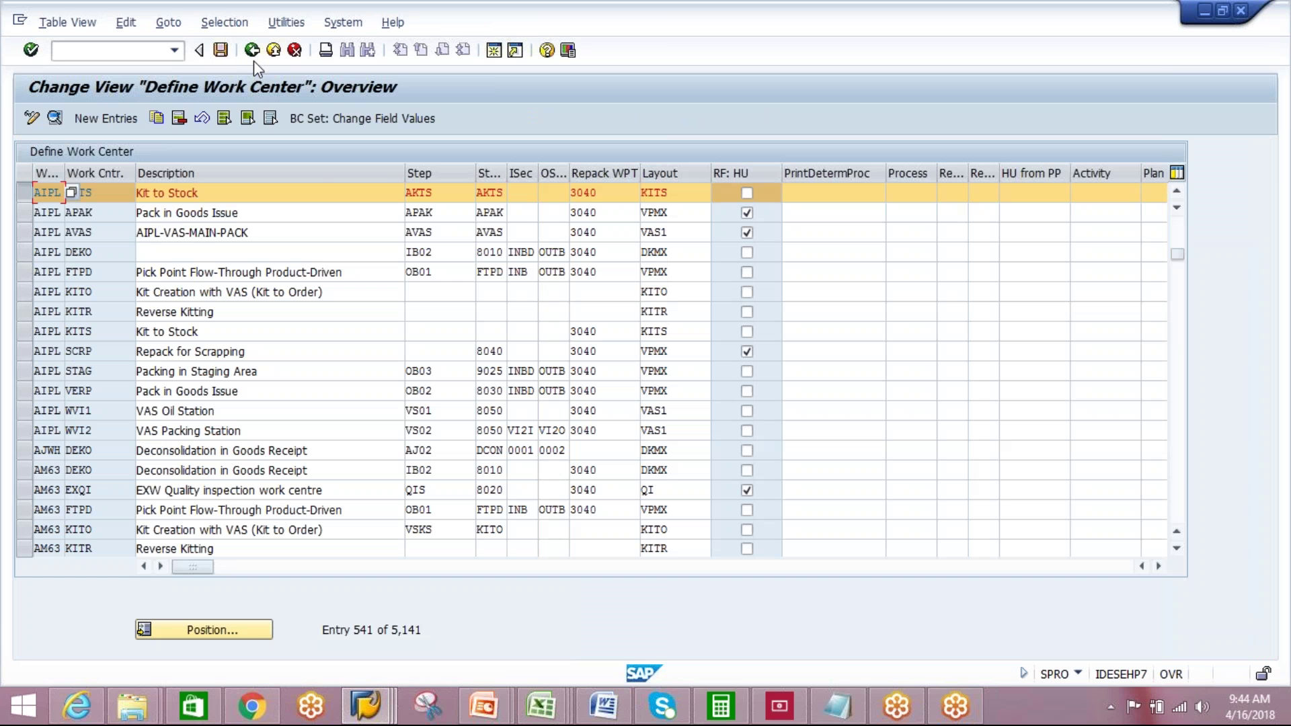
left_click(253, 61)
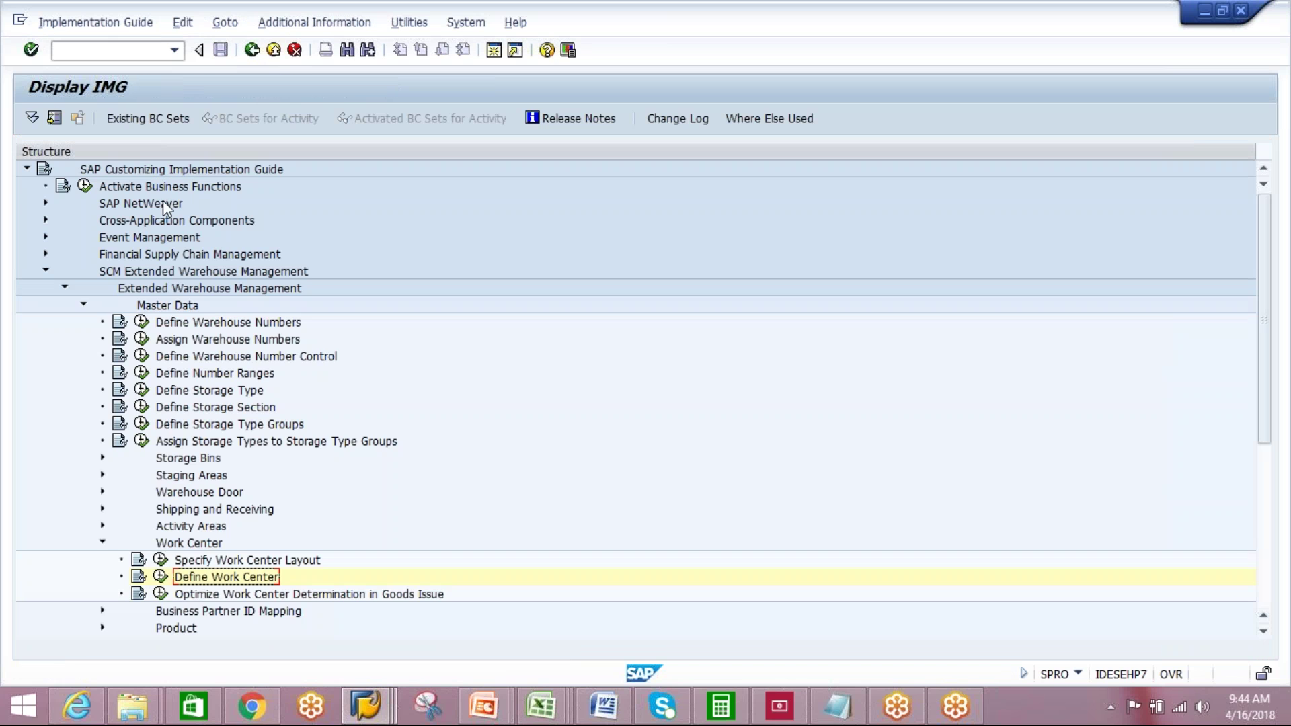
left_click(101, 543)
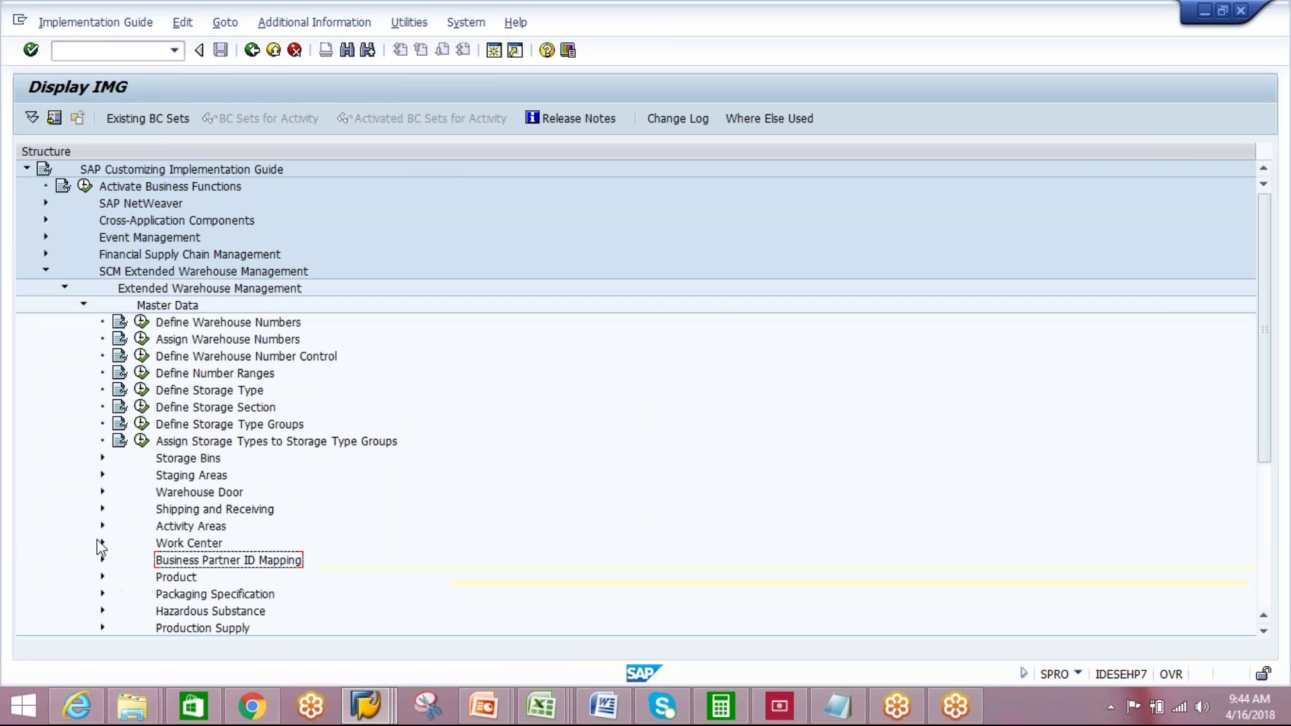
- Leave the implementation guide and open Define Master Data Attributes for work centers from the Extended Warehouse Management master data
left_click(84, 304)
left_click(253, 51)
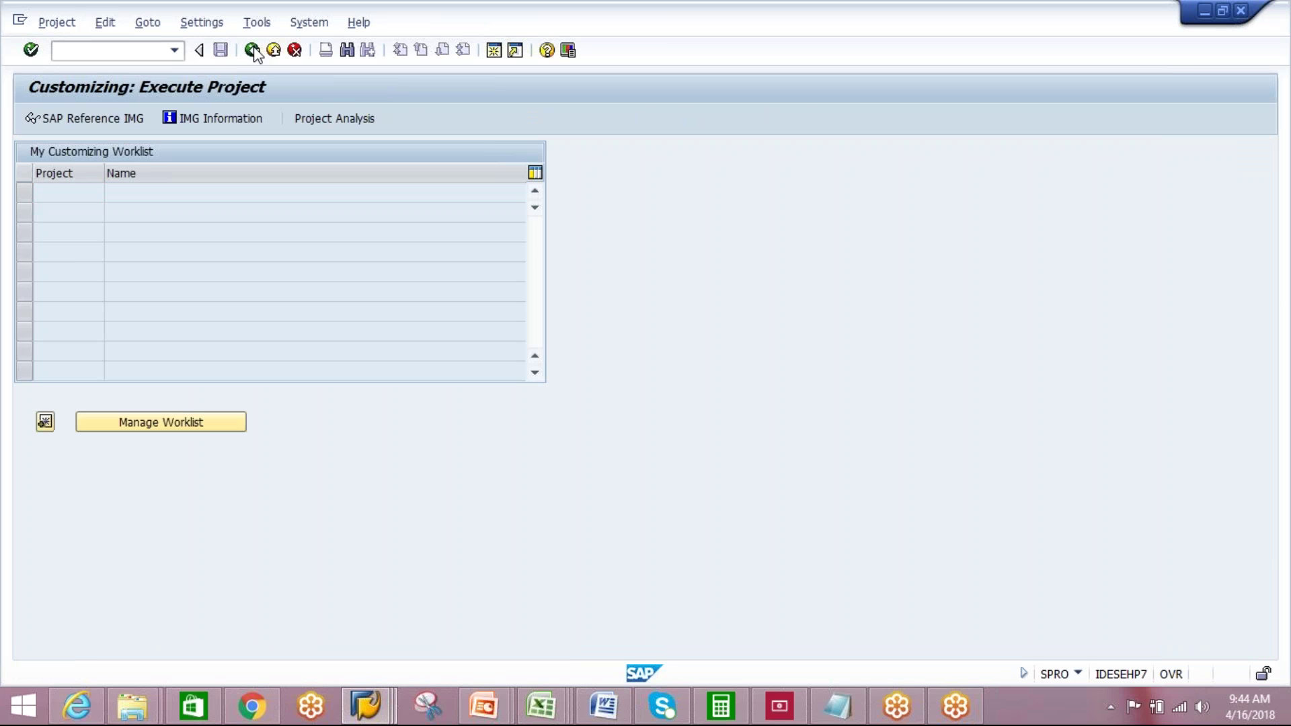
left_click(252, 52)
left_click(47, 271)
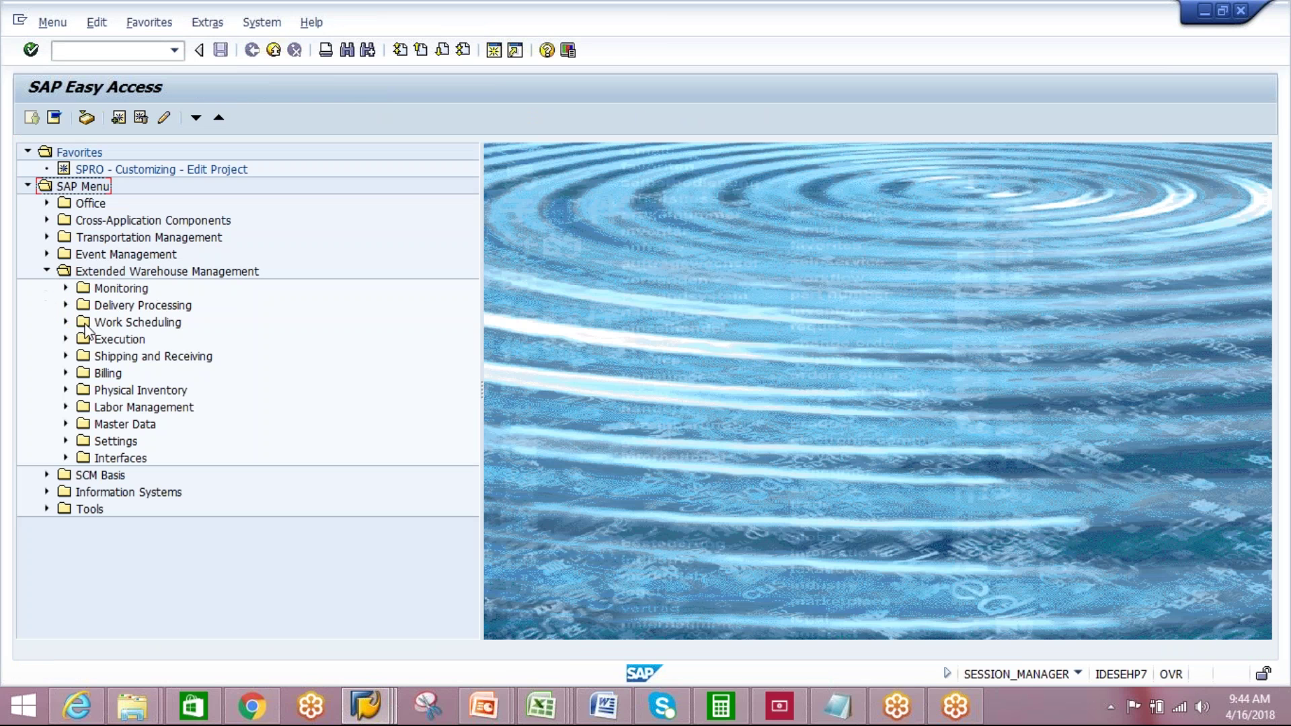
left_click(66, 424)
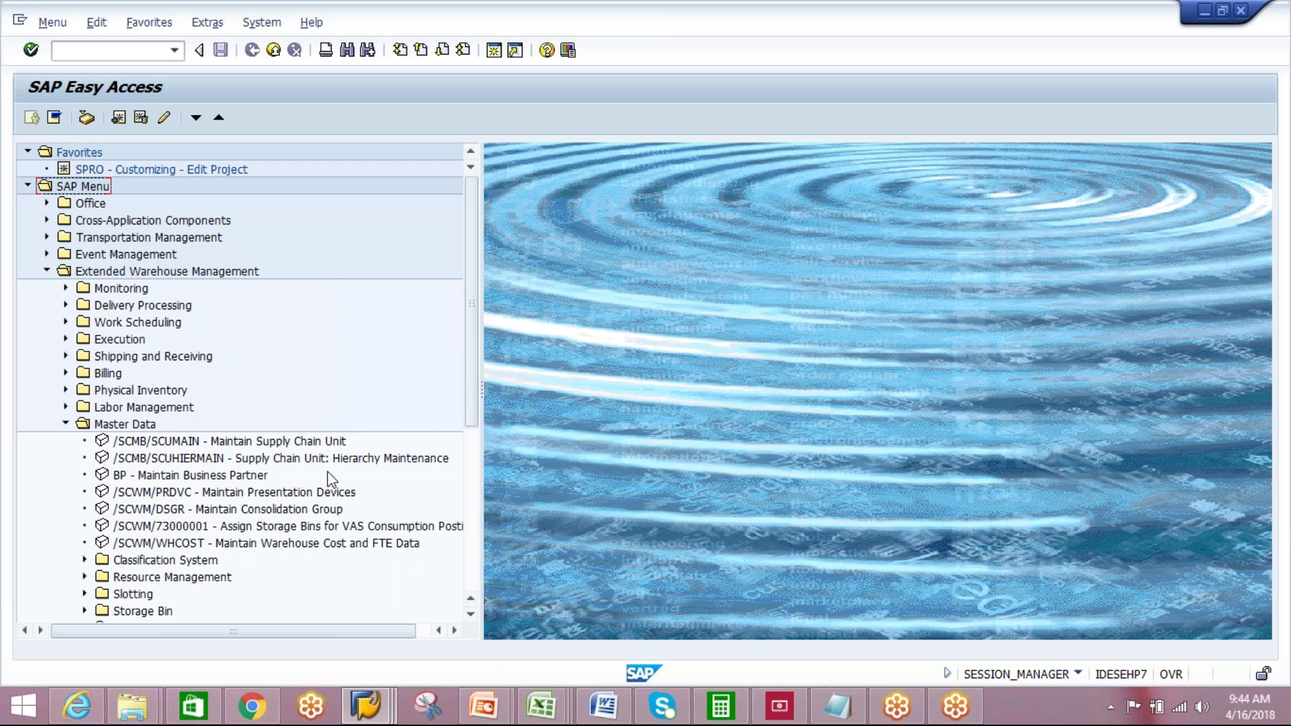
left_click_drag(473, 404, 484, 546)
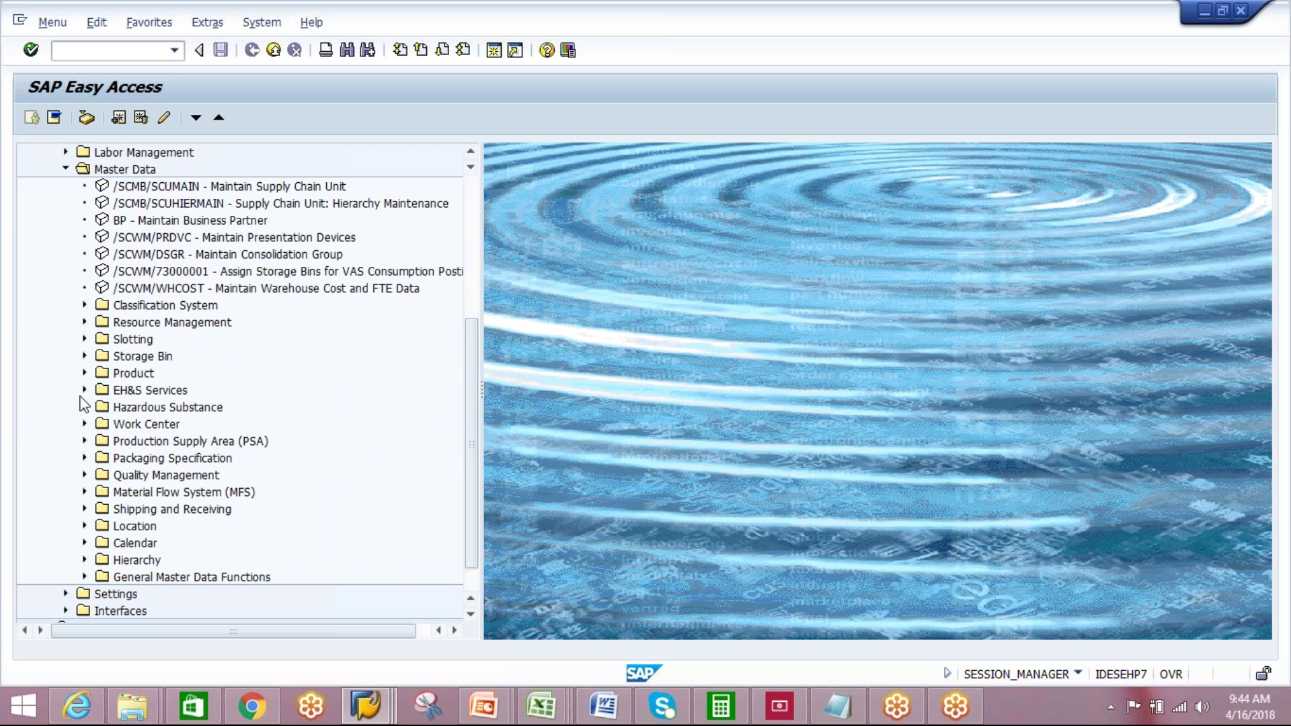
left_click(84, 423)
double_click(191, 440)
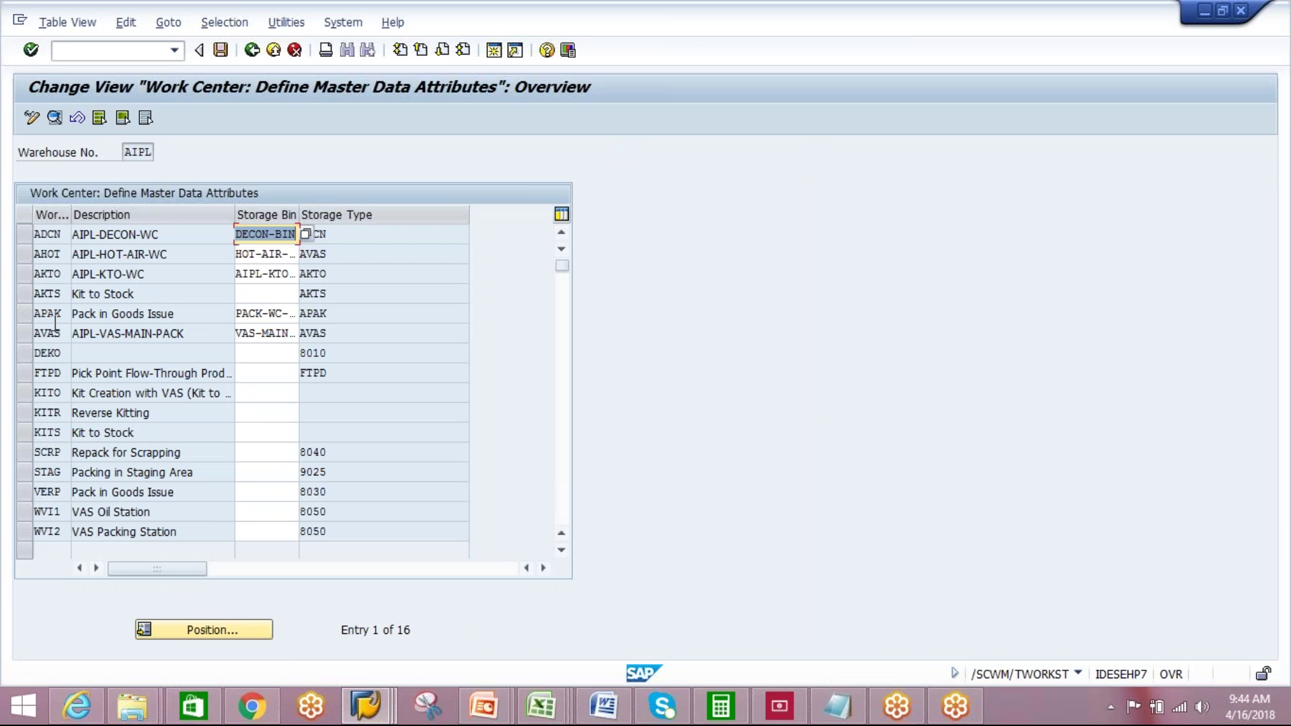
- Assign storage bin KTS-BIN to the Kit to Stock work center AKTS, save it, and return to SAP Easy Access
left_click(283, 296)
key("F4")
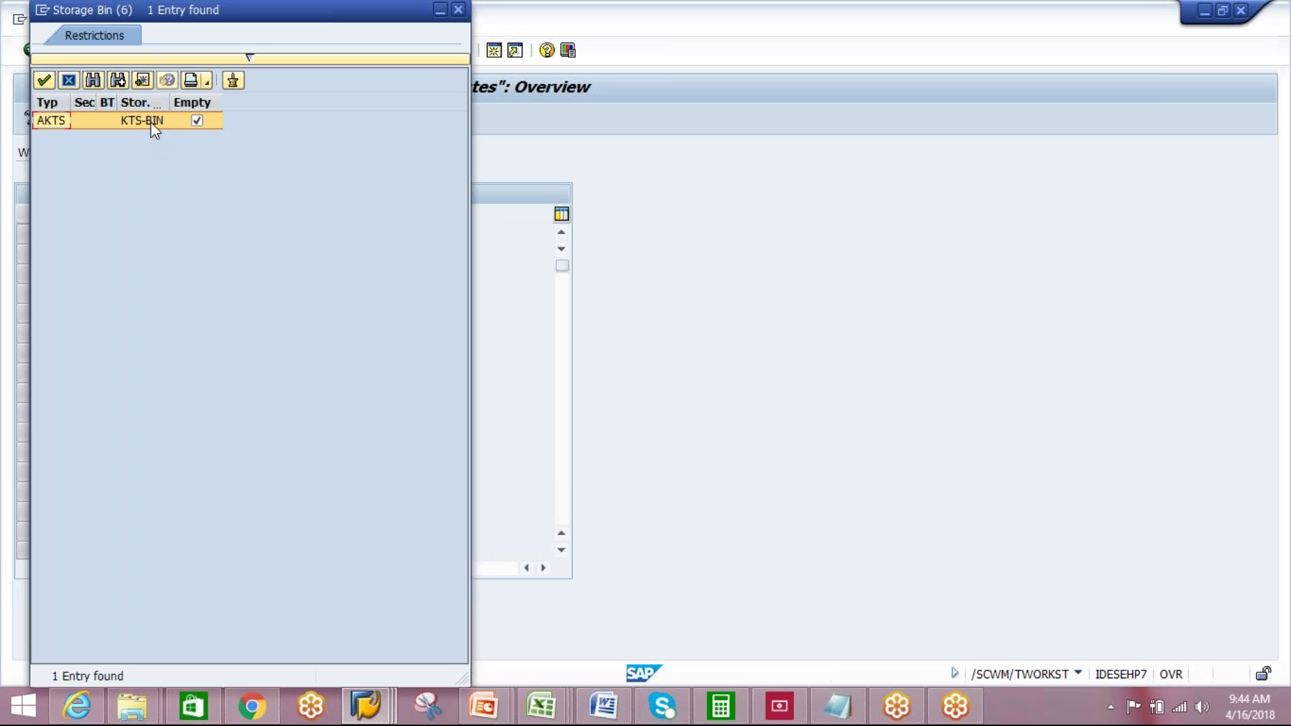
double_click(151, 123)
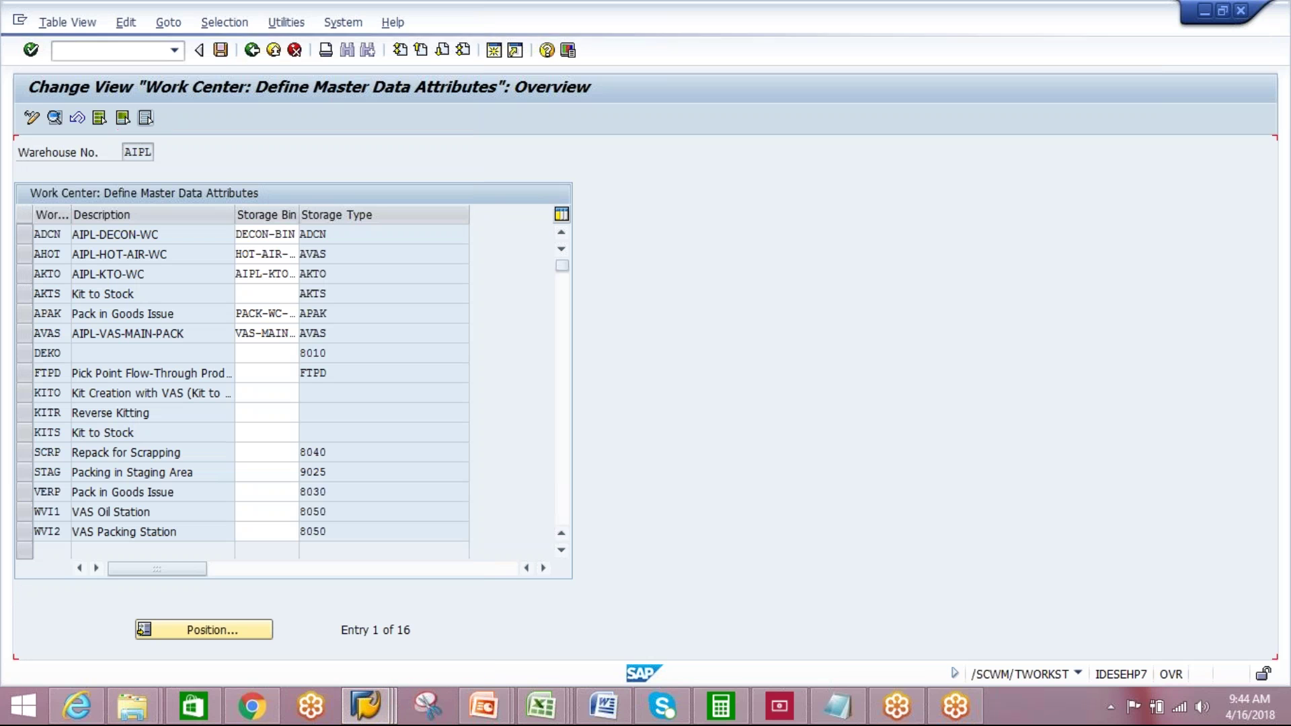
left_click(220, 49)
left_click(252, 49)
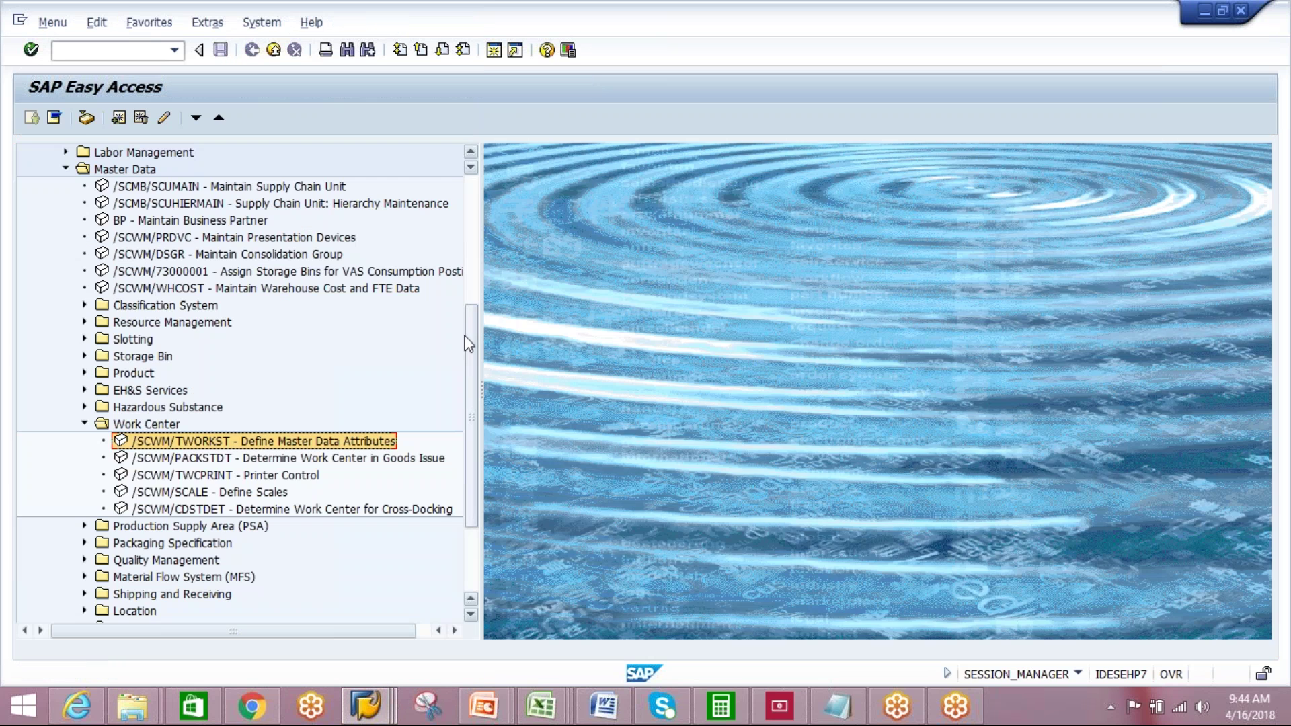
- Review the AIPL-CARTON activity's quantity, work center and step in the Kit to Stock VAS order
key("alt+Tab")
mouse_move(389, 716)
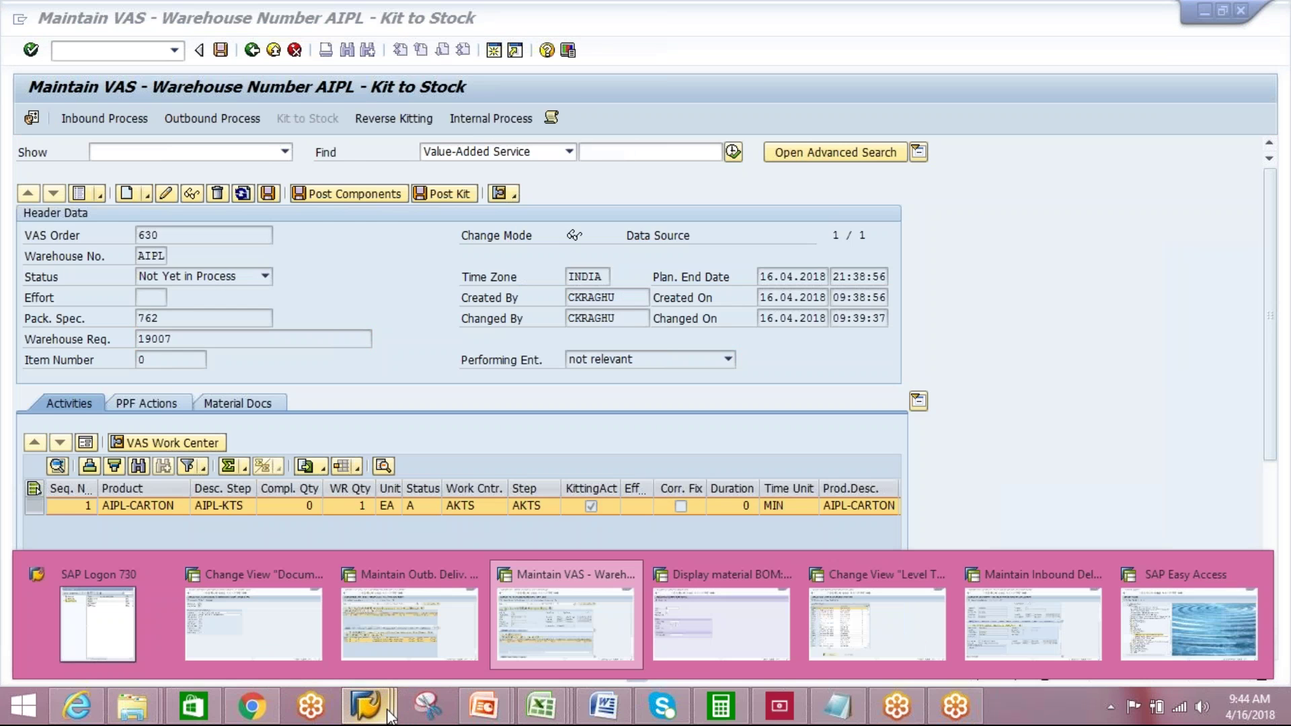
left_click(402, 630)
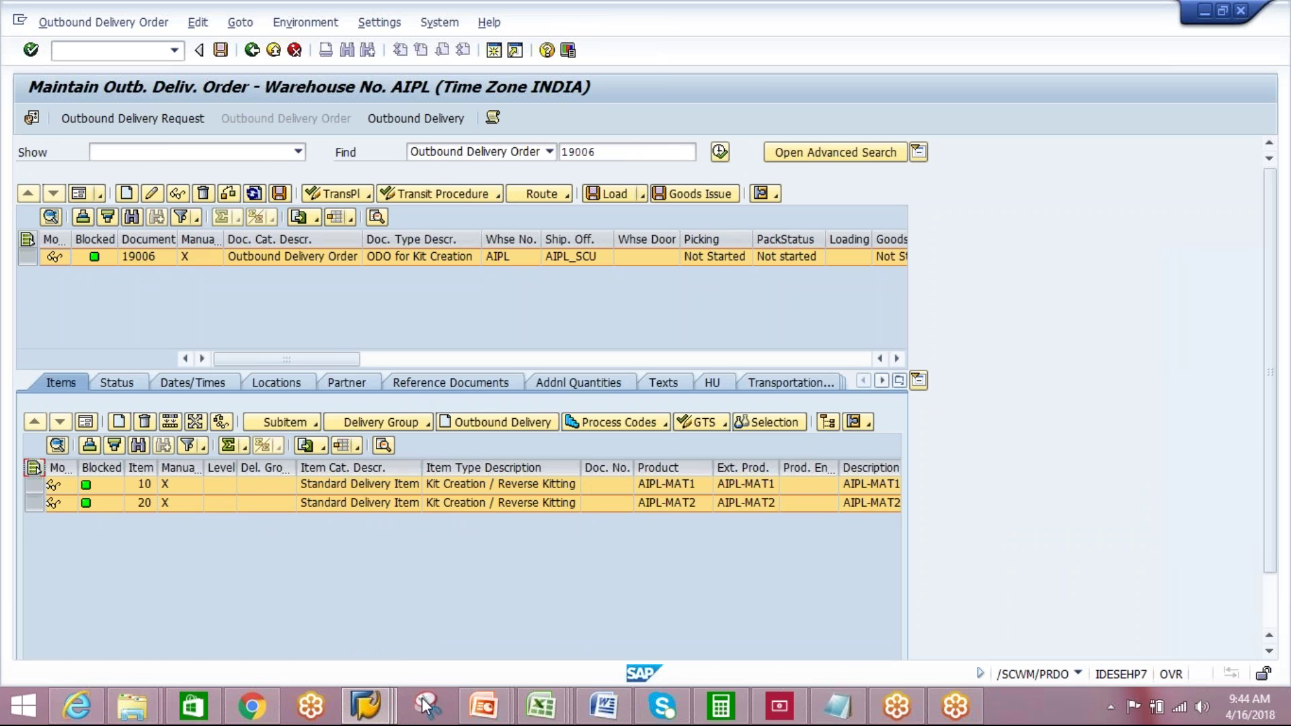
mouse_move(366, 707)
left_click(545, 643)
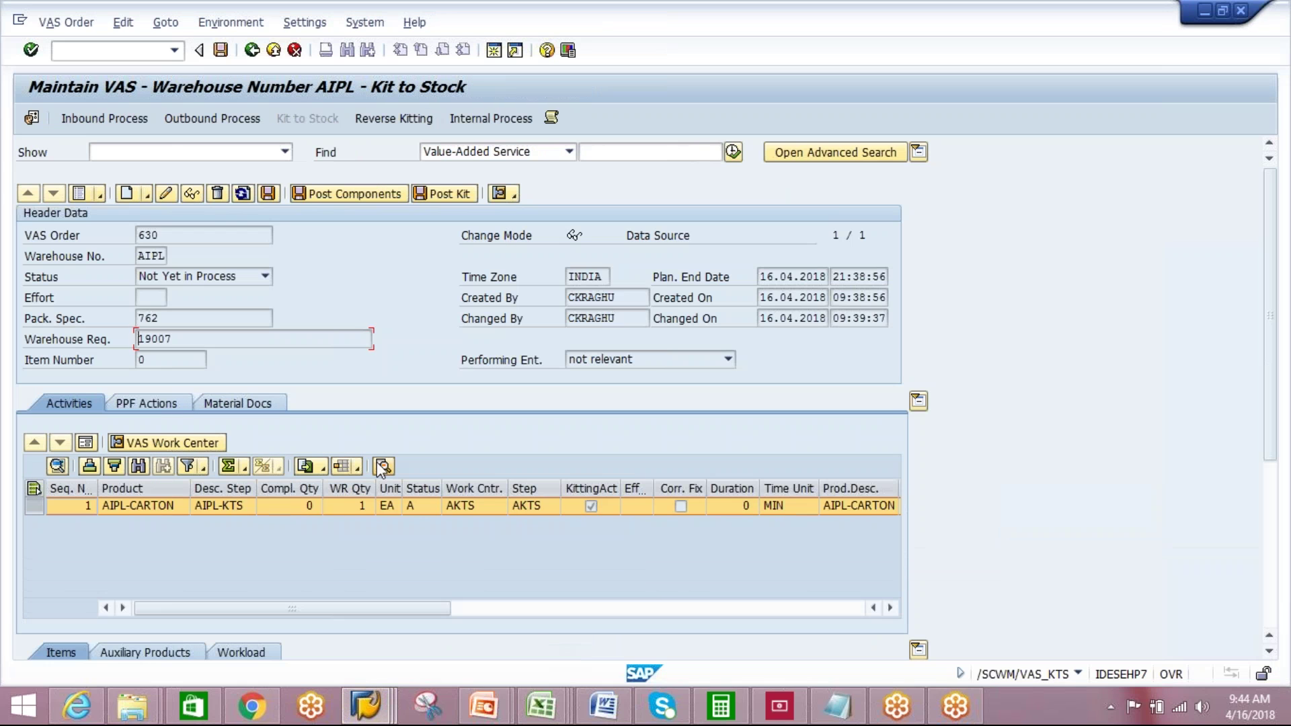
left_click(276, 508)
left_click(498, 511)
left_click(547, 508)
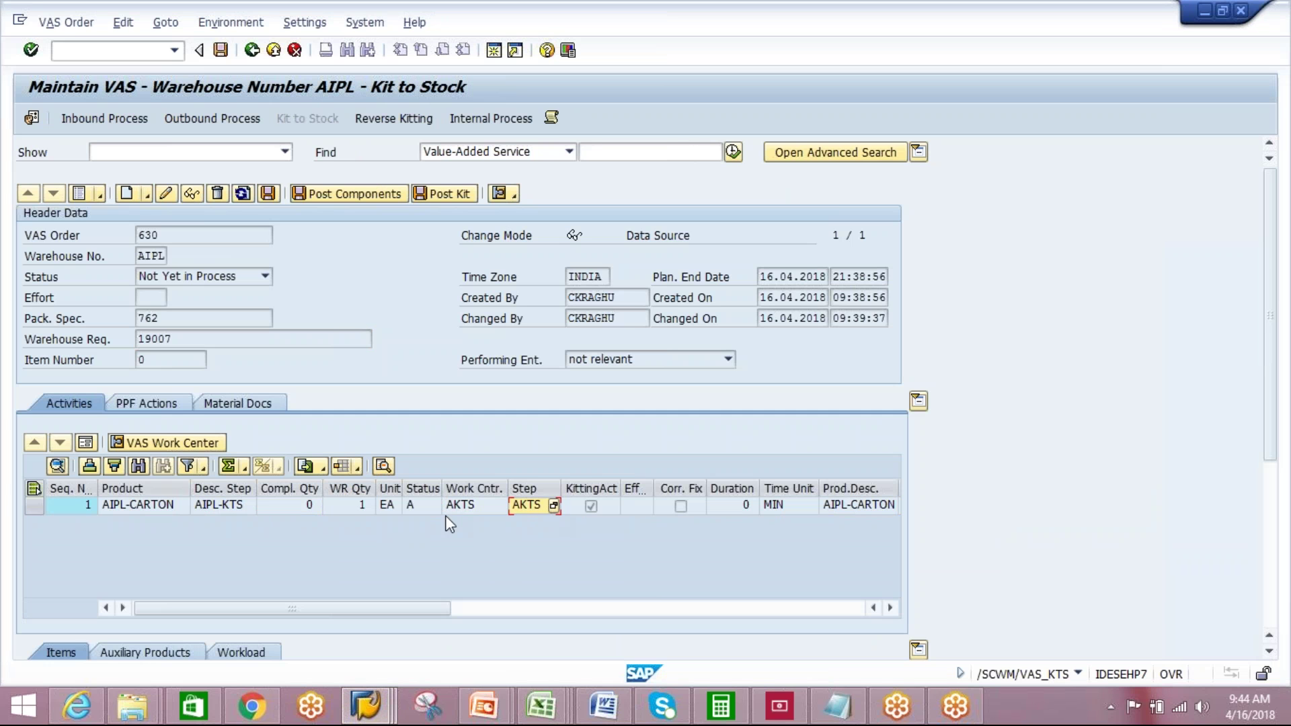
left_click(34, 505)
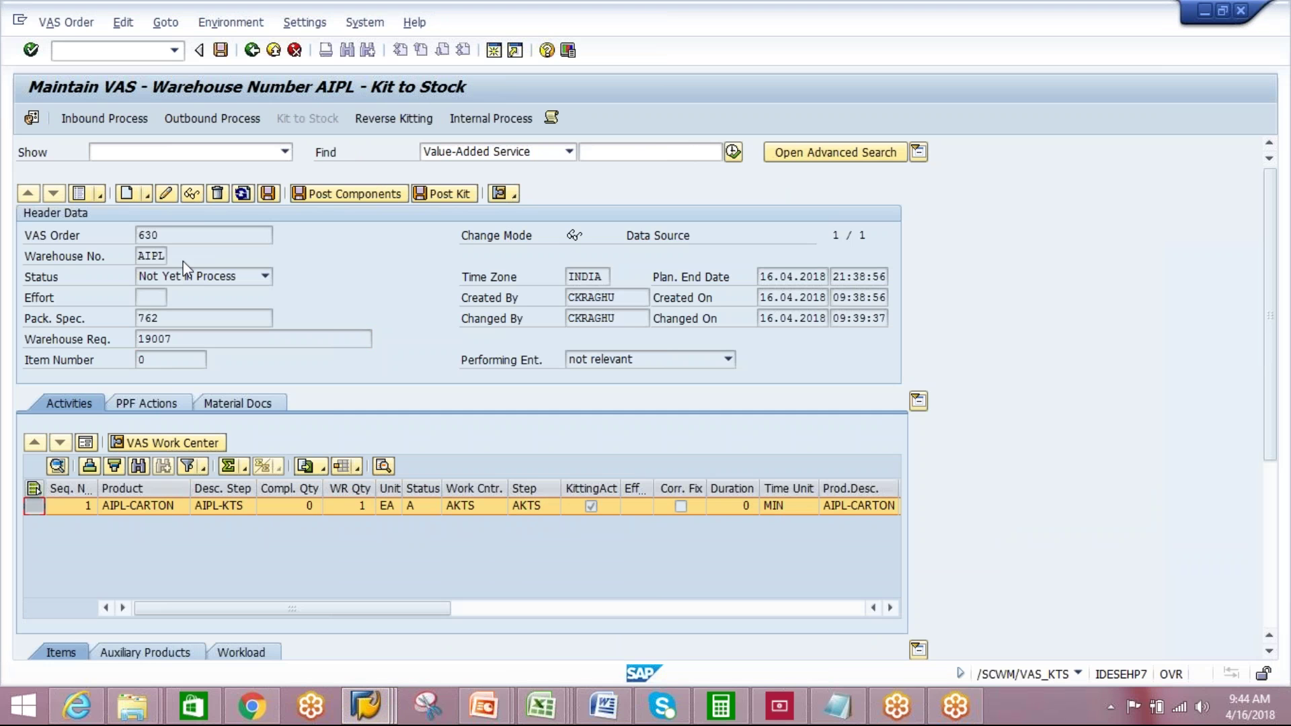
left_click(268, 194)
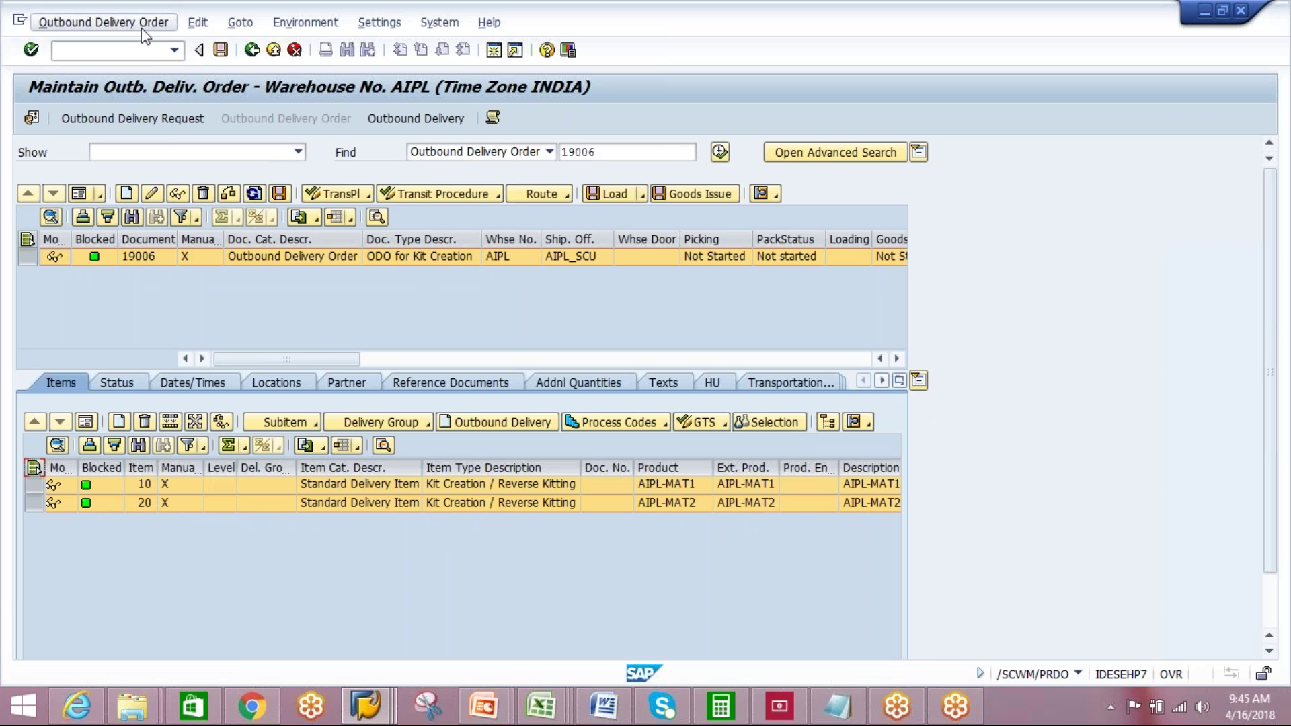
- Open stock removal warehouse task creation as the follow-on function of the kit-creation outbound delivery order
left_click(101, 22)
mouse_move(143, 68)
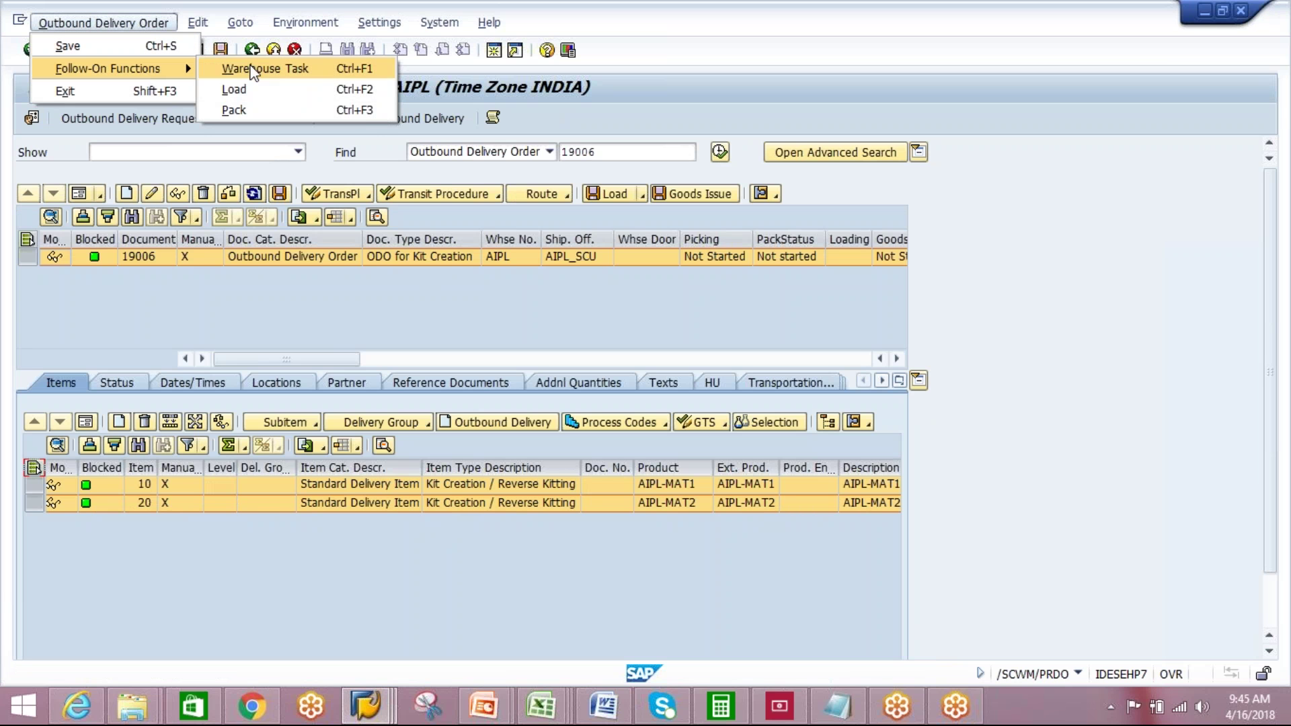
left_click(256, 68)
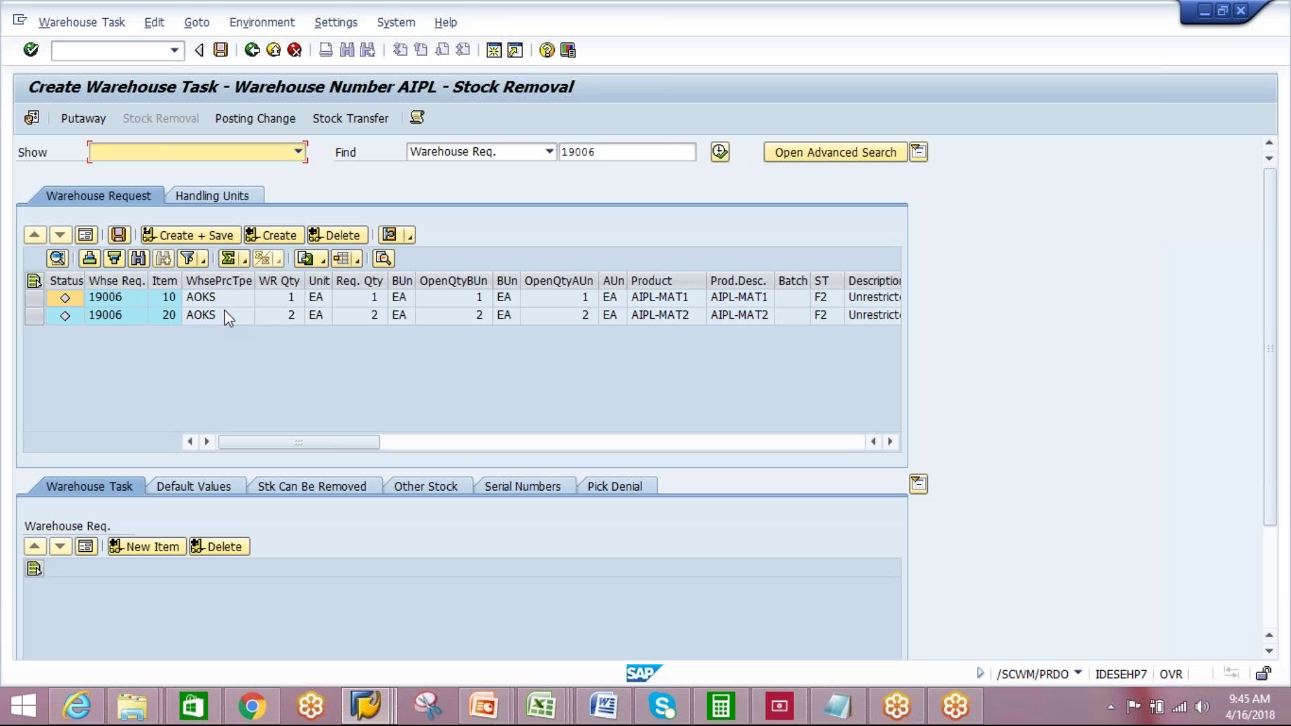
- Create the stock removal warehouse tasks for item 10 (AIPL-MAT1) and item 20 (AIPL-MAT2) of the warehouse request
left_click(34, 298)
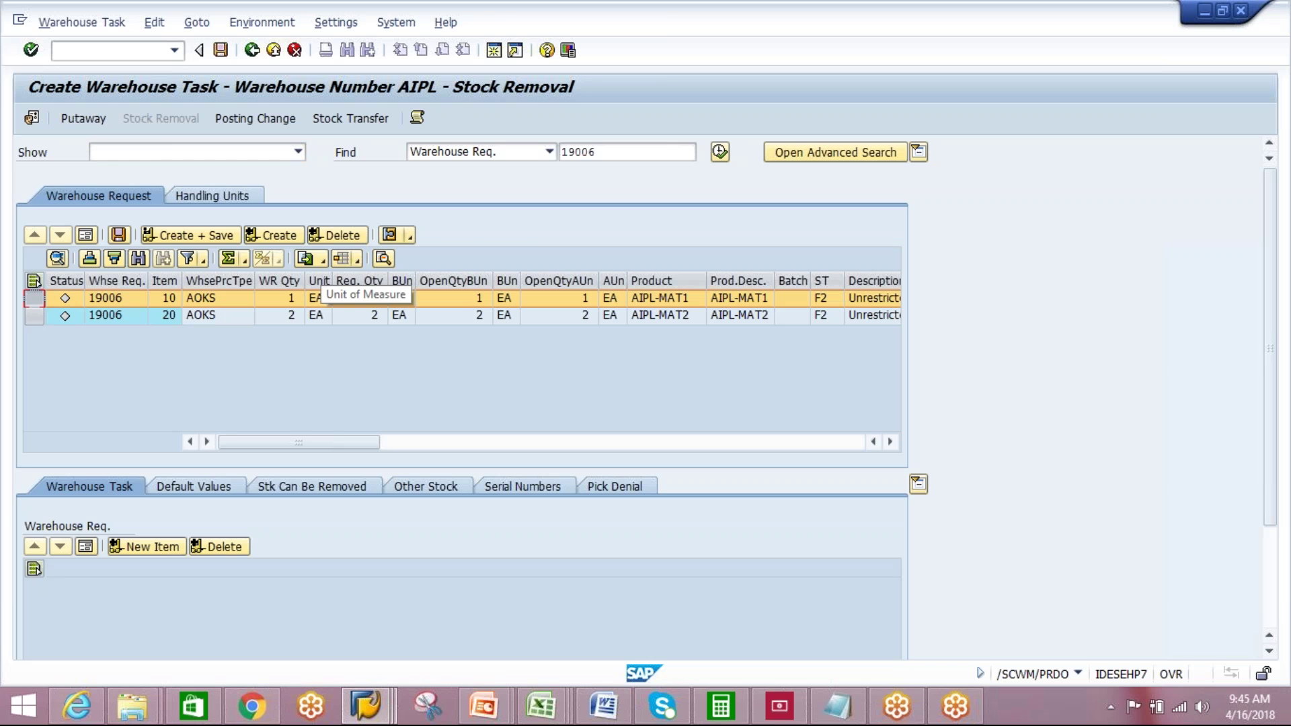
left_click(290, 237)
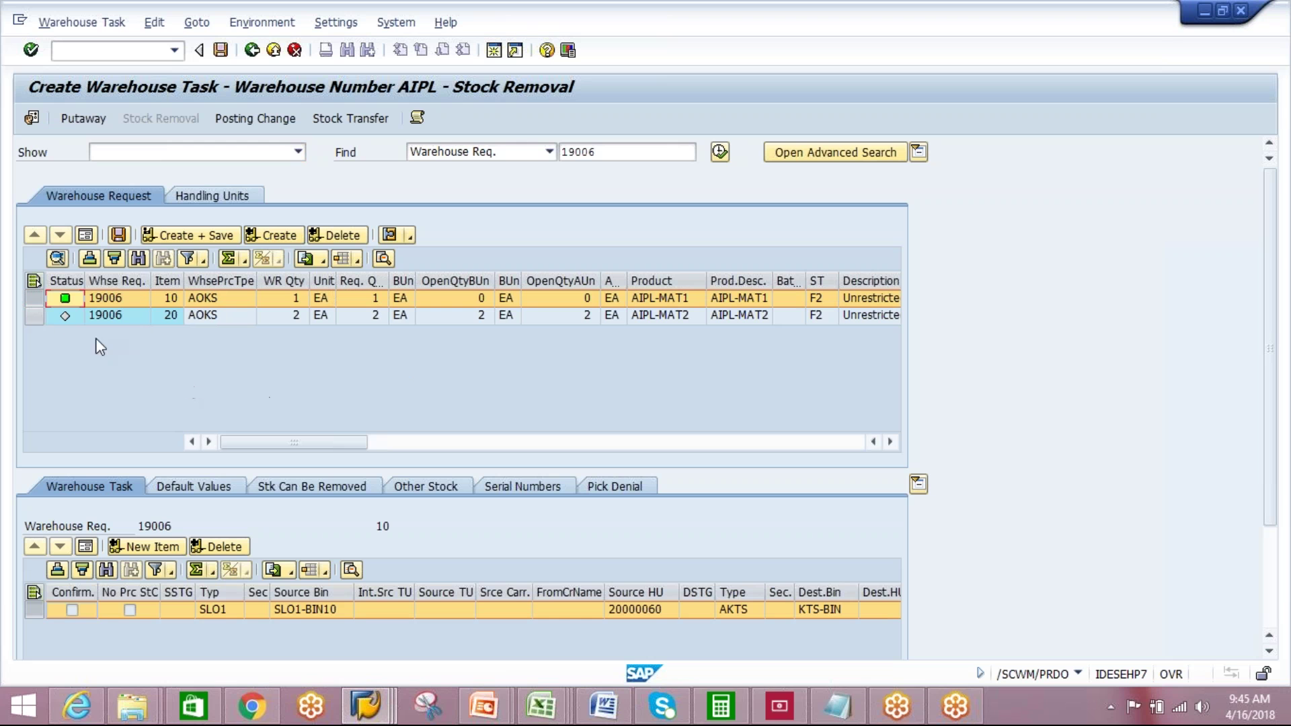
left_click(34, 316)
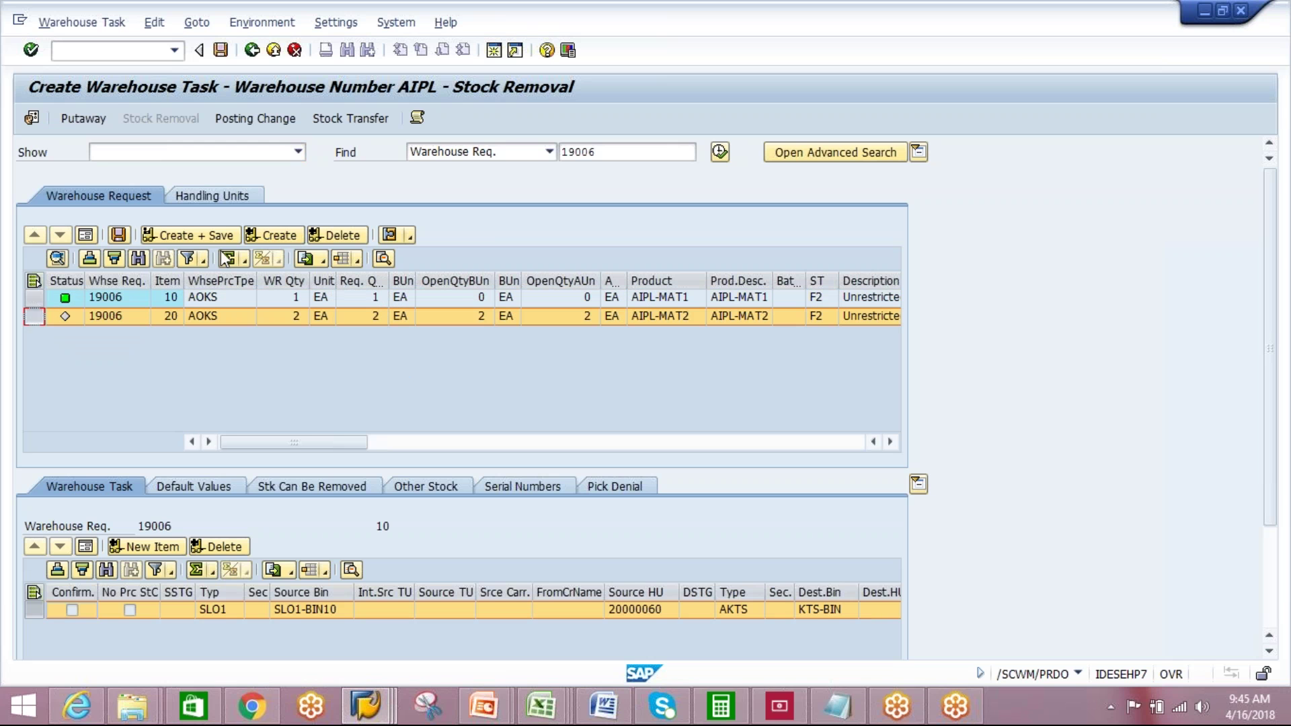
left_click(280, 236)
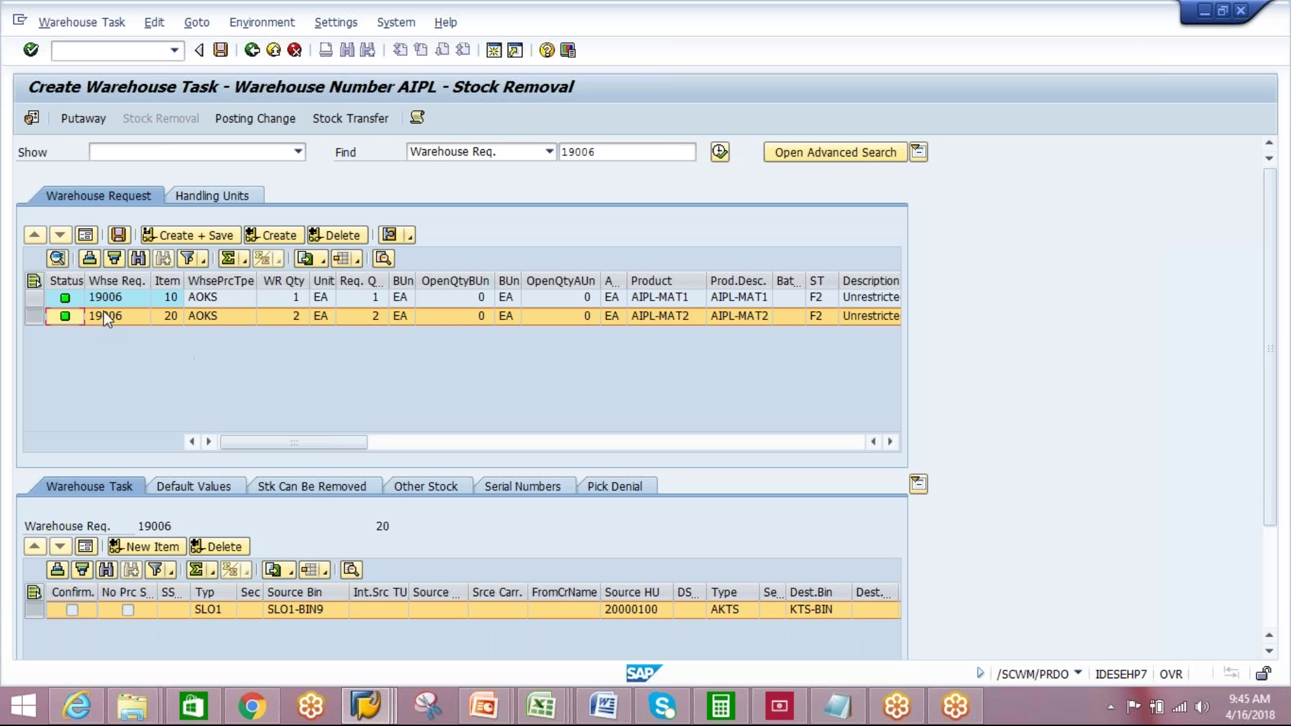
- Check item 10's warehouse task, select both warehouse request items, and save their warehouse tasks
key("ctrl+slash")
left_click(34, 298)
left_click(281, 238)
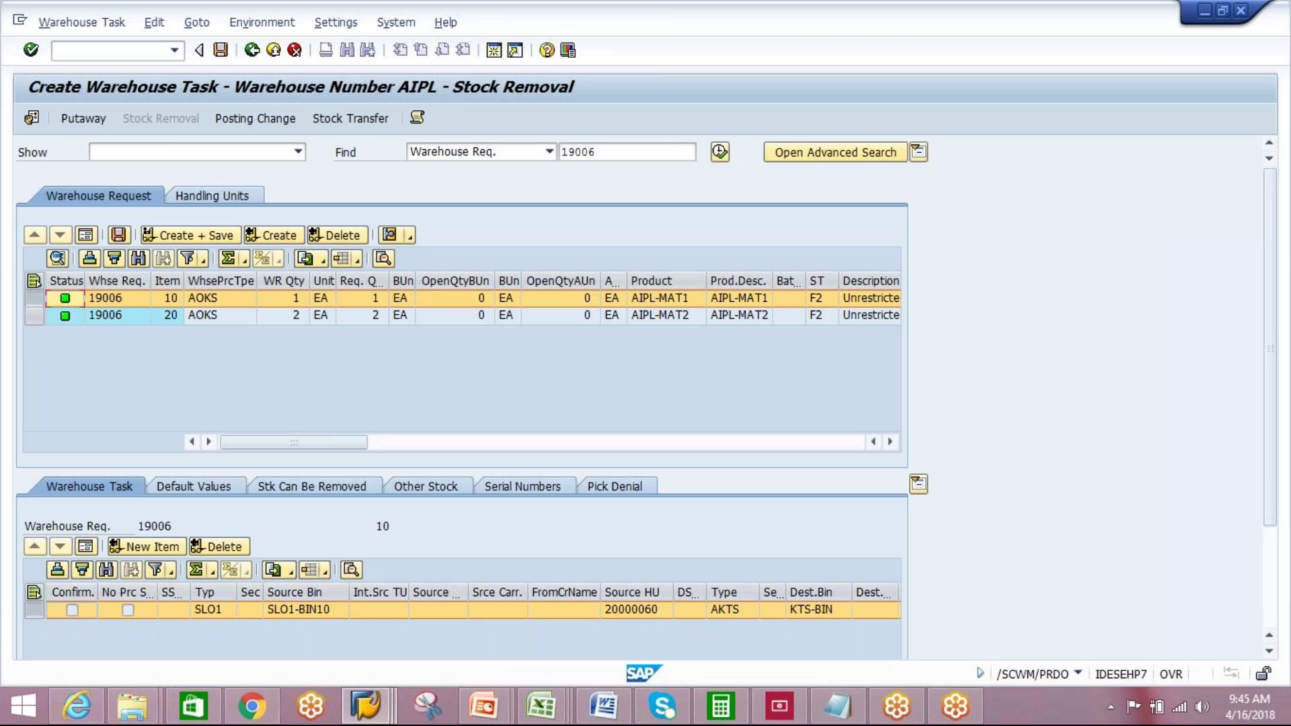
left_click(34, 281)
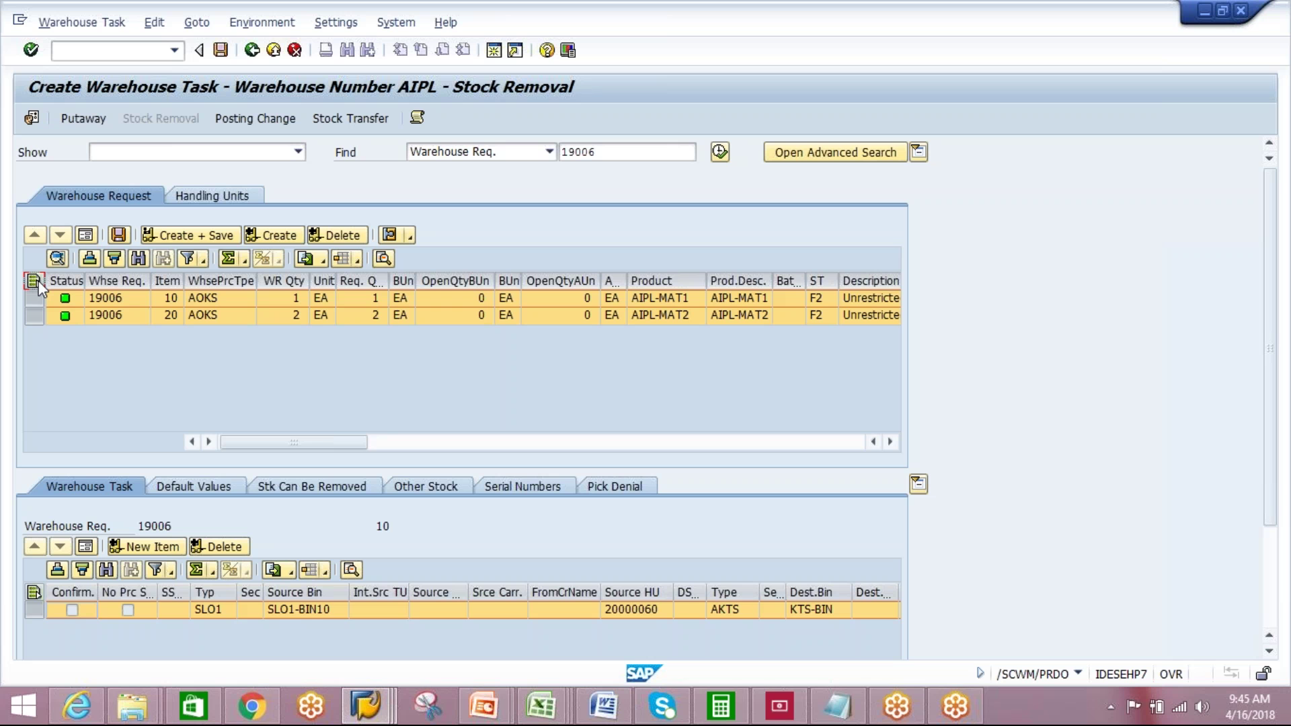
left_click(207, 240)
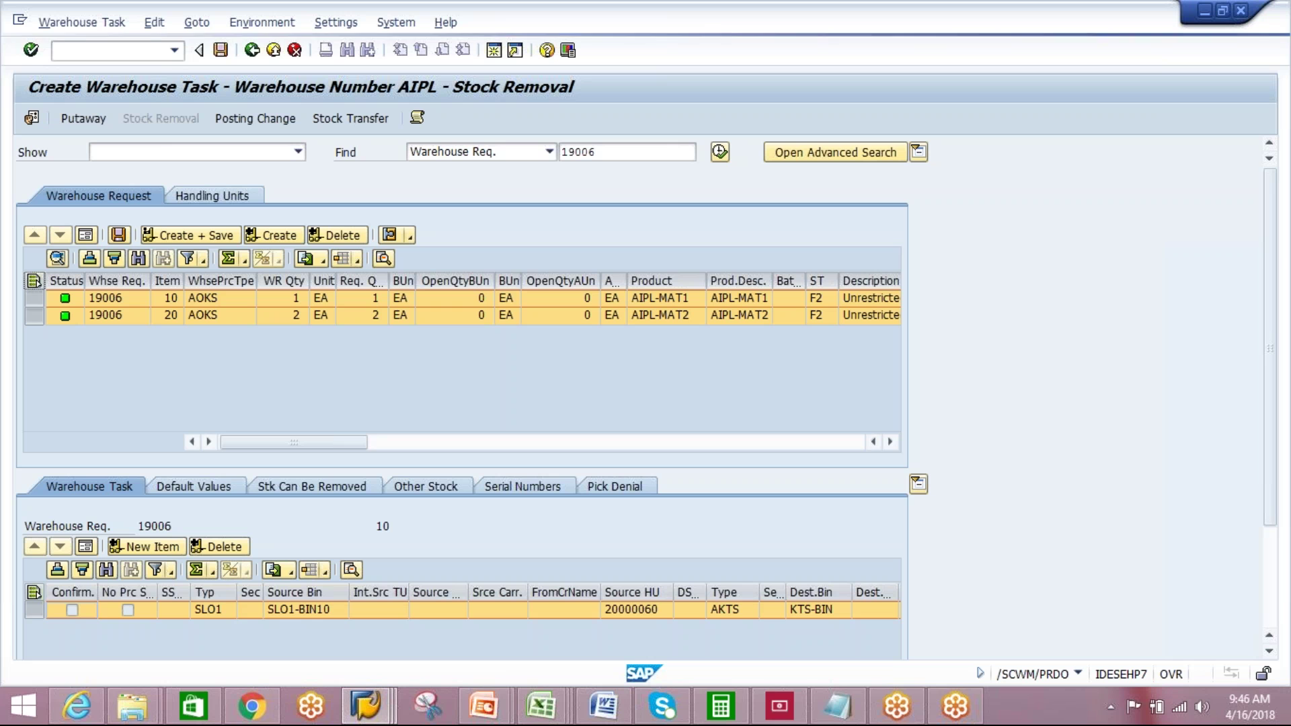
left_click(208, 238)
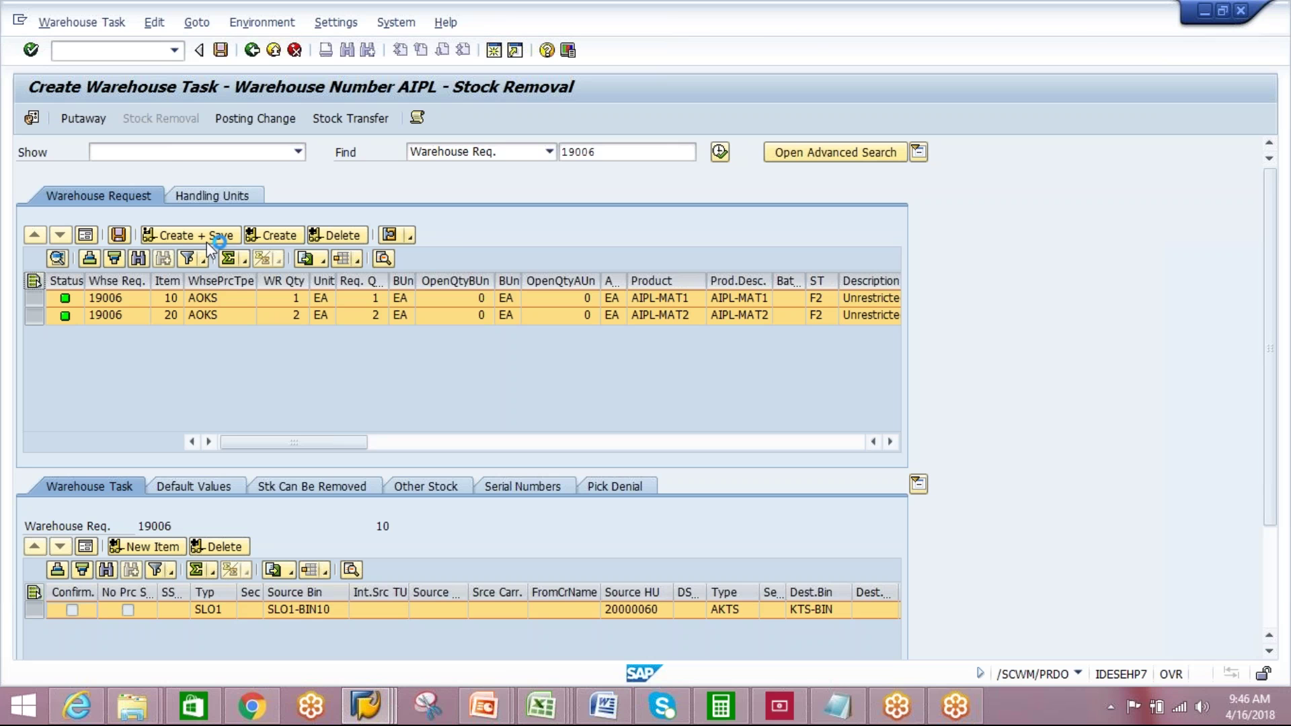
- Exit the Level Type Definition customizing and the inbound delivery maintenance, returning both sessions to SAP Easy Access
left_click(380, 718)
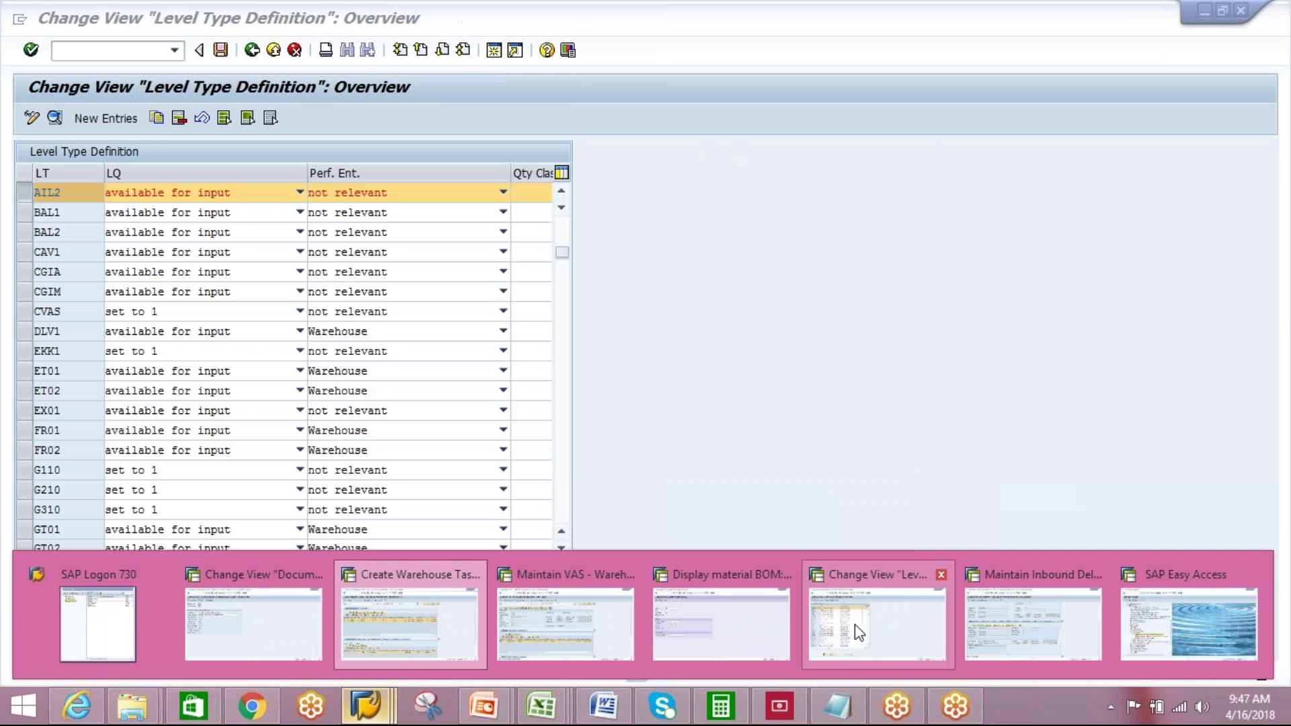
left_click(817, 640)
left_click(252, 50)
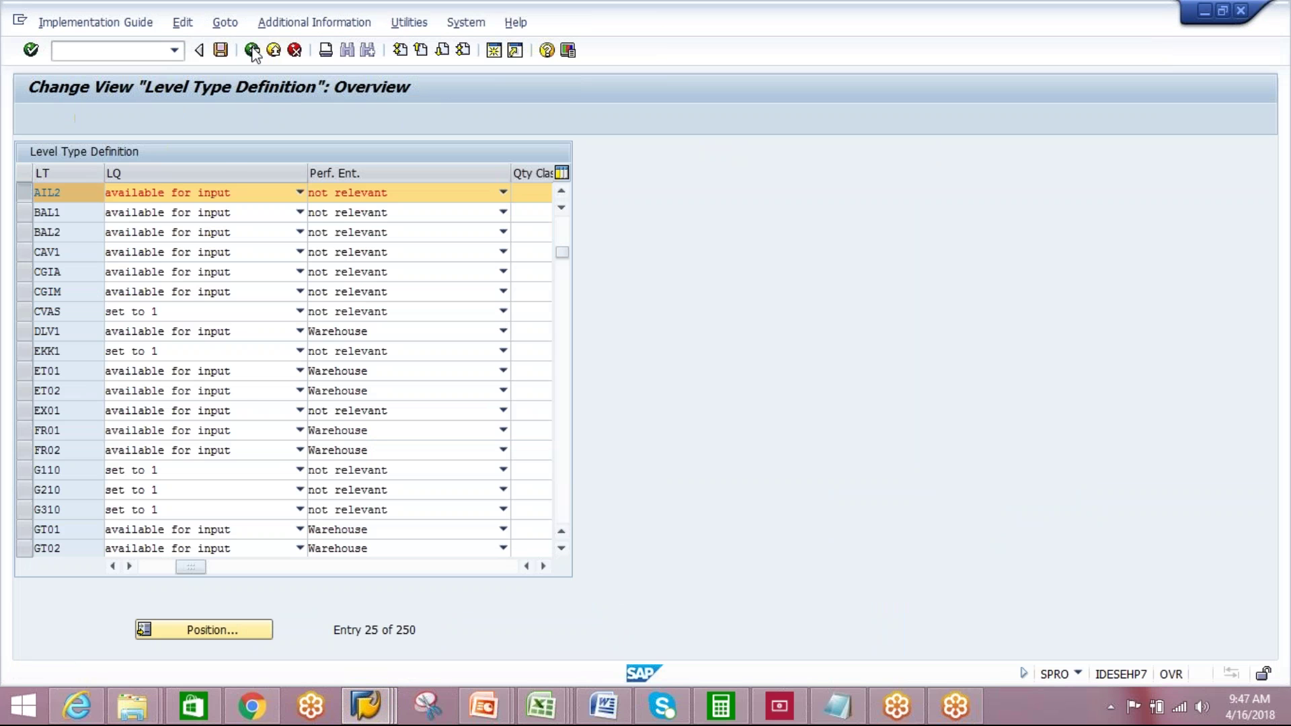
left_click(252, 50)
left_click(252, 51)
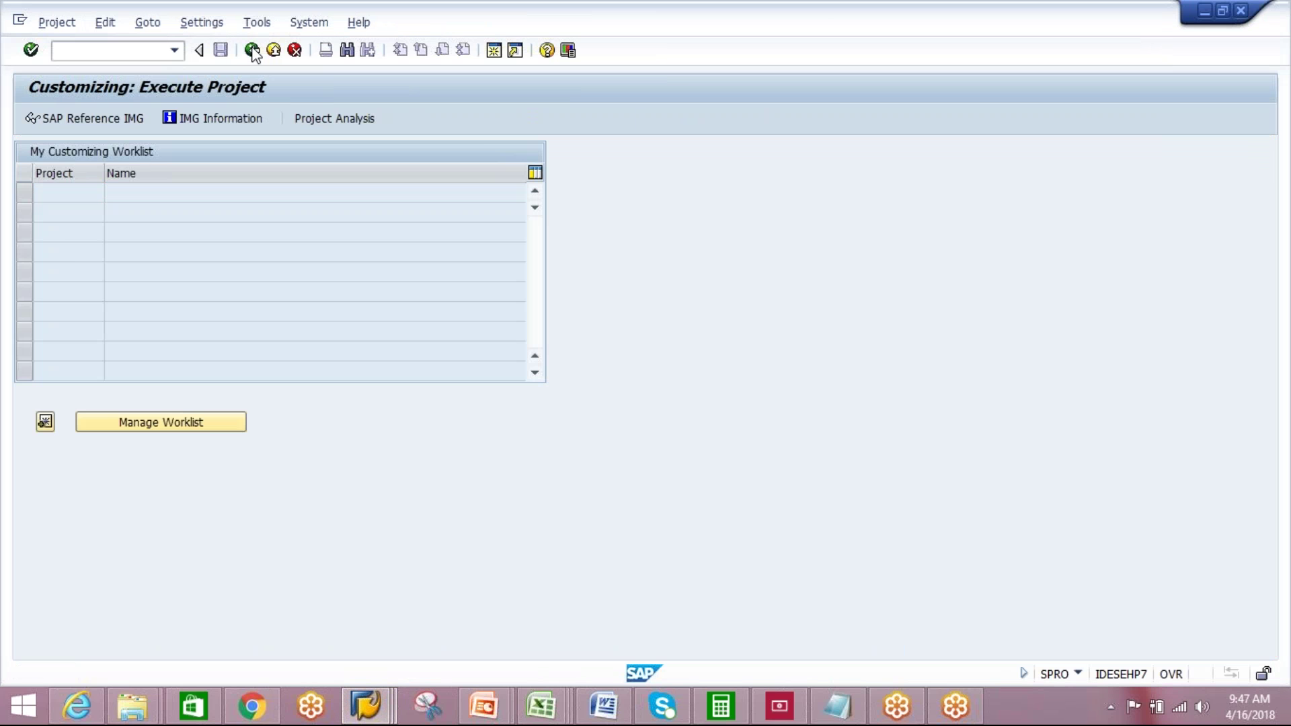
left_click(366, 706)
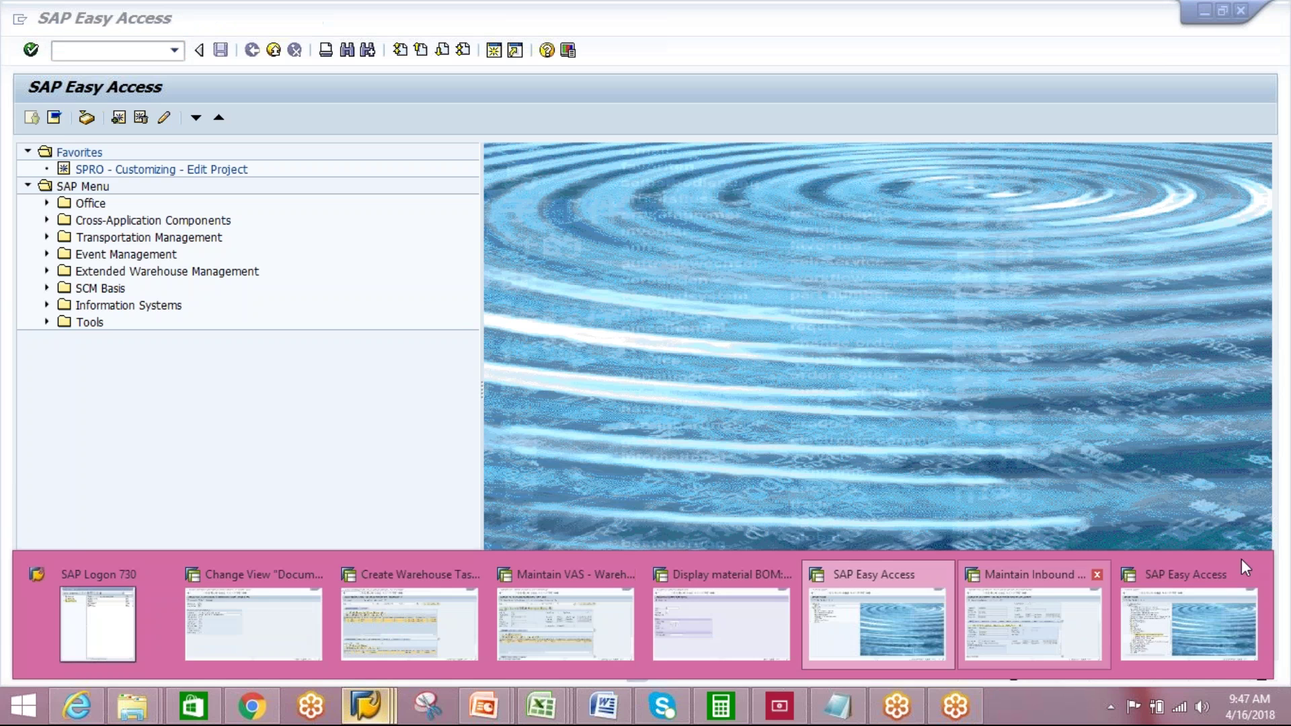
left_click(1035, 625)
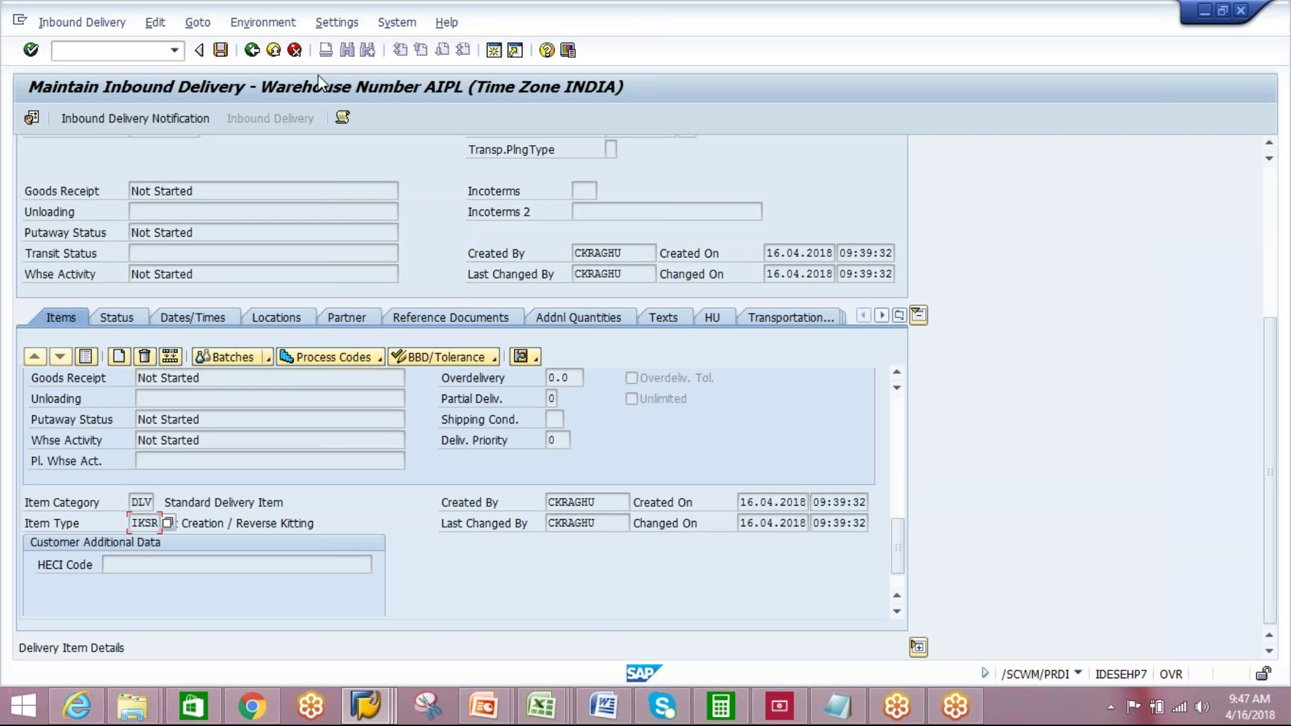
left_click(254, 52)
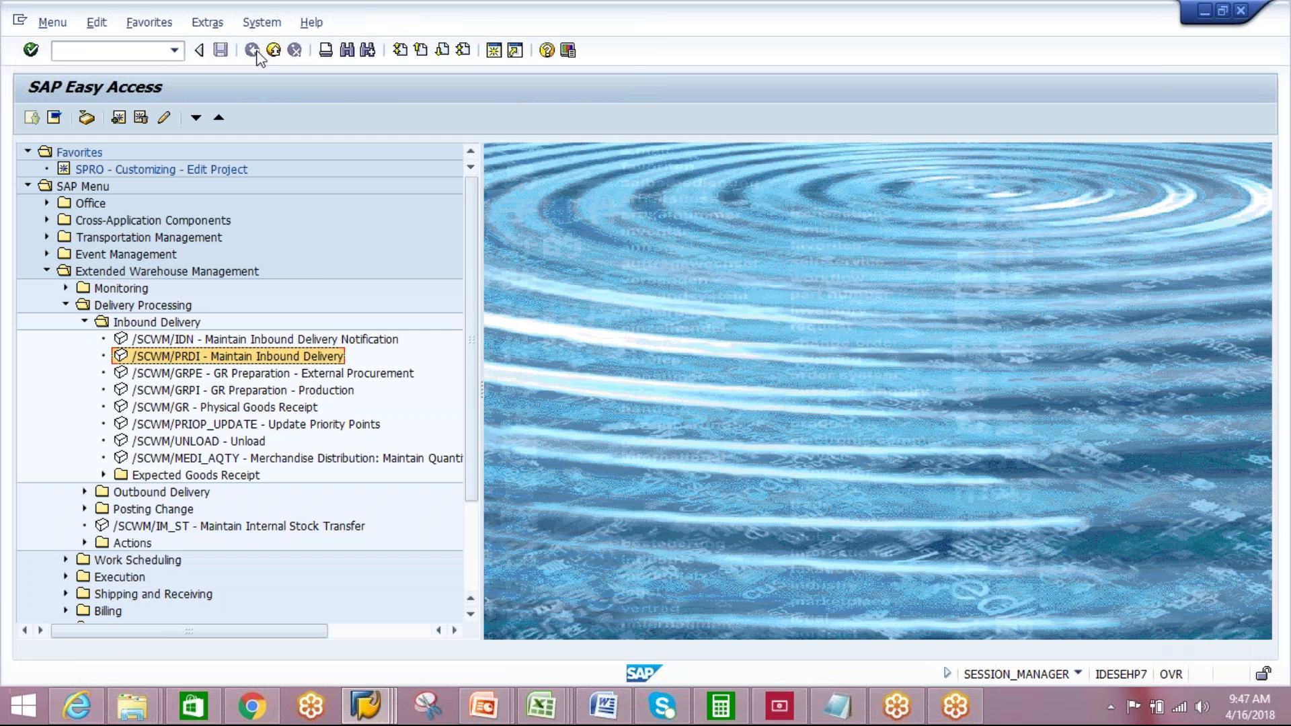
- Return to the stock removal session and open confirmation for the newly created warehouse tasks
left_click(365, 706)
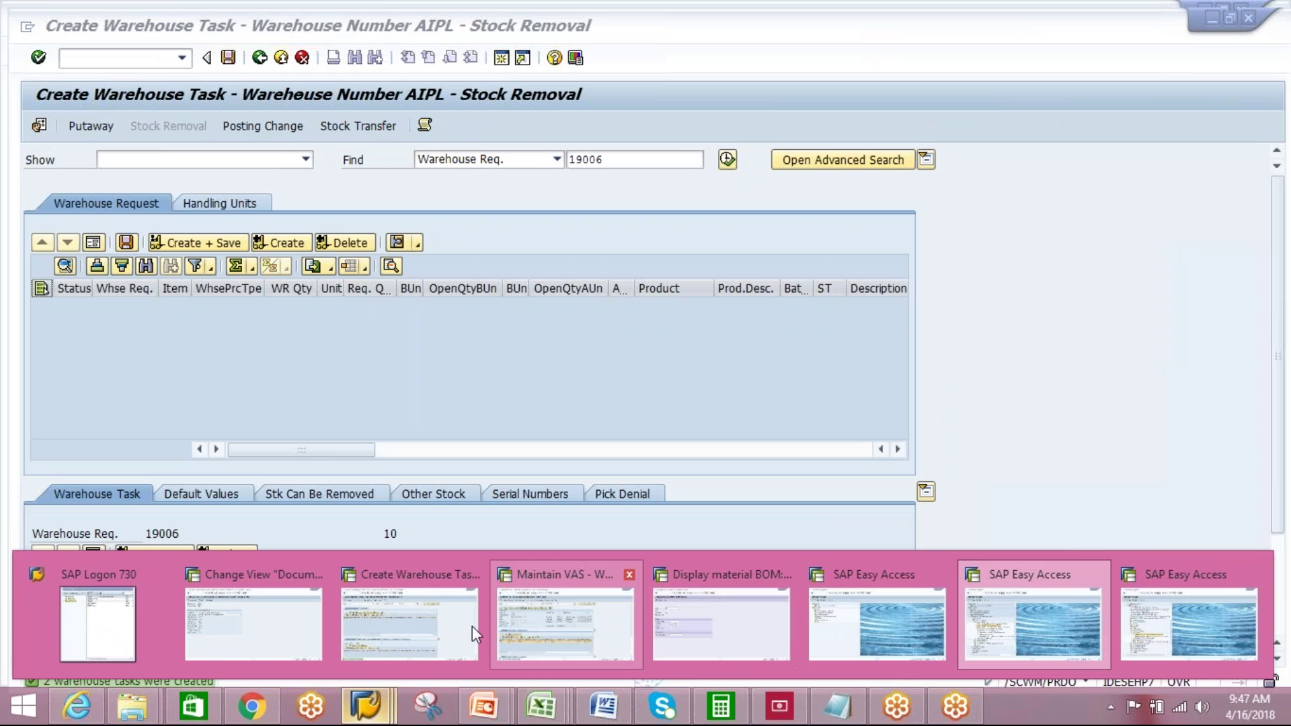
left_click(450, 624)
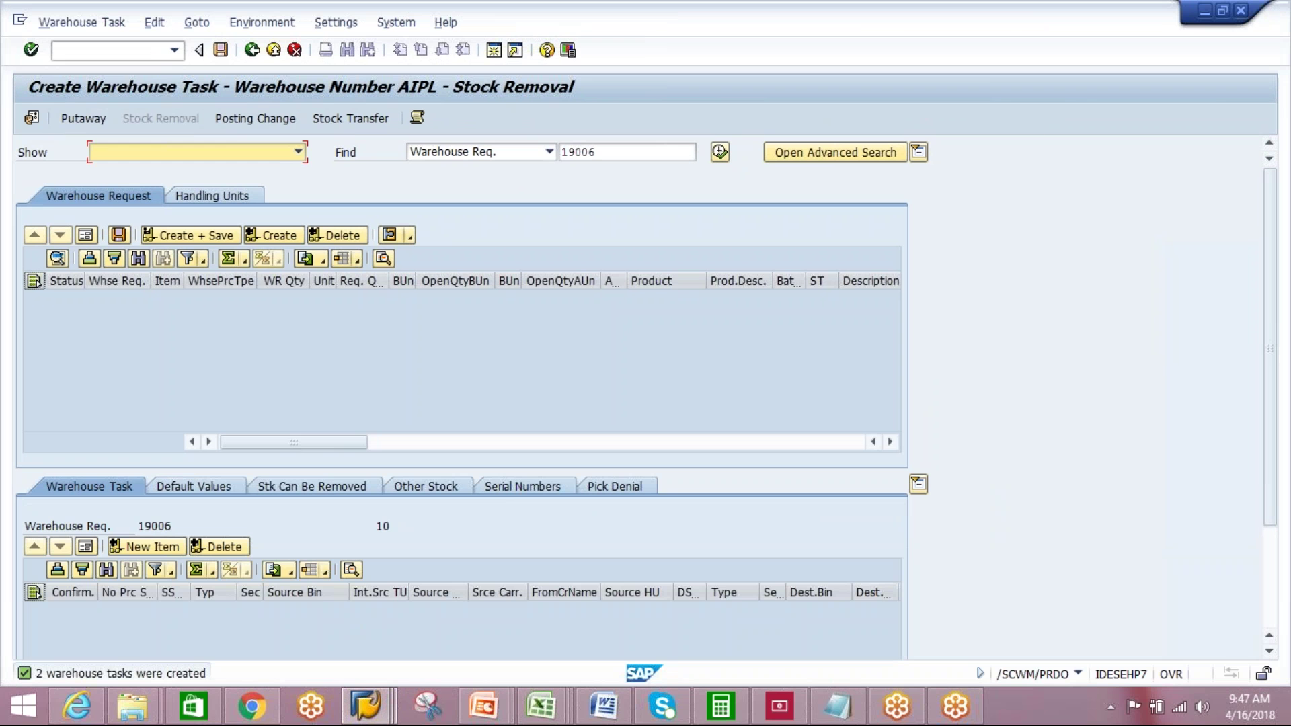
left_click(108, 23)
left_click(99, 86)
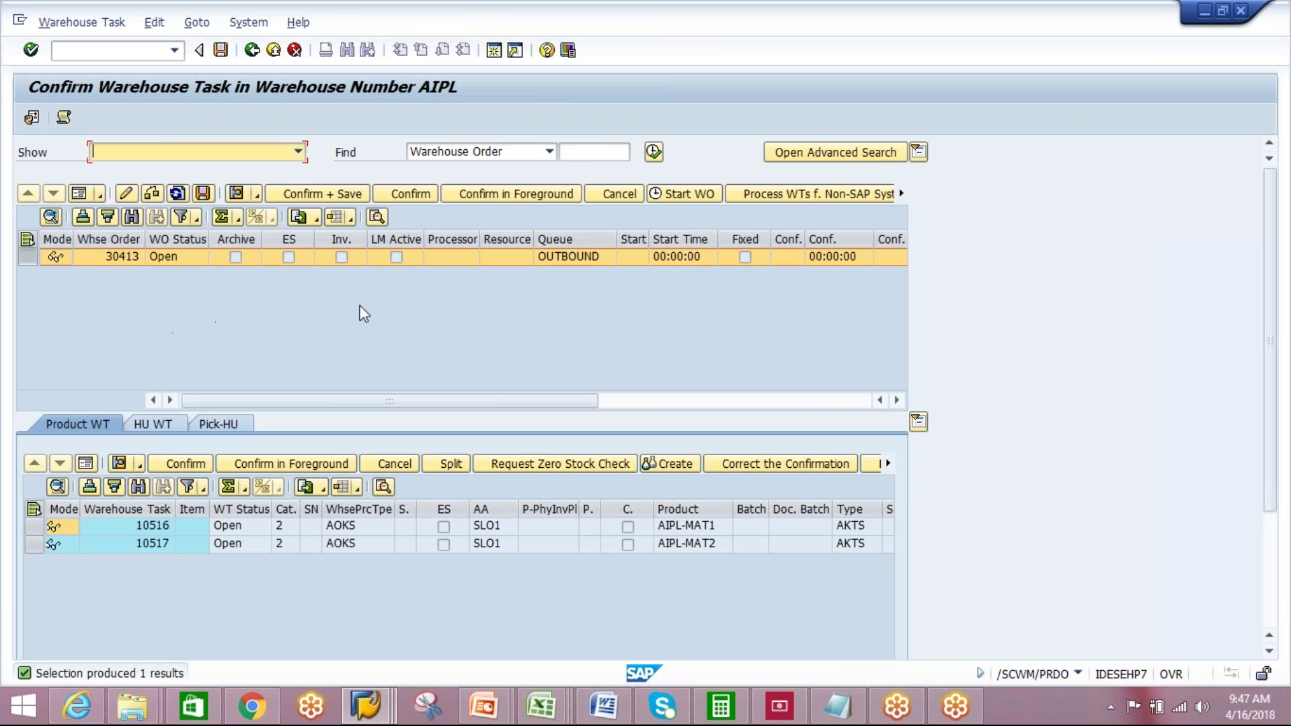
- Create a pick handling unit in KTS-BIN with packaging material AIPL-CARTON, and confirm and save the warehouse order
left_click(894, 400)
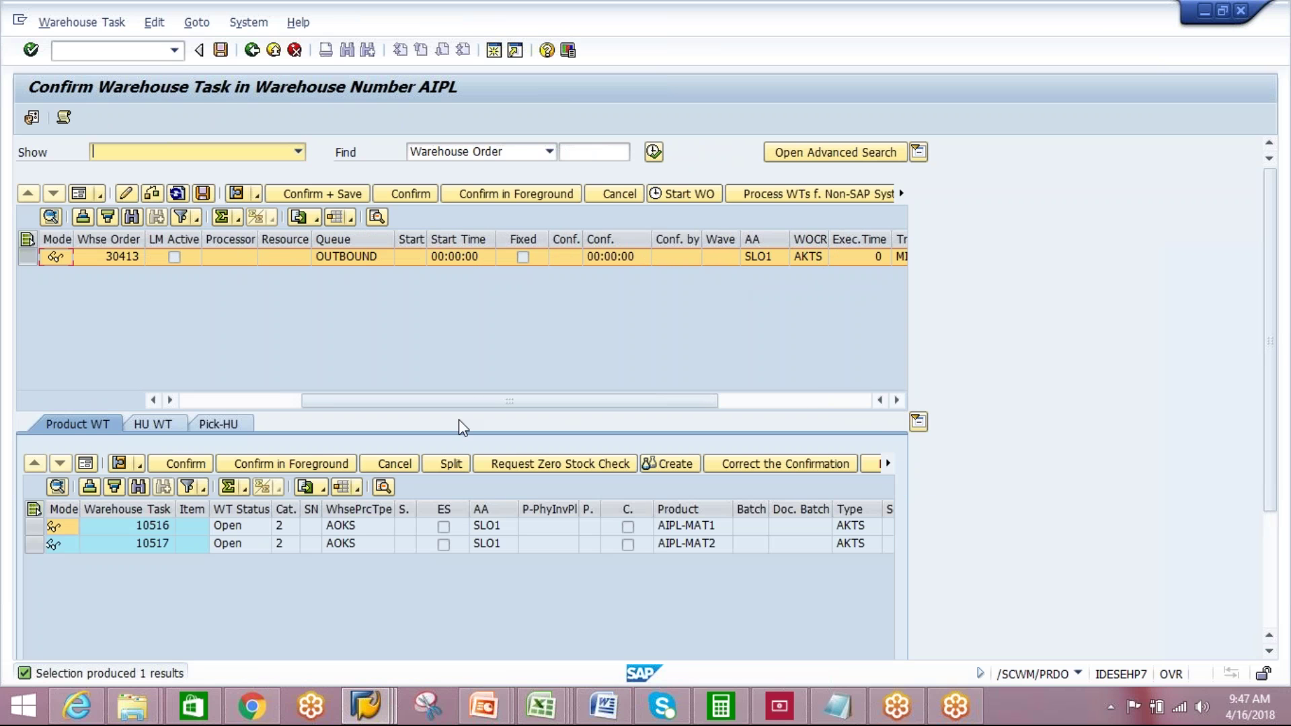
left_click(216, 423)
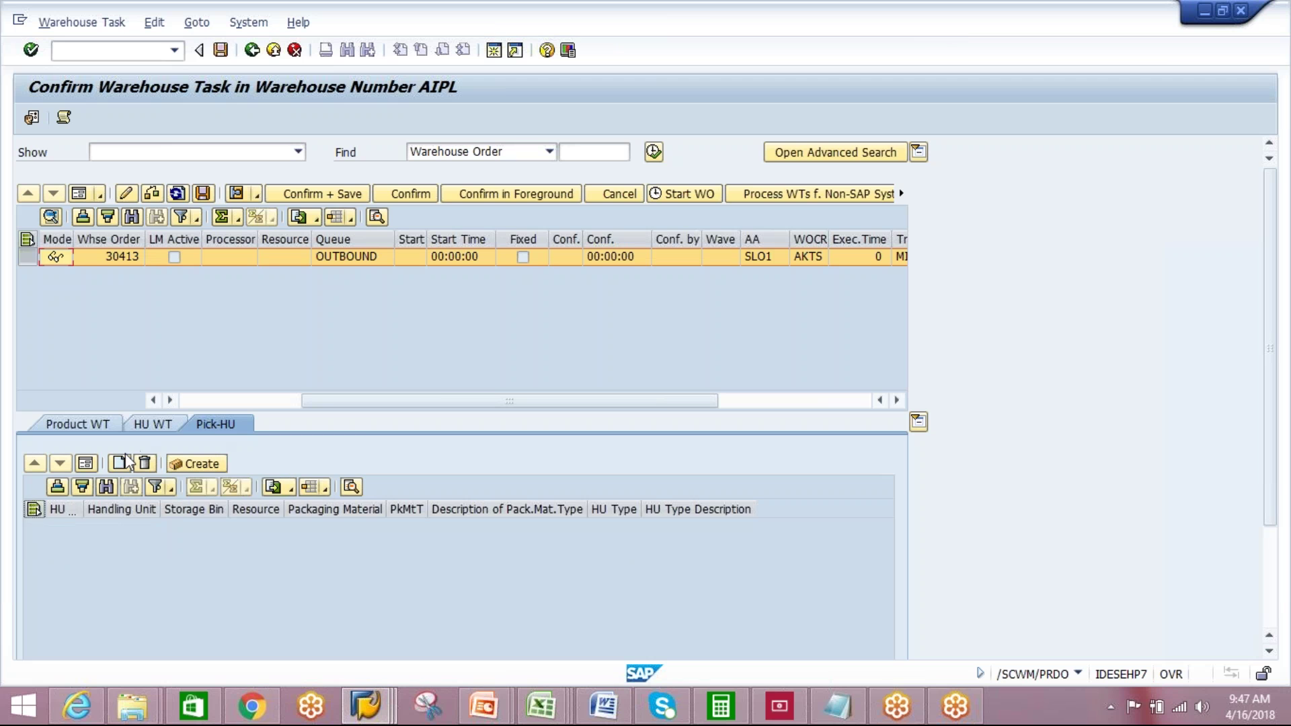
left_click(85, 463)
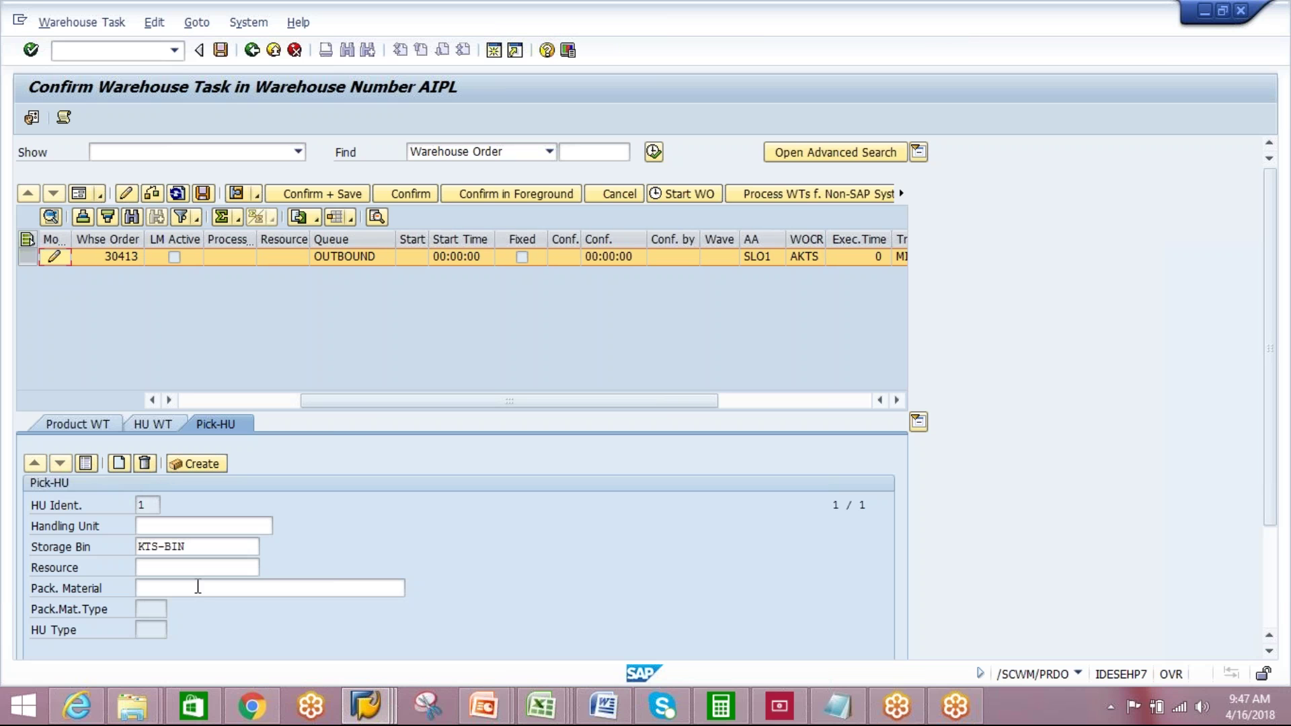
left_click(198, 587)
left_click(196, 604)
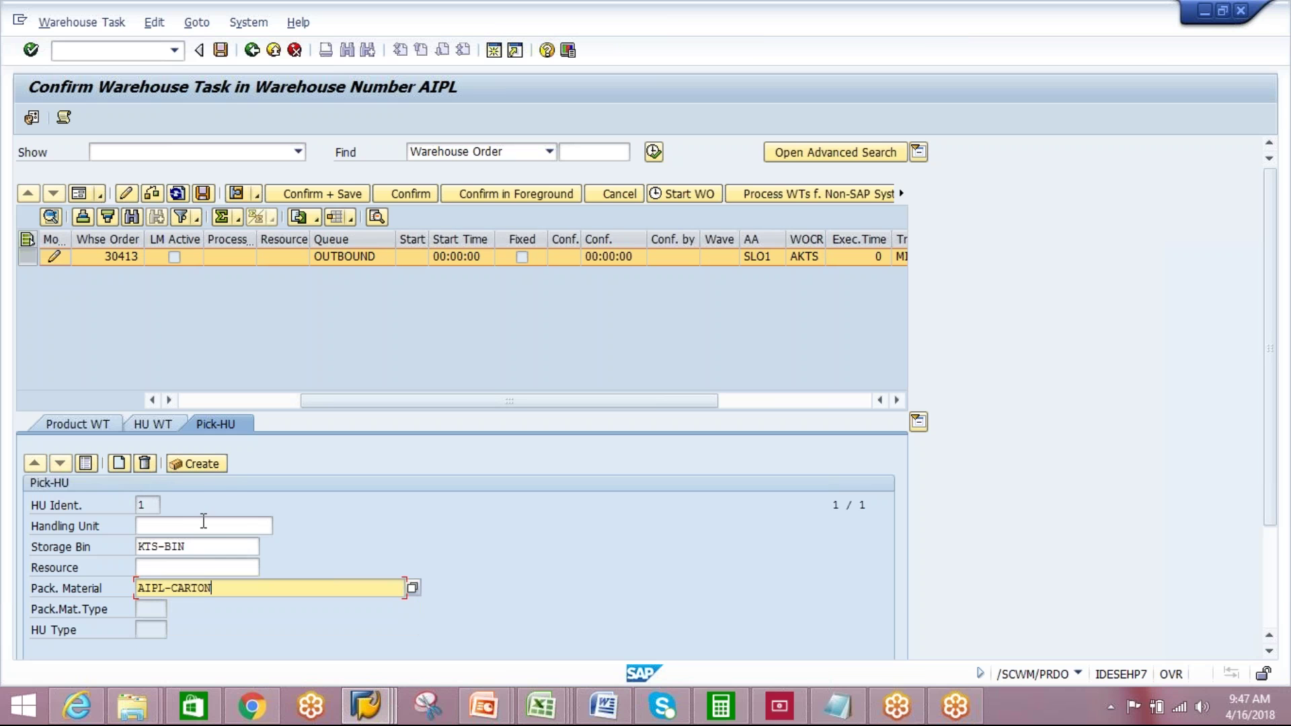
left_click(204, 466)
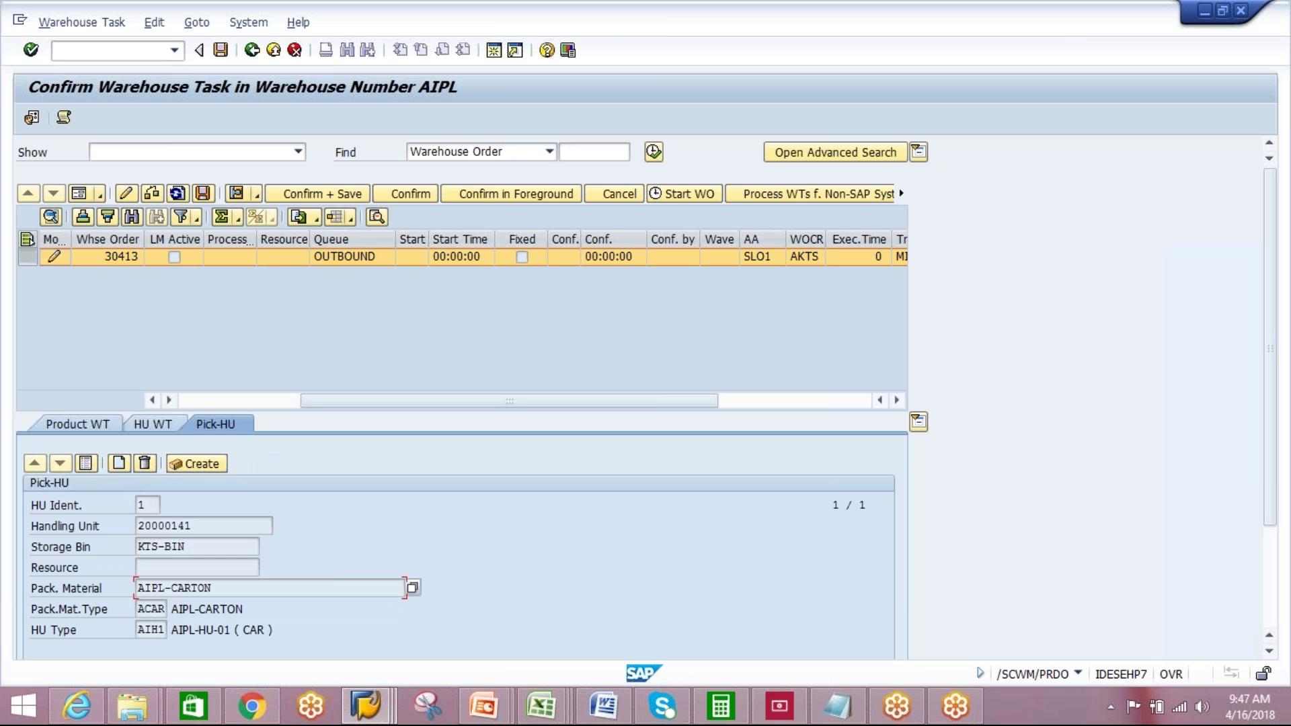
left_click(202, 193)
left_click(317, 194)
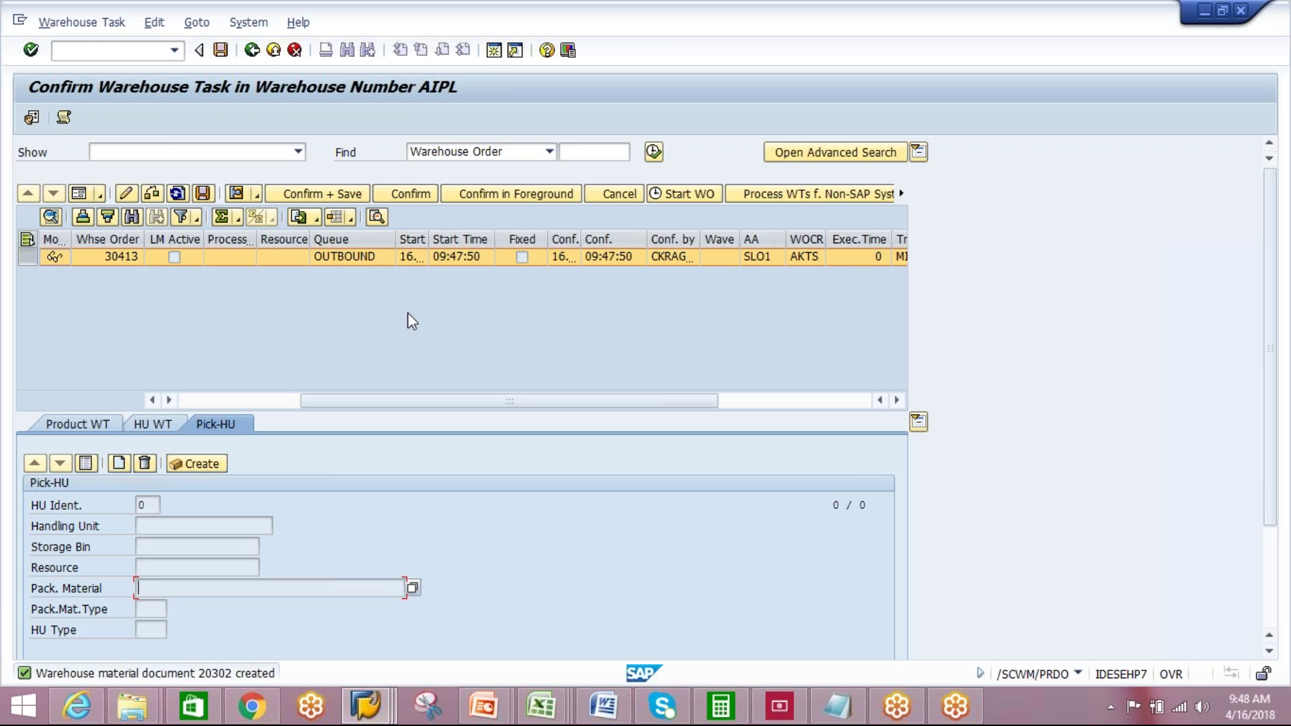
- Switch to a free SAP Easy Access session and open the work center confirmation for VAS orders from the Extended Warehouse Management execution functions
left_click(366, 706)
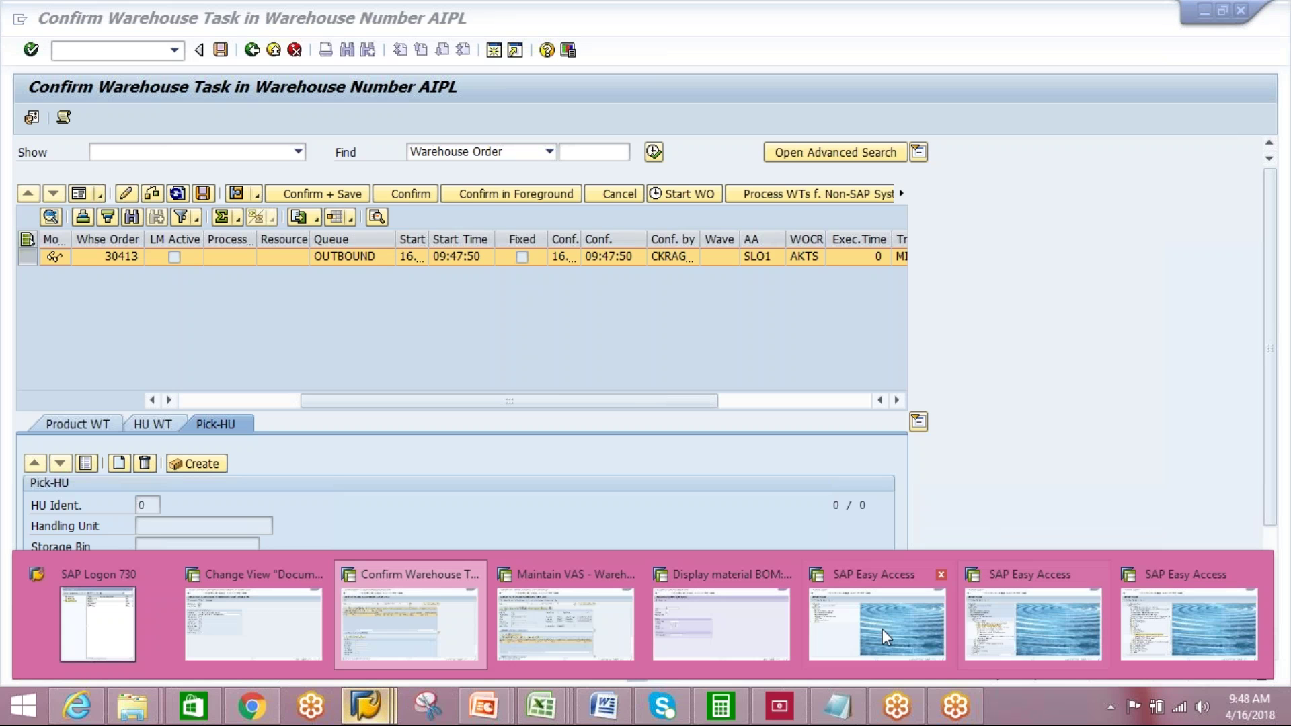
left_click(882, 635)
left_click(47, 272)
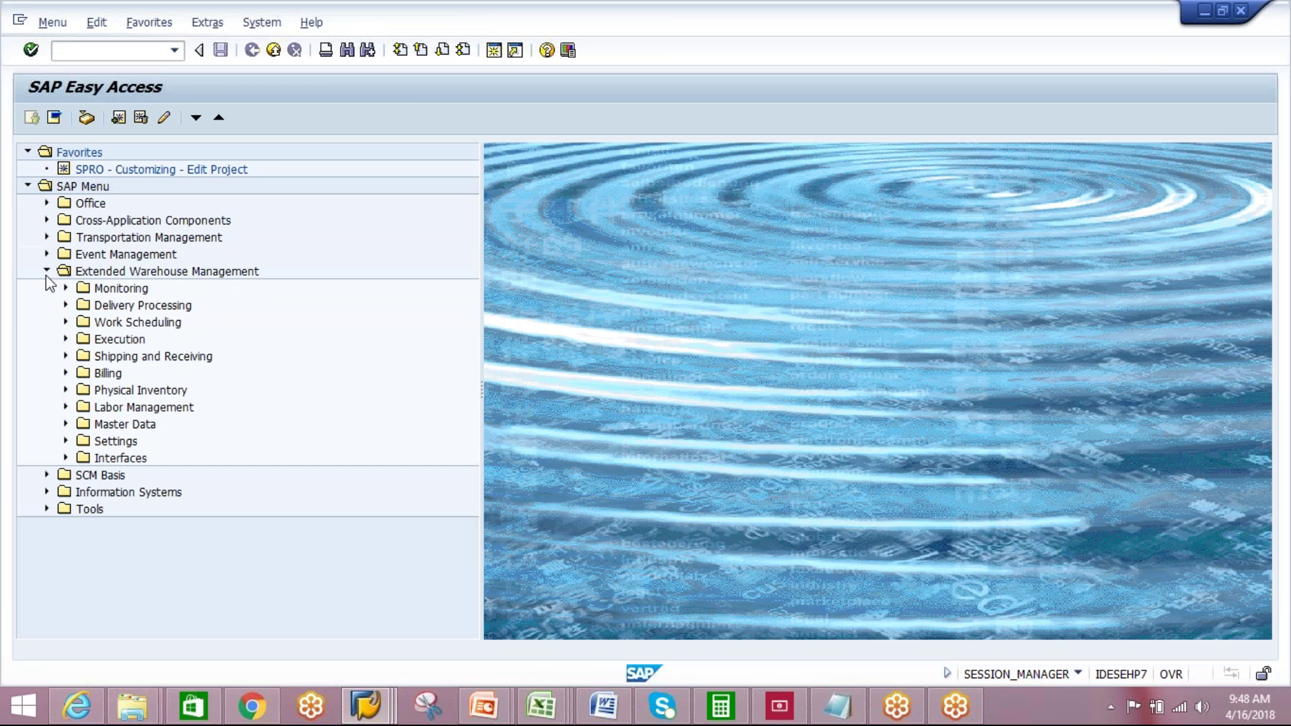
left_click(65, 339)
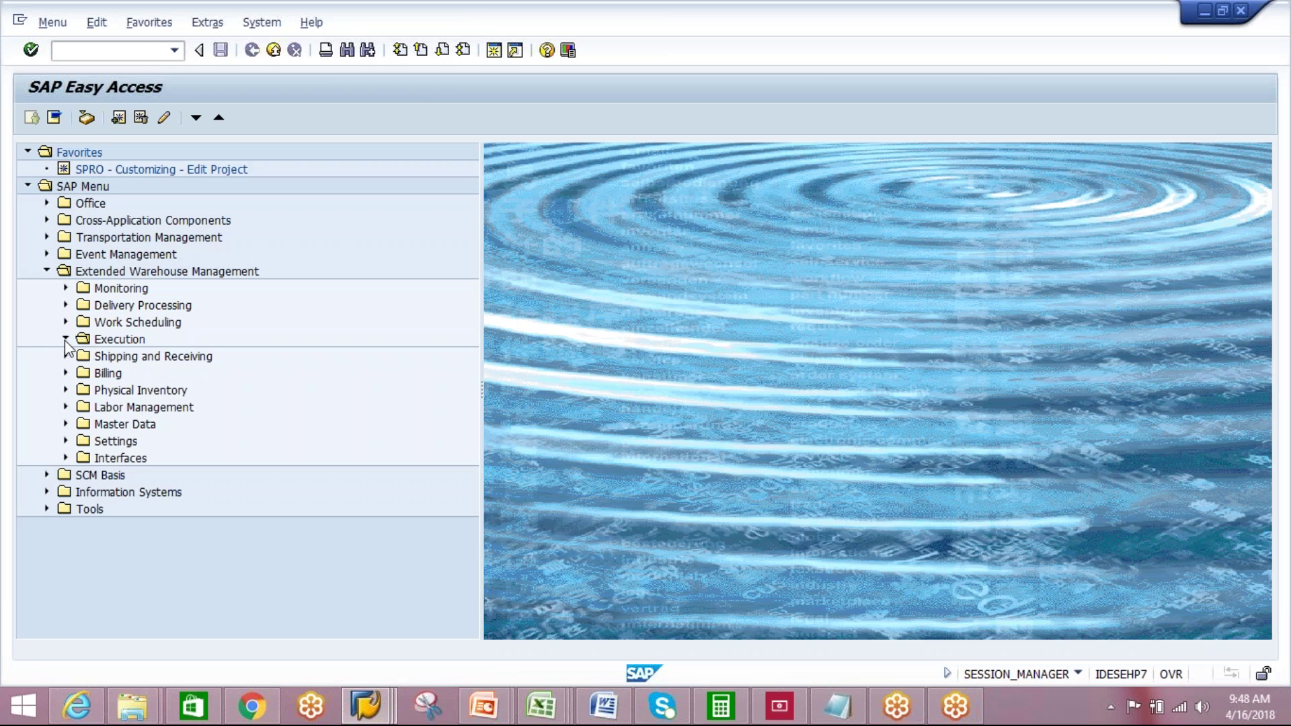
double_click(220, 458)
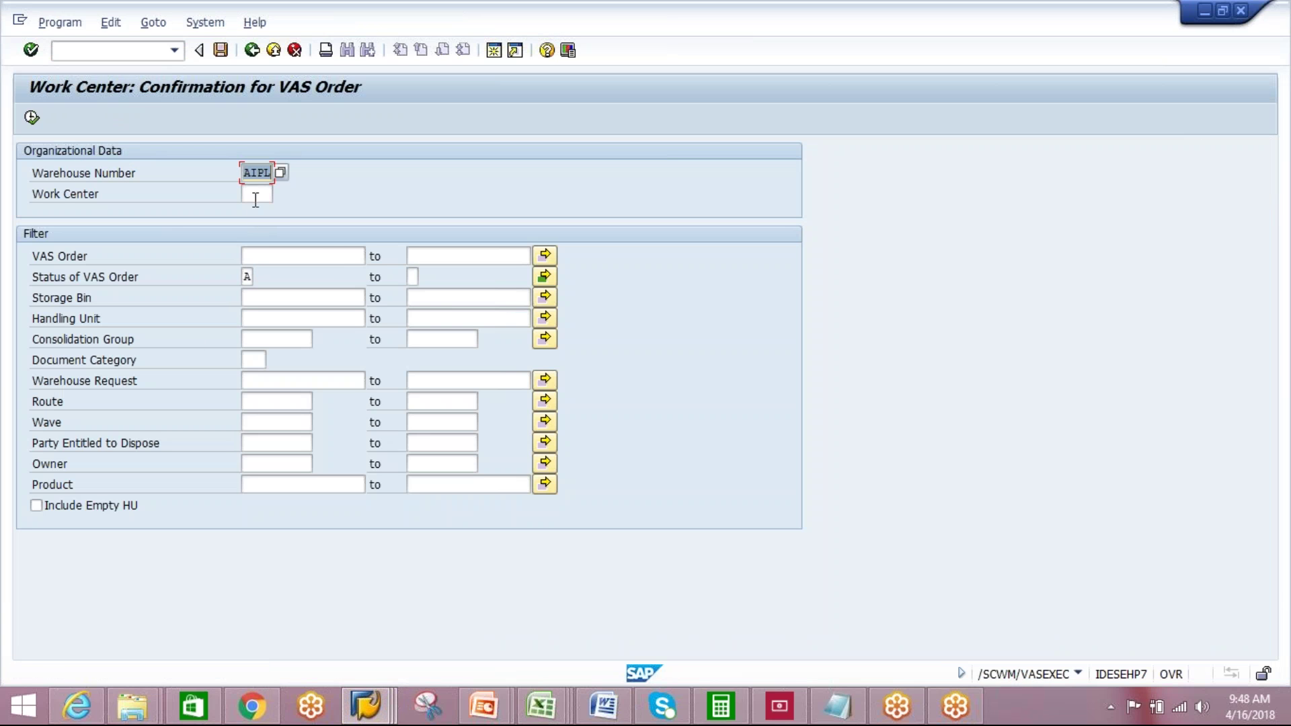
- Load the kit-to-stock work center for warehouse AIPL with work center AKTS and VAS order status range A to D
left_click(256, 198)
type("AKTS")
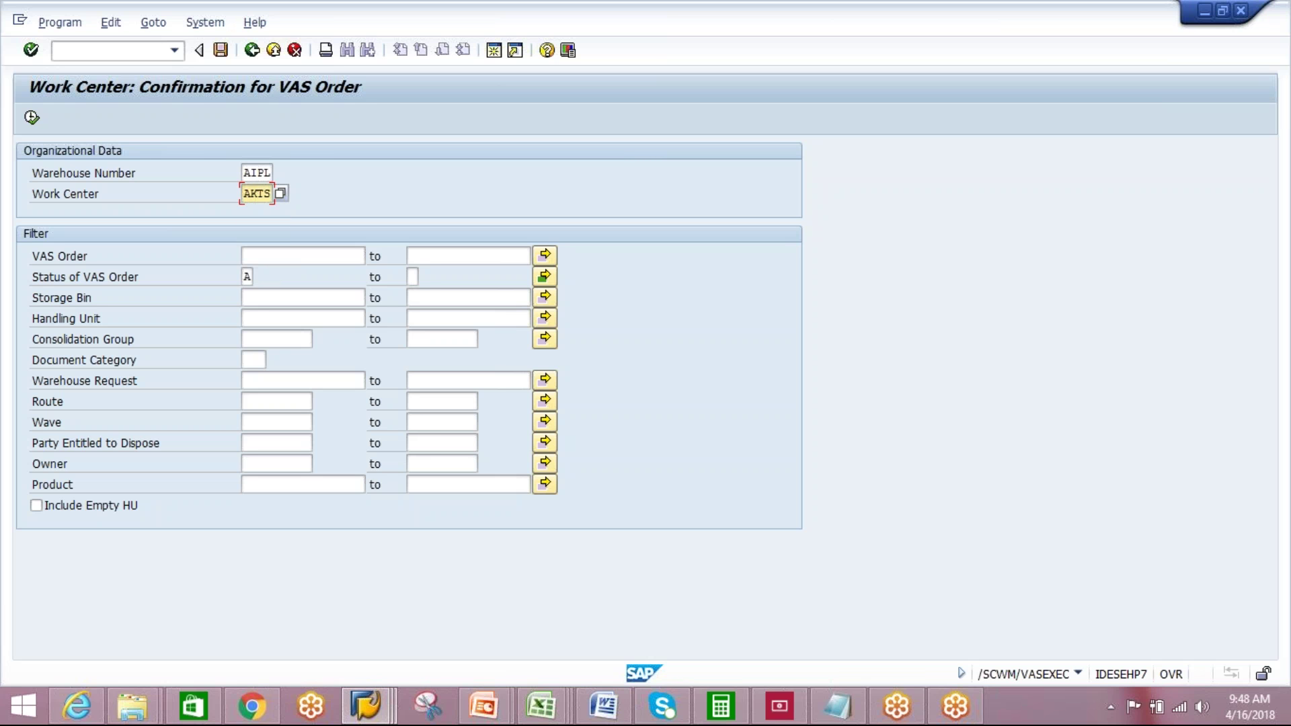
left_click(413, 276)
type("D")
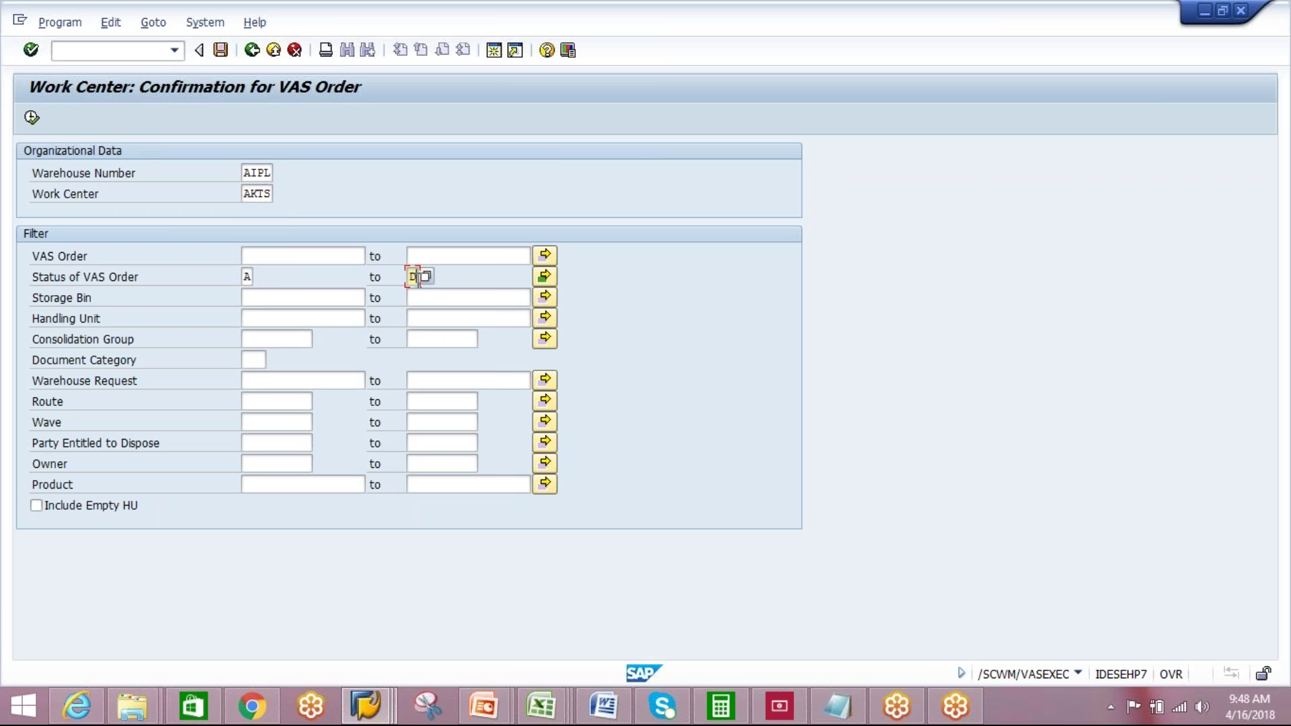
left_click(32, 117)
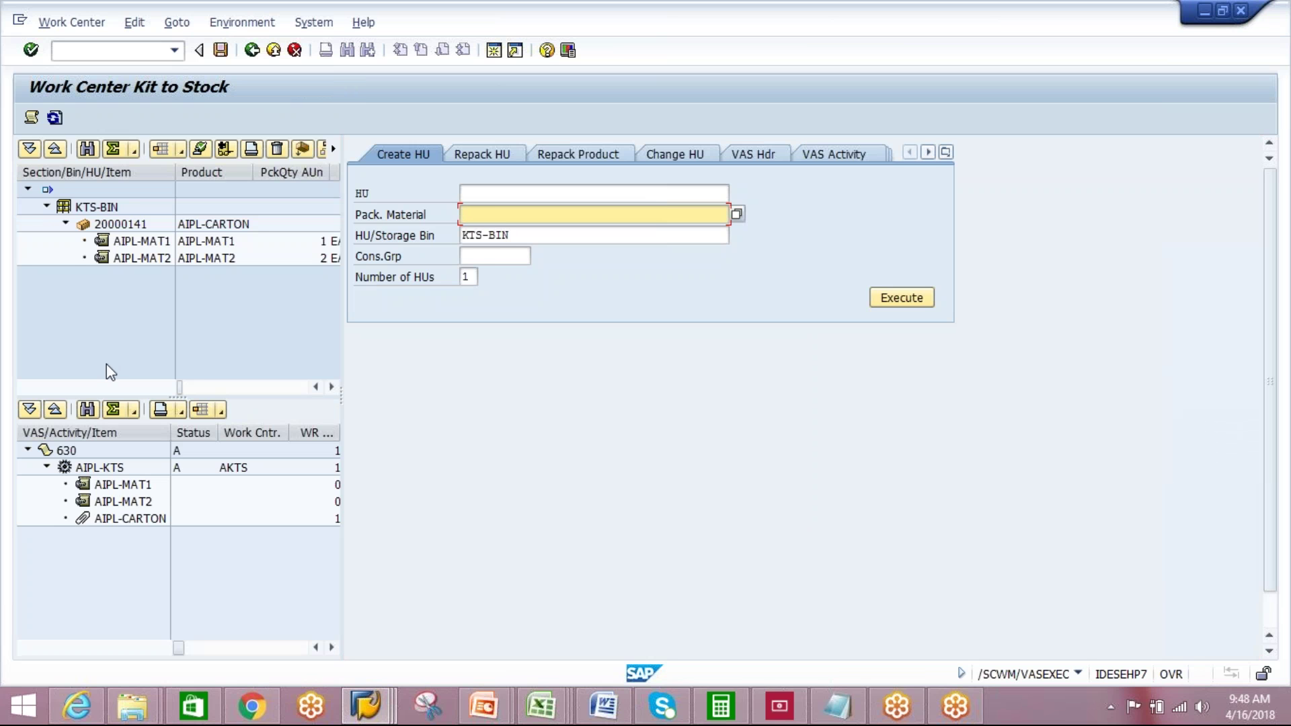
- Open component posting for VAS activity AIPL-KTS of order 630 and try to post components AIPL-MAT1 and AIPL-MAT2
left_click(123, 468)
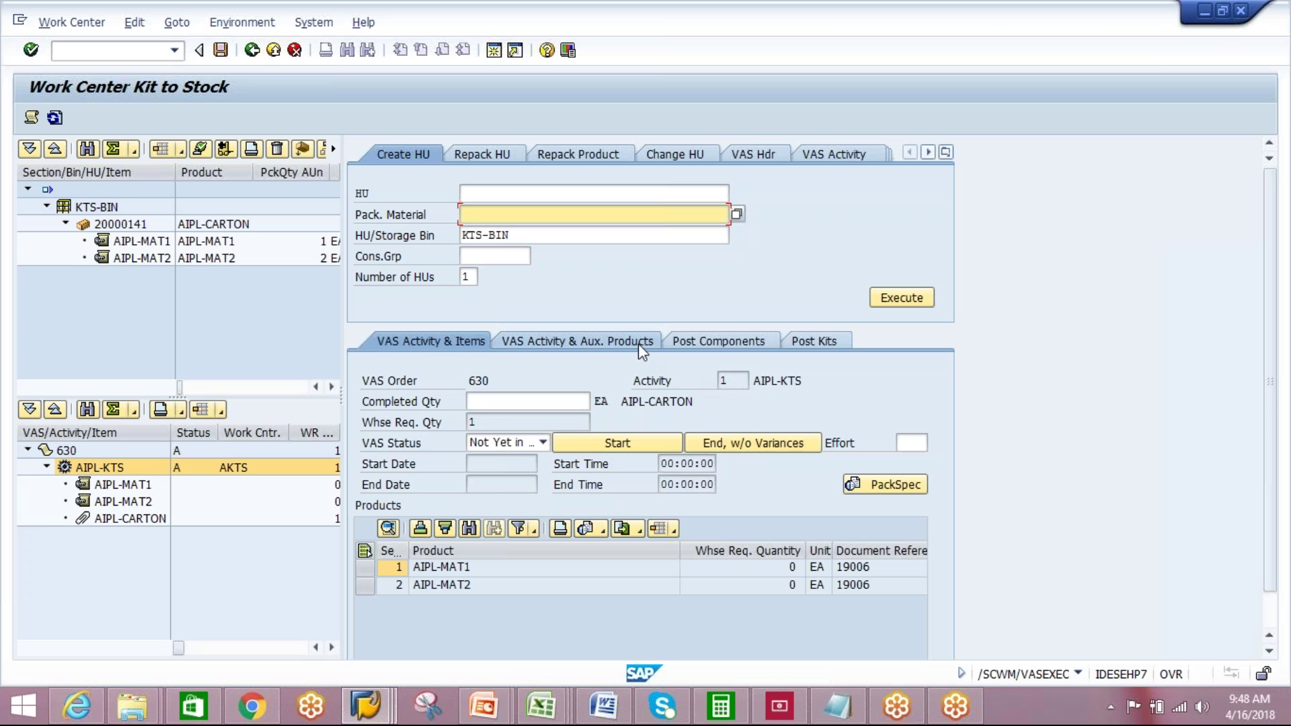
left_click(683, 344)
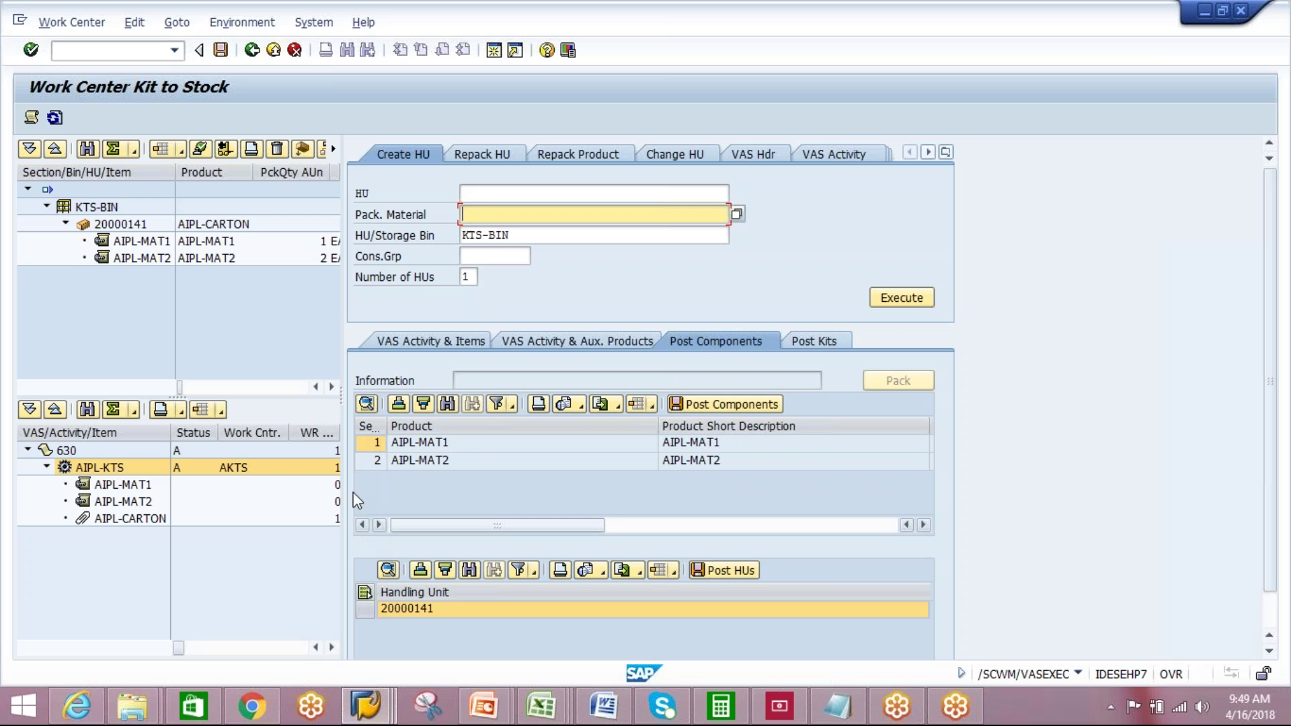
left_click(378, 443)
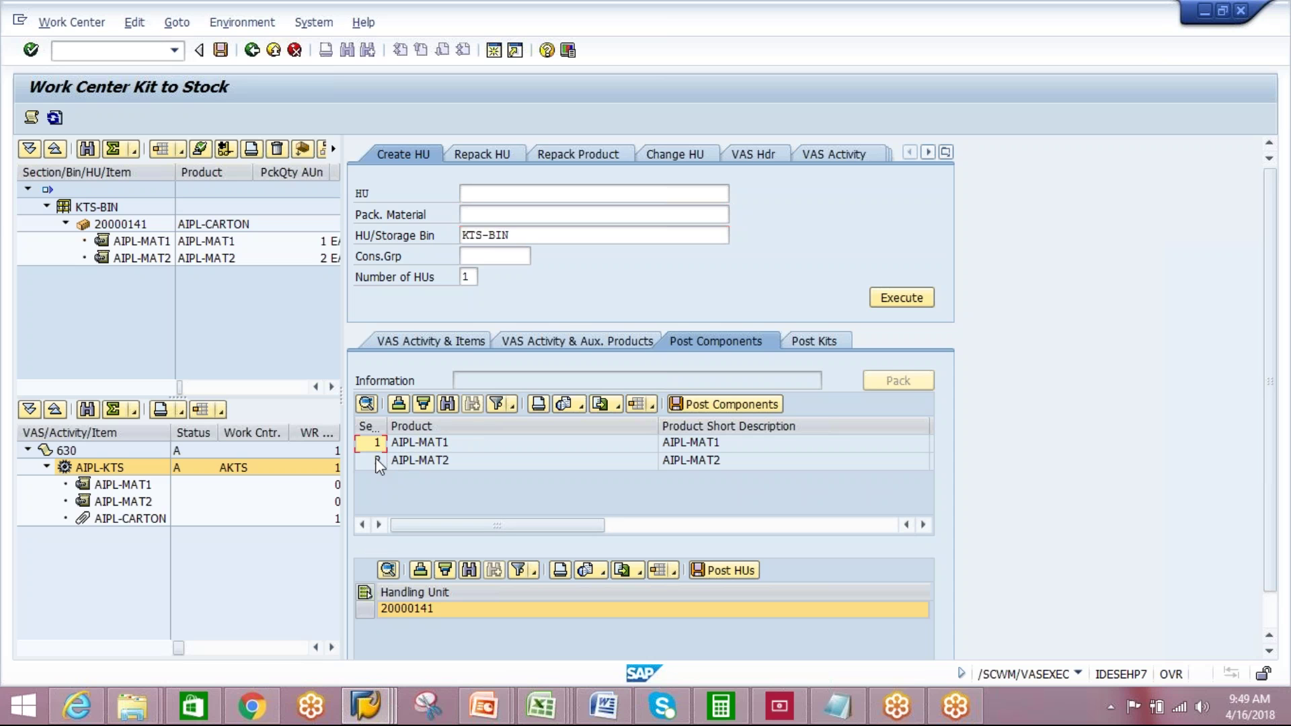
left_click(374, 458)
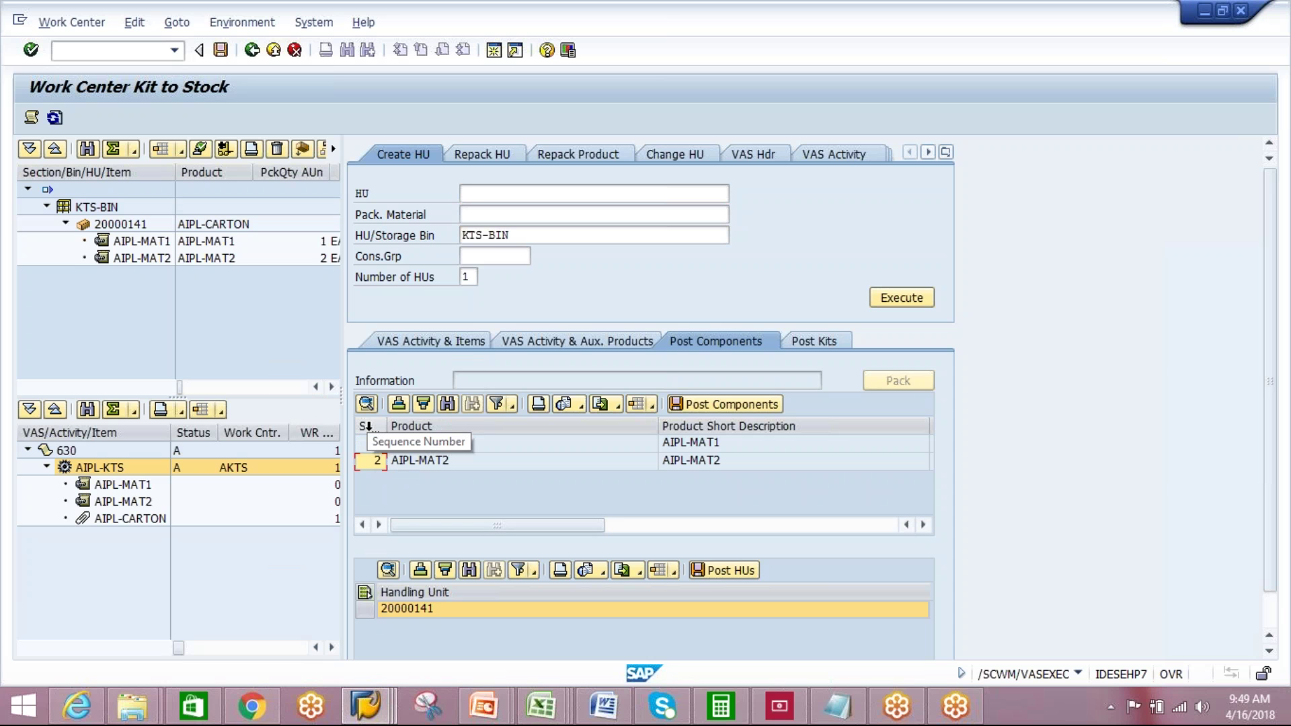
left_click(369, 426)
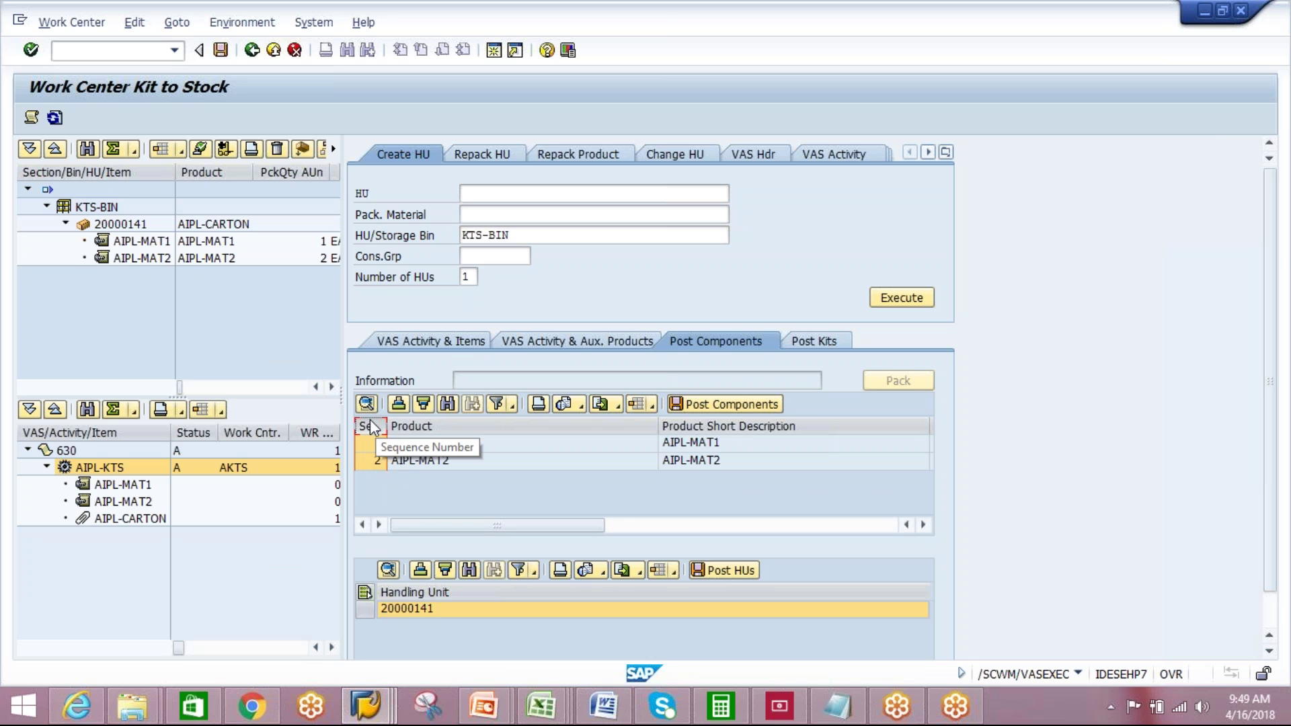
left_click(745, 402)
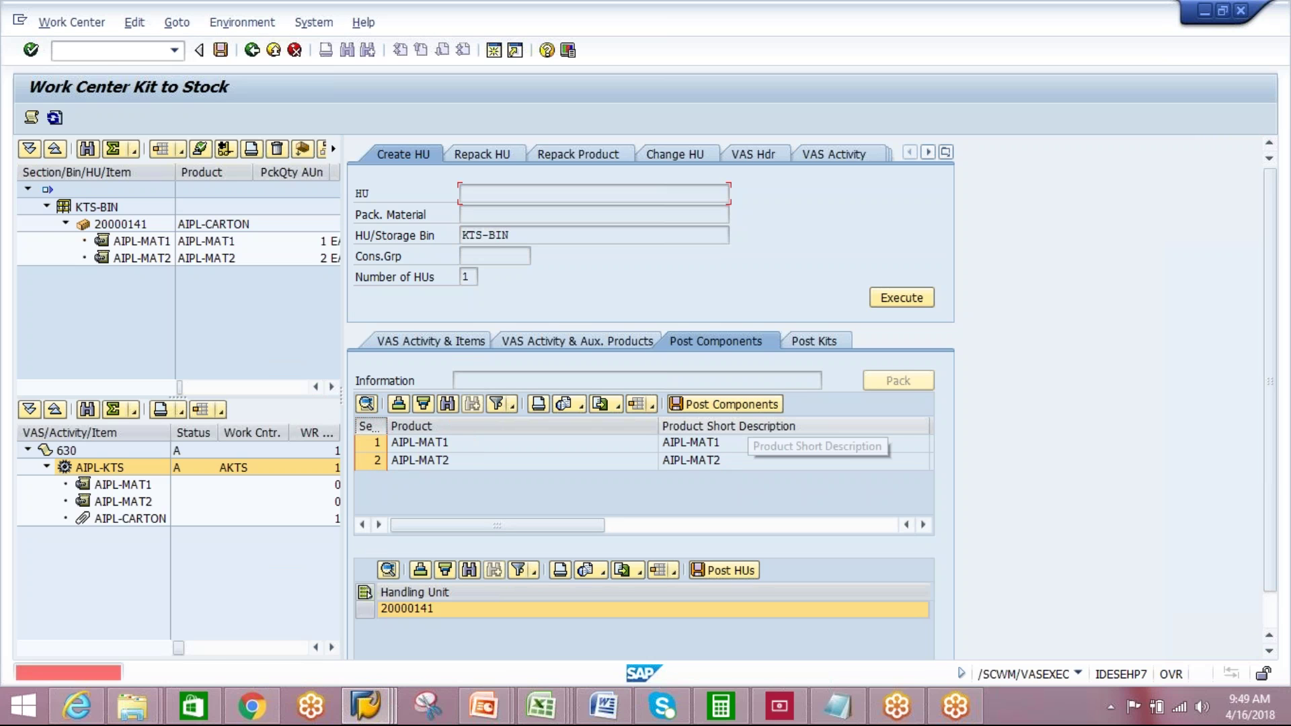
- Select handling unit 20000141 and post it so that its packed components are consumed
left_click(365, 610)
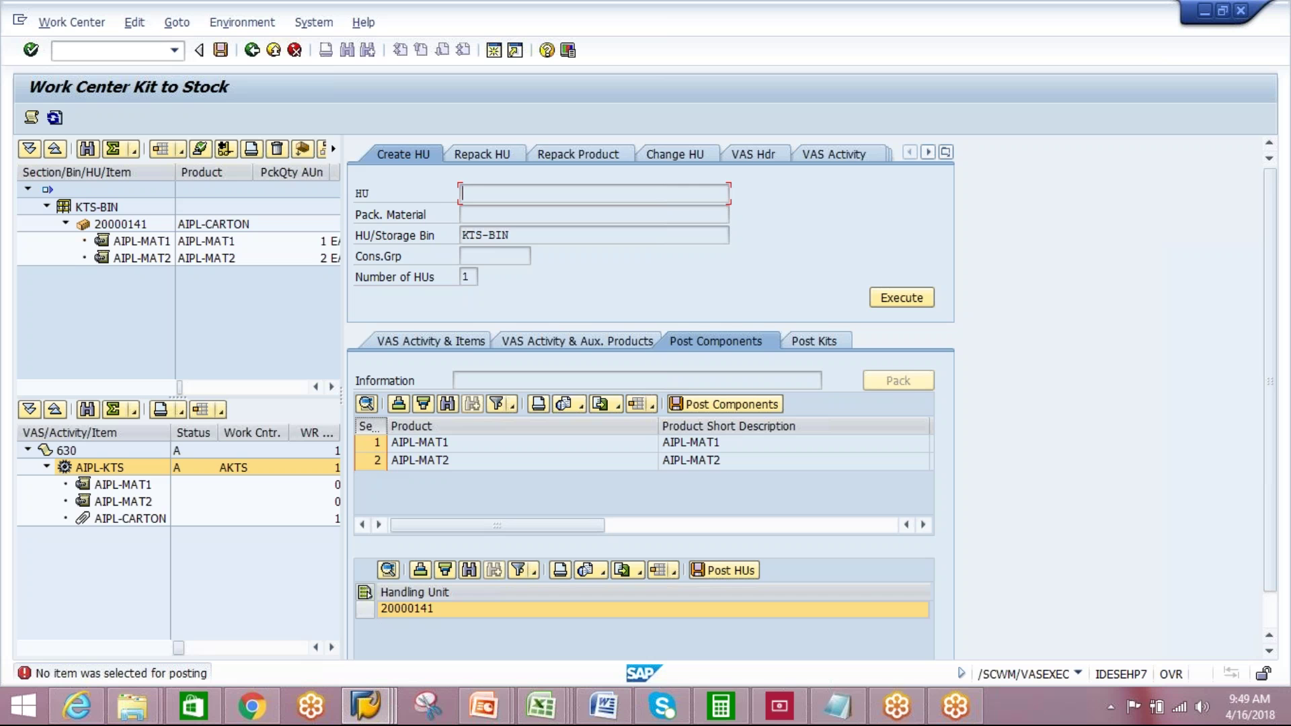
left_click(731, 406)
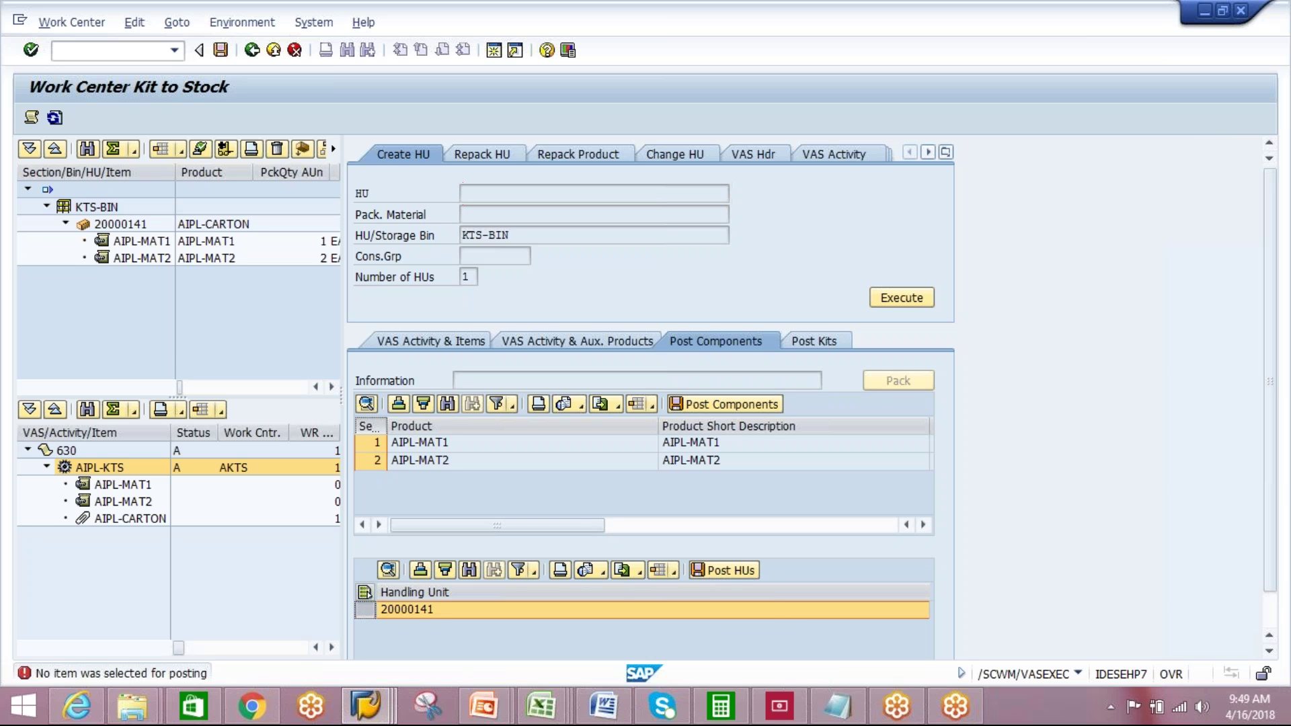
left_click(642, 571)
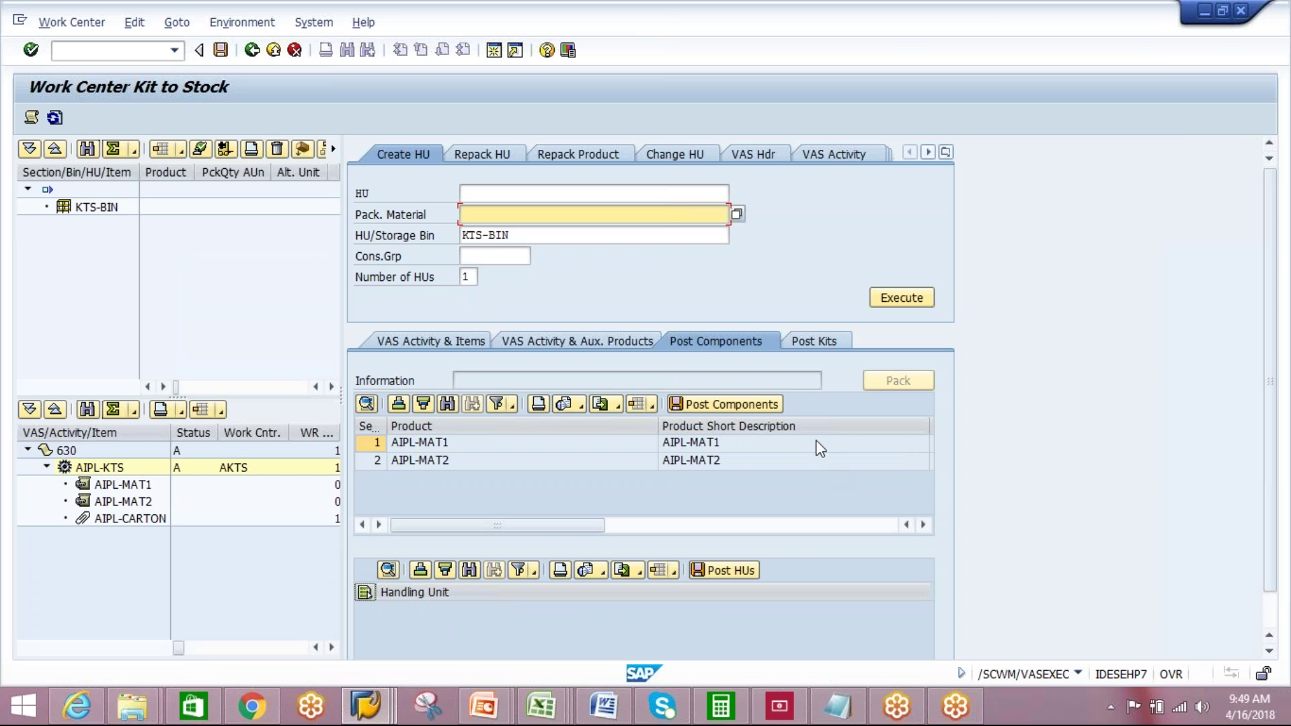
- Open packing for the kit to be posted and create one handling unit with packaging material AIPL-CARTON
left_click(827, 344)
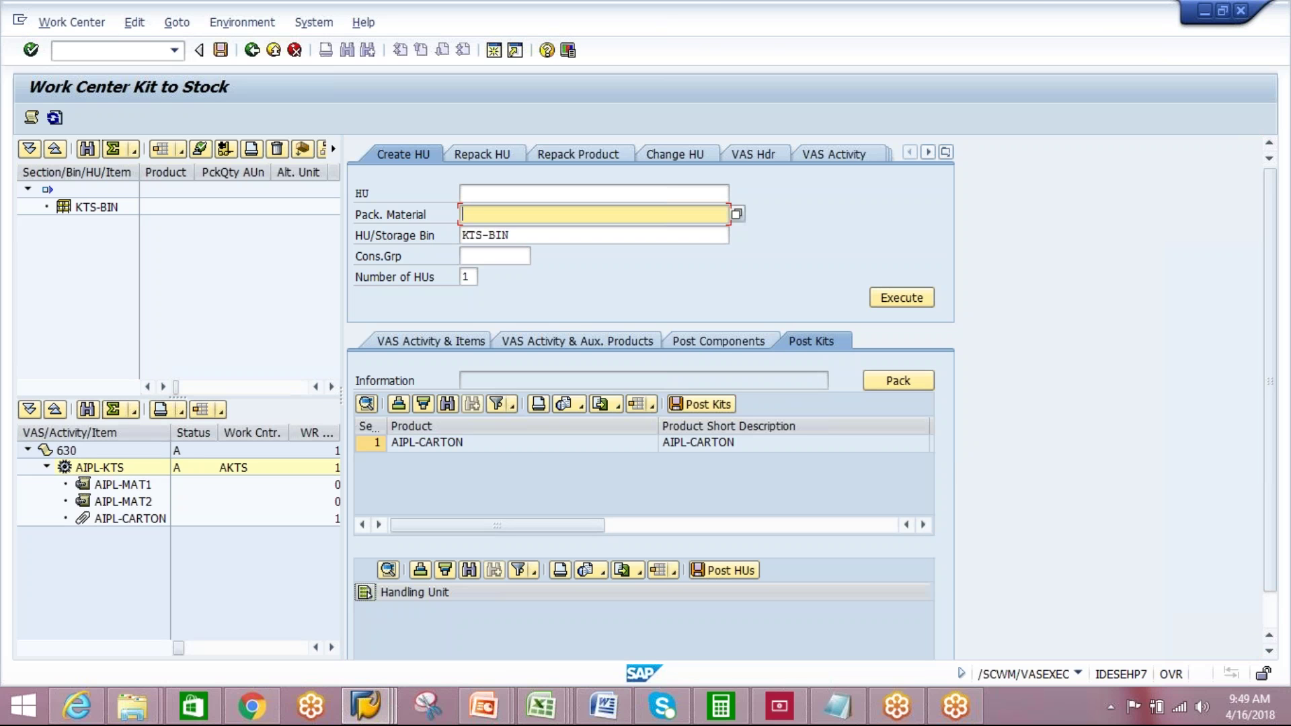
left_click(380, 444)
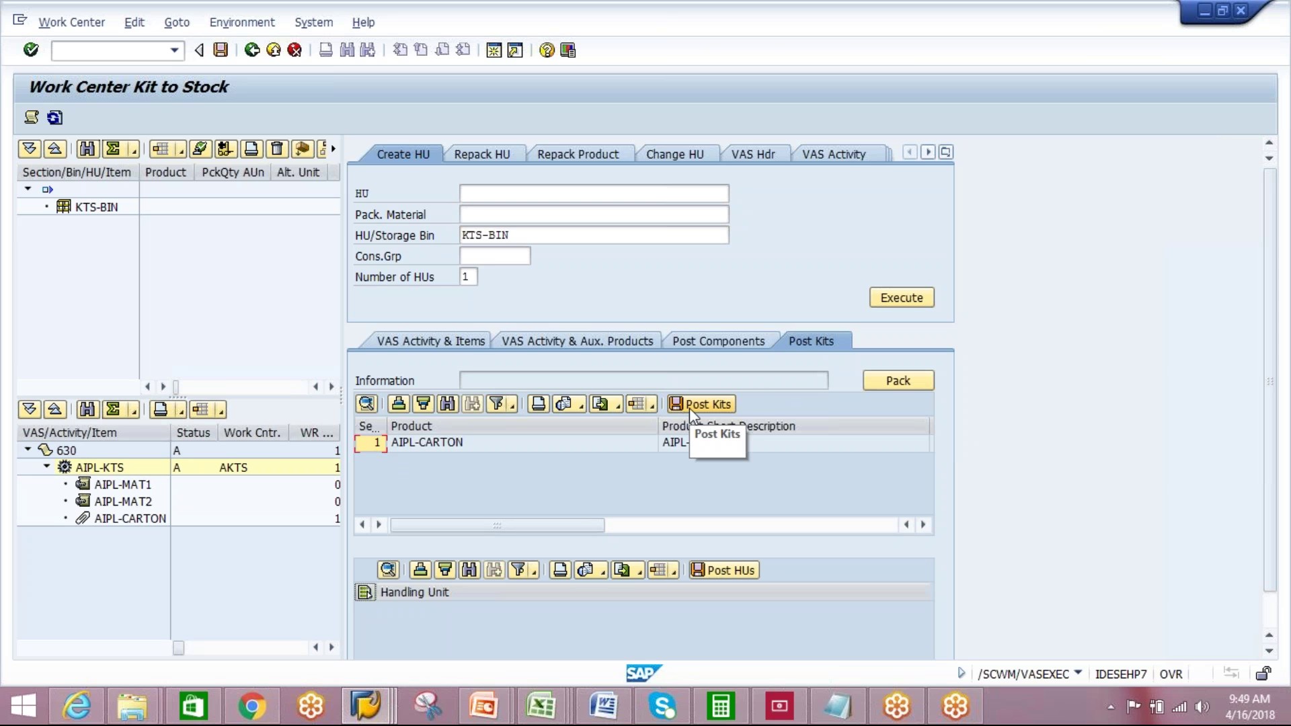
left_click(891, 385)
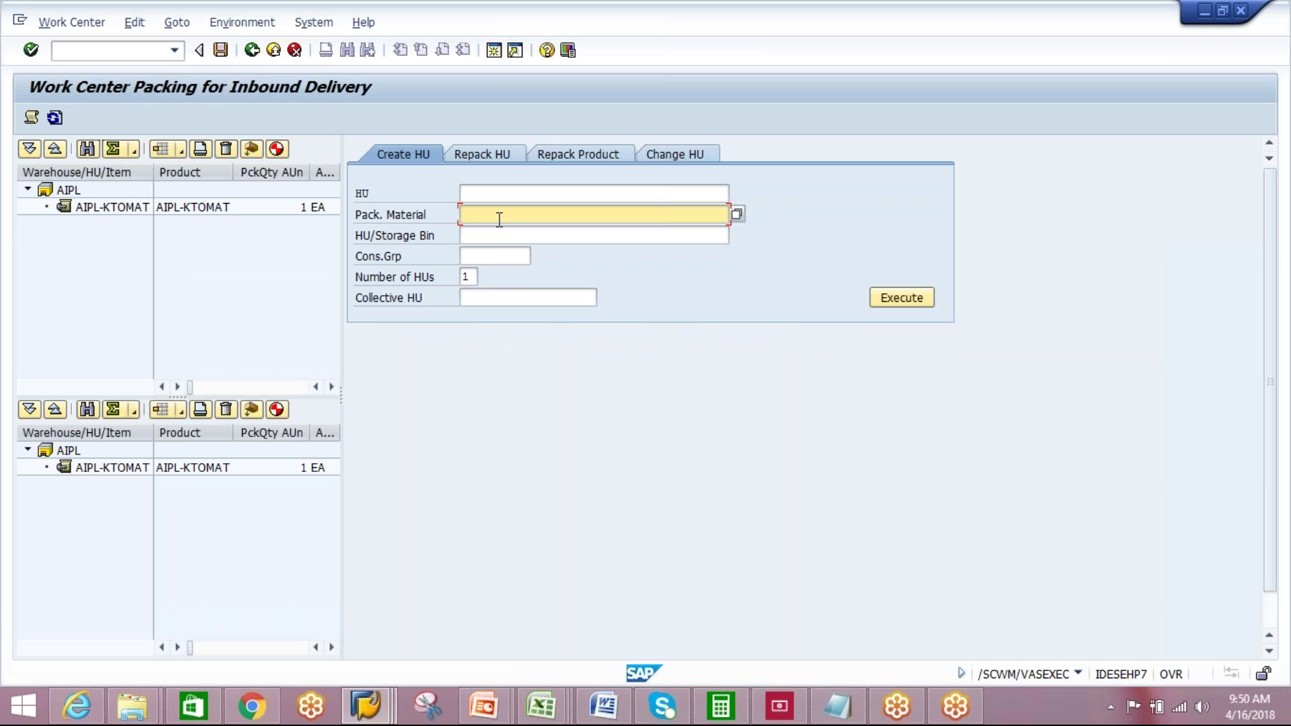
left_click(499, 217)
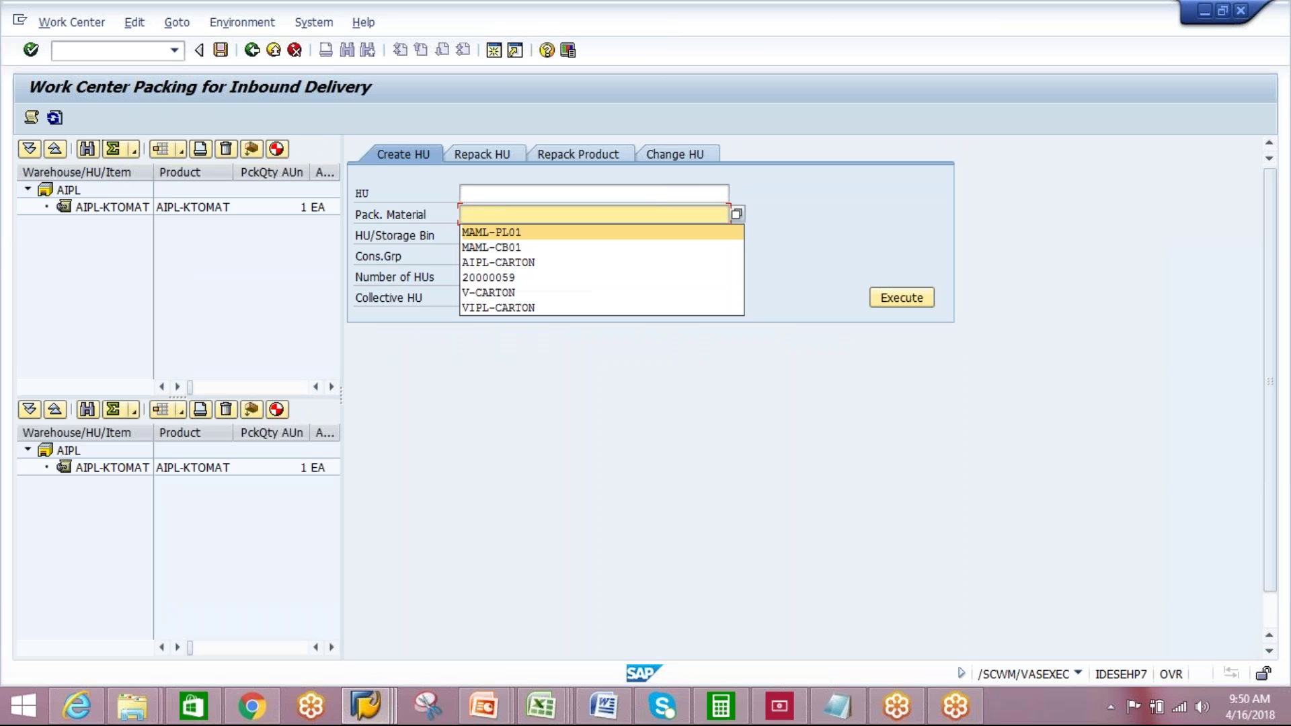
left_click(500, 262)
left_click(871, 302)
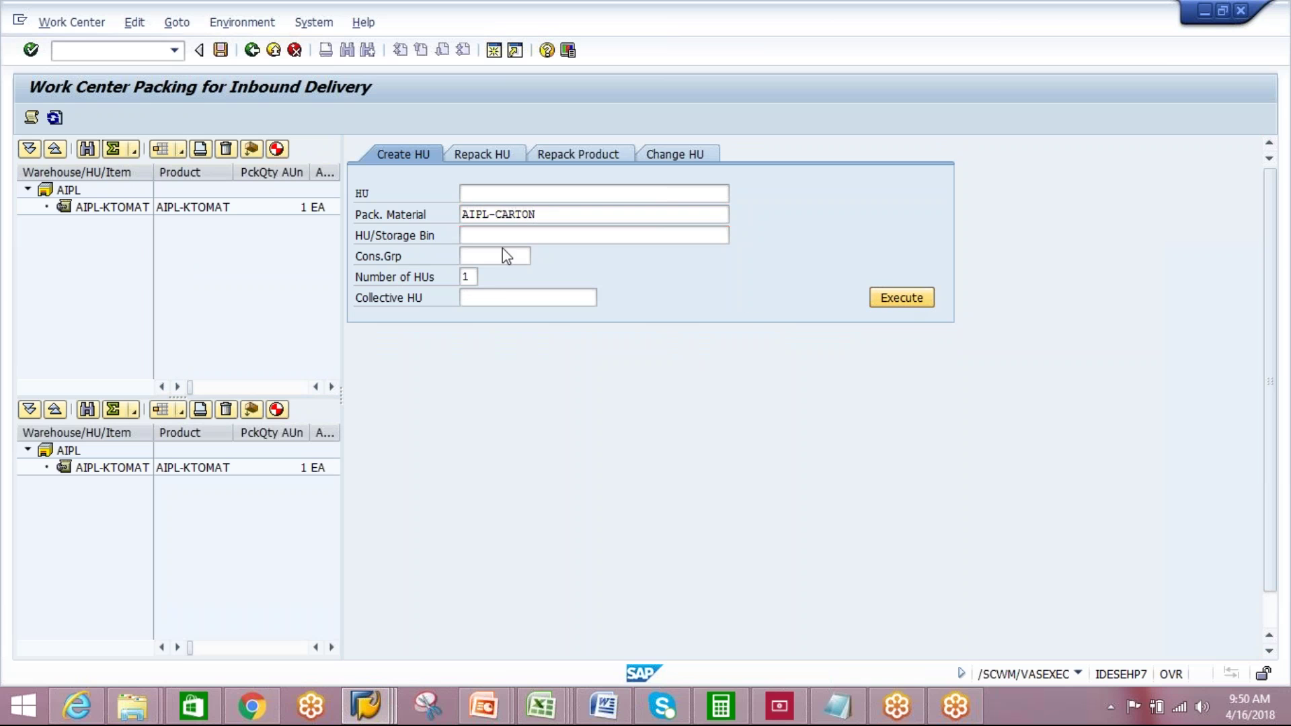
- Pack 1 EA of AIPL-KTOMAT into the new AIPL-CARTON handling unit, save, and return to the kit-to-stock work center
left_click(95, 205)
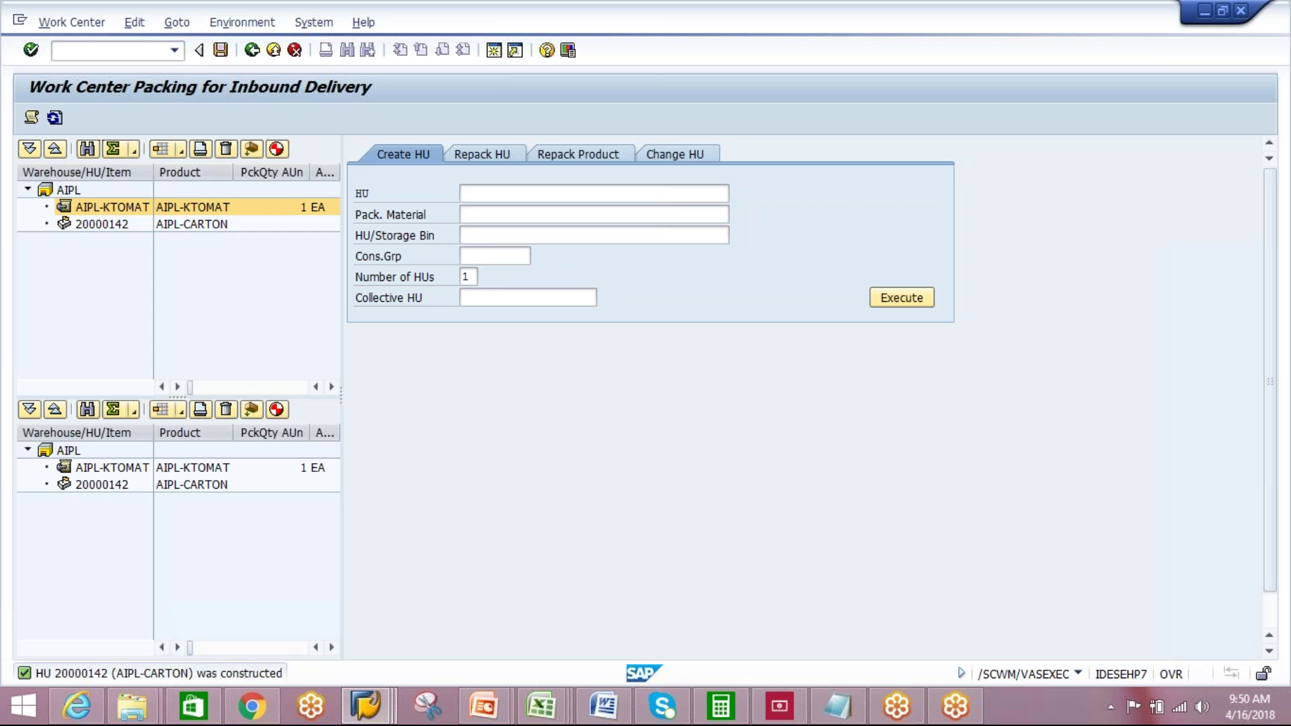
left_click_drag(96, 206, 107, 228)
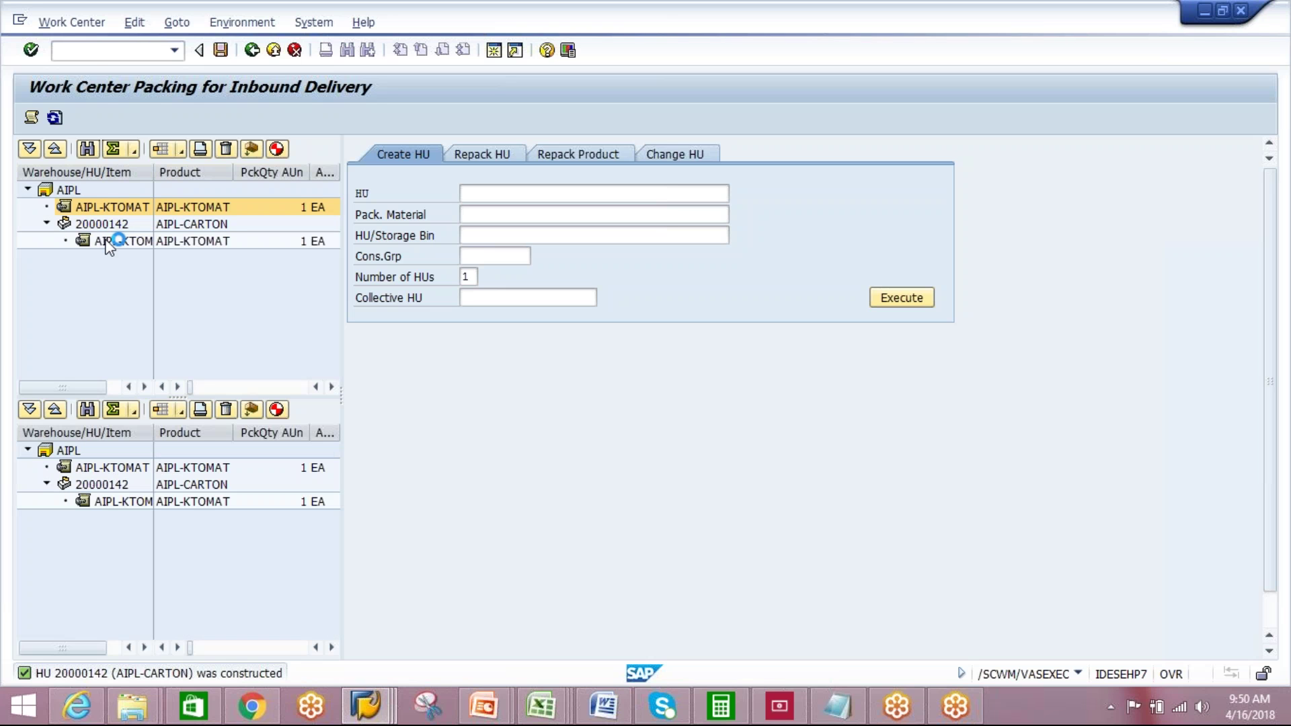
left_click(221, 49)
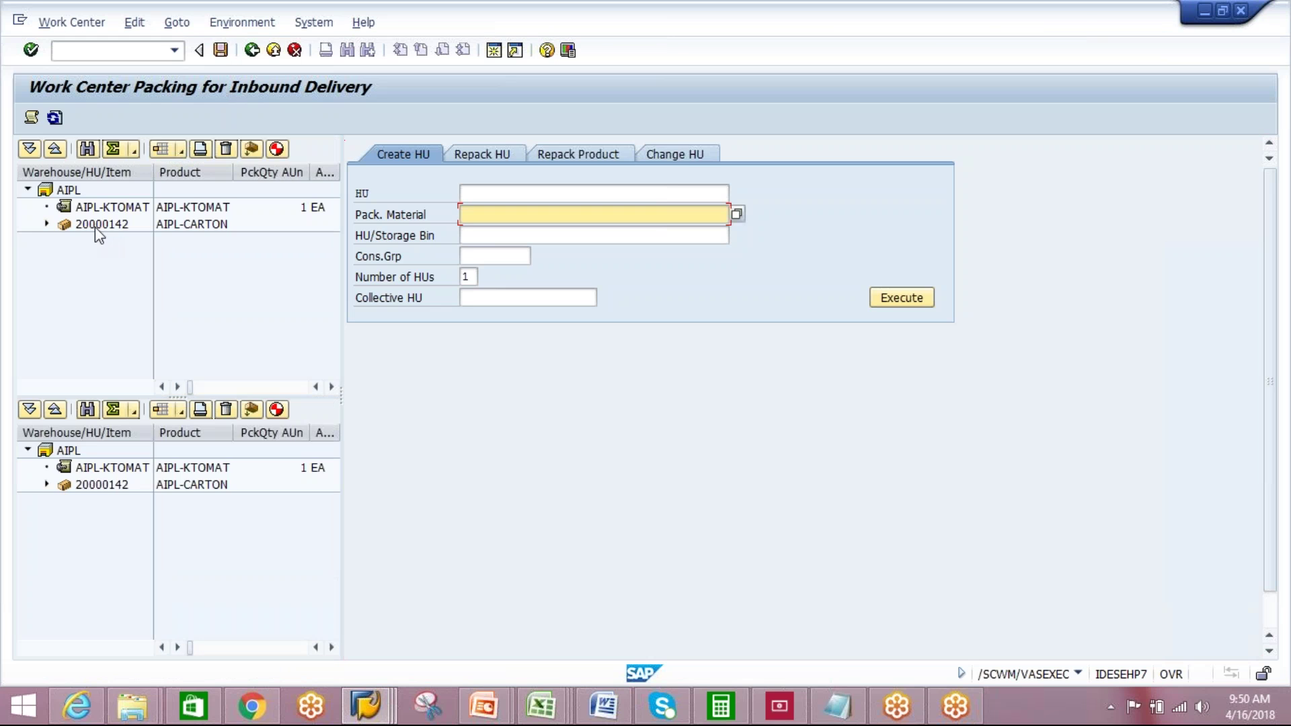
left_click(47, 224)
left_click(253, 51)
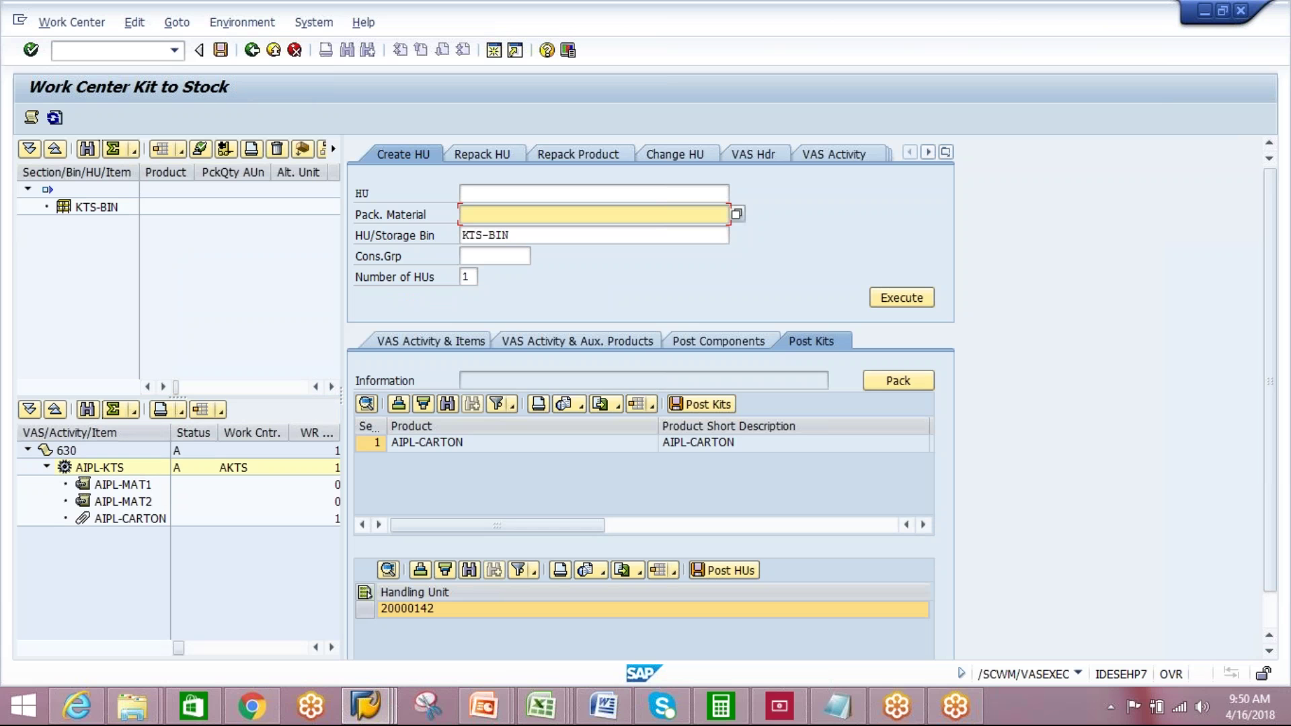
- Post the kit handling unit 20000142 and open the details of VAS order 630
left_click(377, 609)
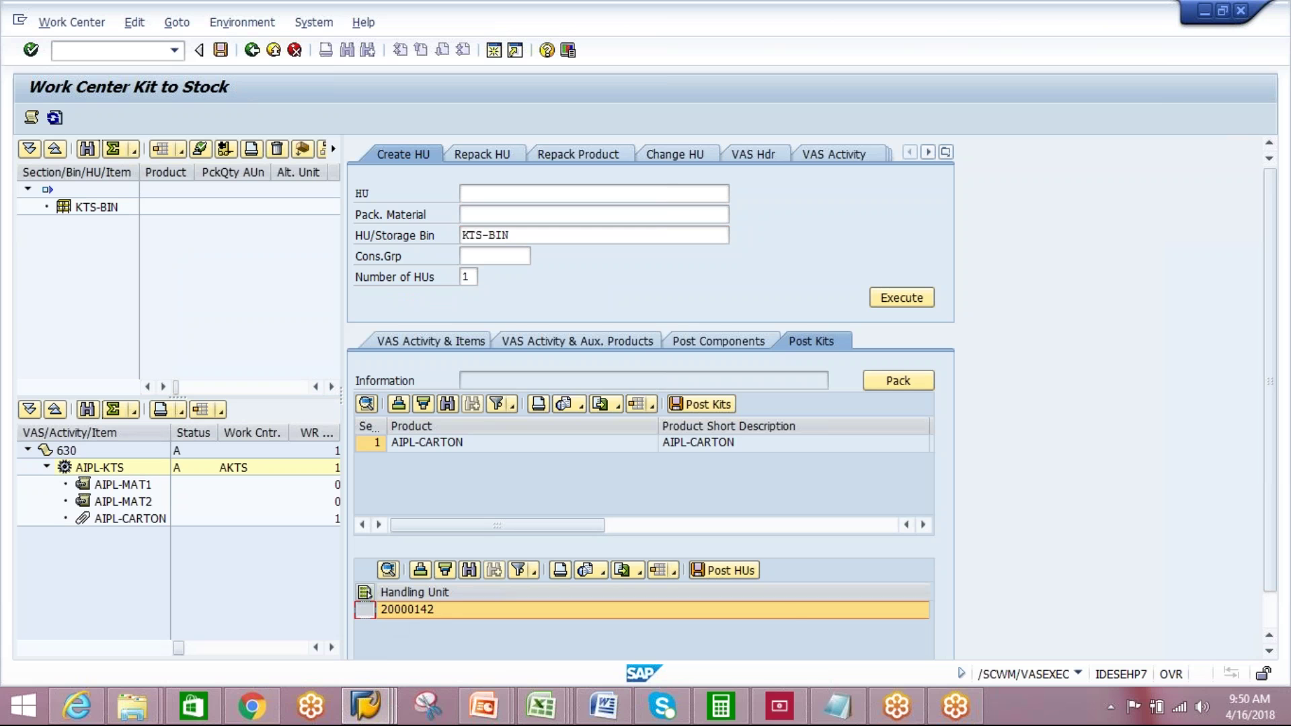
left_click(729, 570)
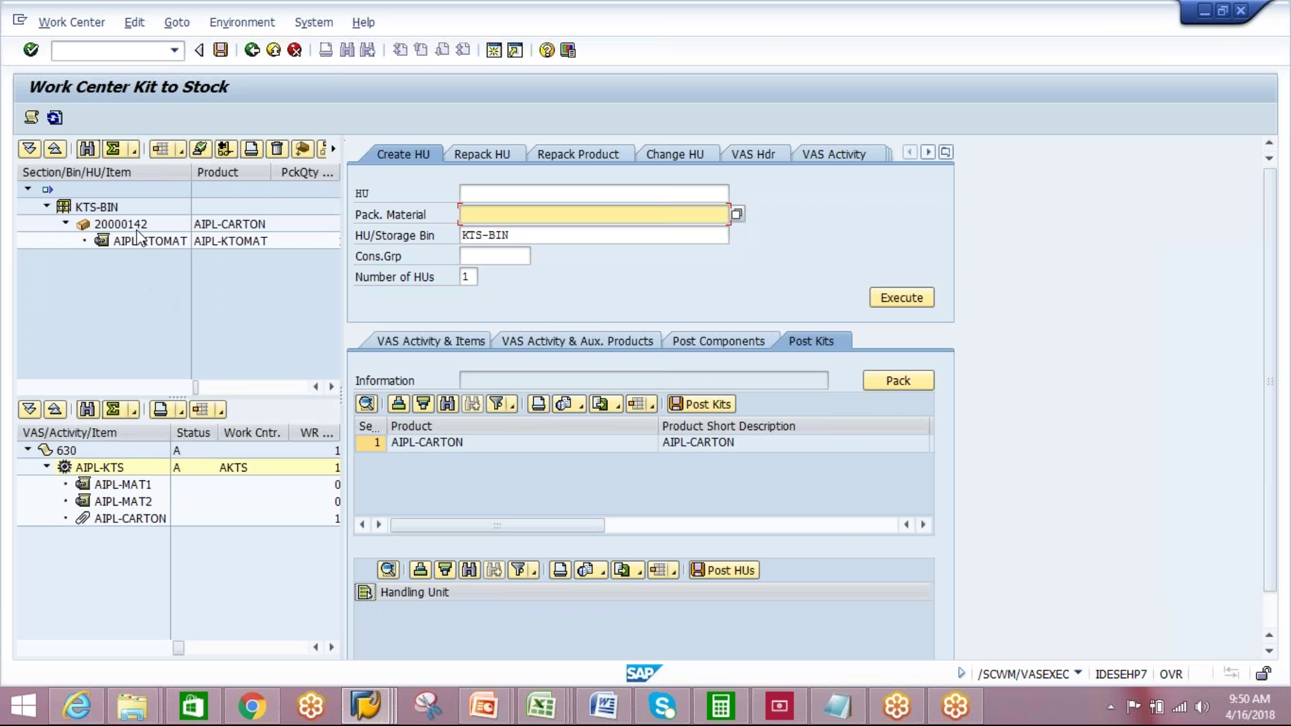
left_click(134, 227)
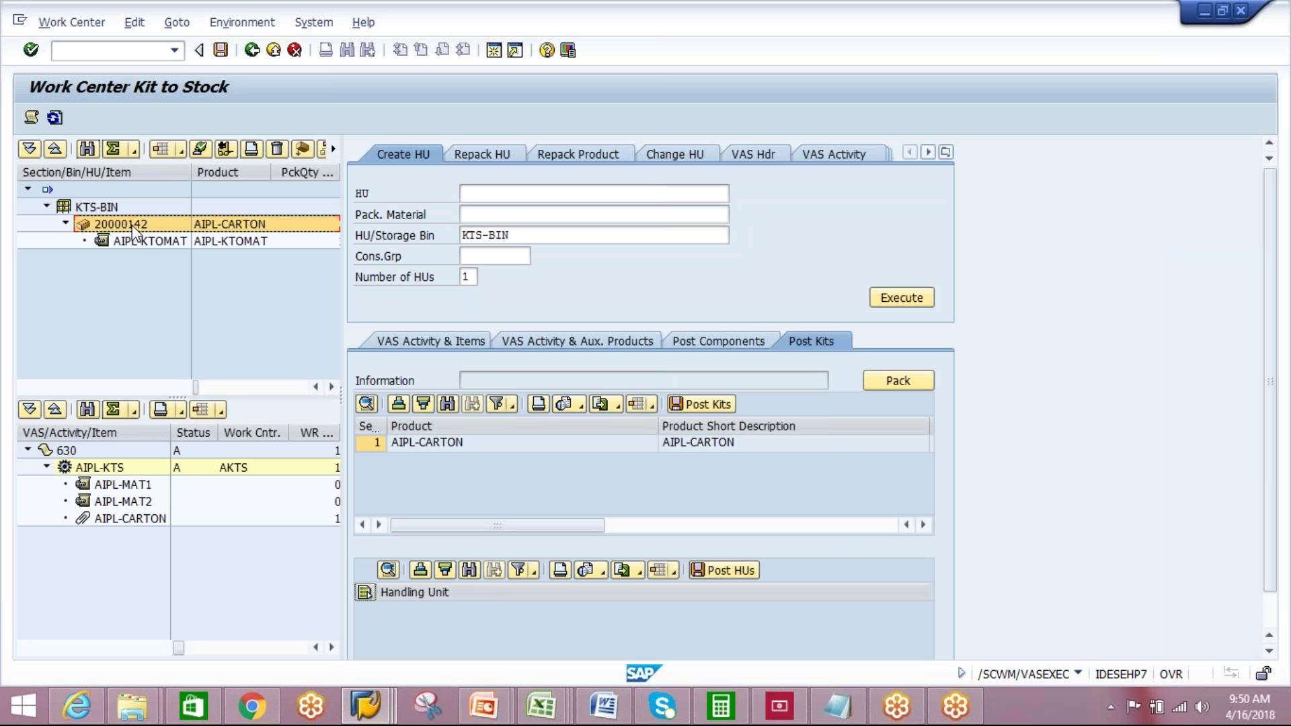
left_click(81, 452)
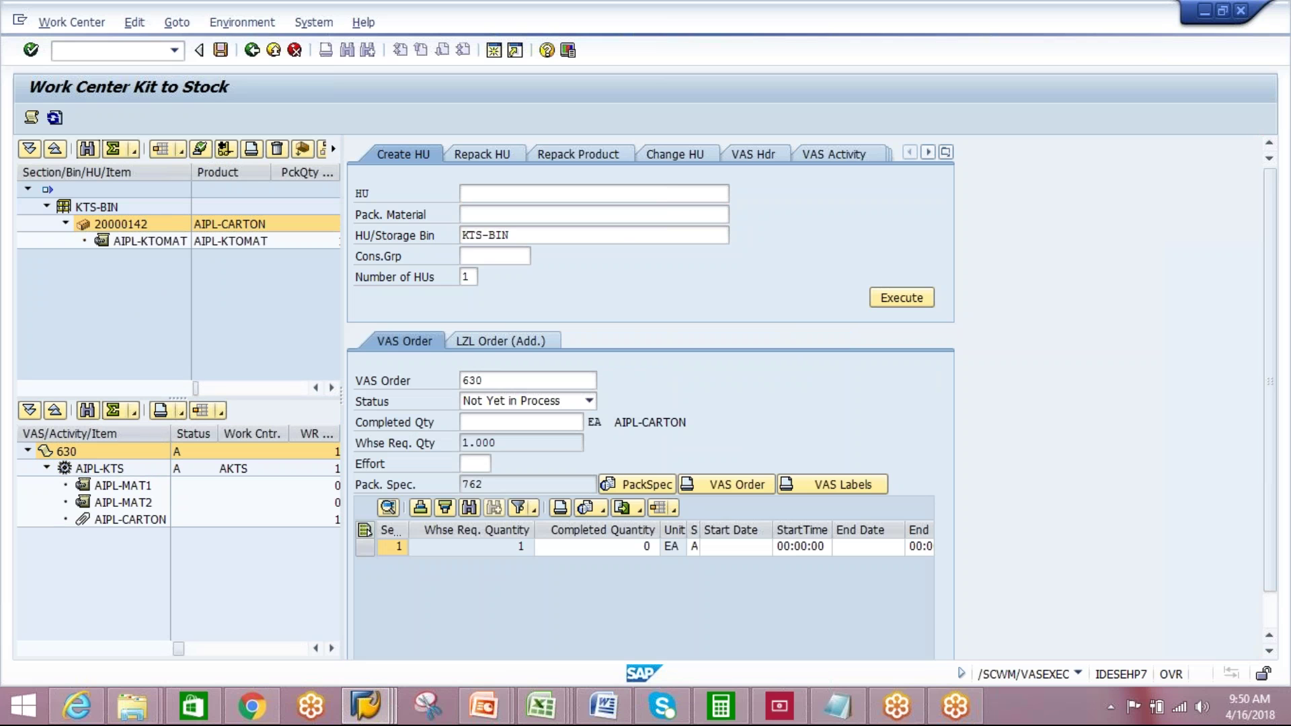
- Set the status of VAS order 630 to Completed - Without Quantity Deviations and save the completed process step of handling unit 20000142
left_click(589, 402)
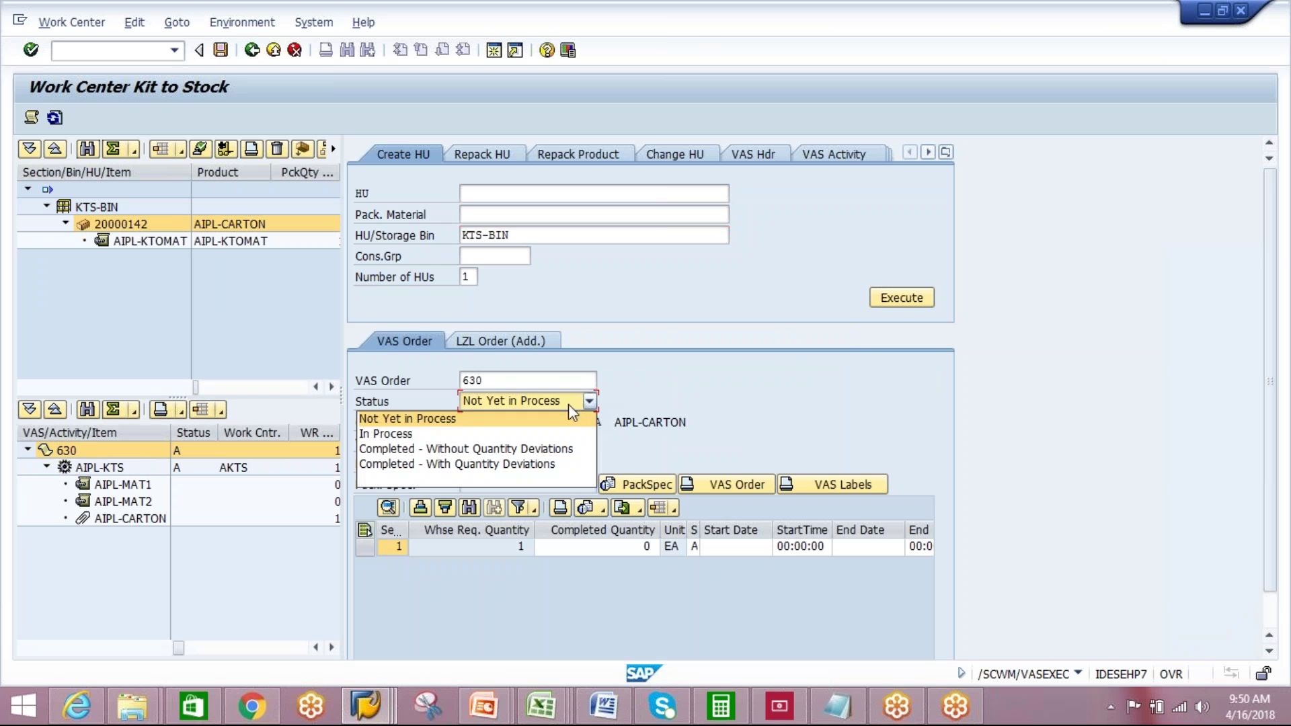
left_click(510, 435)
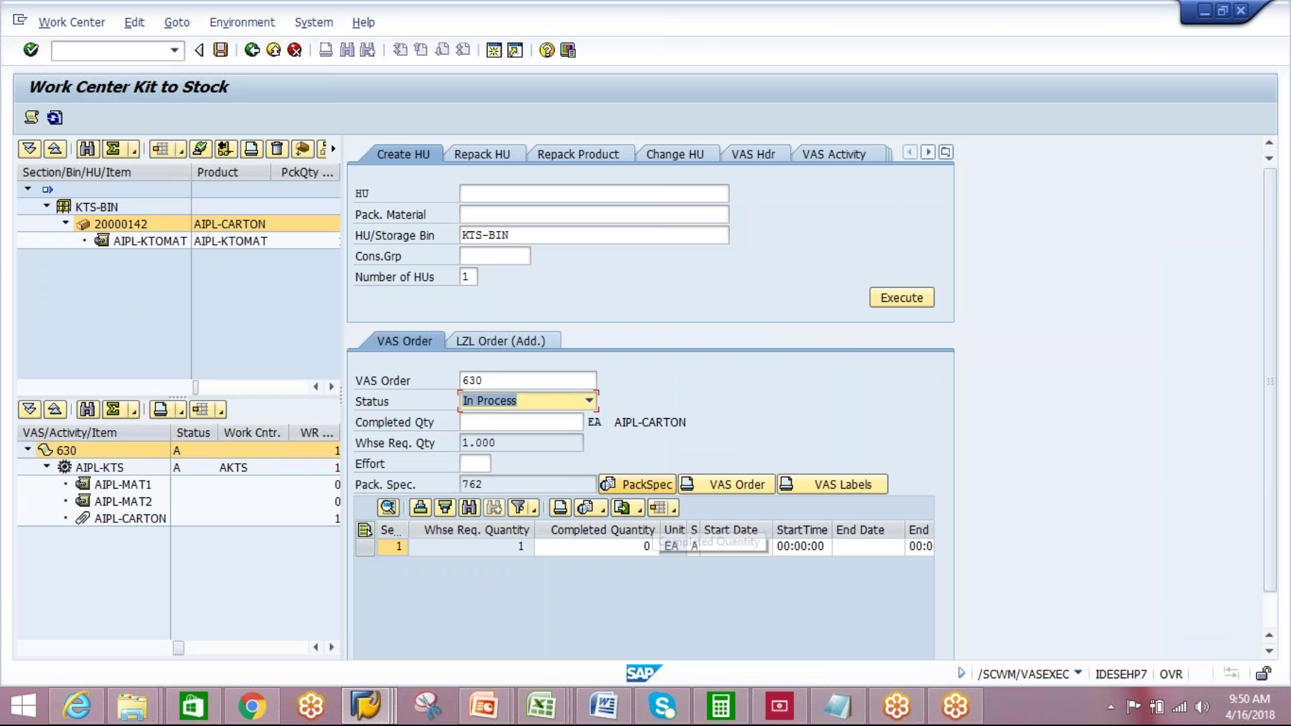
left_click(589, 401)
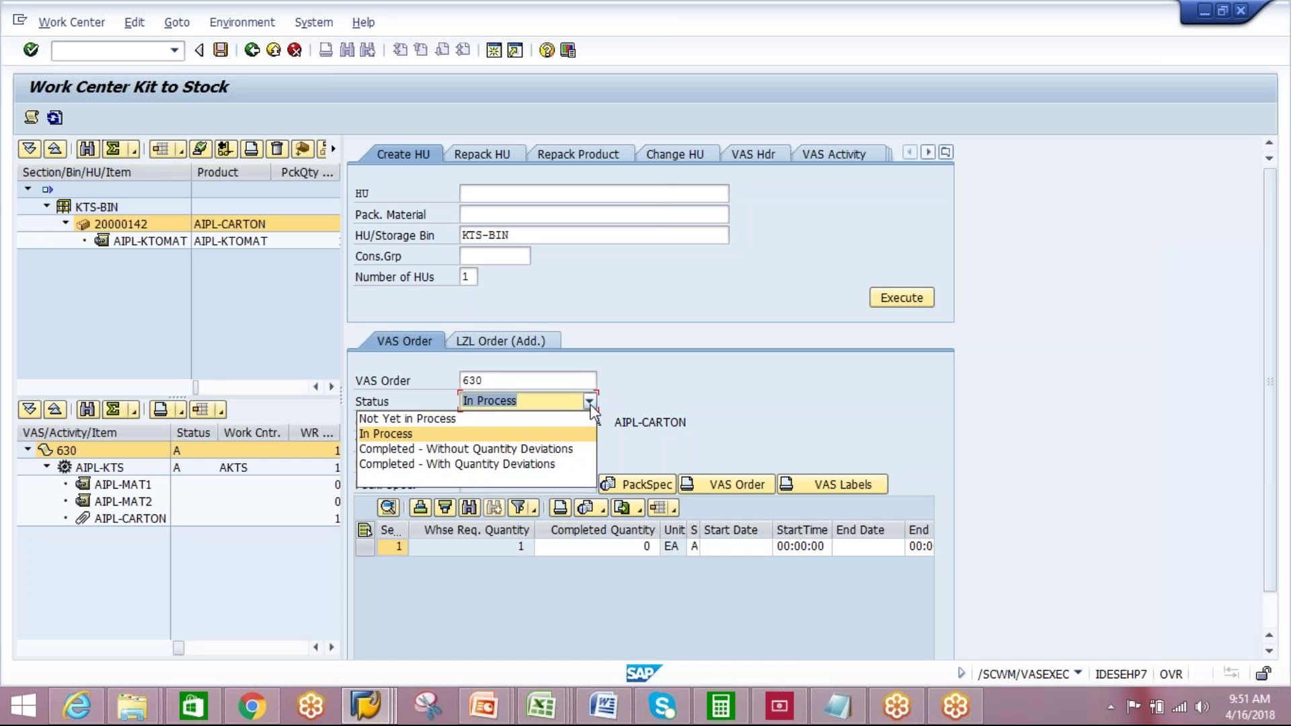
left_click(476, 449)
key("Return")
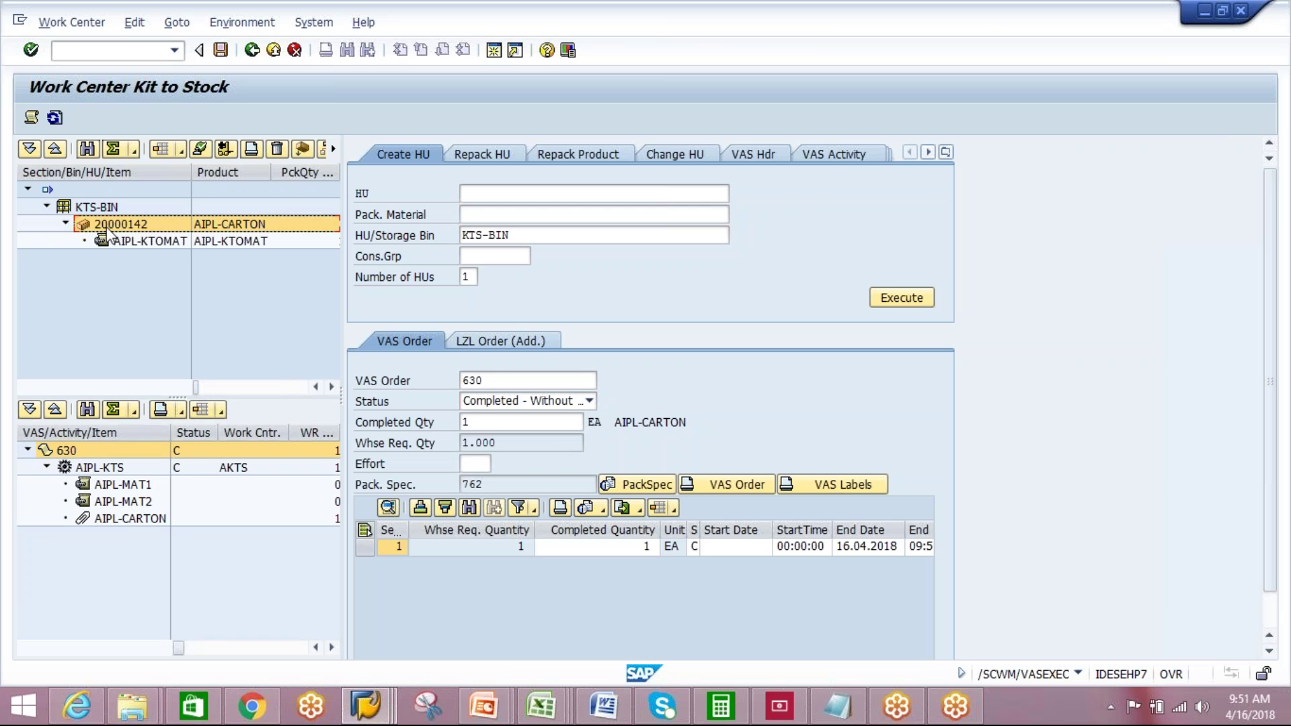
left_click(461, 340)
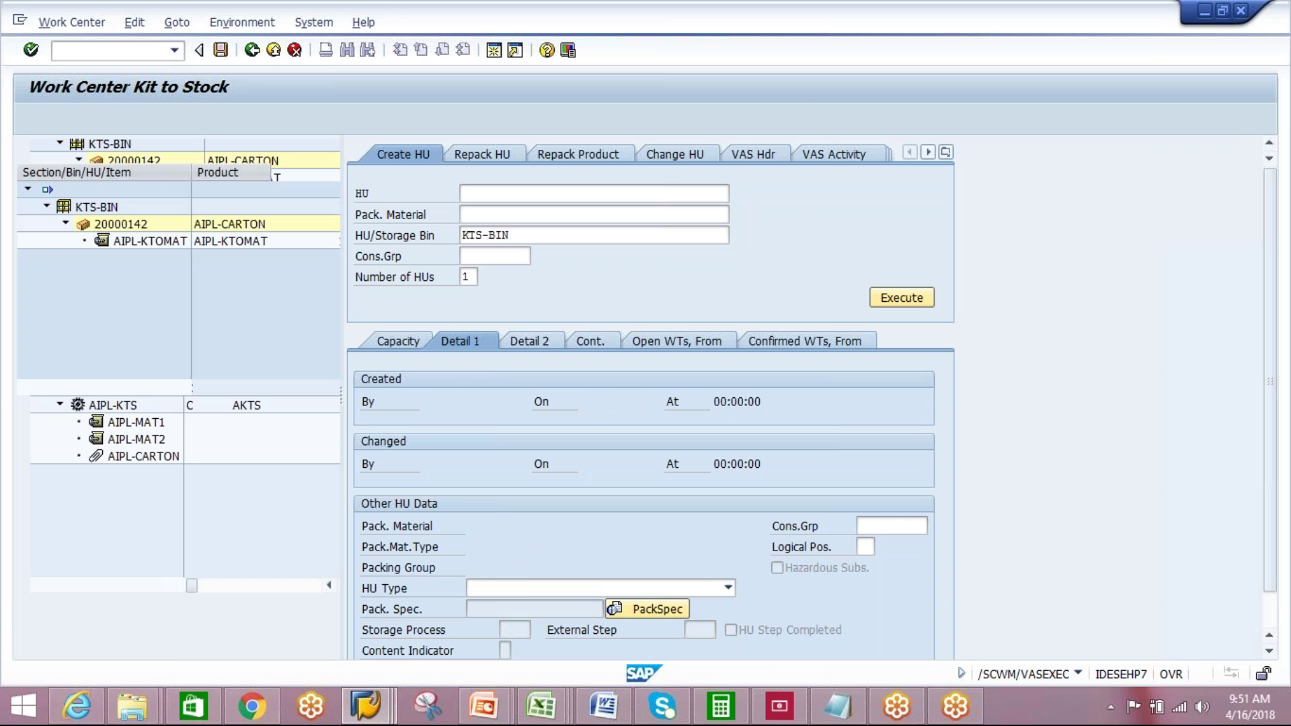
left_click(221, 49)
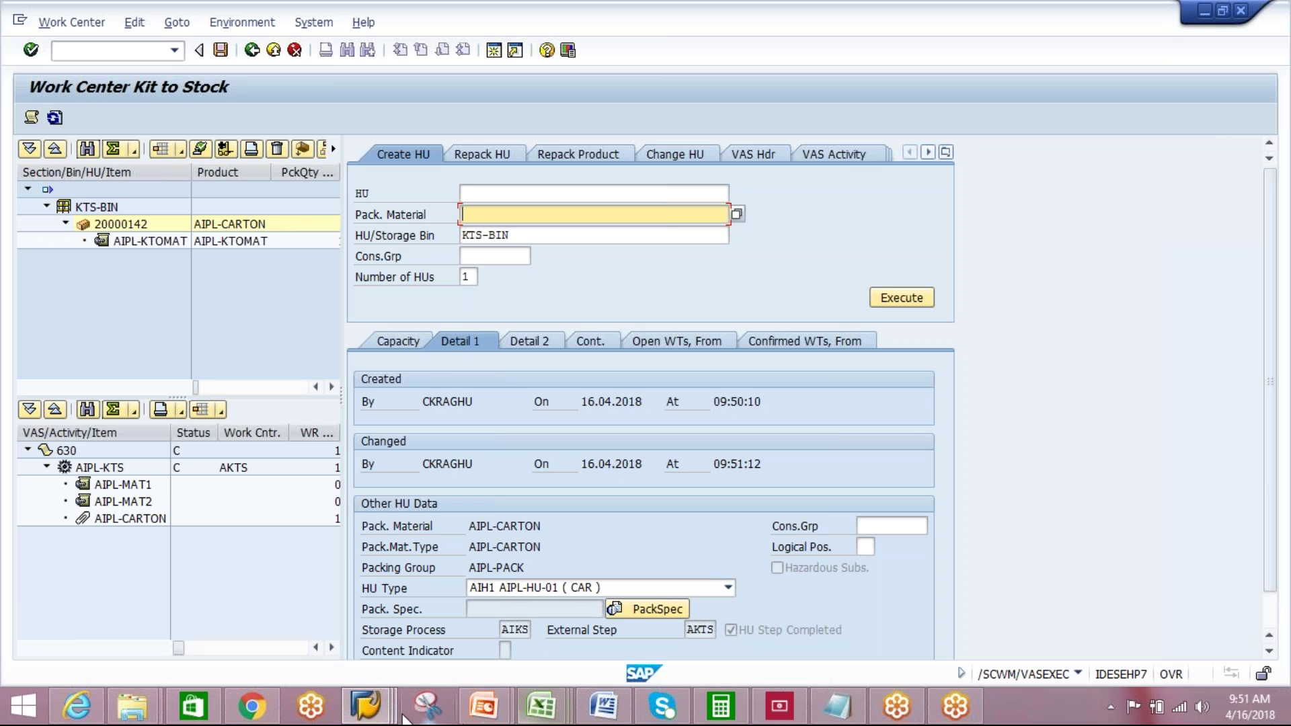
- Open Maintain Inbound Delivery (/SCWM/PRDI) in a free session and find inbound delivery 19007
left_click(366, 705)
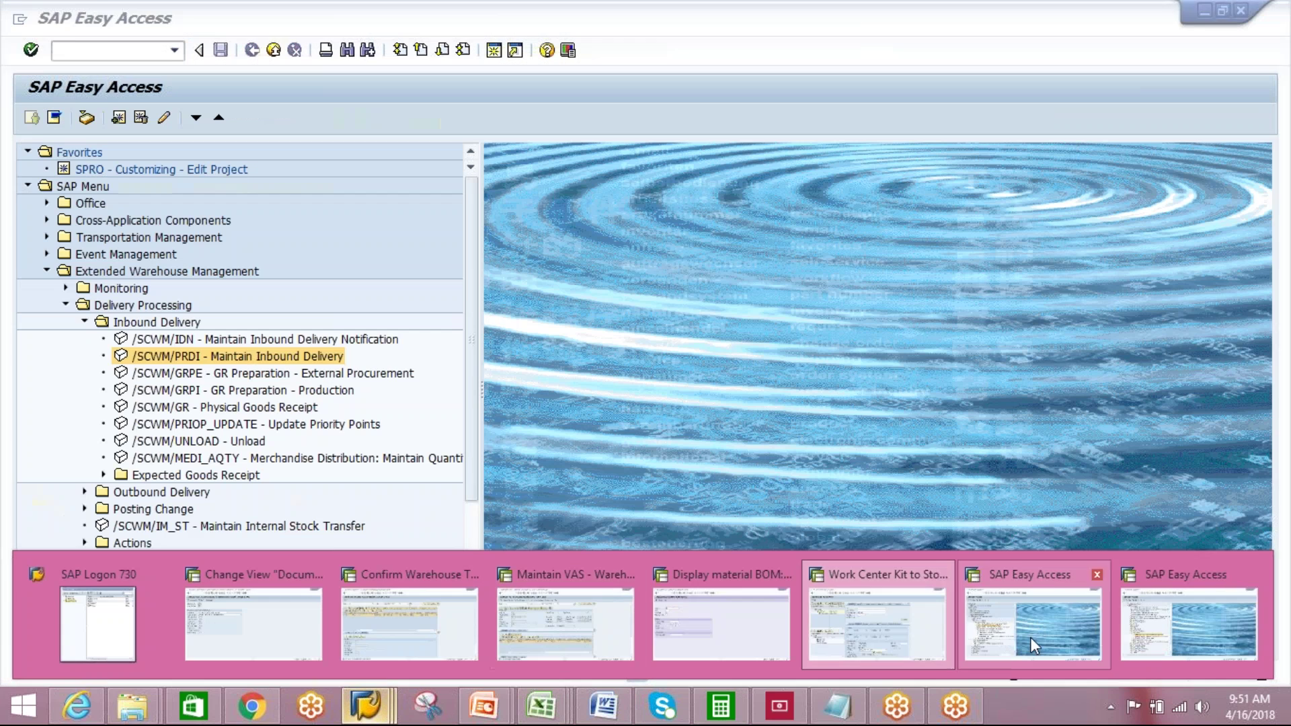
left_click(1030, 636)
double_click(284, 359)
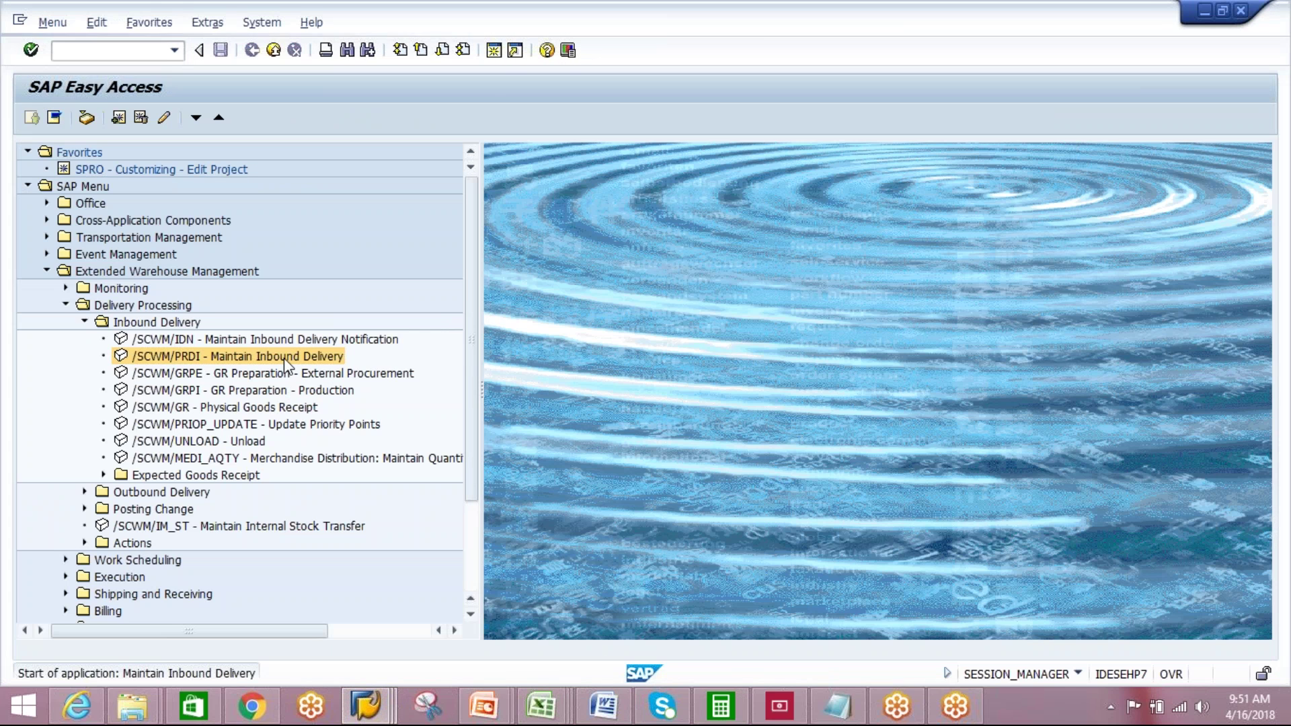
key("Tab")
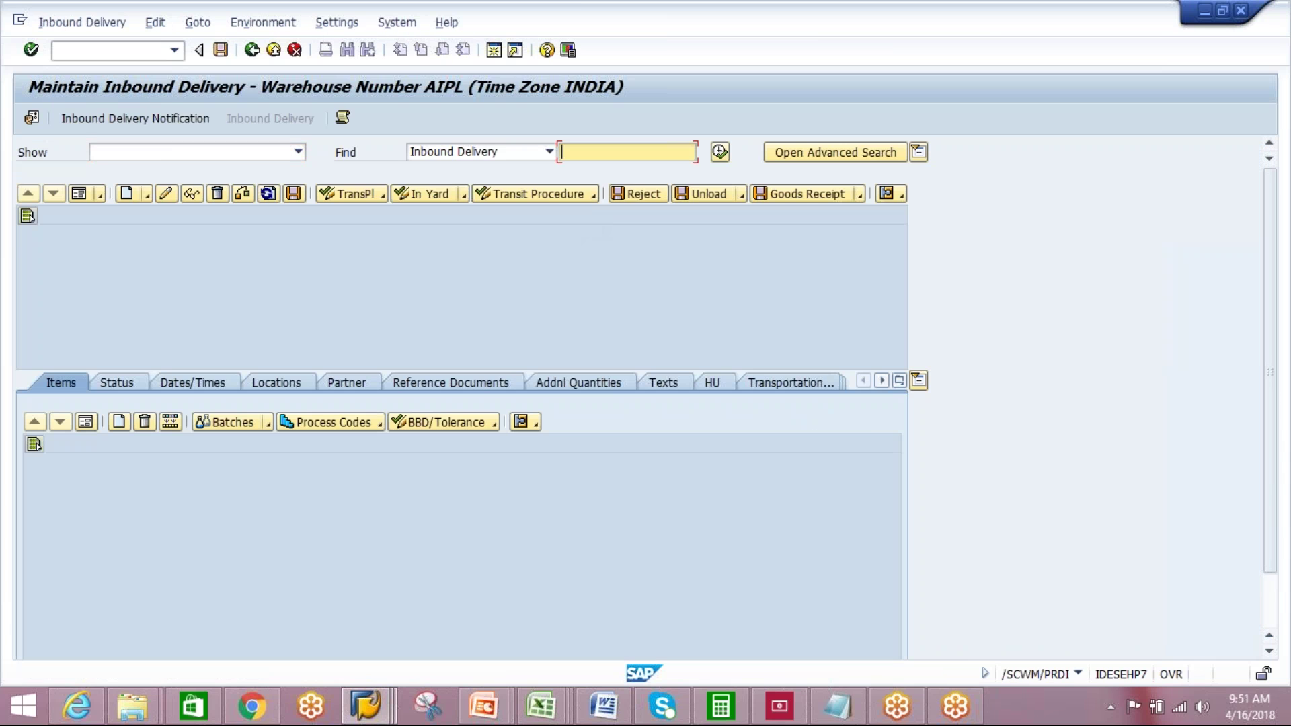
type("1")
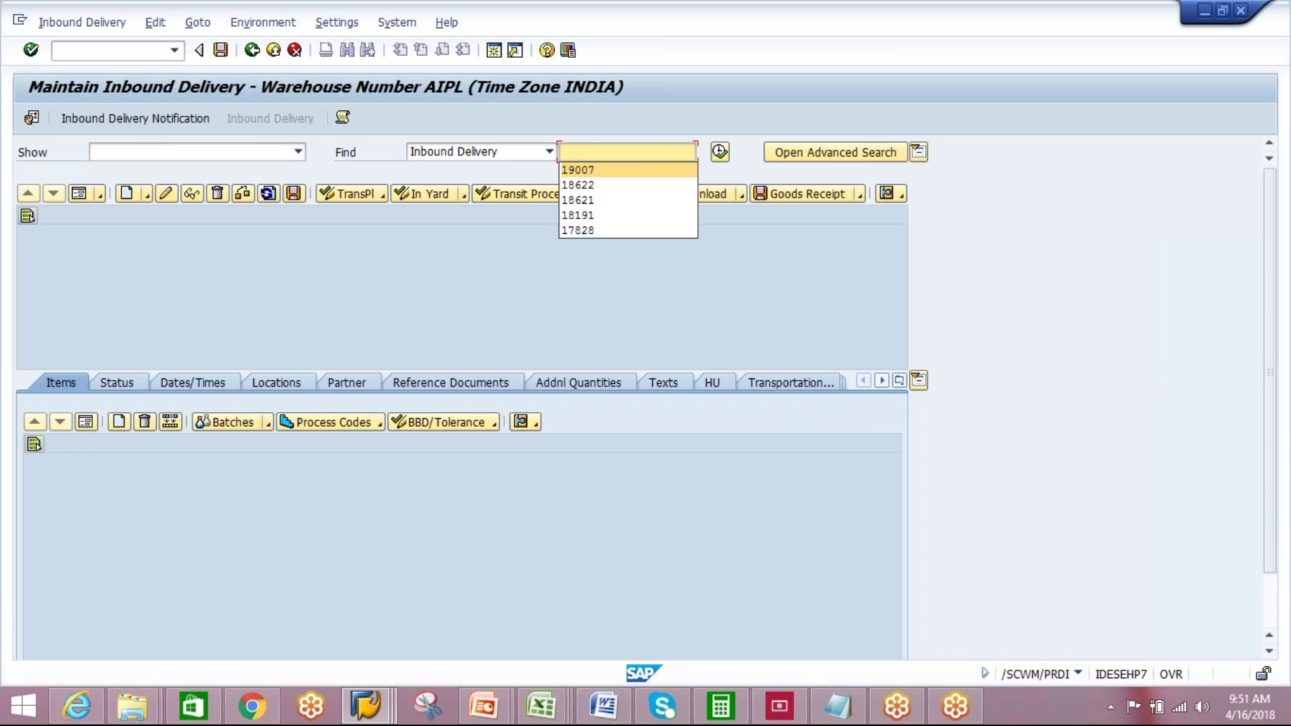
left_click(630, 166)
left_click(717, 157)
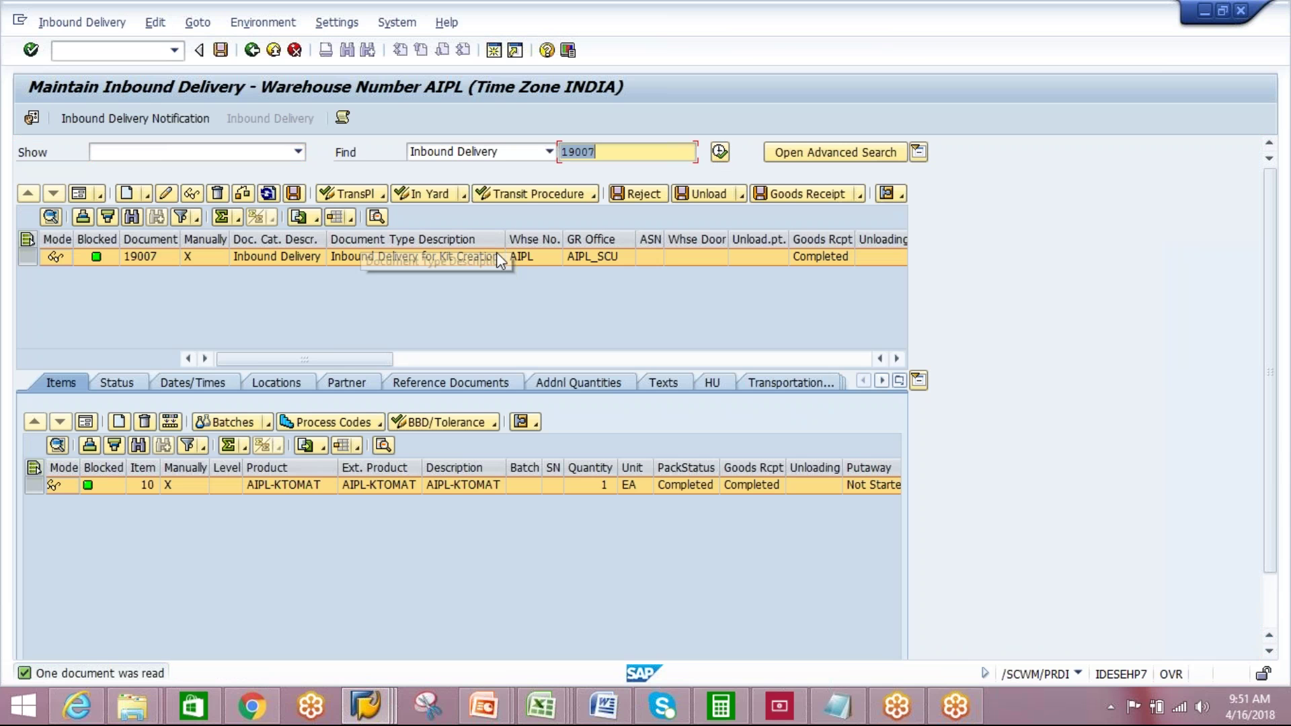
- Display the warehouse tasks of inbound delivery 19007 and check its putaway and warehouse activity statuses
left_click(901, 195)
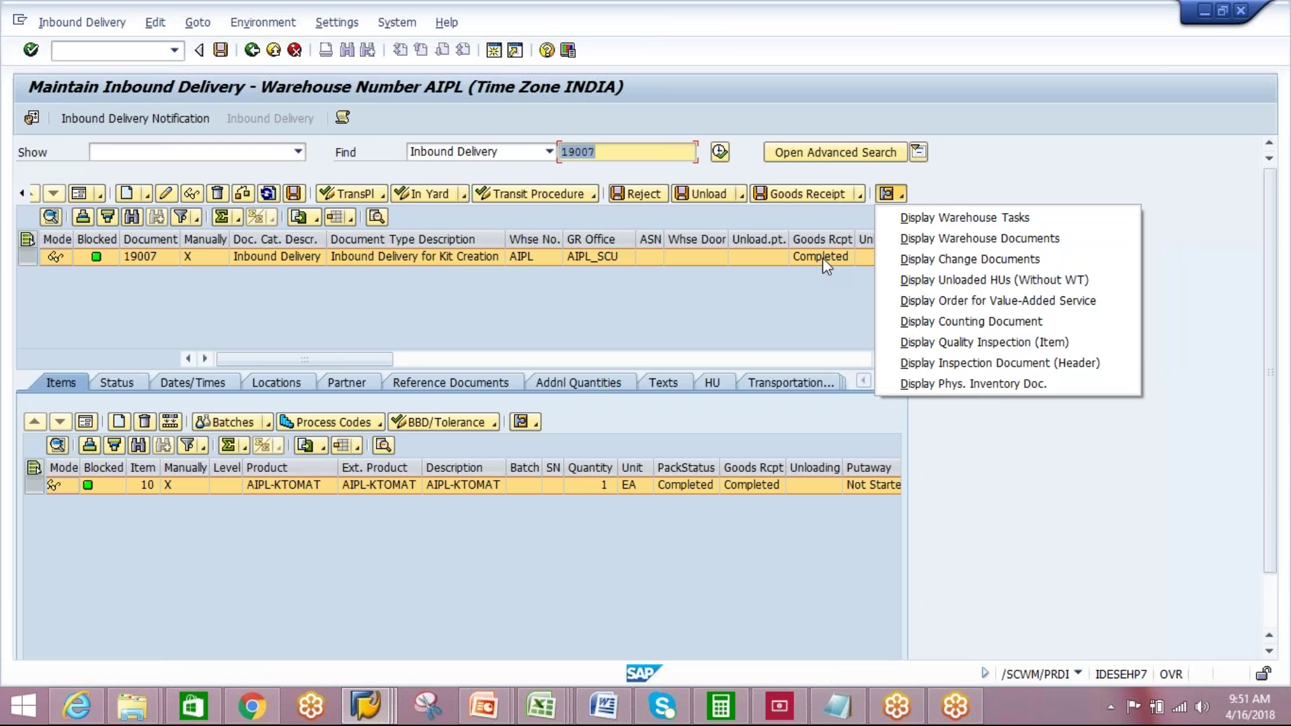
left_click(928, 220)
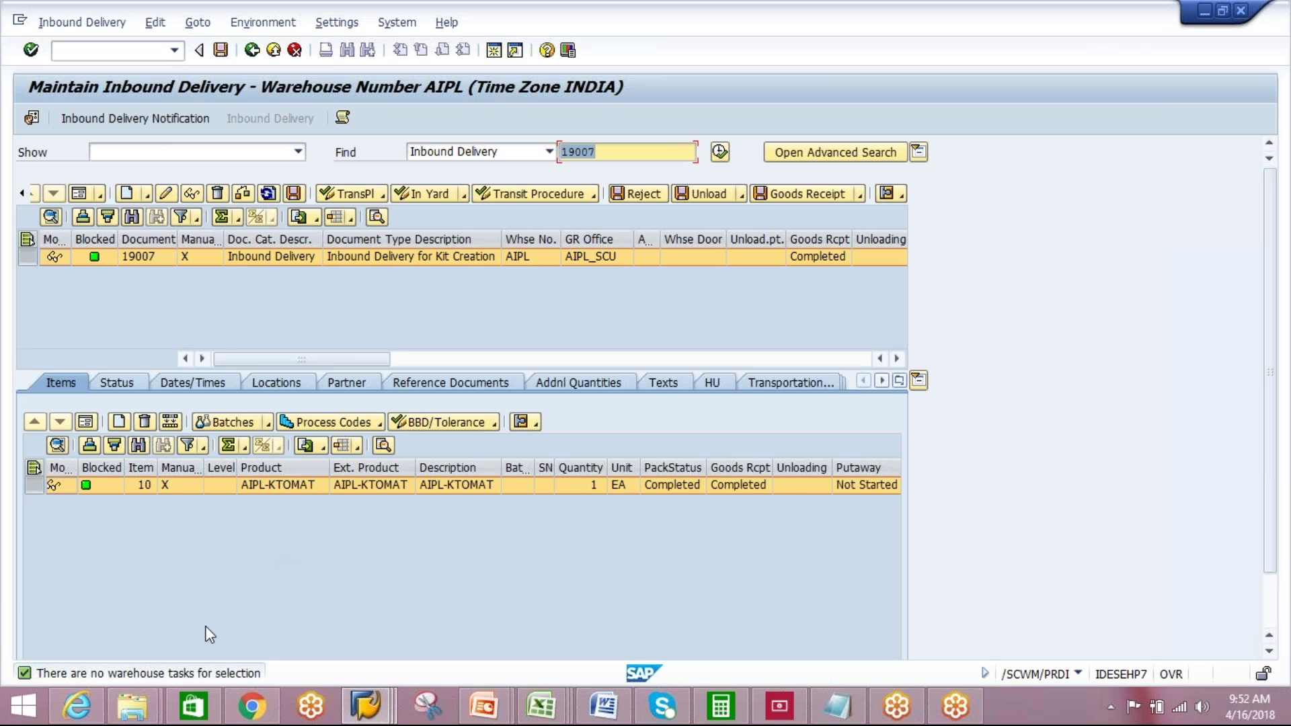
left_click(895, 360)
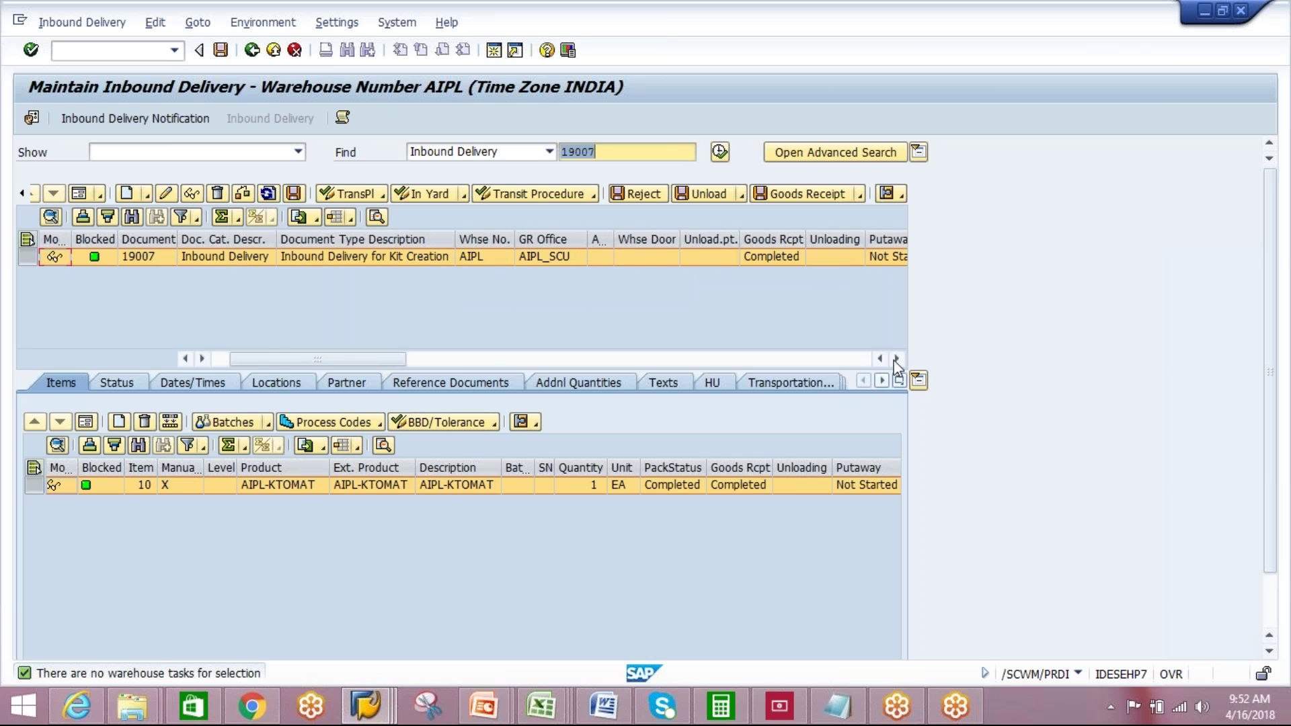
left_click(895, 360)
left_click(895, 360)
left_click(896, 361)
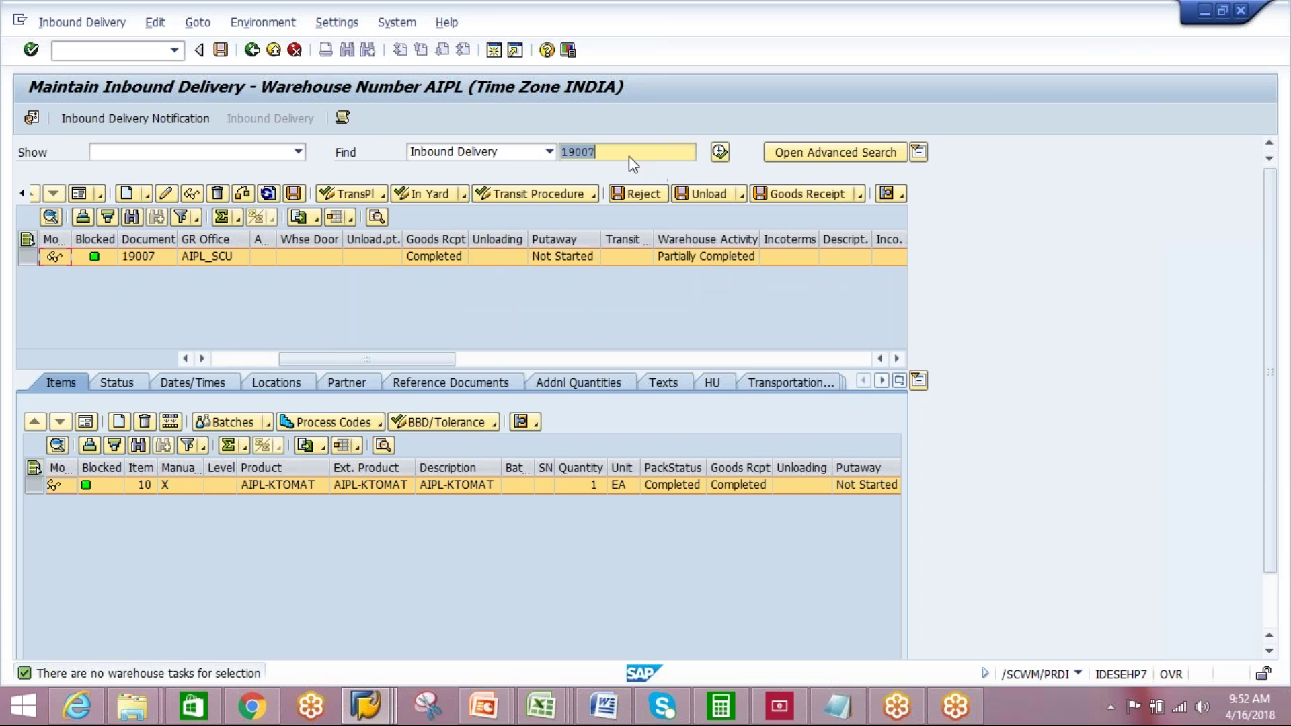
- Try to open an additional session, and exit the Maintain VAS transaction back to SAP Easy Access
left_click(595, 151)
left_click(494, 50)
left_click(453, 527)
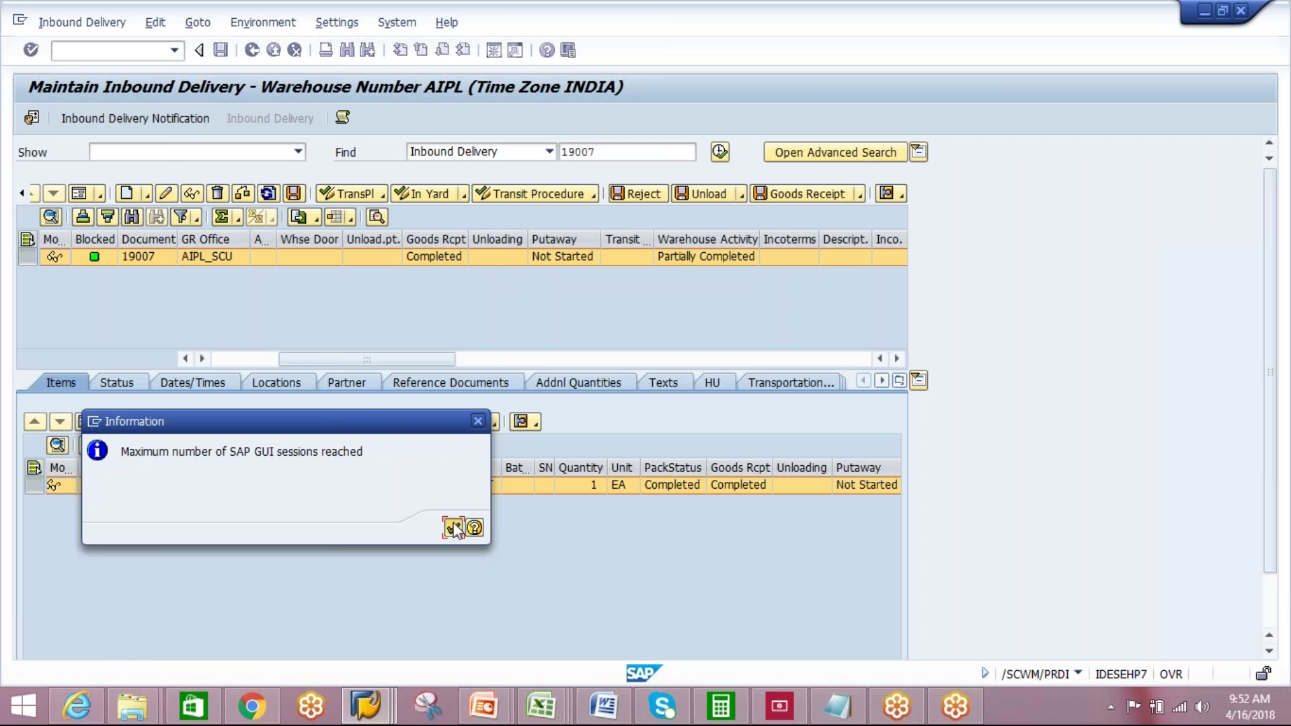
left_click(375, 696)
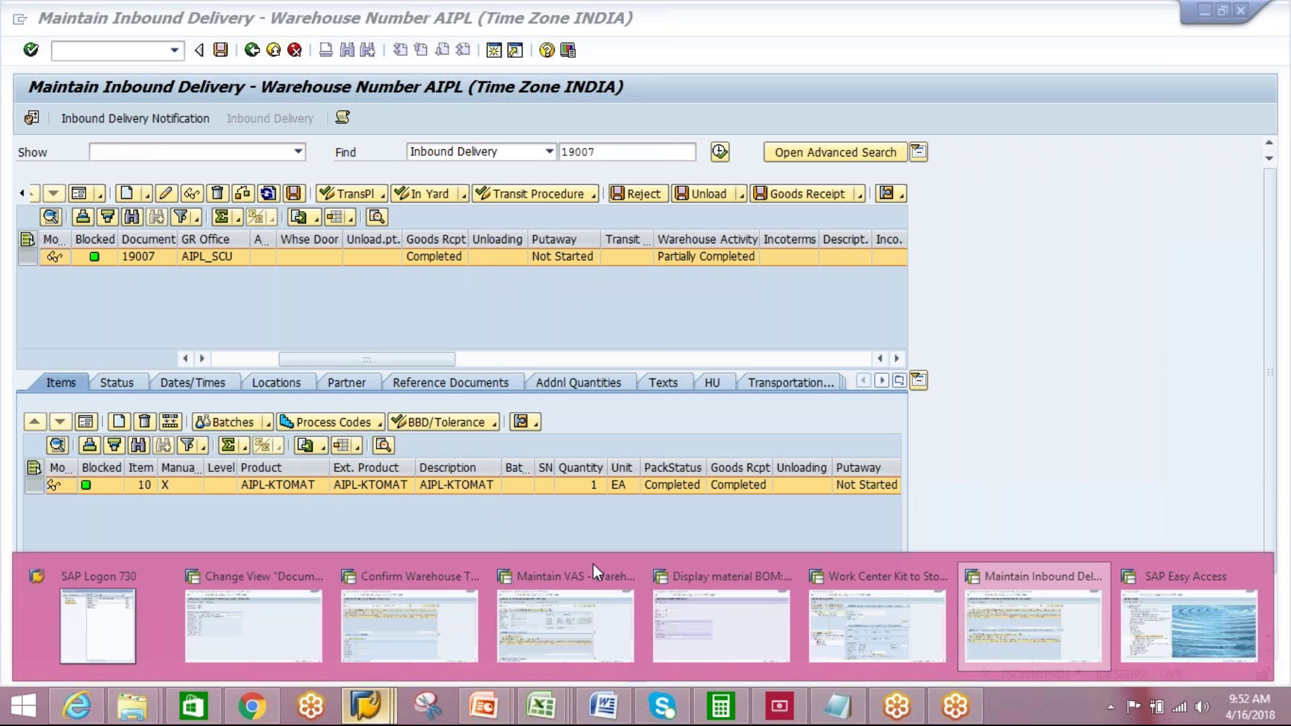
left_click(607, 629)
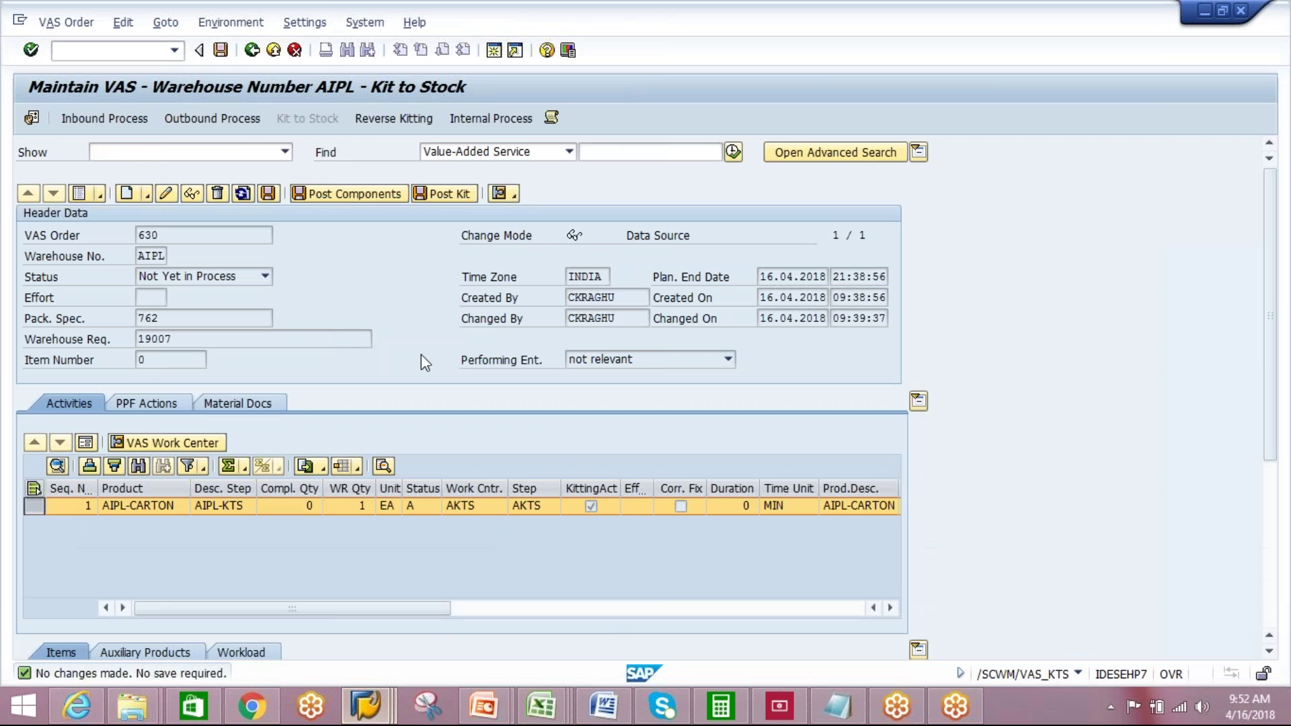
left_click(273, 50)
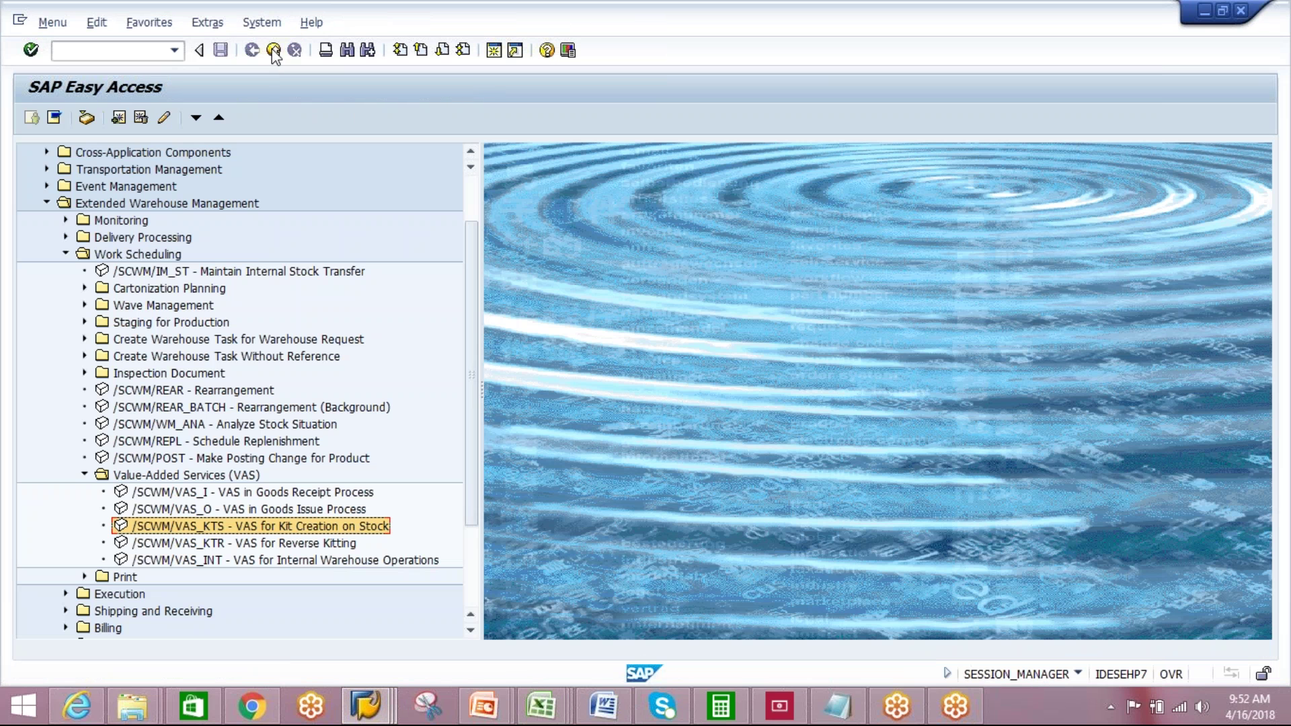
- Start the Warehouse Management Monitor (/SCWM/MON) for warehouse AIPL with monitor SAP
left_click(176, 53)
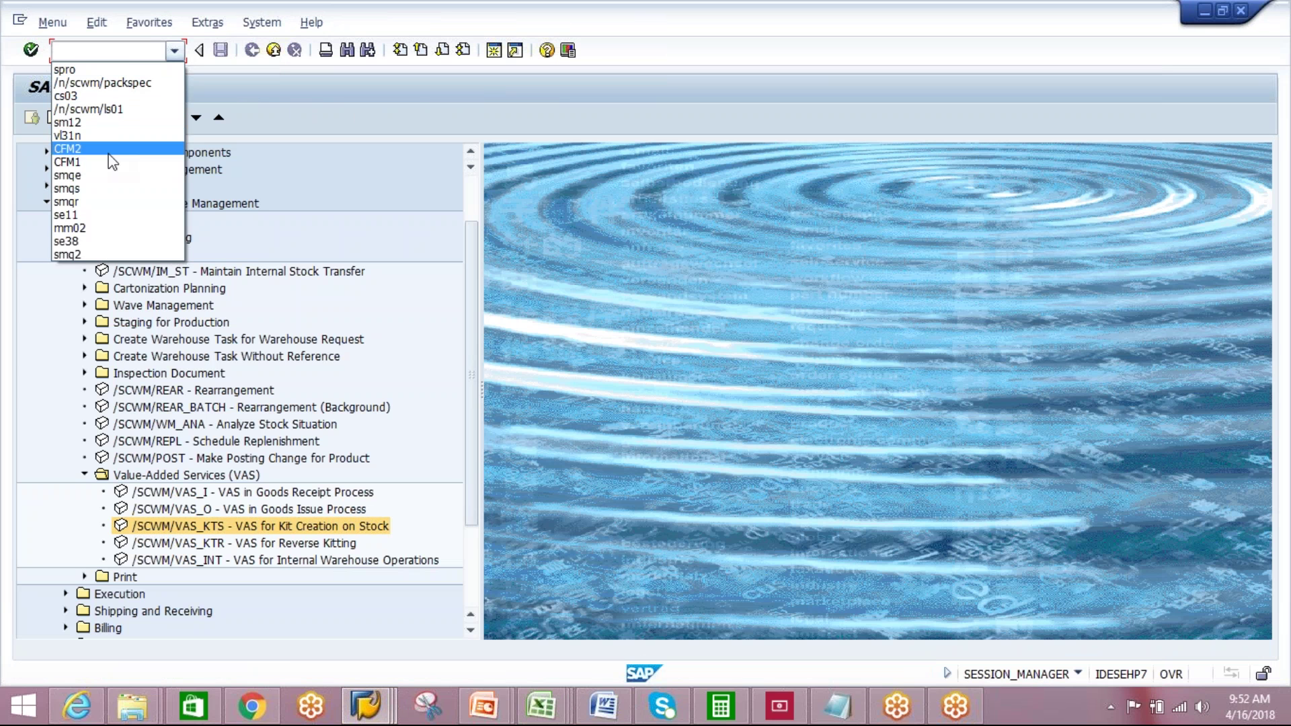
left_click(128, 109)
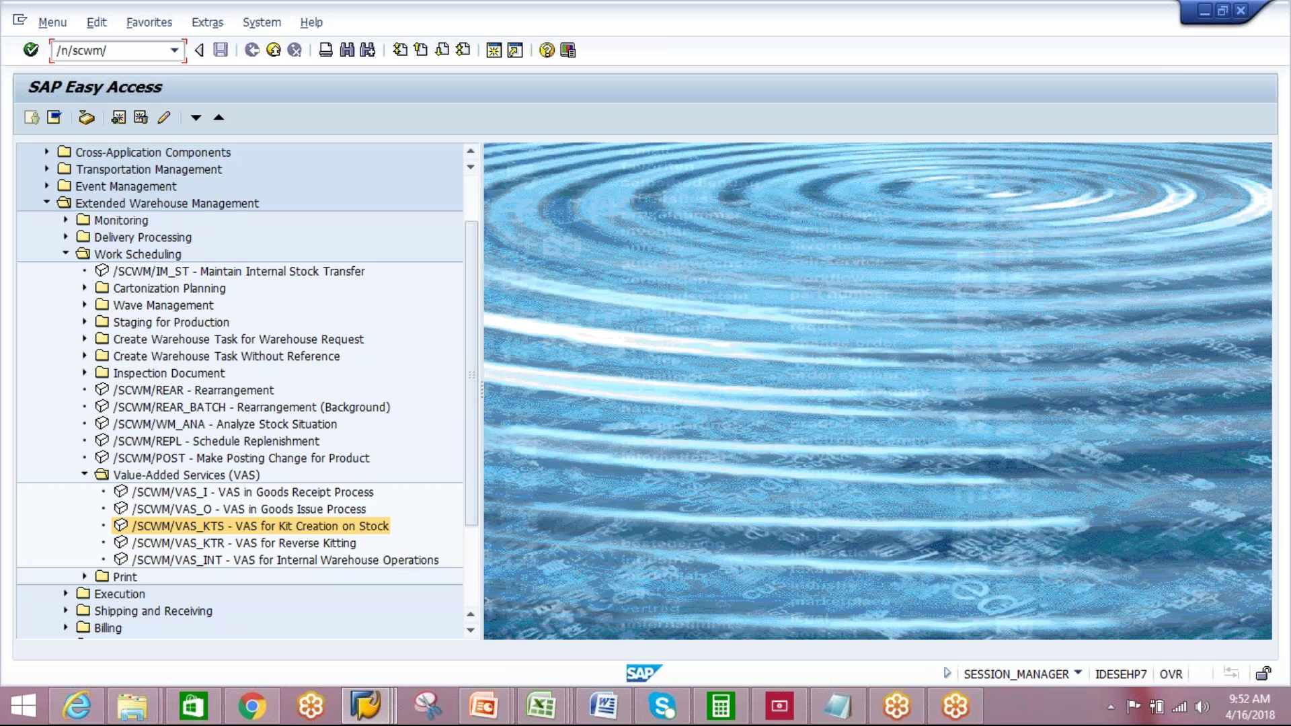
key("Return")
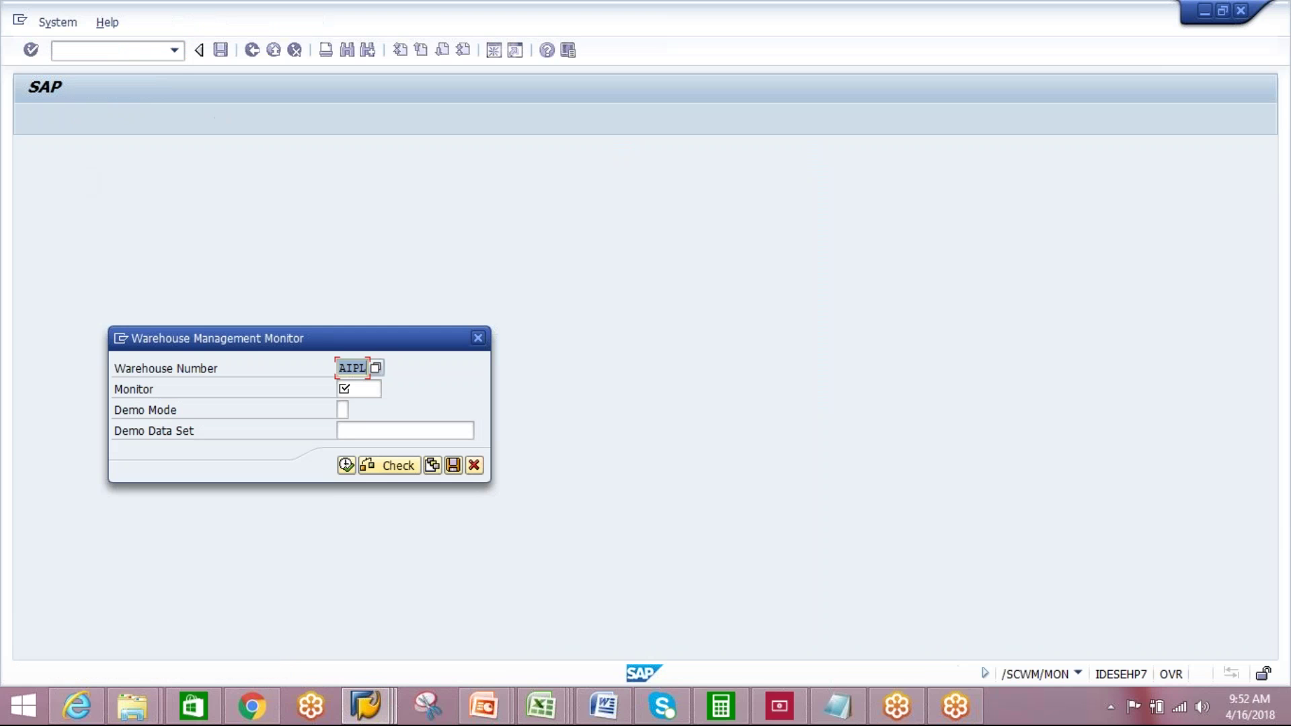
left_click(365, 395)
type("SA")
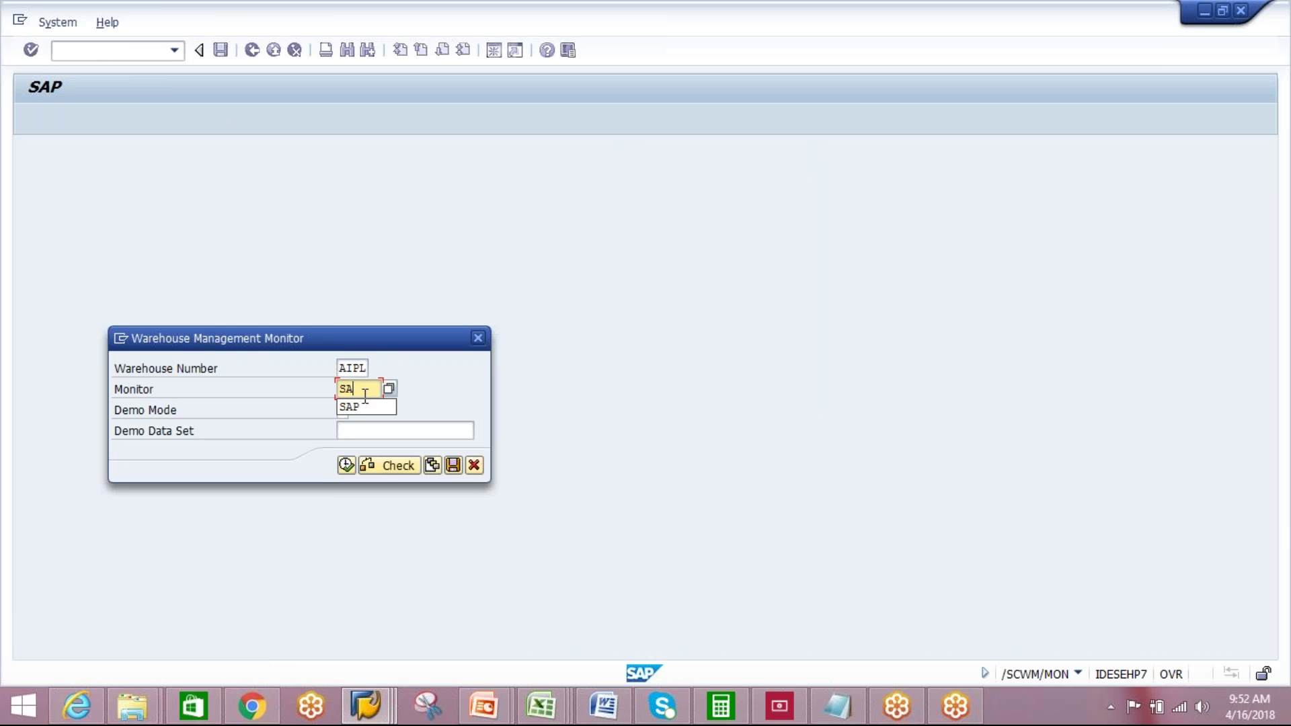
type("P")
left_click(346, 465)
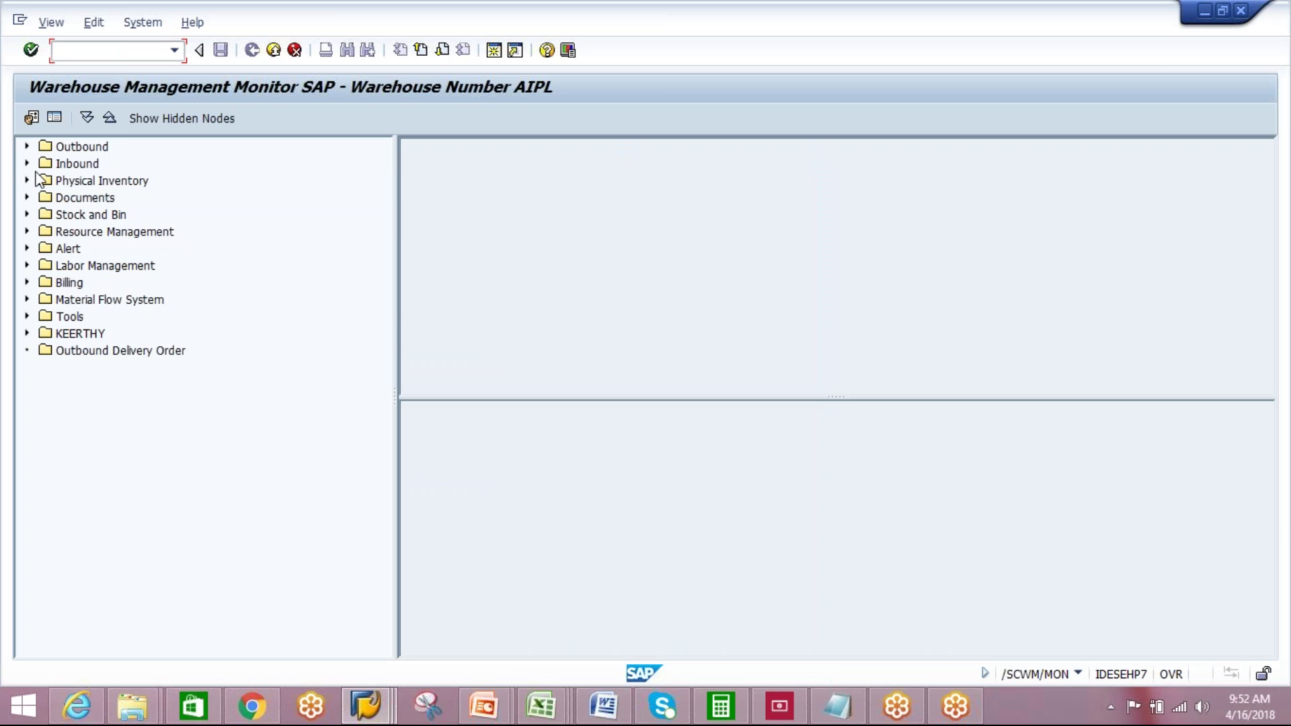
- Search the warehouse tasks under inbound deliveries for inbound delivery 19007
left_click(43, 164)
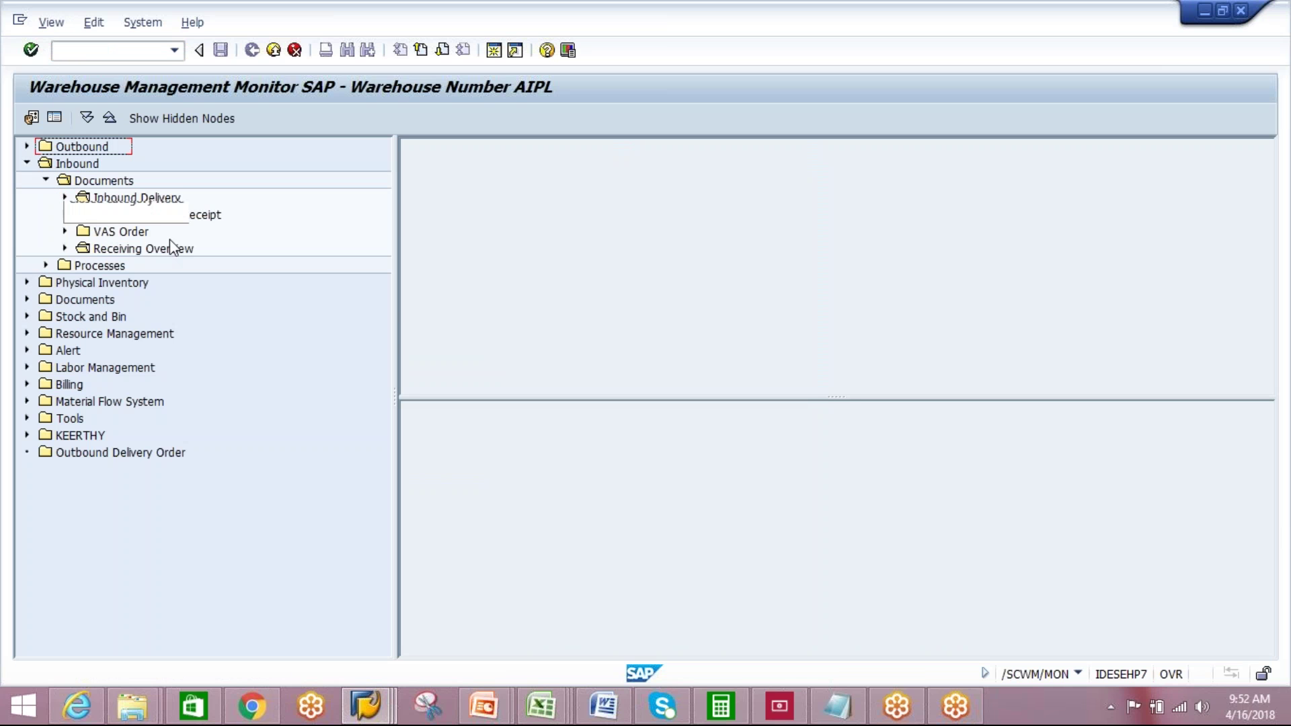
left_click(66, 198)
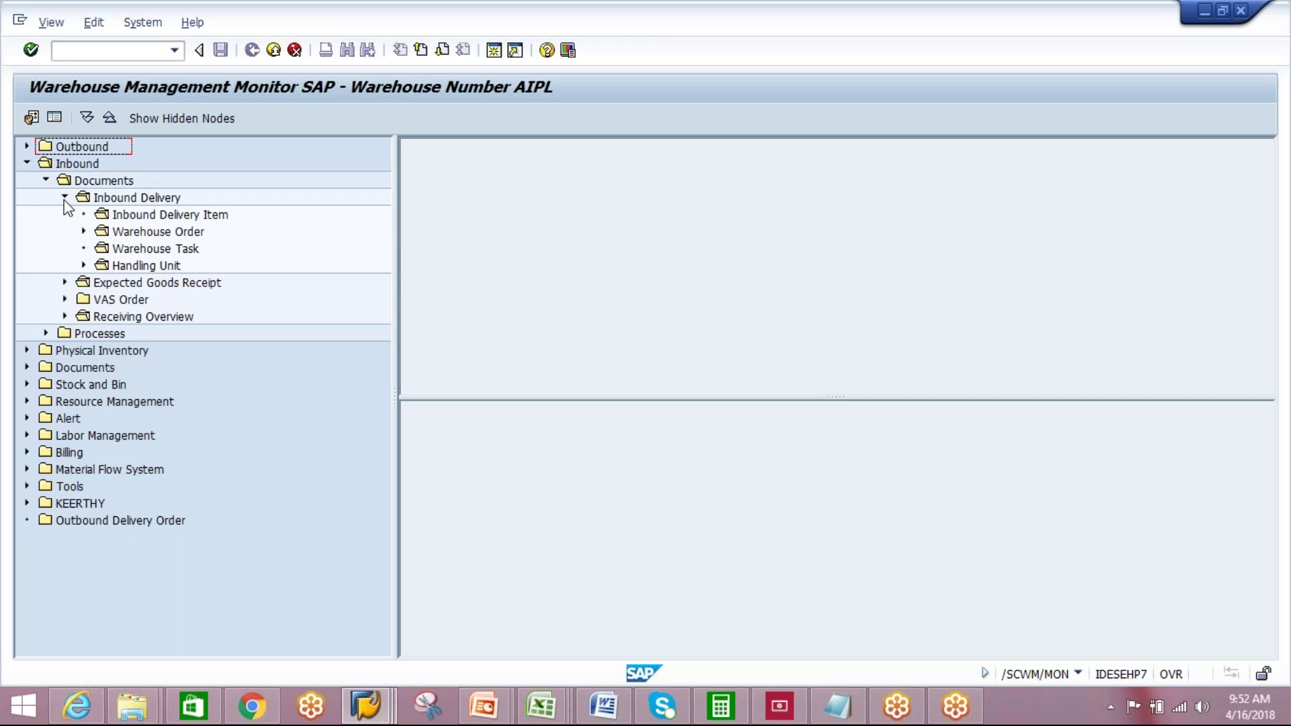
left_click(165, 249)
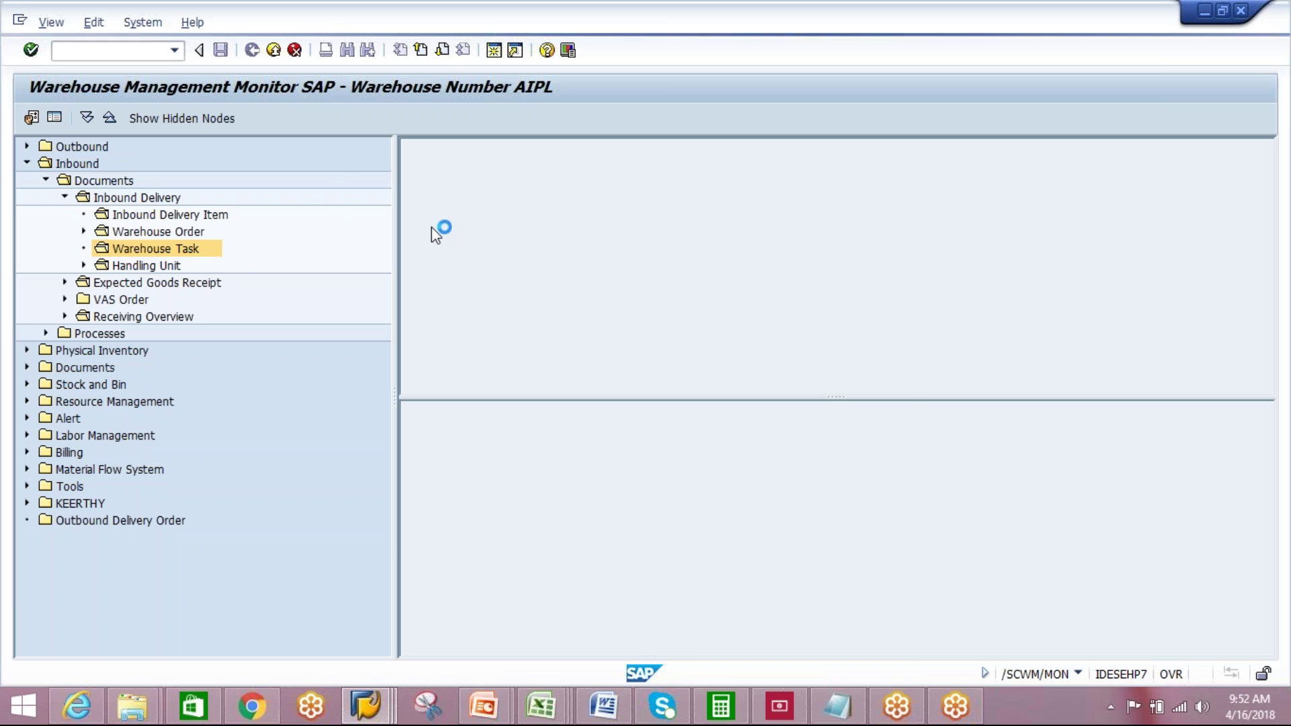
type("19007")
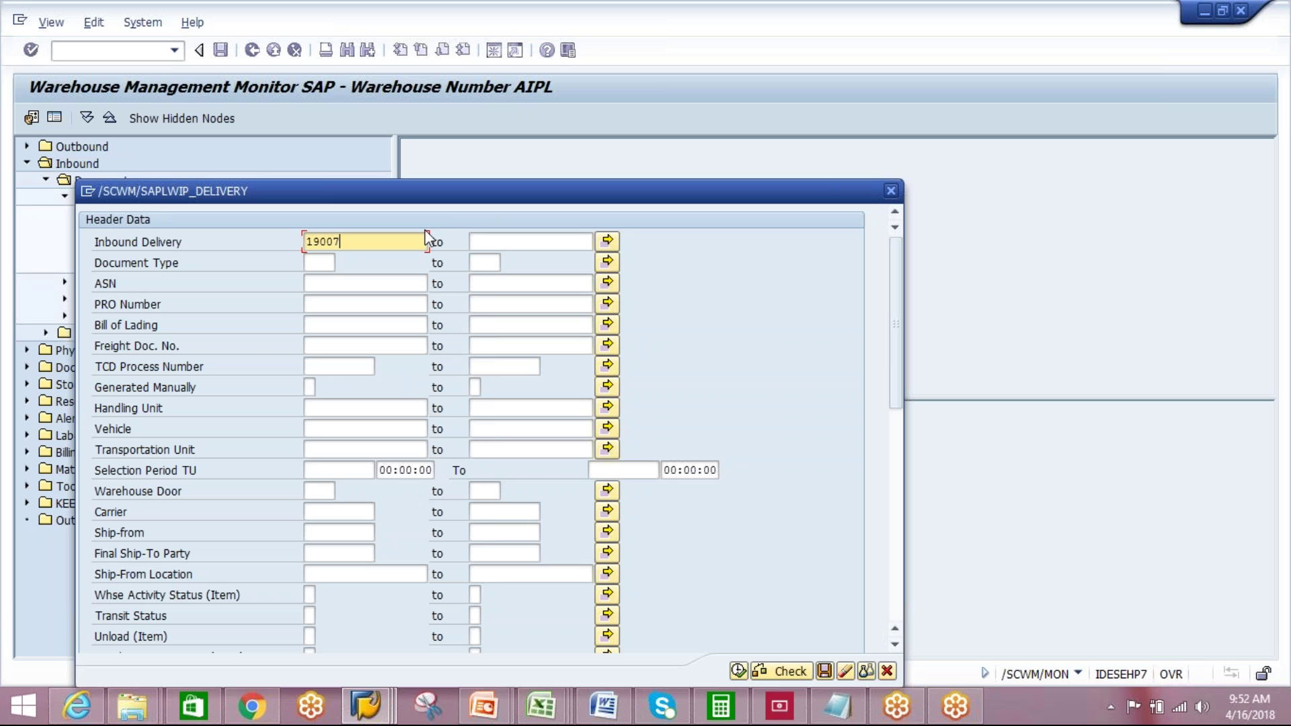
left_click(737, 671)
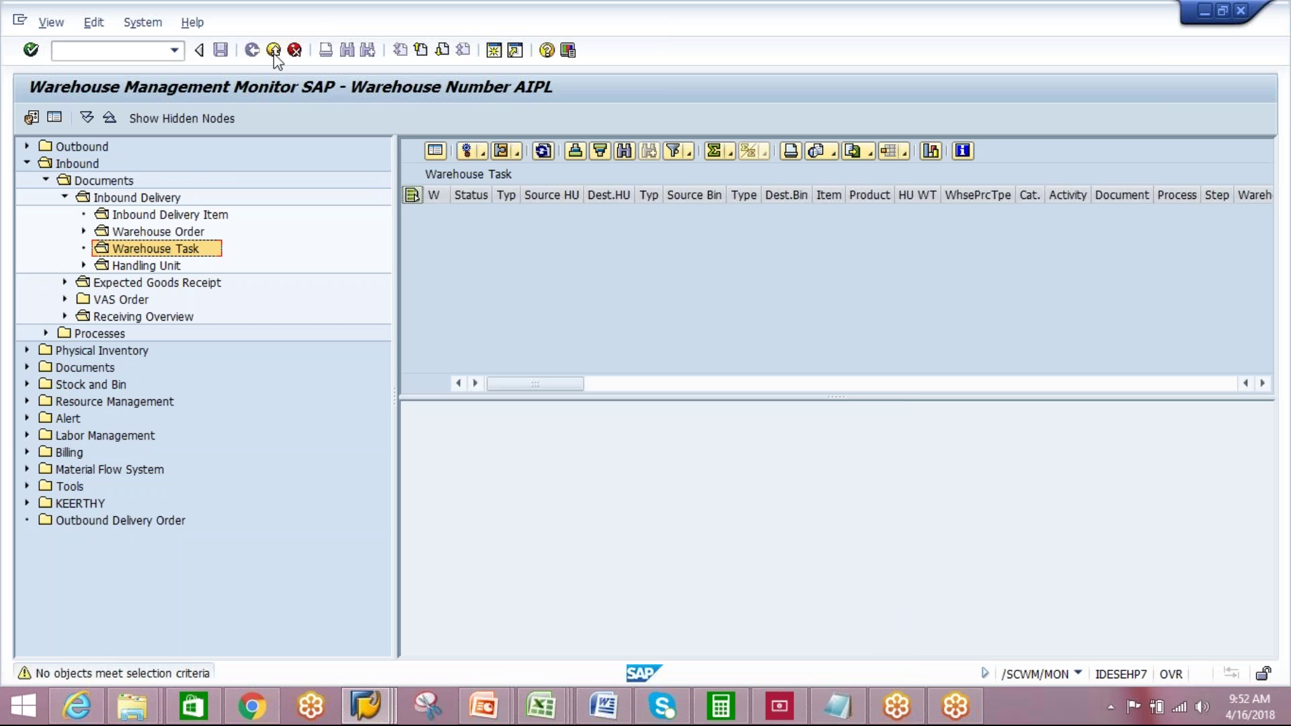
- Leave the warehouse monitor and list the inbound queues in the qRFC monitor (SMQ2)
left_click(273, 50)
type("smq2")
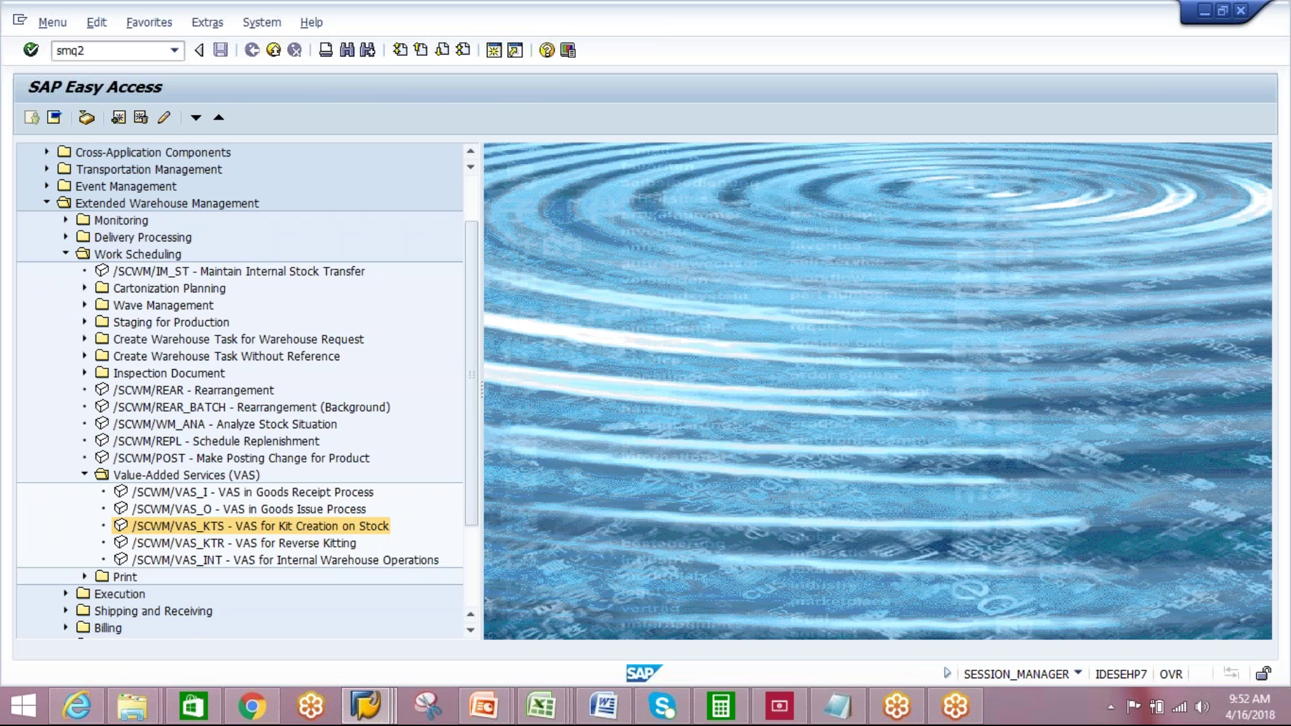
key("Return")
left_click(30, 117)
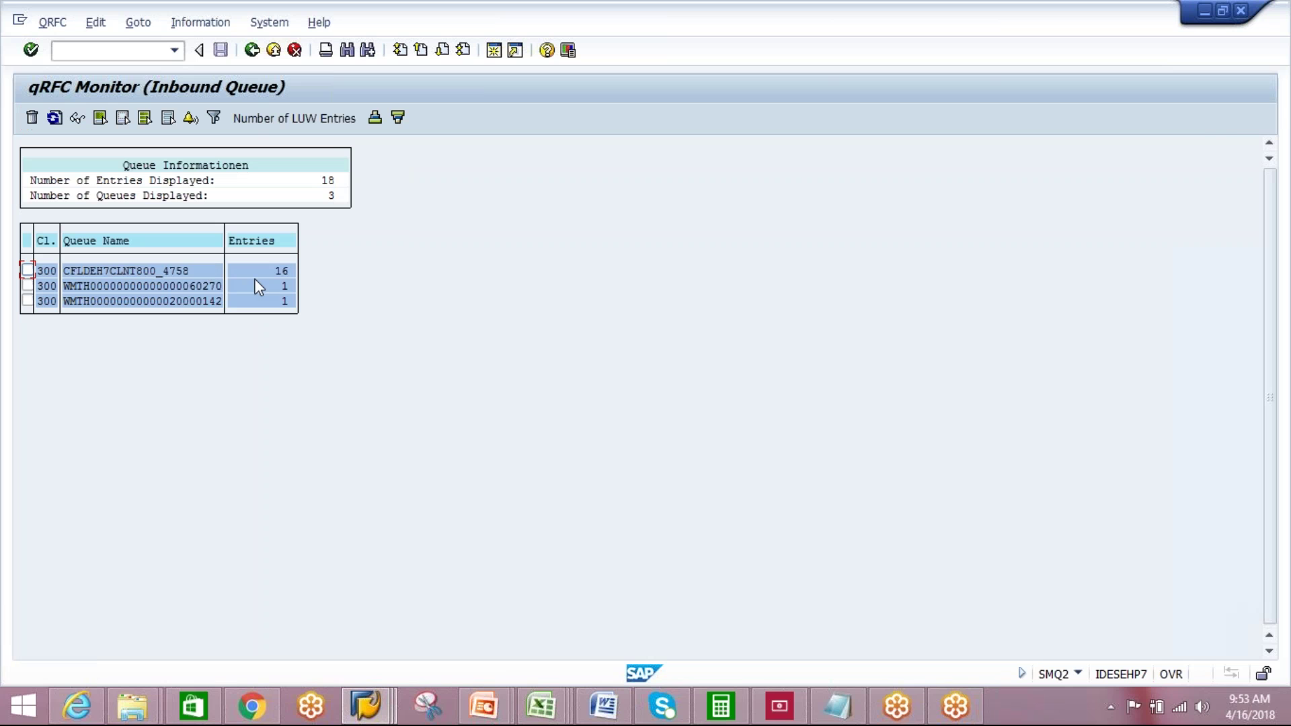
- Open the inbound queue entry for handling unit 20000142 and examine the messages in its application log
double_click(195, 301)
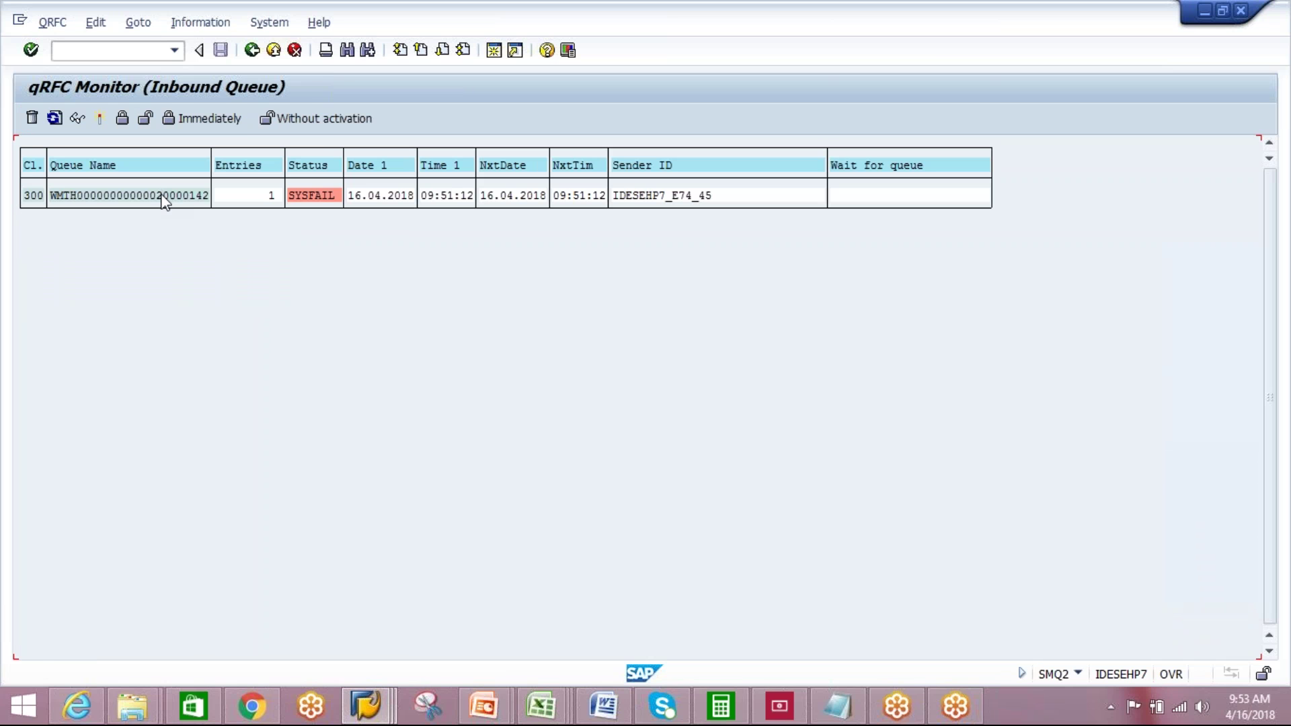
double_click(163, 202)
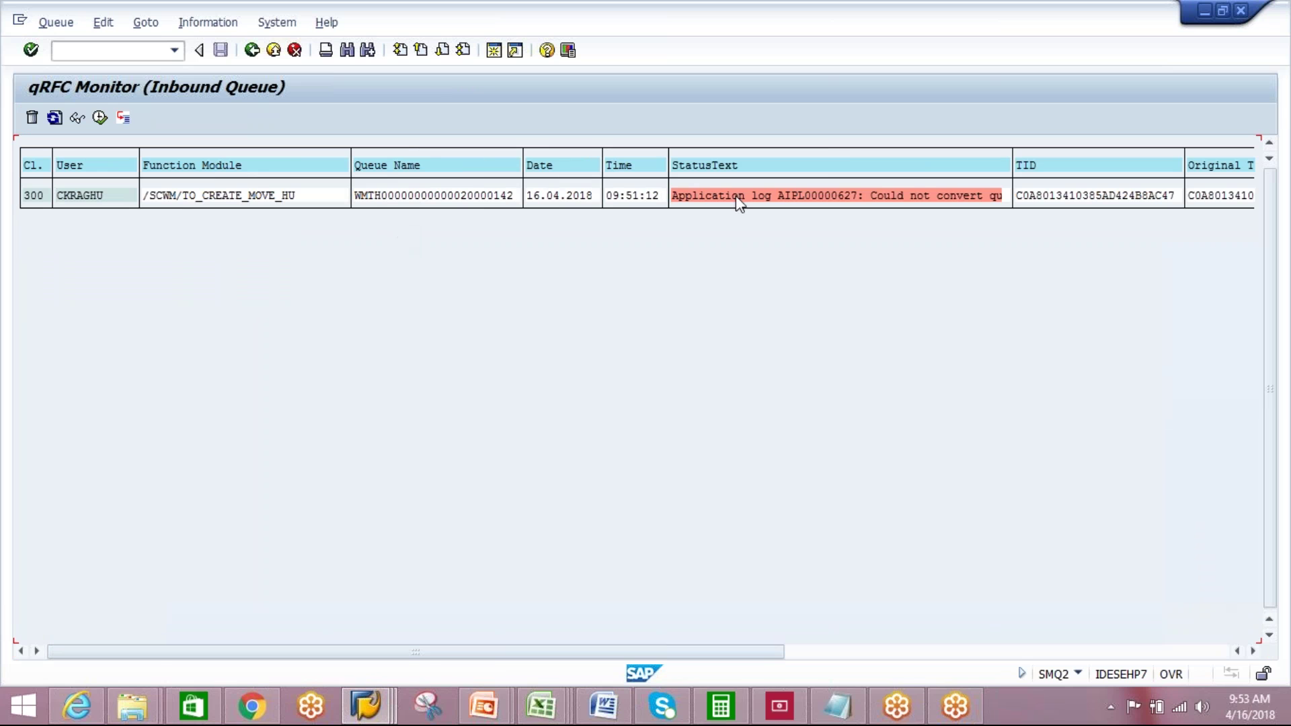
double_click(793, 197)
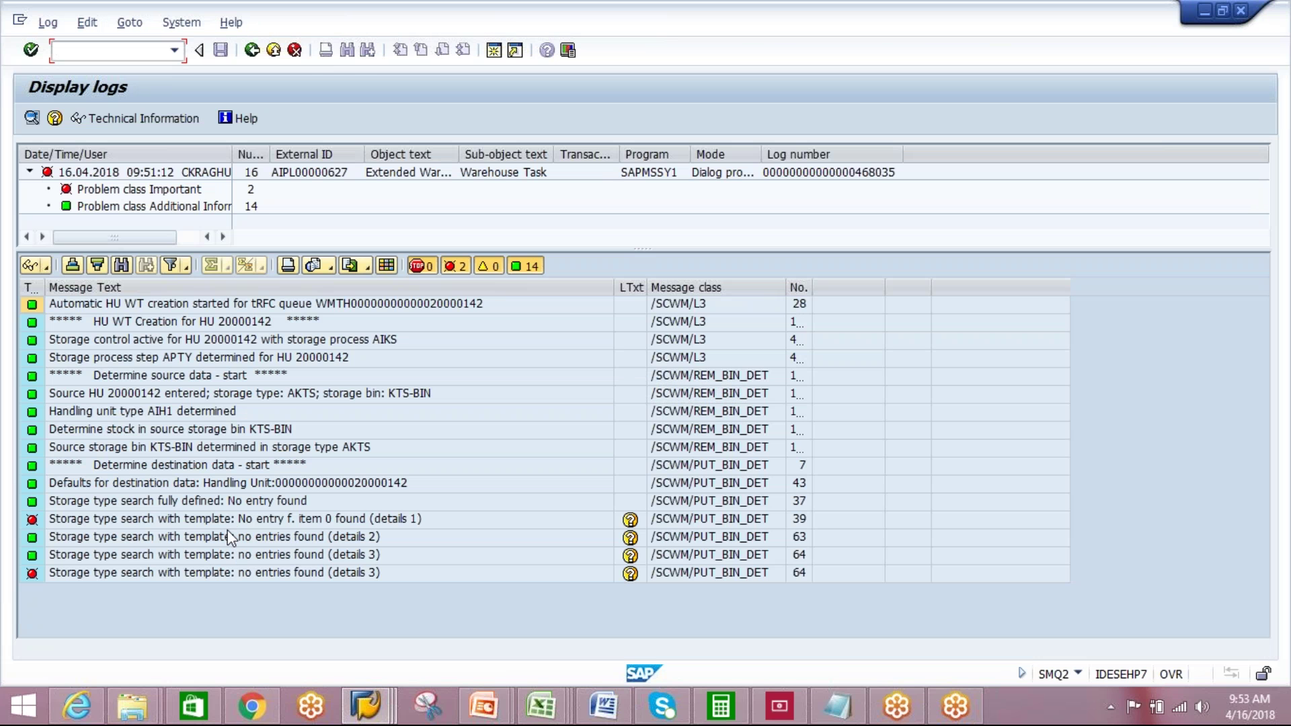
left_click(237, 527)
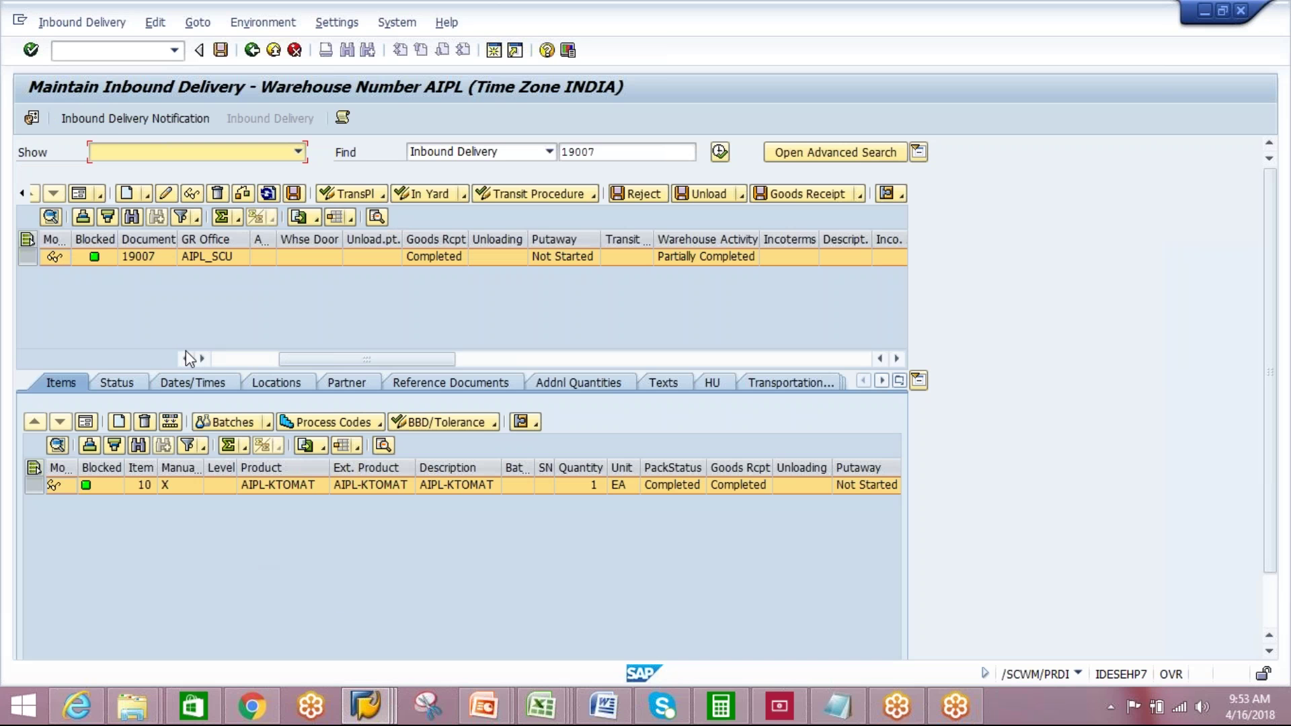
- Open putaway task creation for inbound delivery 19007, try to create the warehouse task for handling unit 20000142, and close the log
left_click(81, 22)
mouse_move(191, 68)
left_click(242, 68)
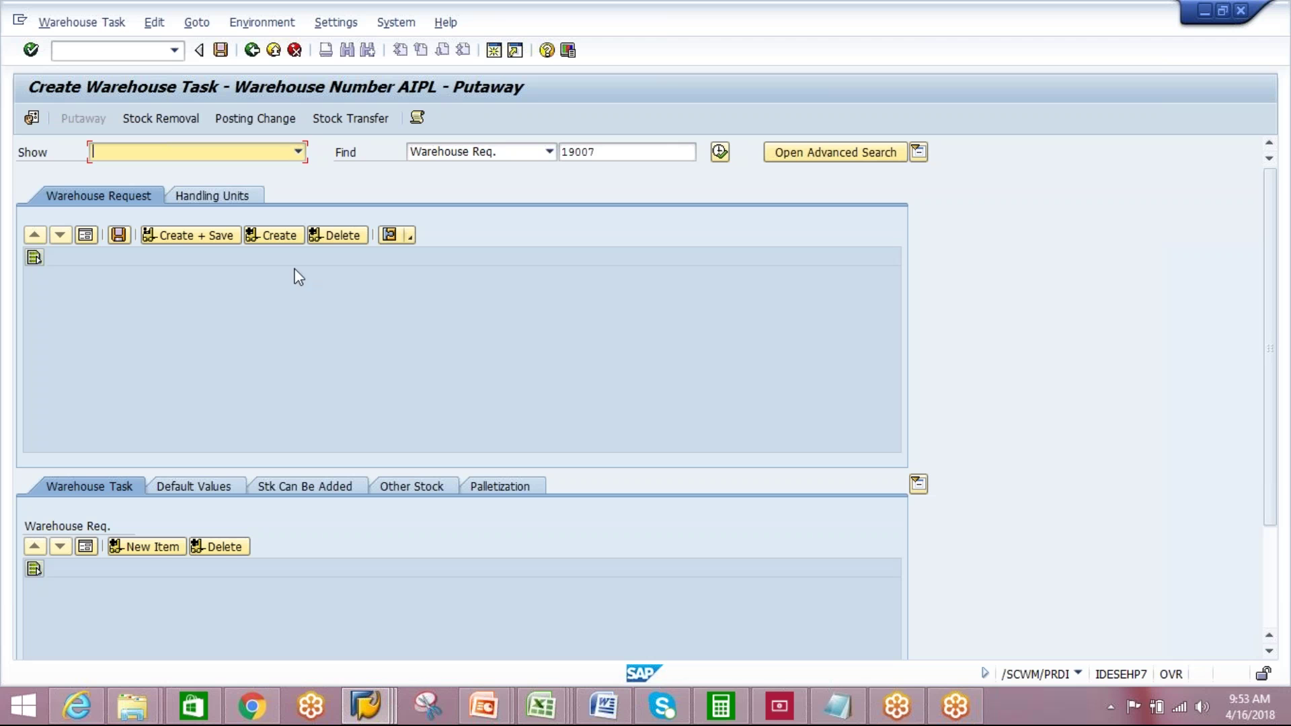
left_click(236, 202)
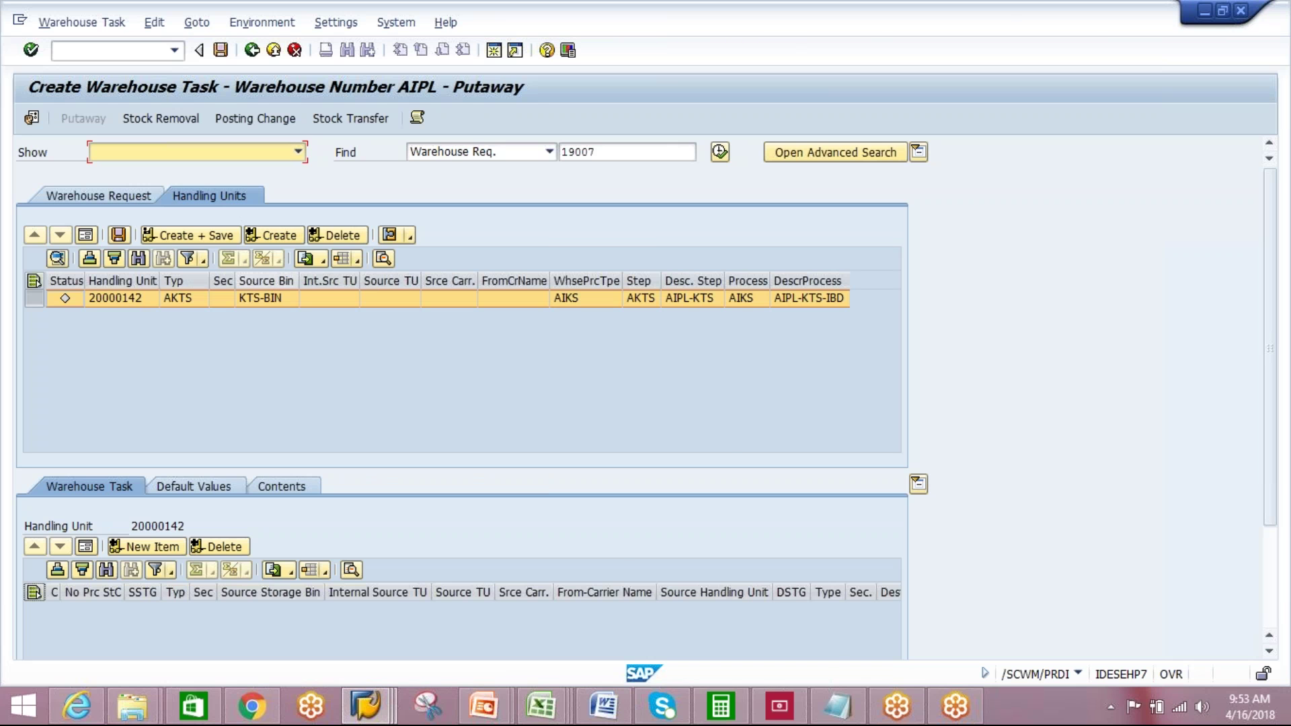
left_click(281, 236)
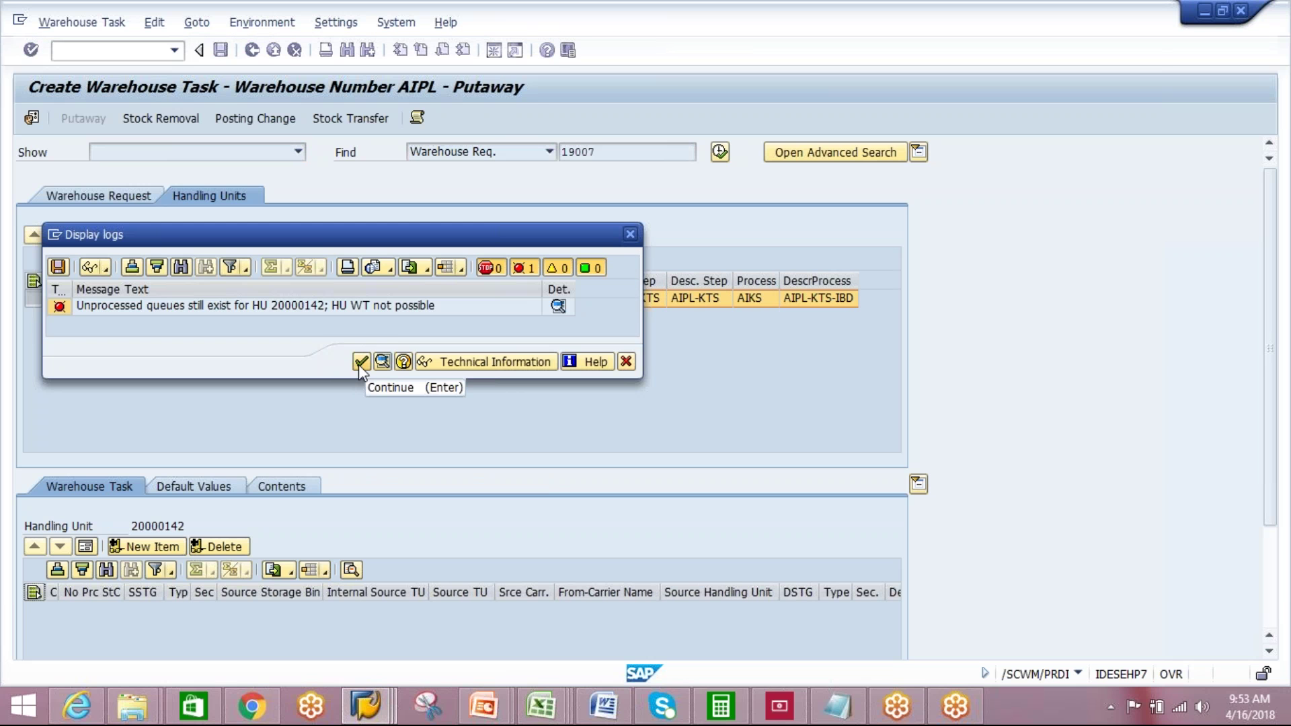
left_click(359, 366)
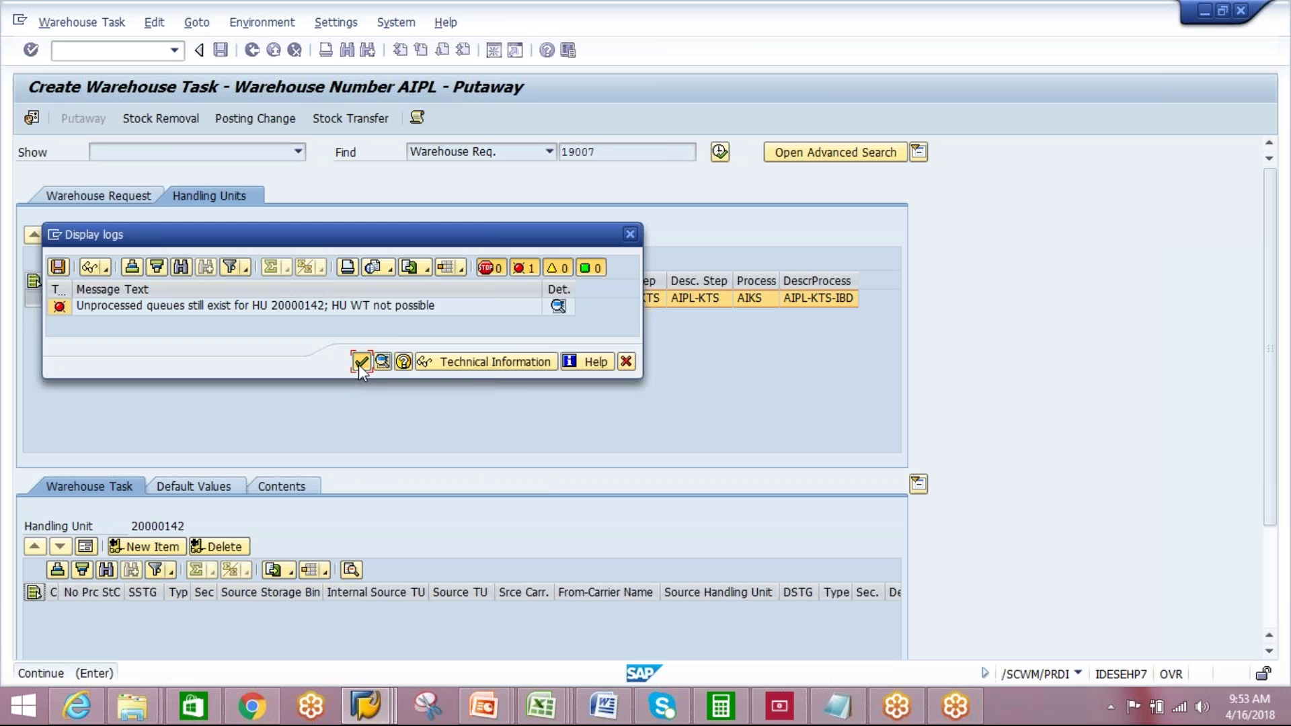
left_click(359, 364)
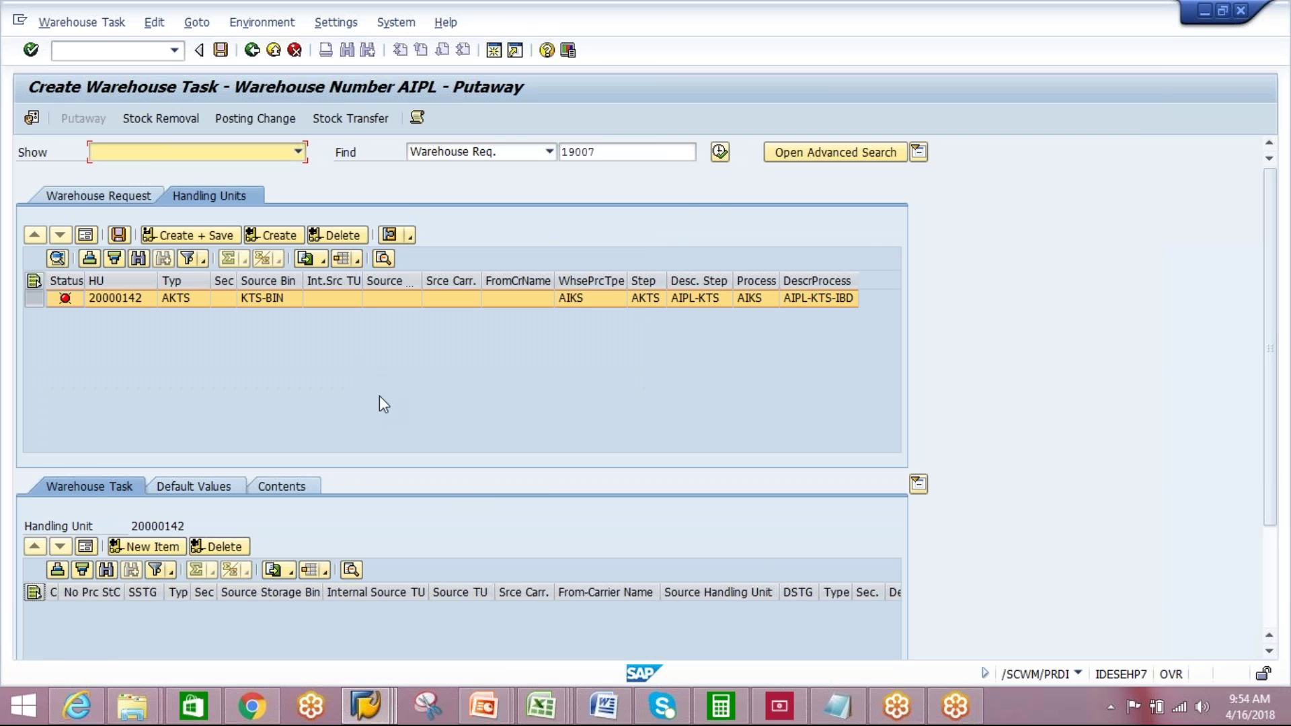
- Return to the qRFC monitor, leave the application log, and delete the inbound queue entry for handling unit 20000142
key("alt+Tab")
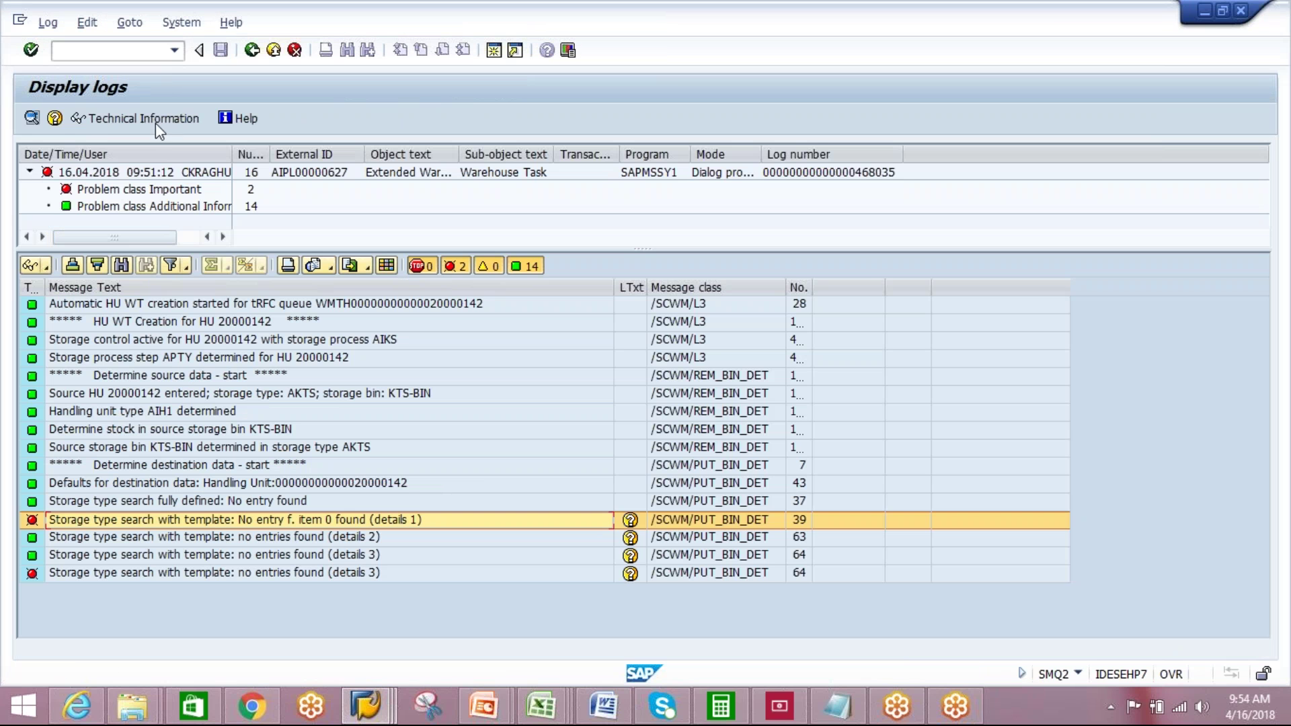
left_click(252, 50)
left_click(94, 197)
left_click(32, 118)
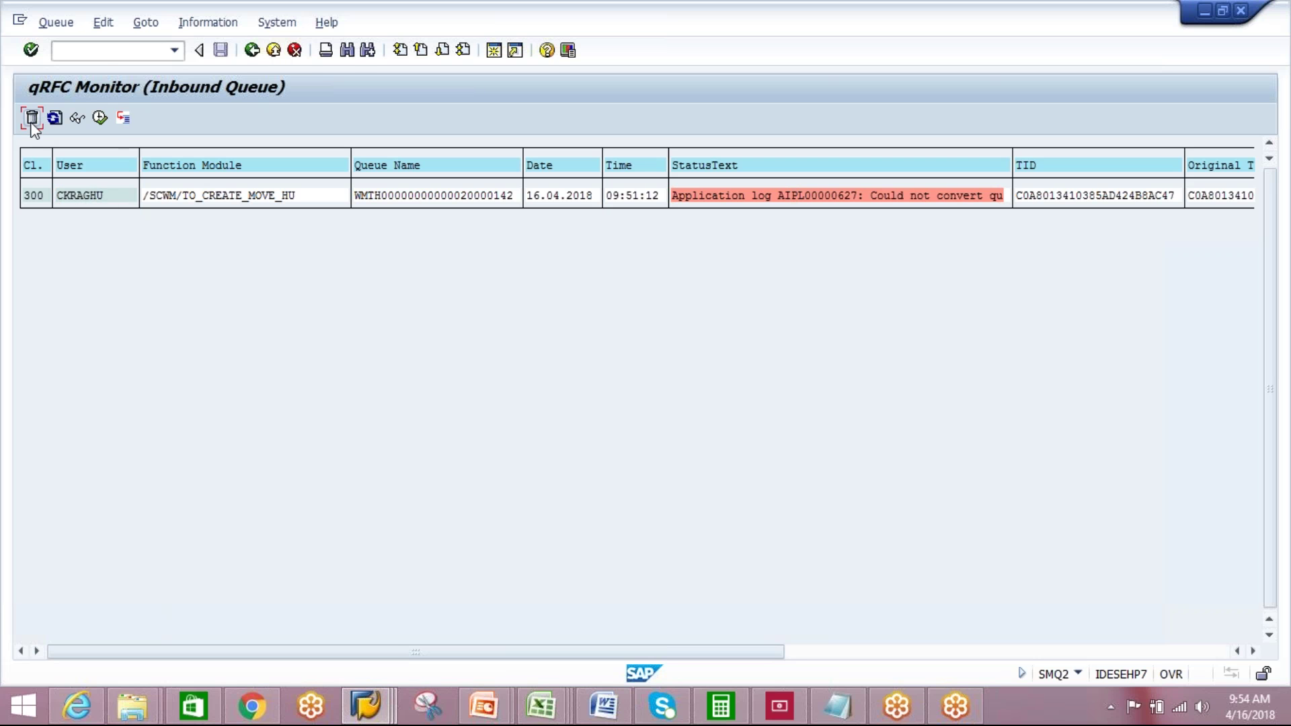
left_click(272, 318)
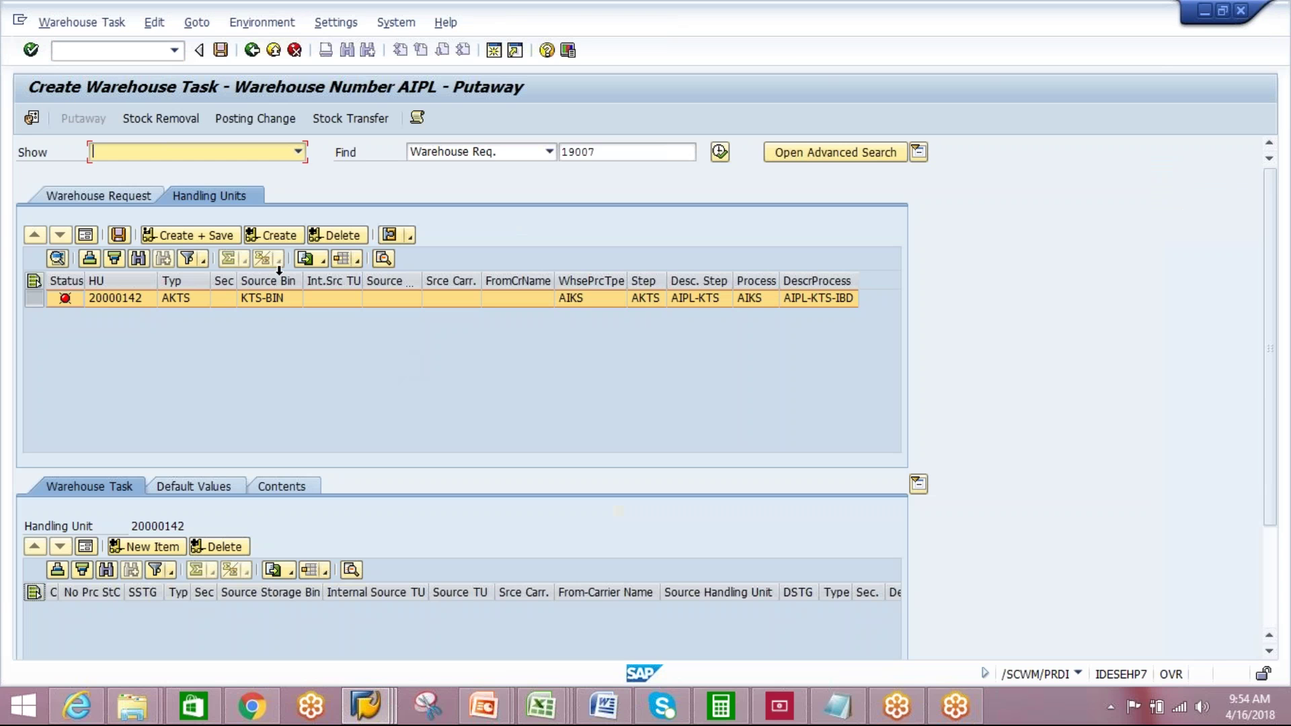
- Try again to create the putaway task for handling unit 20000142 and examine the storage type search messages in its log
left_click(278, 237)
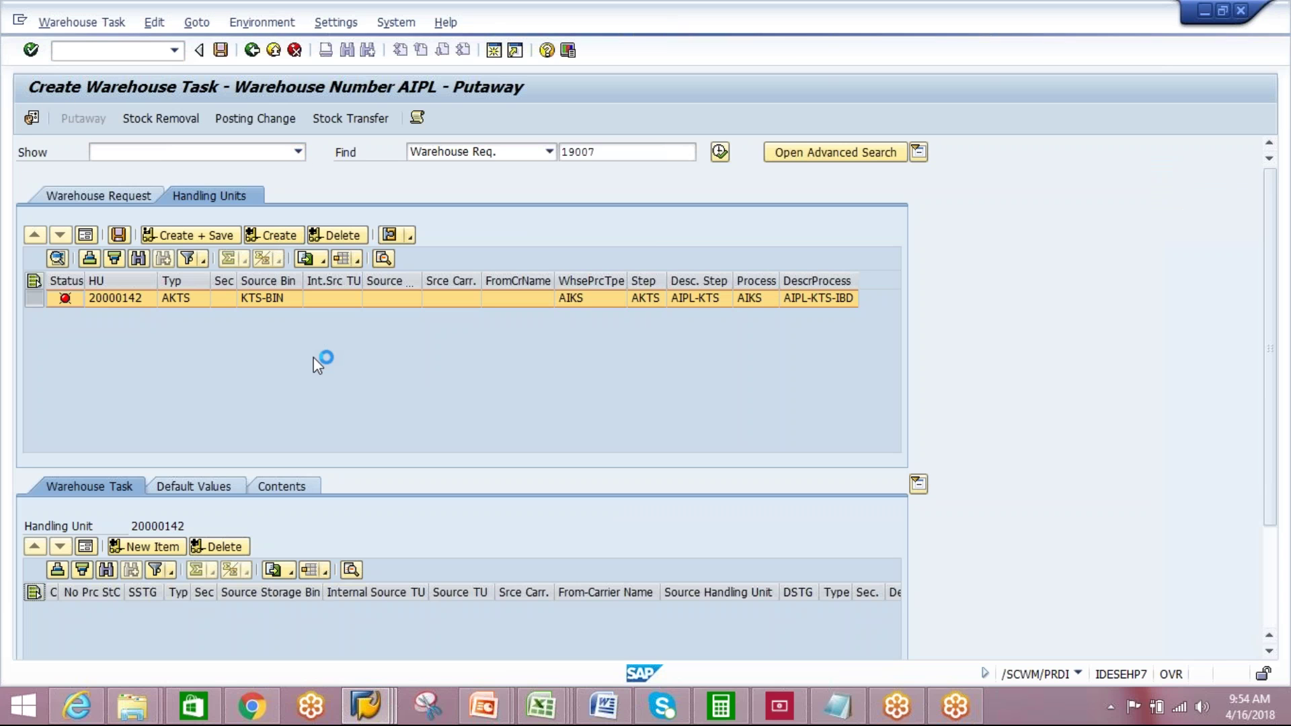
left_click(362, 383)
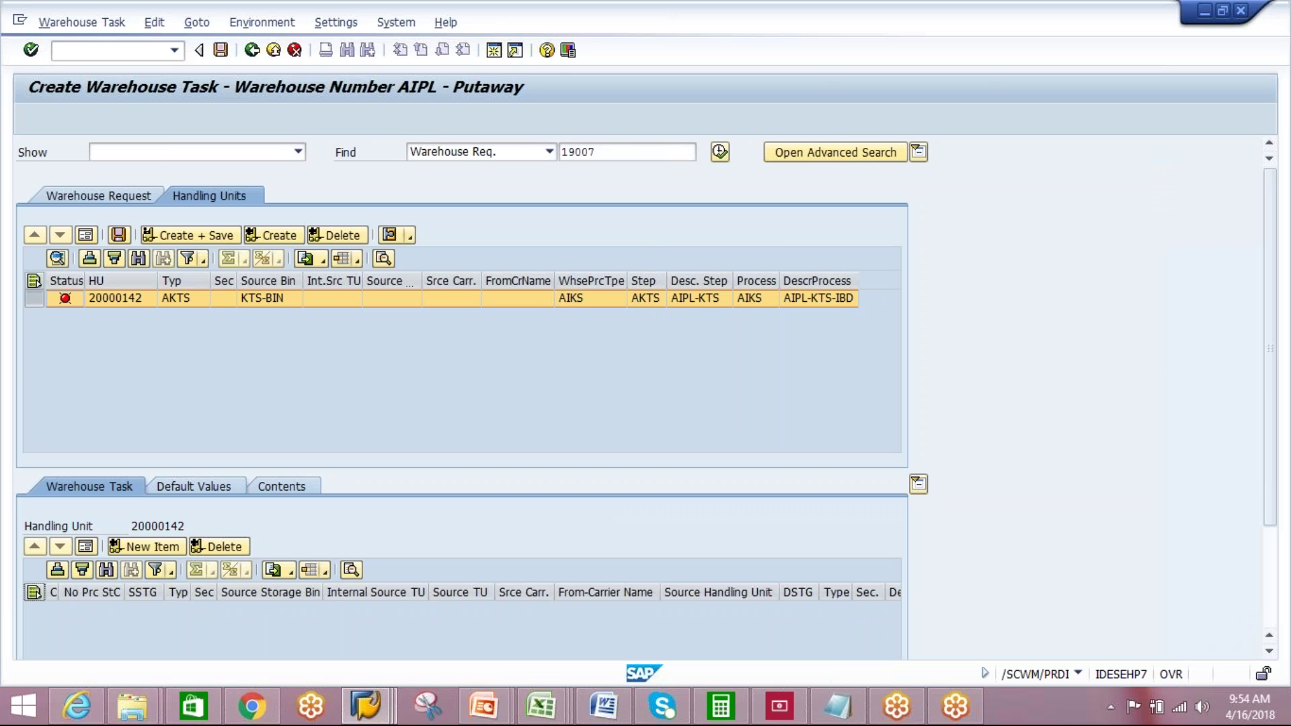
left_click_drag(373, 230, 392, 164)
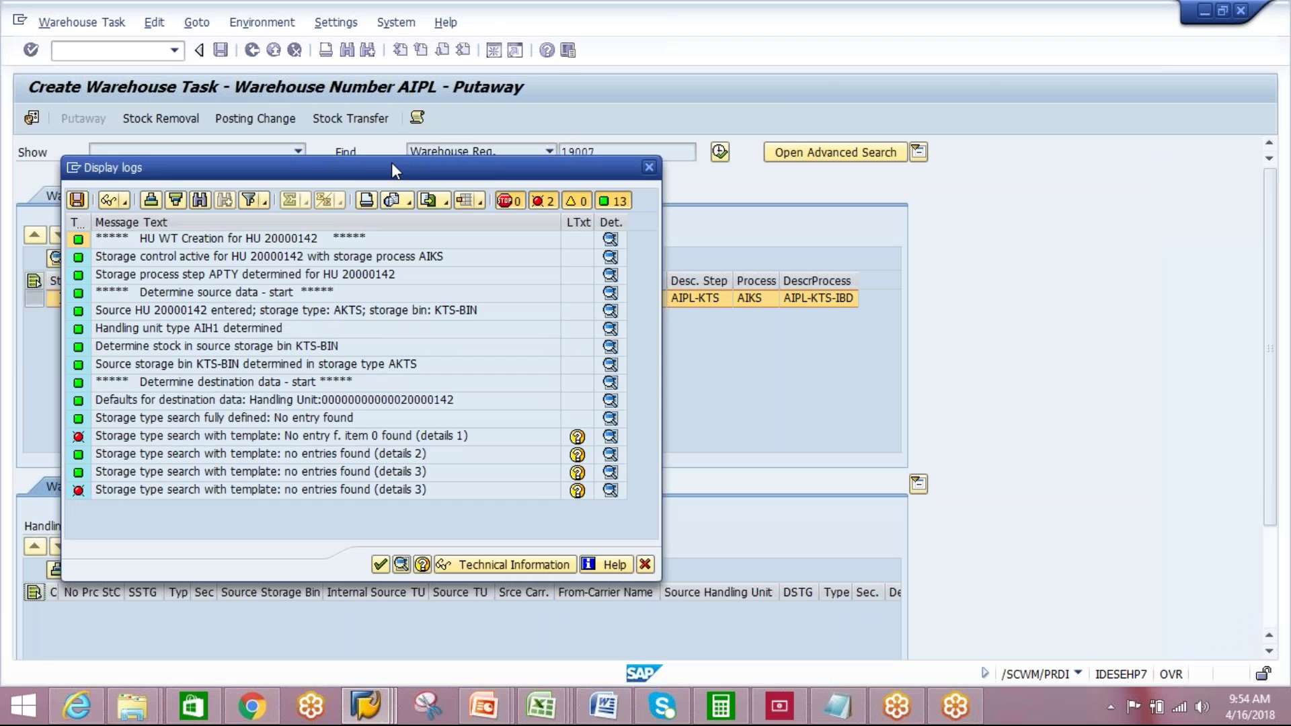
left_click(274, 418)
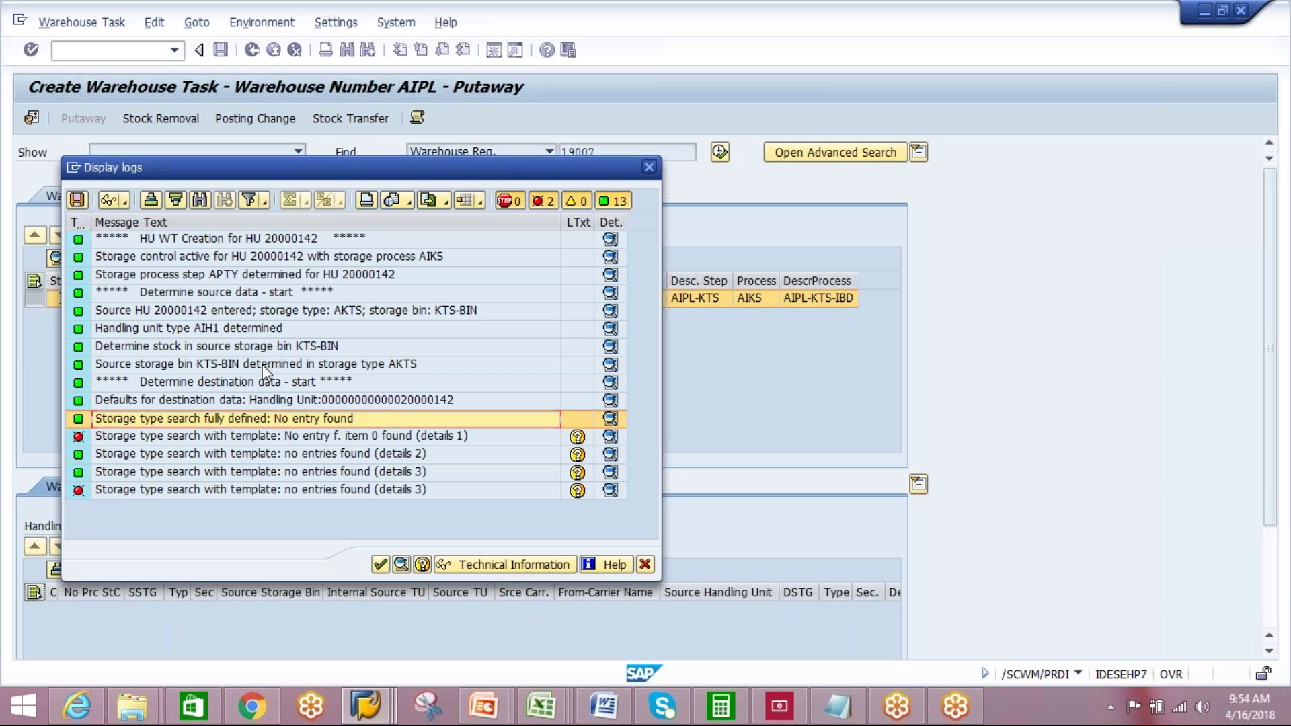
left_click(262, 365)
left_click(252, 437)
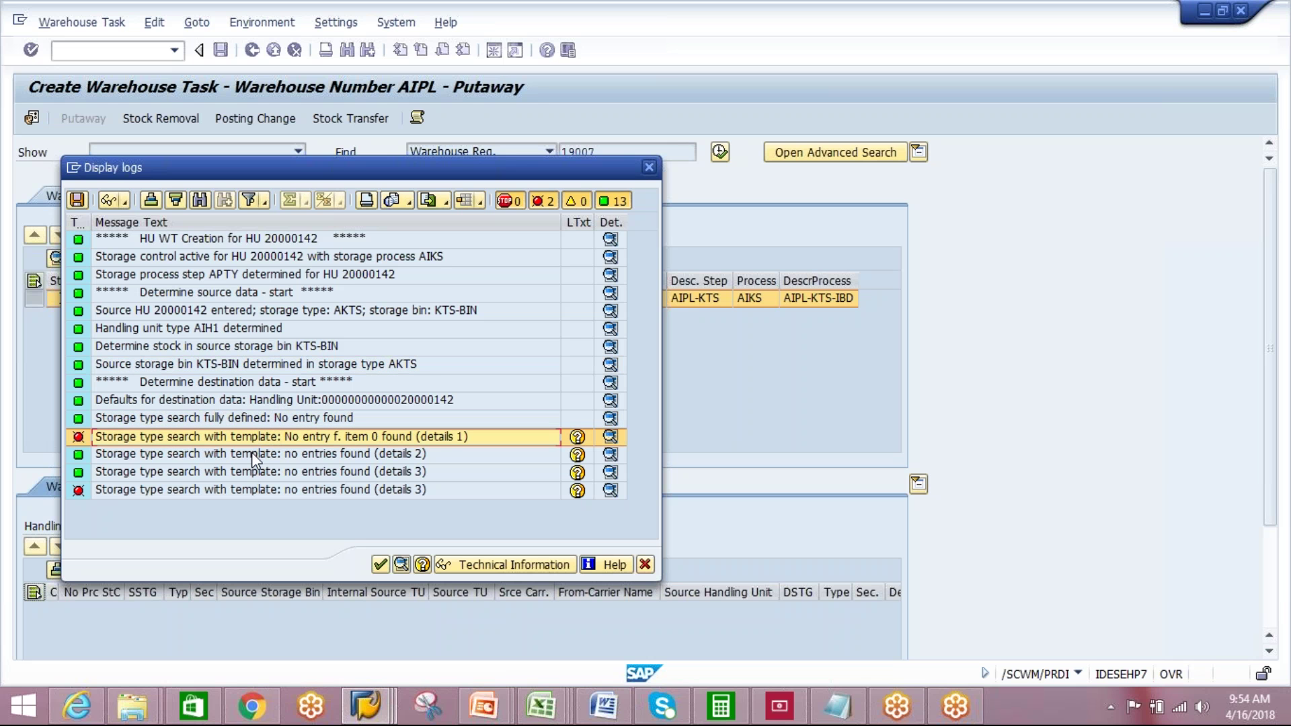
left_click(251, 455)
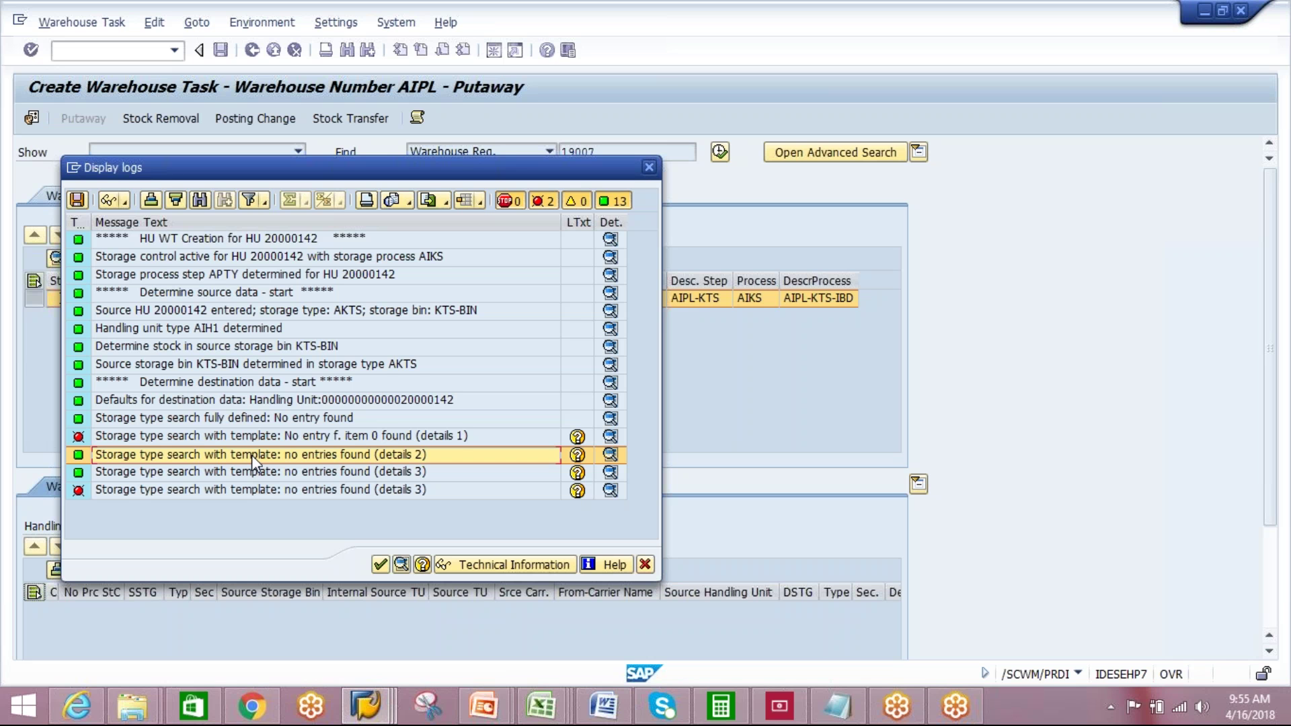
left_click(271, 437)
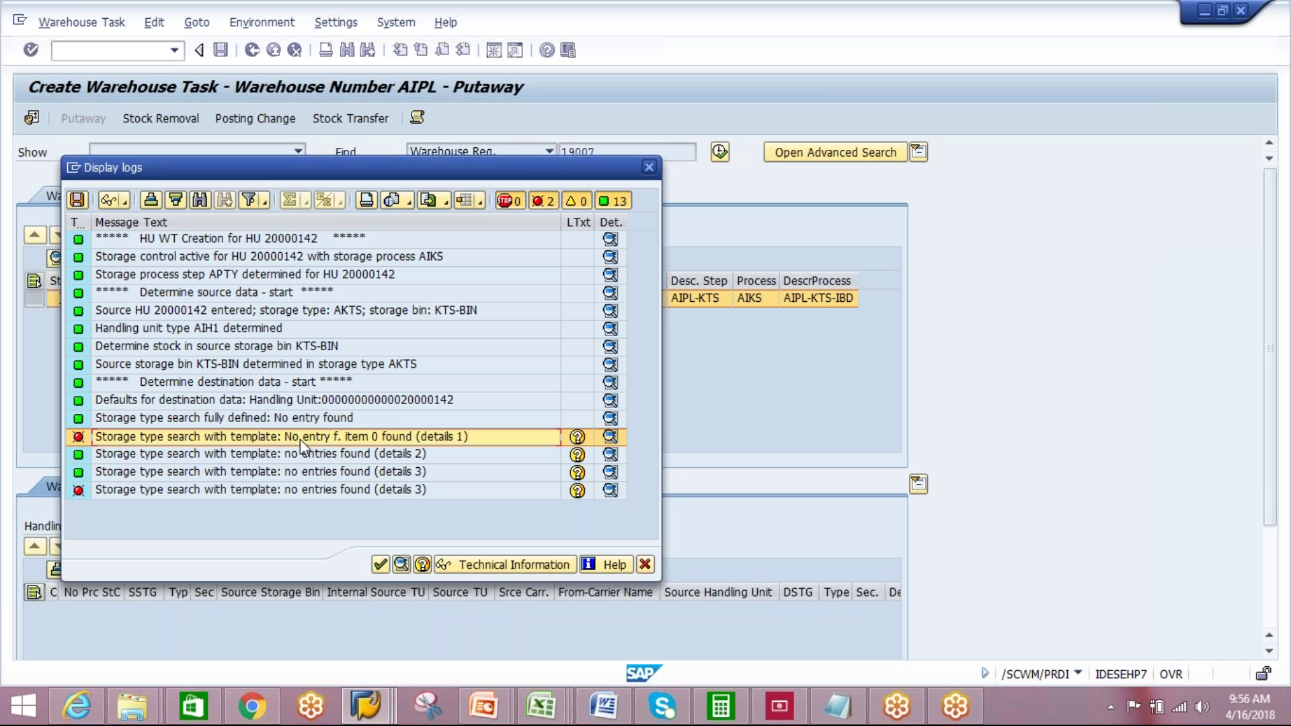
left_click(649, 168)
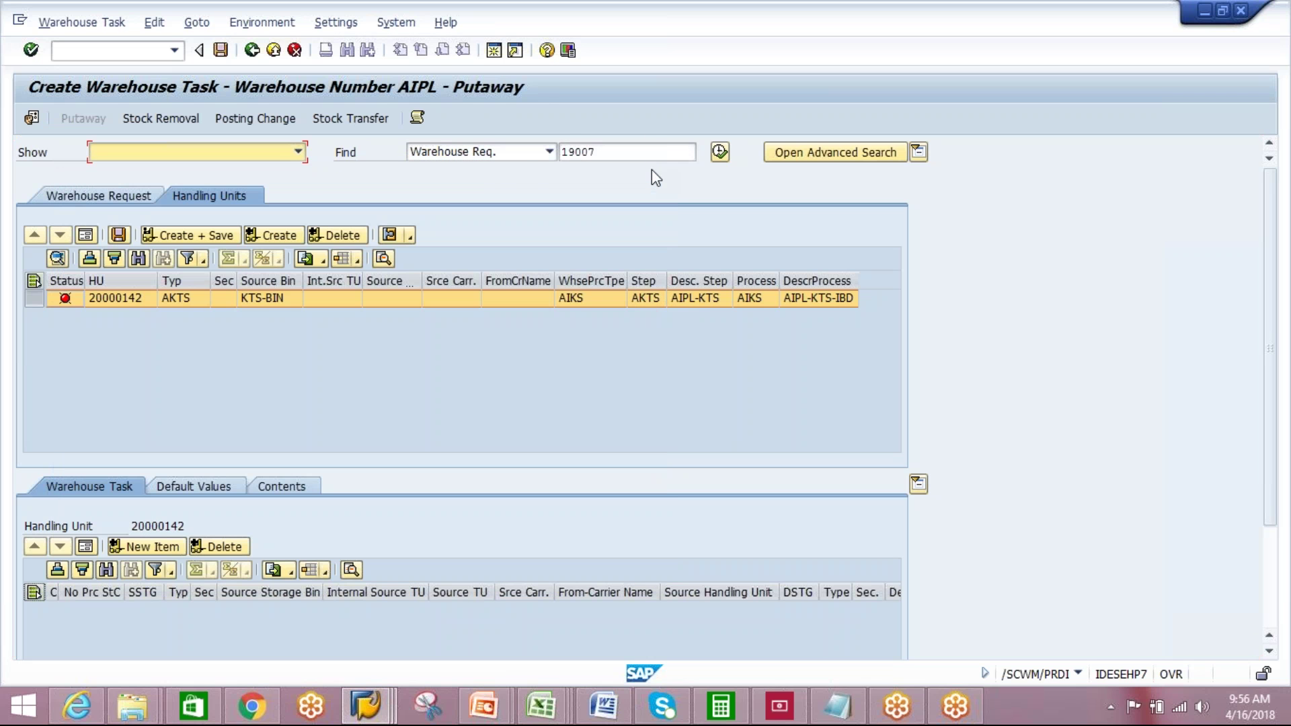
- Switch to the SAP Easy Access session and open the SAP Reference IMG through SPRO
left_click(374, 691)
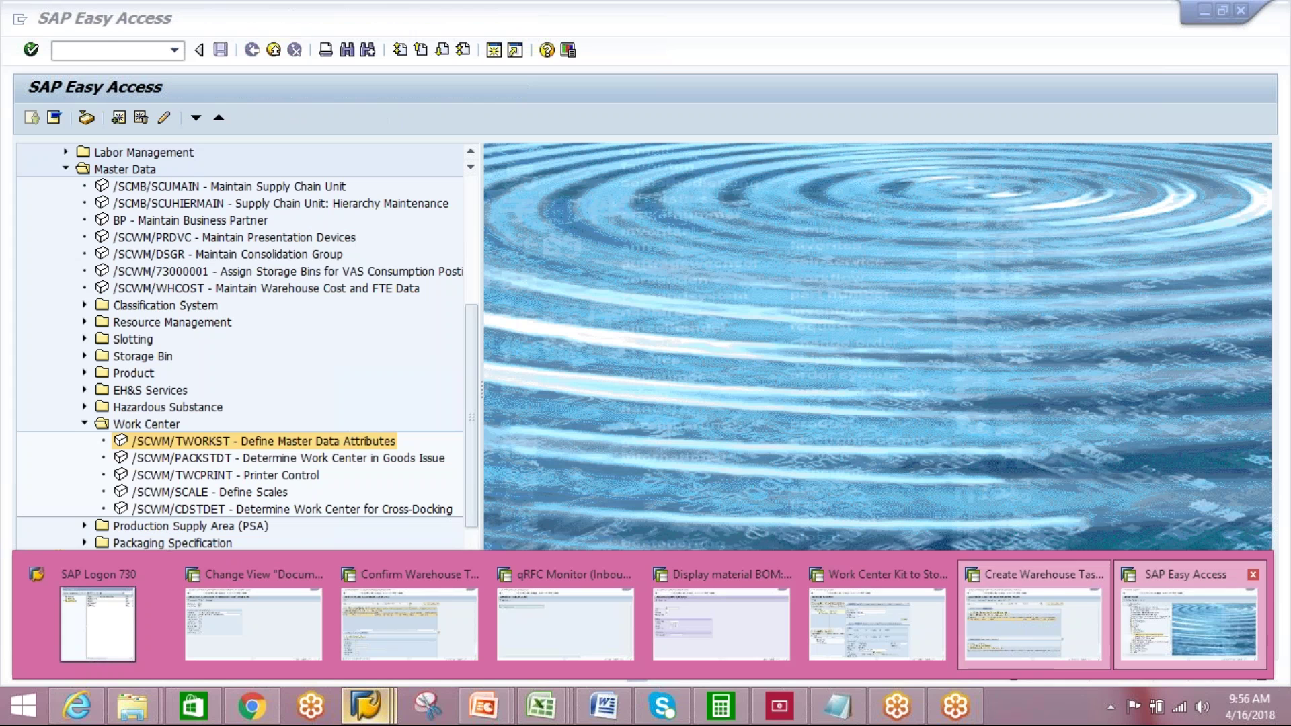
left_click(1187, 622)
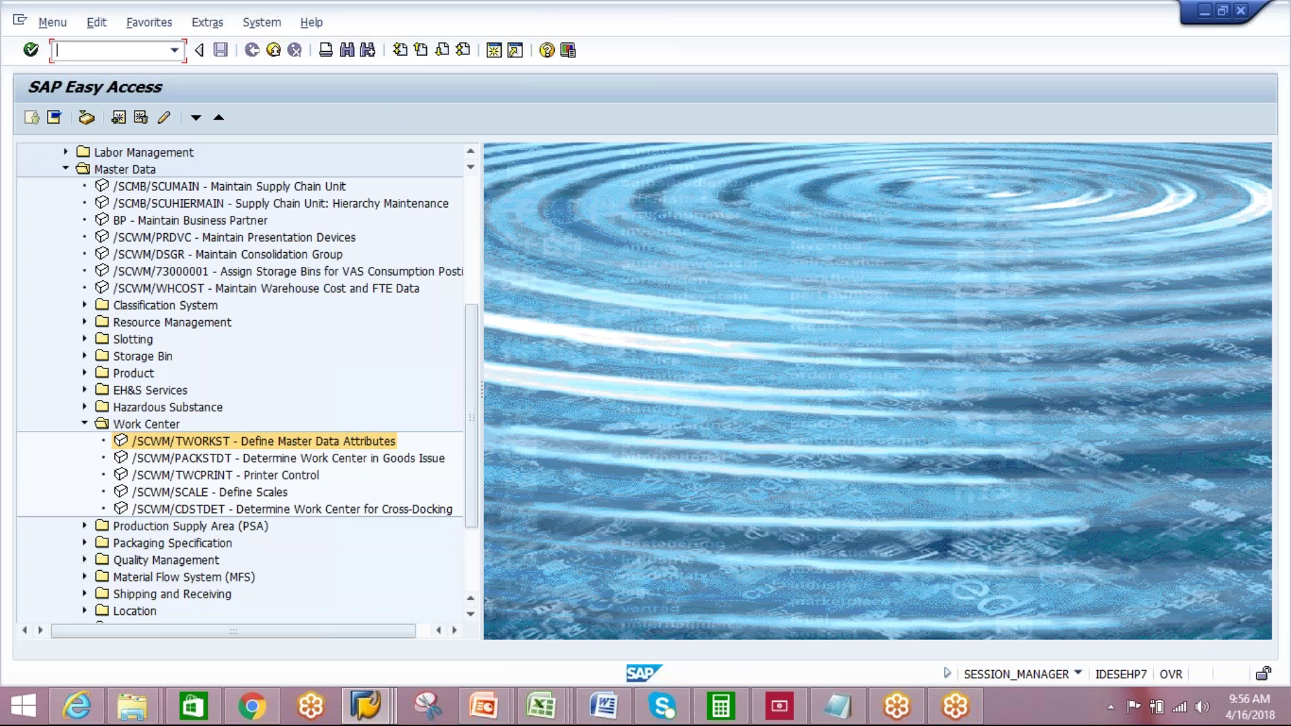
type("spro")
key("Return")
left_click(121, 120)
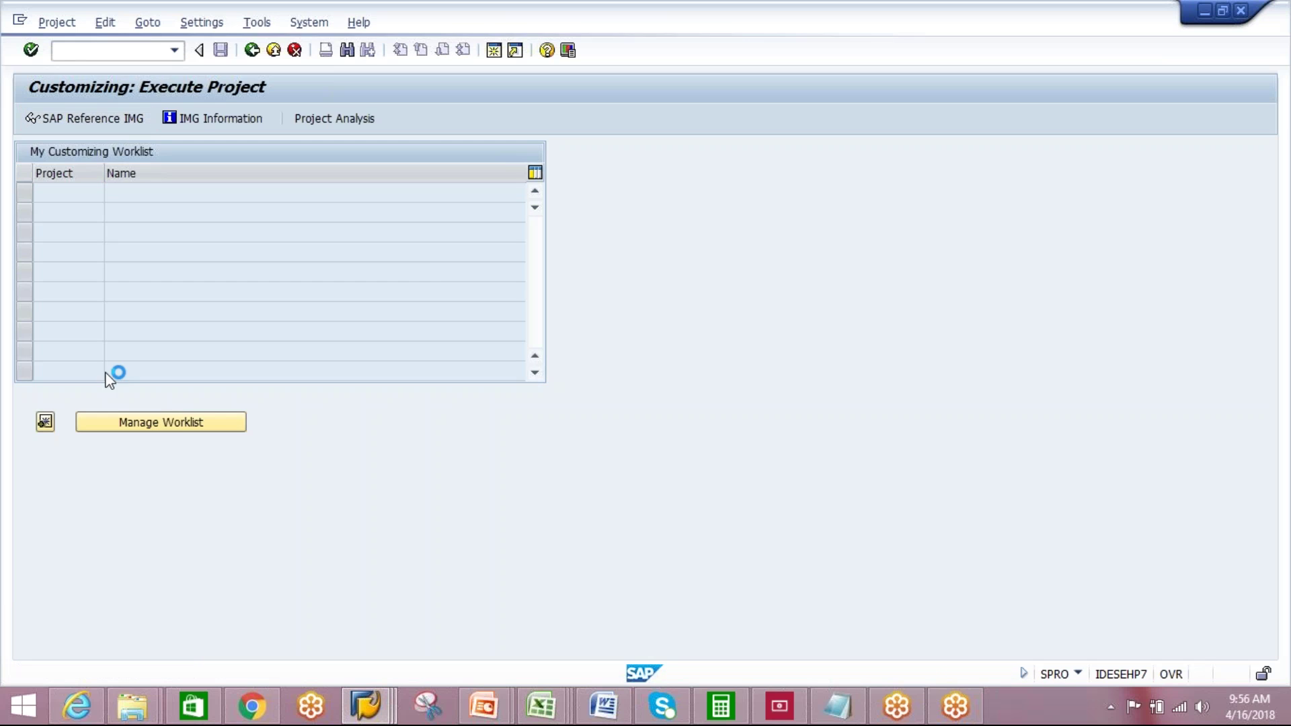
- Open Specify Storage Type Search Sequence for Putaway in the EWM customizing for goods receipt strategies
left_click(46, 271)
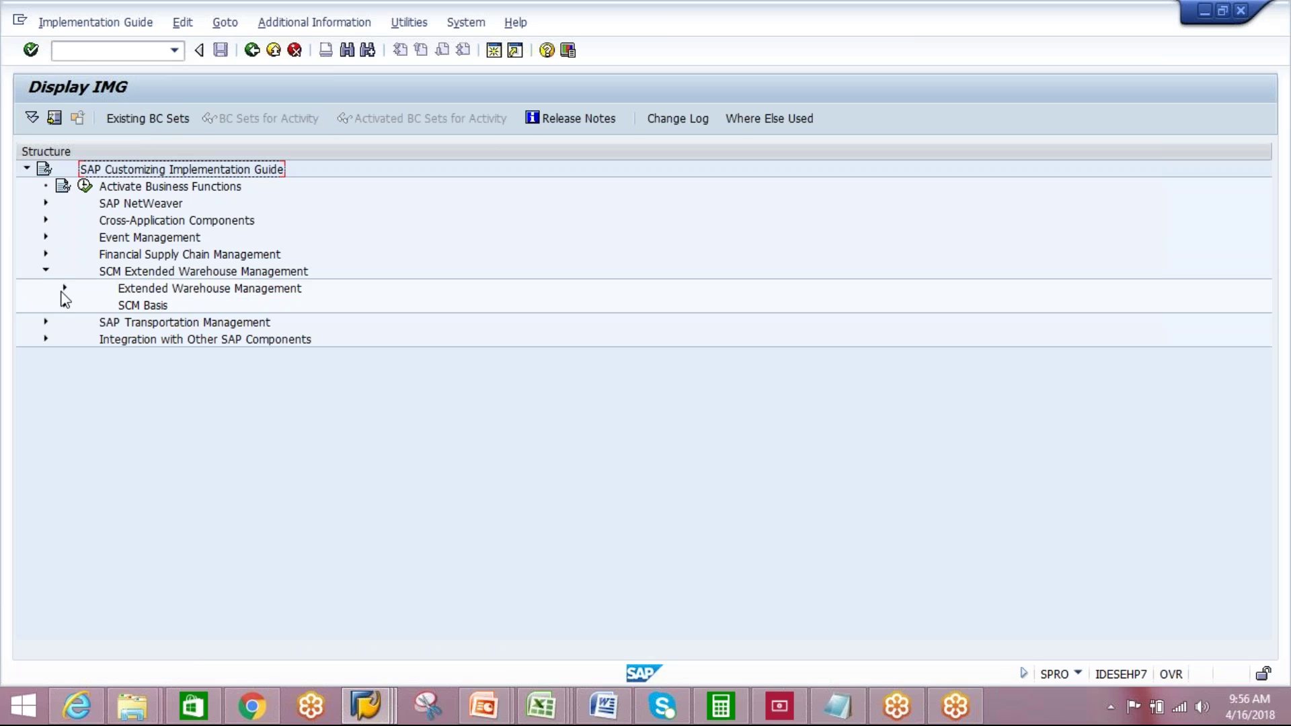
left_click(65, 288)
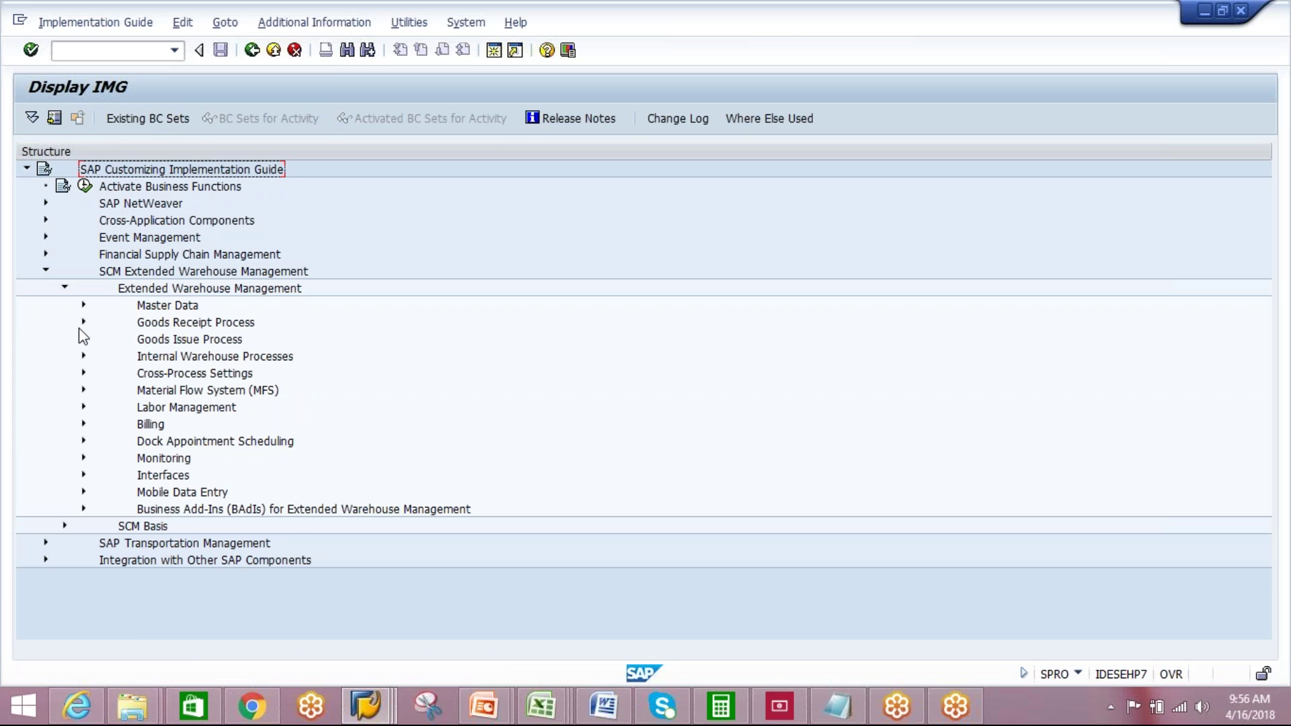
left_click(83, 322)
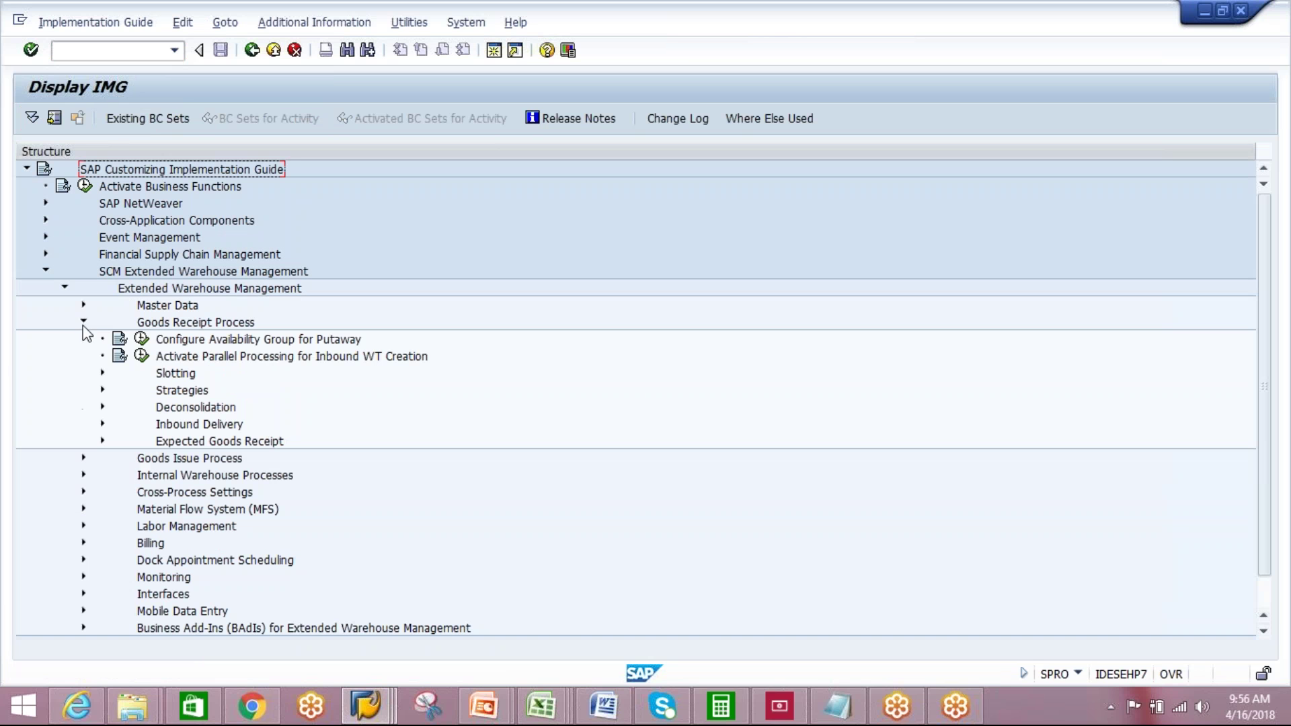
left_click(103, 390)
left_click(121, 458)
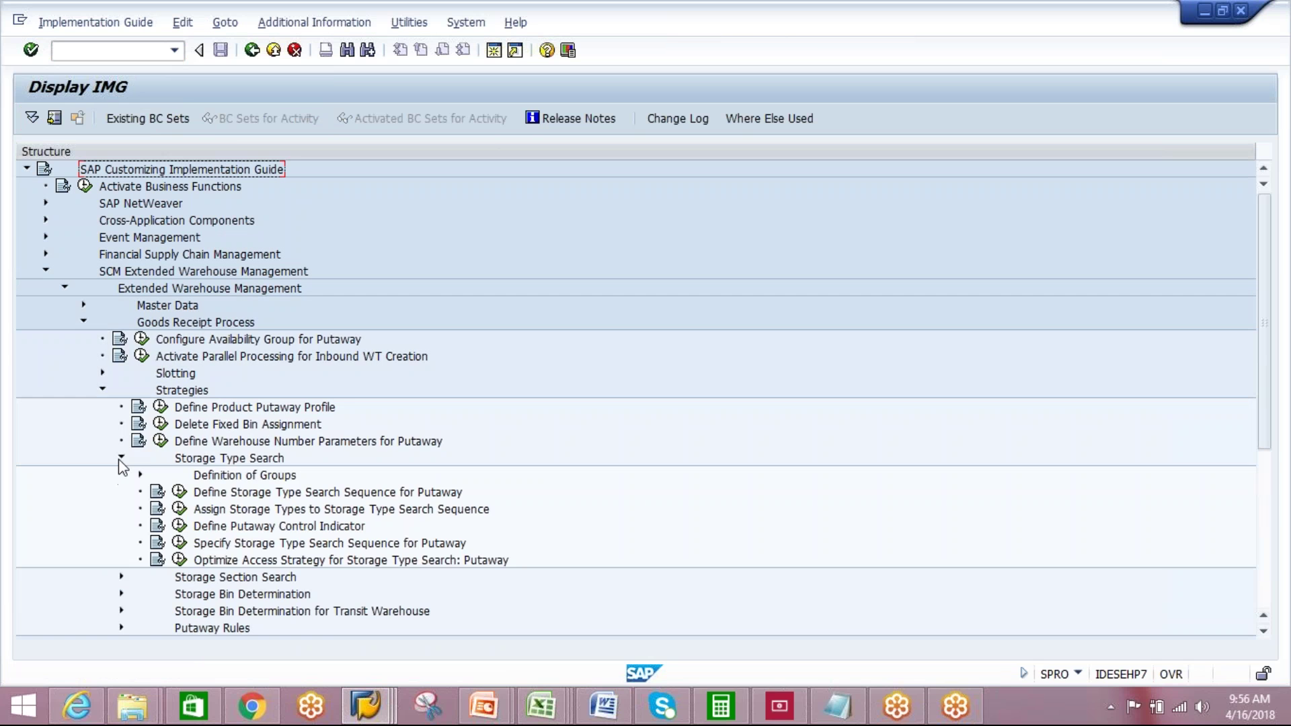
left_click(179, 543)
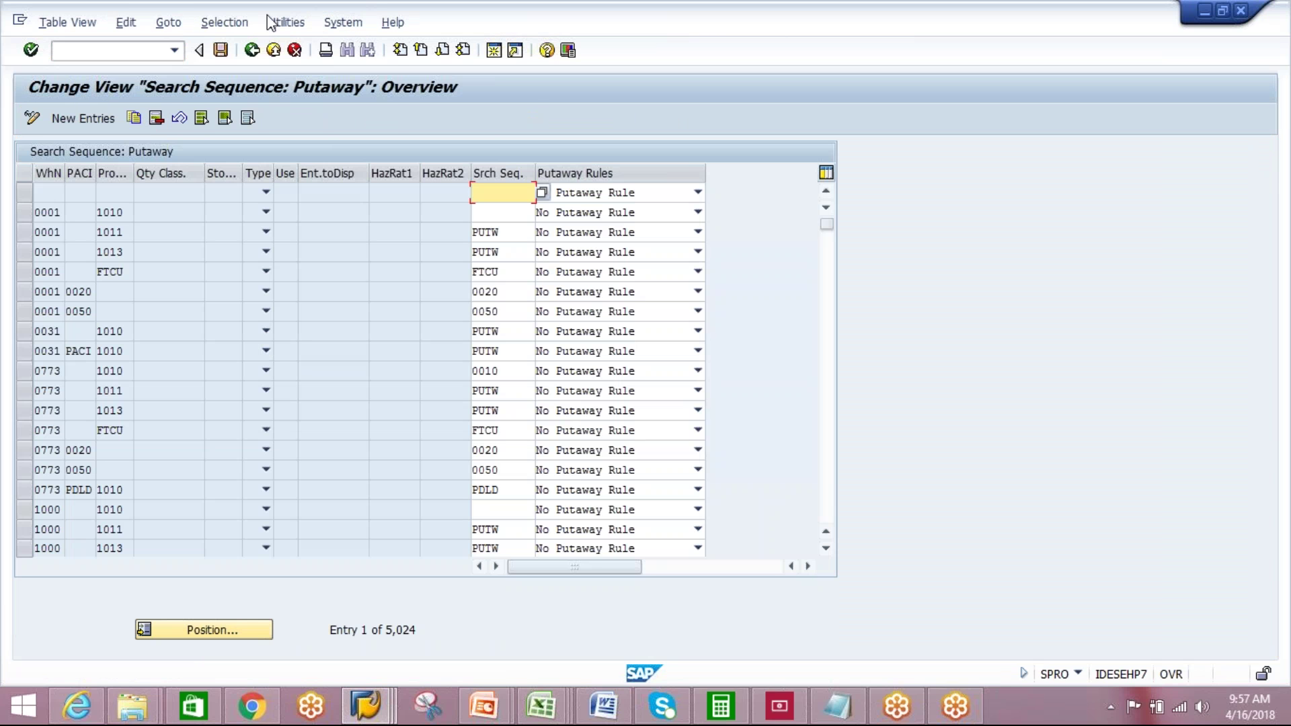
- Restrict the putaway search sequence entries to those with warehouse number AIPL
left_click(241, 27)
left_click(246, 49)
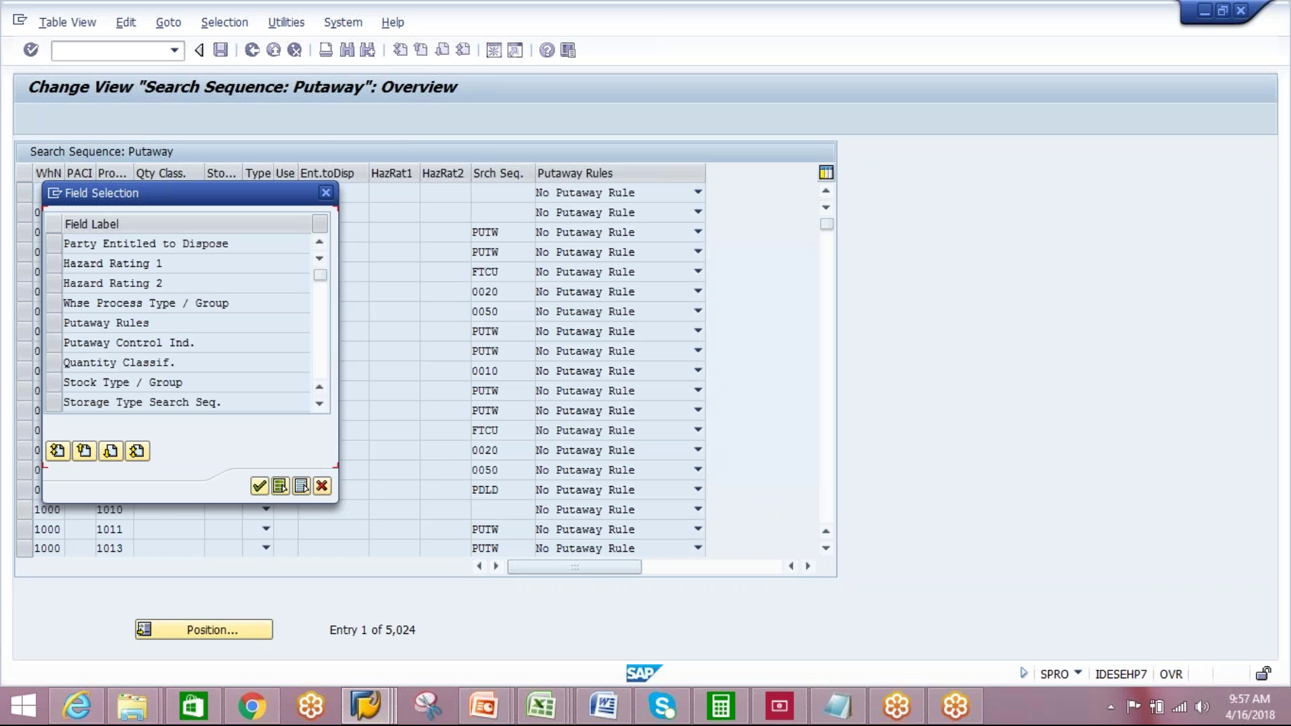
left_click(320, 404)
left_click(320, 404)
left_click(320, 404)
left_click(320, 404)
left_click(320, 404)
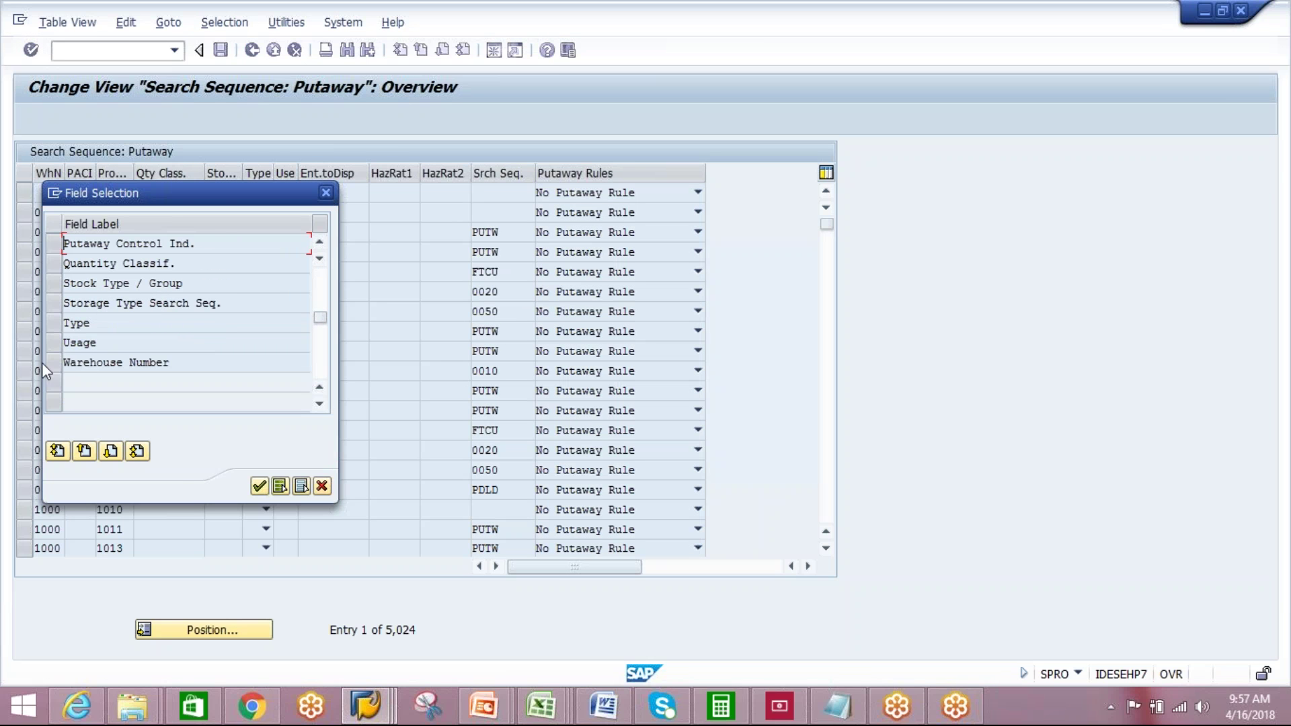
left_click(81, 363)
left_click(259, 485)
left_click(342, 251)
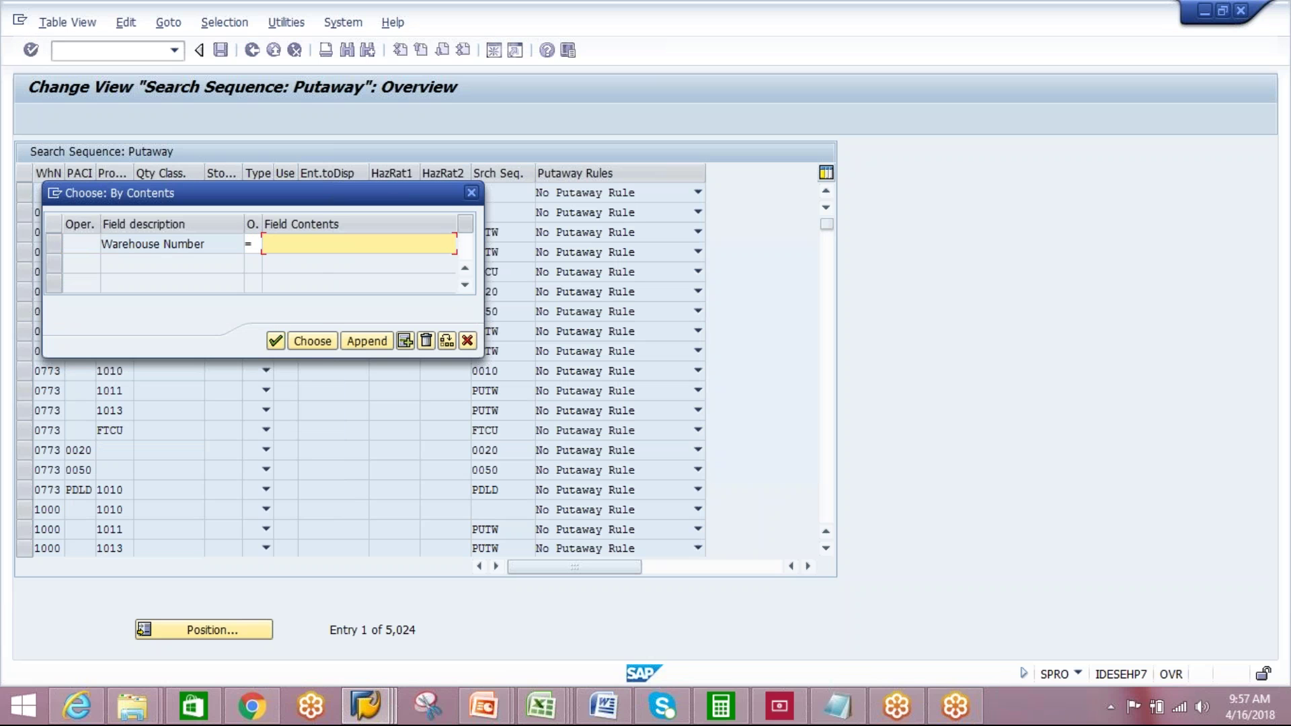
type("AIPL")
left_click(312, 341)
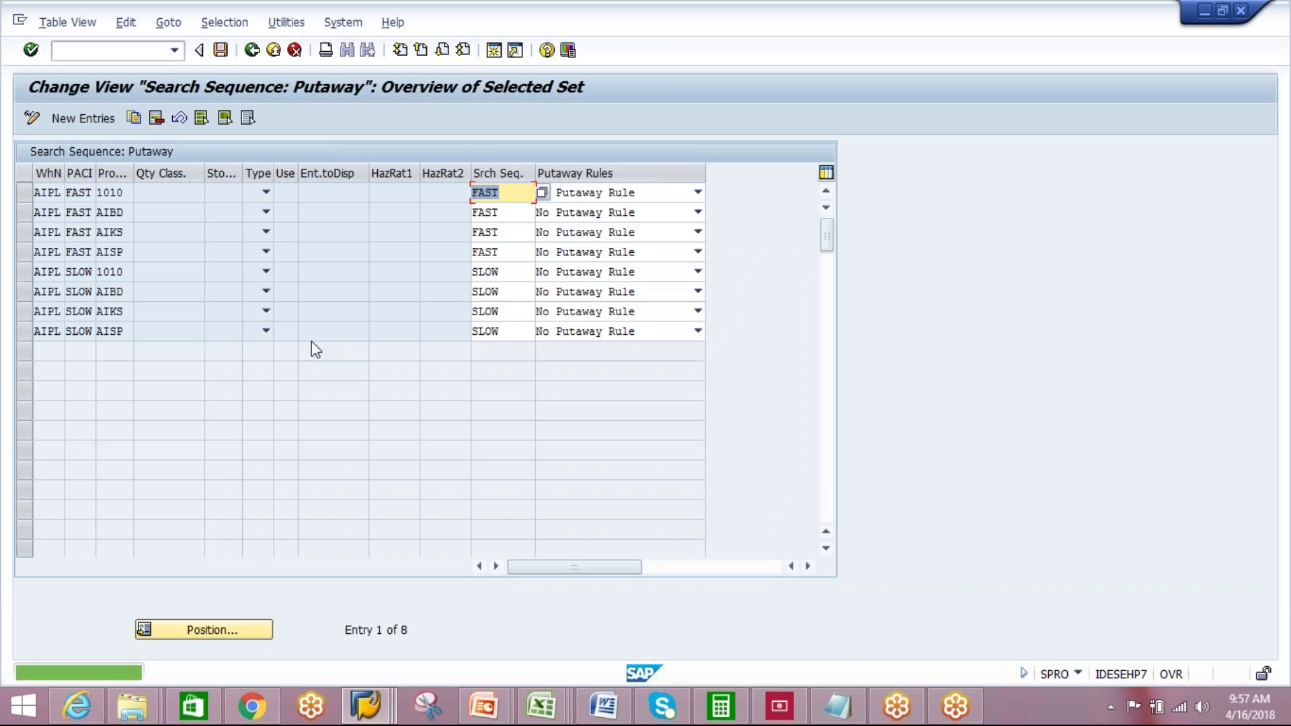
- Copy the AIPL putaway search sequence entry with indicator SLOW and process type AISP, and clear the copy's putaway control indicator
left_click(25, 331)
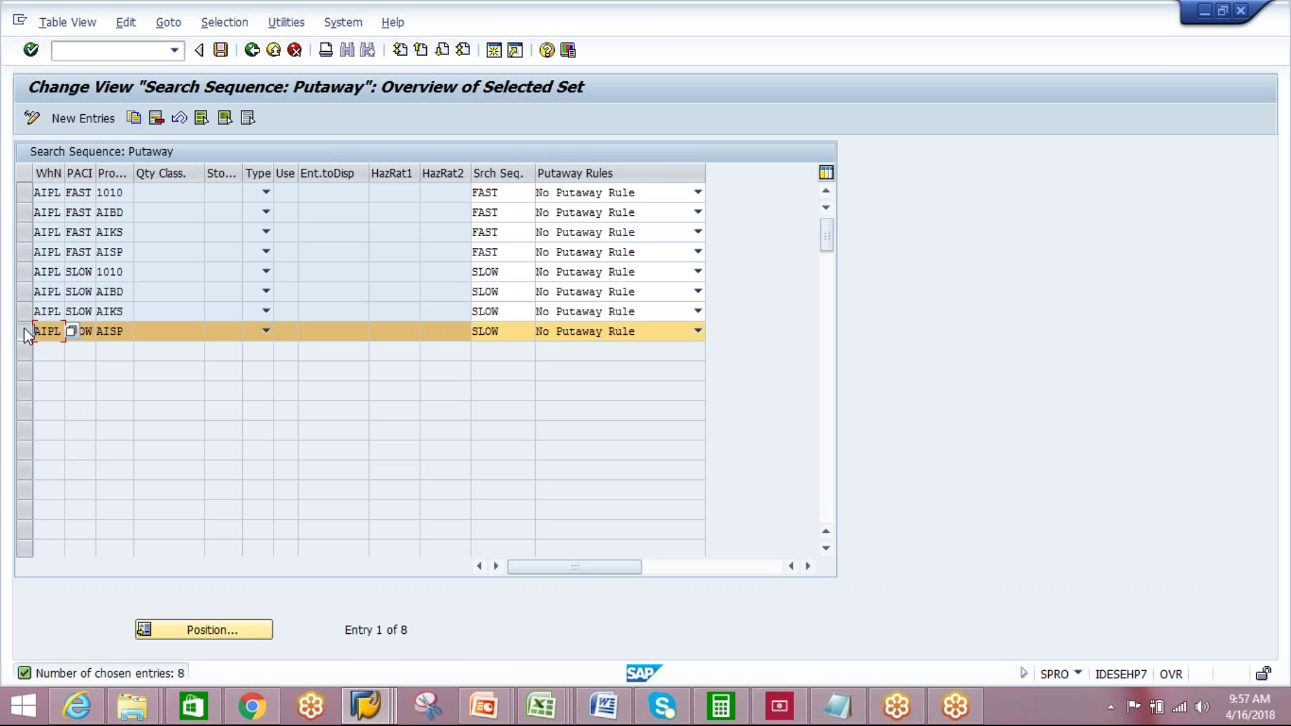
left_click(133, 118)
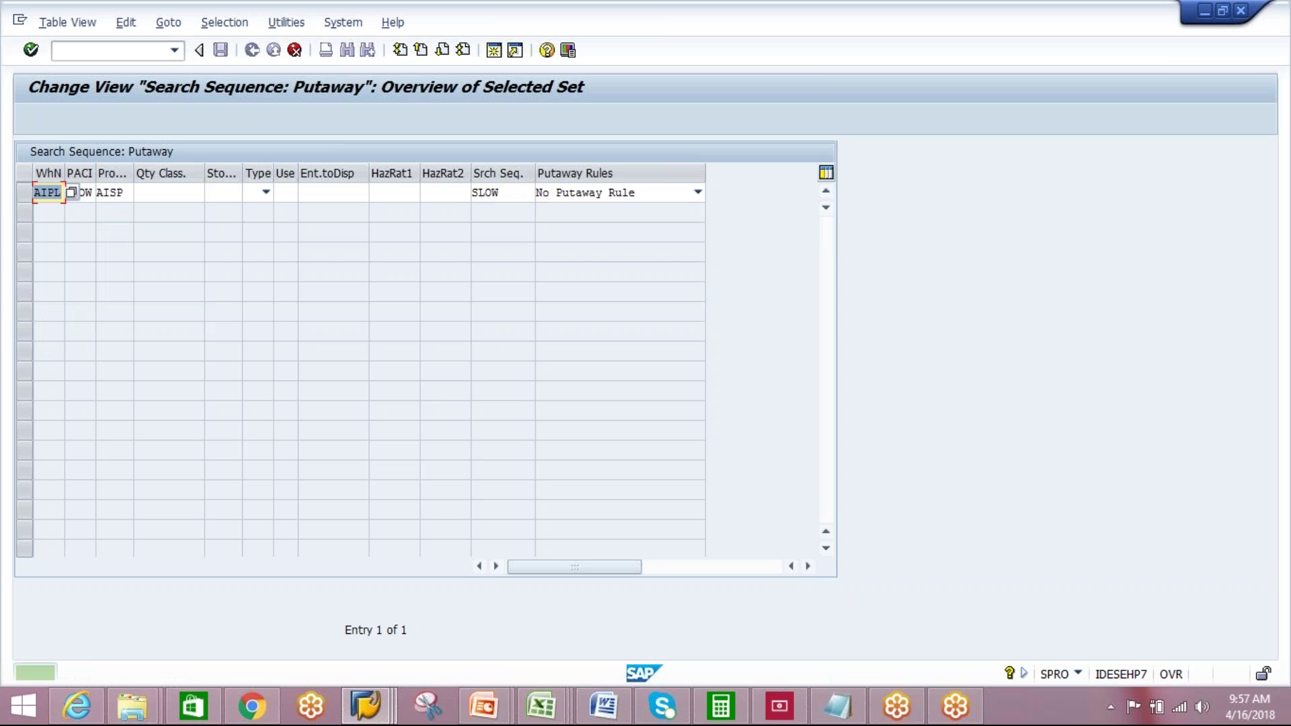
left_click(92, 193)
key("BackSpace")
key("BackSpace")
key("BackSpace")
key("BackSpace")
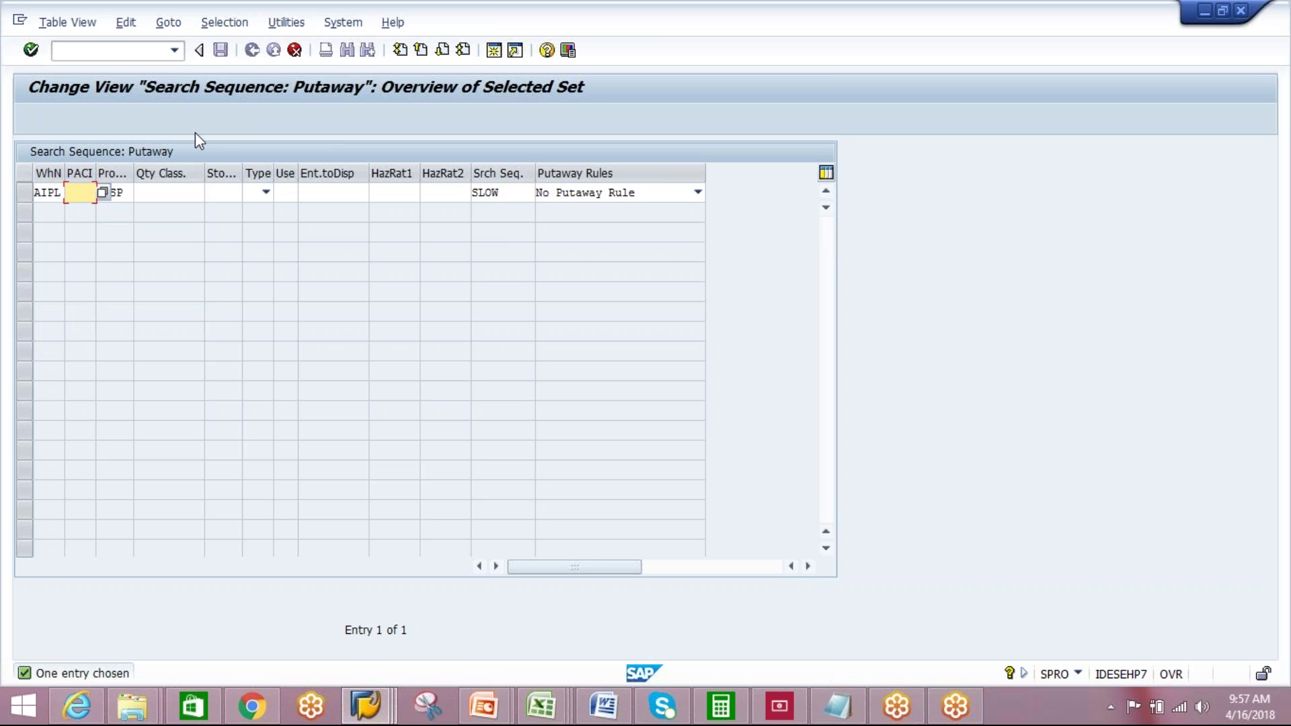
- Set the copied entry's process type to AIKS and save it in the EWM practice session customizing request
left_click(171, 193)
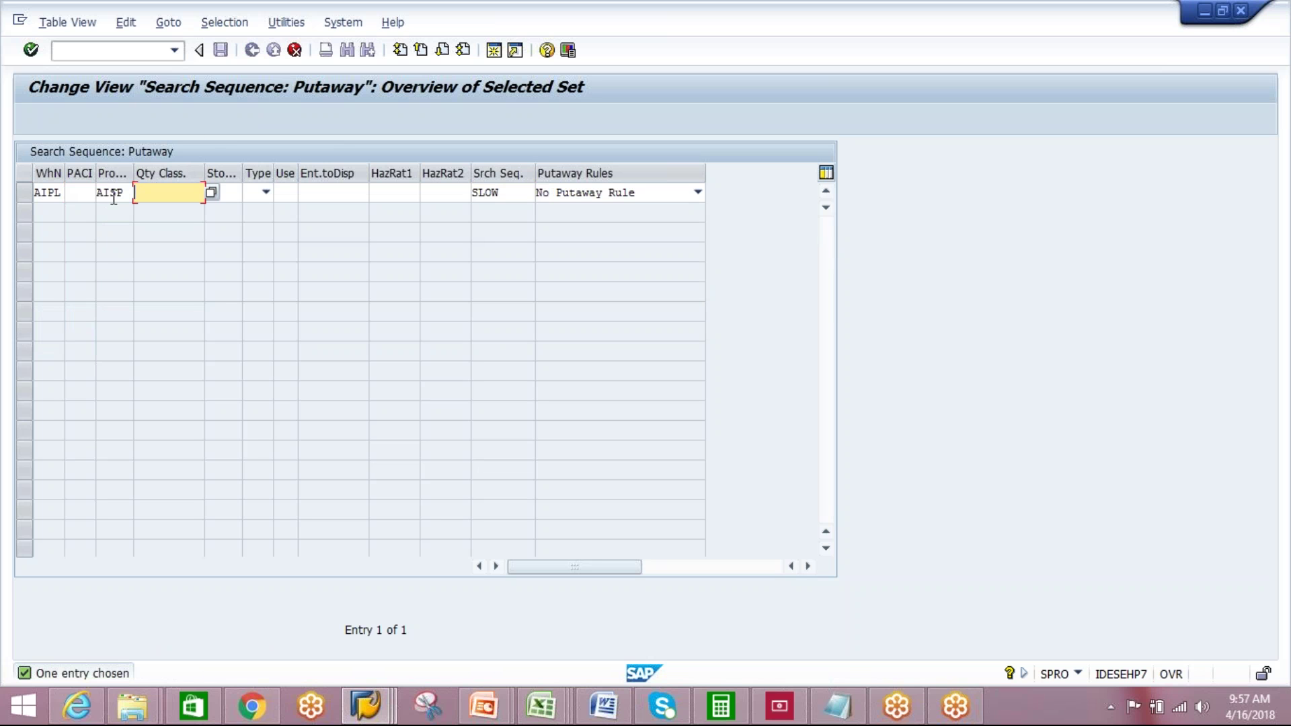
left_click_drag(98, 193, 158, 189)
key("BackSpace")
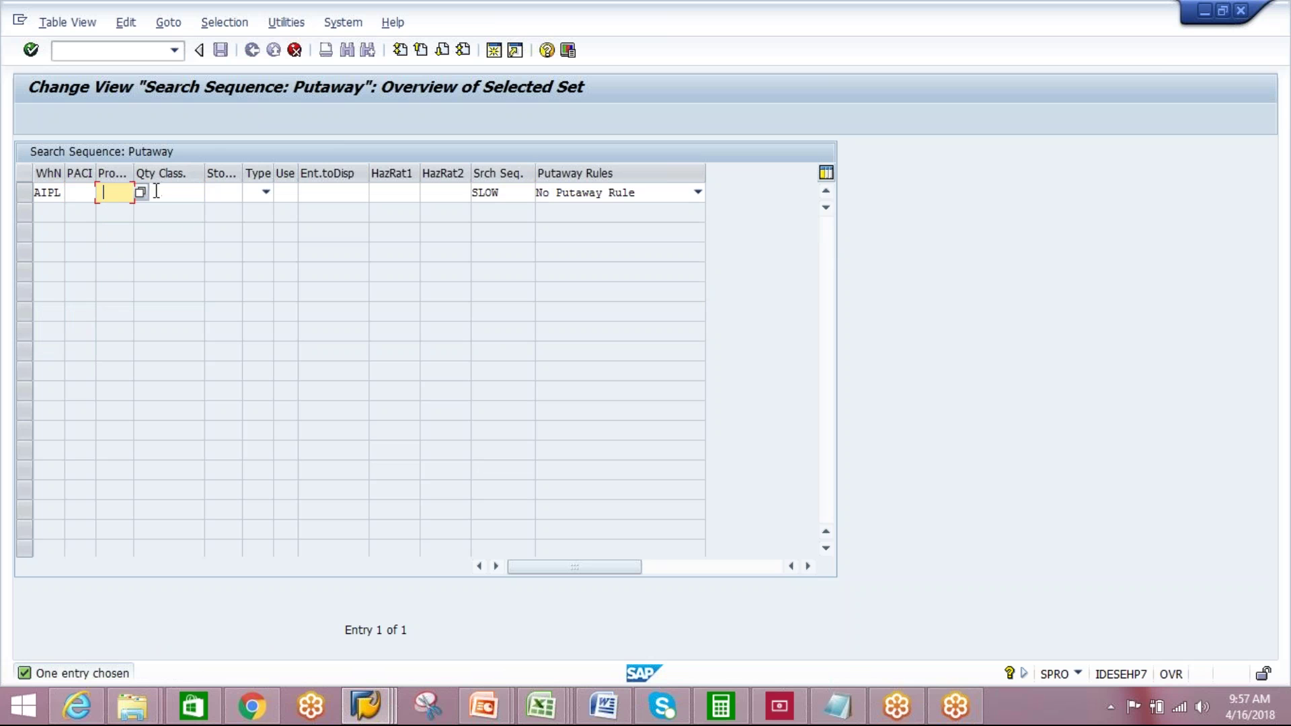
type("AIKs")
key("Return")
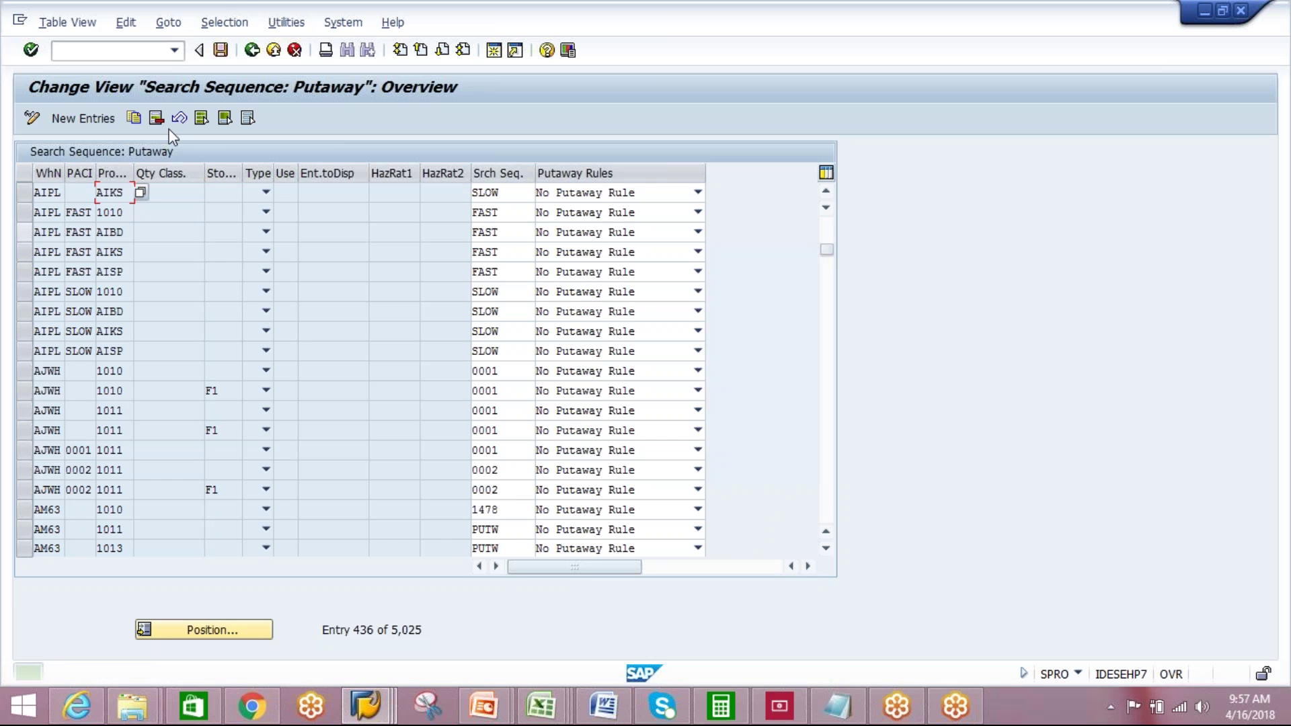
left_click(221, 50)
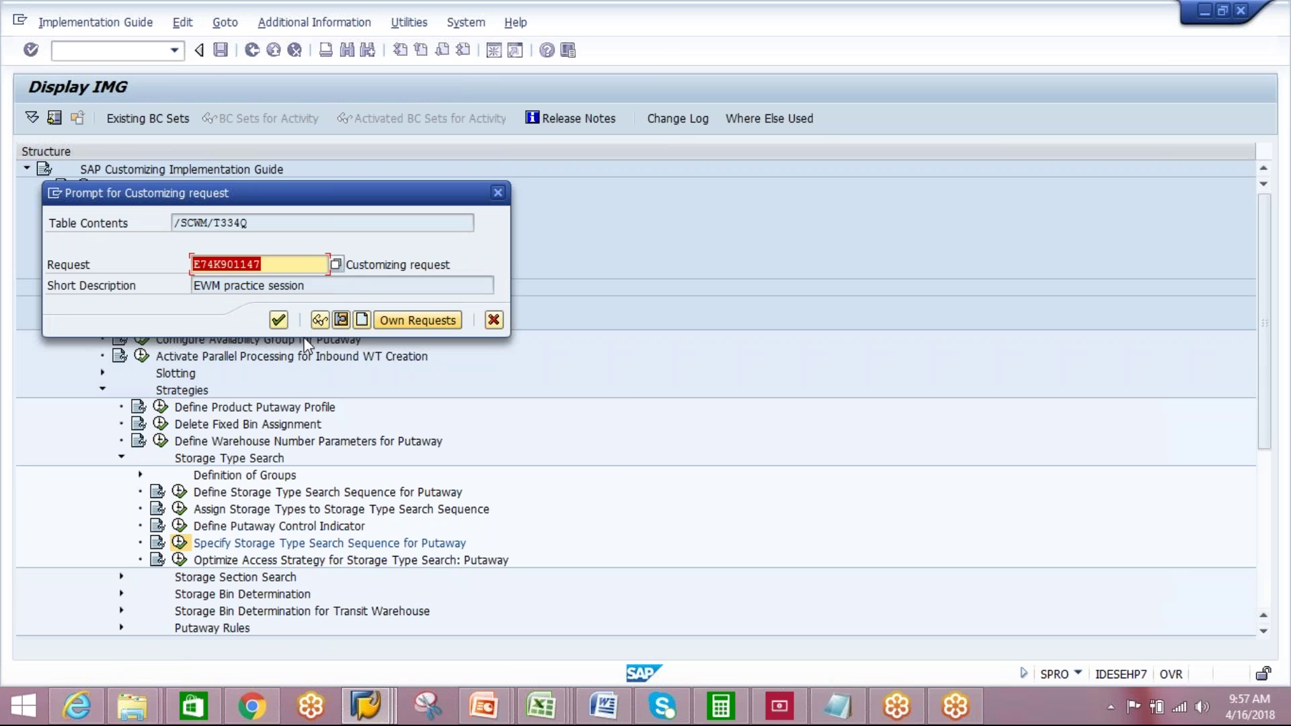
left_click(286, 319)
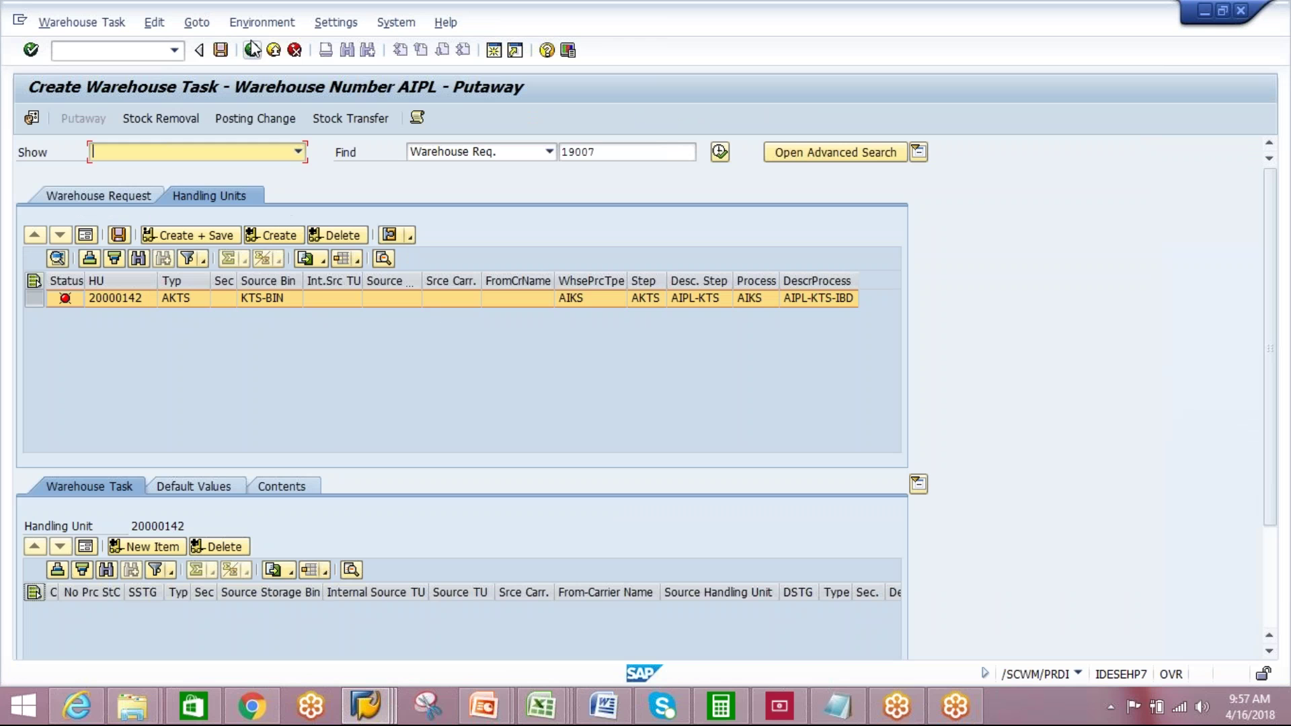
- Return to inbound delivery 19007, reopen its warehouse task creation, and create and save the putaway task for handling unit 20000142
left_click(252, 50)
left_click(340, 363)
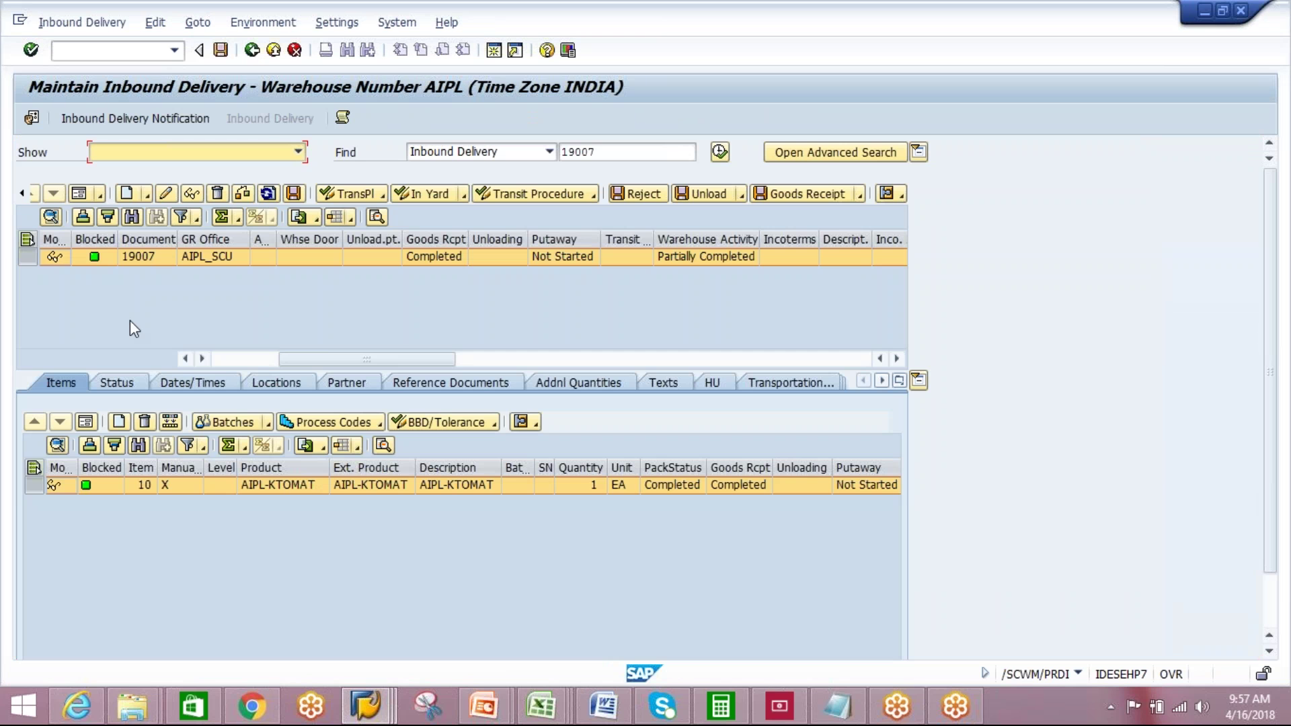
left_click(62, 25)
mouse_move(94, 67)
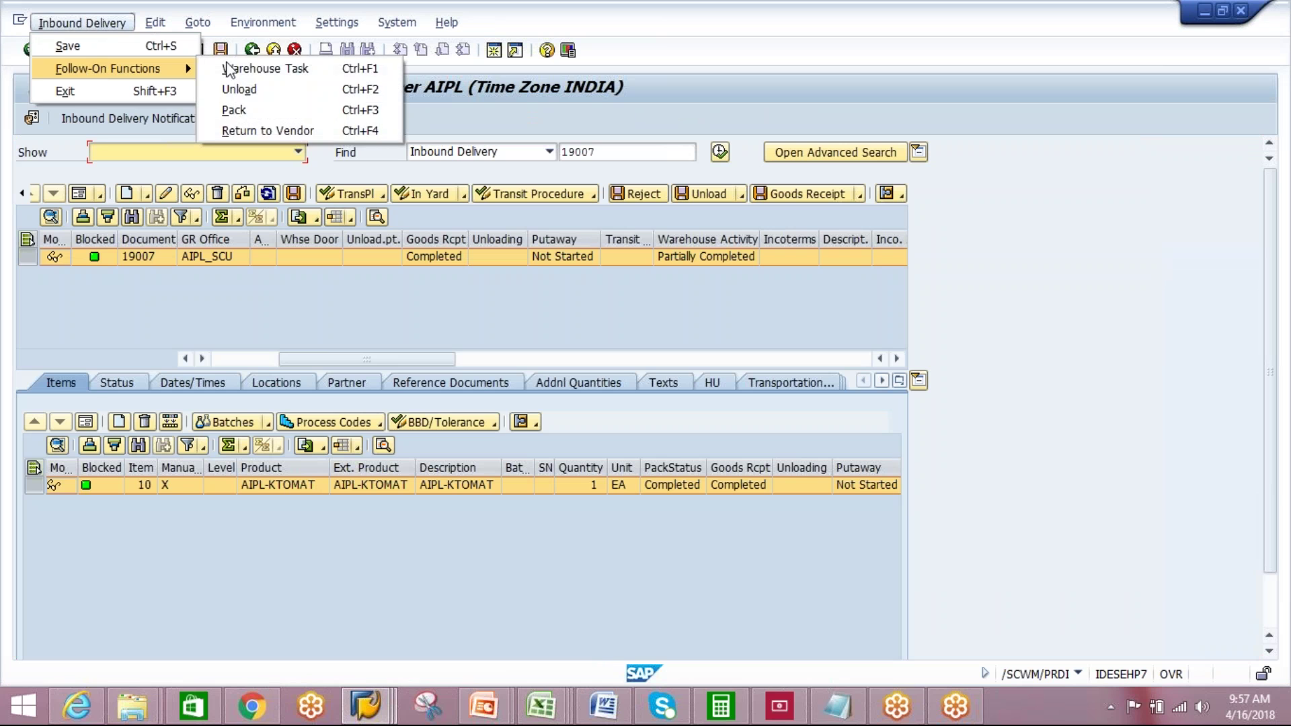
left_click(301, 92)
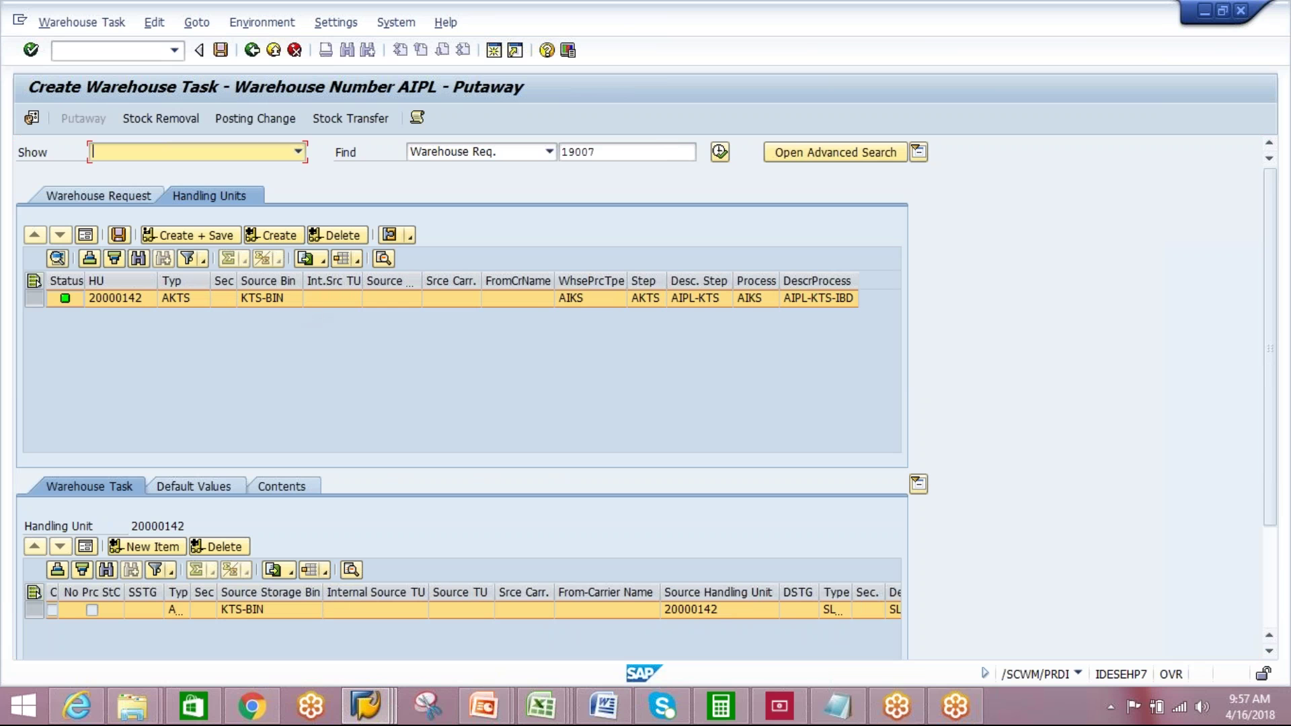
left_click(216, 237)
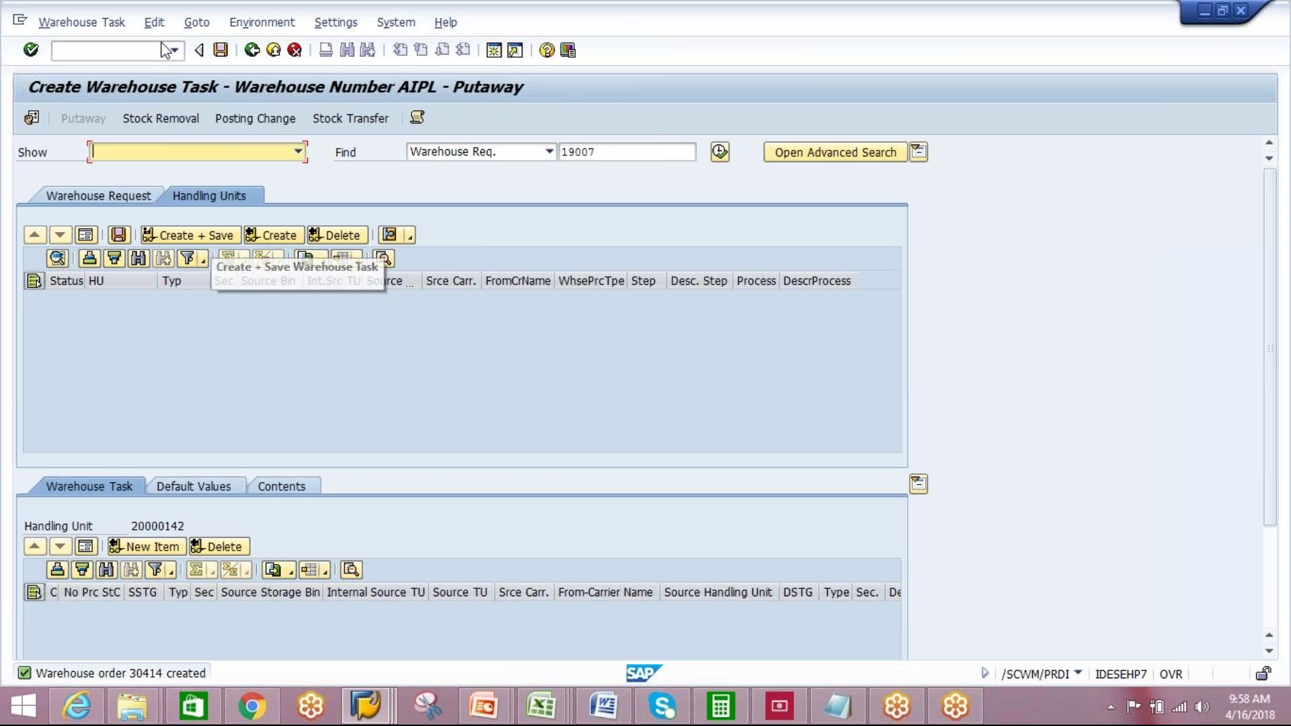
- Open warehouse task confirmation and confirm the new putaway task for handling unit 20000142
left_click(117, 26)
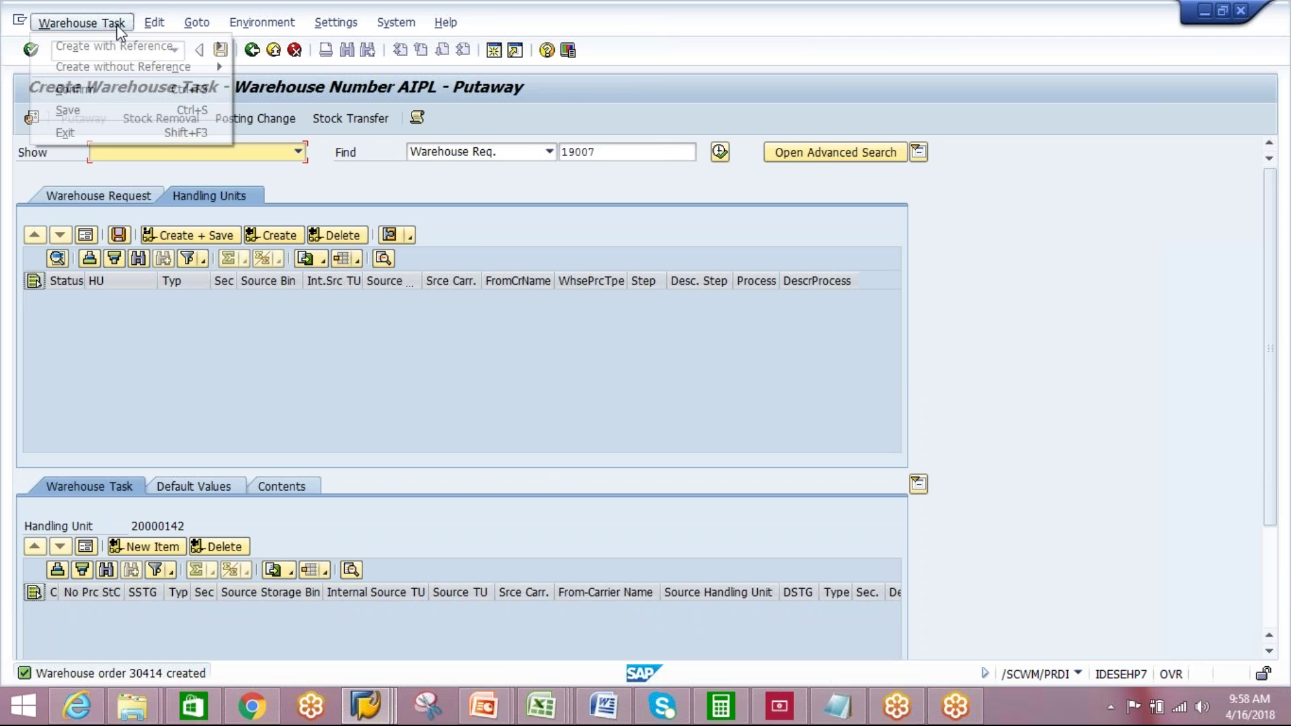
left_click(105, 91)
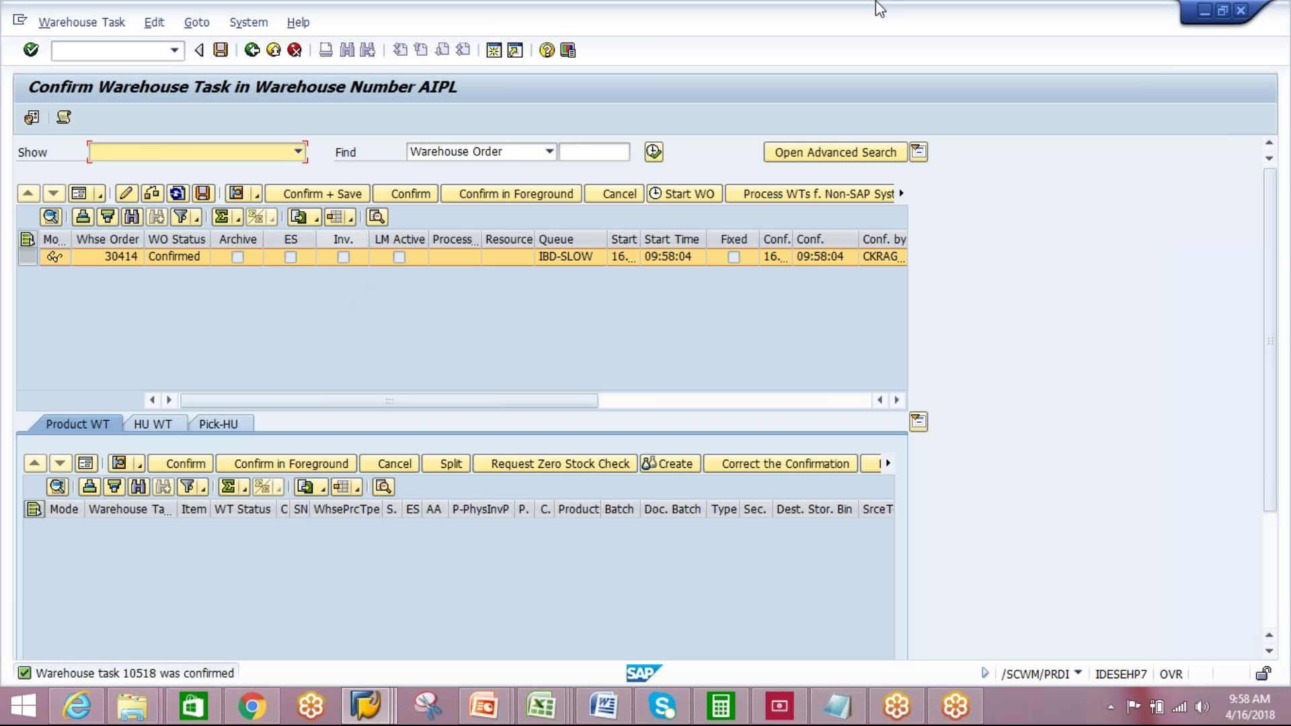
left_click(1089, 31)
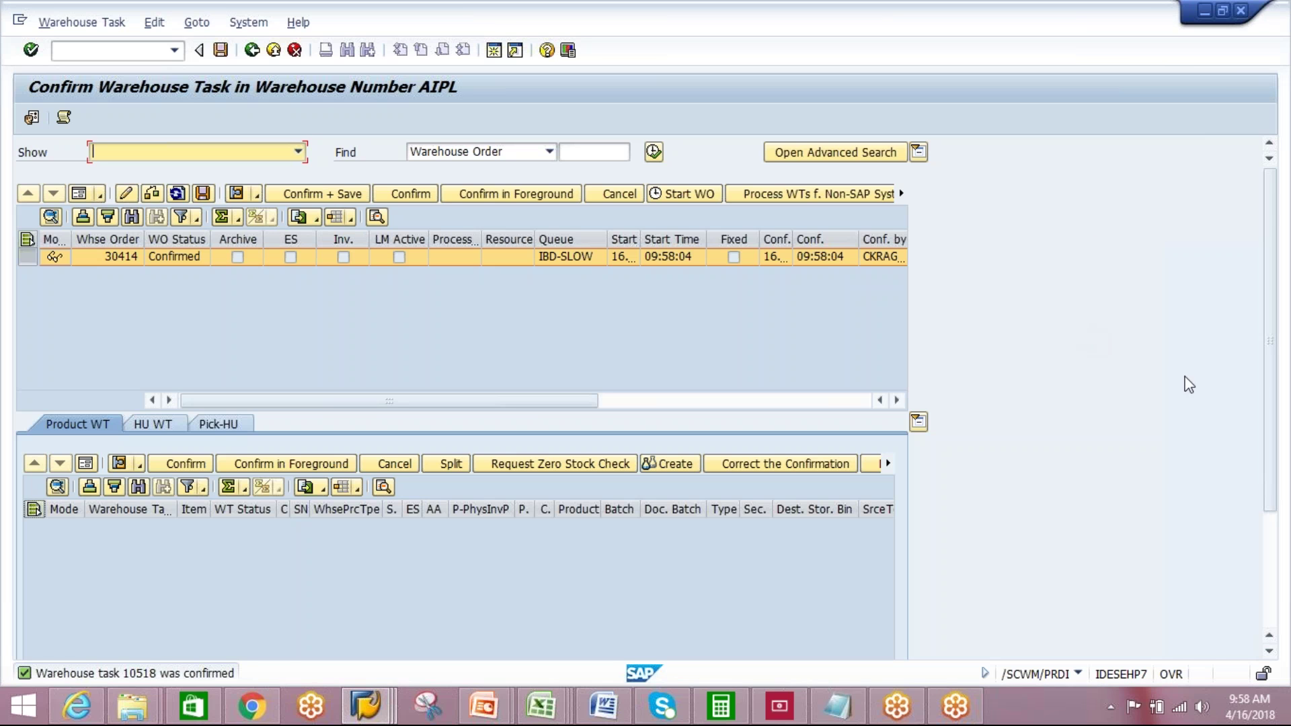